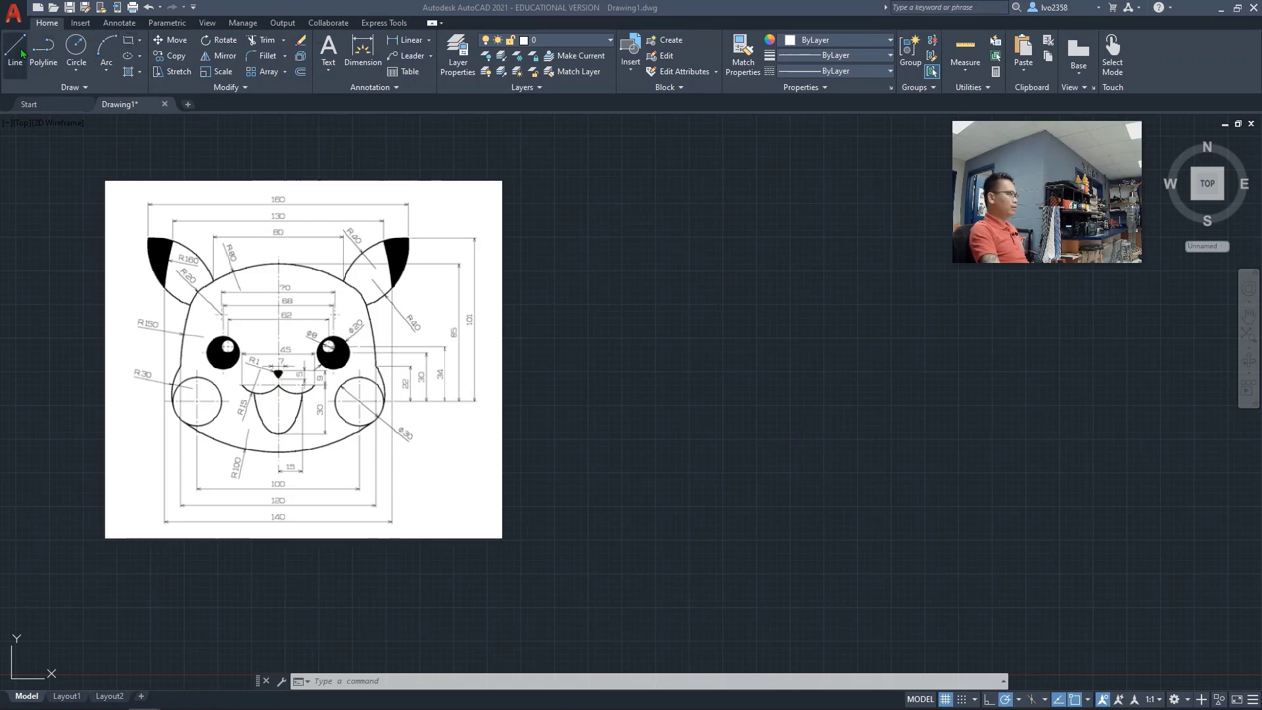
# Set the drawing colour to red 237,31,36 and draw a vertical centre line through the face, from the chin to above the reference image.
pyautogui.click(891, 41)
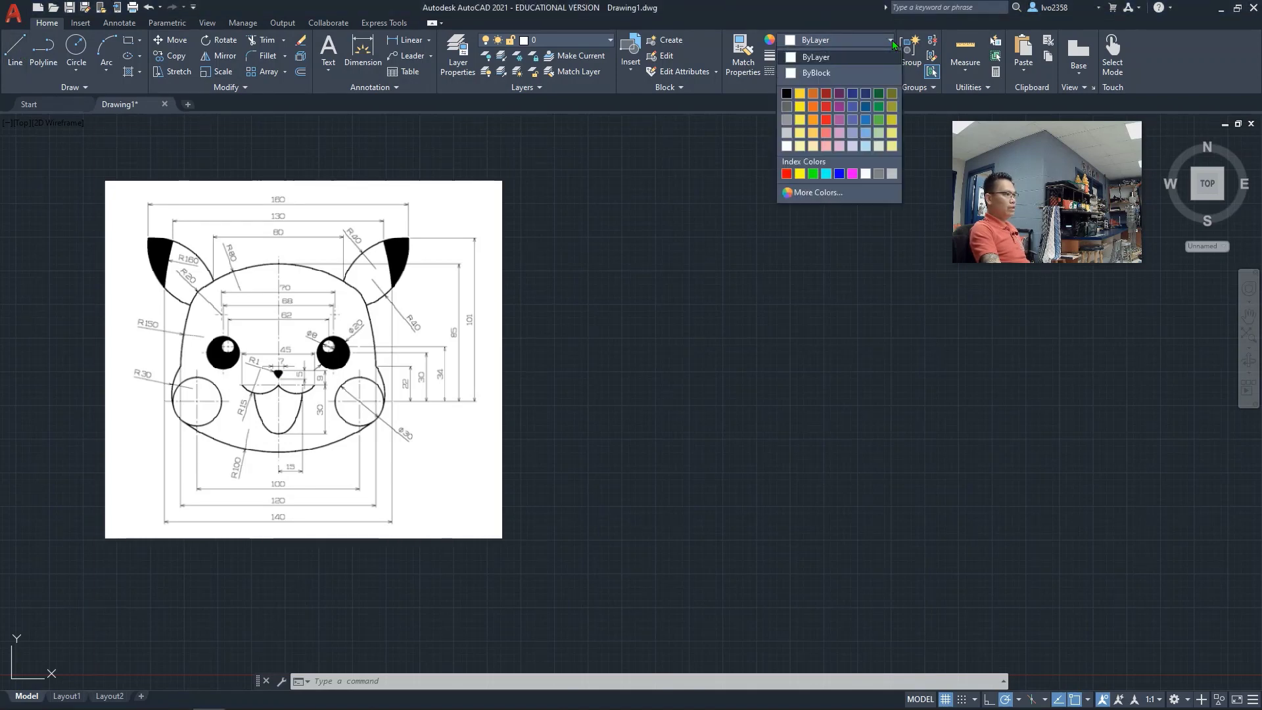
pyautogui.click(827, 121)
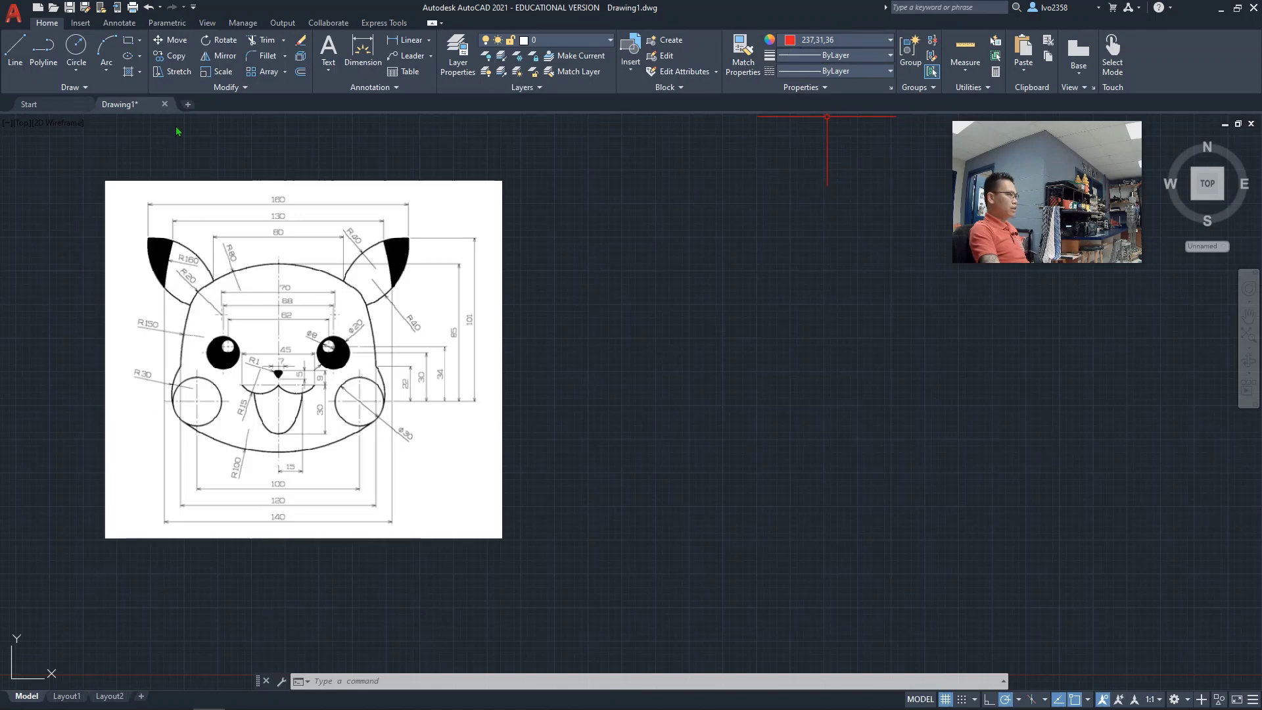
pyautogui.click(15, 48)
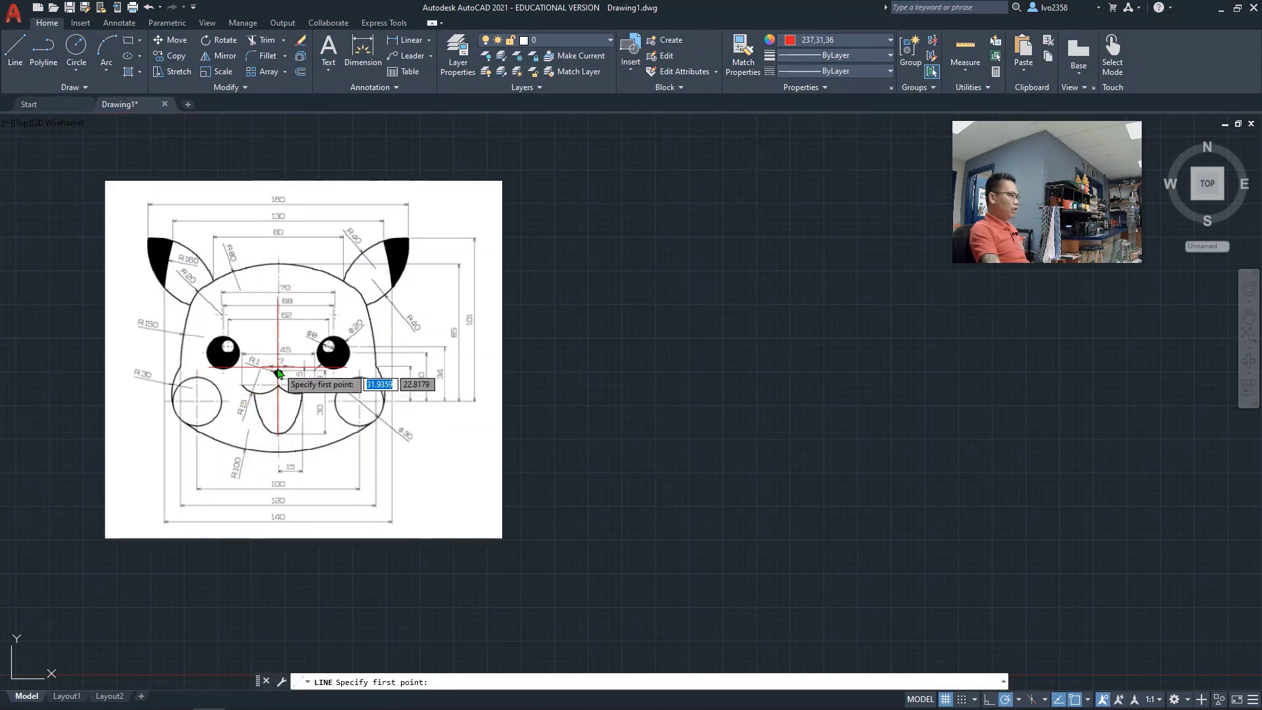
pyautogui.click(279, 452)
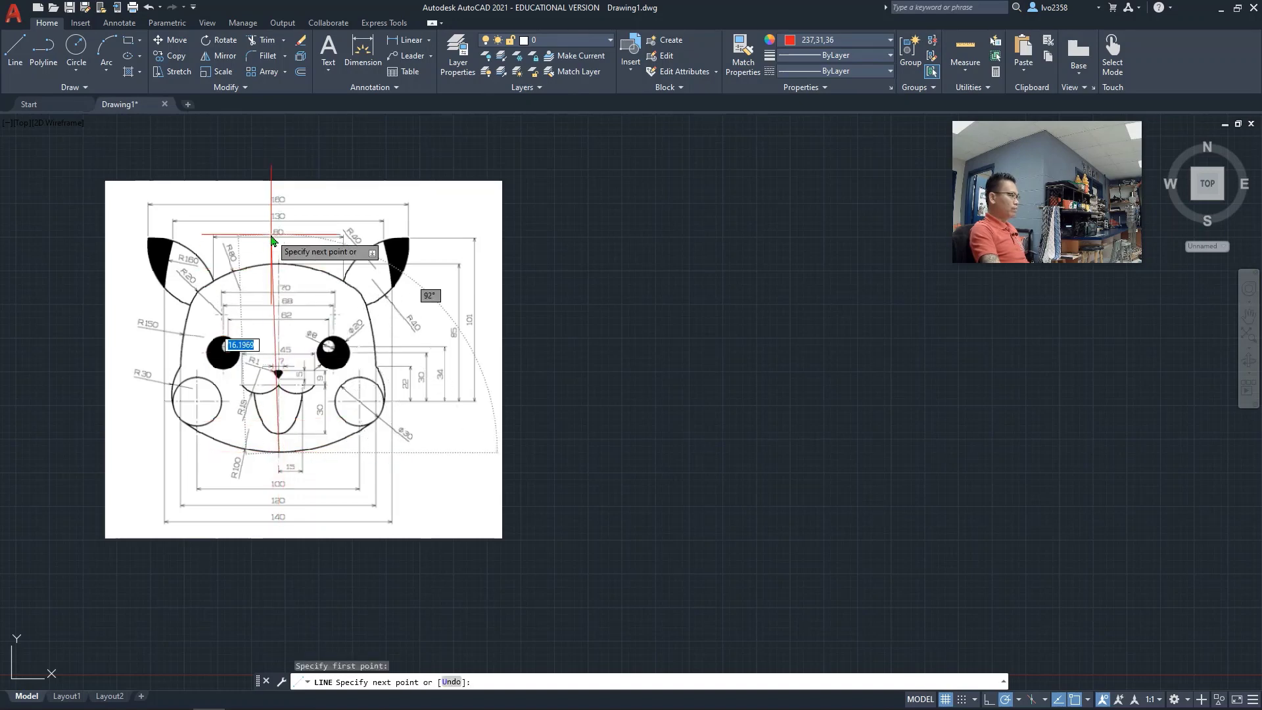
pyautogui.click(279, 154)
pyautogui.press('Escape')
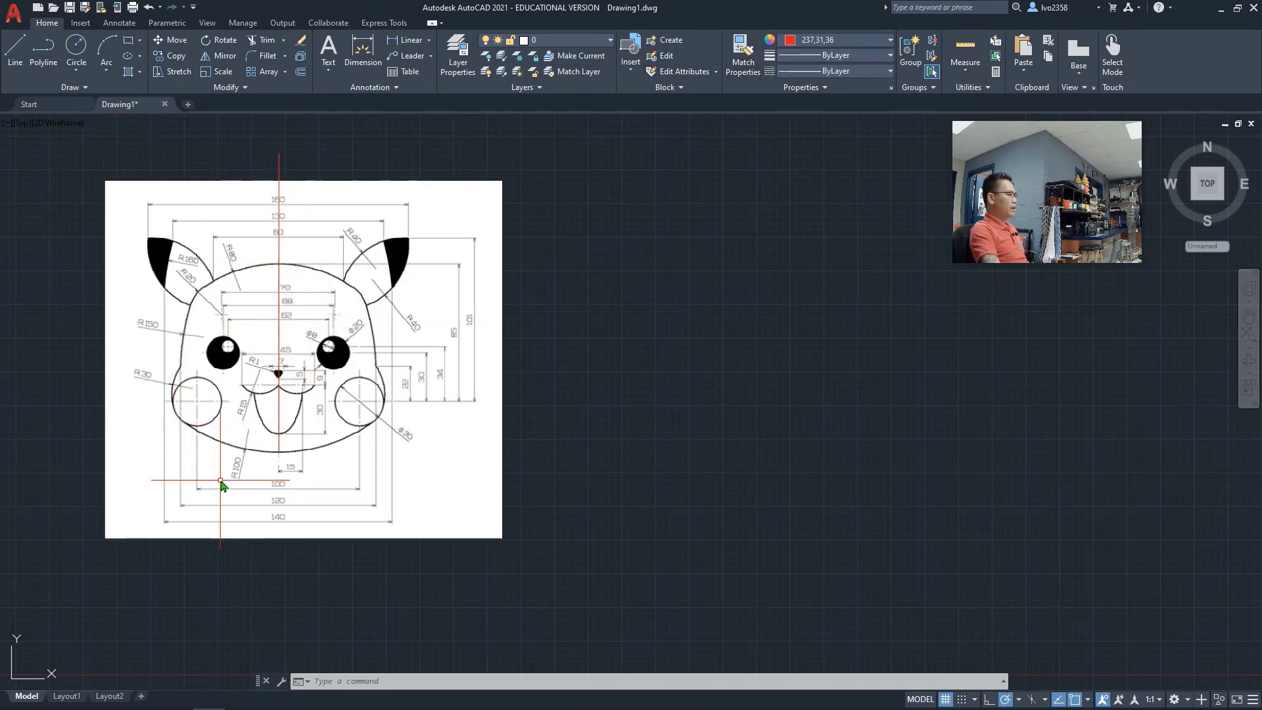
pyautogui.write('l')
pyautogui.press('Return')
pyautogui.click(197, 402)
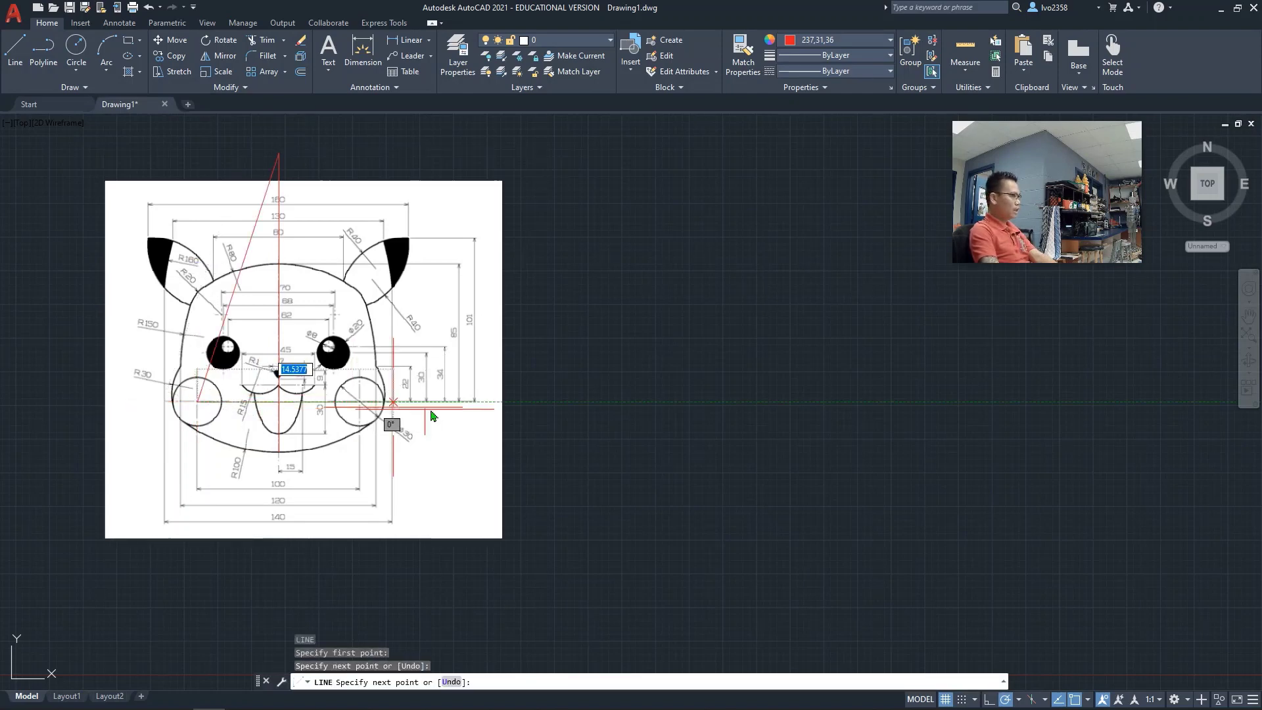
pyautogui.press('Escape')
pyautogui.hotkey('ctrl', 'z')
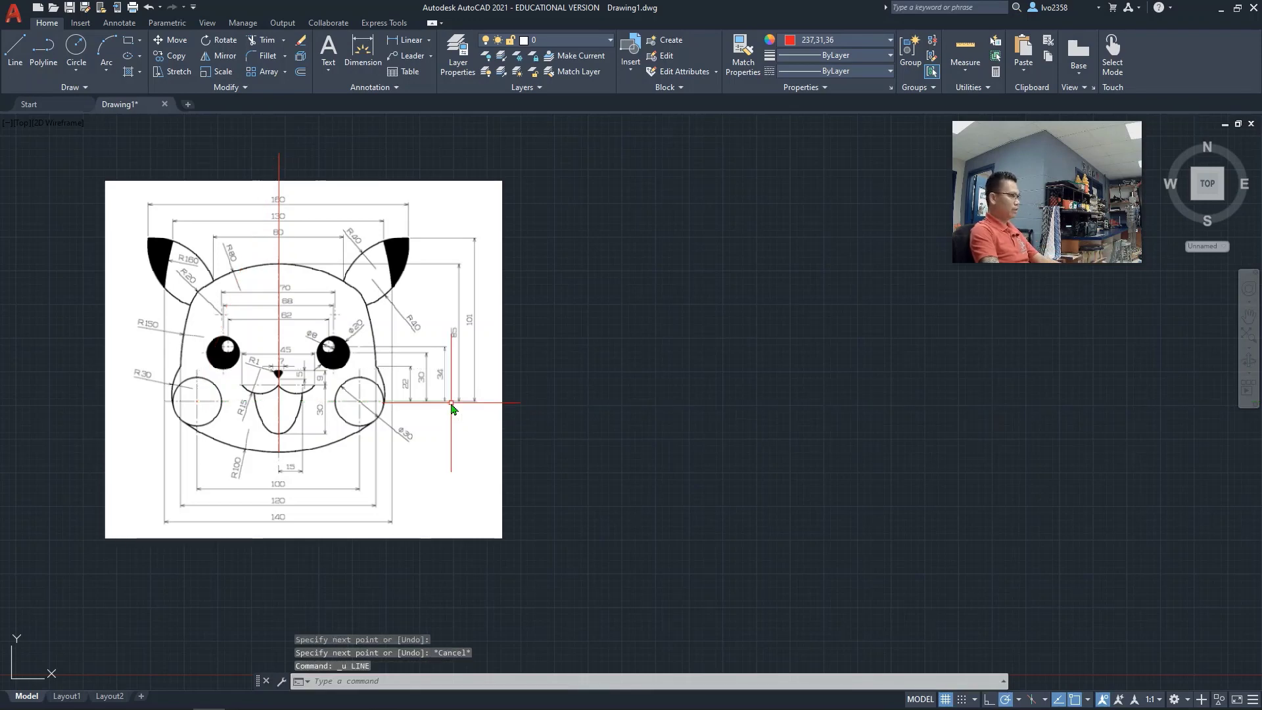
# Draw a horizontal line from the centre of the left cheek circle, through the right cheek, to beyond the reference image's right edge.
pyautogui.write('l')
pyautogui.press('Return')
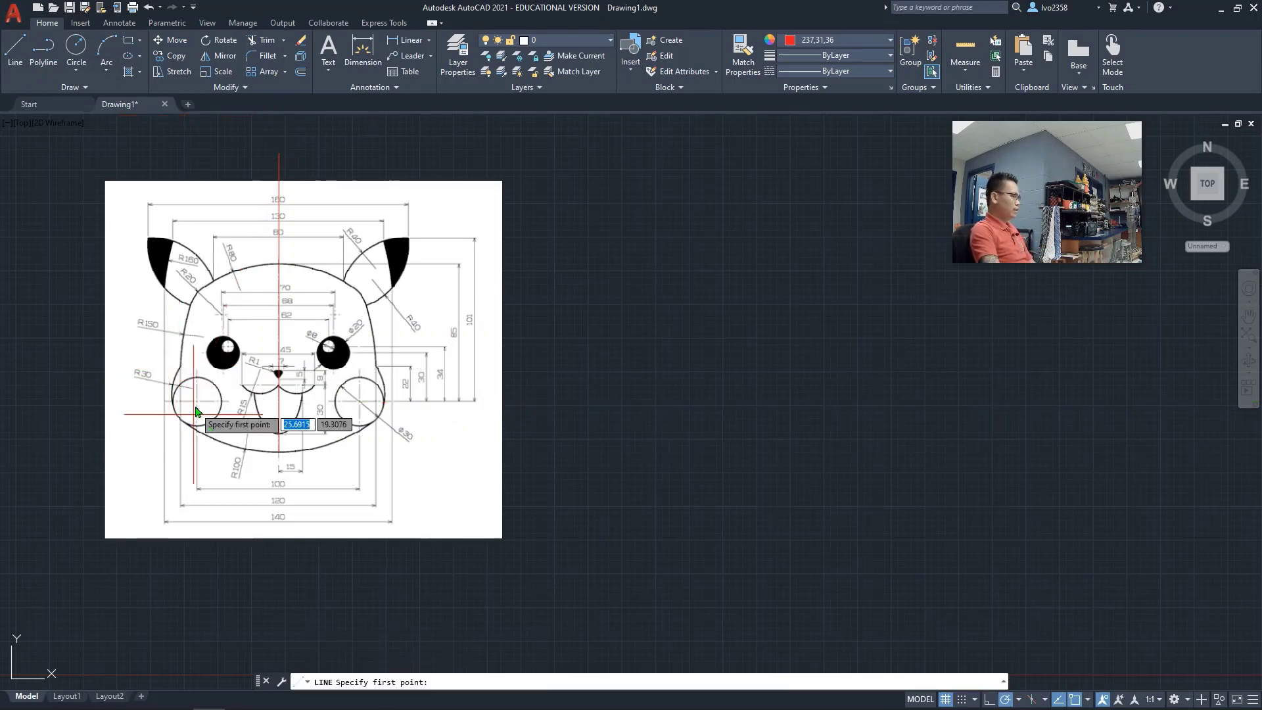
pyautogui.click(197, 403)
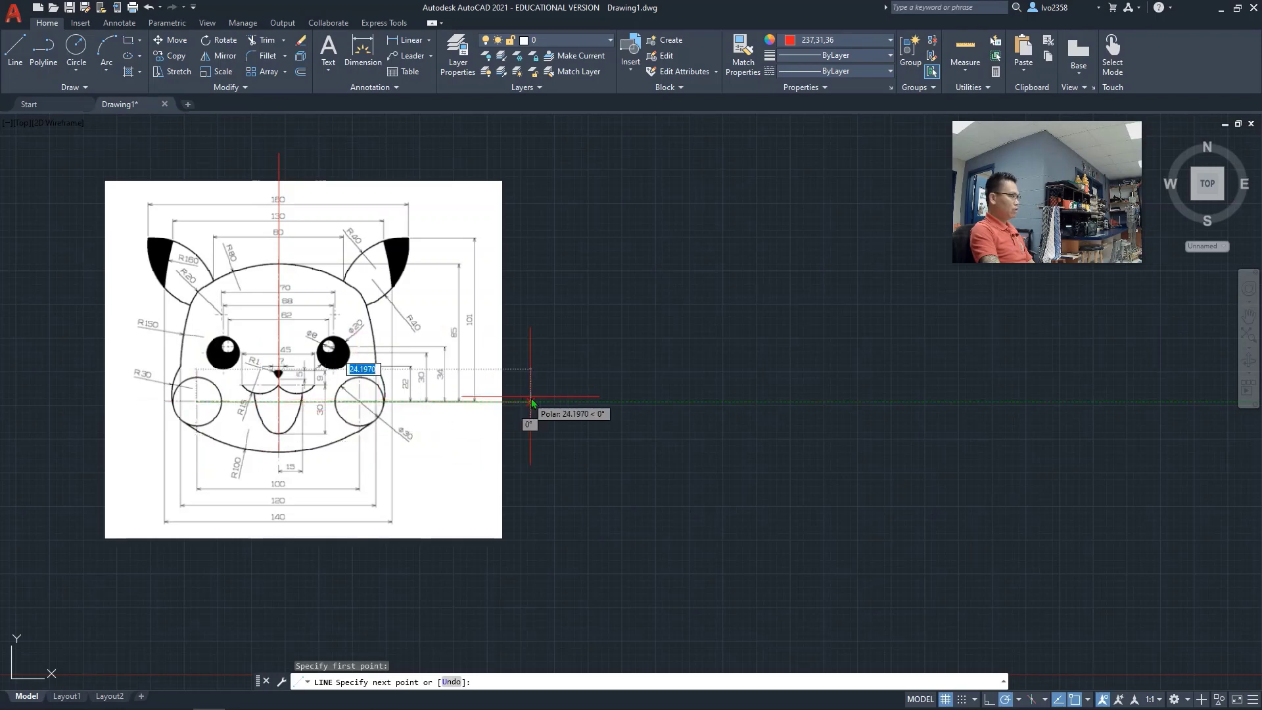
pyautogui.click(597, 402)
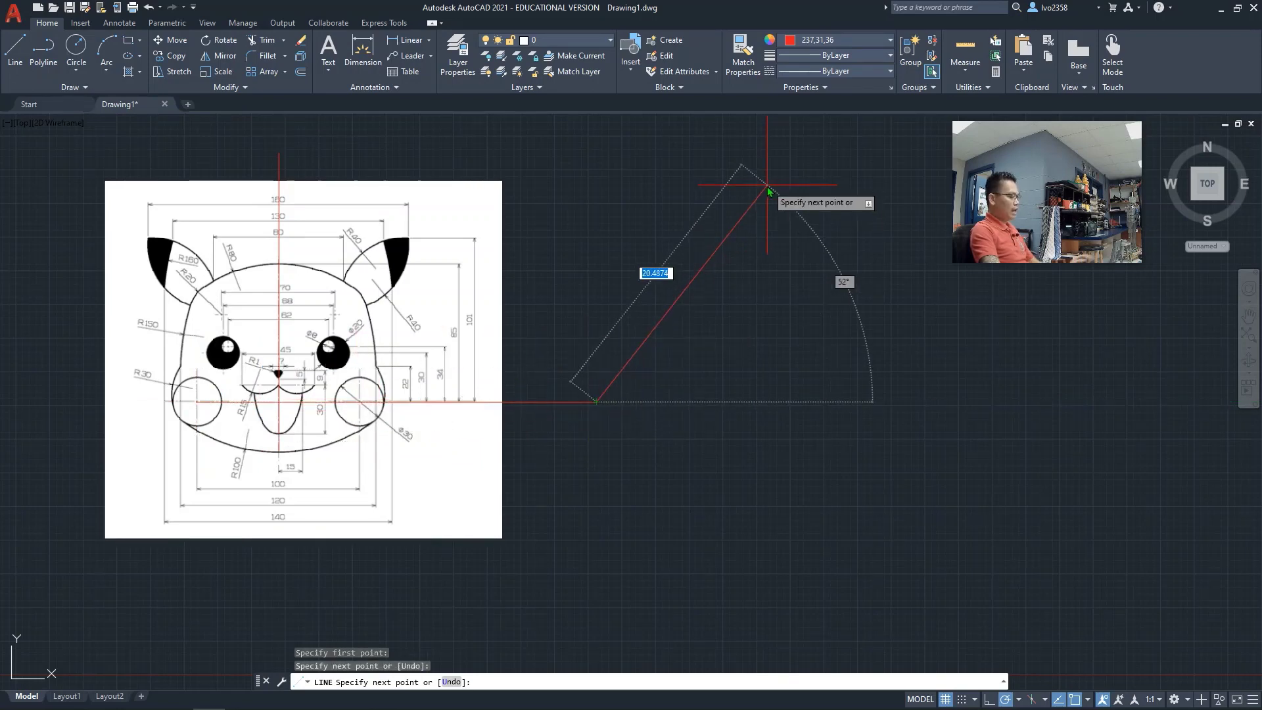
pyautogui.press('Escape')
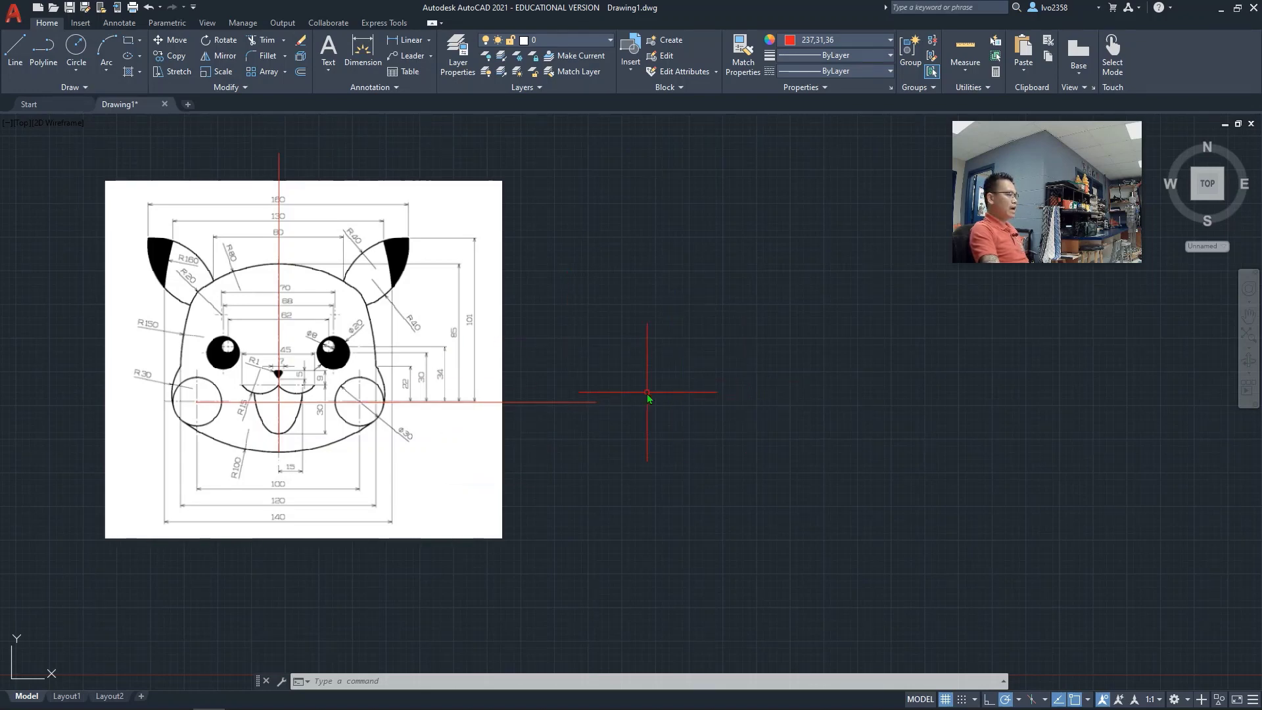
pyautogui.moveTo(830, 418); pyautogui.dragTo(583, 436)
pyautogui.press('Escape')
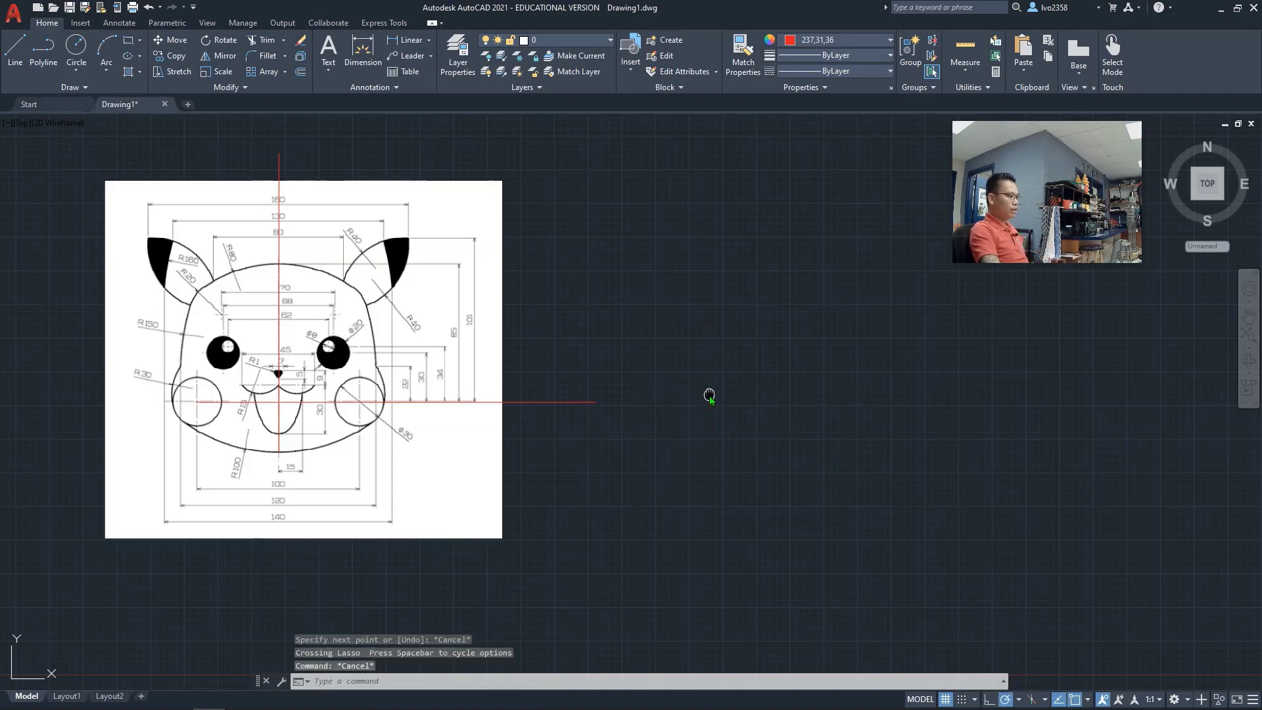
# Draw a circle with radius 80 in the empty space to the right of the reference image and fit the drawing in view.
pyautogui.moveTo(709, 397); pyautogui.dragTo(591, 423, button='middle')
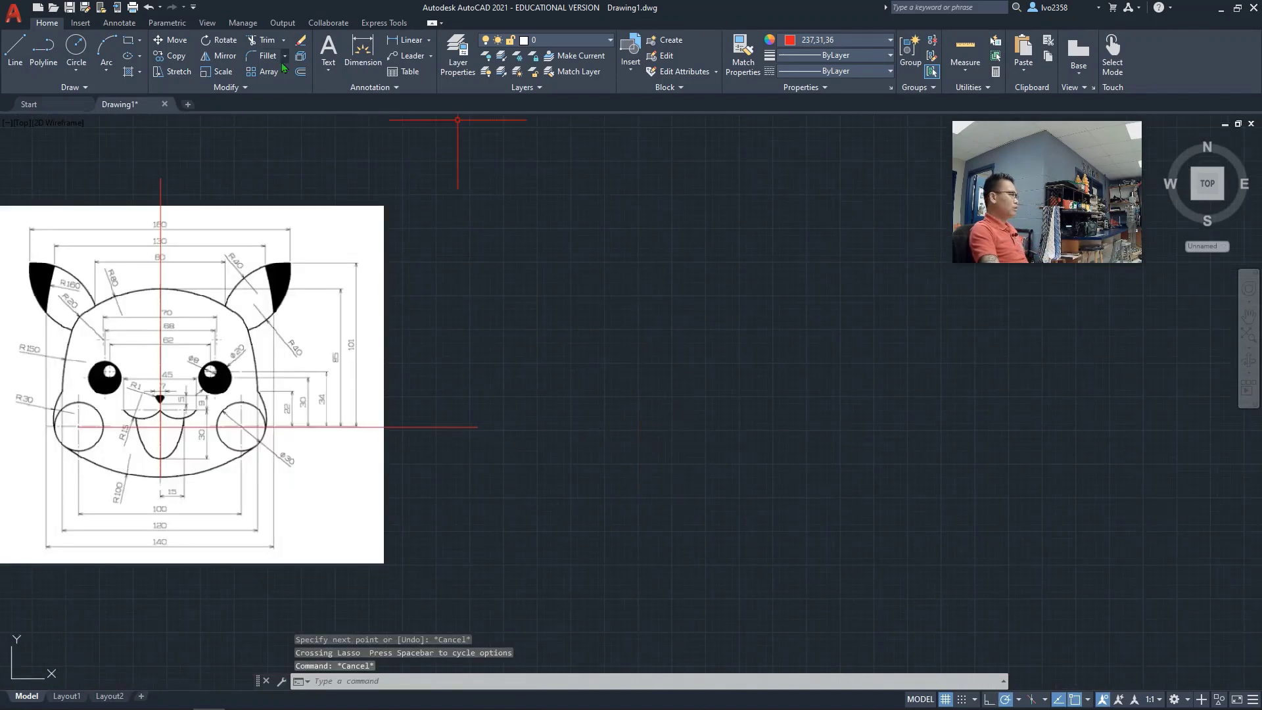
pyautogui.click(15, 49)
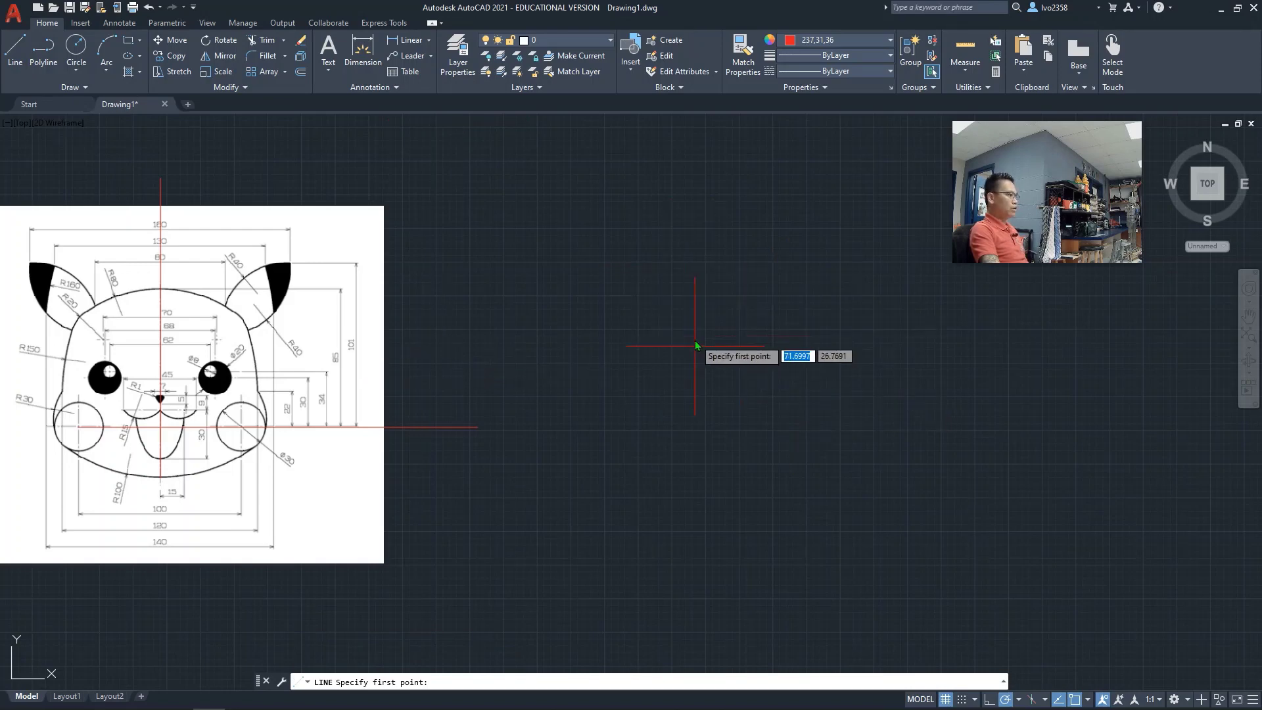
pyautogui.click(84, 58)
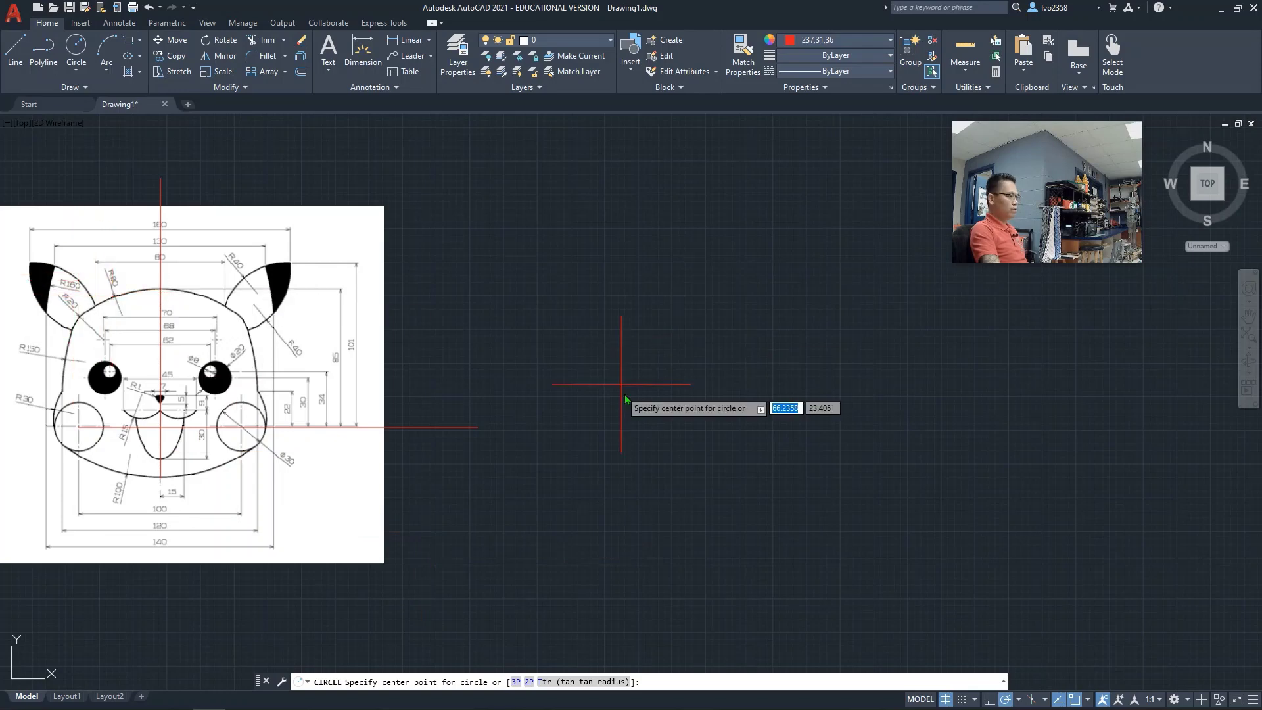
pyautogui.click(766, 412)
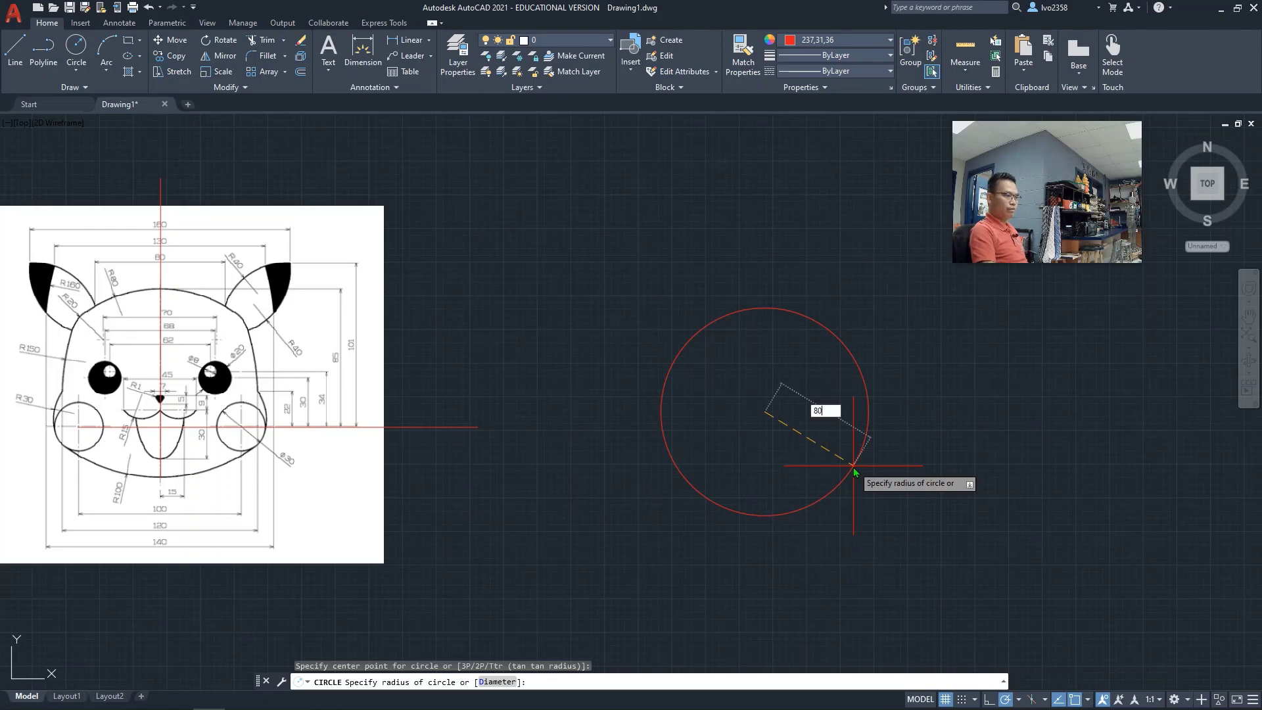
pyautogui.press('Return')
pyautogui.middleClick(876, 399)
pyautogui.middleClick(876, 399)
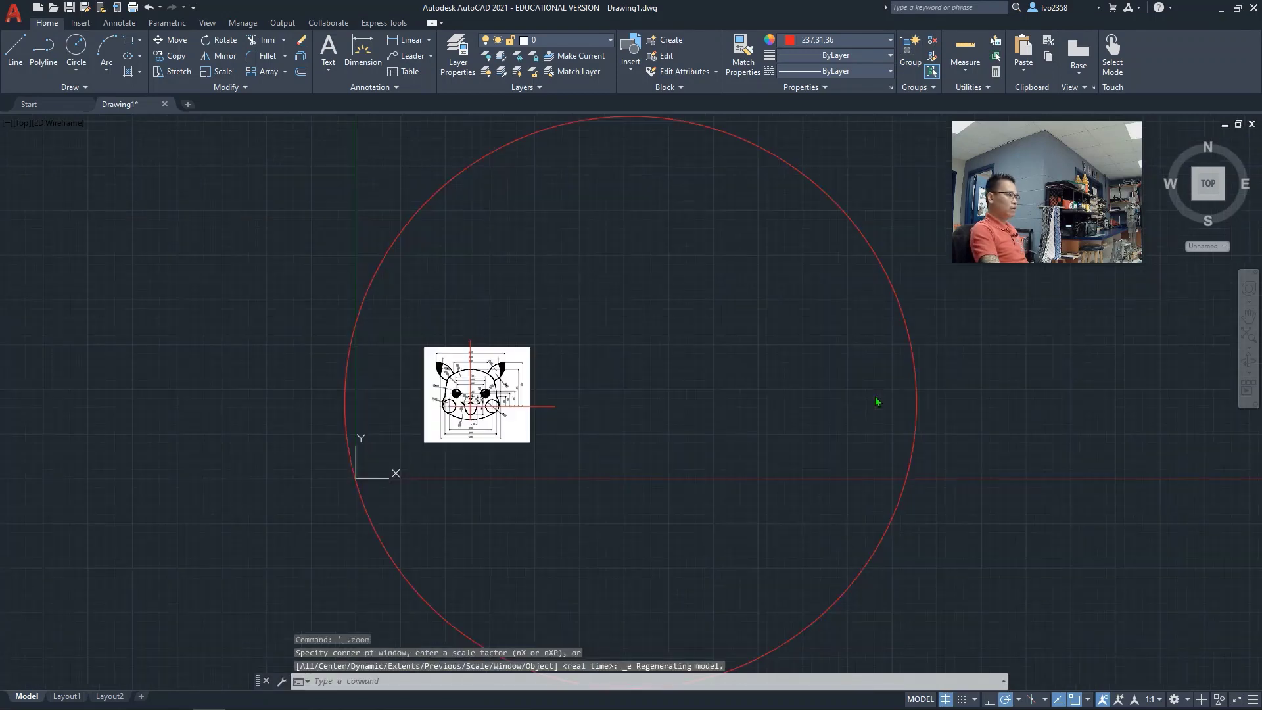
pyautogui.press('Escape')
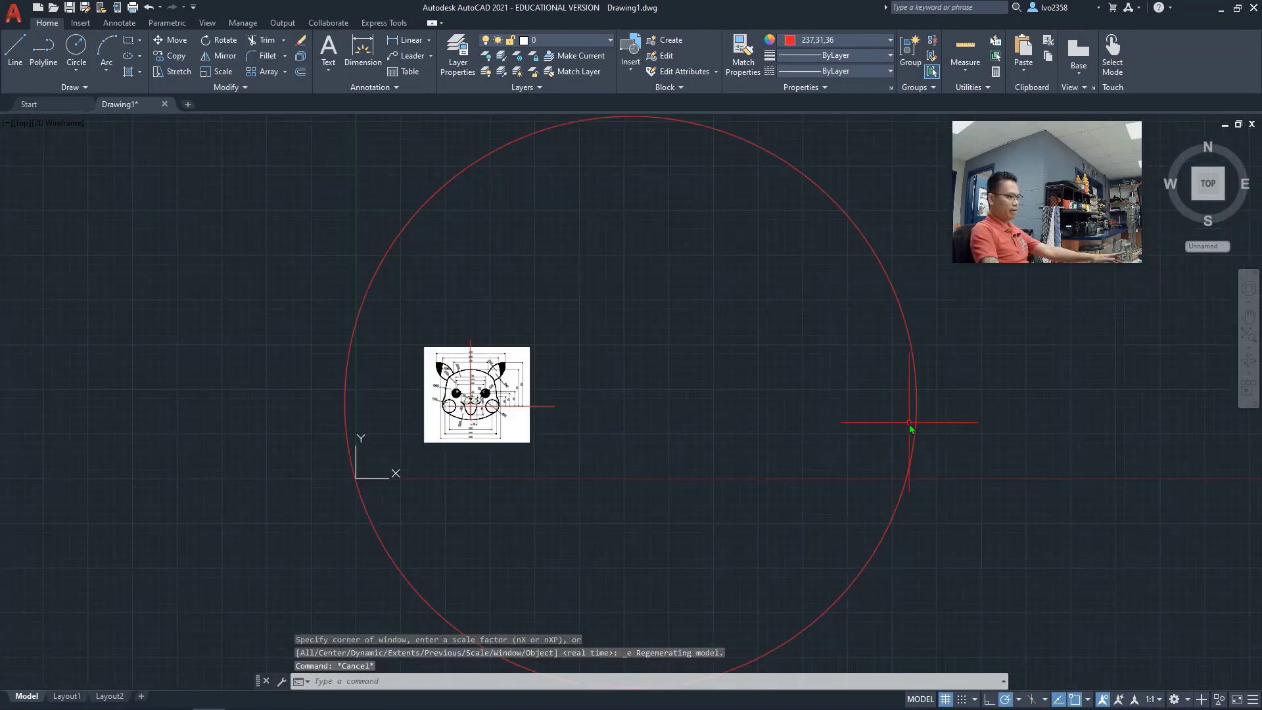
# Stretch the circle to radius 40 by its right quadrant point, and delete it.
pyautogui.click(917, 415)
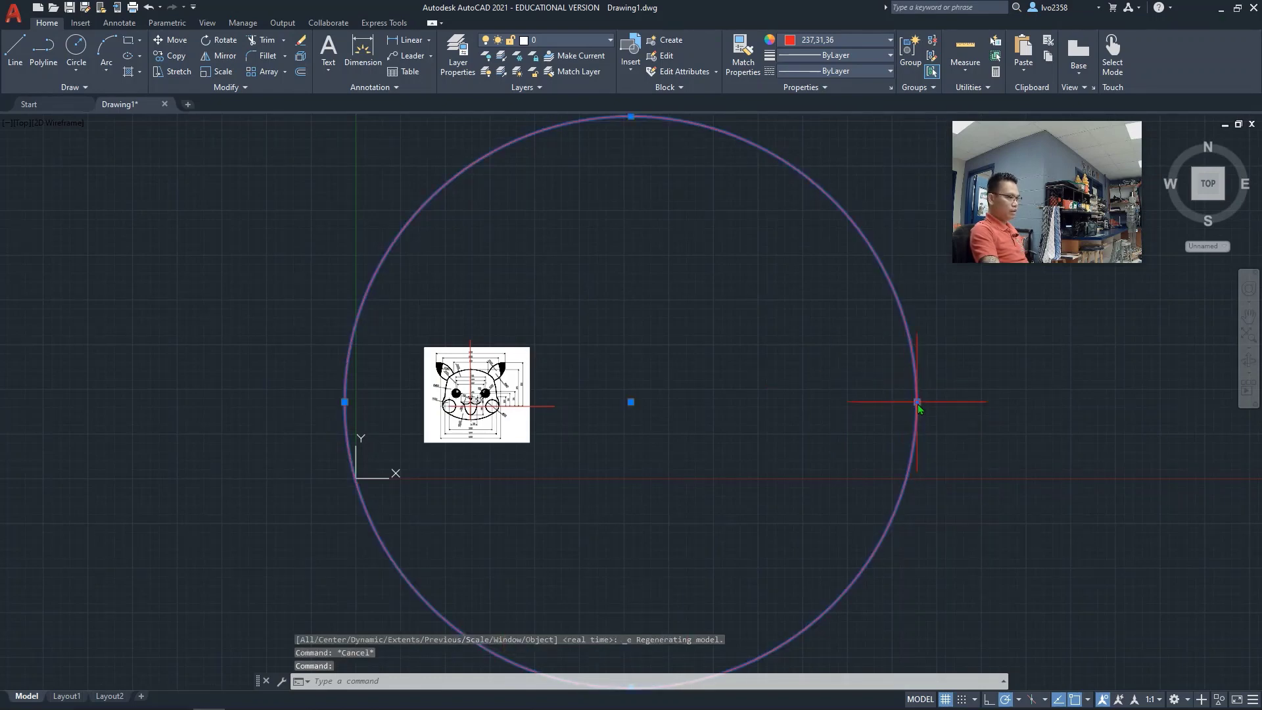
pyautogui.click(918, 404)
pyautogui.write('40')
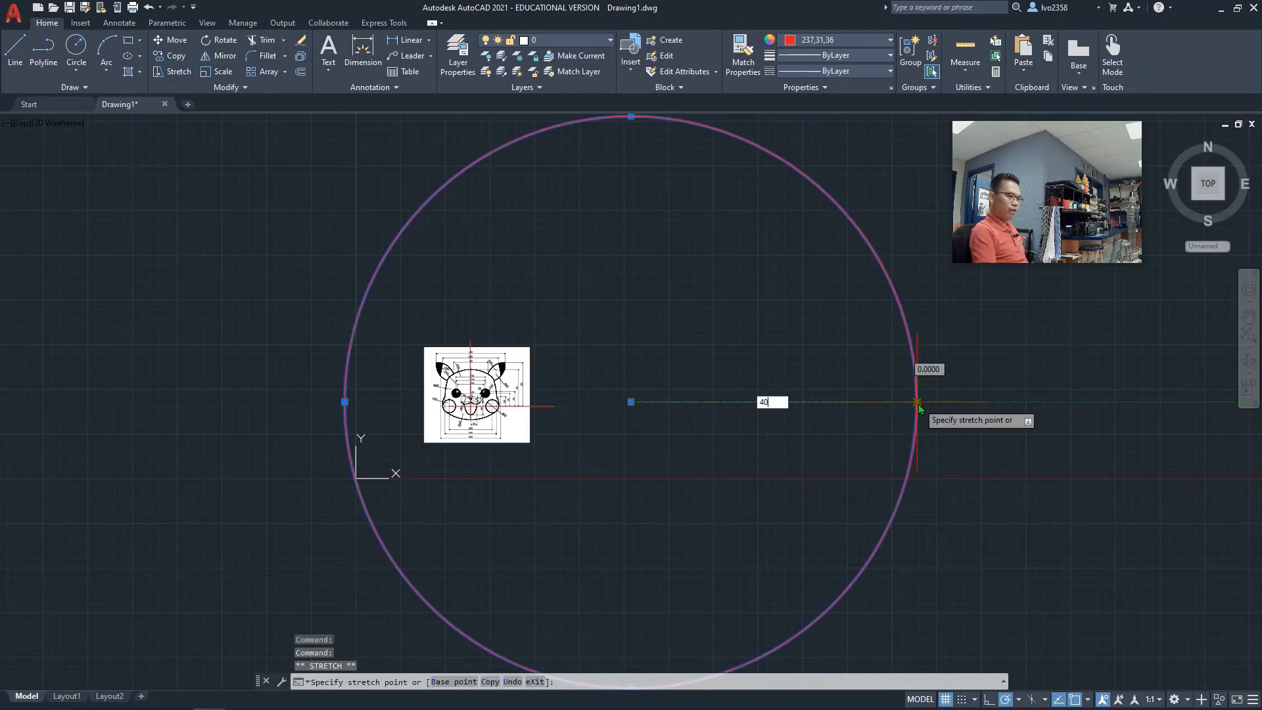
pyautogui.press('Return')
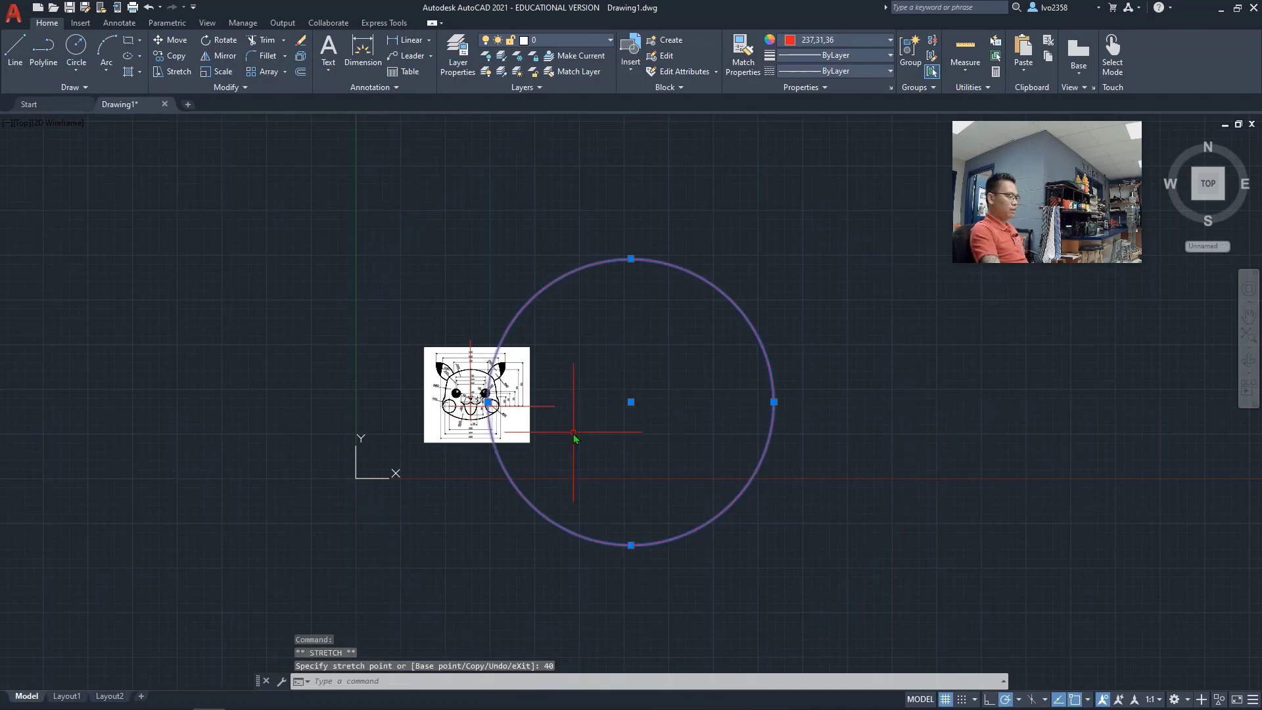
pyautogui.press('Delete')
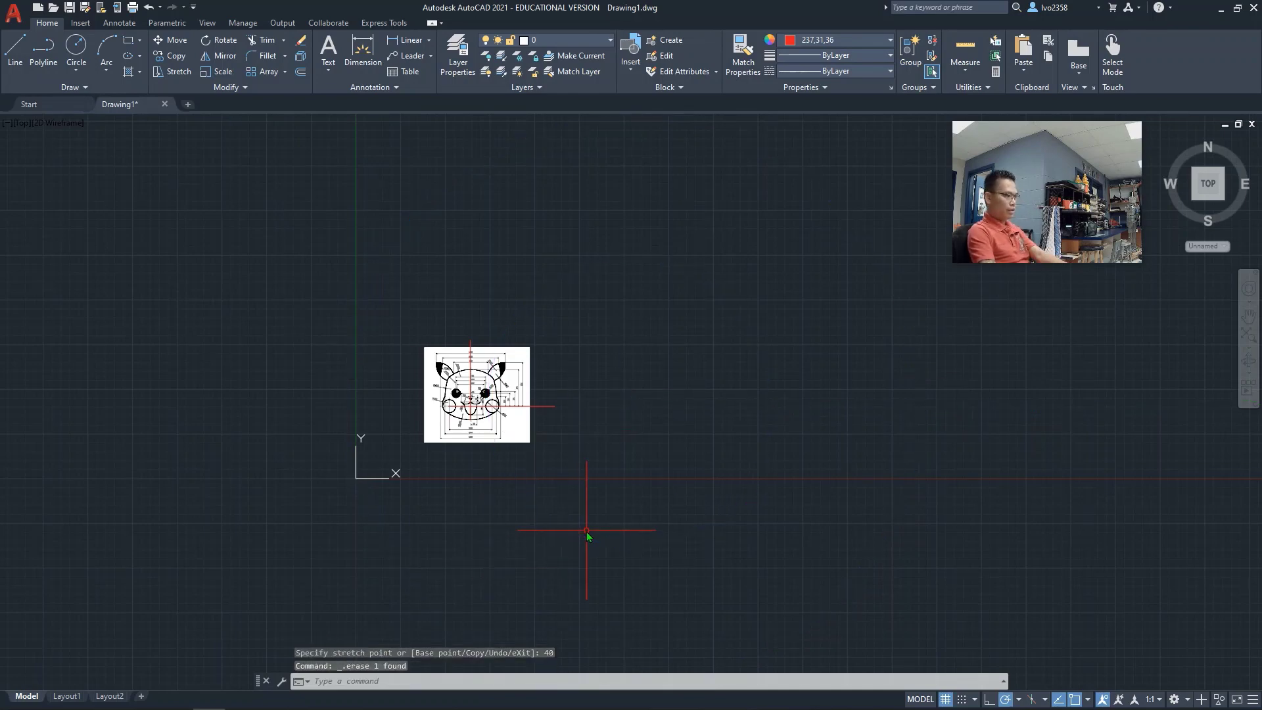
# Draw a circle with radius 80, centred well to the right of the reference image.
pyautogui.click(74, 71)
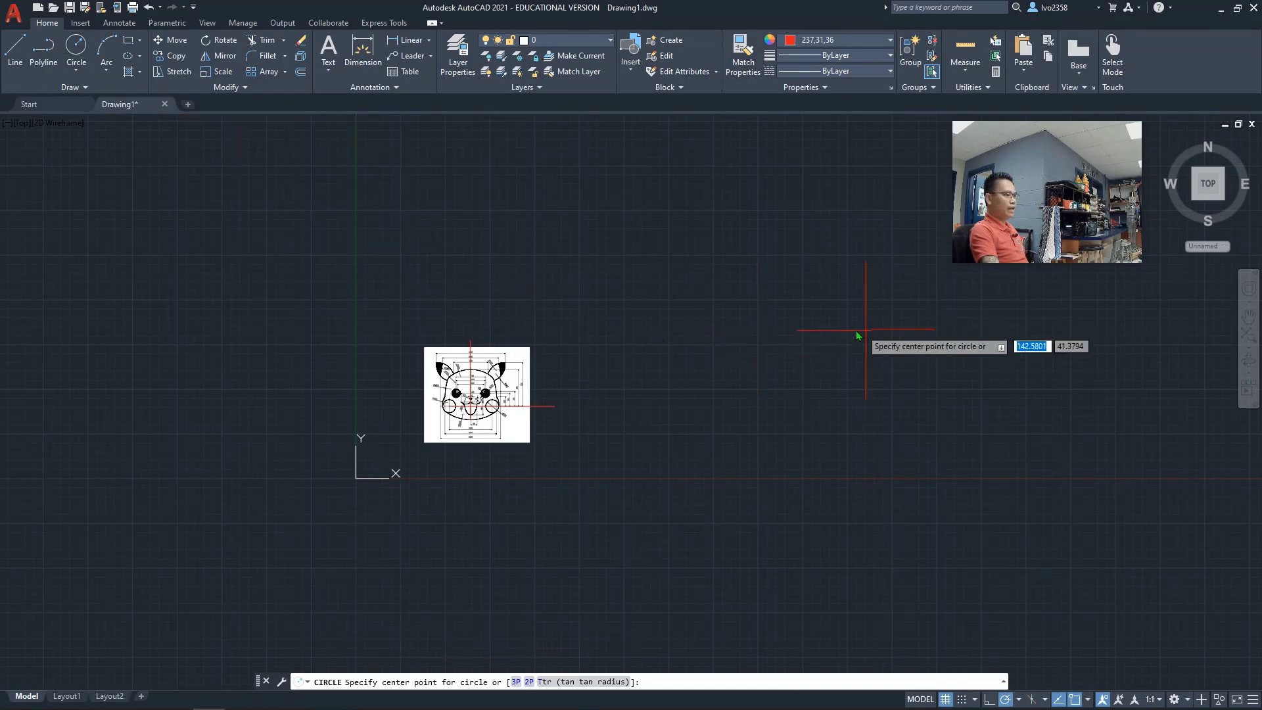
pyautogui.click(757, 359)
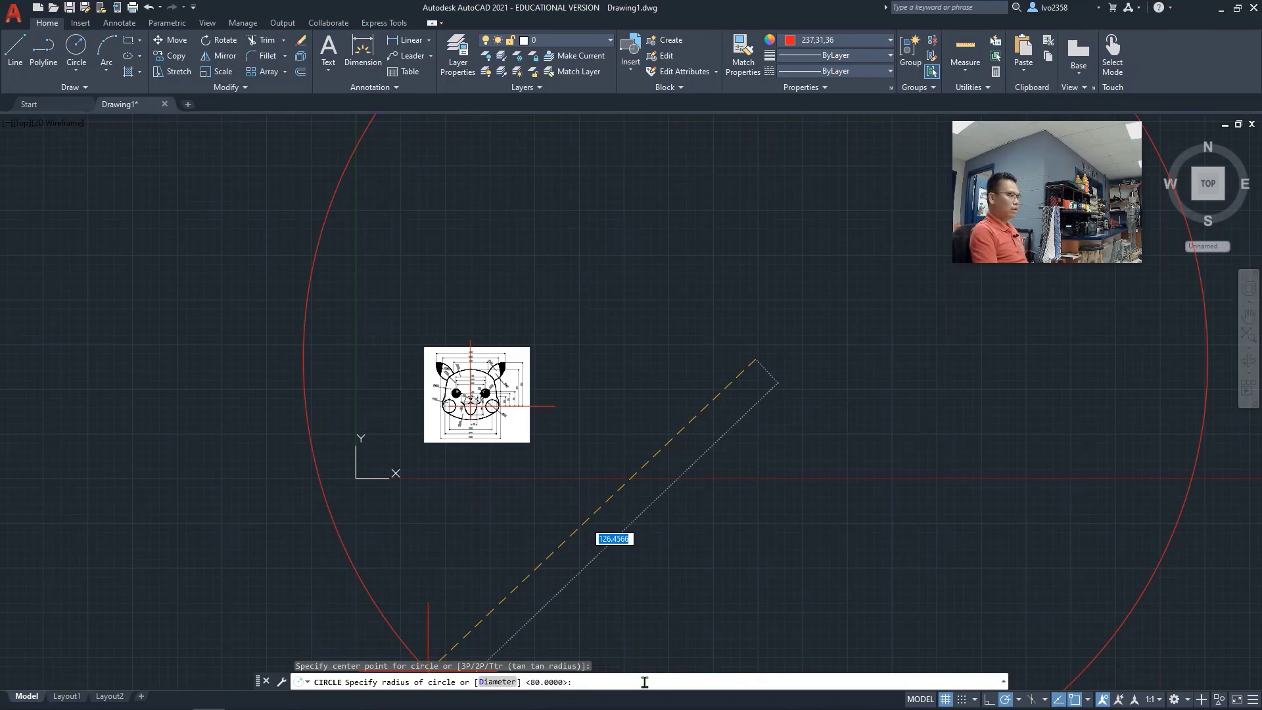
pyautogui.write('80')
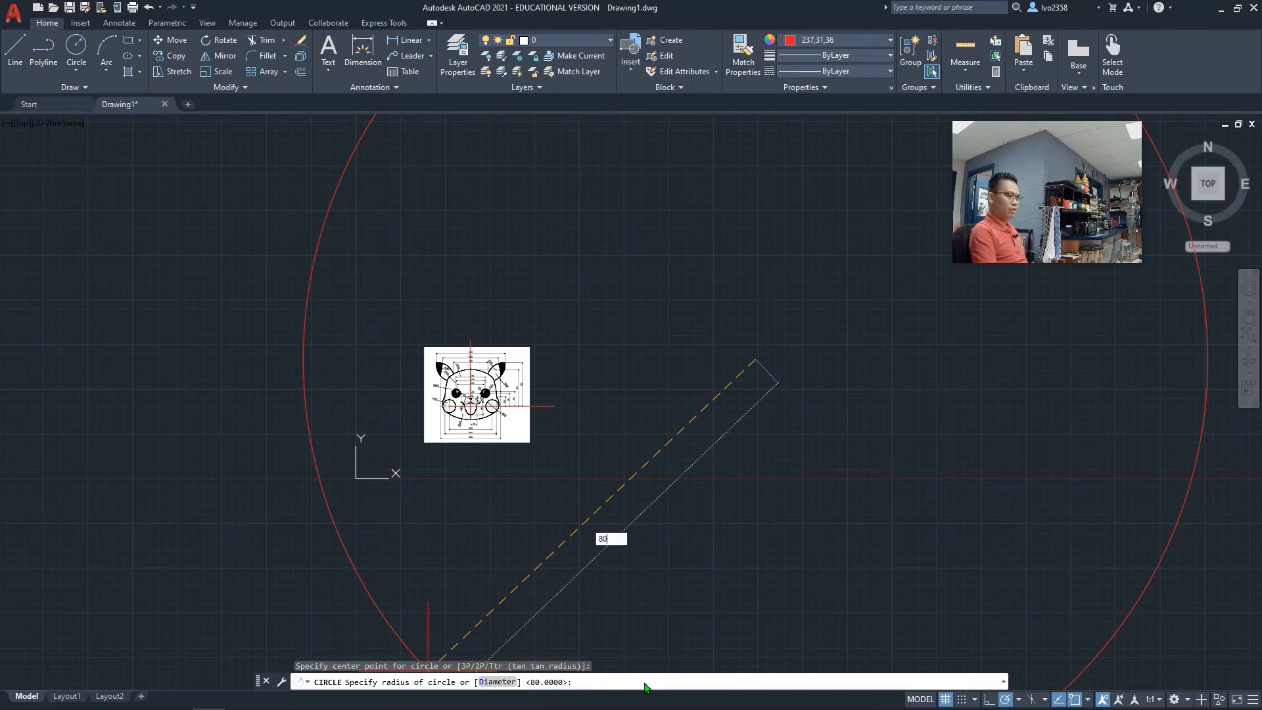
pyautogui.press('Return')
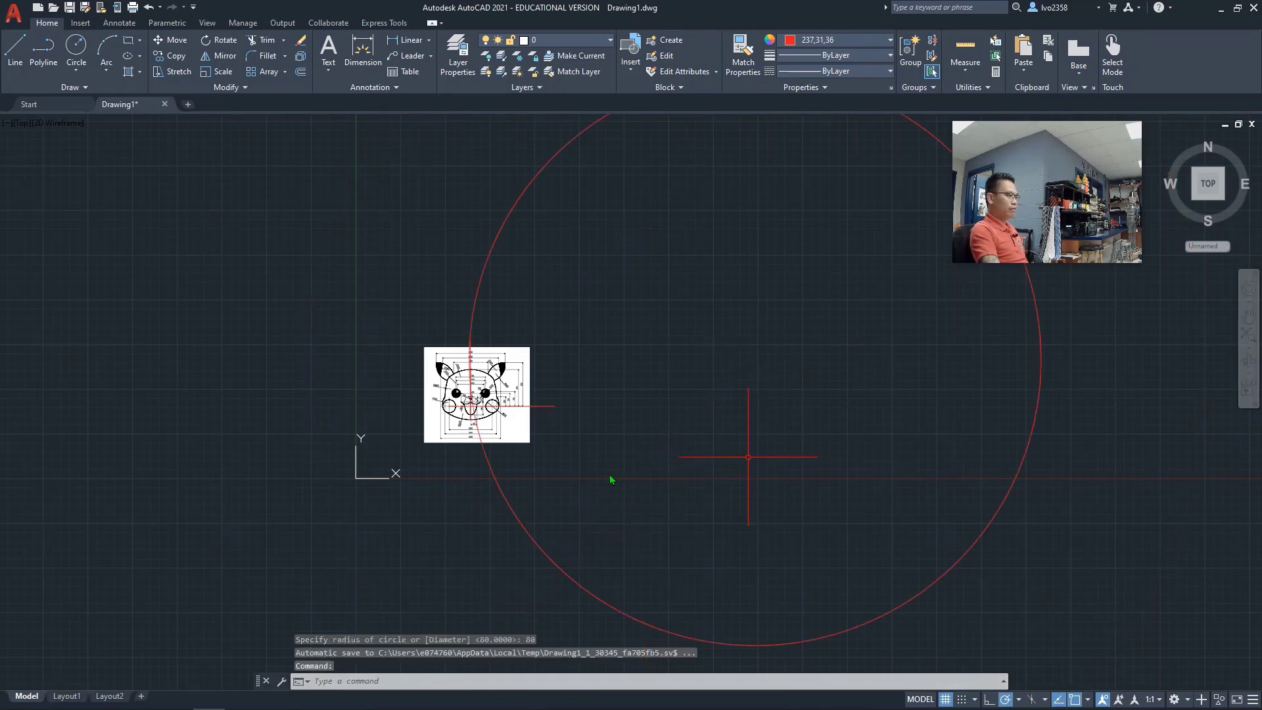
pyautogui.press('Escape')
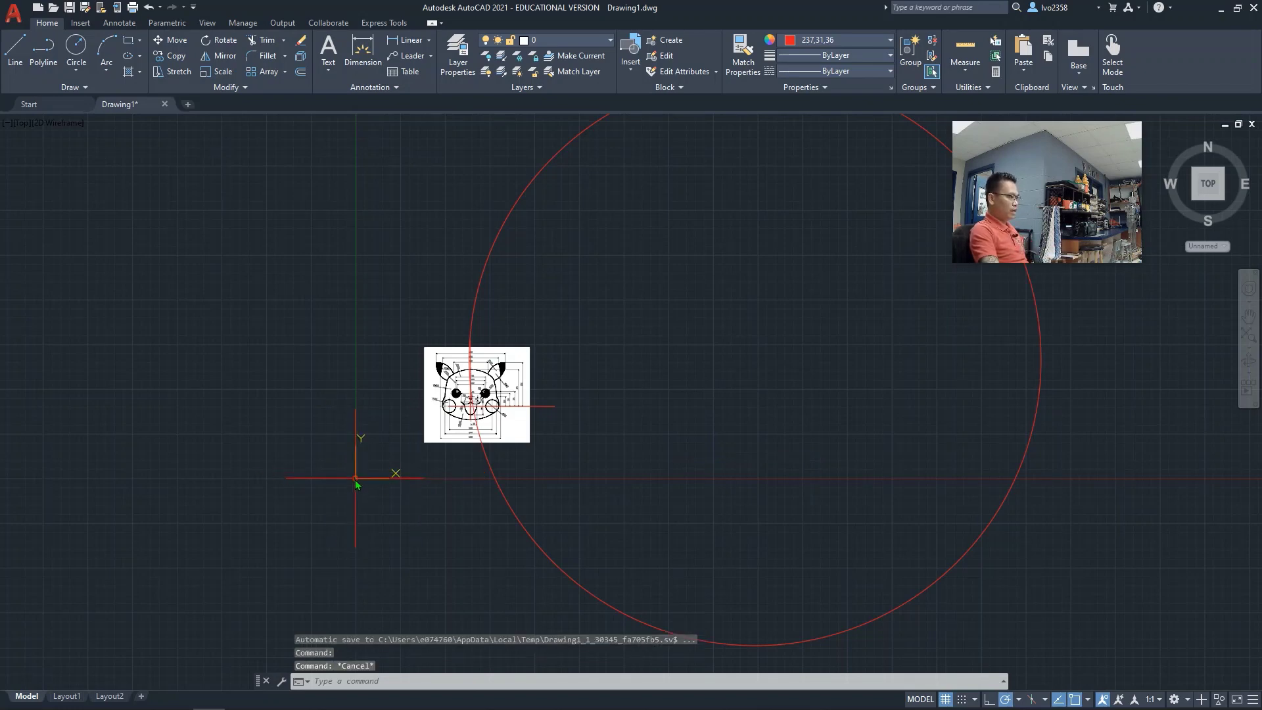
# Relocate the UCS origin with Move and Align to a point below and far left of the reference image.
pyautogui.click(356, 480)
pyautogui.moveTo(356, 479)
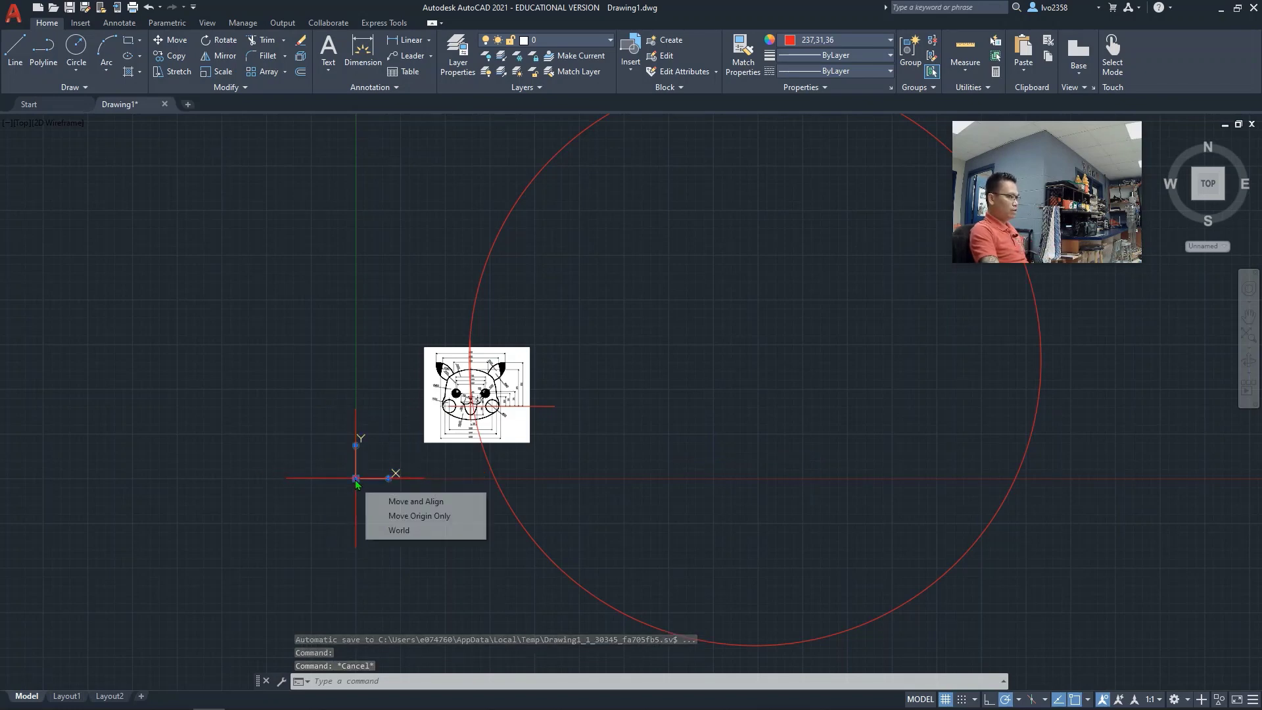
pyautogui.click(387, 503)
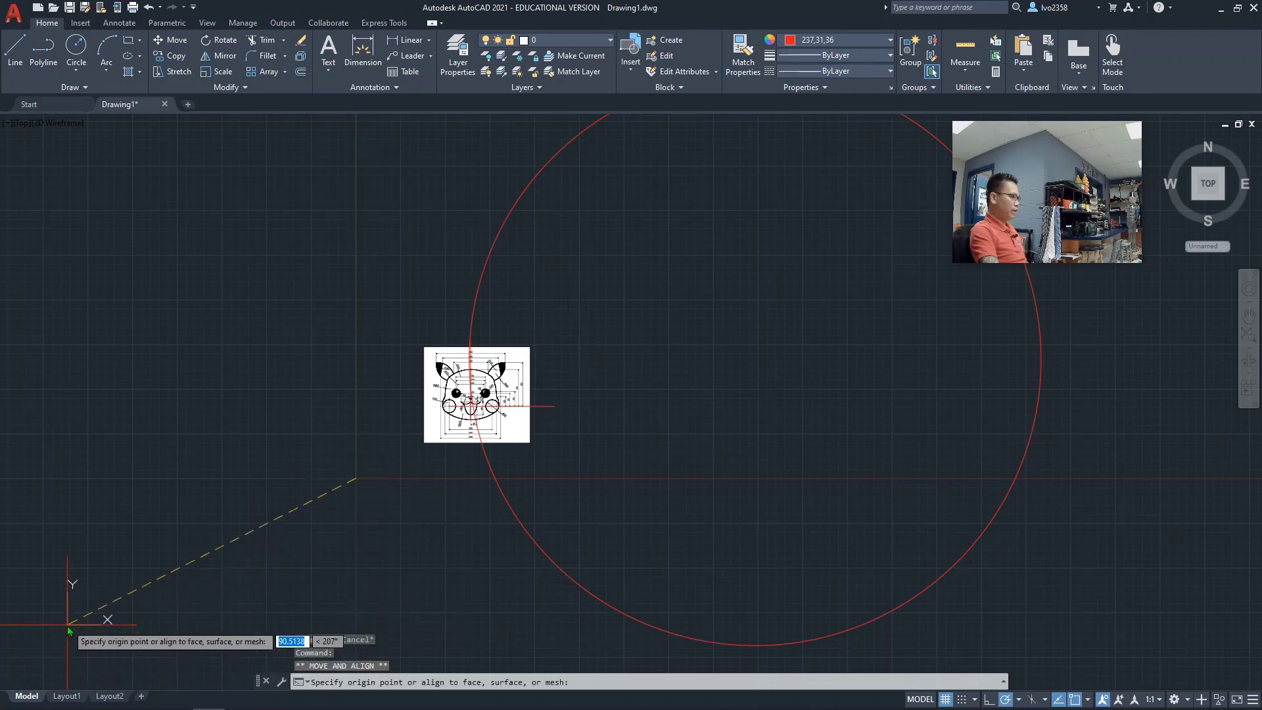
pyautogui.click(43, 654)
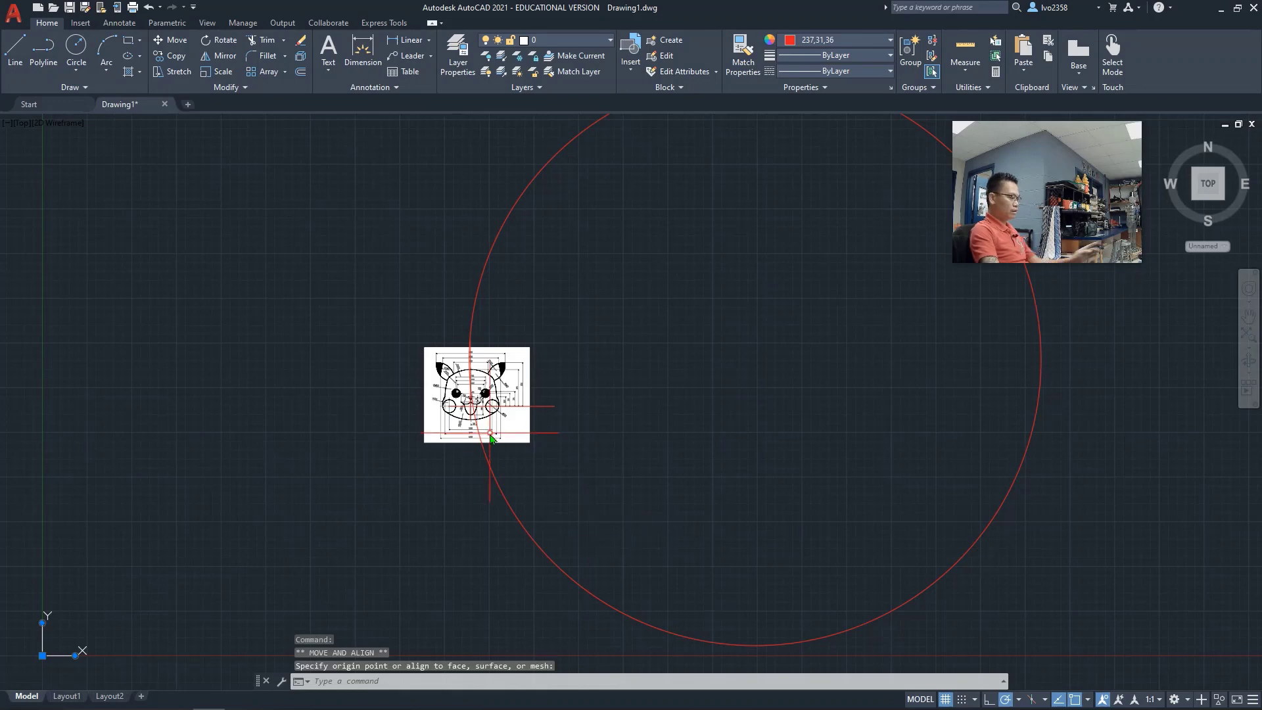
pyautogui.press('Escape')
# Enlarge the Pikachu reference image by stretching its upper-left corner and its lower-left corner outward.
pyautogui.click(426, 398)
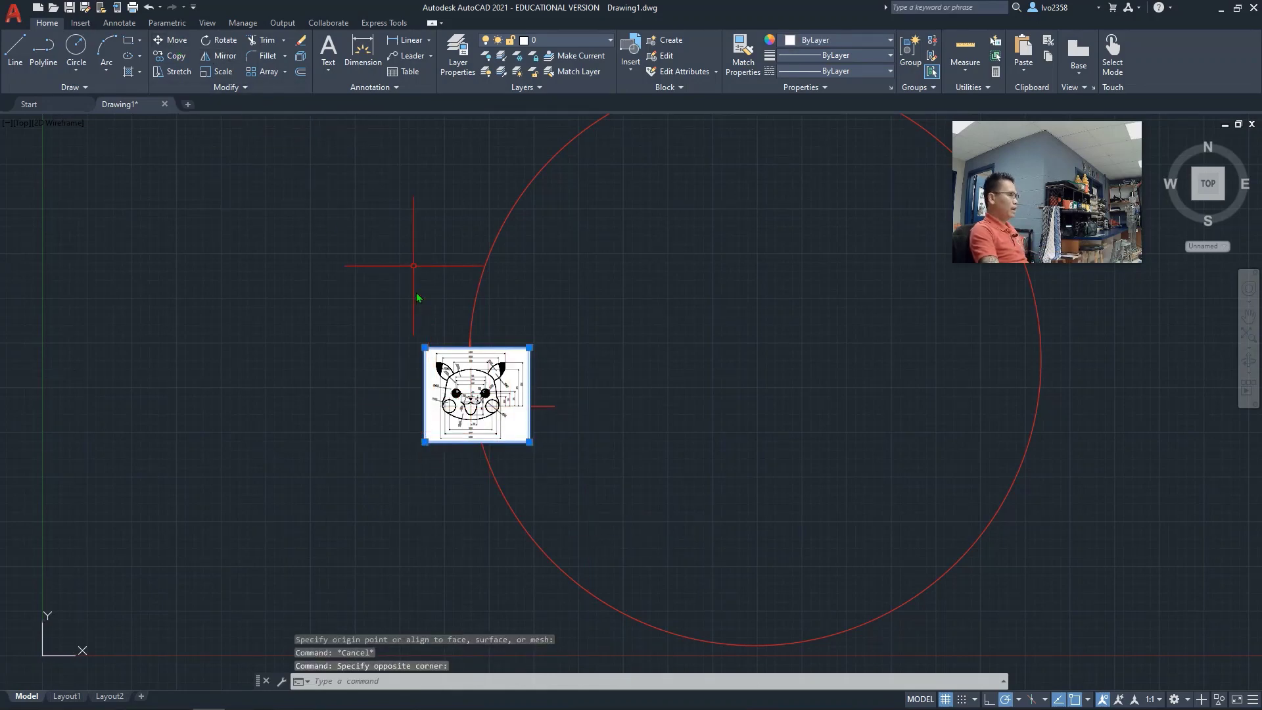
pyautogui.click(424, 348)
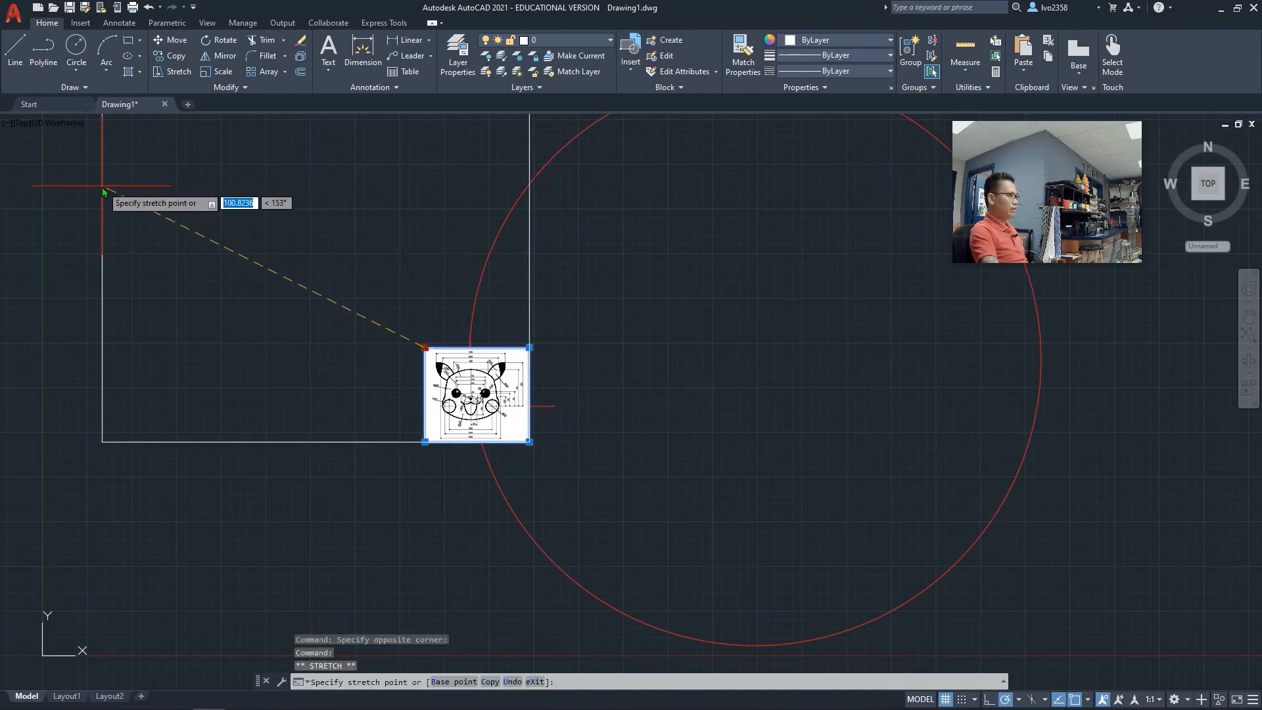
pyautogui.click(69, 211)
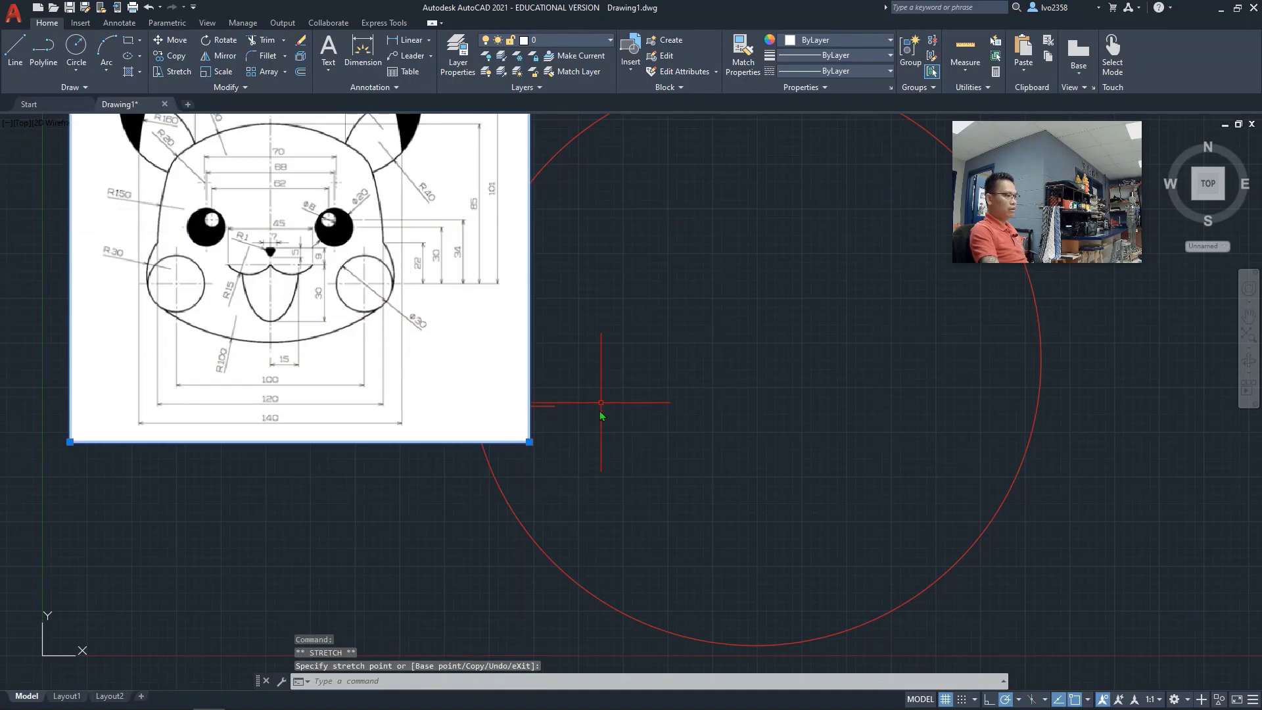
pyautogui.scroll(-2, 598, 426)
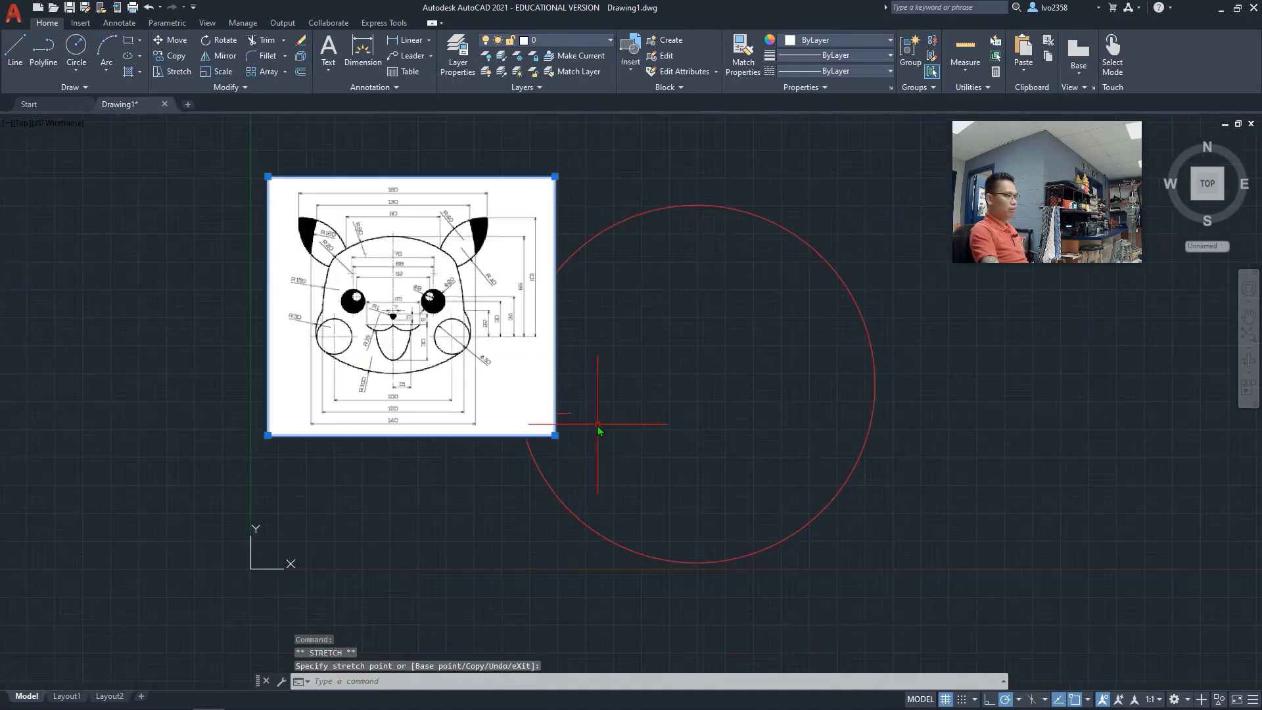
pyautogui.click(267, 435)
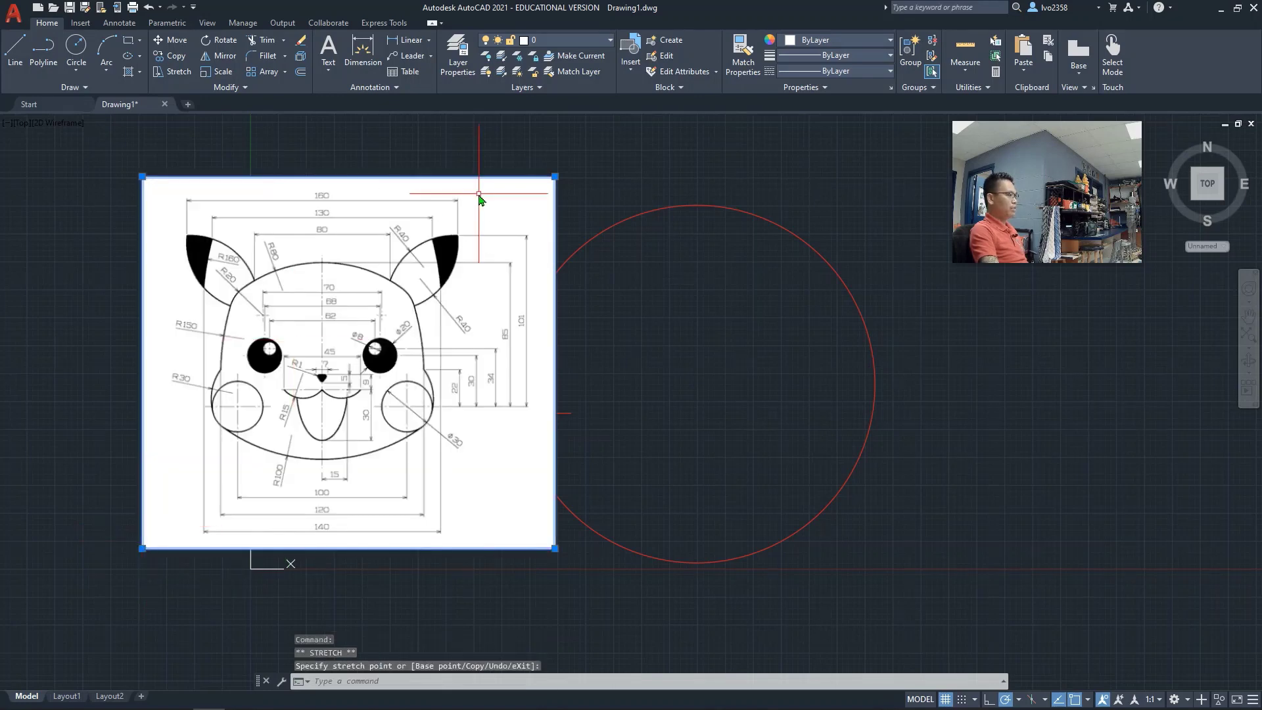
# Move the Pikachu reference image by its upper-left corner to the left, clear of the R80 circle.
pyautogui.click(176, 40)
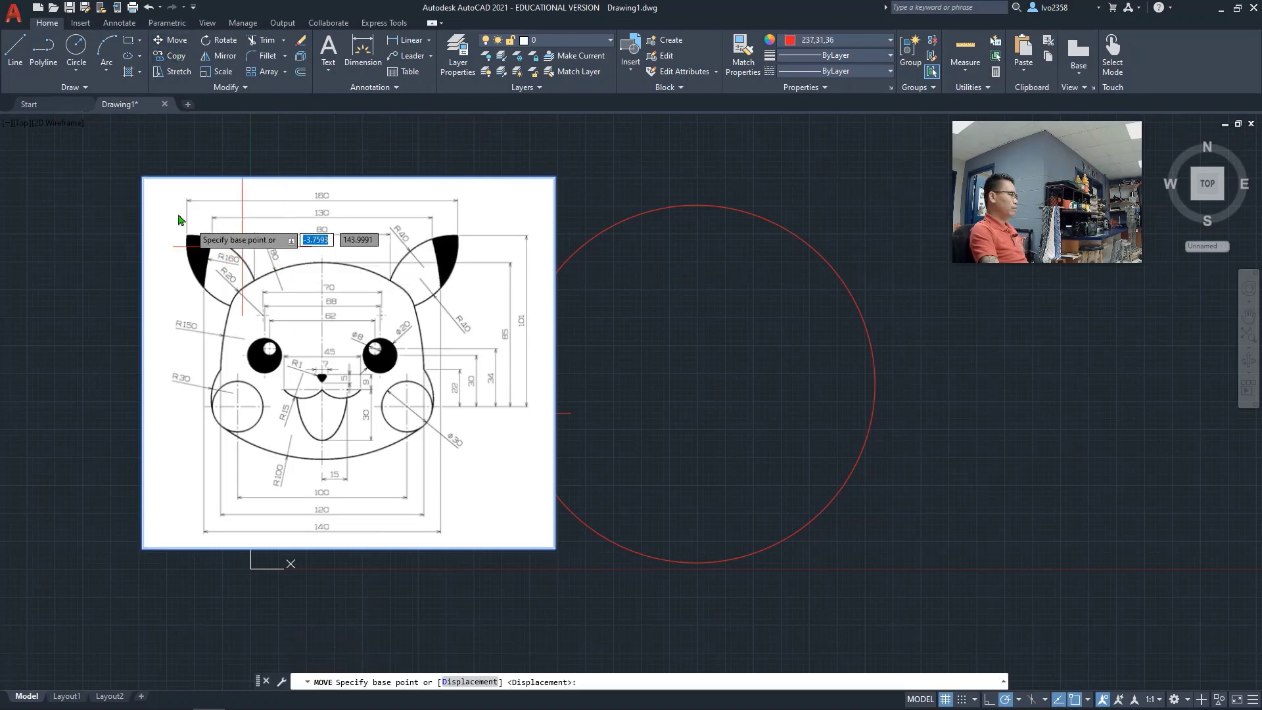
pyautogui.click(143, 177)
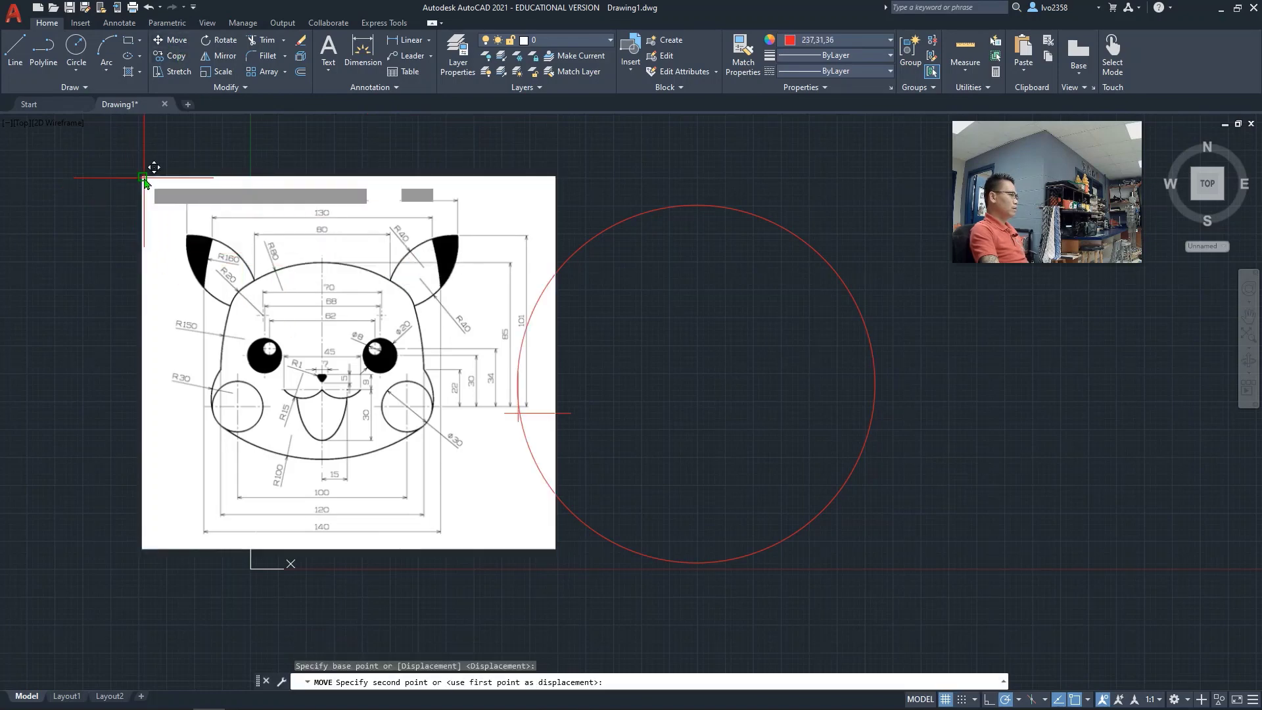
pyautogui.click(79, 186)
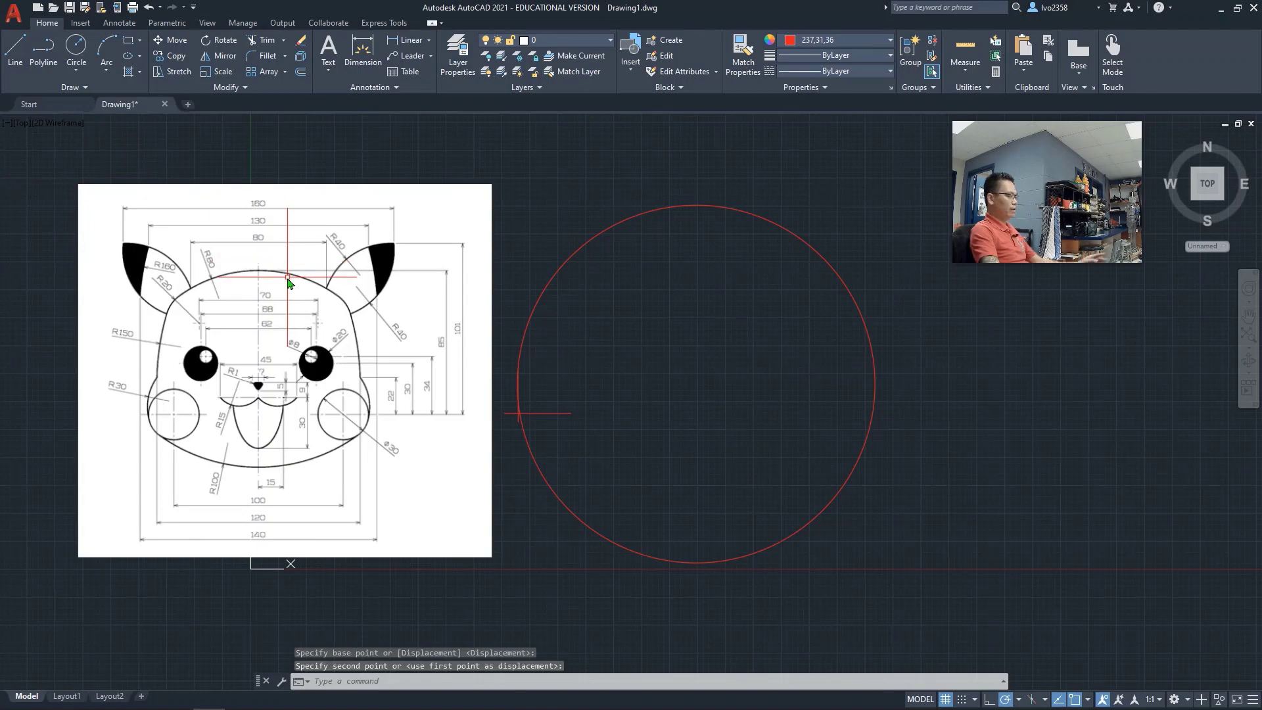
pyautogui.press('Escape')
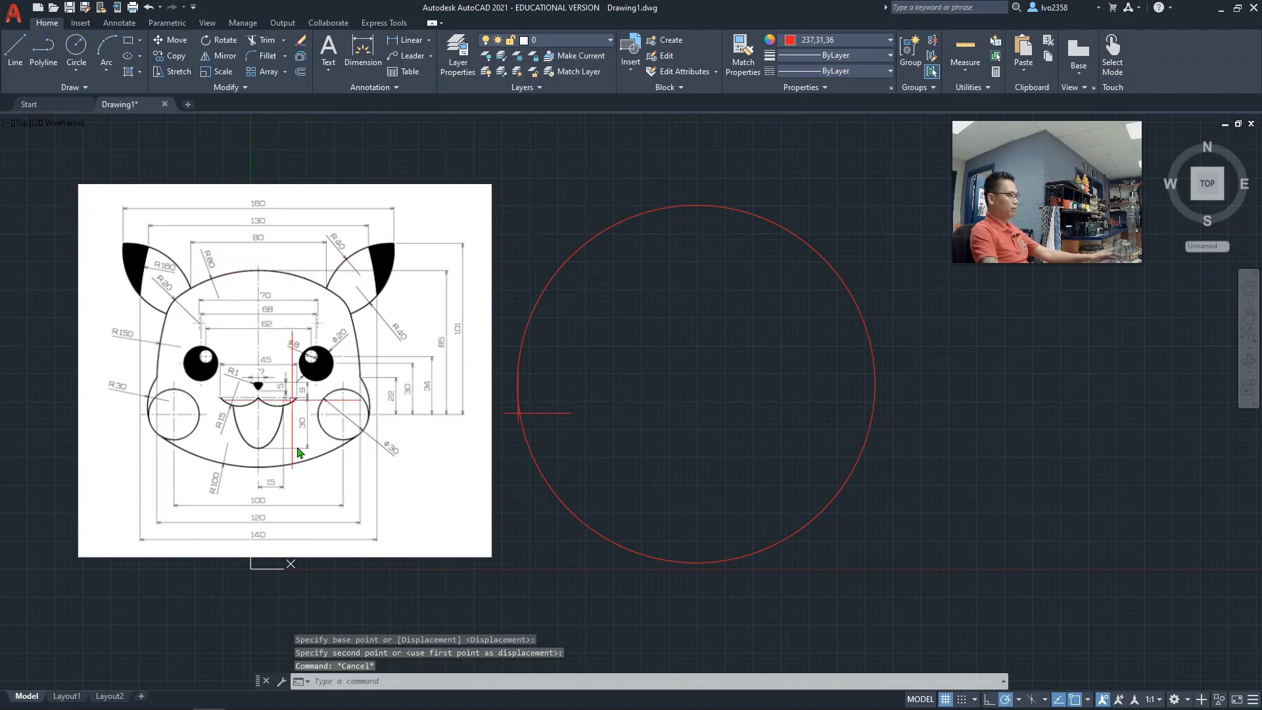
# Relocate the UCS origin with Move and Align to a point below and left of the reference image.
pyautogui.click(250, 570)
pyautogui.moveTo(251, 569)
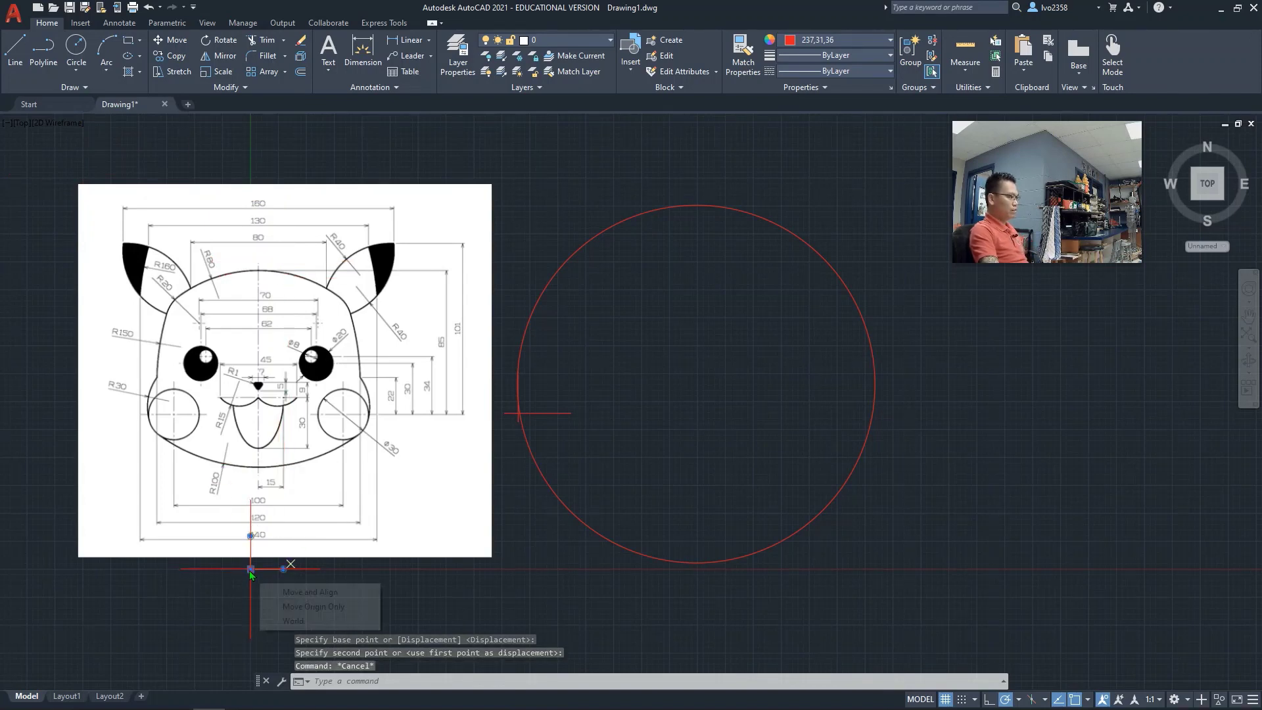
pyautogui.click(307, 592)
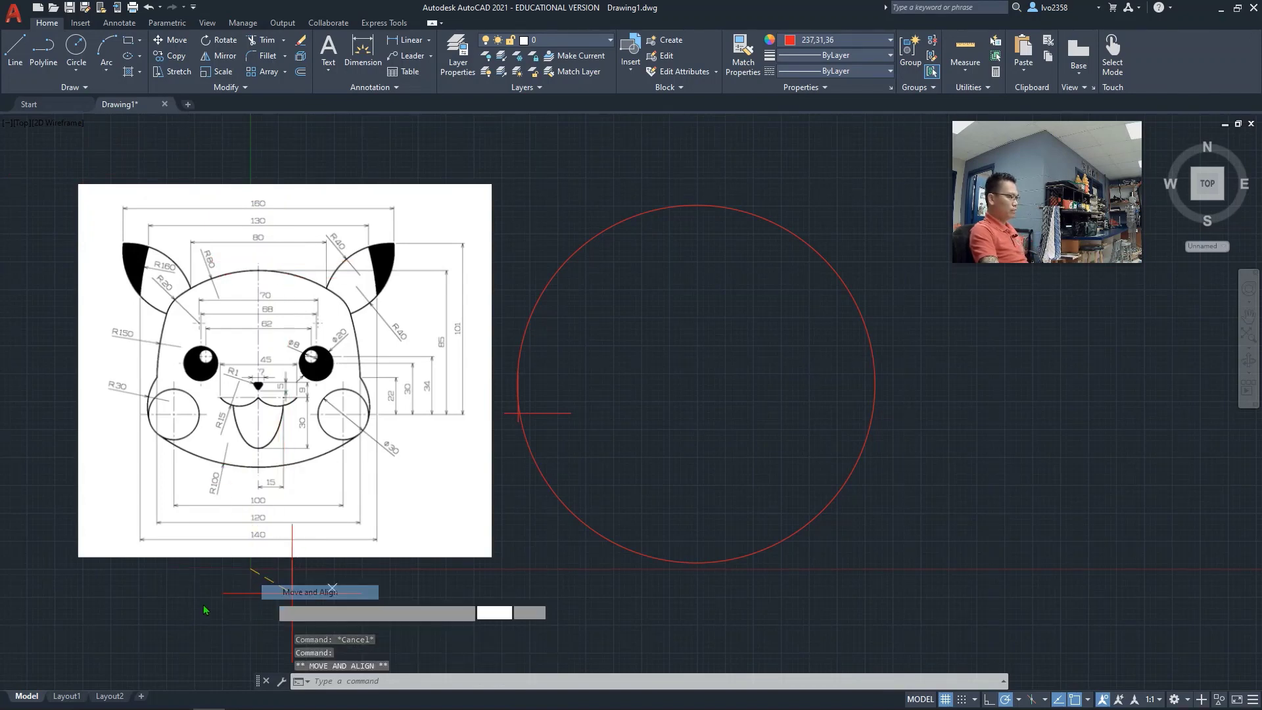
pyautogui.click(22, 642)
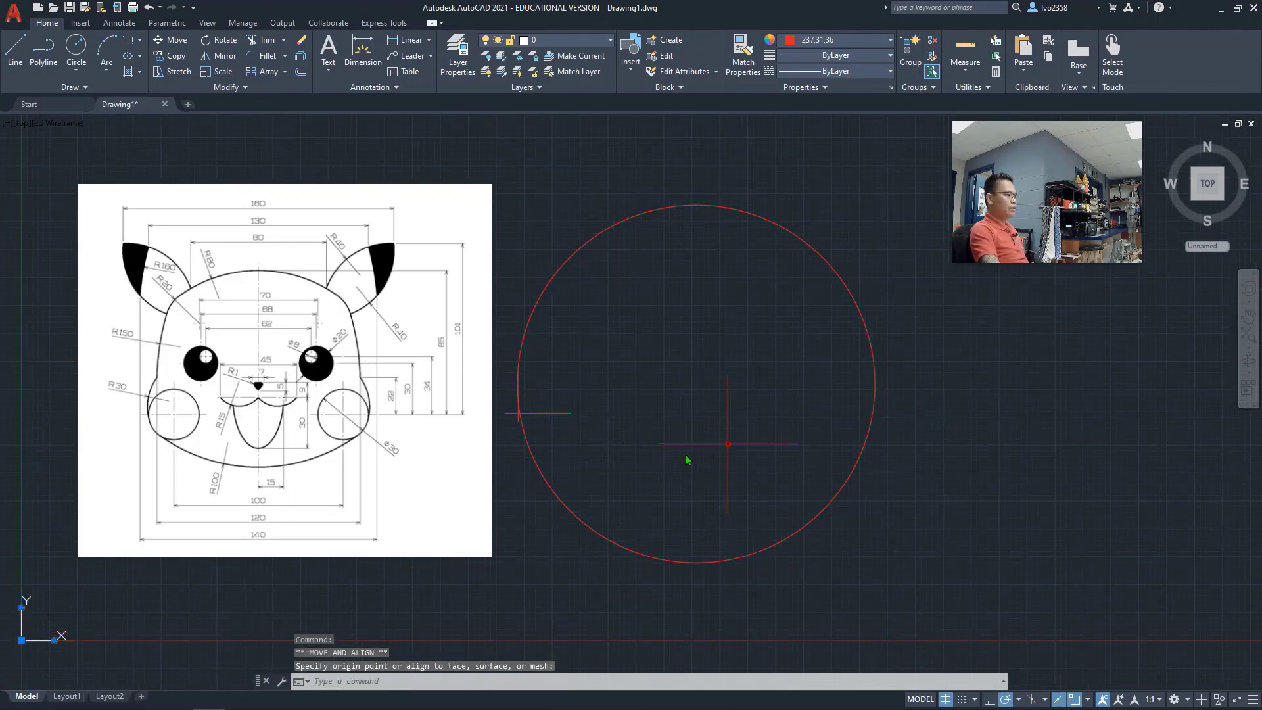
# Delete the short horizontal and vertical lines crossing the left edge of the large circle.
pyautogui.scroll(6, 532, 416)
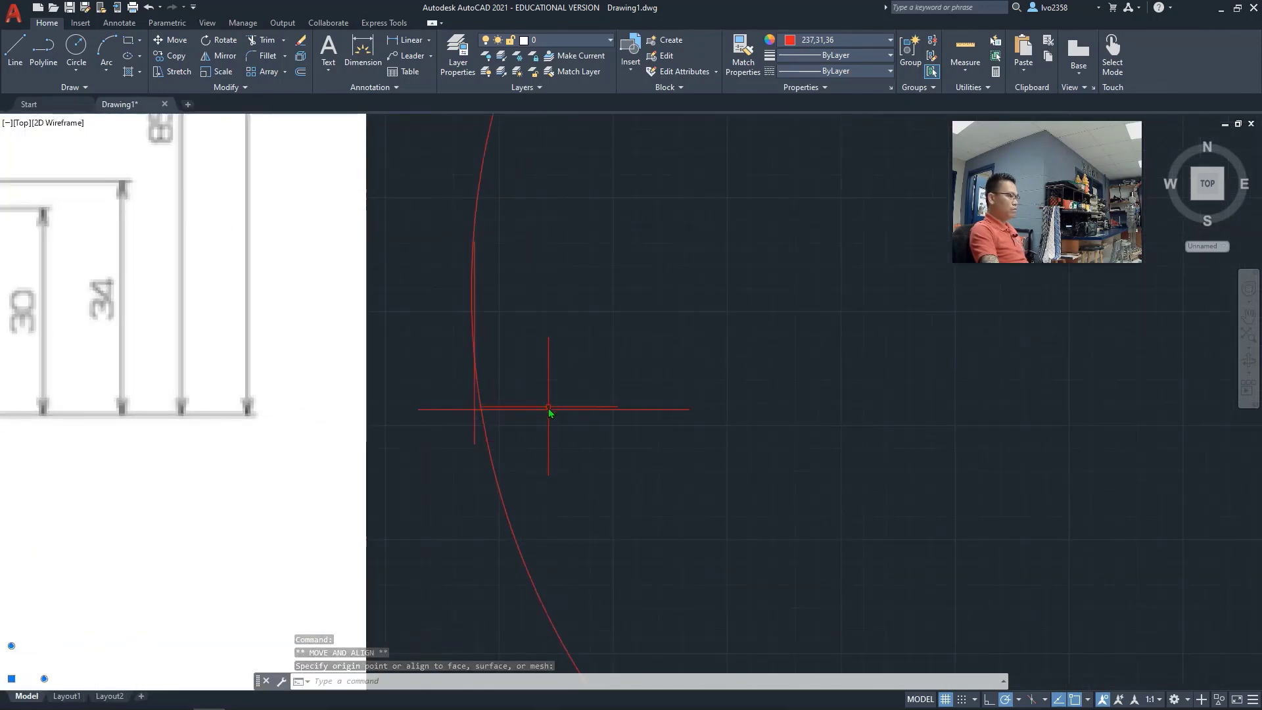
pyautogui.click(548, 410)
pyautogui.press('Delete')
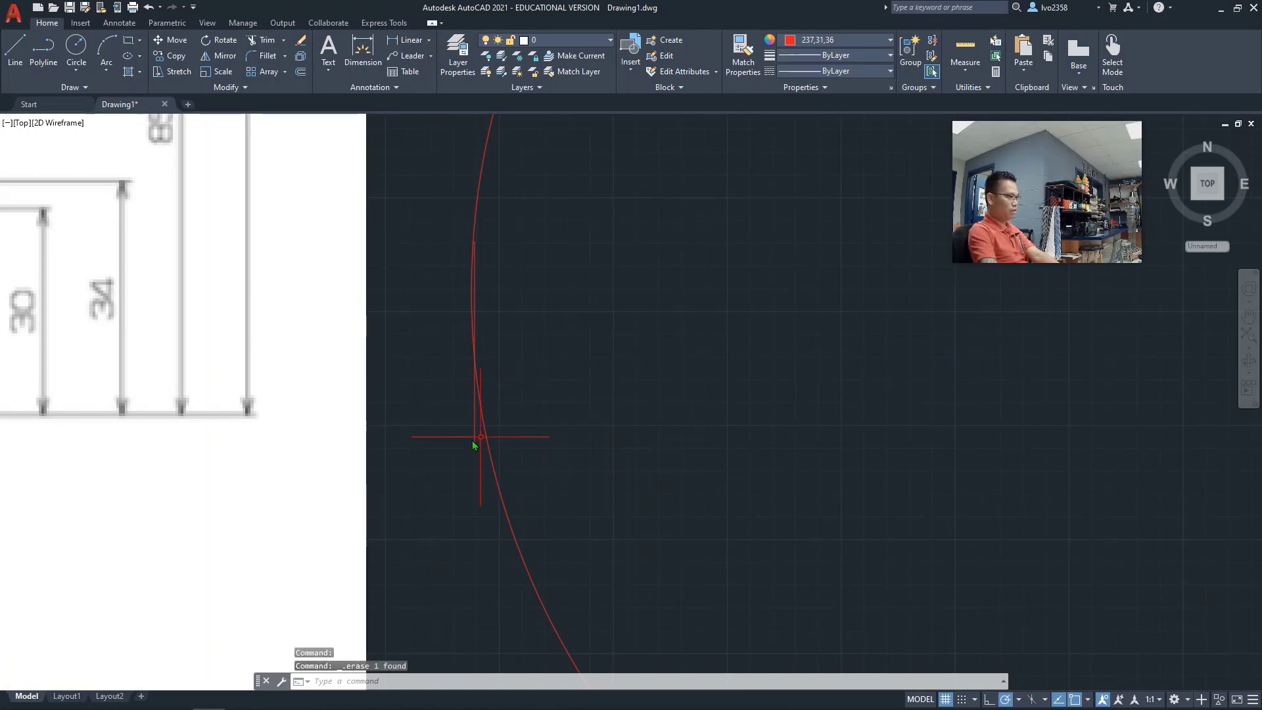
pyautogui.click(476, 434)
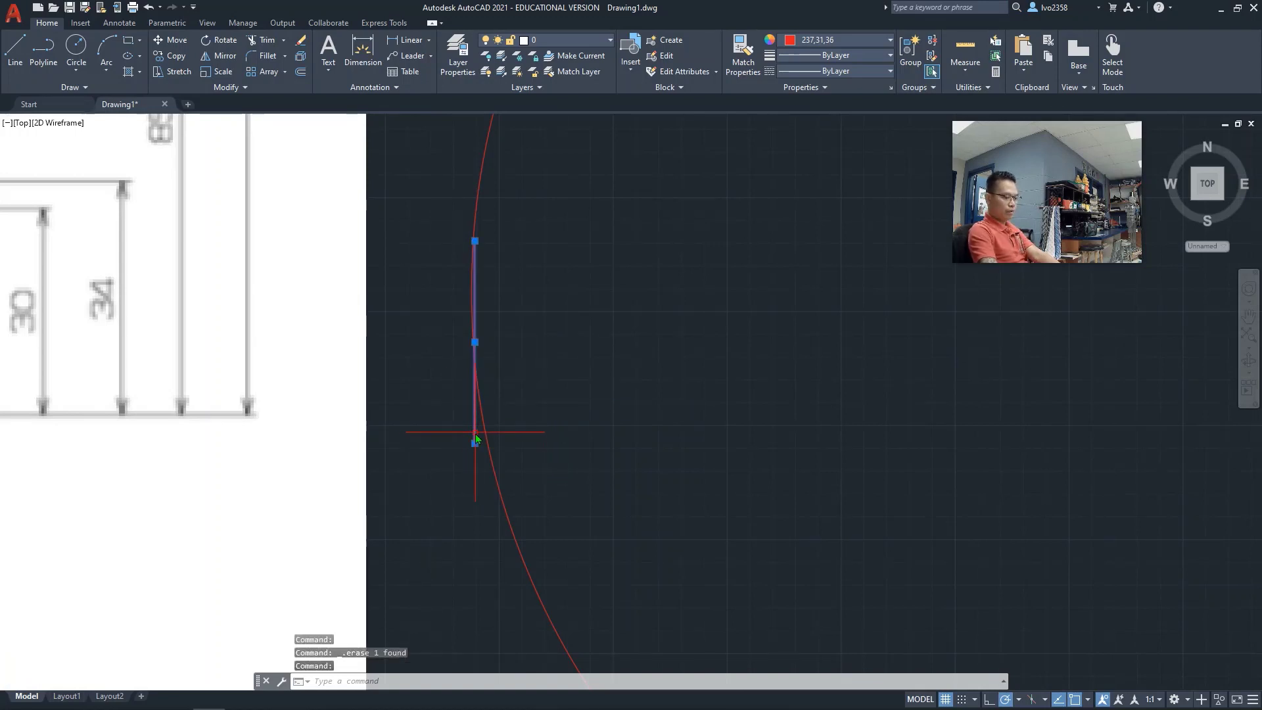
pyautogui.press('Delete')
# Draw a line from the large circle's centre to its top quadrant, then straight down to a point well below the circle.
pyautogui.scroll(-8, 646, 413)
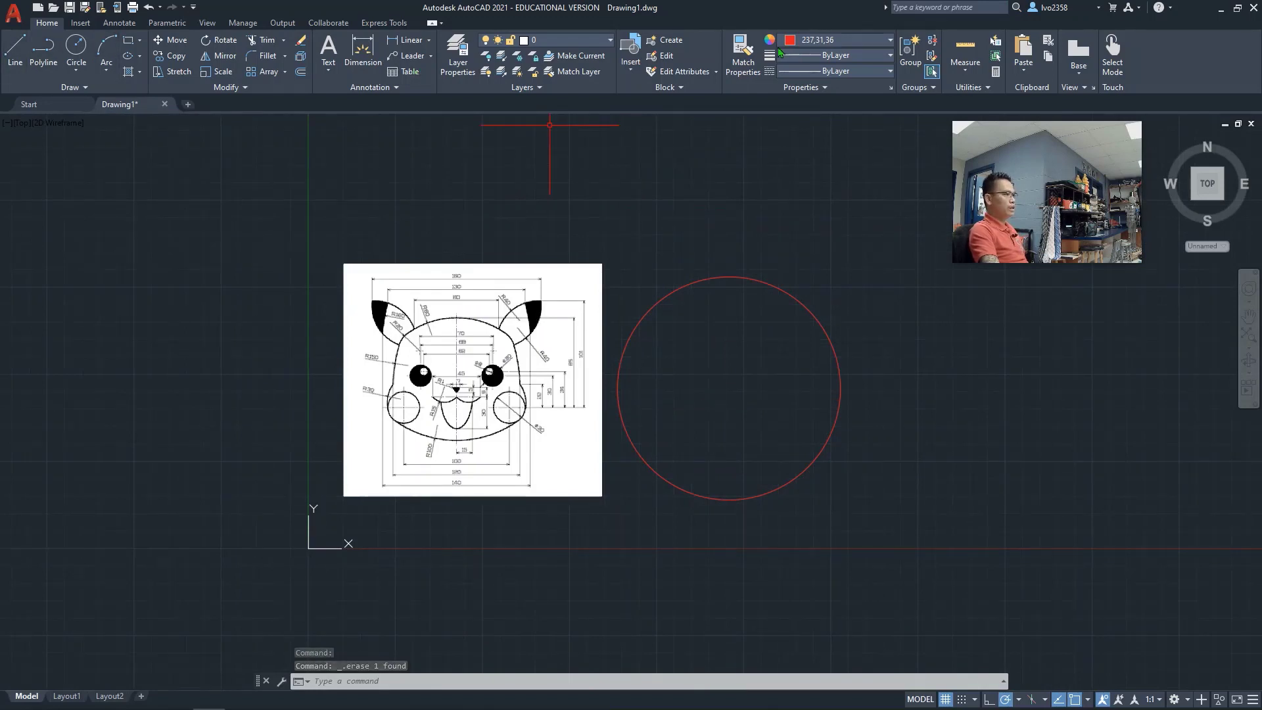
pyautogui.click(16, 51)
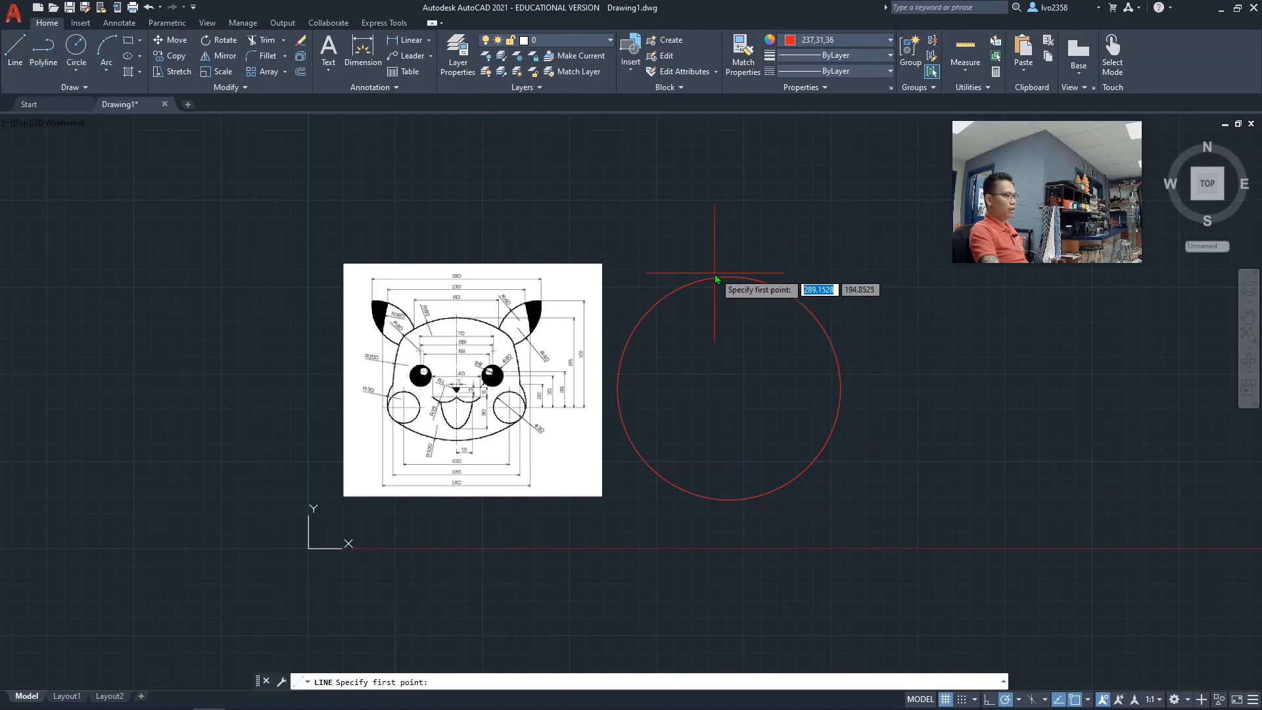
pyautogui.click(729, 388)
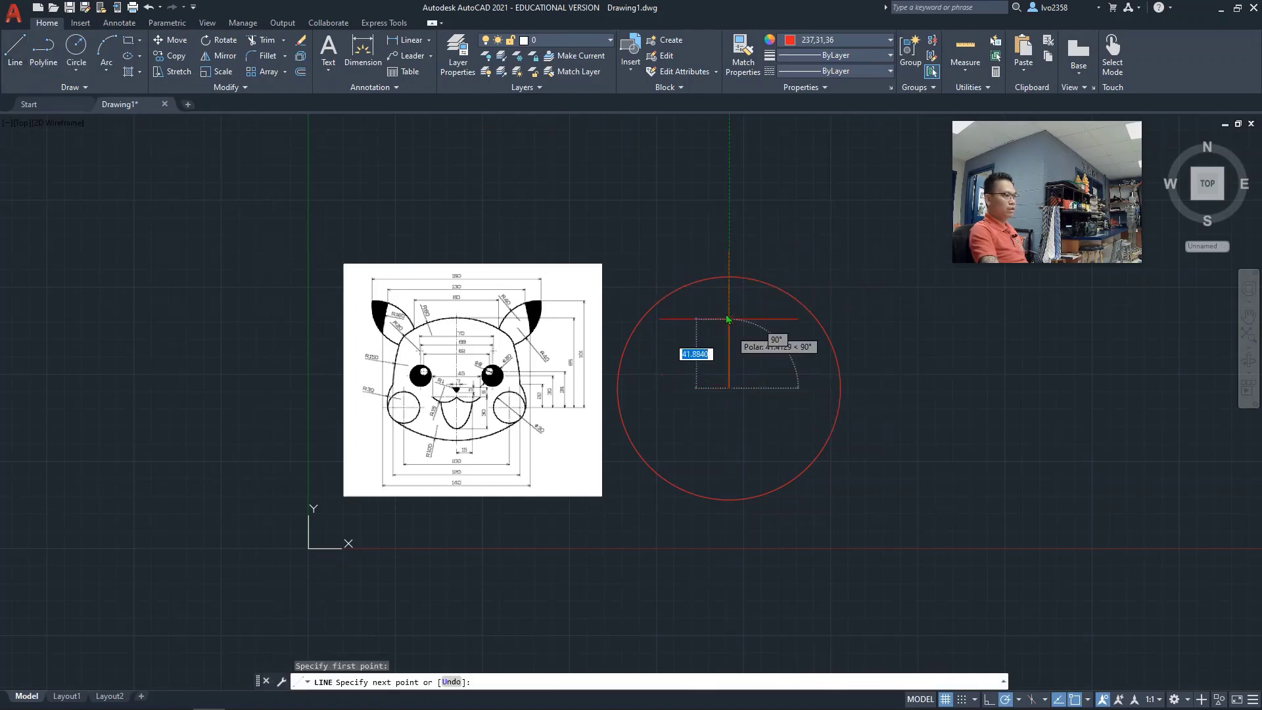
pyautogui.click(730, 277)
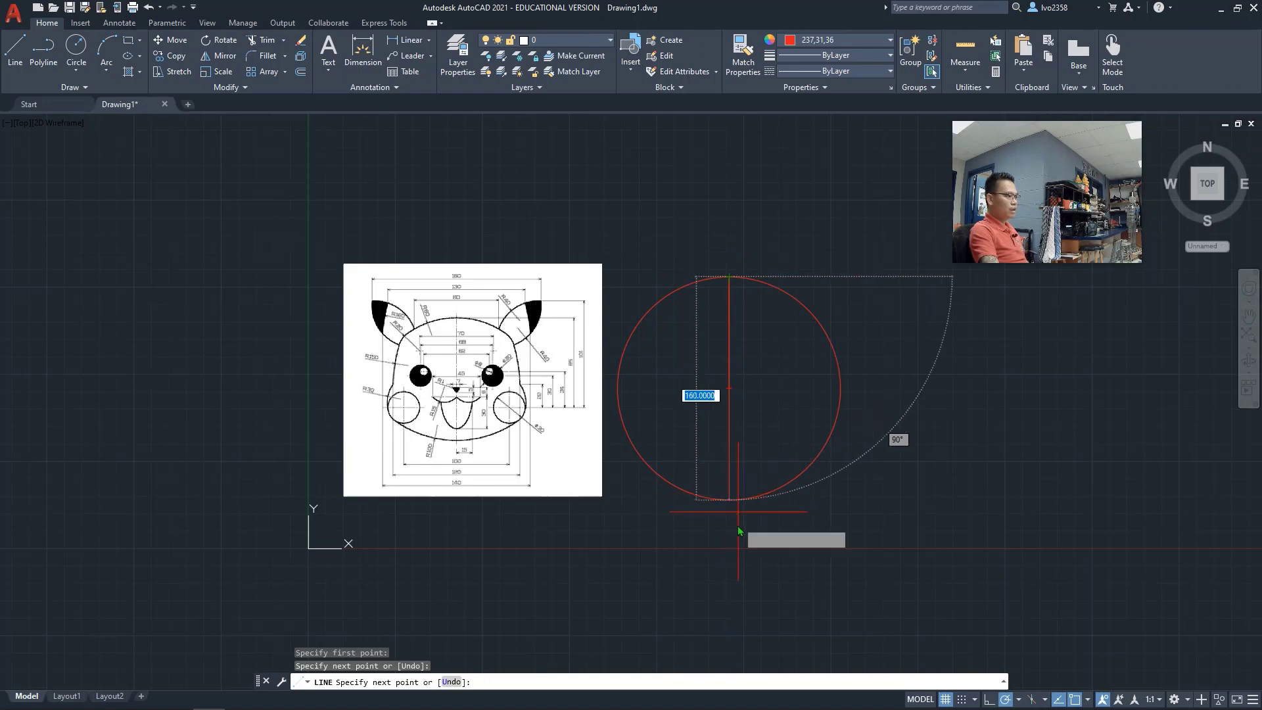
pyautogui.click(730, 610)
pyautogui.press('Escape')
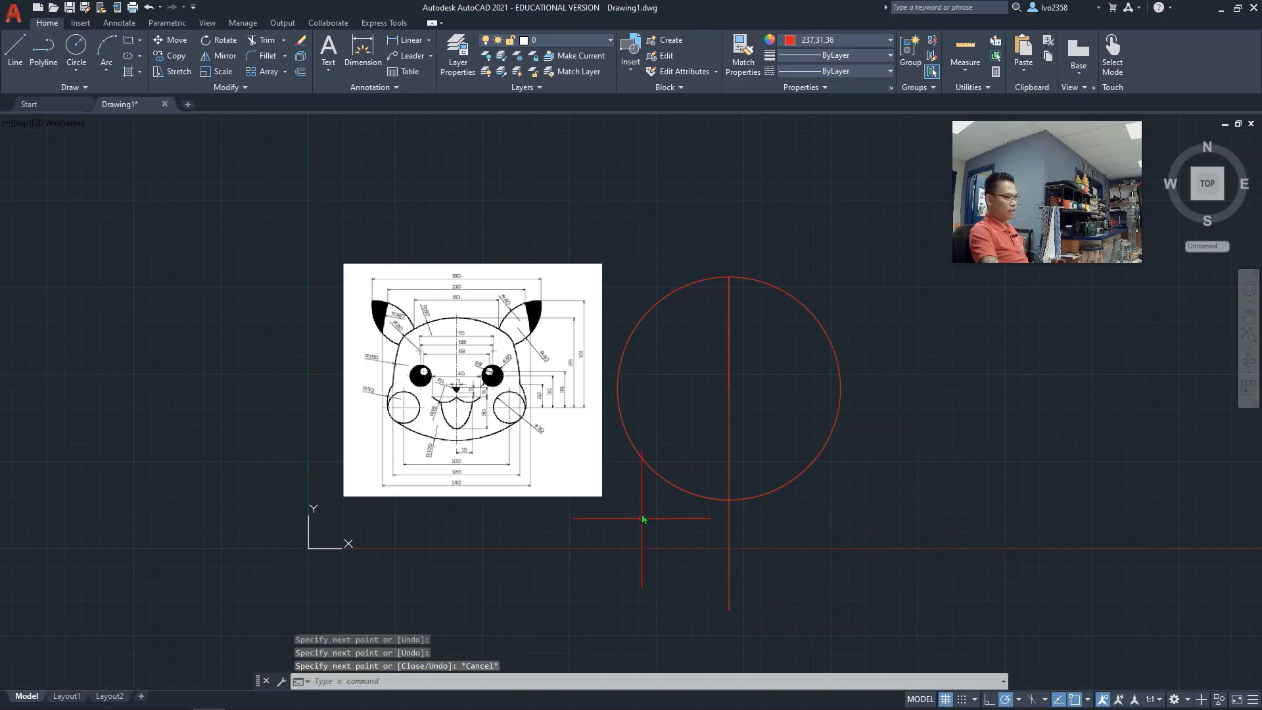
# Draw White connected lines from the large circle's top quadrant, 85 straight down and then 50 horizontally to the right.
pyautogui.scroll(4, 720, 365)
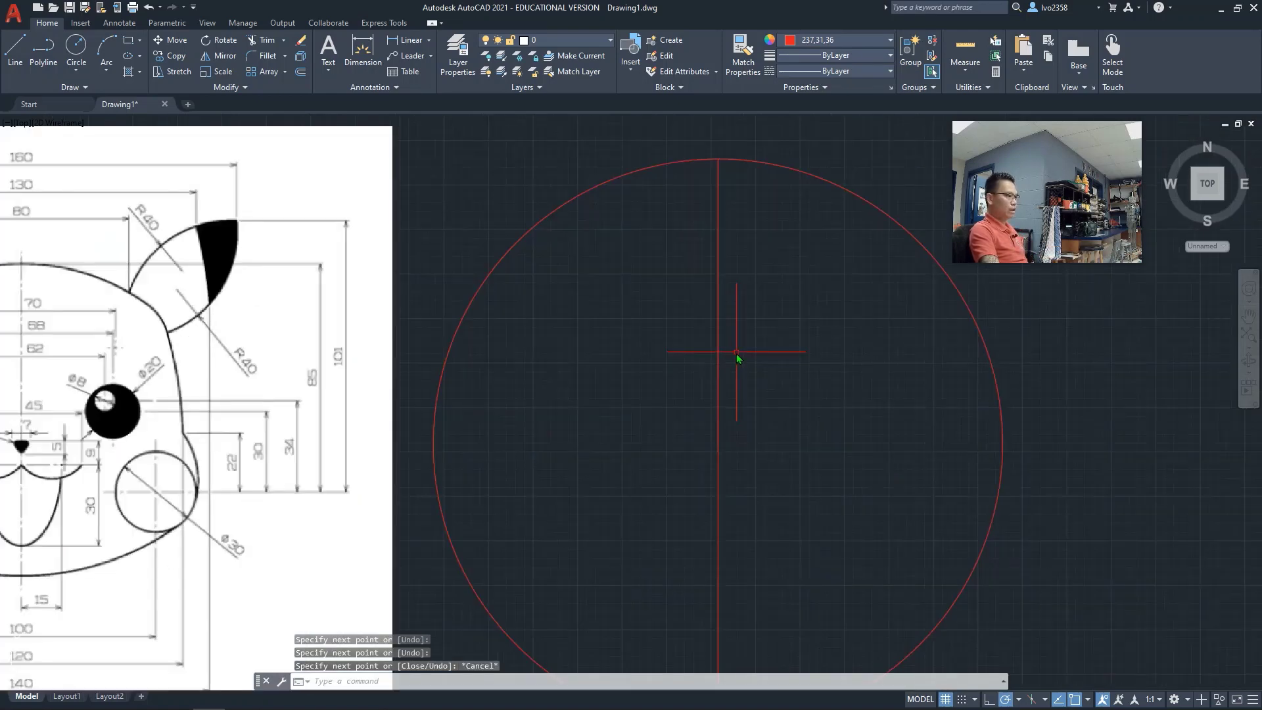
pyautogui.scroll(-2, 718, 358)
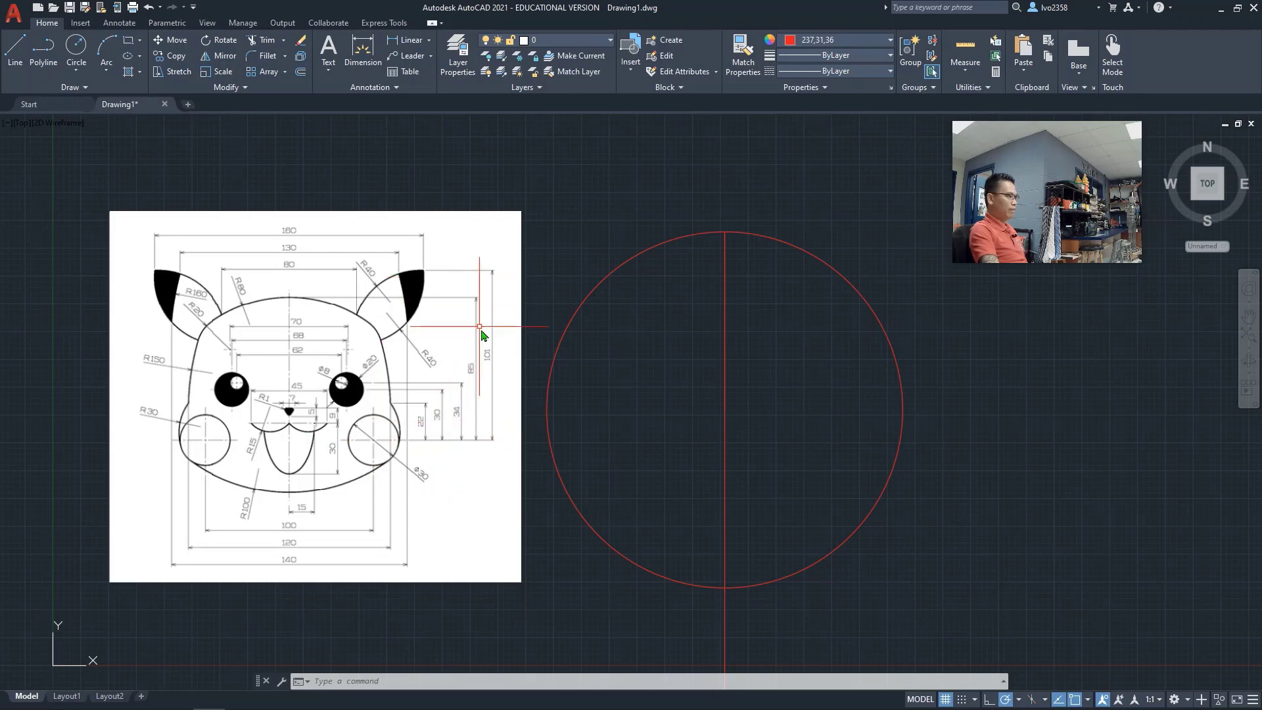
pyautogui.click(12, 49)
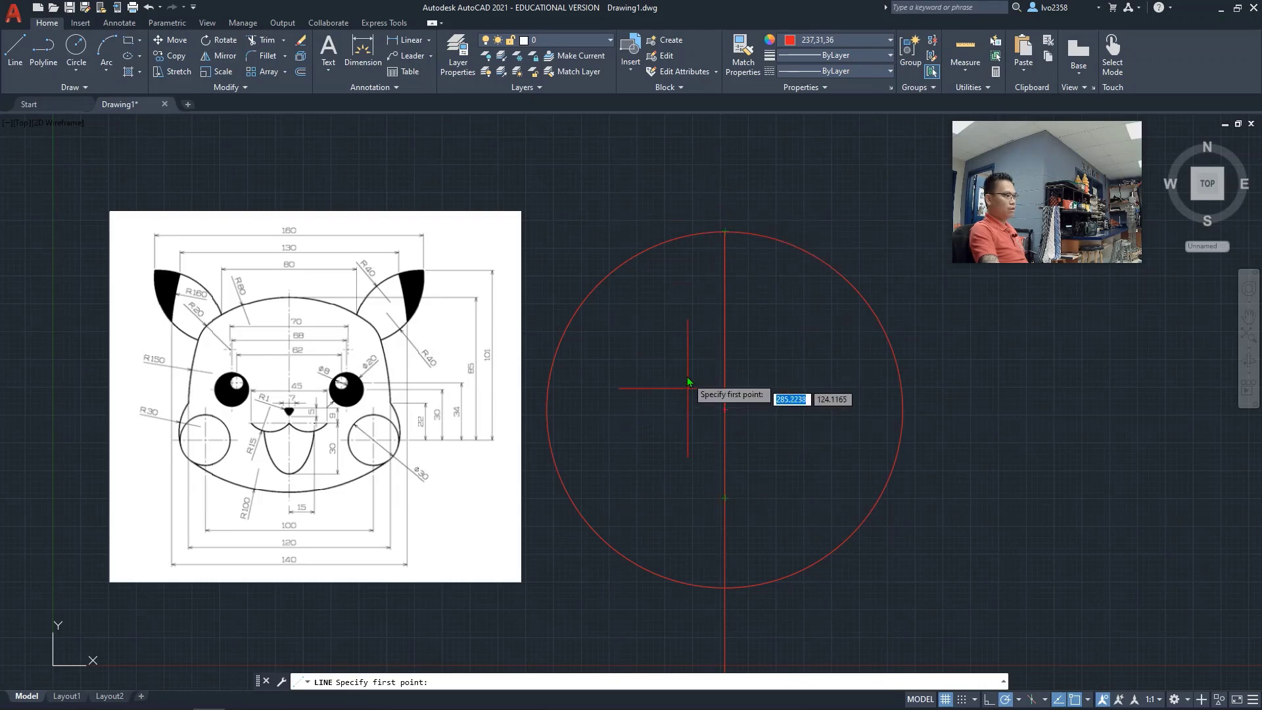
pyautogui.click(13, 56)
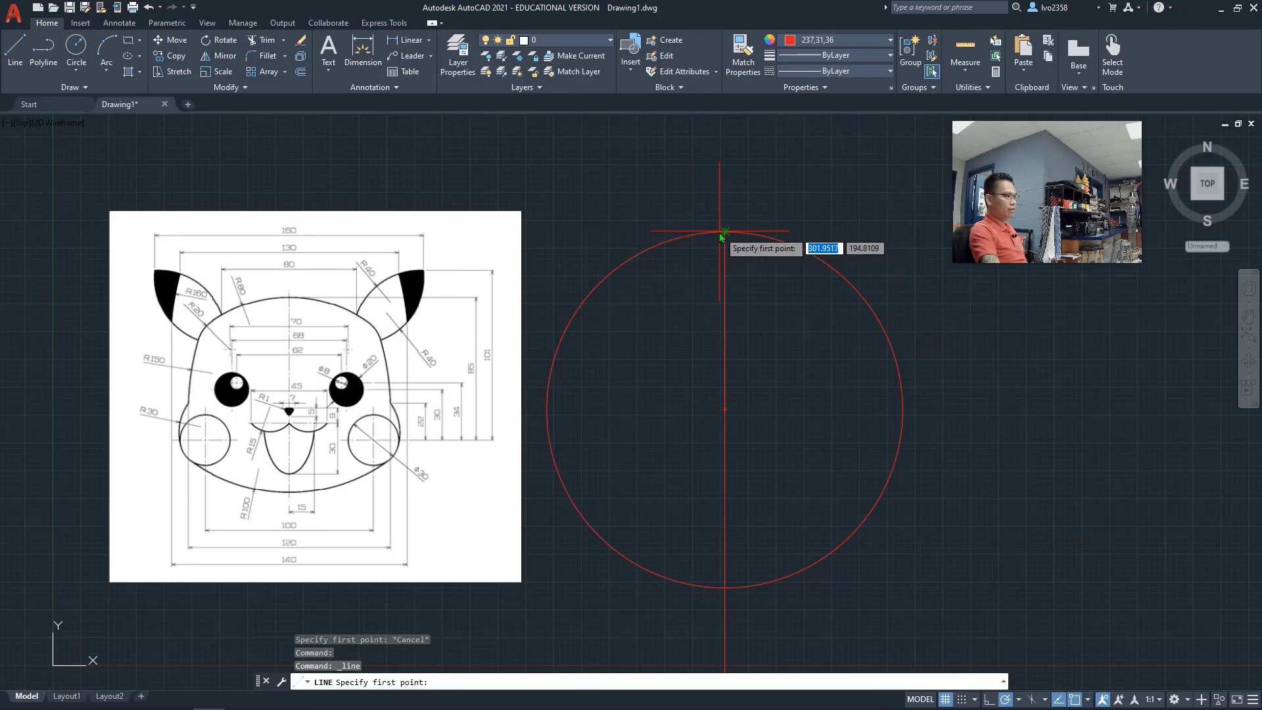
pyautogui.click(879, 42)
pyautogui.click(867, 174)
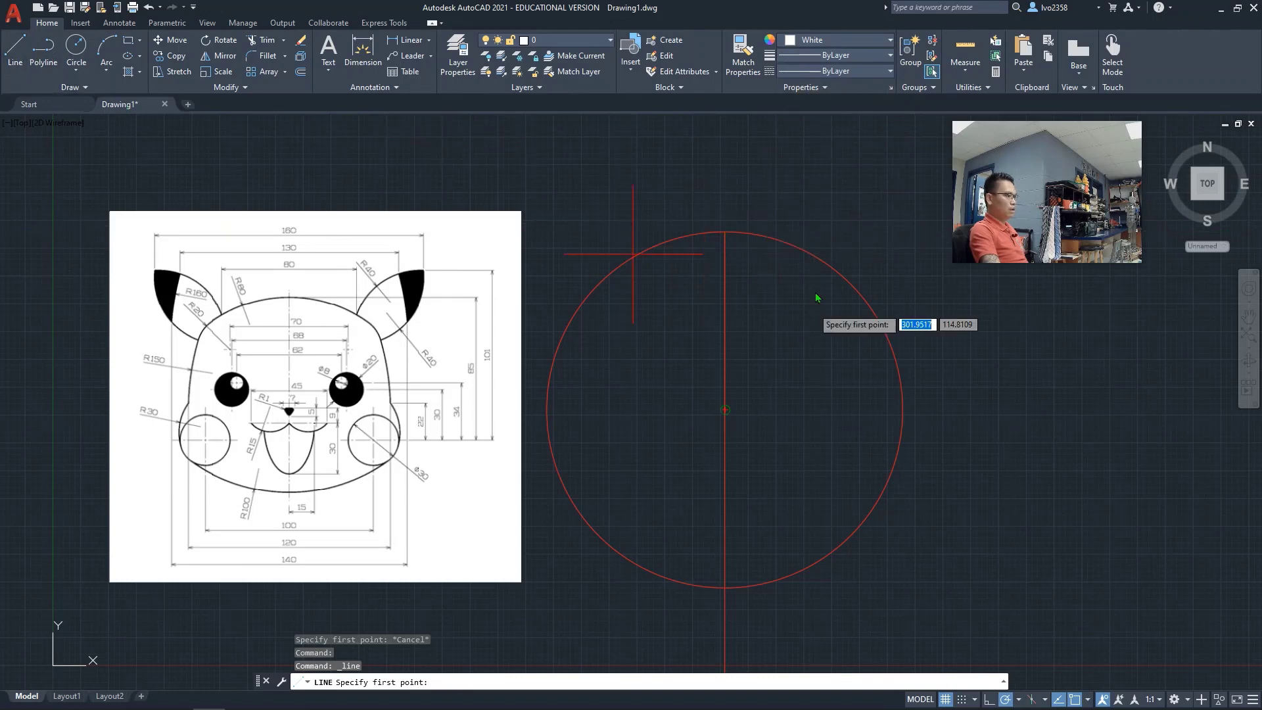
pyautogui.click(723, 232)
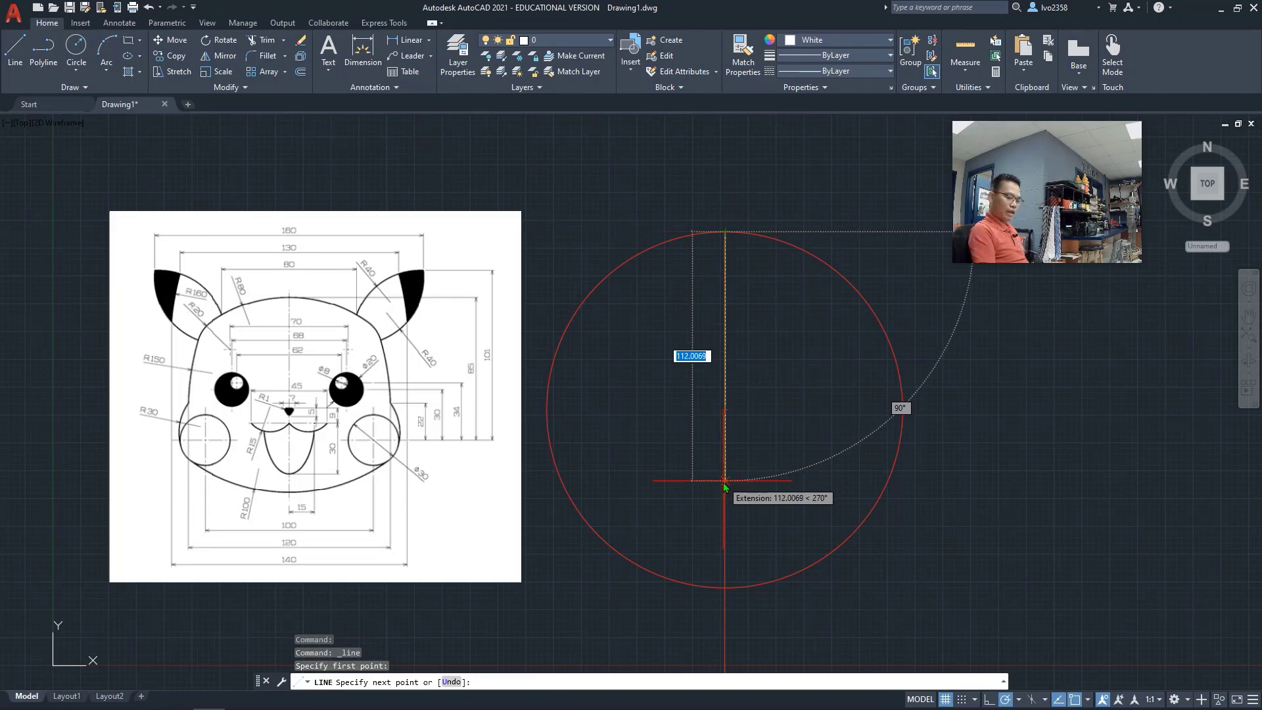
pyautogui.write('85')
pyautogui.press('Return')
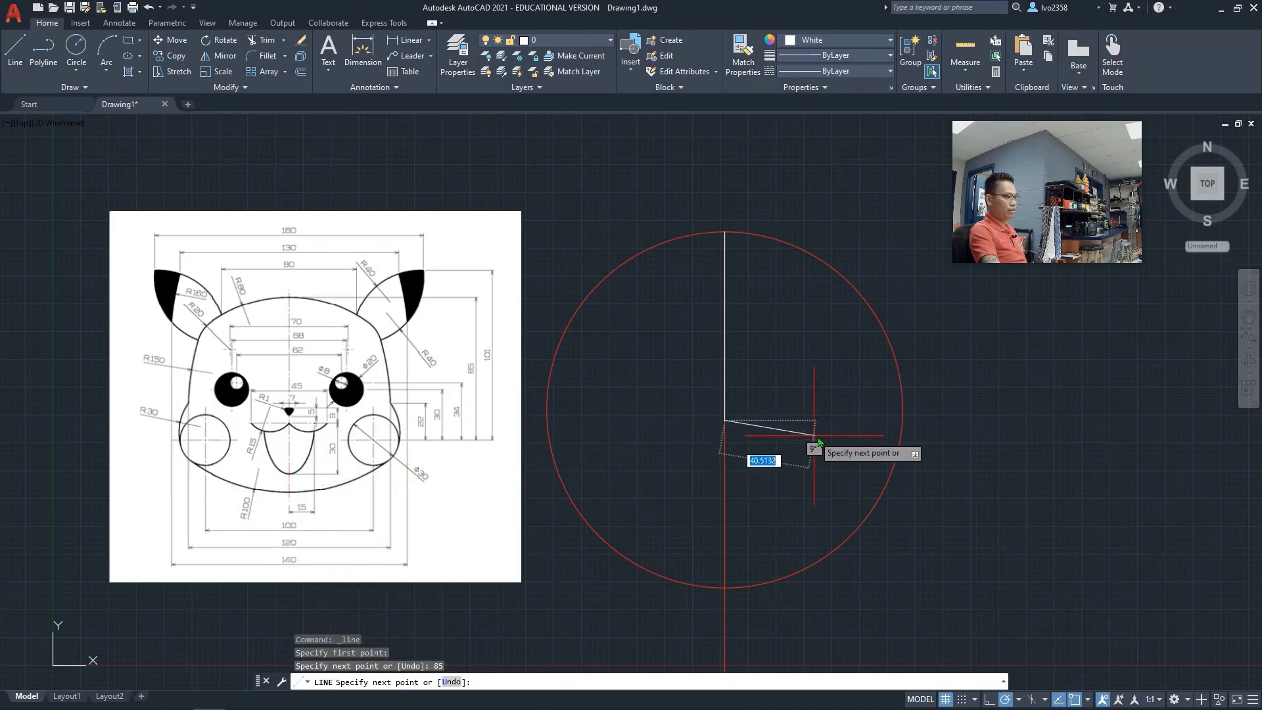
pyautogui.write('50')
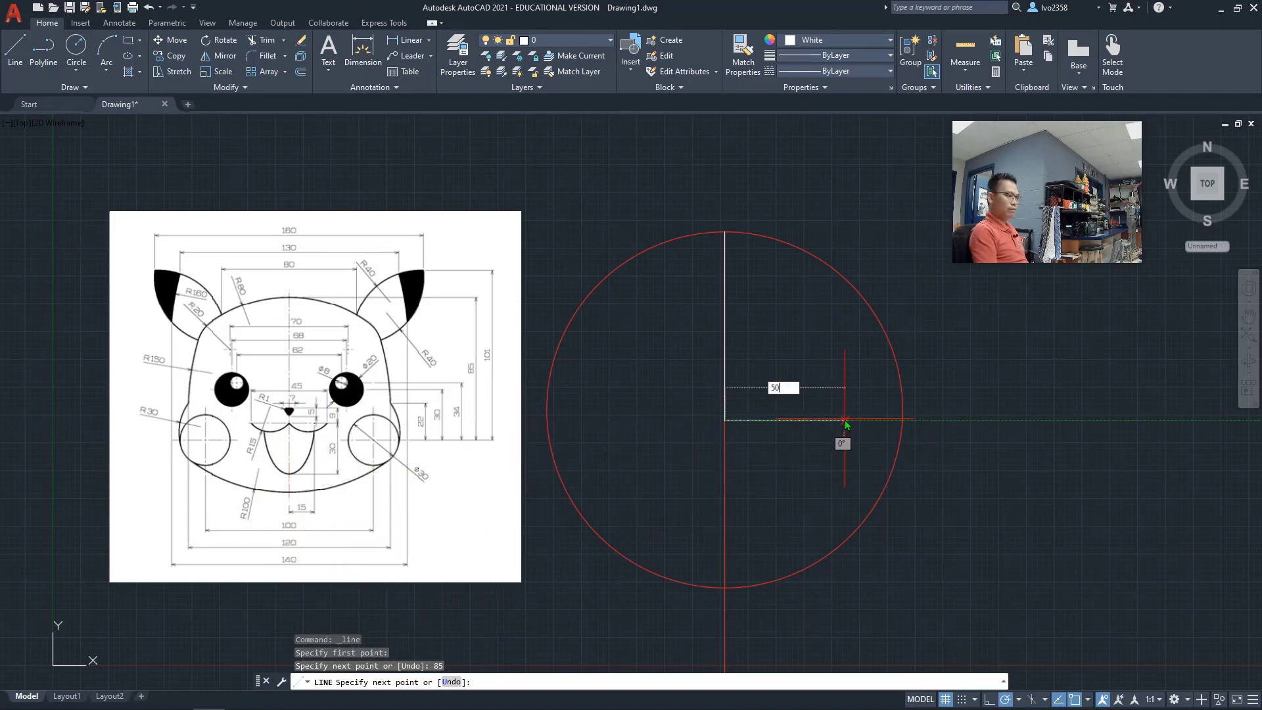
pyautogui.press('Return')
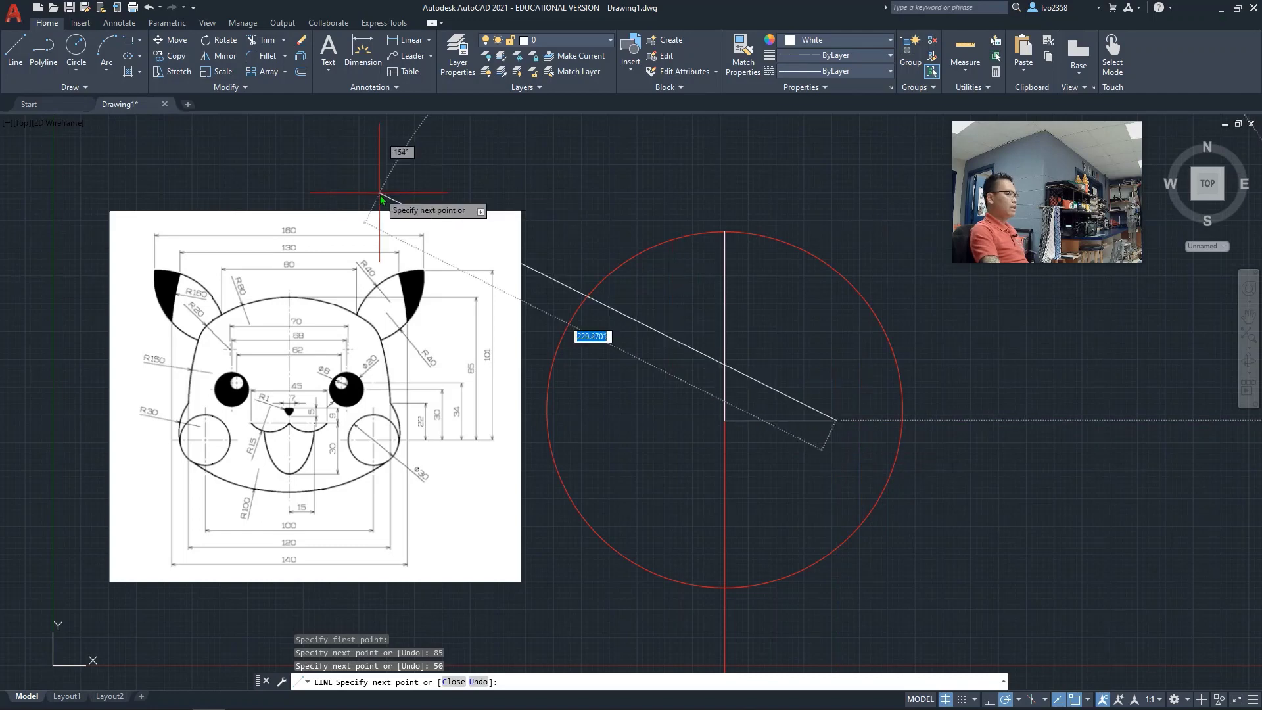
pyautogui.press('Return')
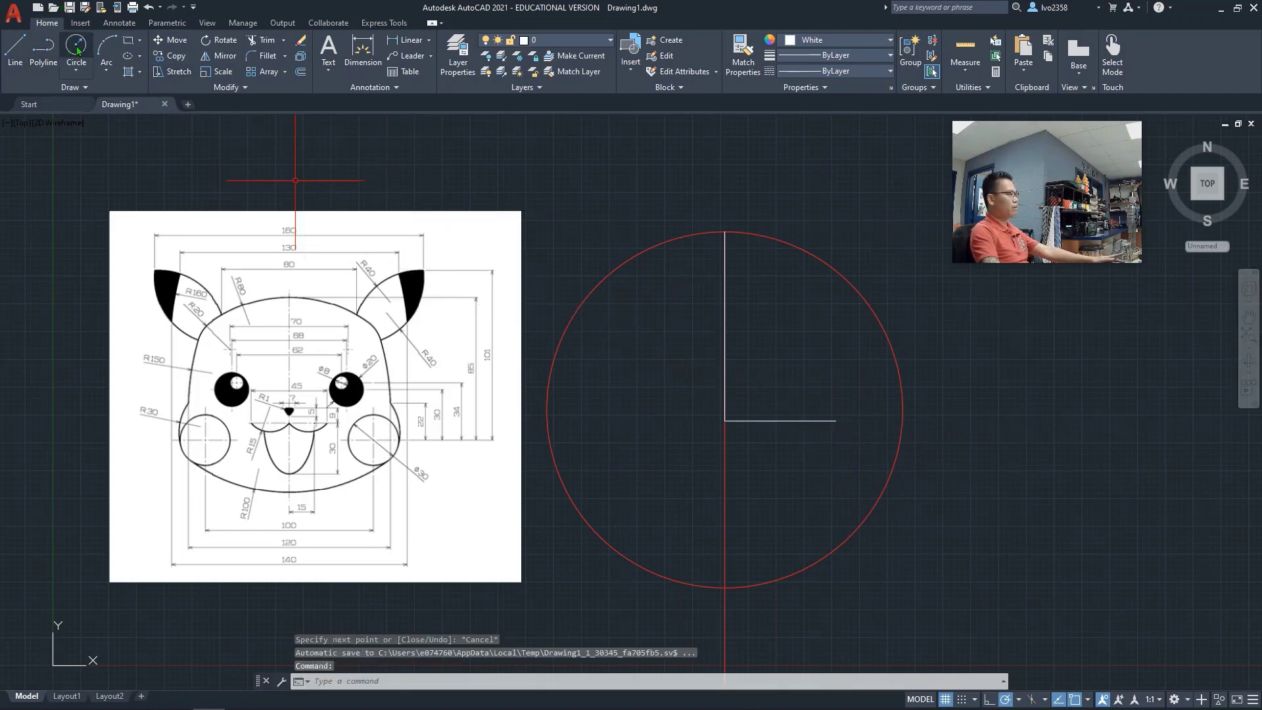
# Draw the right cheek circle with radius 15, centred on the free end of the 50-long horizontal line.
pyautogui.write('c')
pyautogui.press('Return')
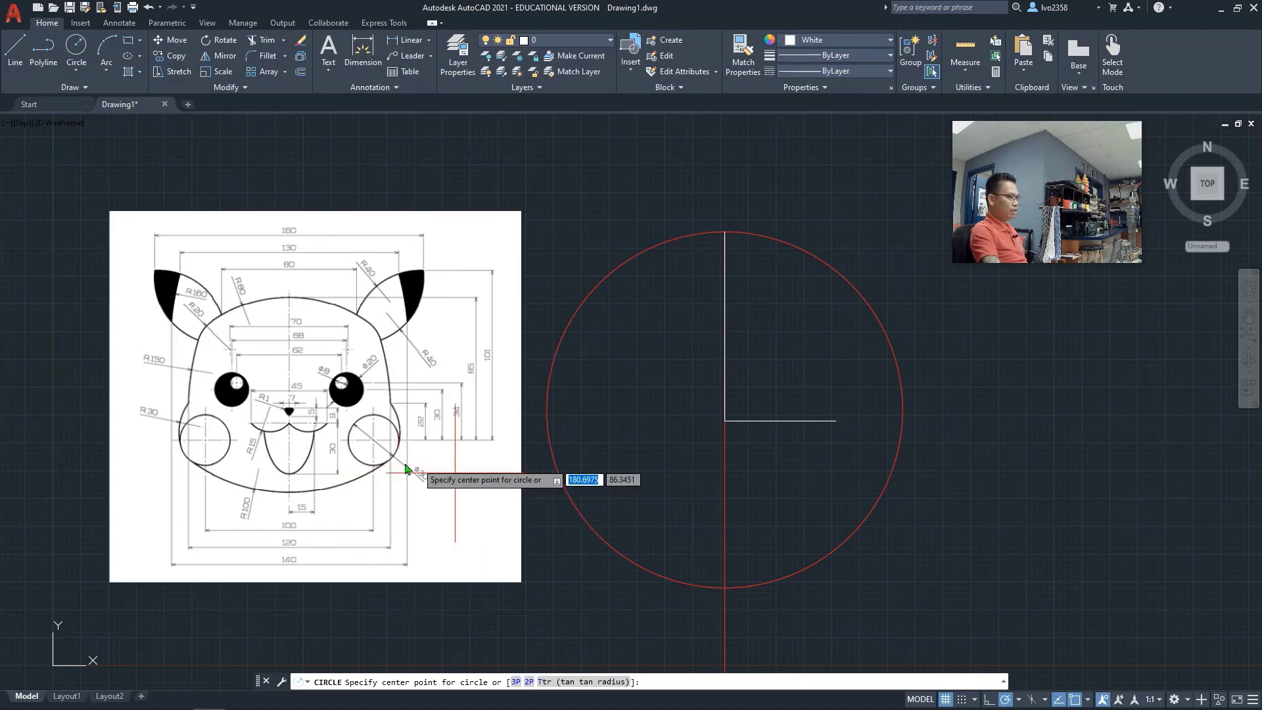
pyautogui.click(837, 422)
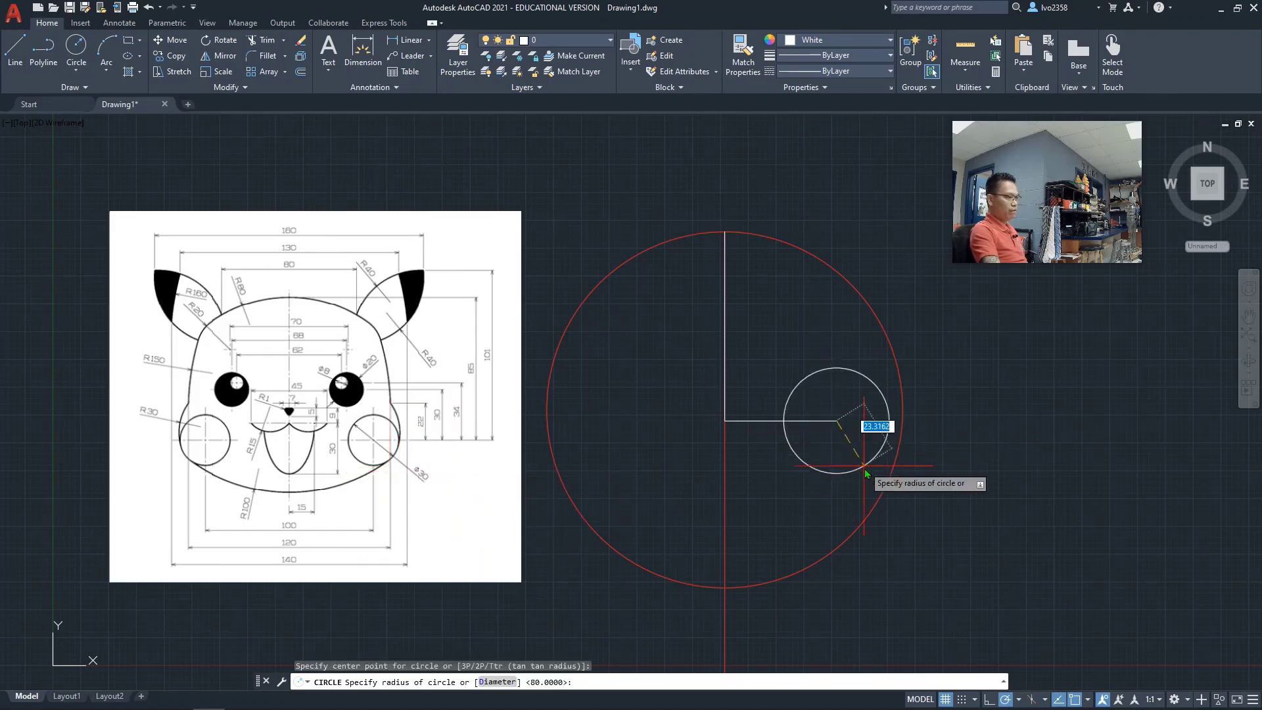
pyautogui.press('Return')
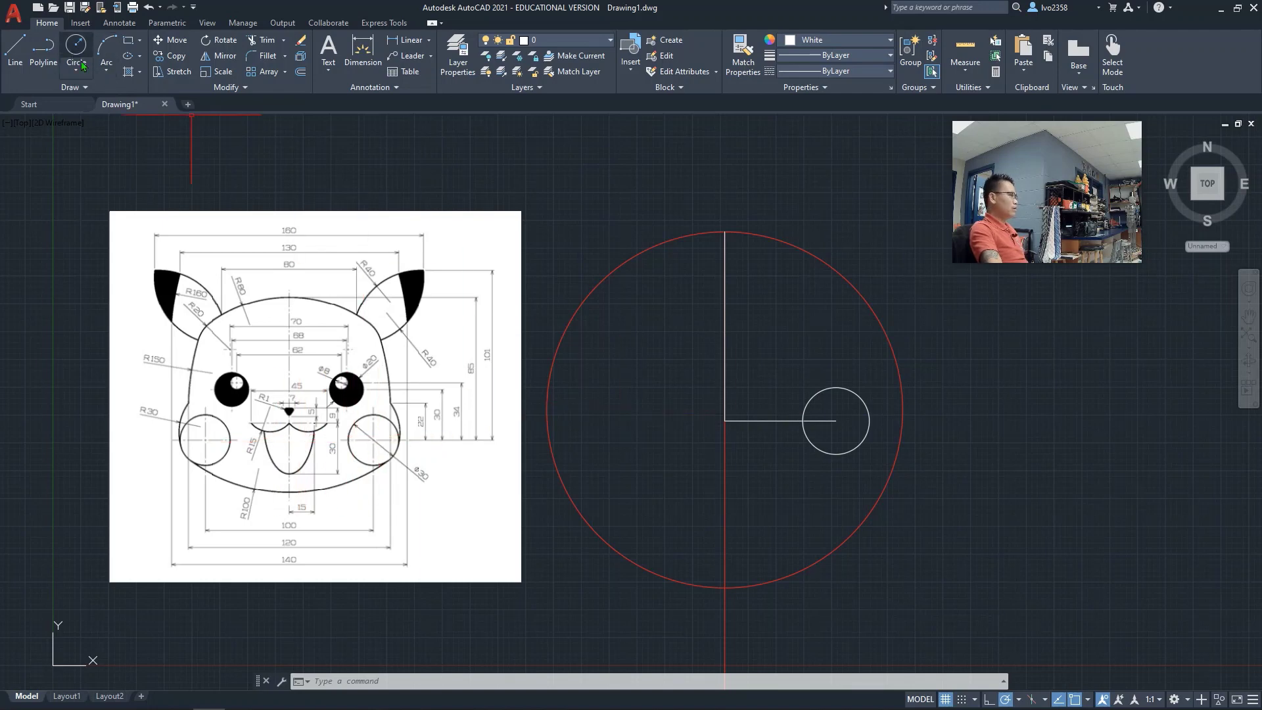
pyautogui.press('Escape')
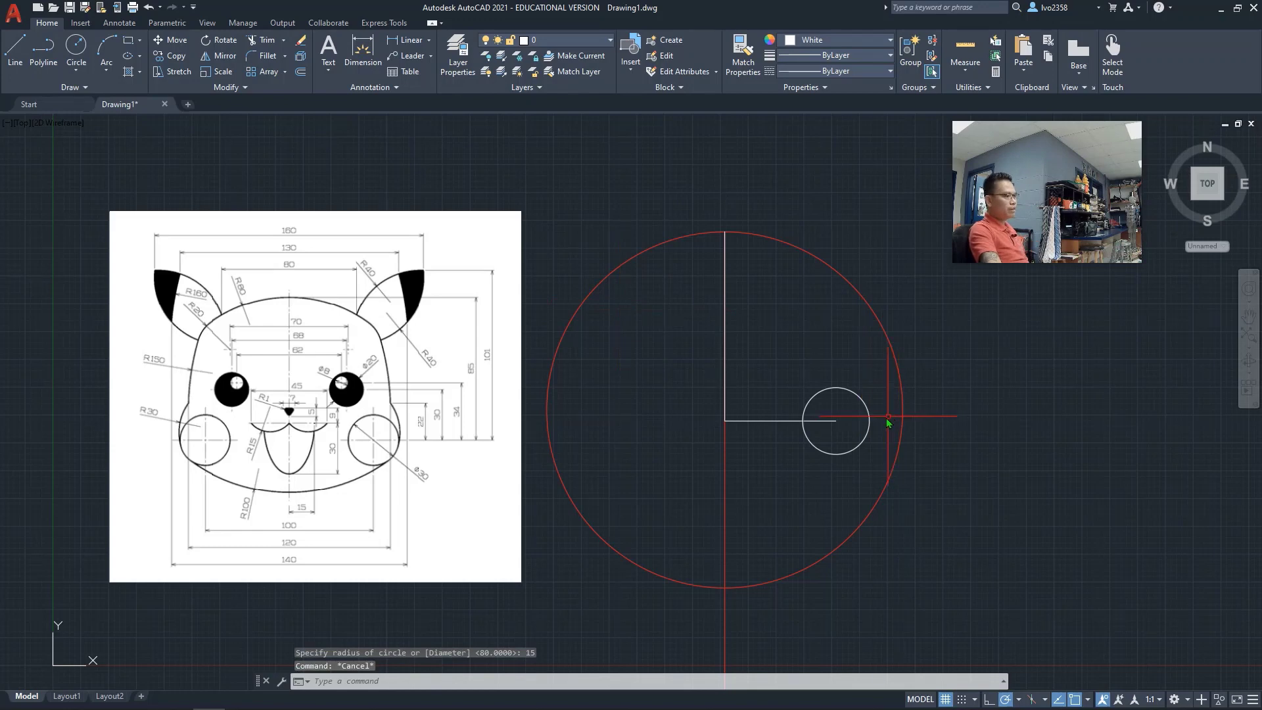
# Mirror the right cheek circle about the vertical centre line, keeping the source circle.
pyautogui.click(300, 72)
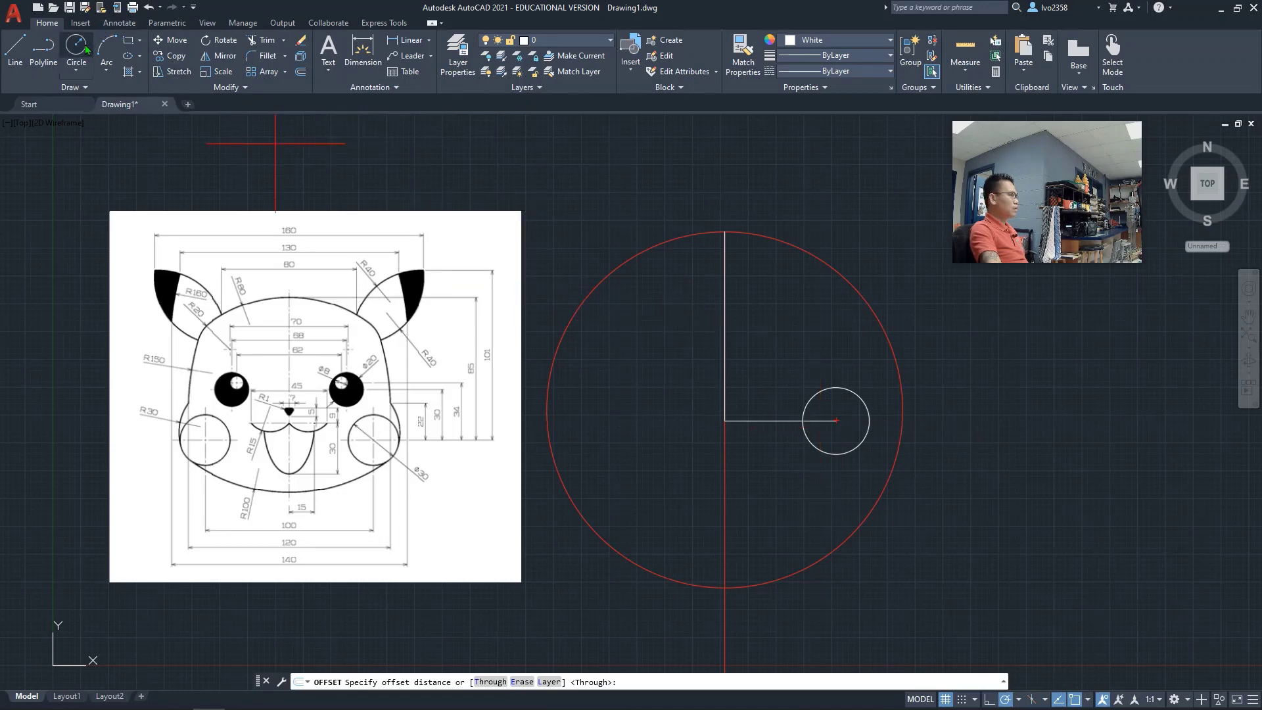
pyautogui.click(217, 58)
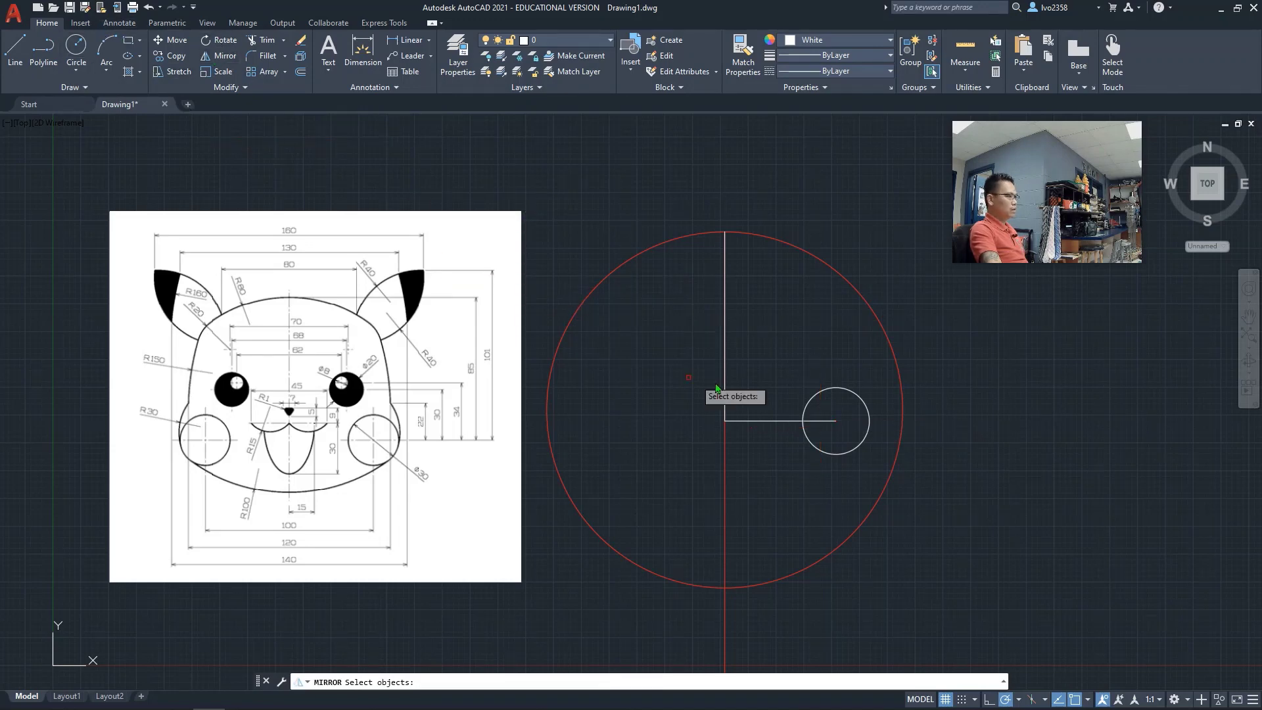
pyautogui.click(840, 454)
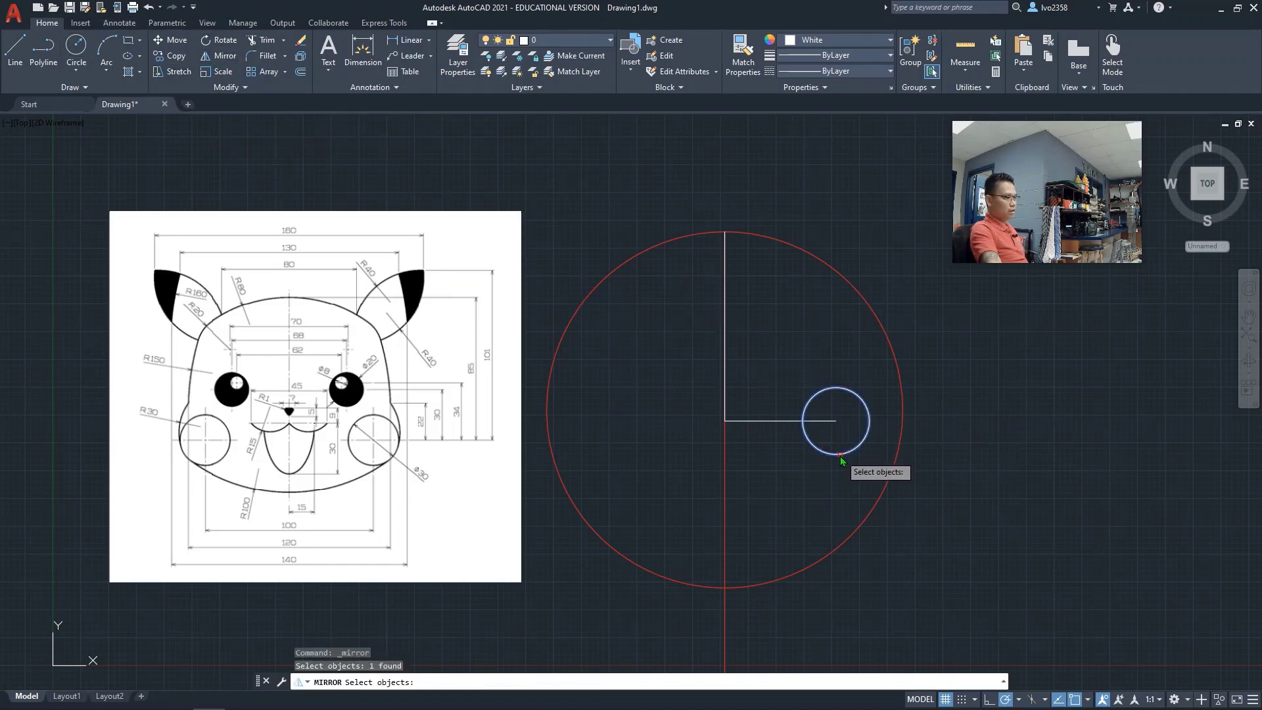
pyautogui.press('Return')
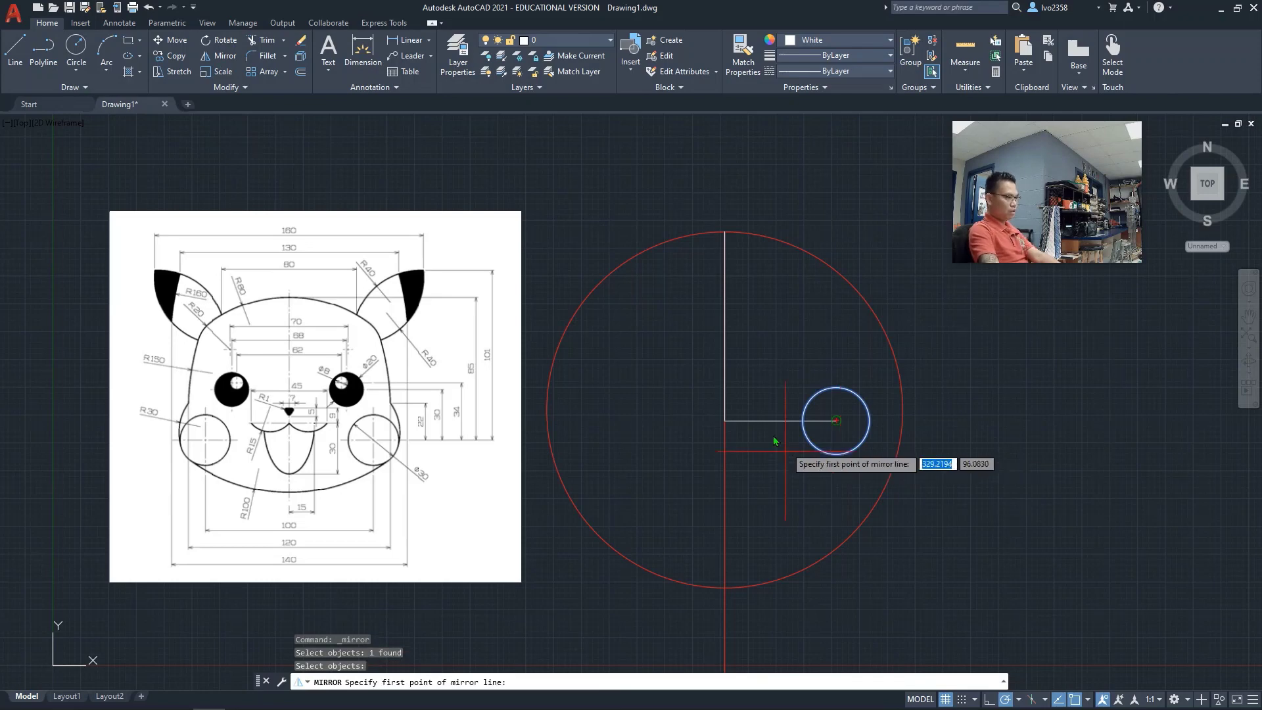
pyautogui.click(725, 421)
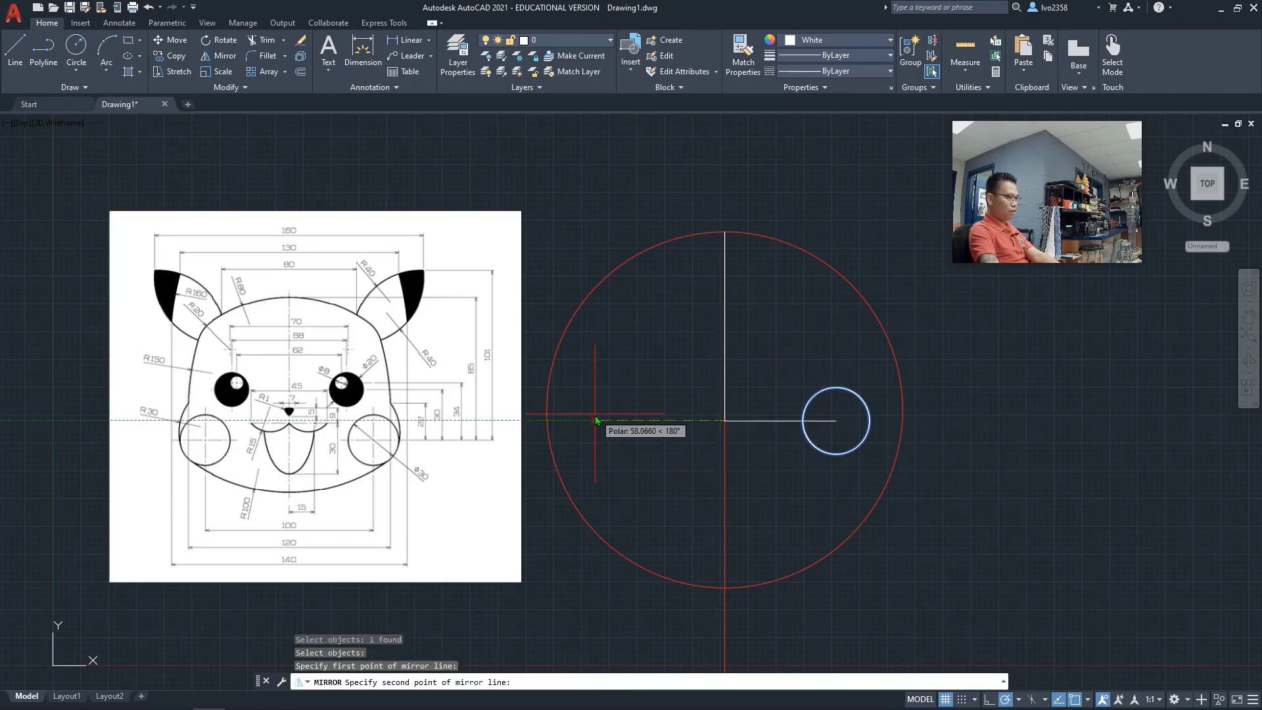
pyautogui.click(724, 502)
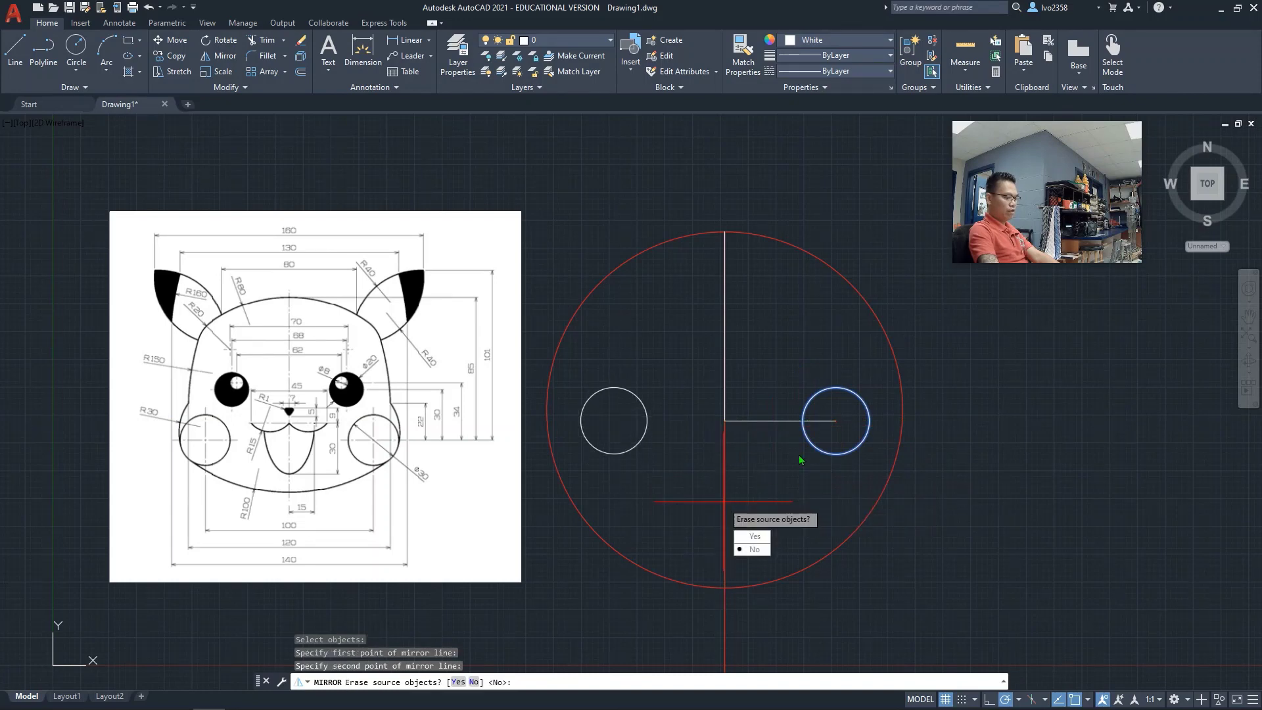
pyautogui.click(754, 550)
# Delete the horizontal line running from the vertical centre line to the right cheek circle's centre.
pyautogui.press('Return')
pyautogui.click(749, 421)
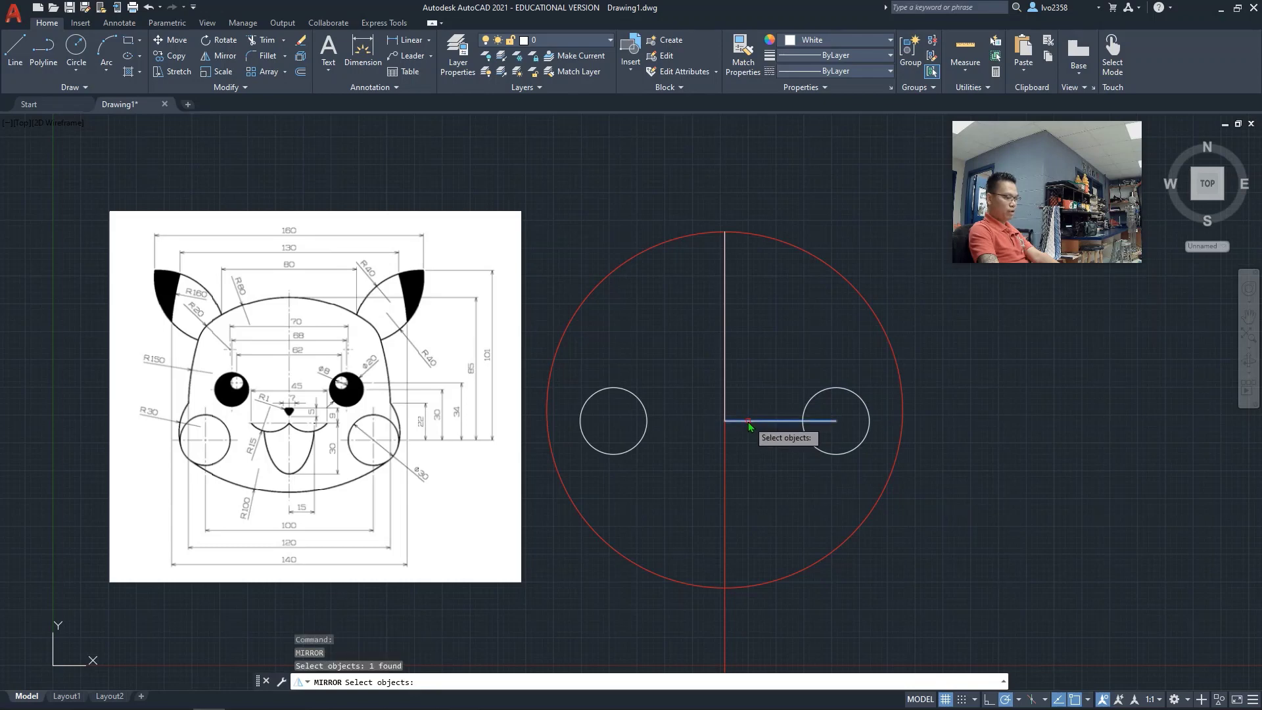
pyautogui.click(752, 422)
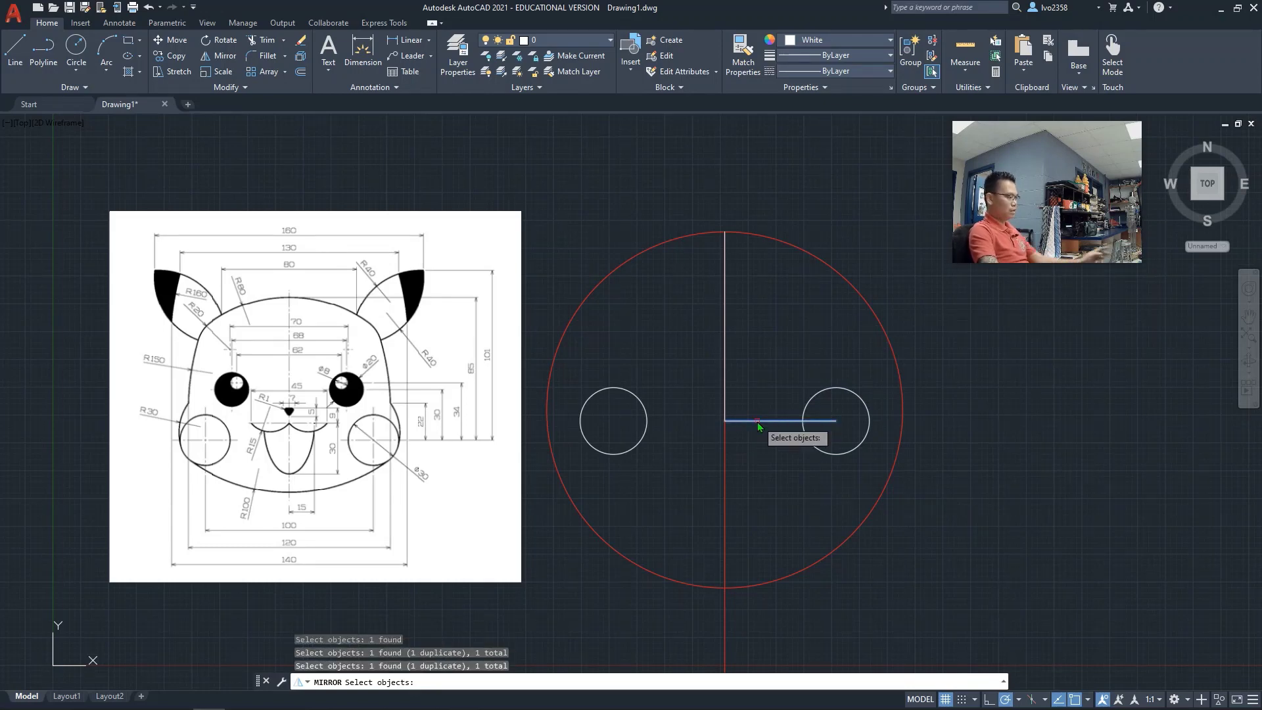
pyautogui.press('Escape')
pyautogui.press('Delete')
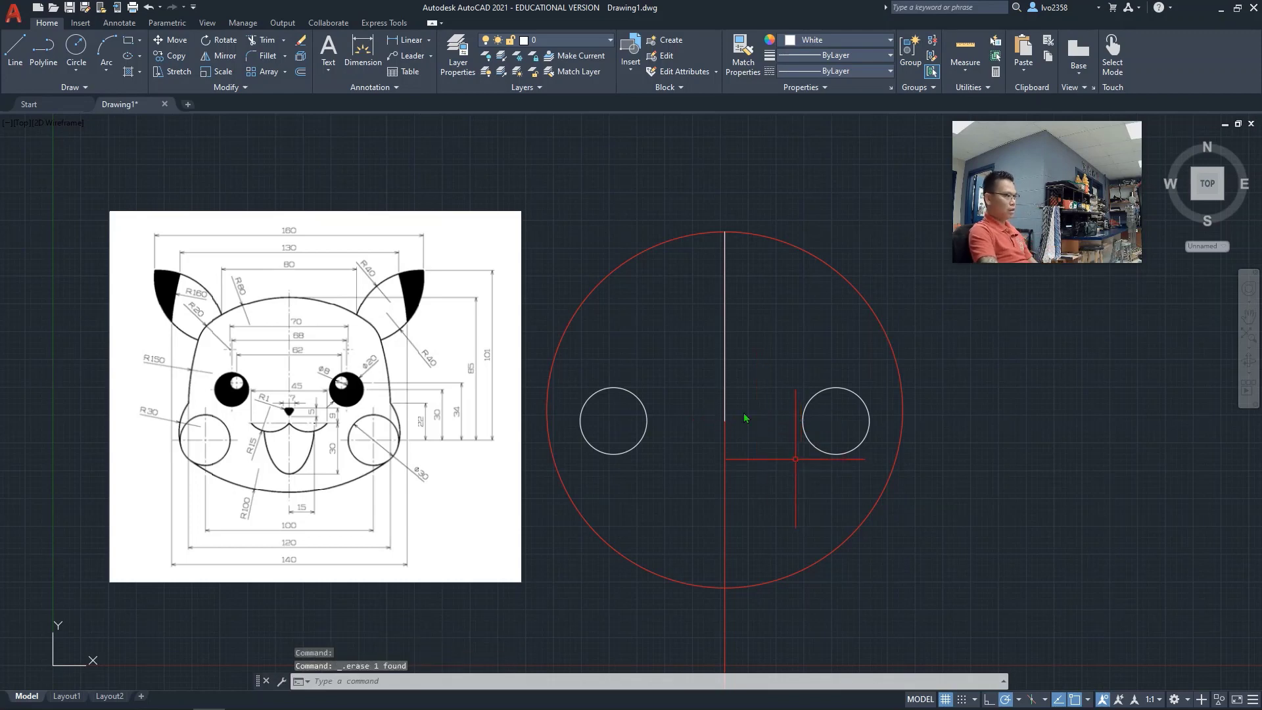
# Draw a horizontal line from the left cheek circle's centre to the right cheek circle's centre.
pyautogui.click(16, 52)
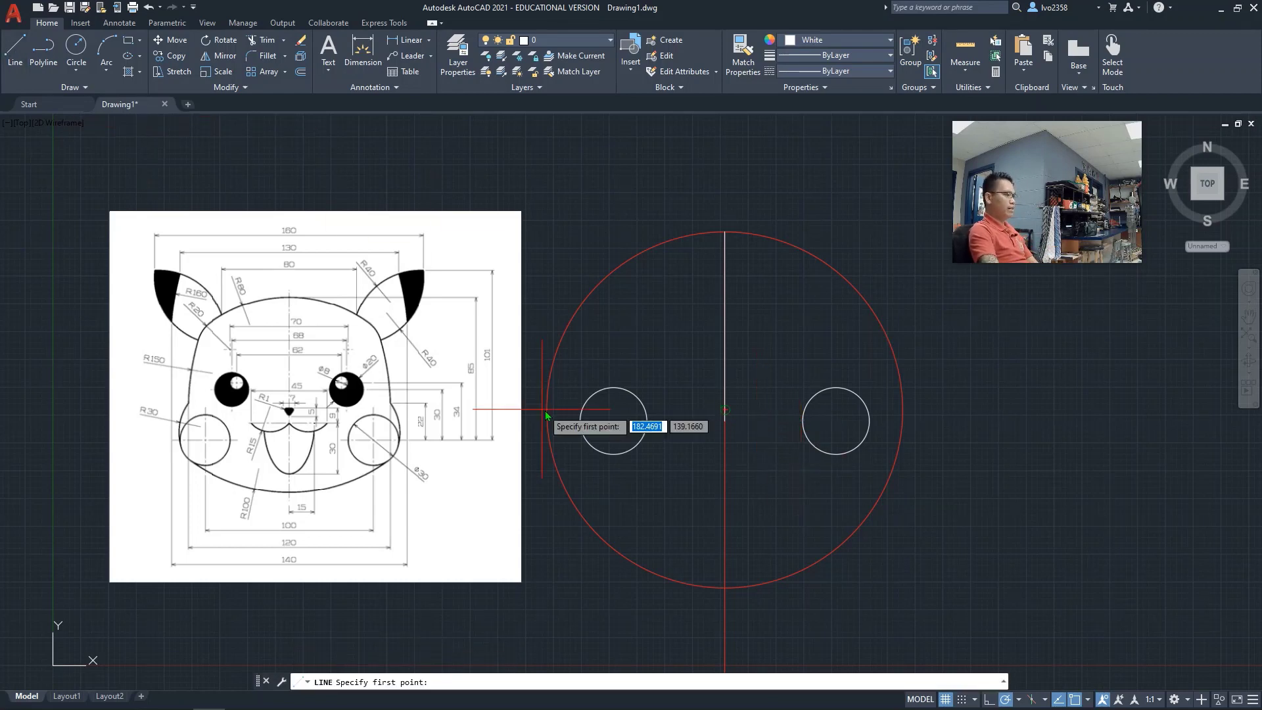
pyautogui.click(614, 421)
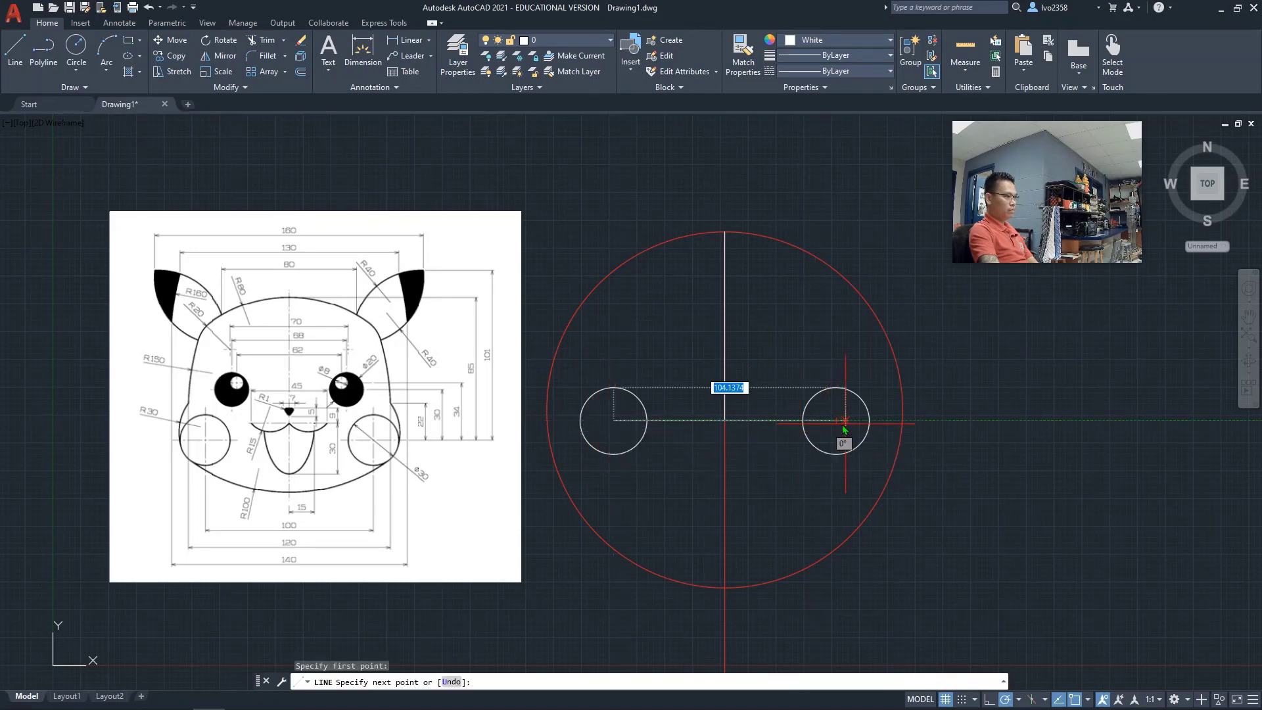
pyautogui.click(836, 421)
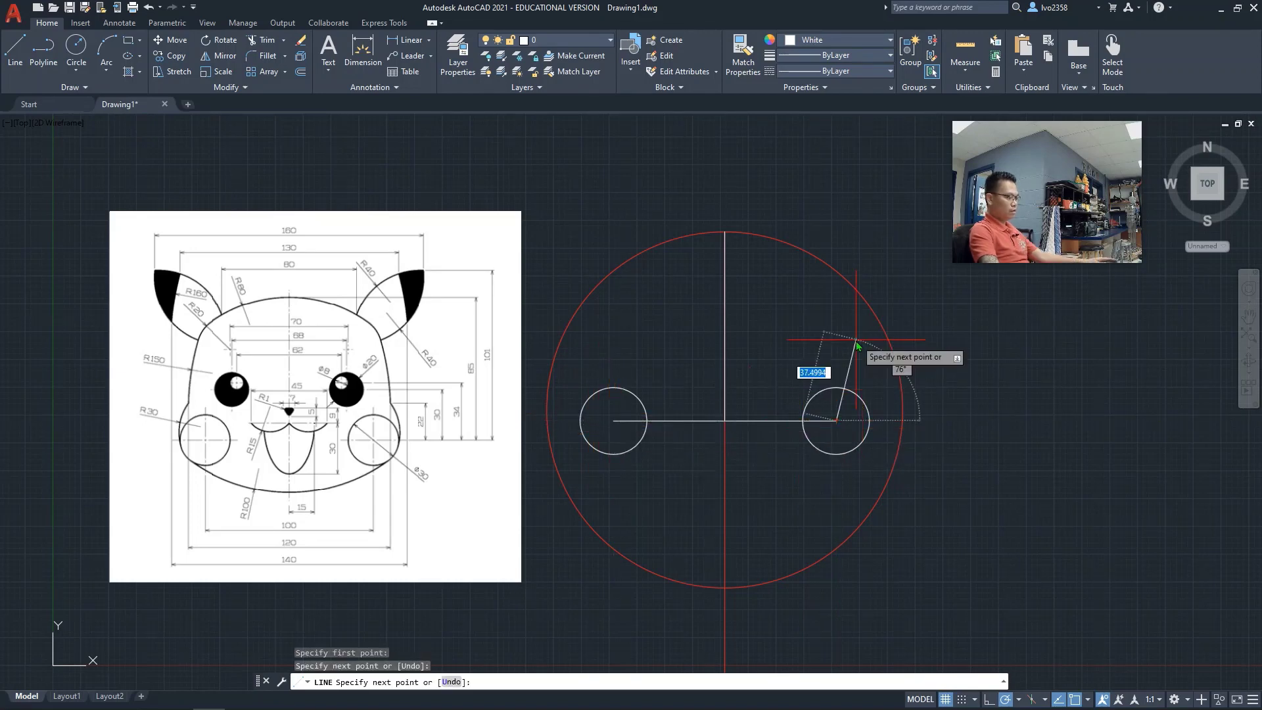
pyautogui.press('Escape')
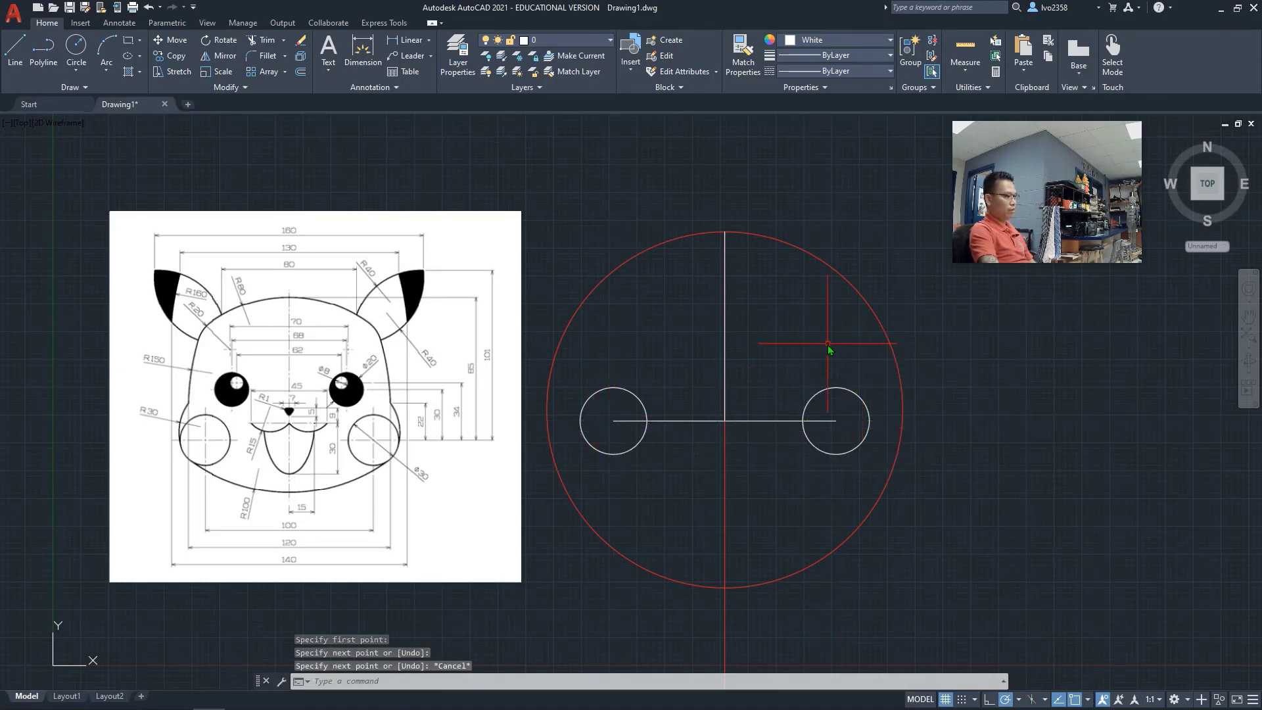
# Change the colour of the line joining the two cheek circle centres to green.
pyautogui.click(751, 427)
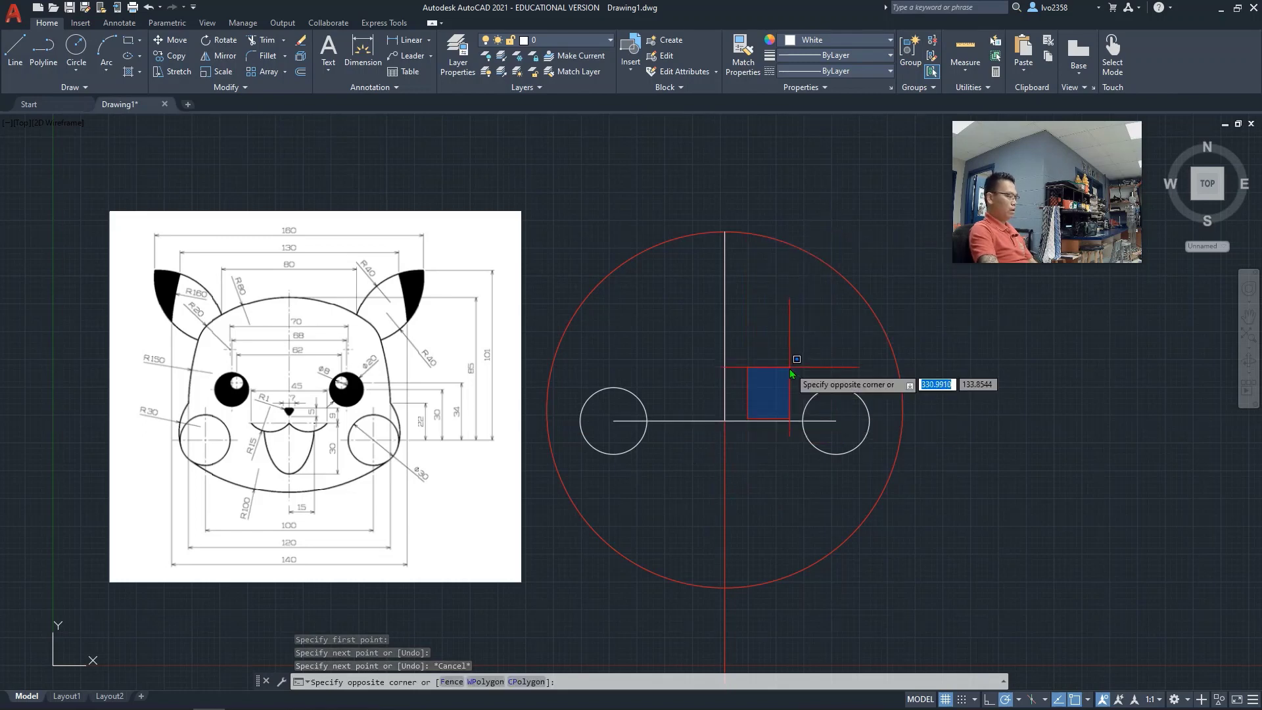
pyautogui.press('Escape')
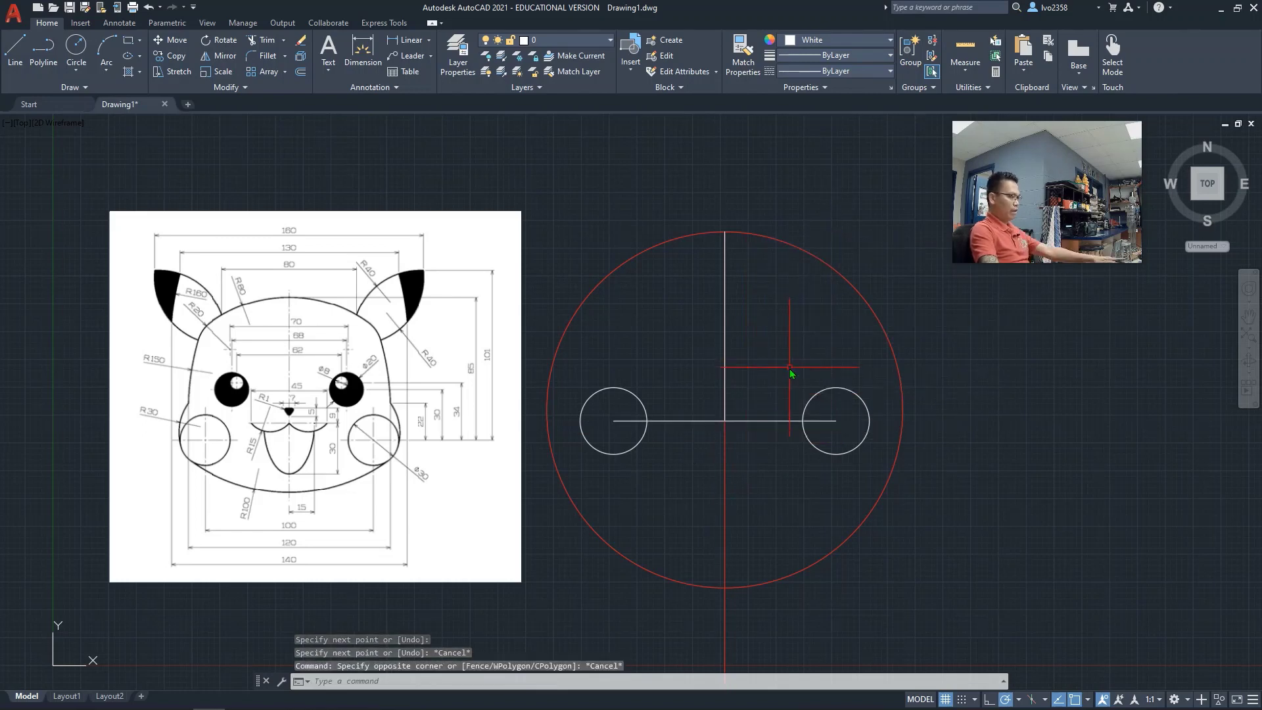
pyautogui.click(763, 422)
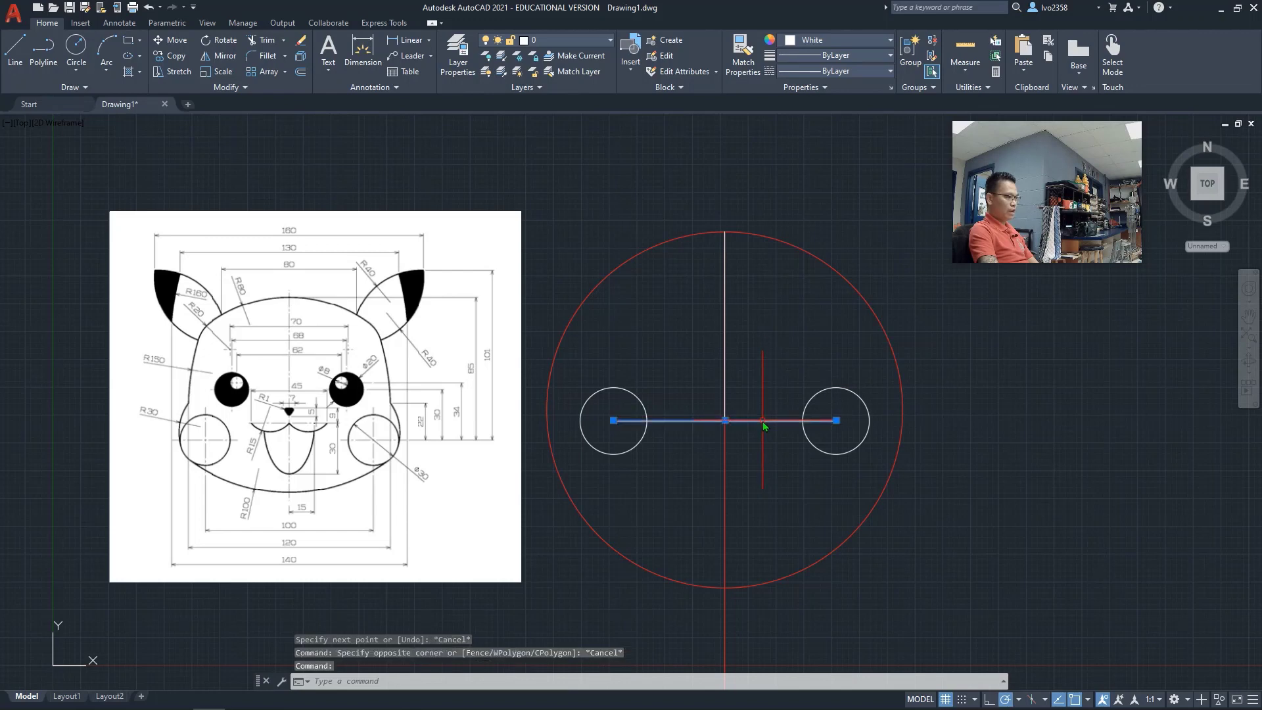
pyautogui.click(886, 43)
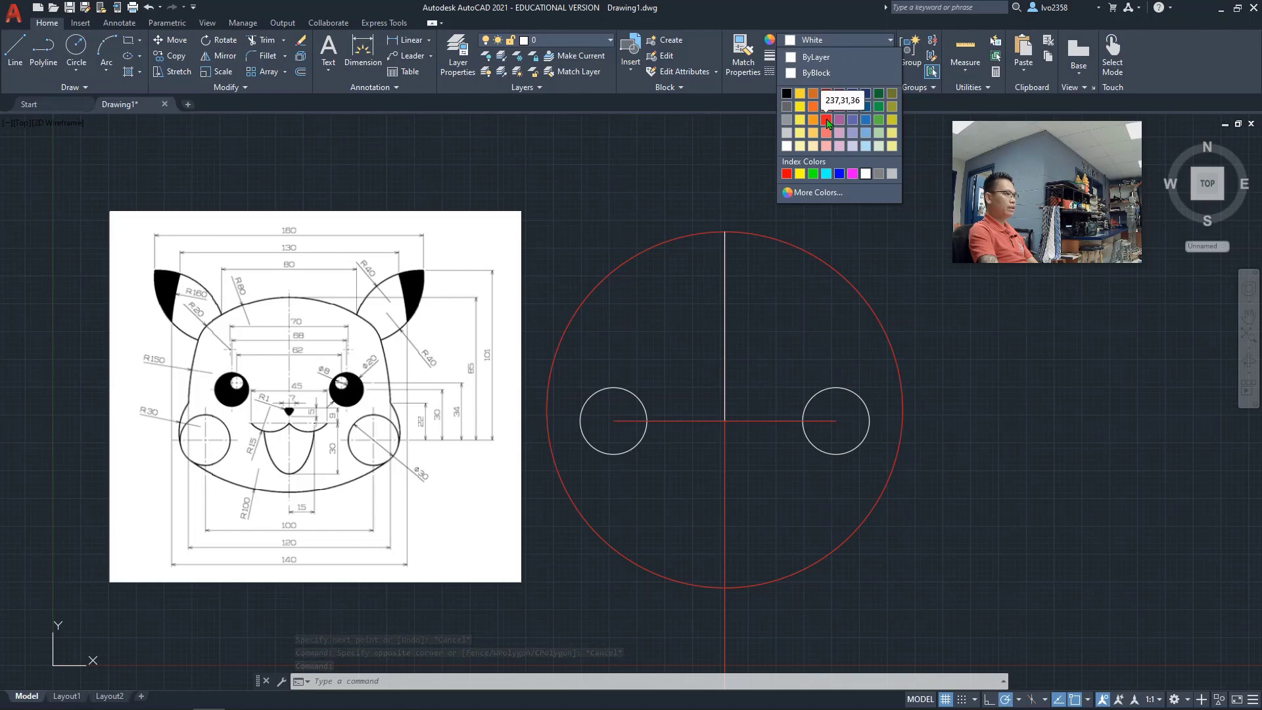
pyautogui.click(814, 175)
pyautogui.press('Escape')
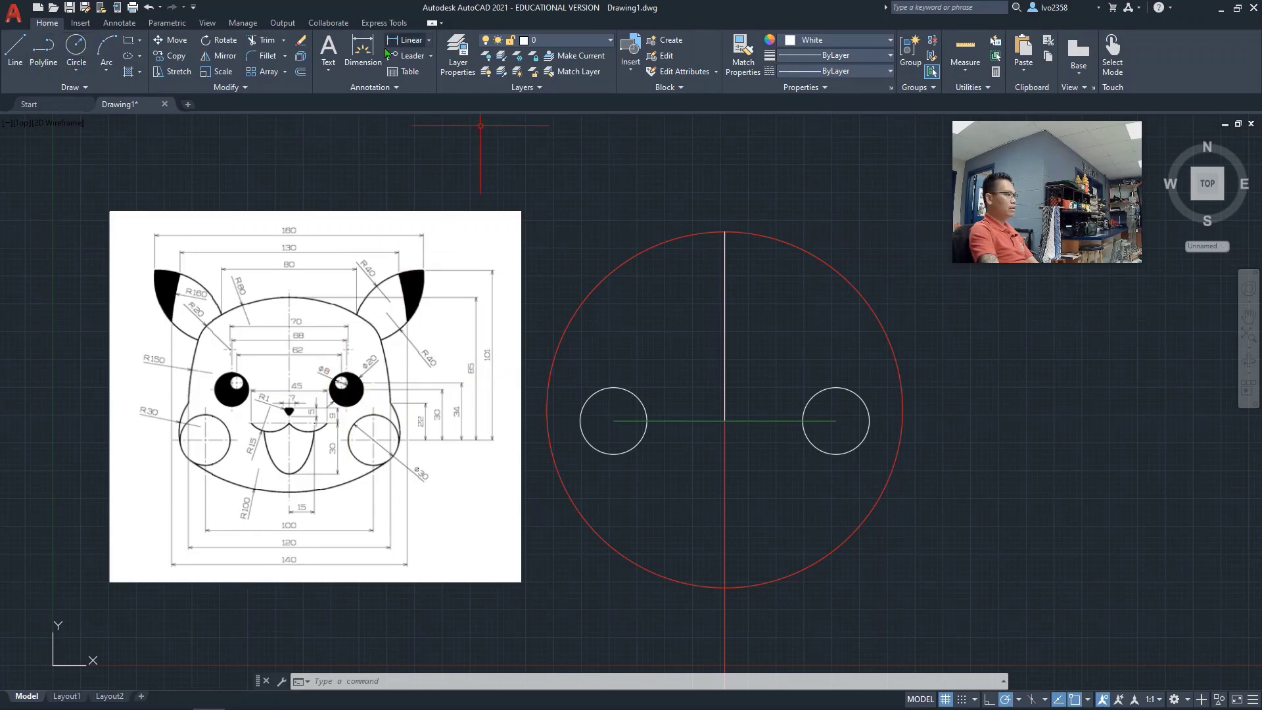
# Offset the green line between the cheek circles 30 upward.
pyautogui.click(302, 73)
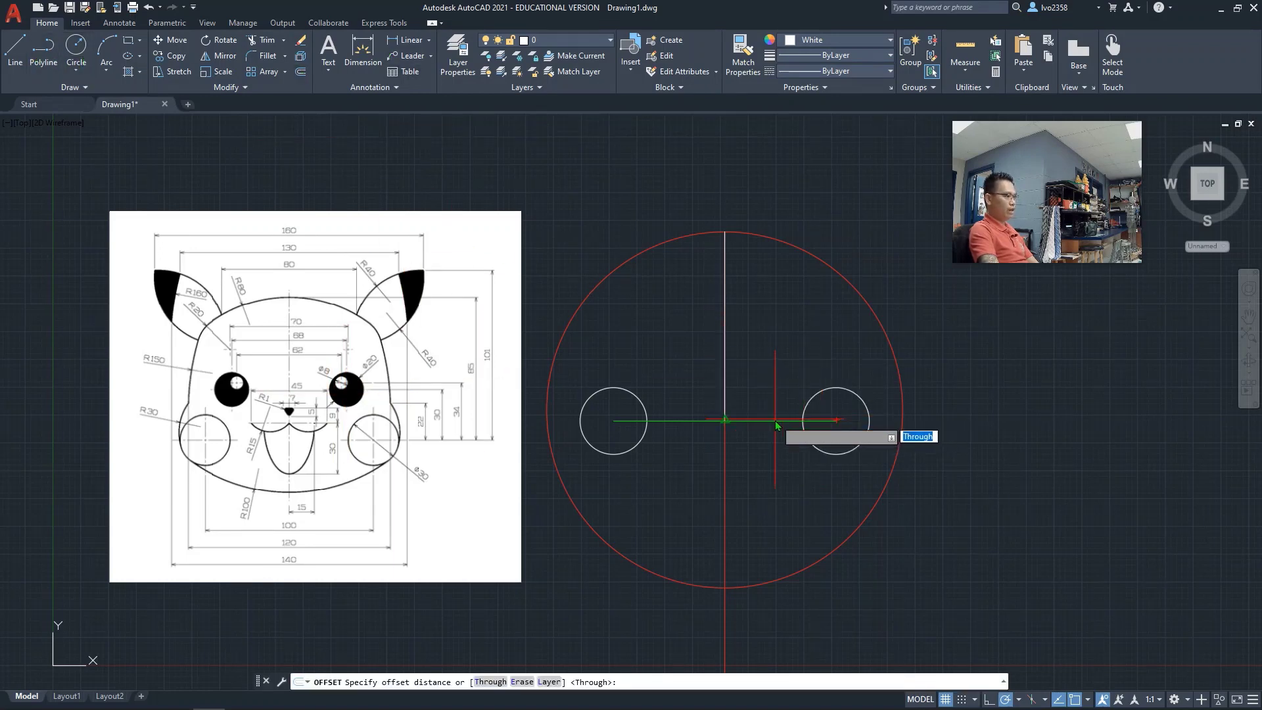
pyautogui.write('30')
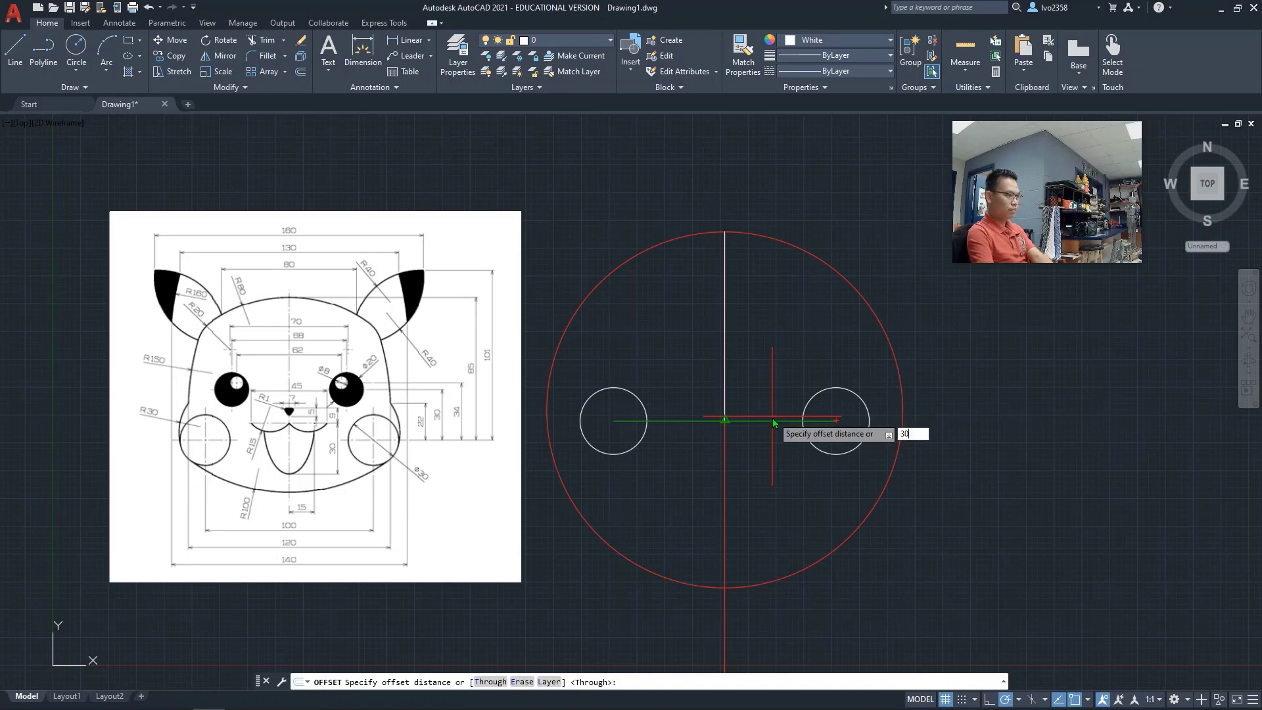
pyautogui.press('Return')
pyautogui.click(760, 421)
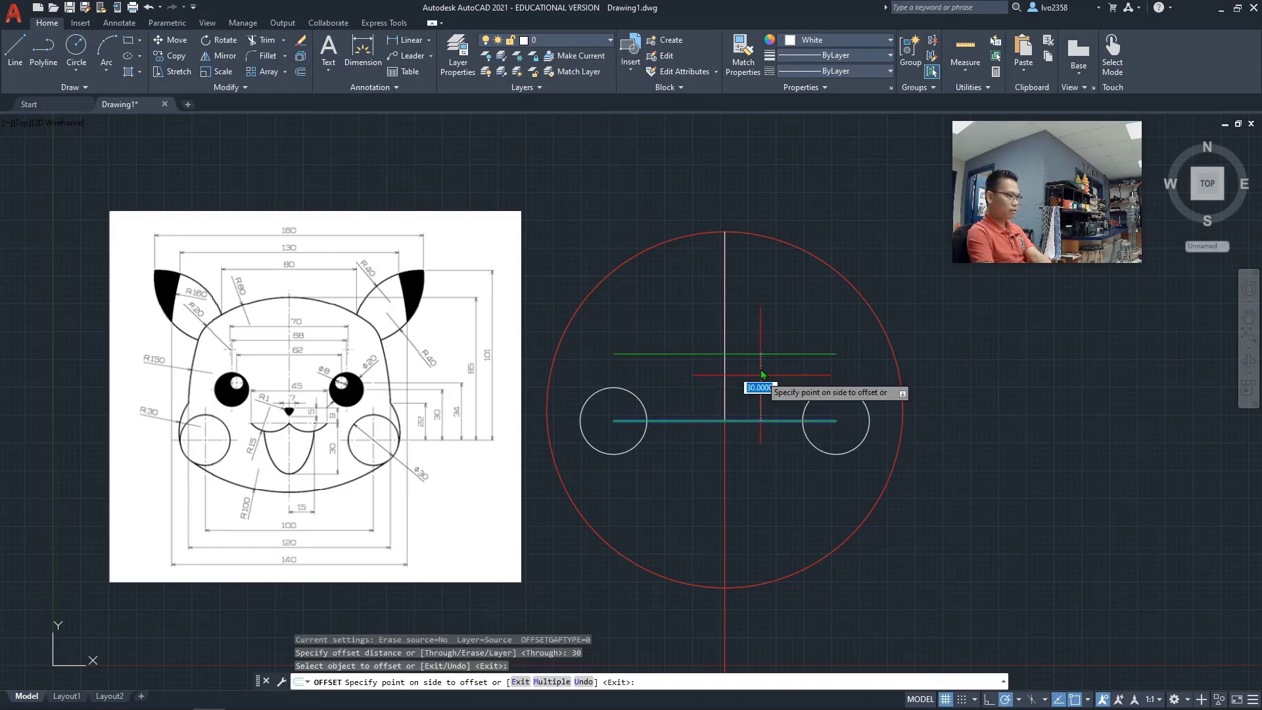
pyautogui.click(764, 353)
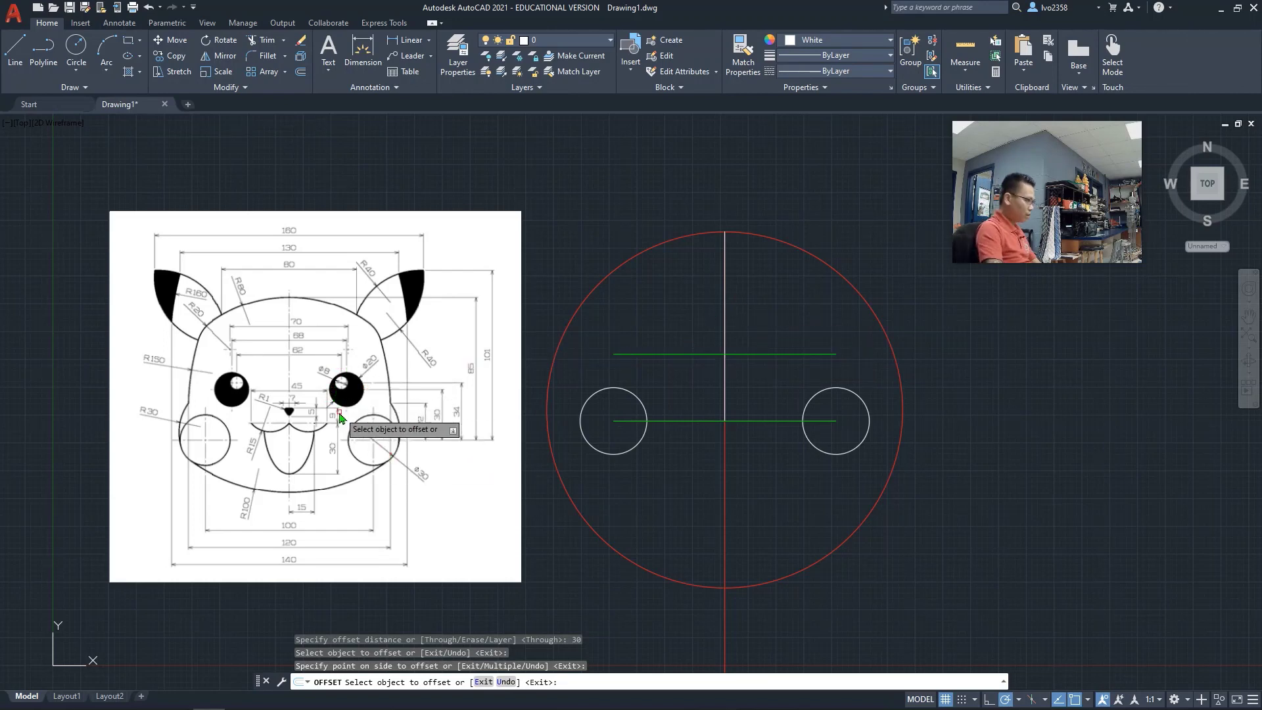
pyautogui.scroll(6, 317, 400)
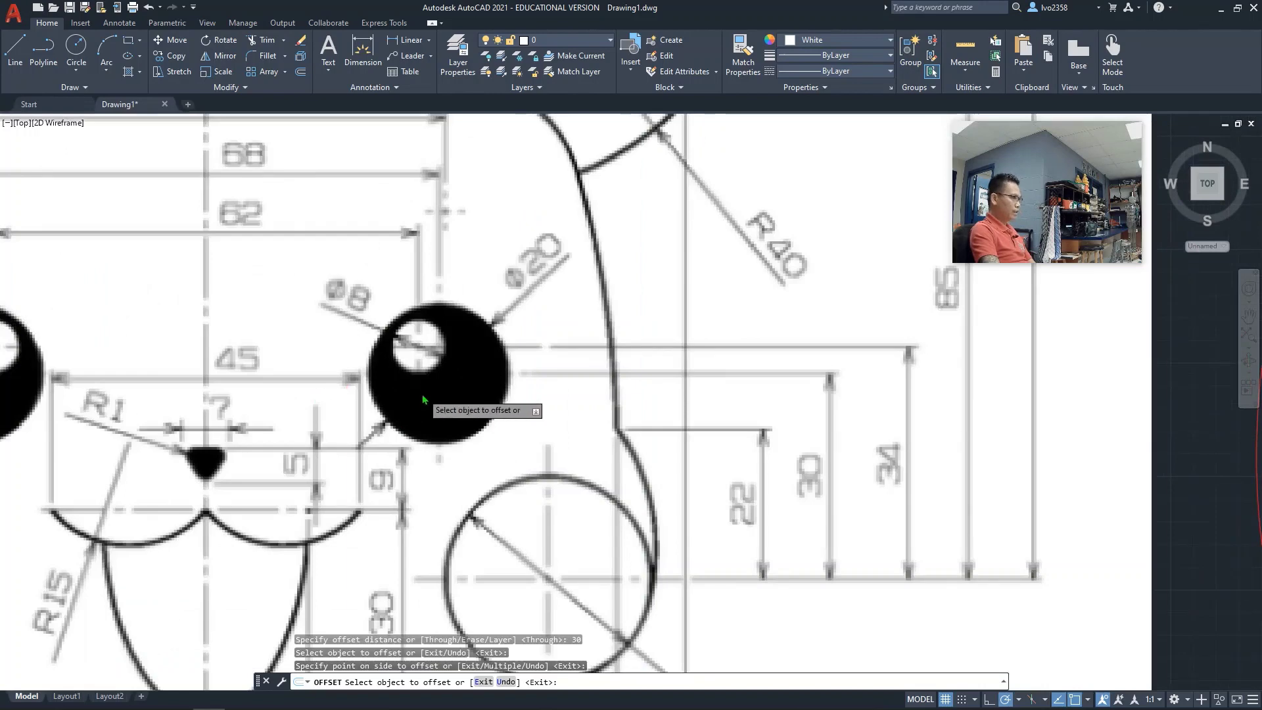
pyautogui.scroll(-4, 417, 395)
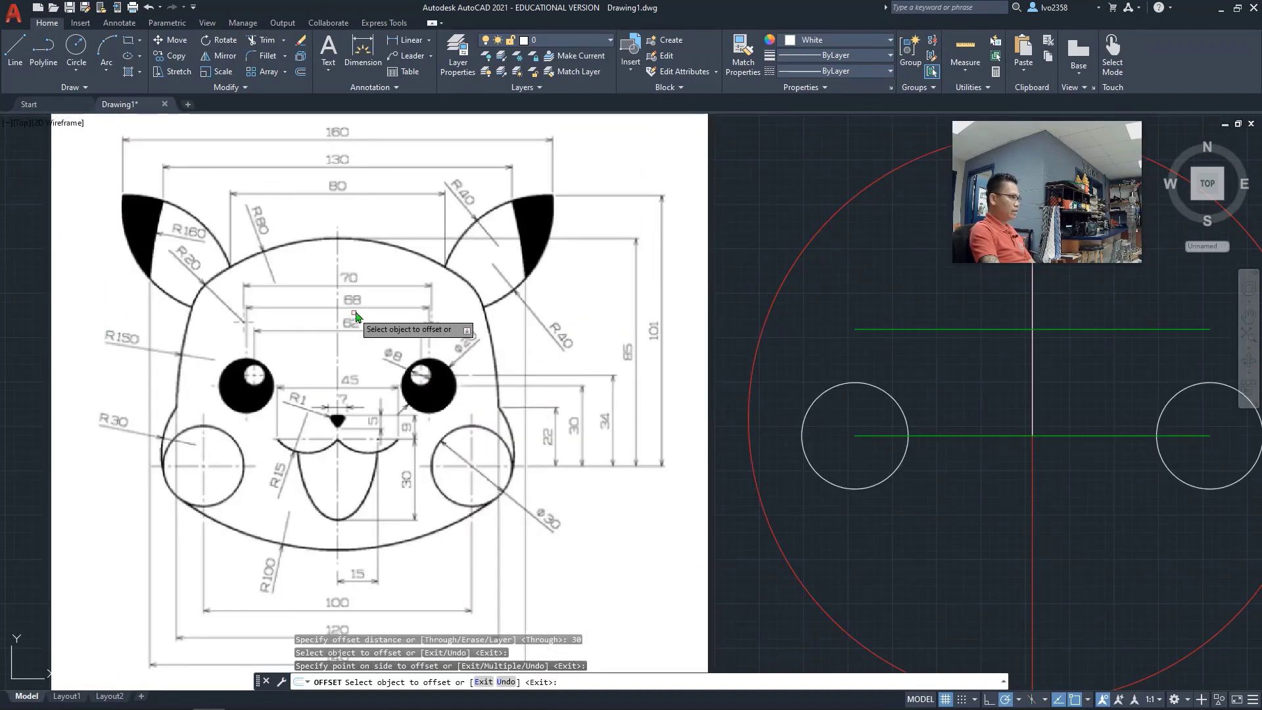
pyautogui.press('Escape')
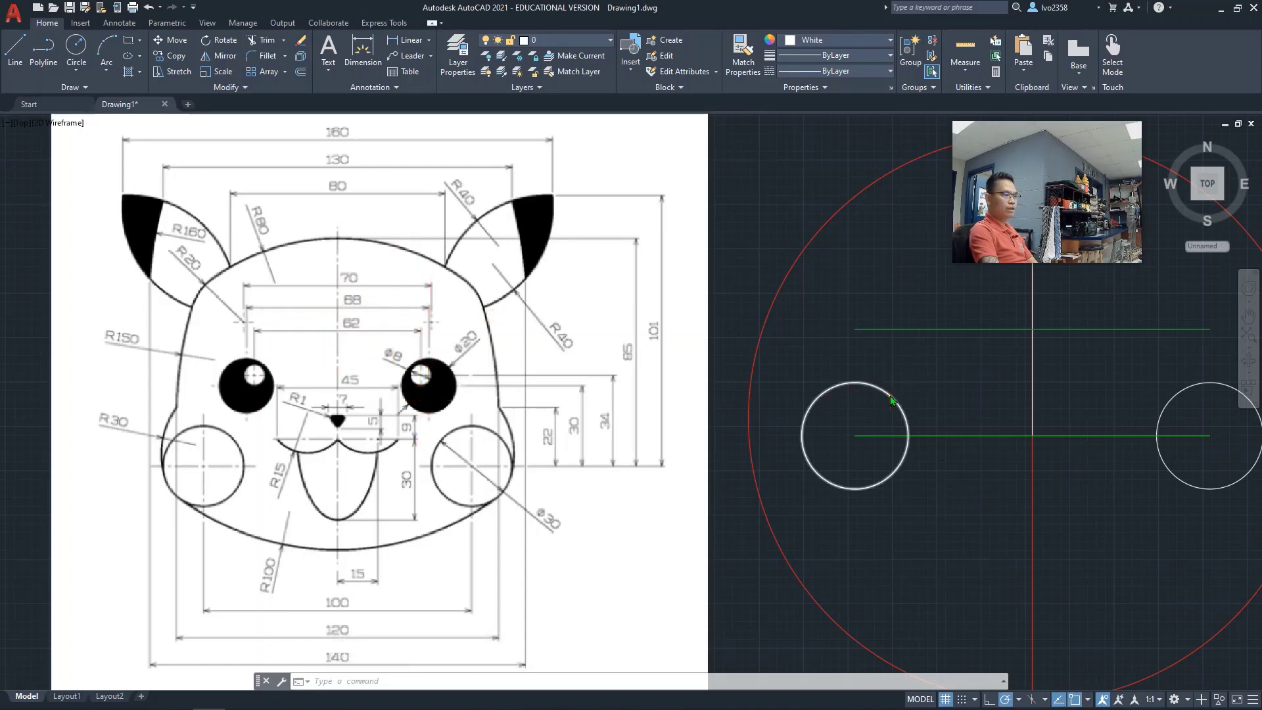
# Offset the white vertical centre line 34 to the right.
pyautogui.scroll(-2, 893, 376)
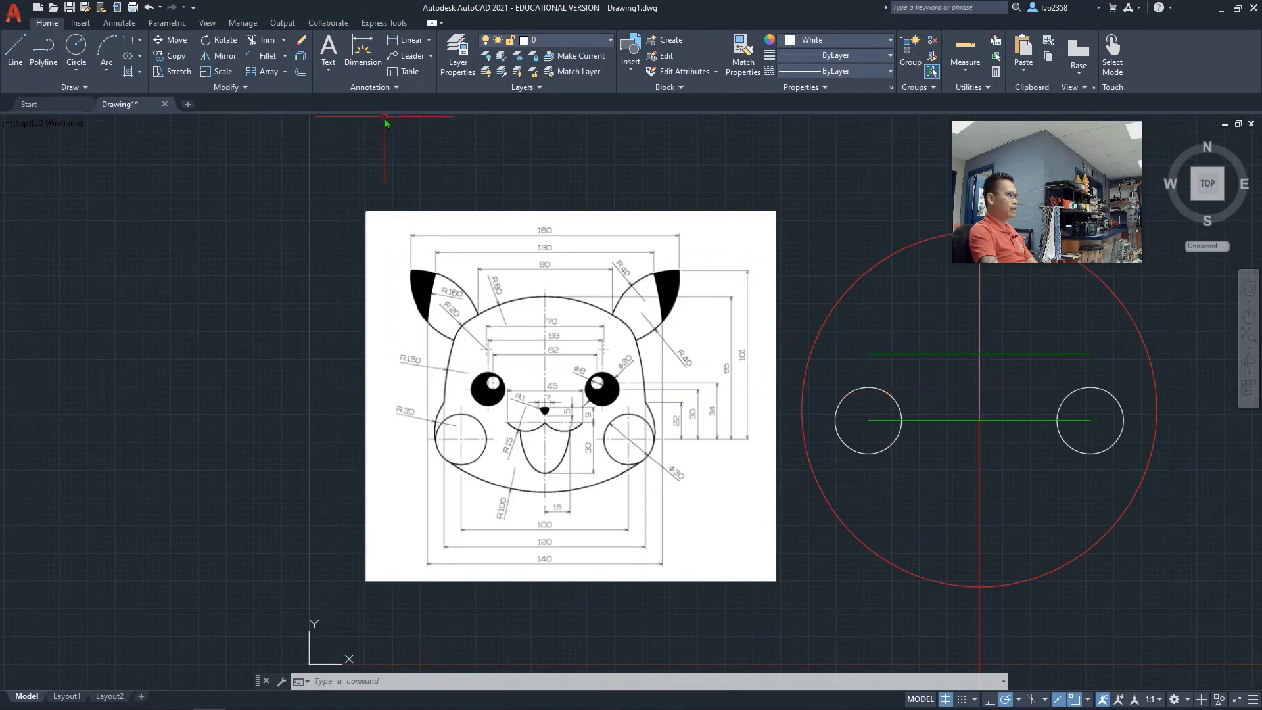
pyautogui.click(301, 72)
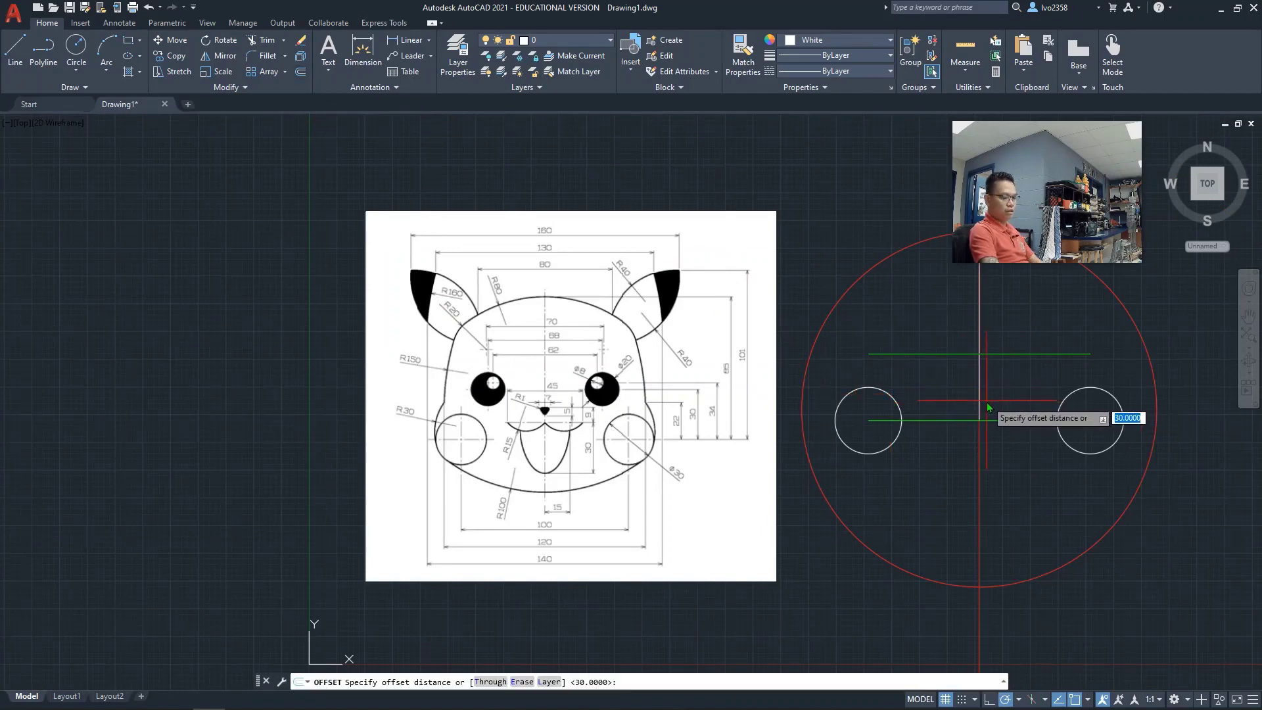
pyautogui.write('34')
pyautogui.press('Return')
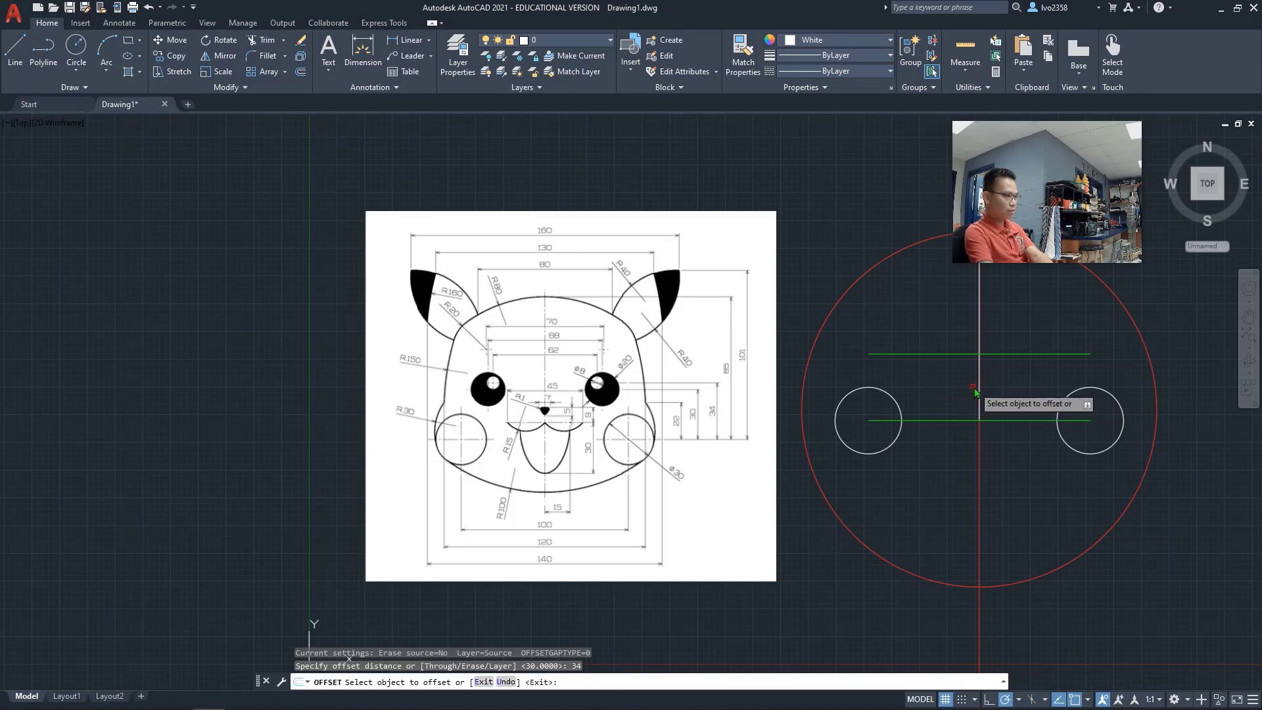
pyautogui.click(980, 383)
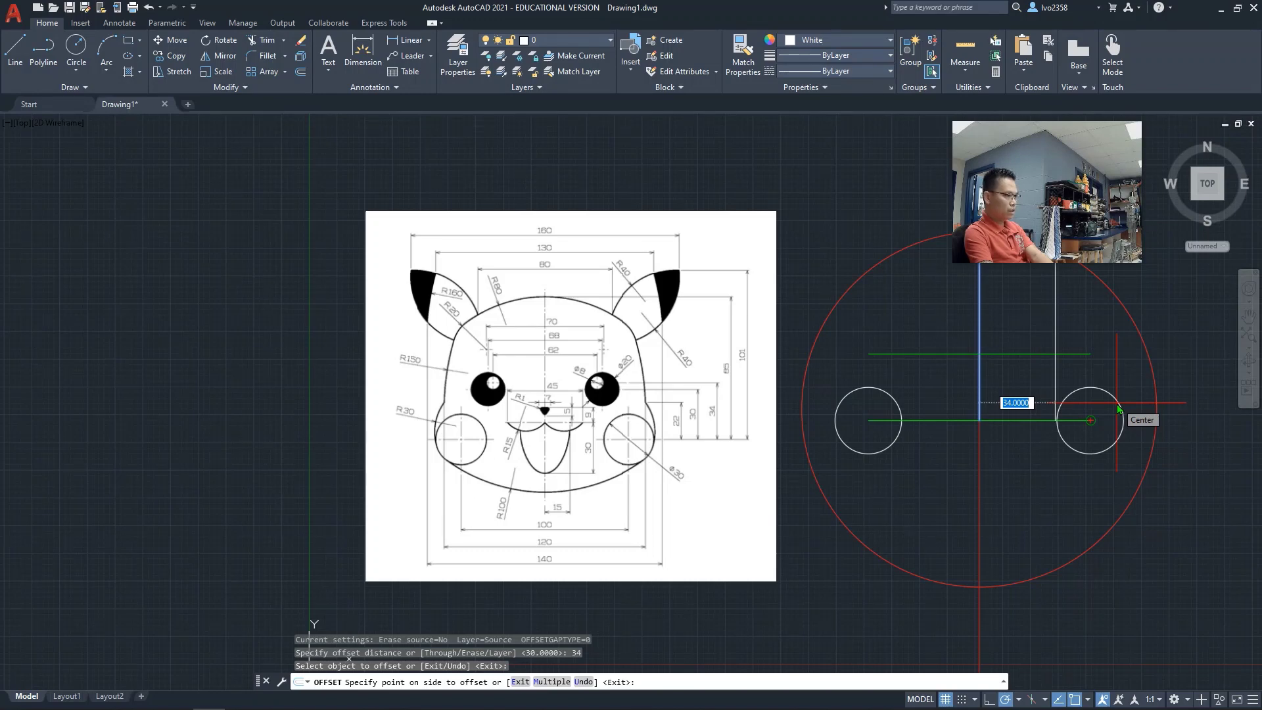
pyautogui.click(1117, 409)
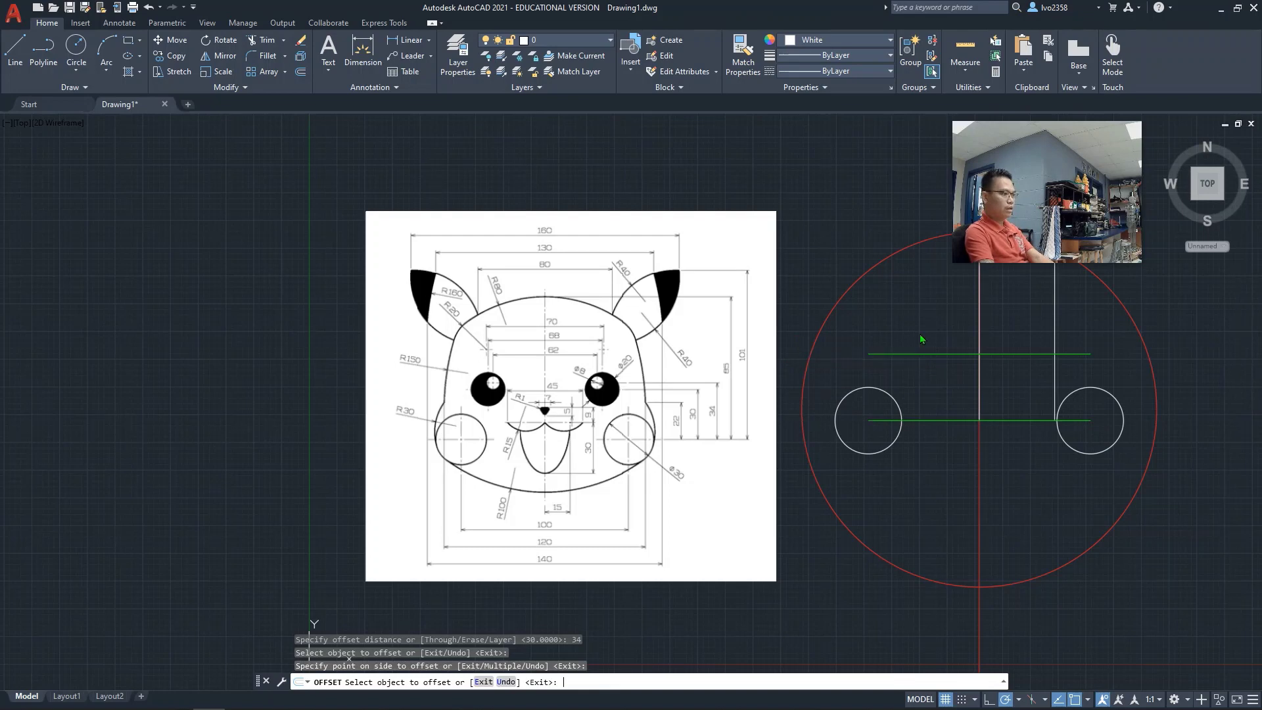
pyautogui.press('Return')
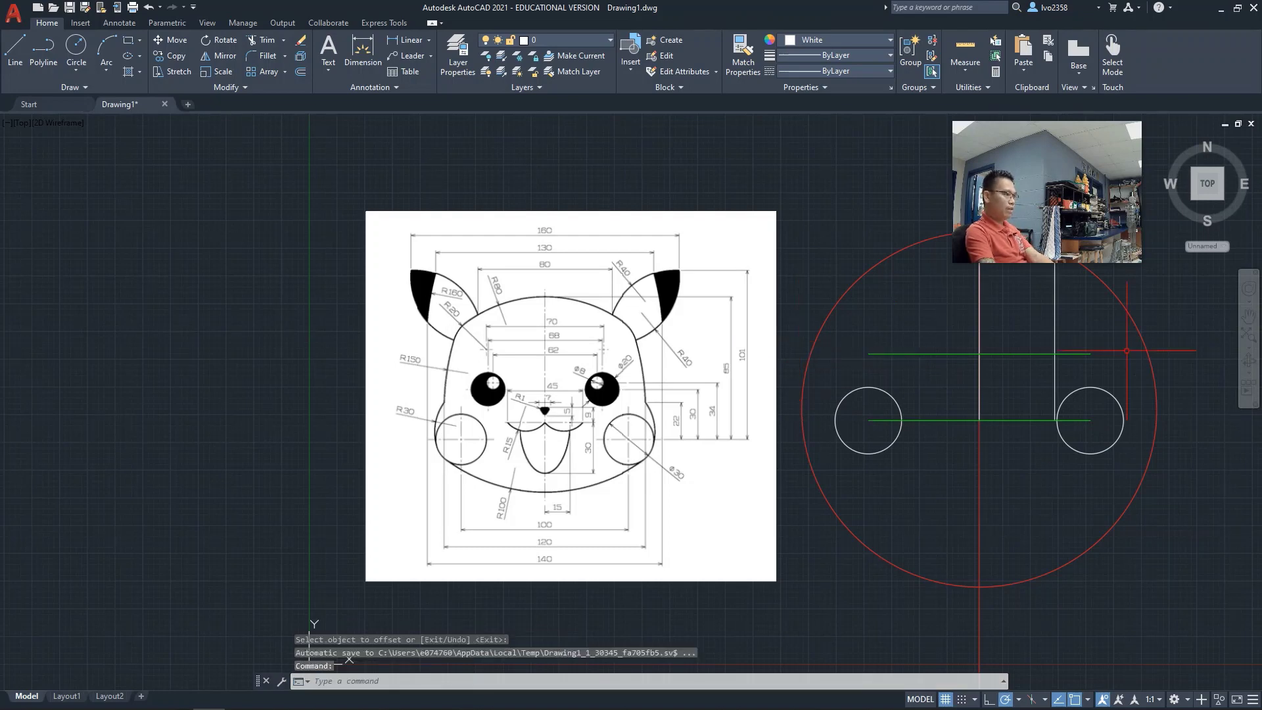
# Offset the white vertical centre line 34 to the left.
pyautogui.press('Return')
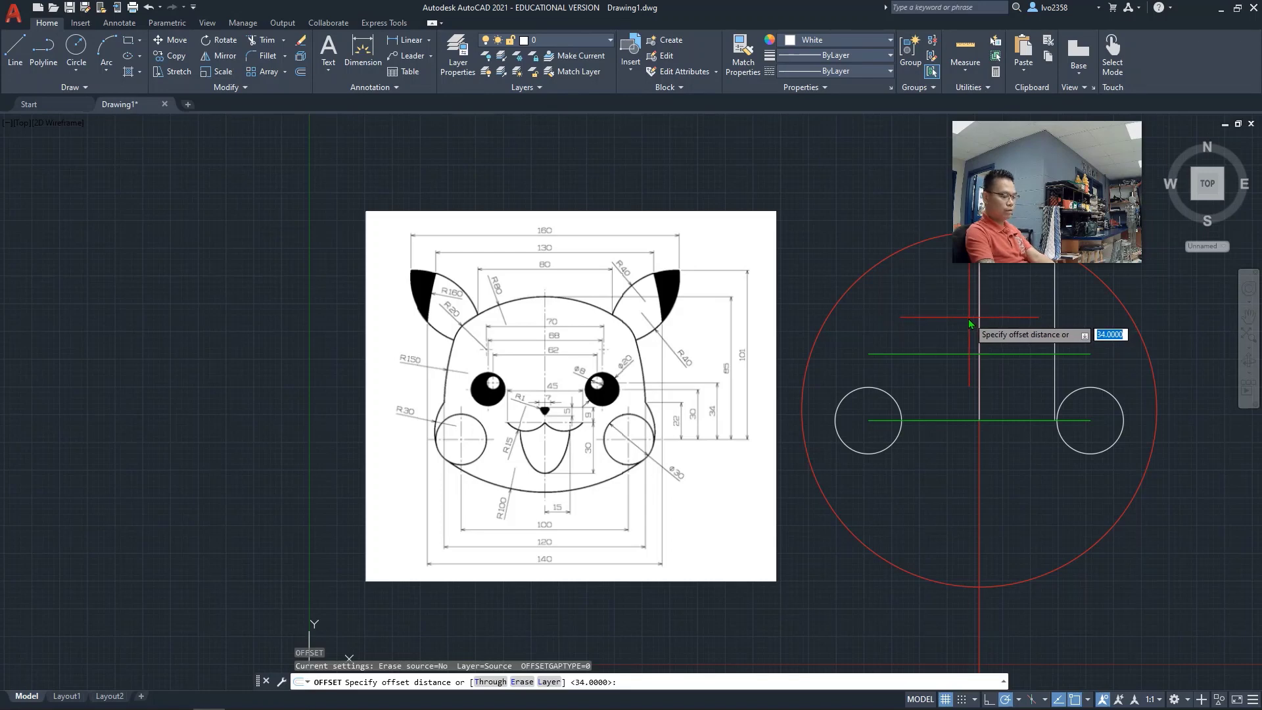
pyautogui.press('Return')
pyautogui.click(979, 325)
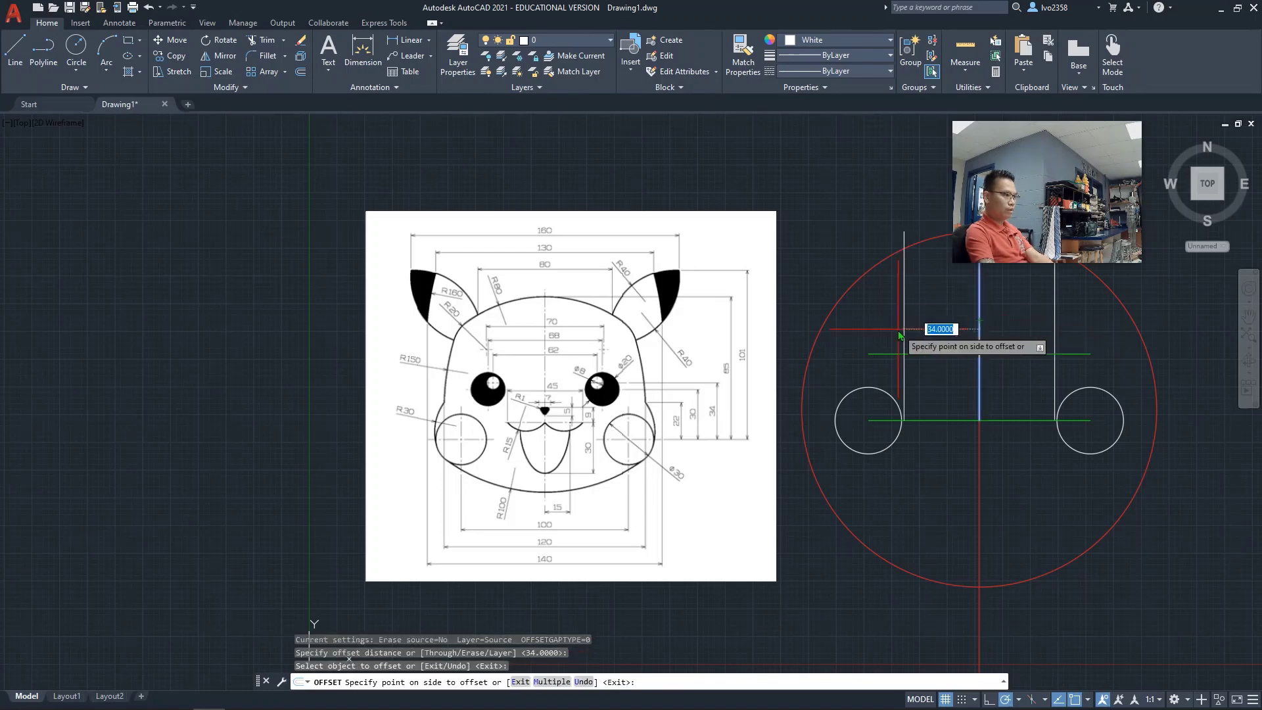
pyautogui.click(930, 324)
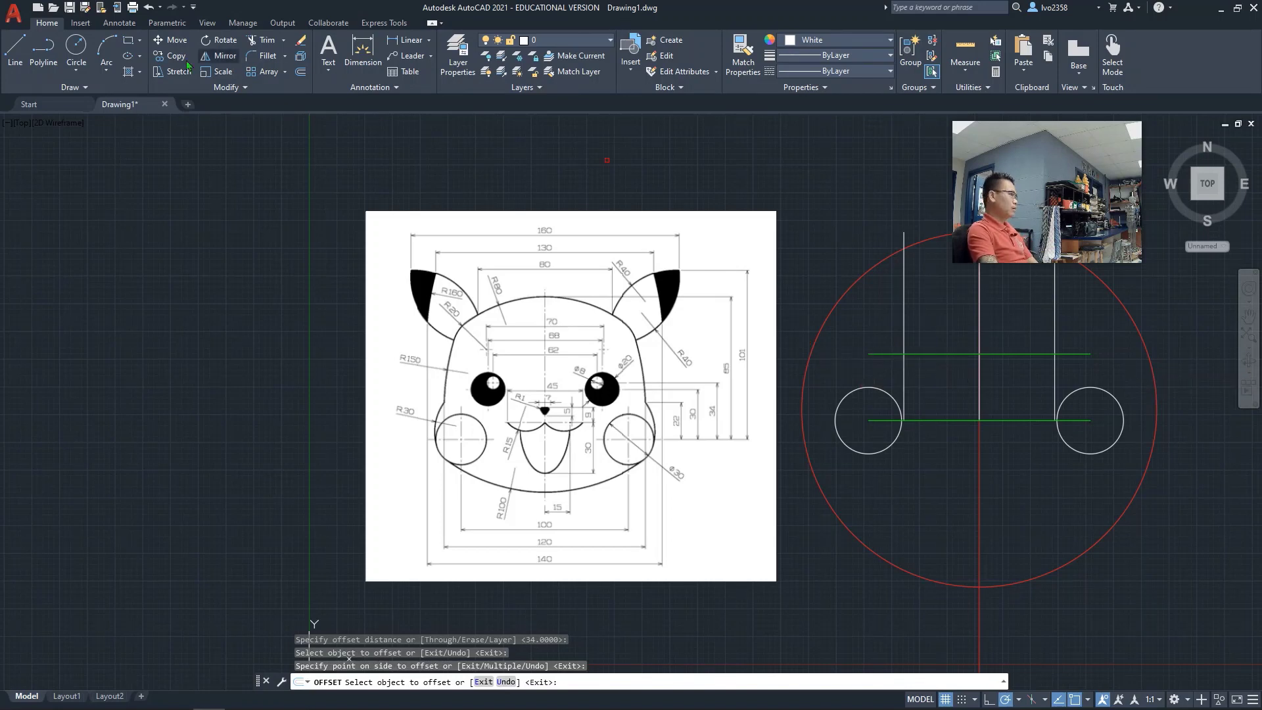
# Draw the left eye as a circle of radius 10 where the left offset line crosses the upper green line.
pyautogui.click(71, 48)
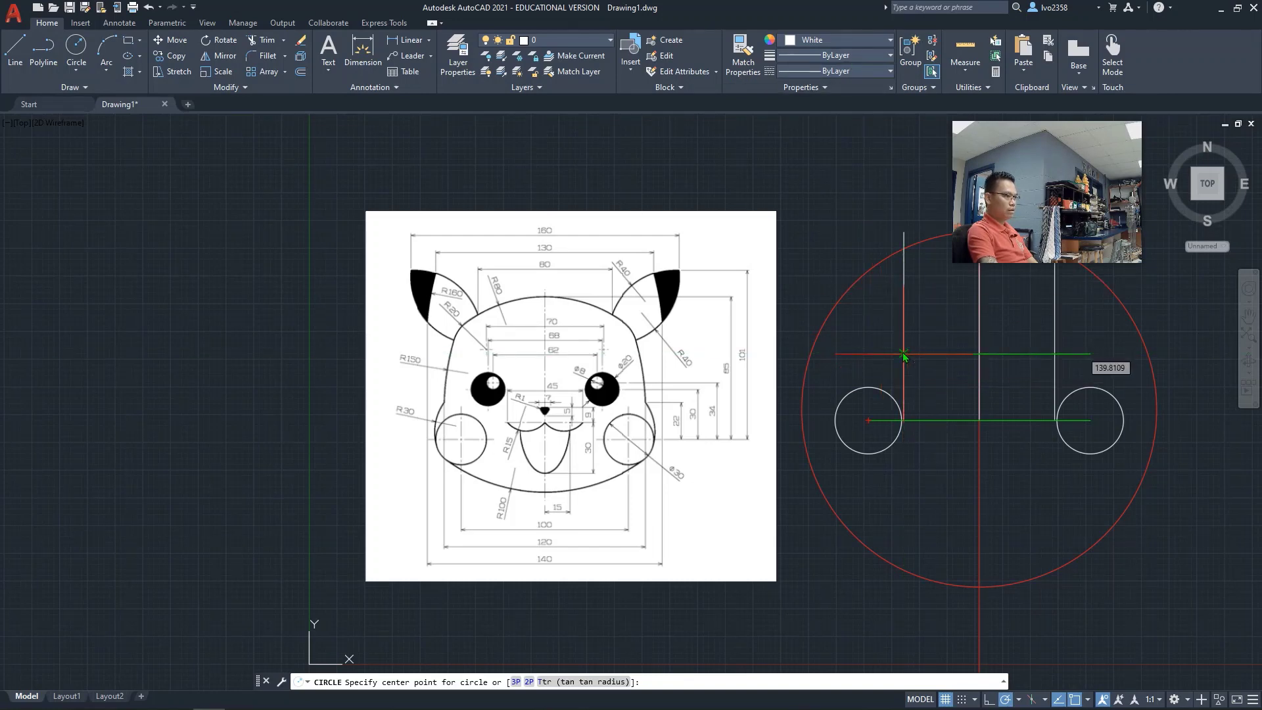
pyautogui.click(903, 355)
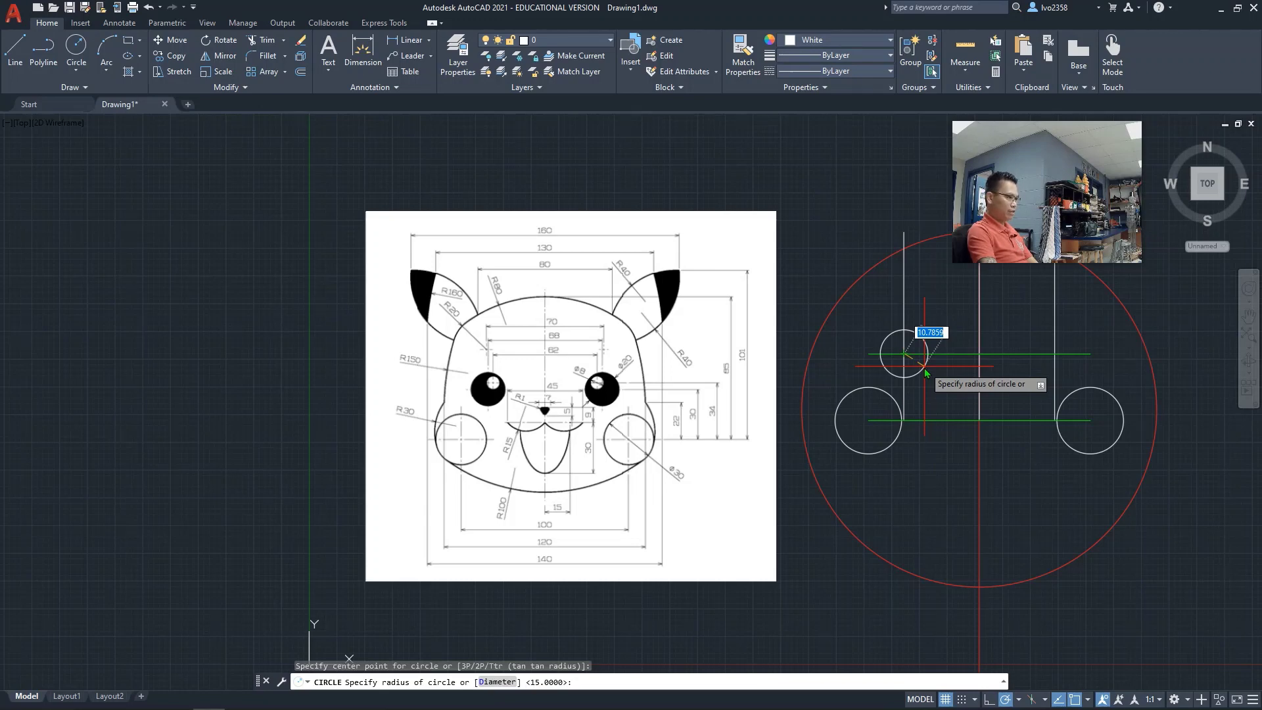
pyautogui.write('10')
pyautogui.press('Return')
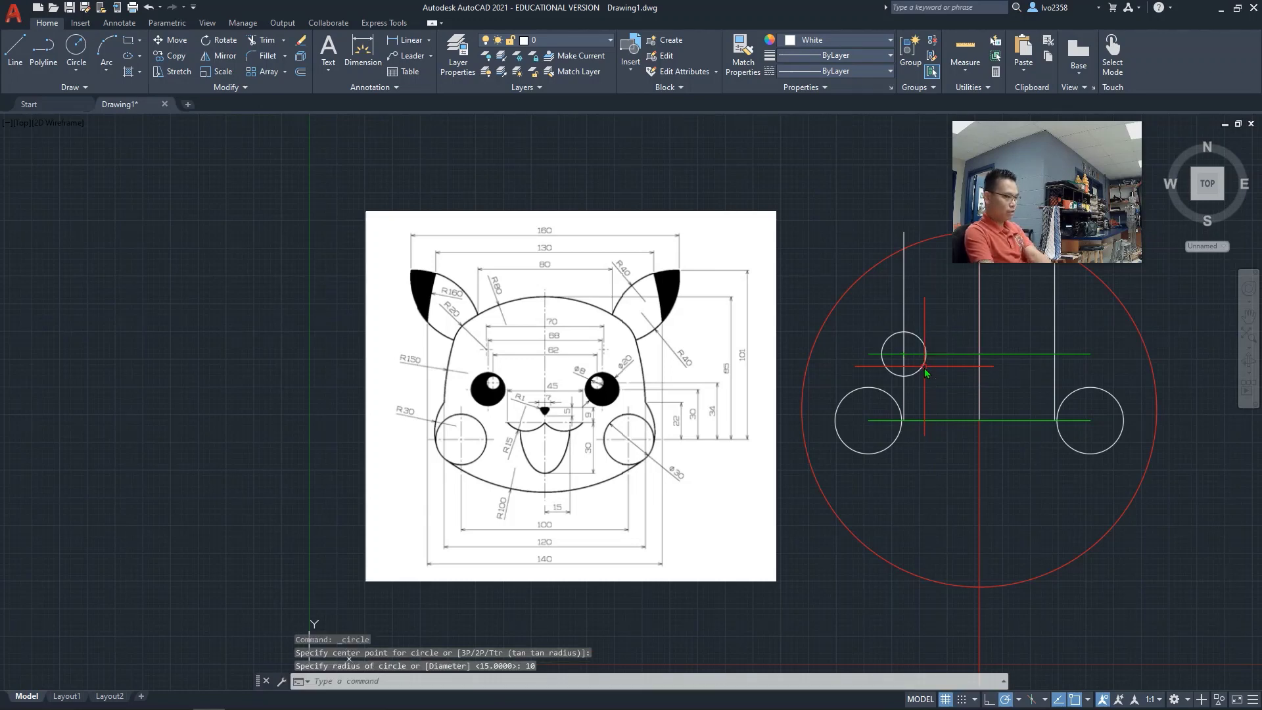
# Draw the right eye as a circle of radius 10 where the right offset line crosses the upper green line.
pyautogui.press('Return')
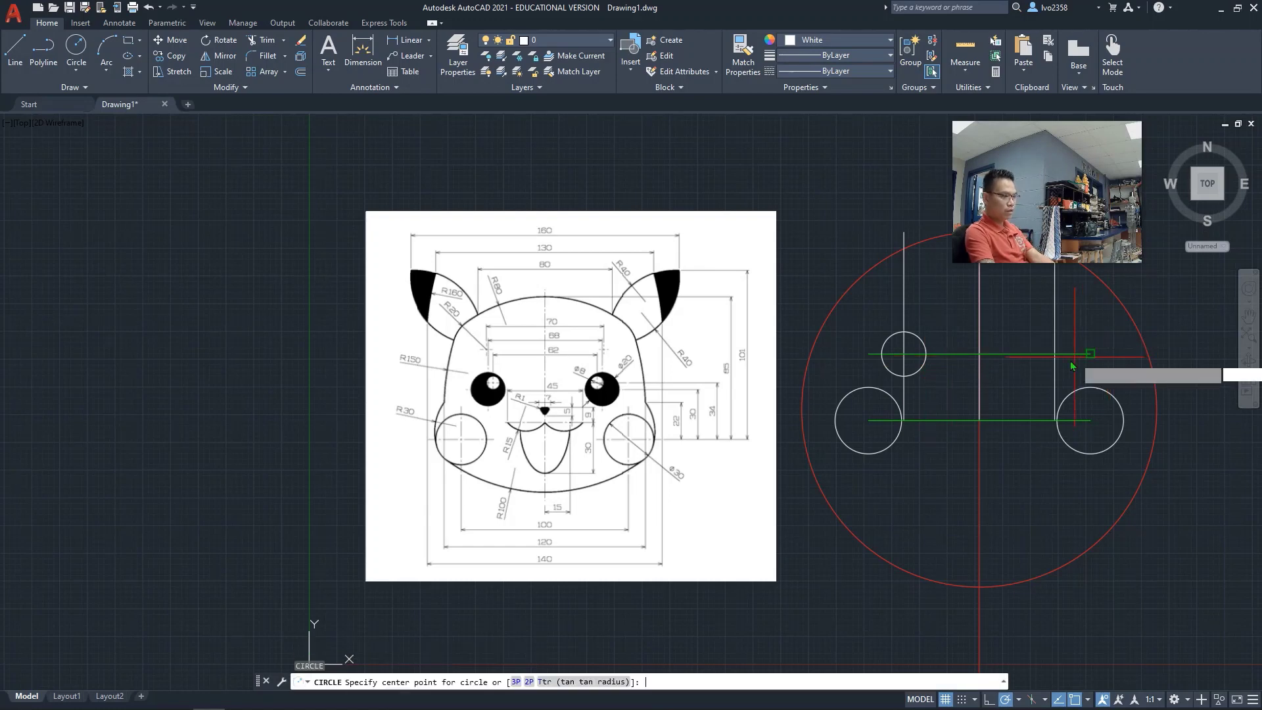
pyautogui.press('Return')
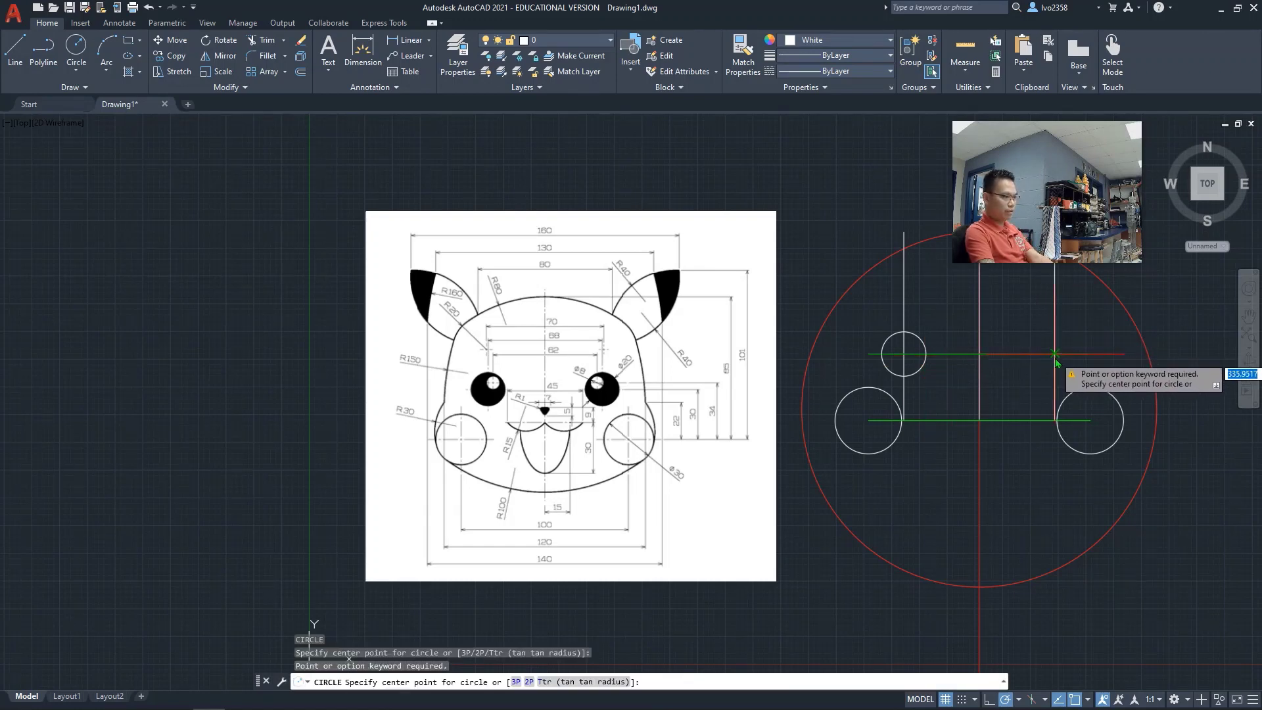
pyautogui.click(1056, 355)
pyautogui.write('10')
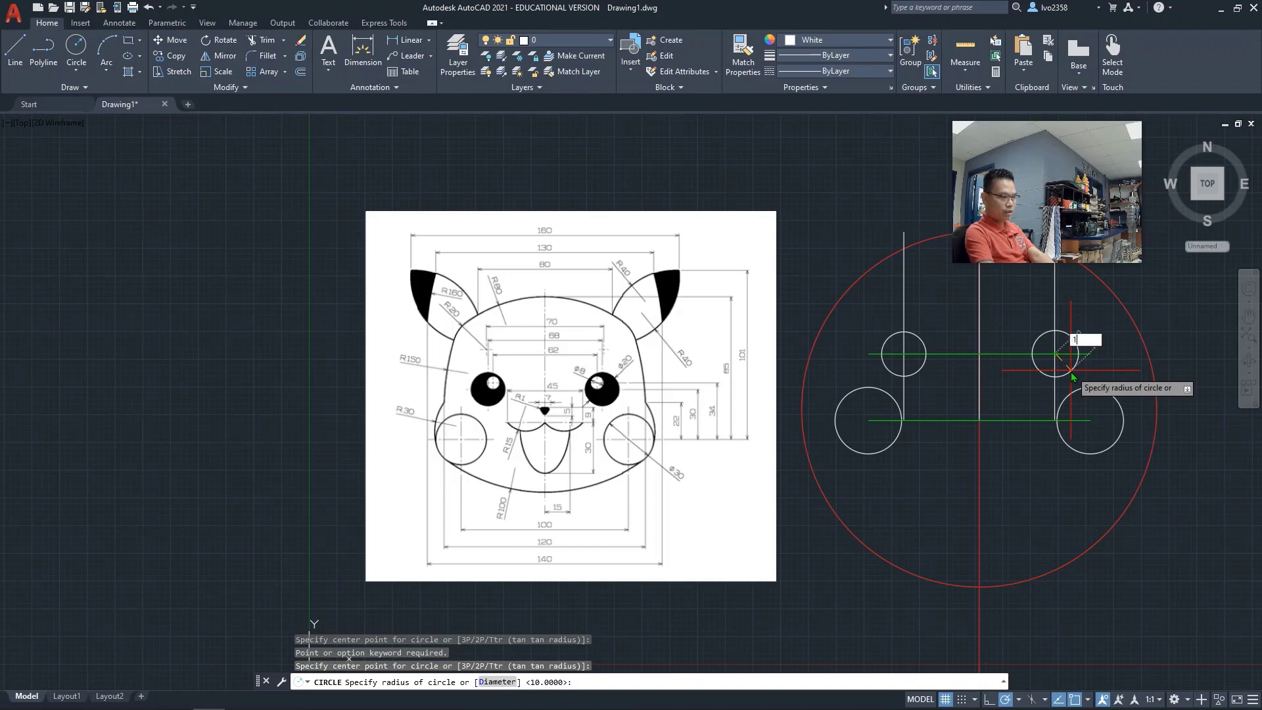
pyautogui.press('Return')
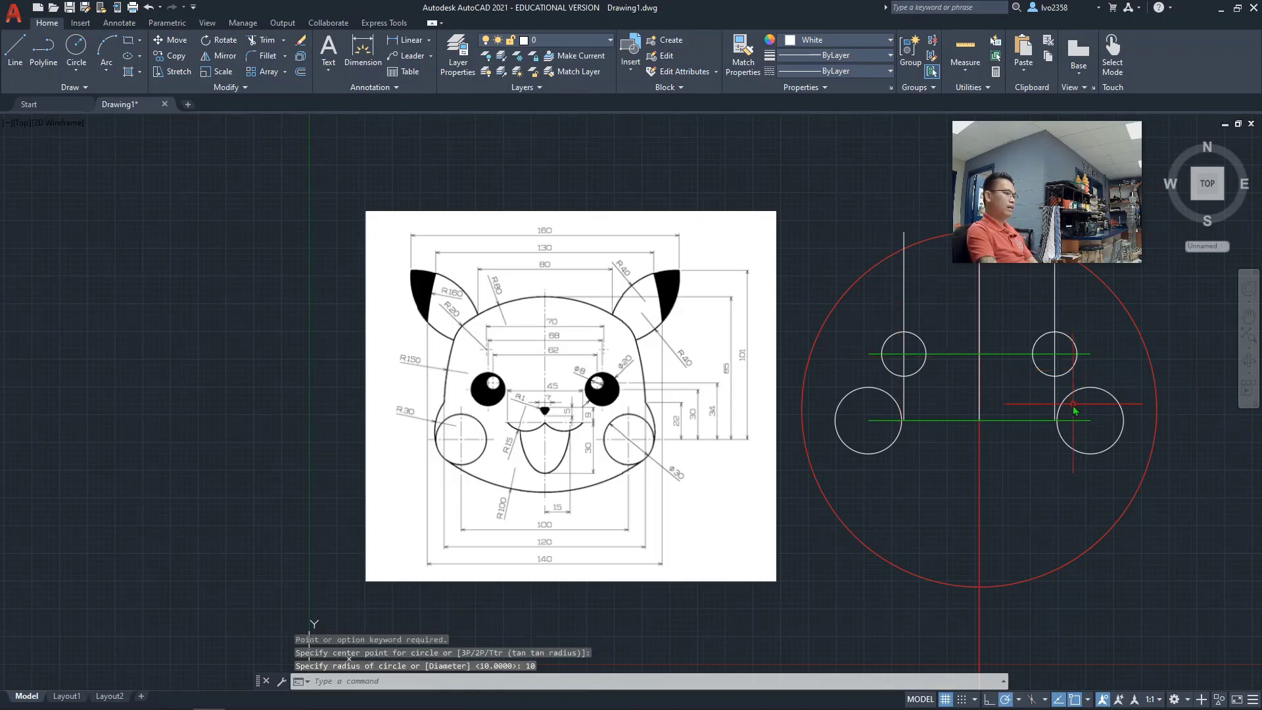
pyautogui.press('Escape')
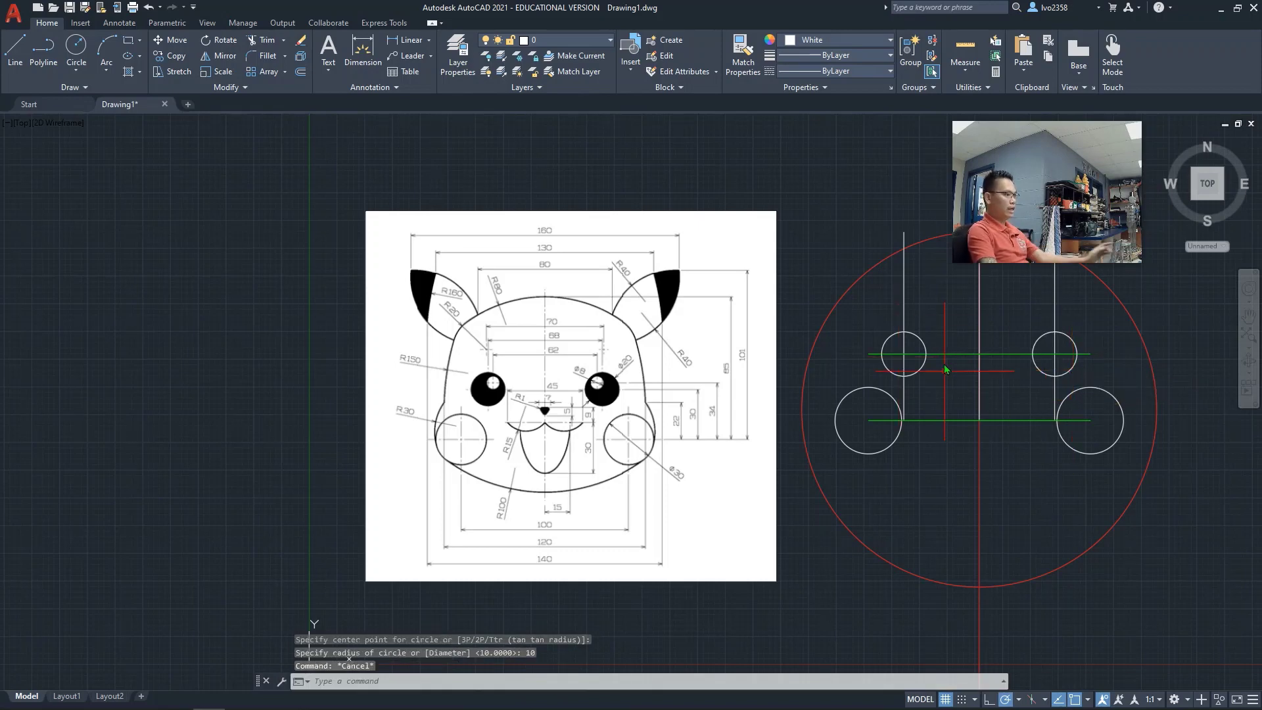
# Erase the two vertical offset lines through the eyes and the upper green line.
pyautogui.click(904, 299)
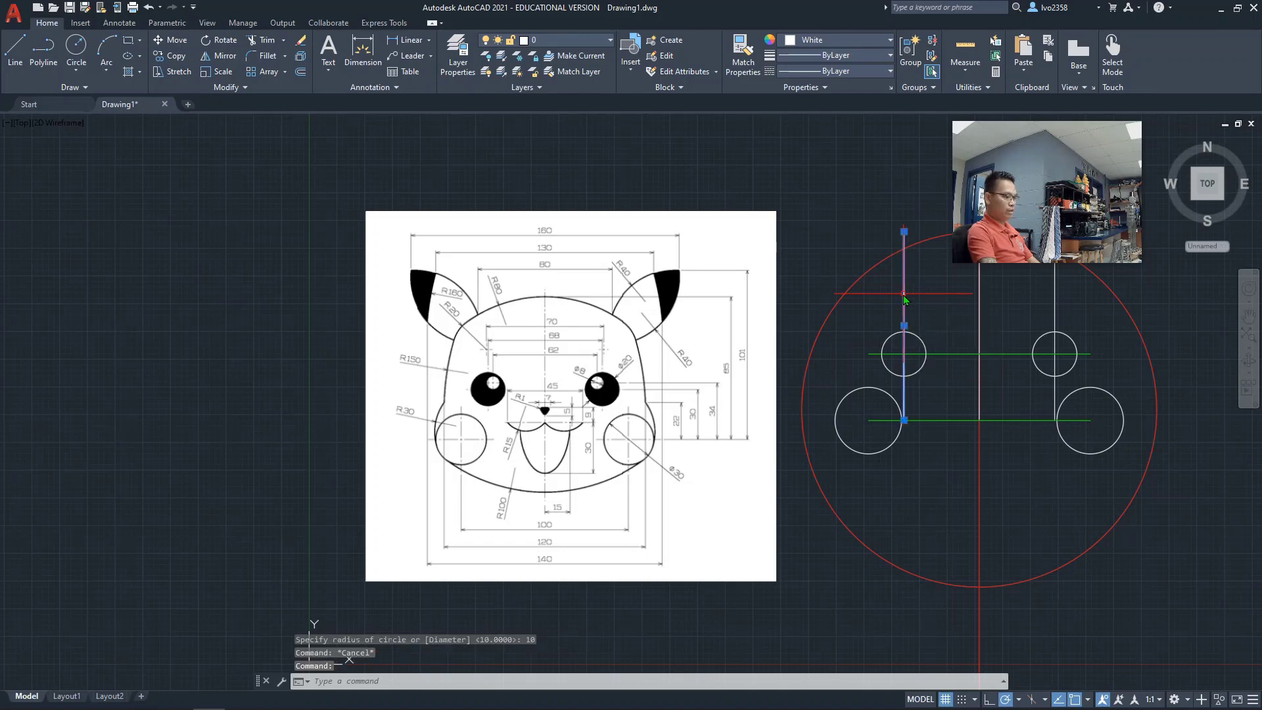
pyautogui.press('Delete')
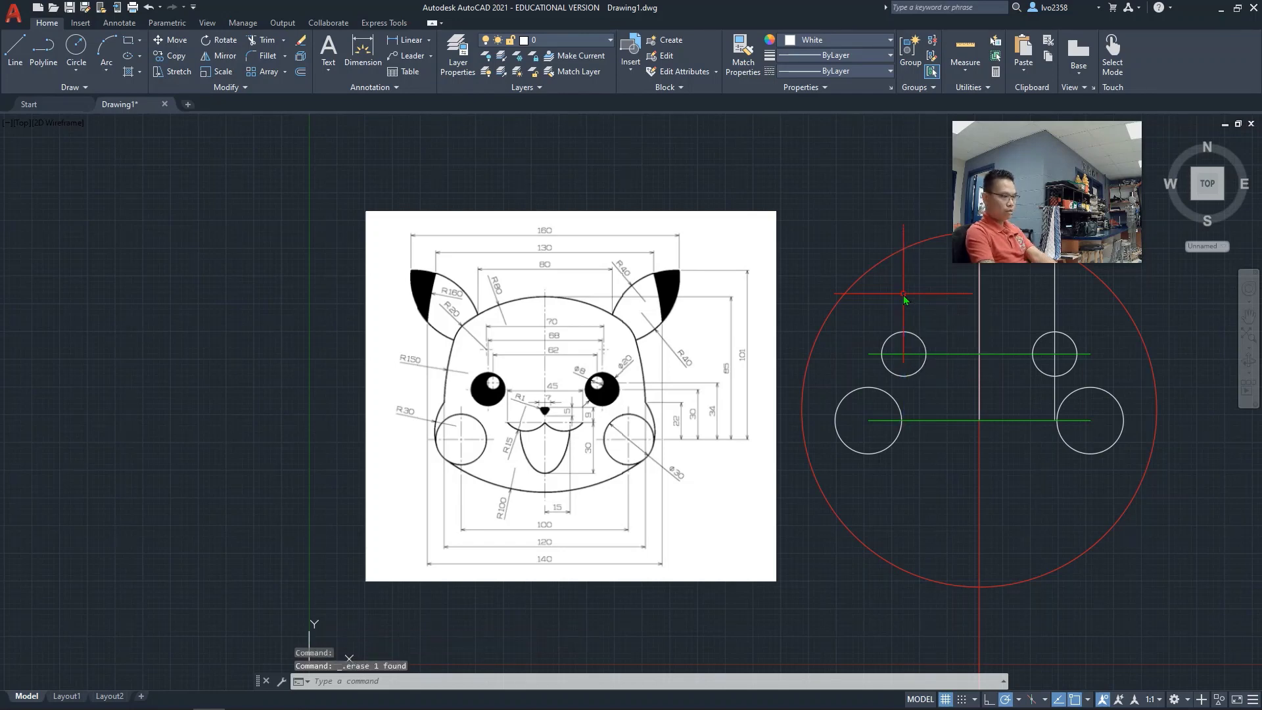
pyautogui.click(1055, 309)
pyautogui.press('Delete')
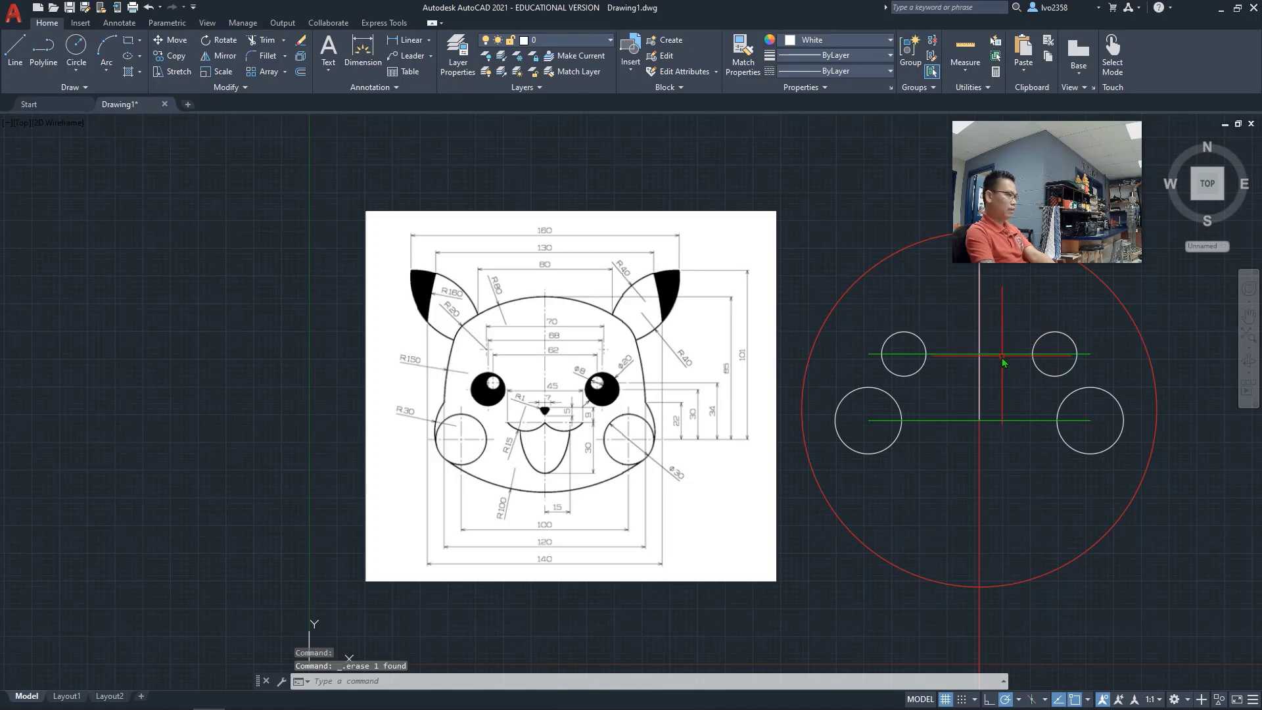
pyautogui.click(1002, 358)
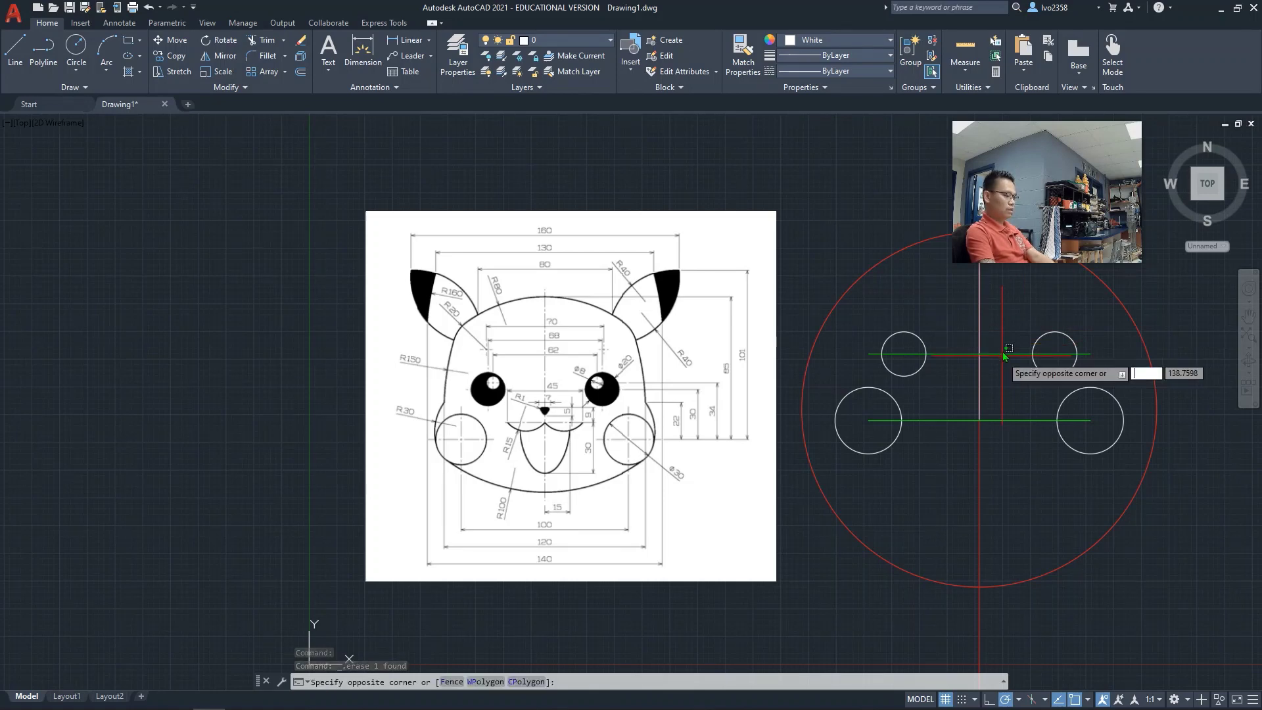
pyautogui.click(1003, 352)
pyautogui.press('Delete')
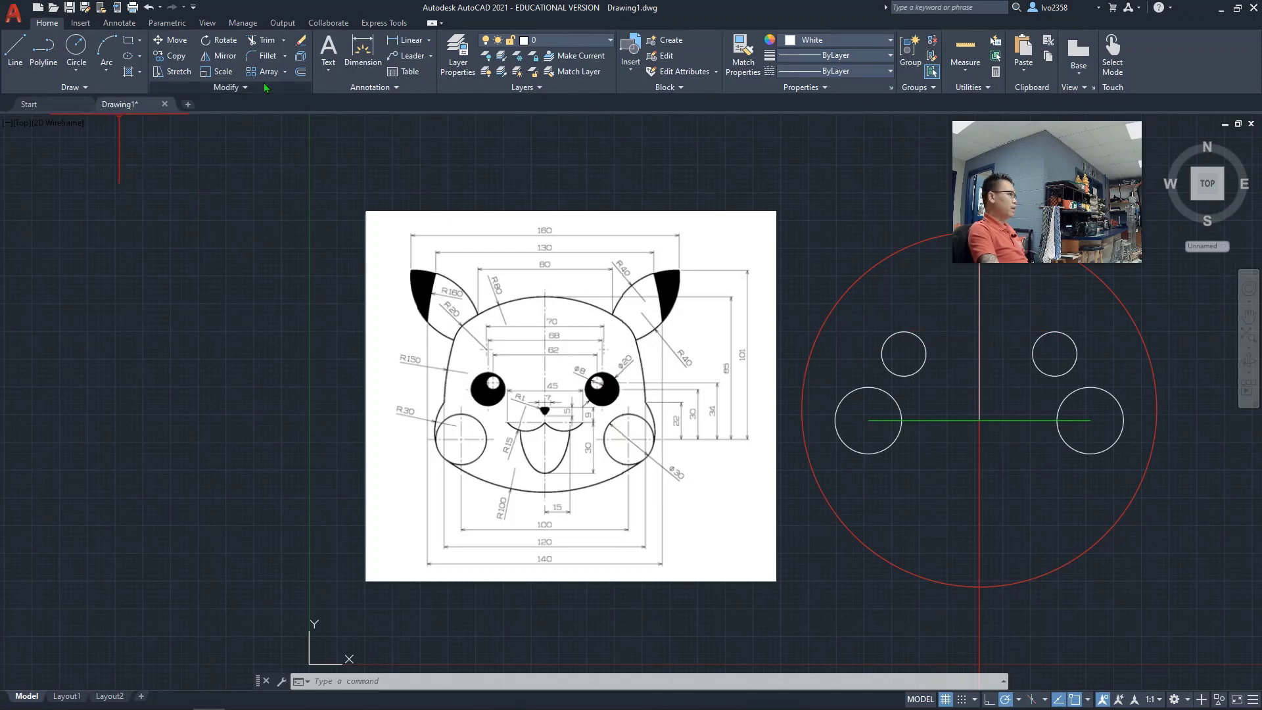
# Offset the white vertical centre line 31 to the right.
pyautogui.click(301, 74)
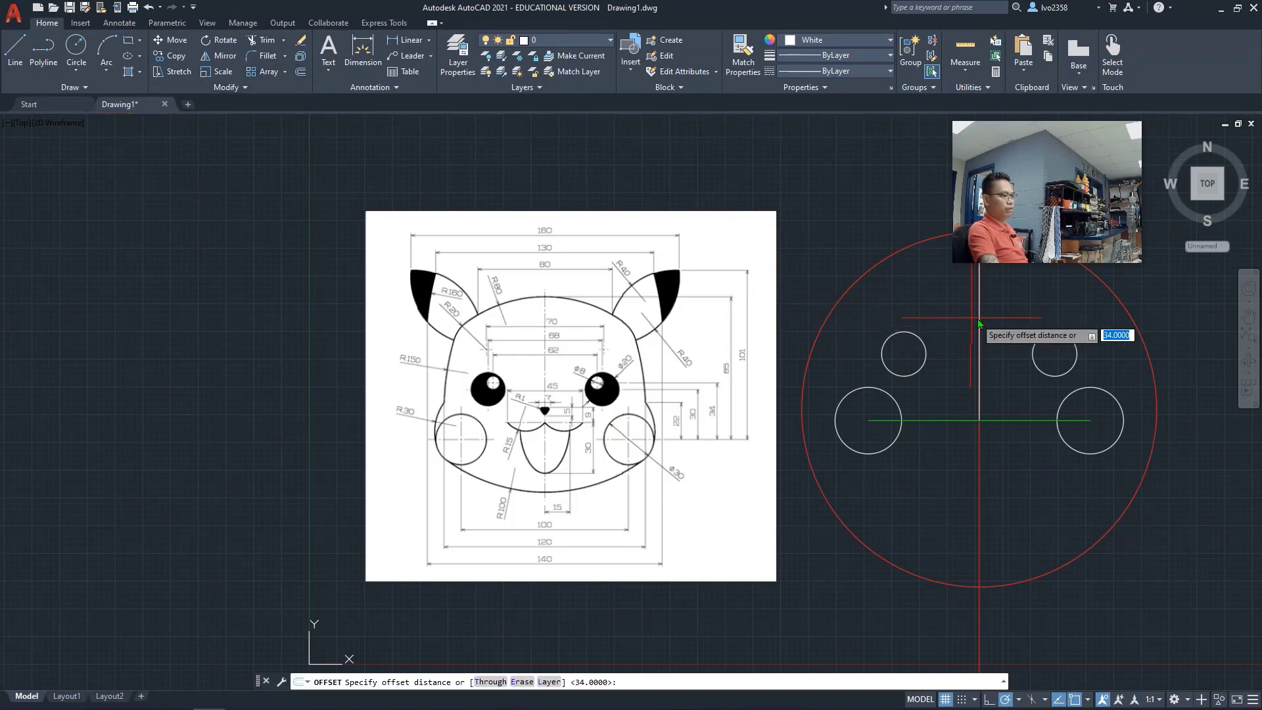
pyautogui.write('31')
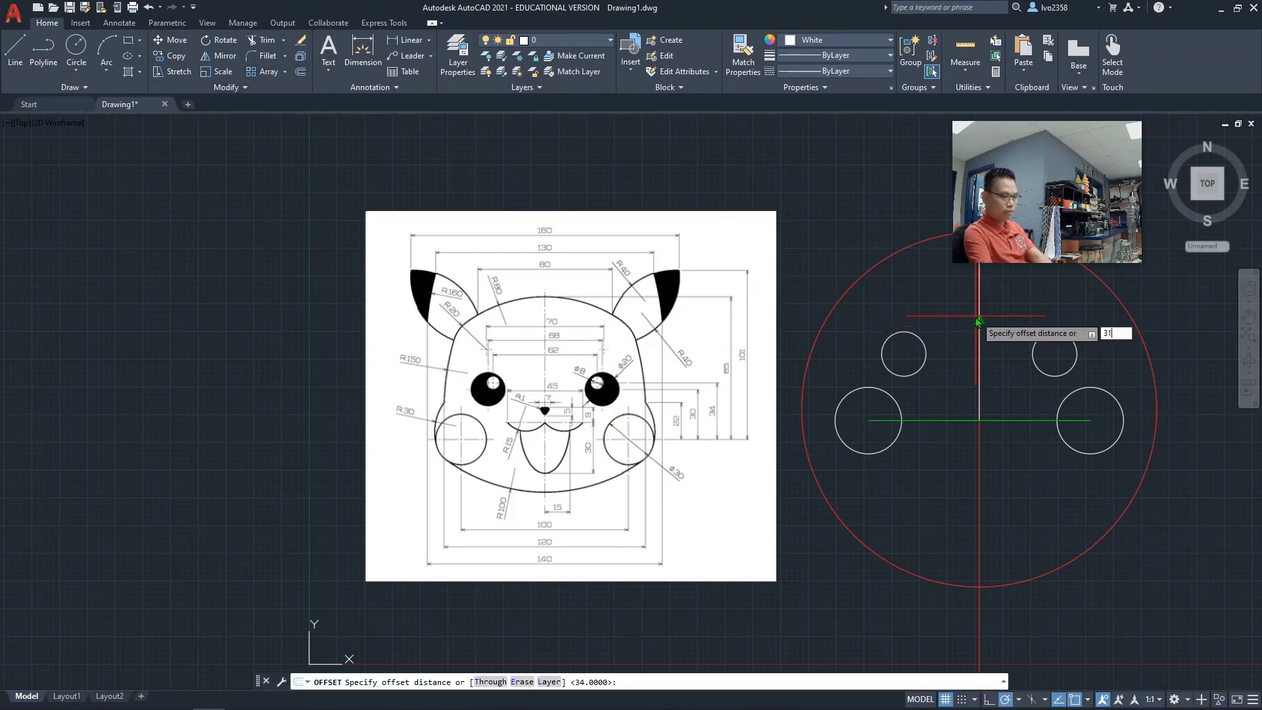
pyautogui.press('Return')
pyautogui.click(980, 322)
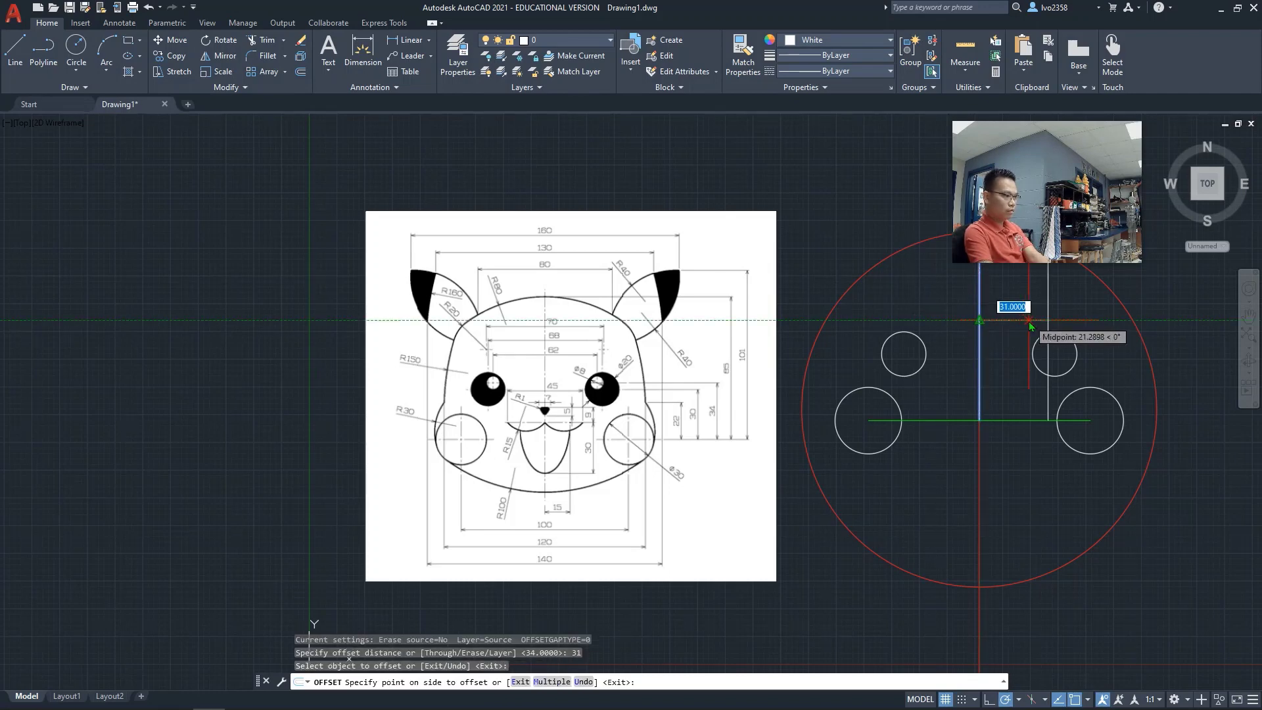
pyautogui.click(1033, 322)
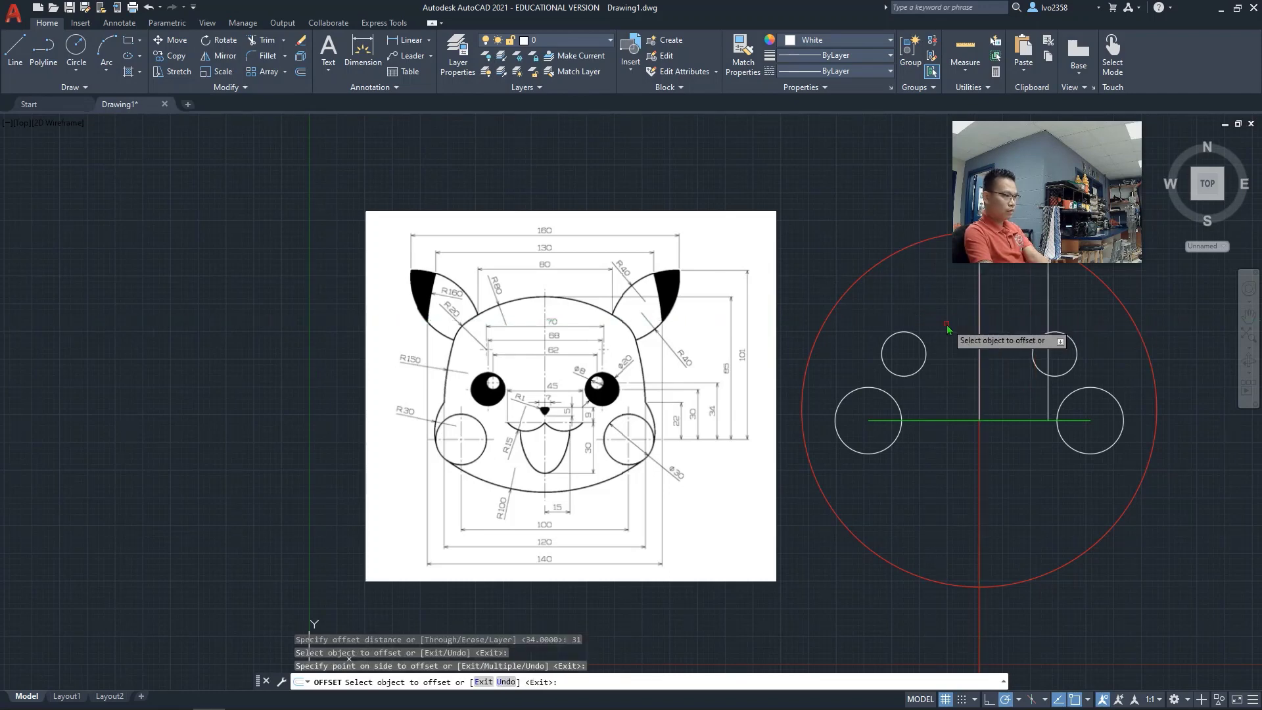
pyautogui.press('Return')
# Offset the white vertical centre line 31 to the left.
pyautogui.press('Return')
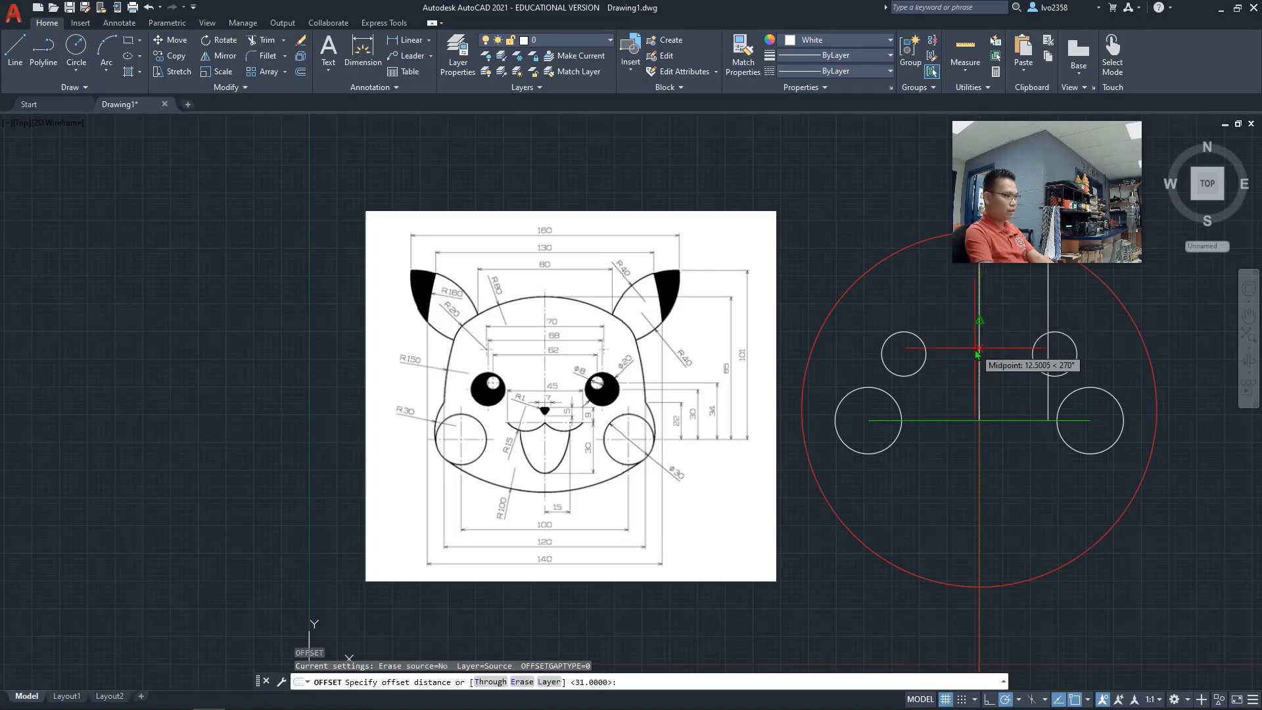
pyautogui.press('Escape')
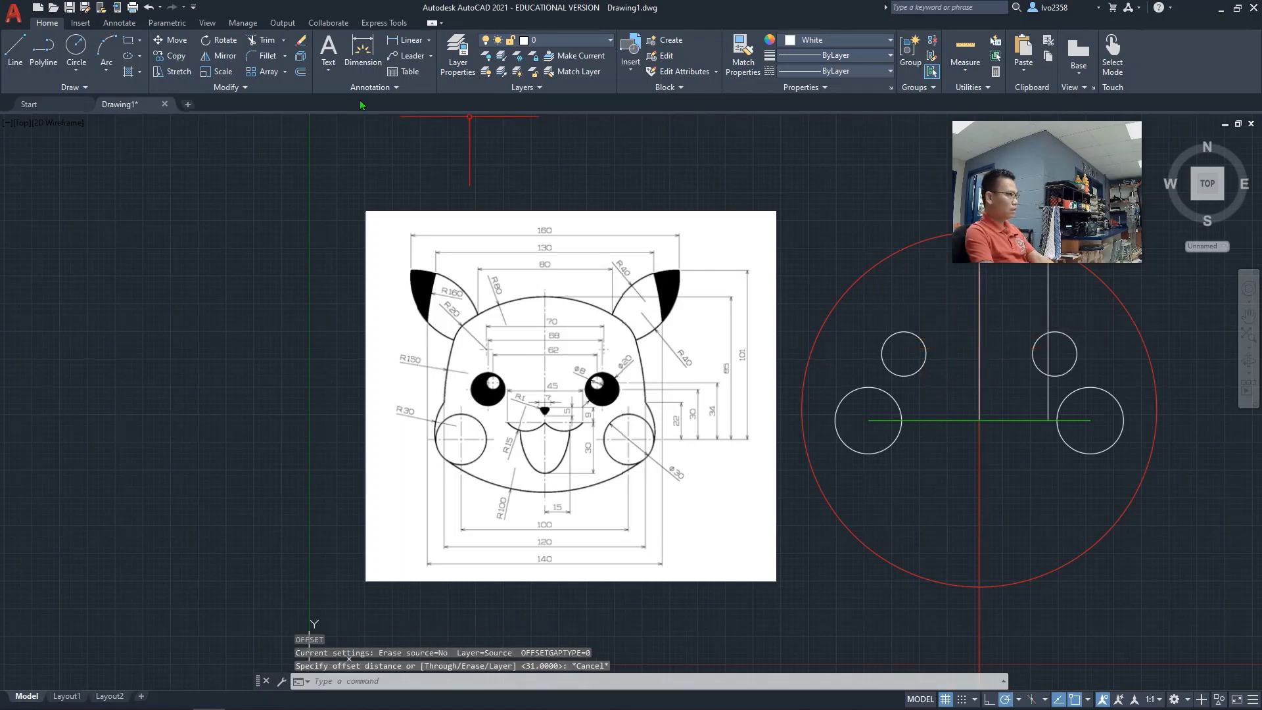
pyautogui.press('Return')
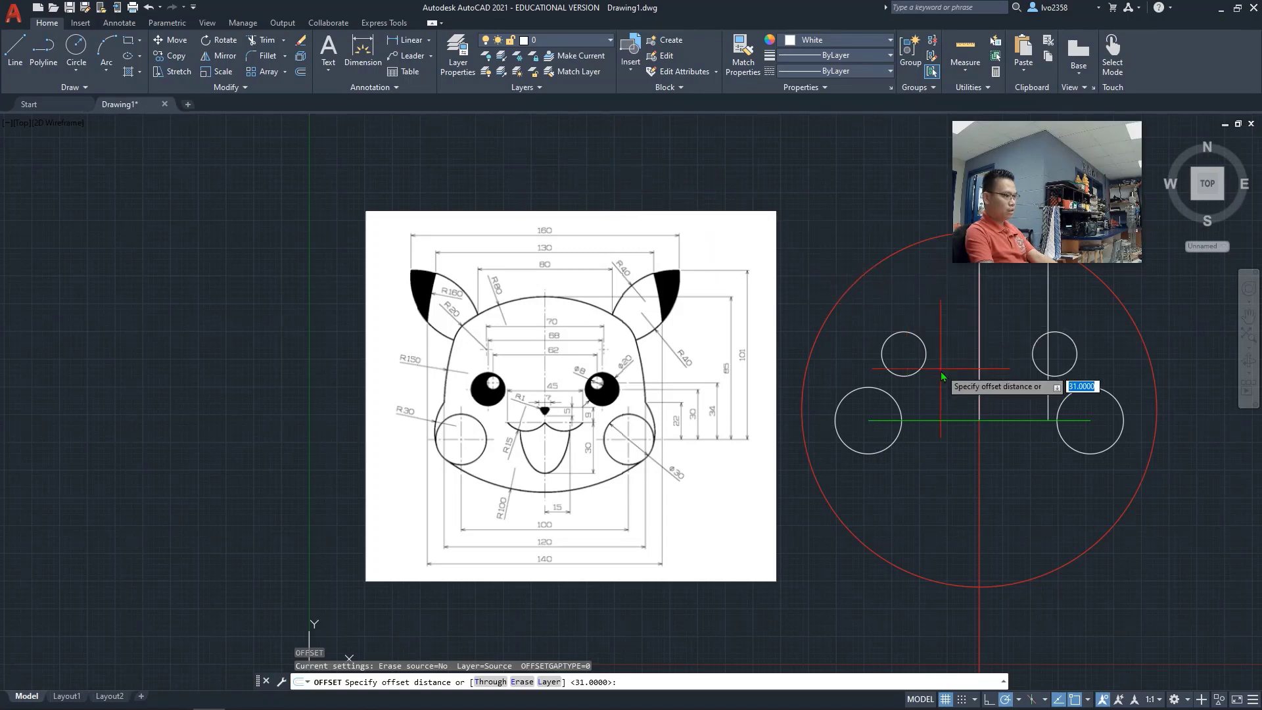
pyautogui.press('Return')
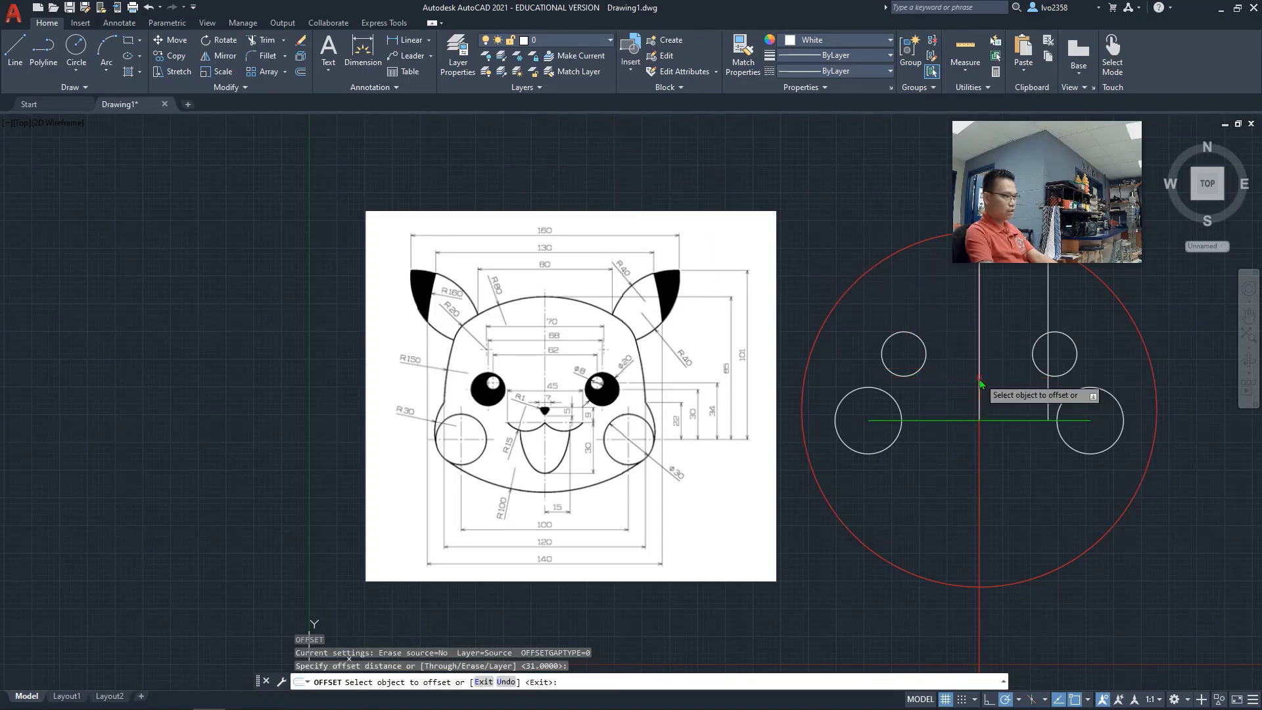
pyautogui.click(980, 380)
pyautogui.click(940, 379)
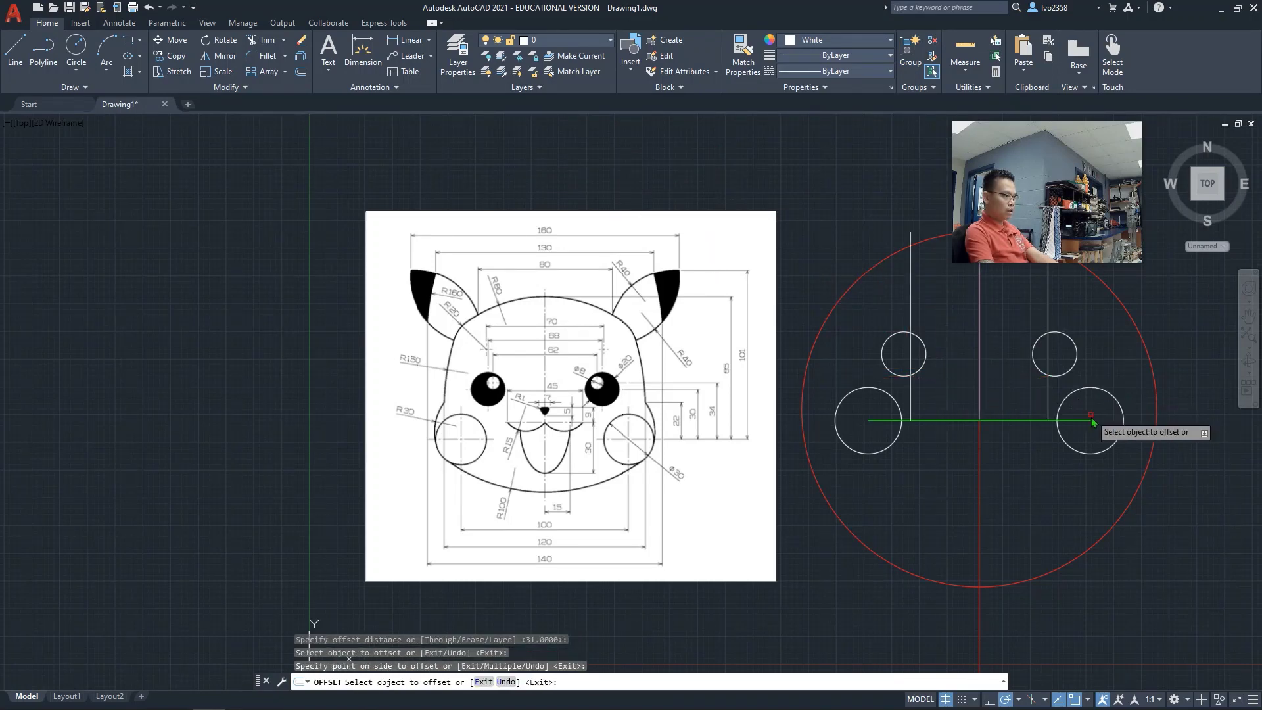
pyautogui.press('Return')
# Offset the green line between the cheek circles 34 upward.
pyautogui.press('Return')
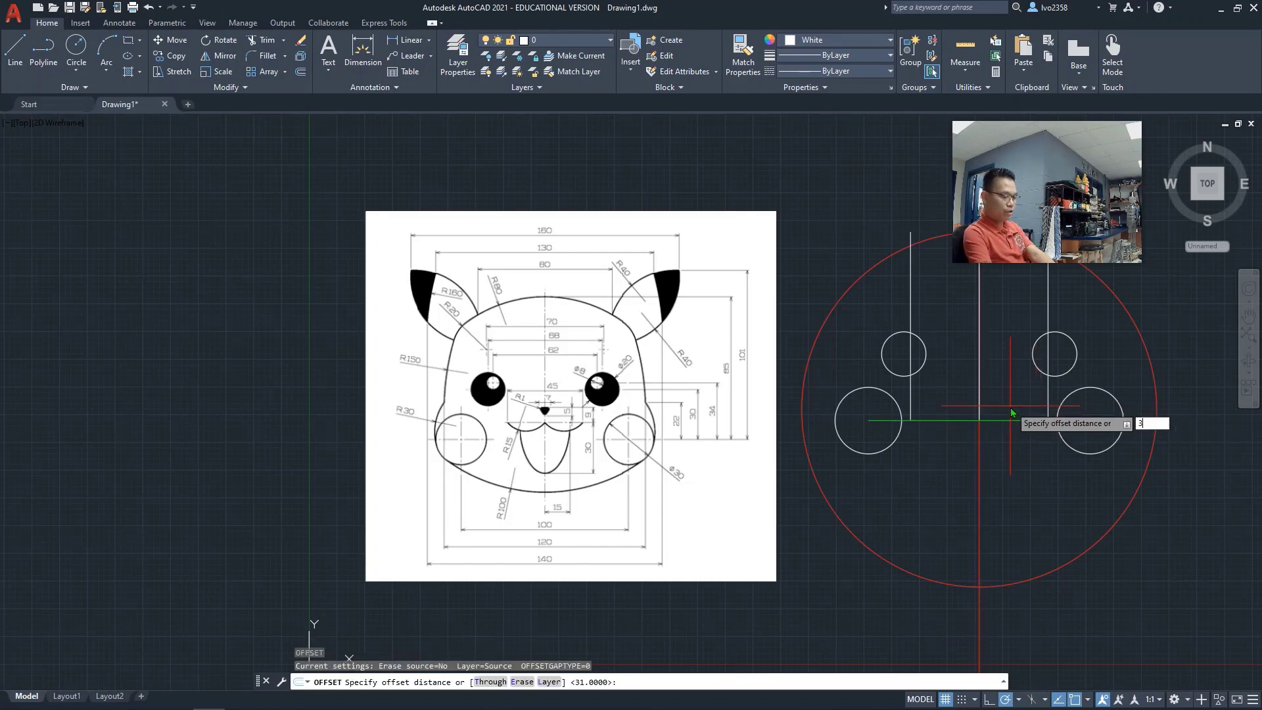
pyautogui.press('Return')
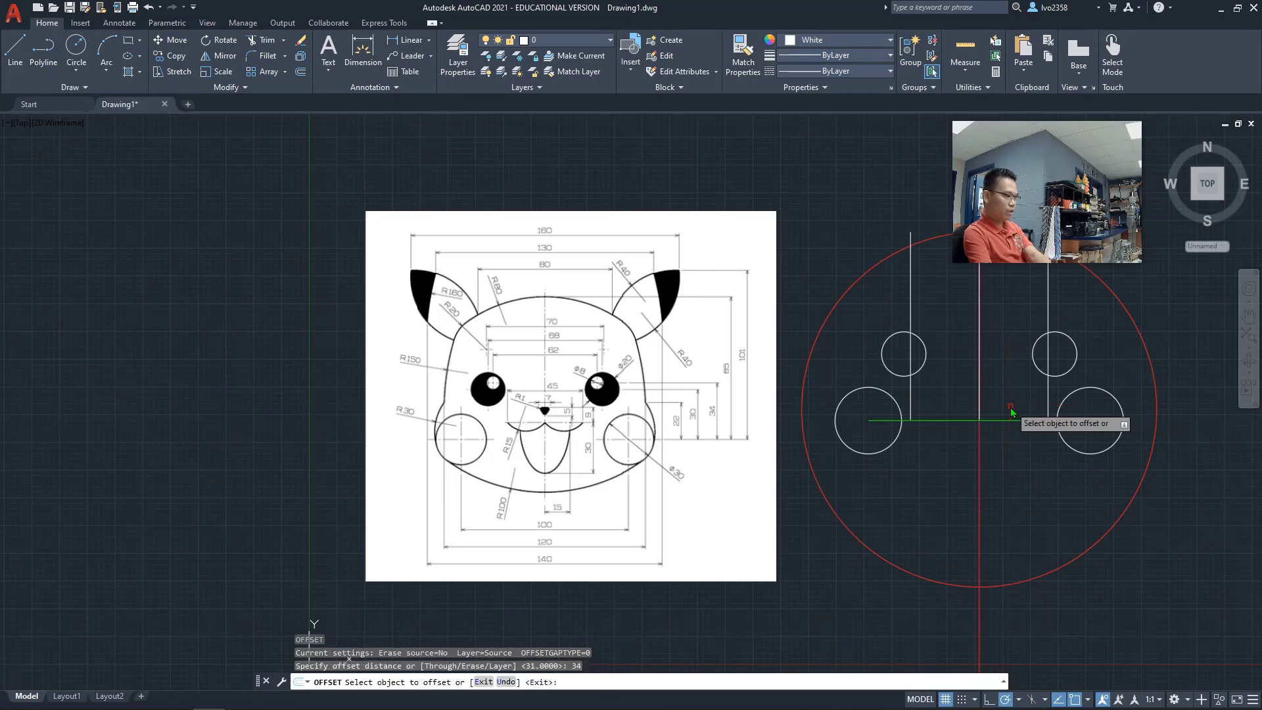
pyautogui.click(1017, 426)
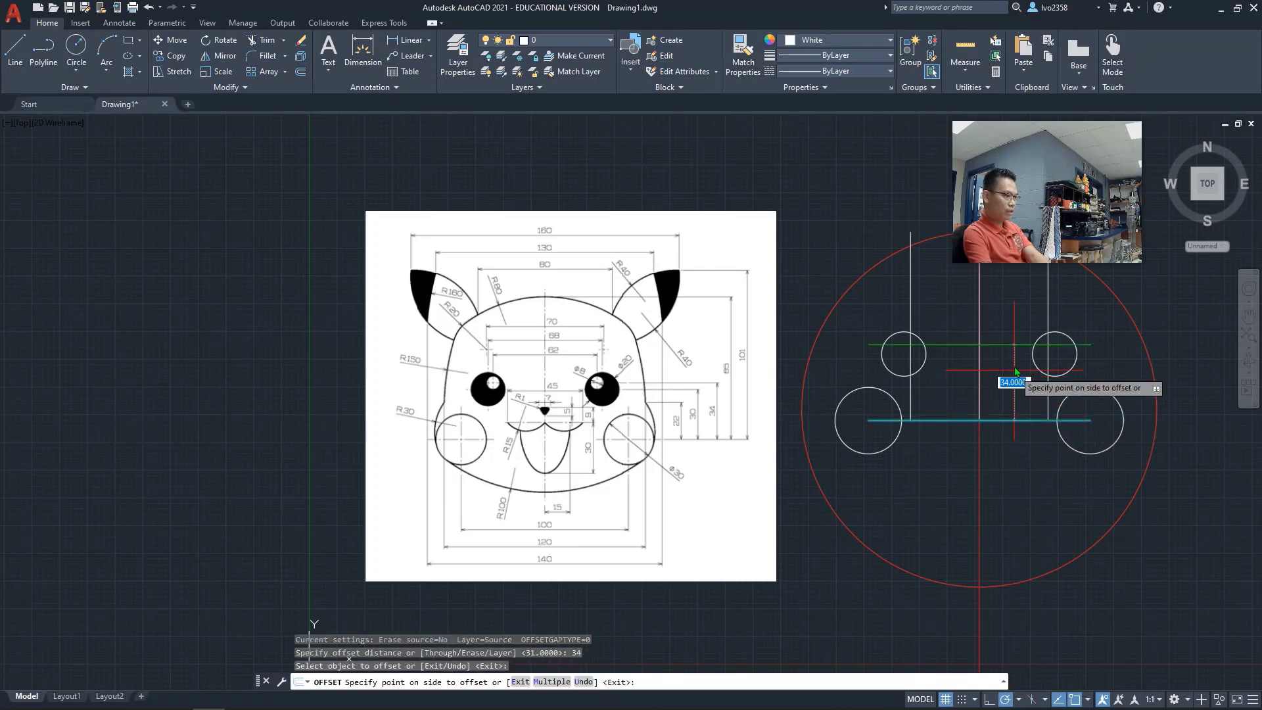
pyautogui.click(1015, 367)
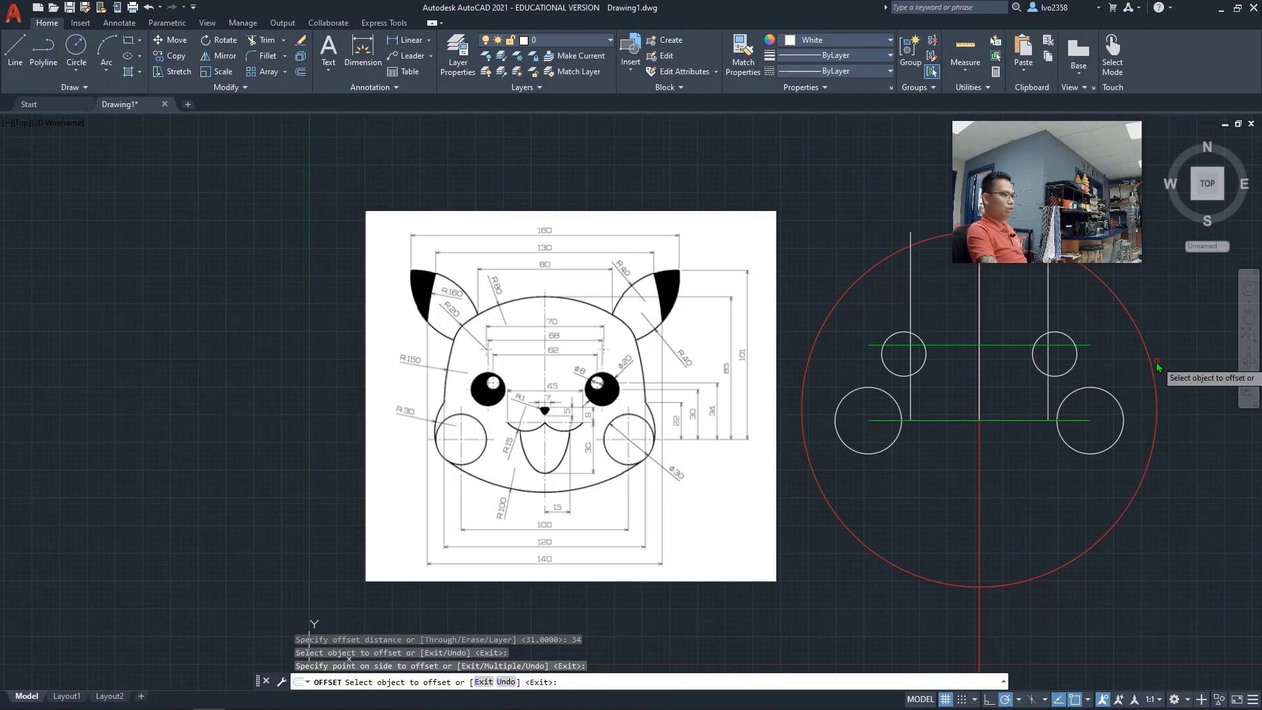
# Draw the left eye's highlight as a circle of radius 4 where the left offset line crosses the upper green line.
pyautogui.click(76, 47)
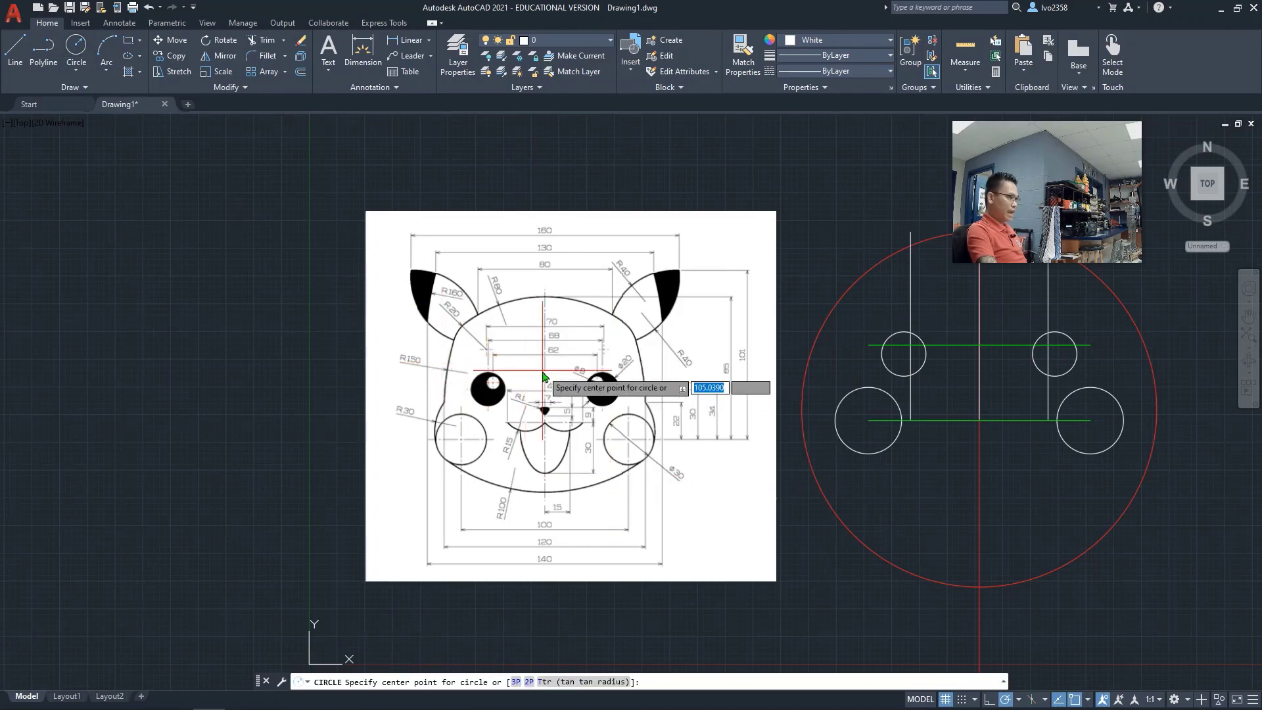
pyautogui.click(908, 352)
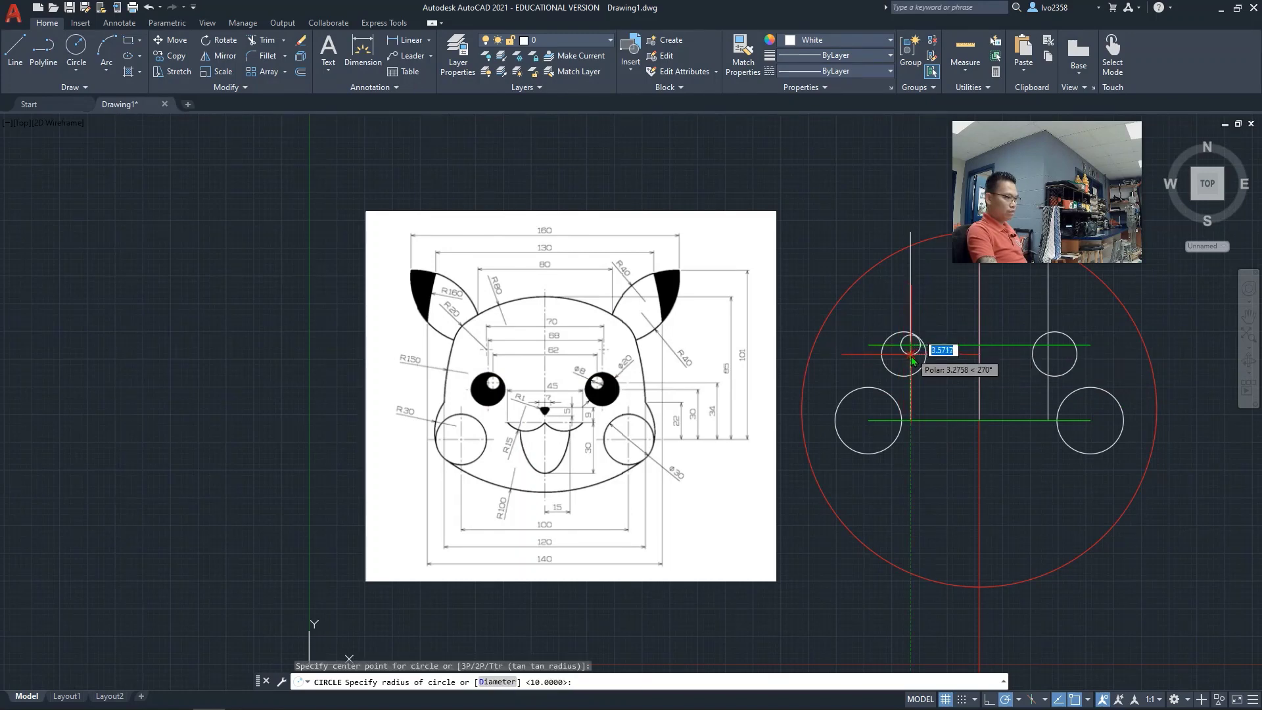
pyautogui.write('4')
pyautogui.press('Return')
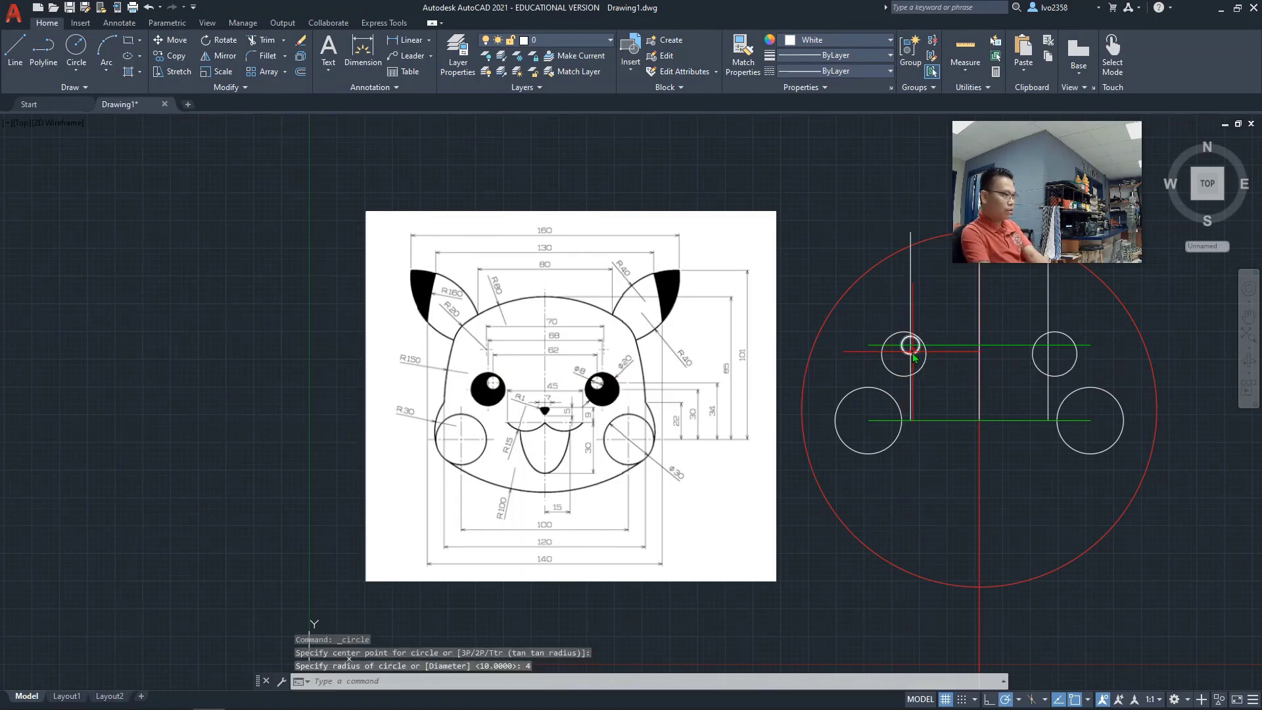
# Draw the right eye's highlight as a circle of radius 4 where the right offset line crosses the upper green line.
pyautogui.press('Return')
pyautogui.press('Return')
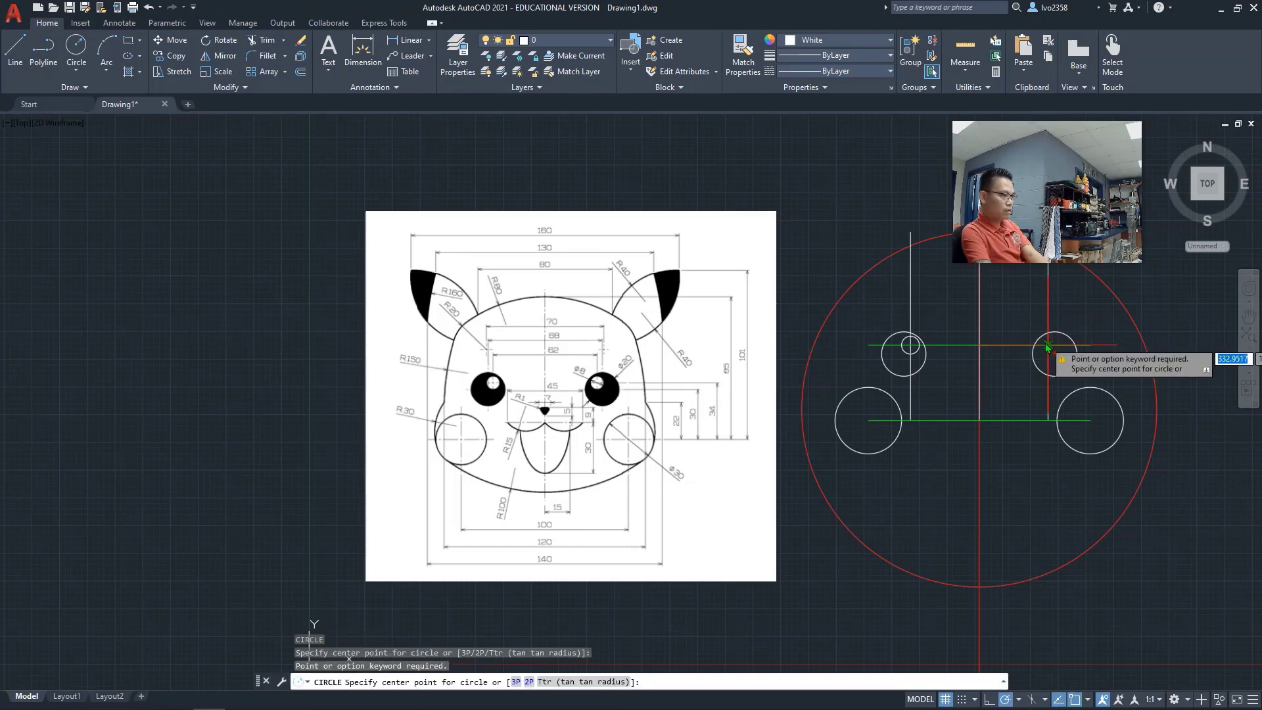
pyautogui.click(1050, 345)
pyautogui.write('4')
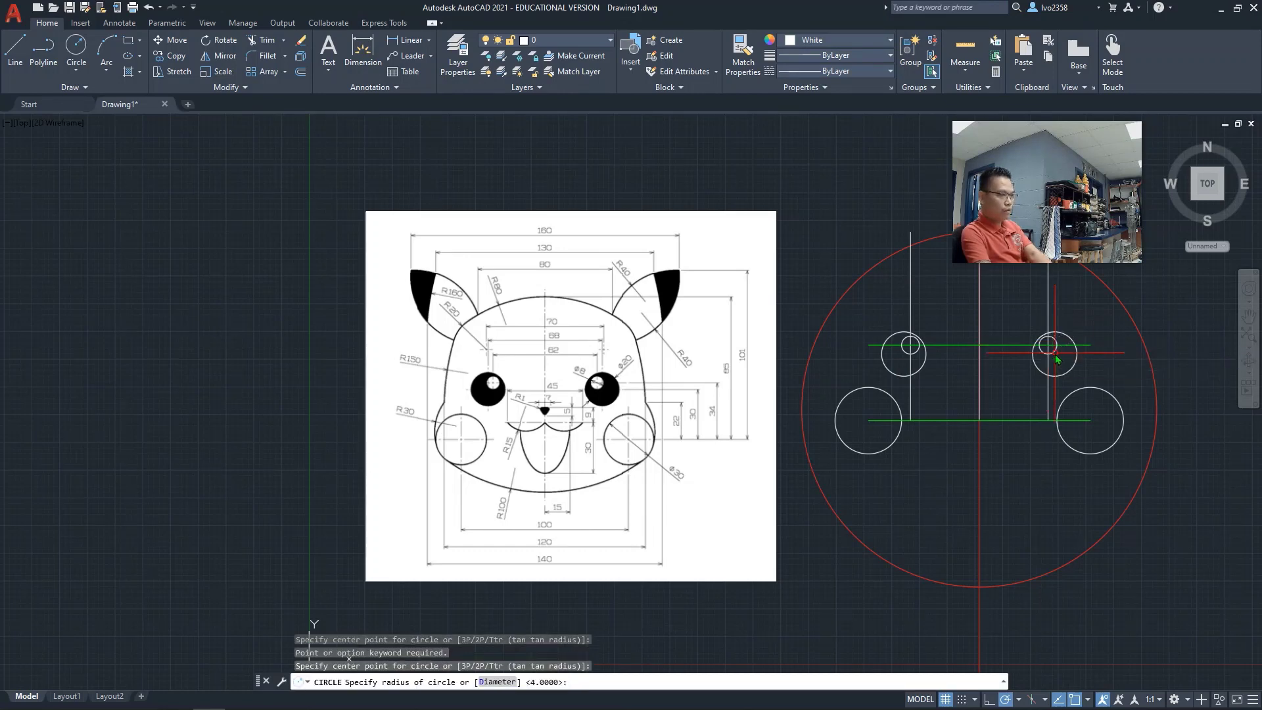
pyautogui.press('Return')
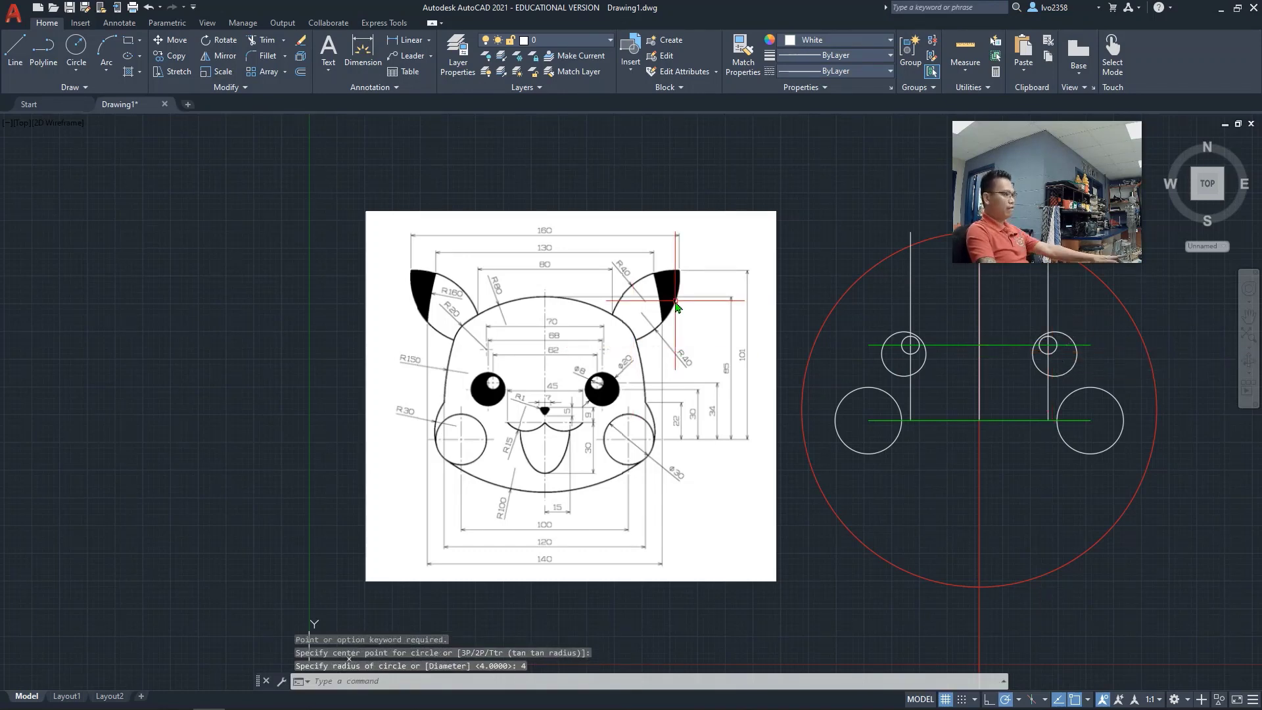
pyautogui.press('Escape')
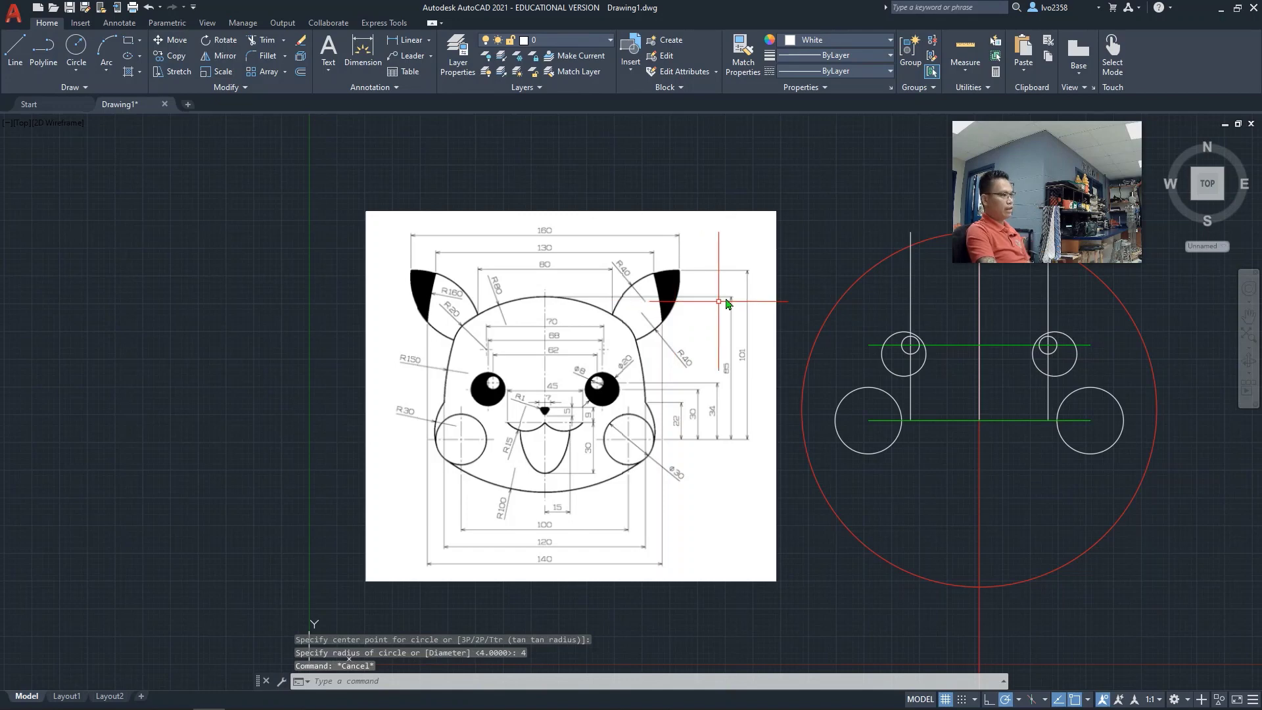
# Erase the two offset vertical construction lines and the upper green line running through the eye highlights.
pyautogui.click(910, 299)
pyautogui.press('Delete')
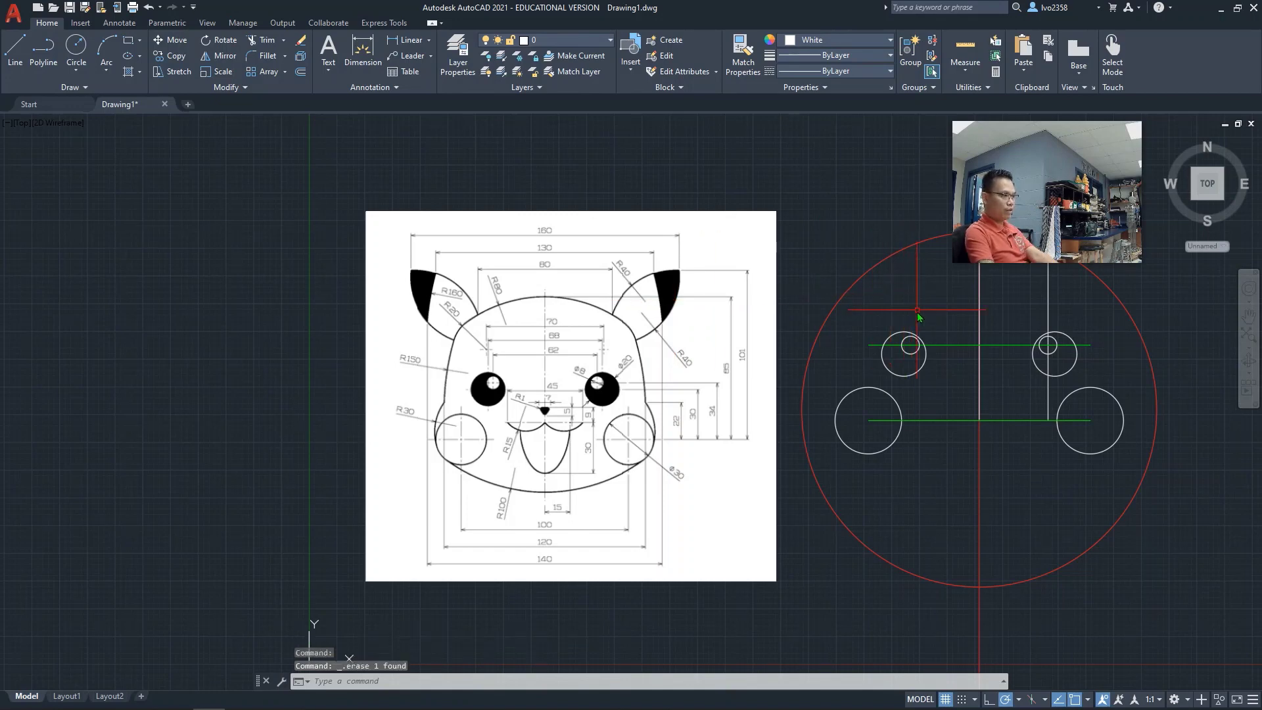
pyautogui.click(949, 348)
pyautogui.press('Delete')
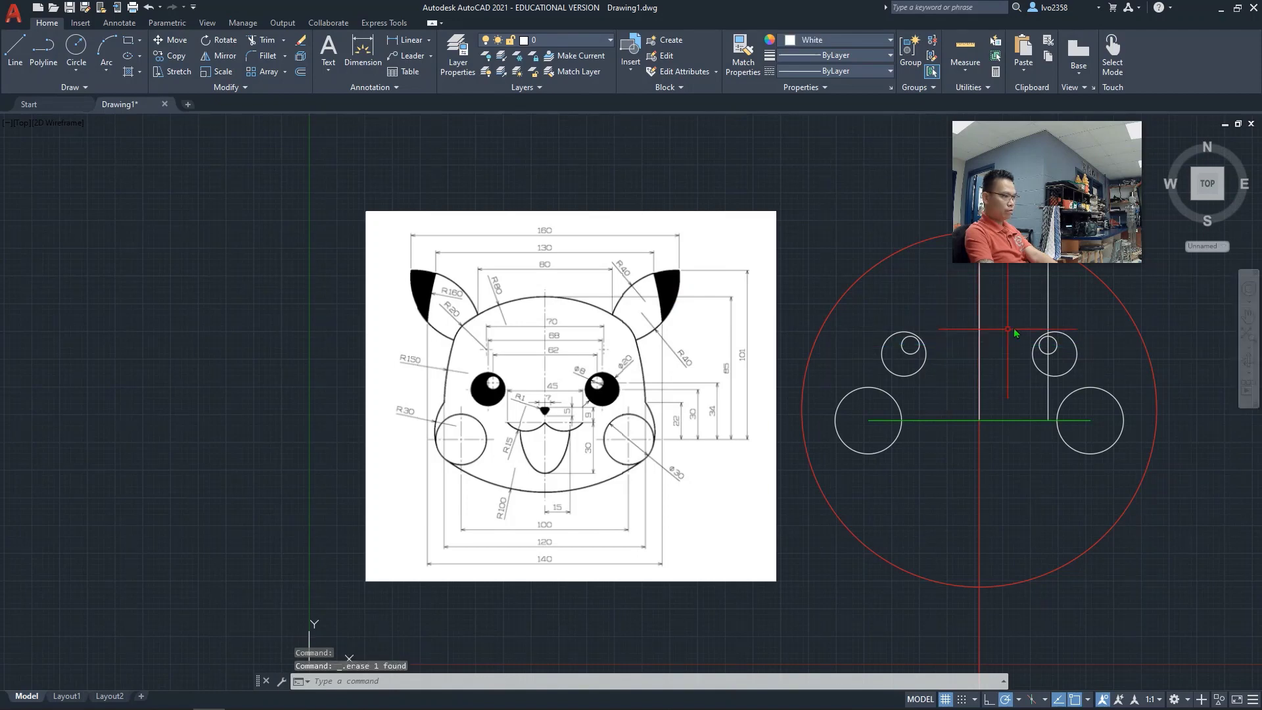
pyautogui.click(1049, 307)
pyautogui.press('Delete')
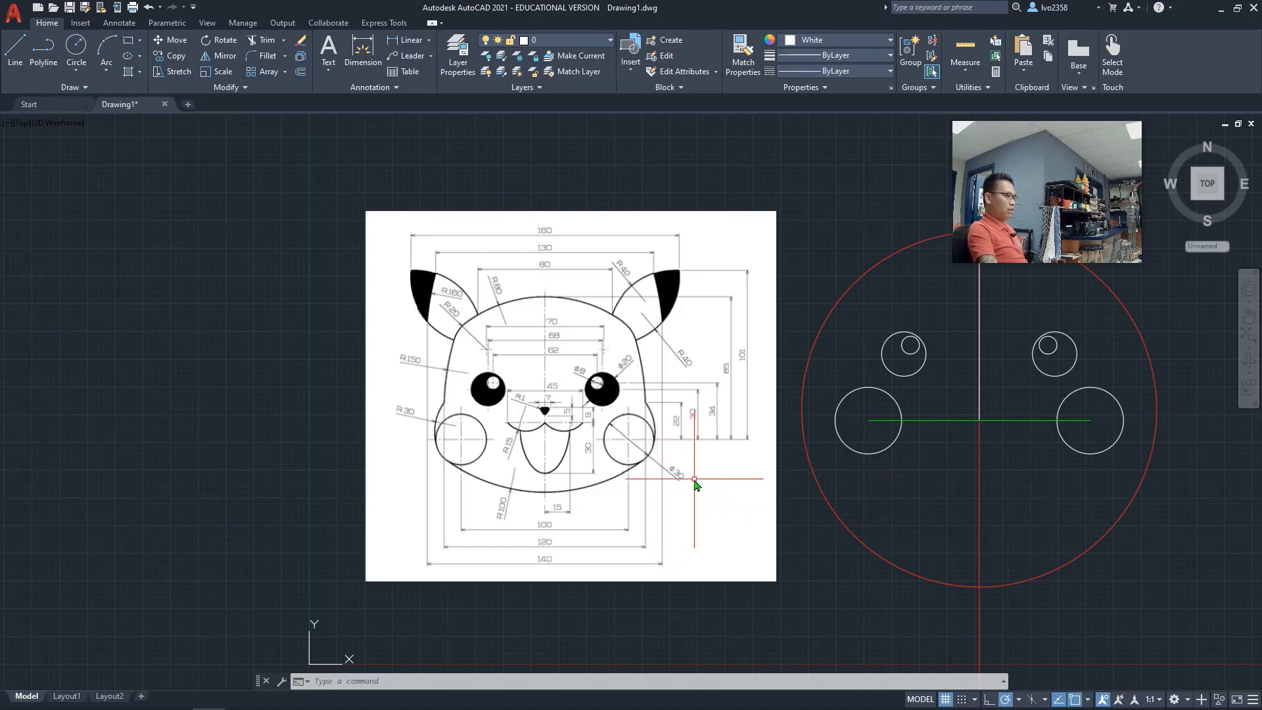
# Draw a white horizontal line on the reference image from the left eye's lowest point to the image's right edge.
pyautogui.scroll(5, 557, 401)
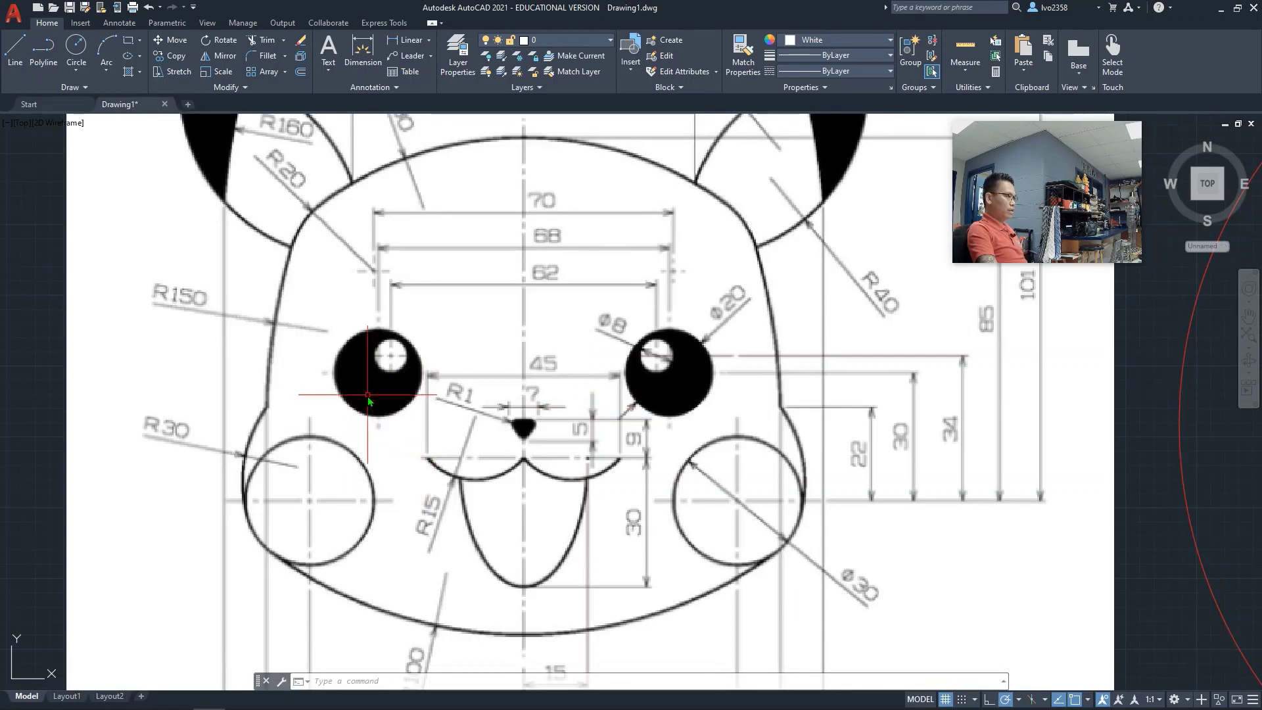
pyautogui.click(15, 48)
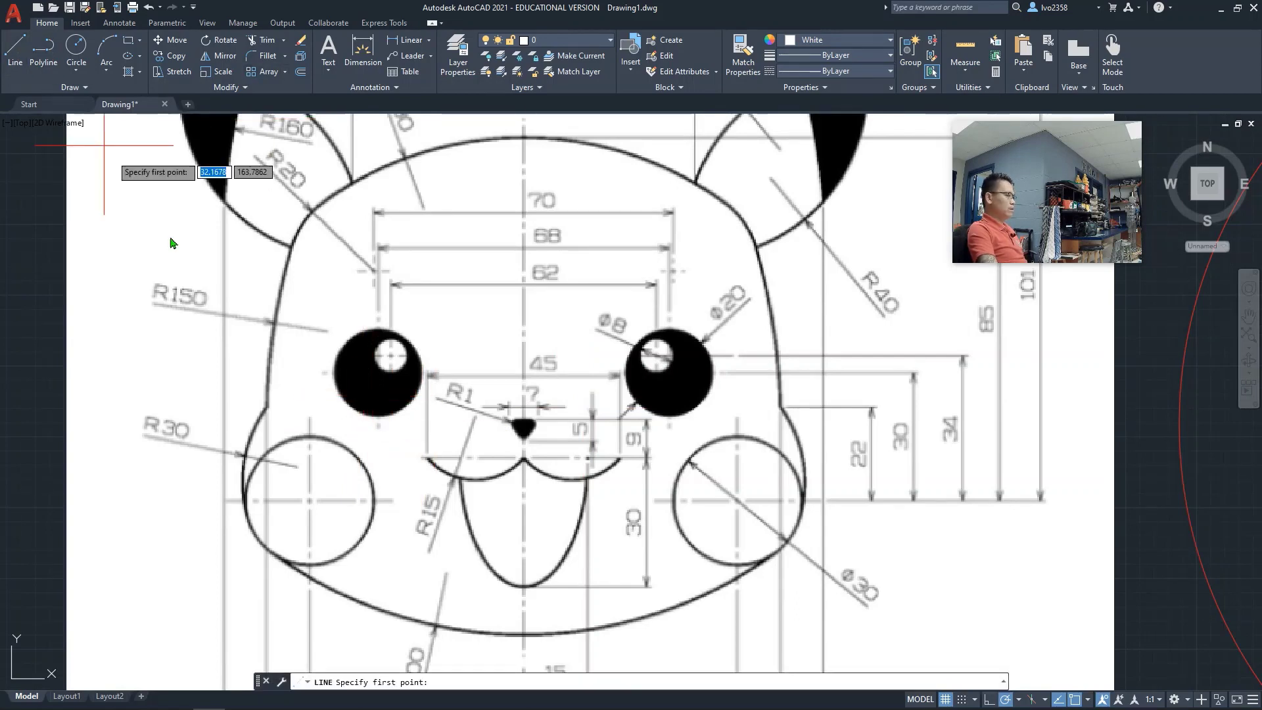
pyautogui.click(379, 416)
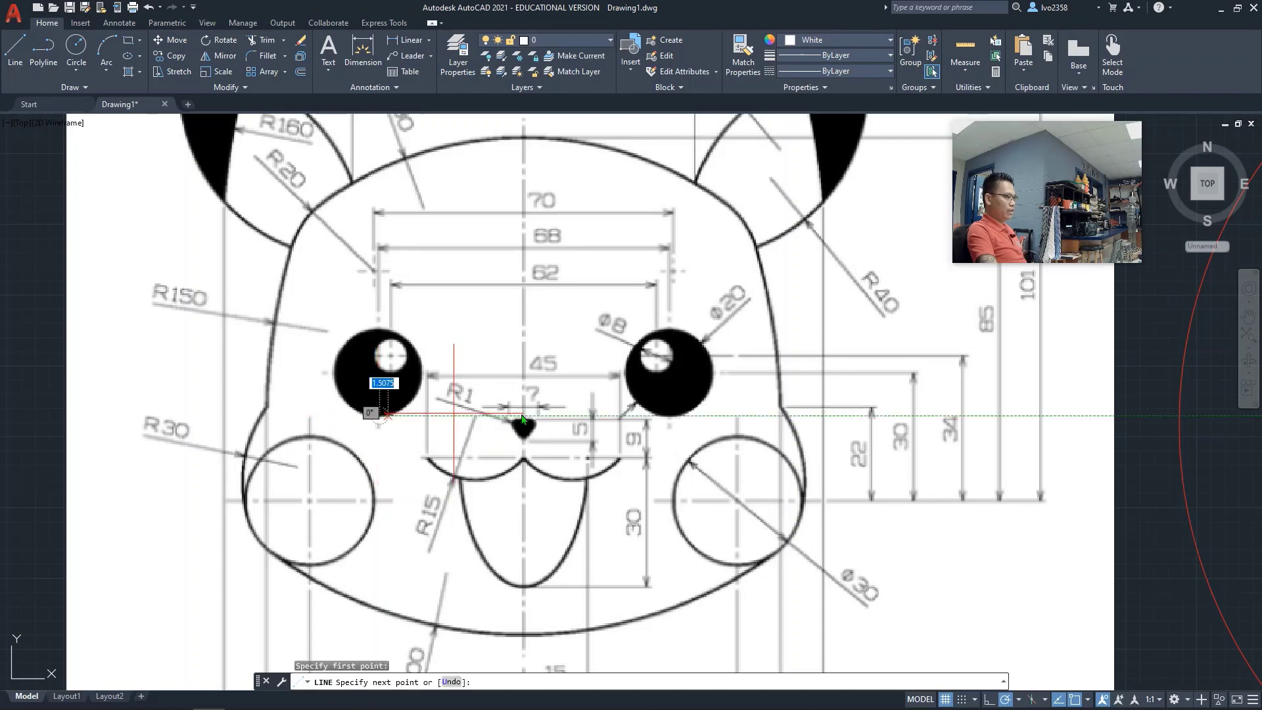
pyautogui.click(609, 416)
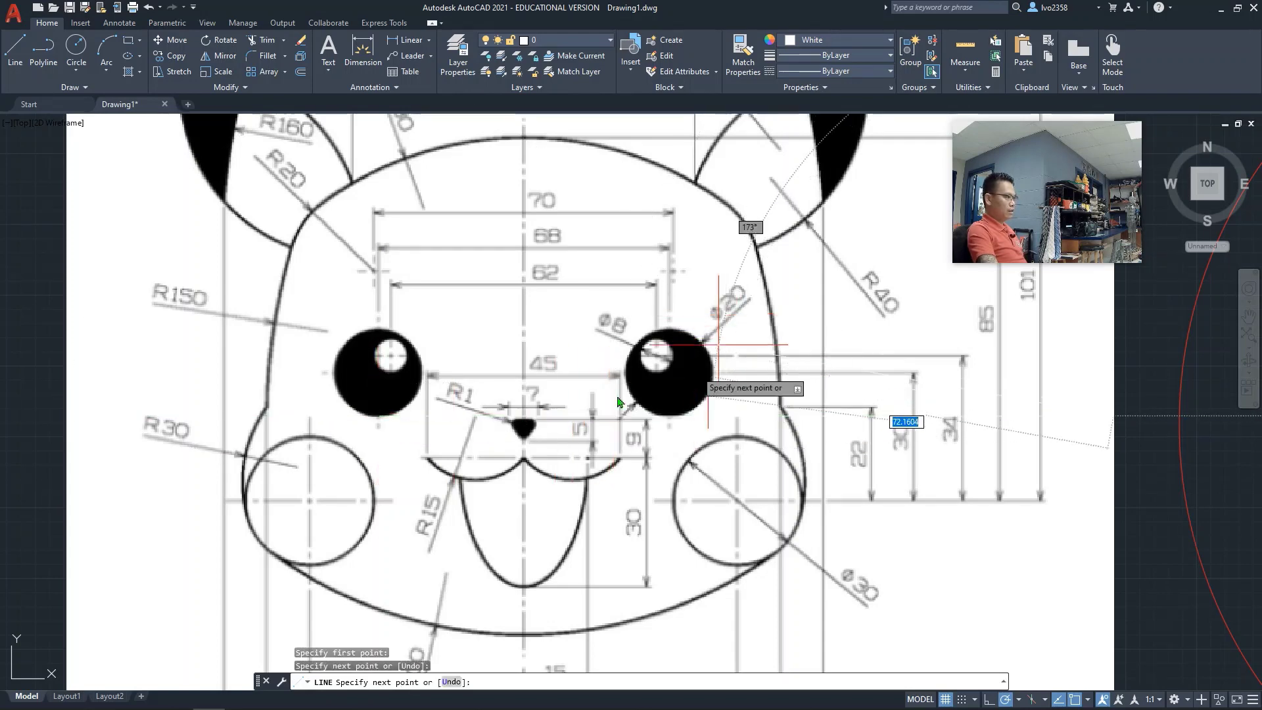
# Set the object colour to 237,31,36 and draw a horizontal line between the lowest points of the reference image's two eyes.
pyautogui.click(849, 42)
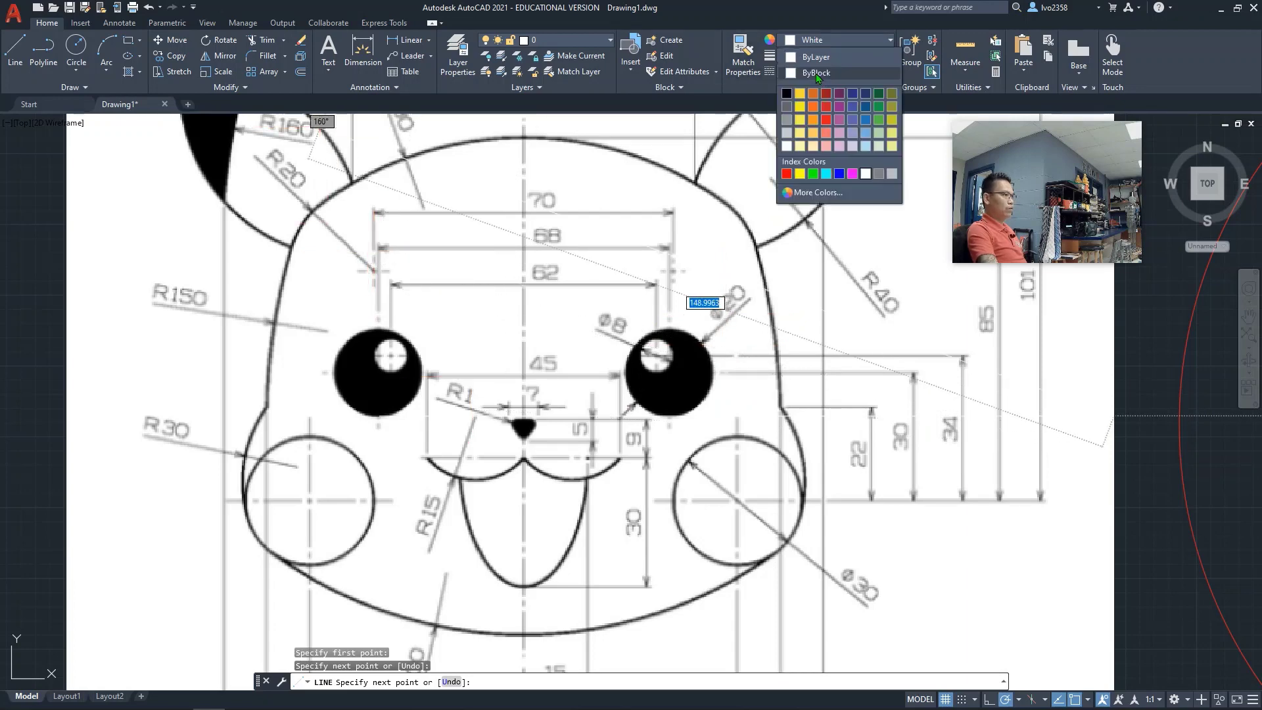
pyautogui.click(826, 120)
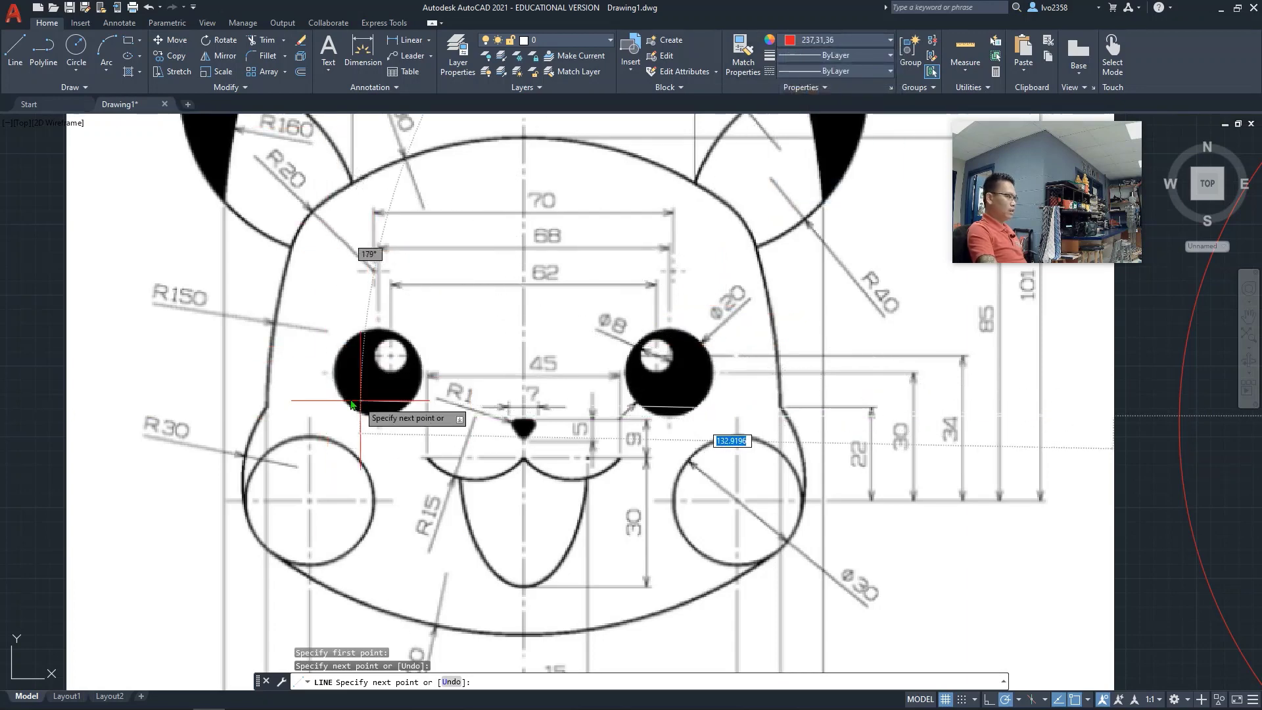
pyautogui.press('Escape')
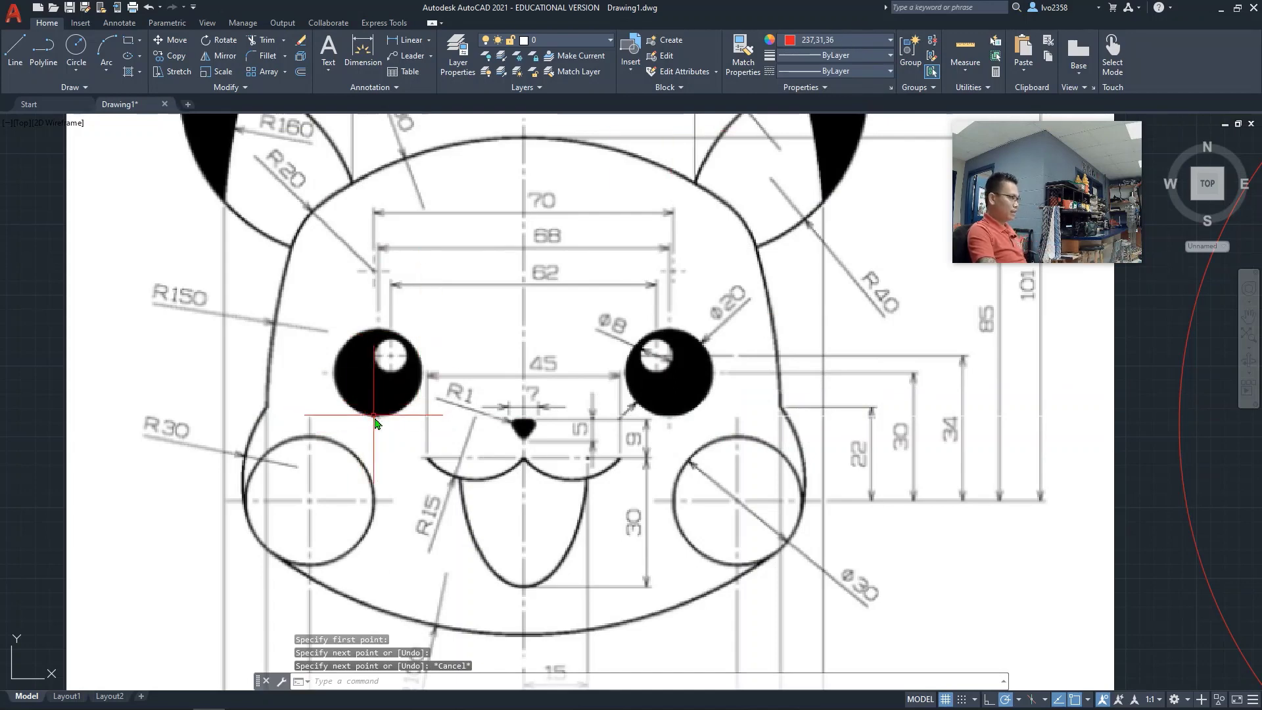
pyautogui.click(15, 49)
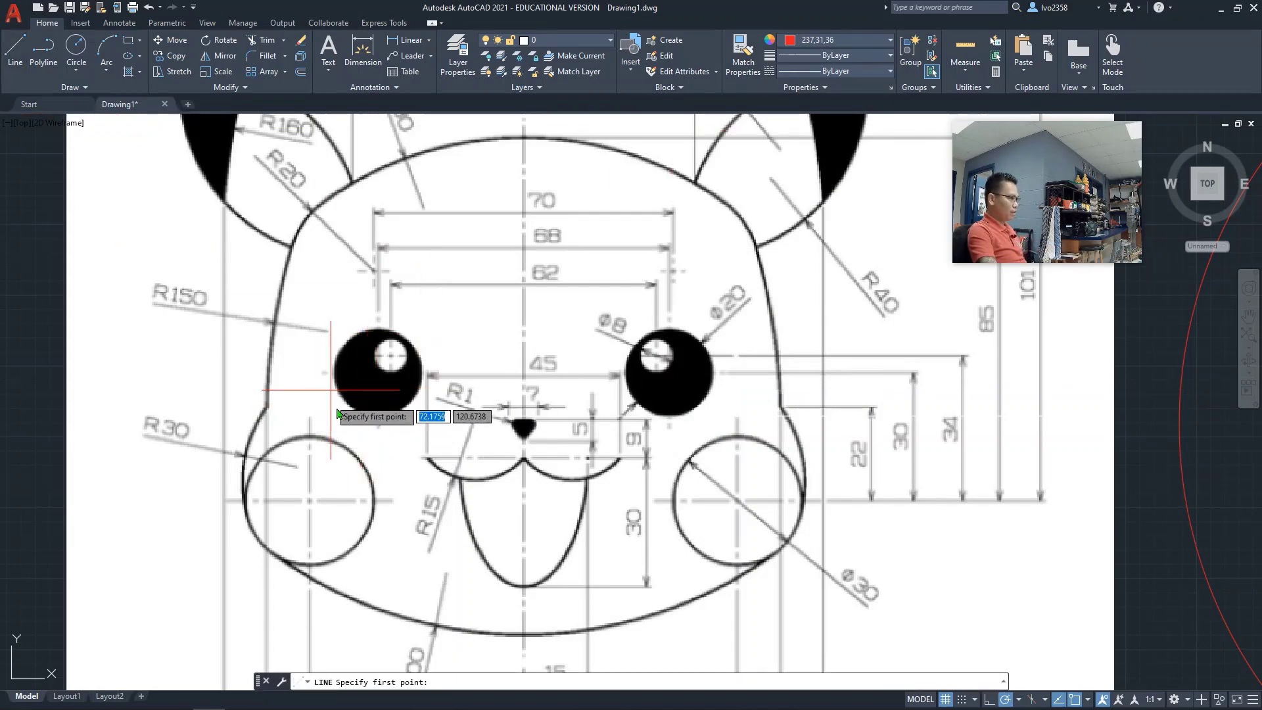
pyautogui.click(380, 418)
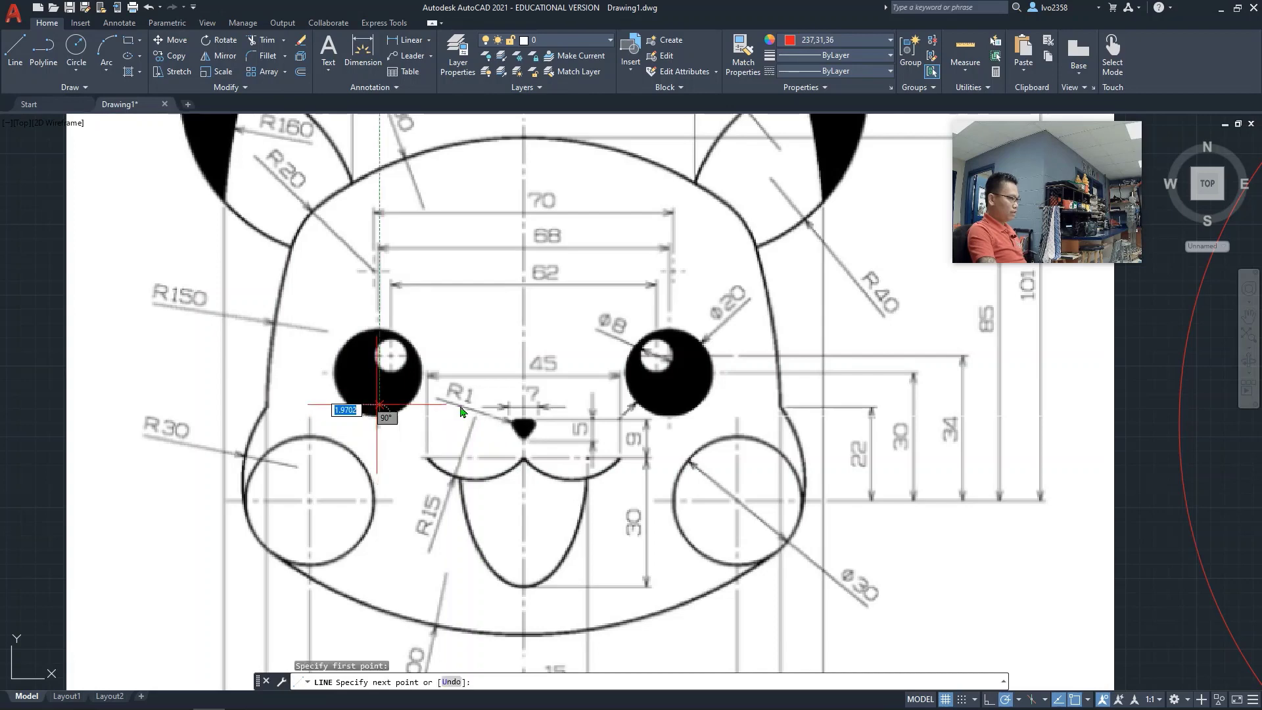
pyautogui.click(674, 415)
pyautogui.press('Escape')
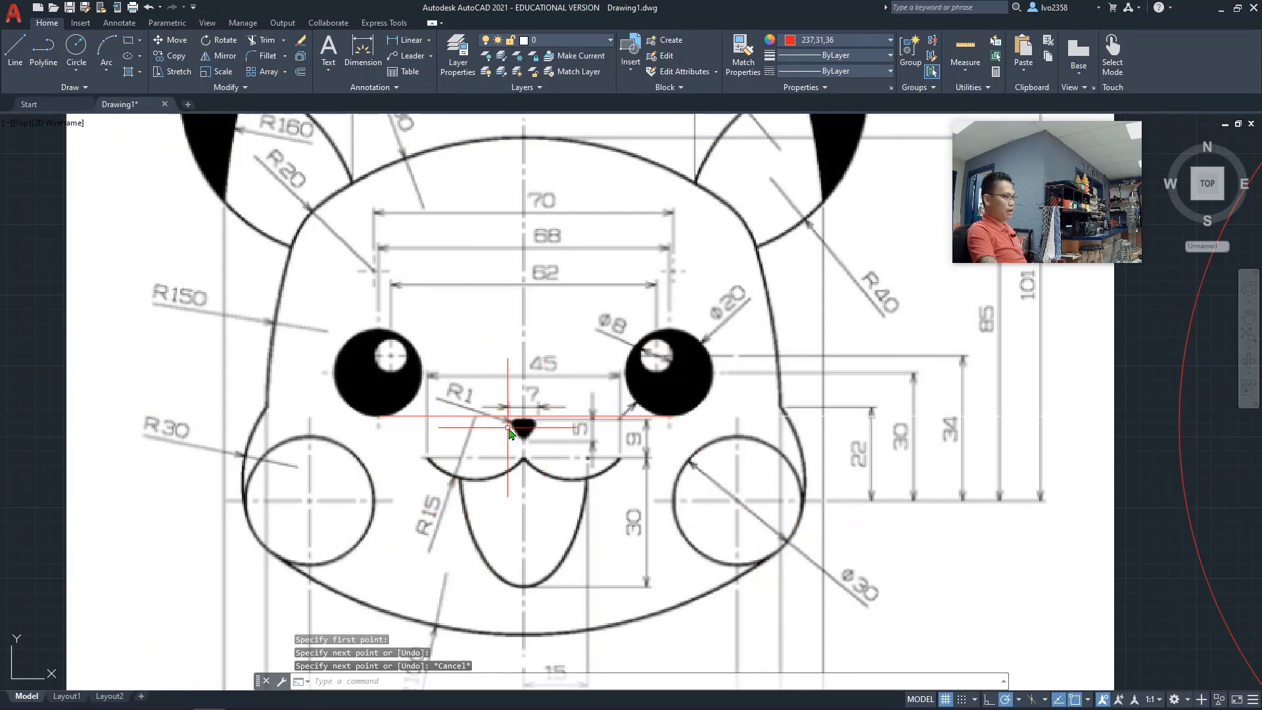
# Set the object colour to 248,215,49 and try to start a line at the lowest point of the drawn left eye.
pyautogui.scroll(-2, 578, 483)
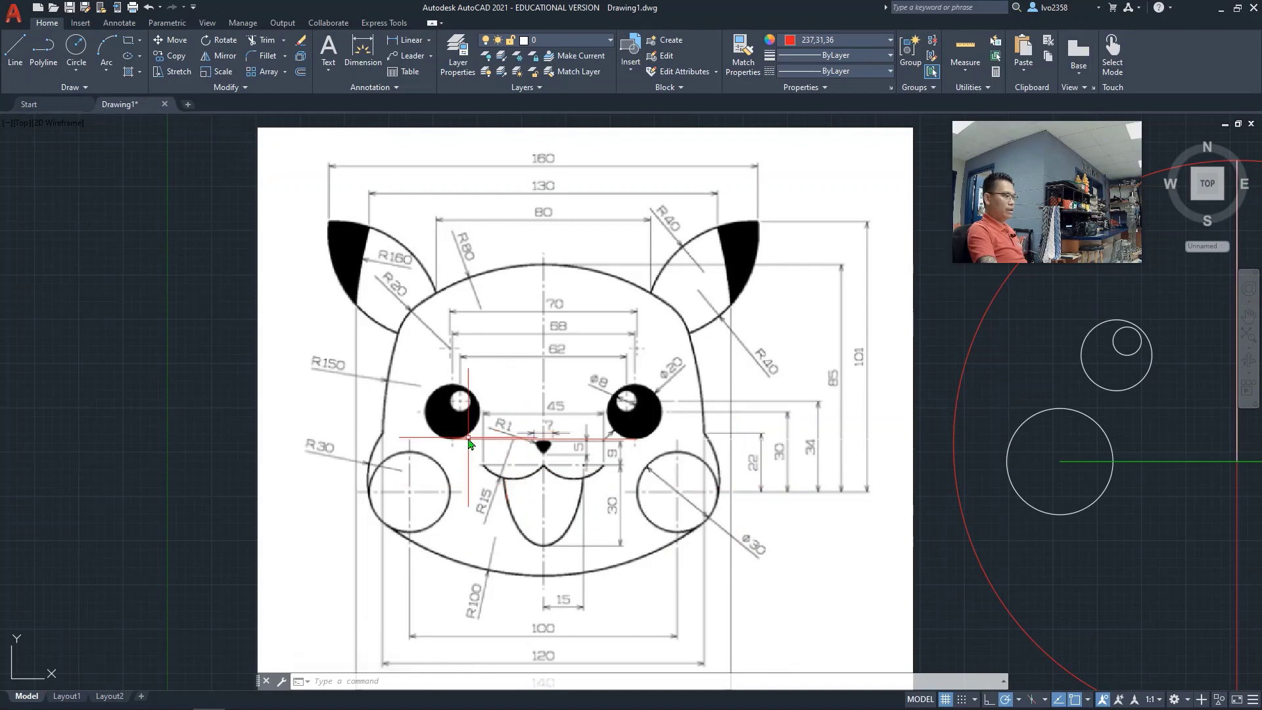
pyautogui.moveTo(861, 458); pyautogui.dragTo(252, 451, button='middle')
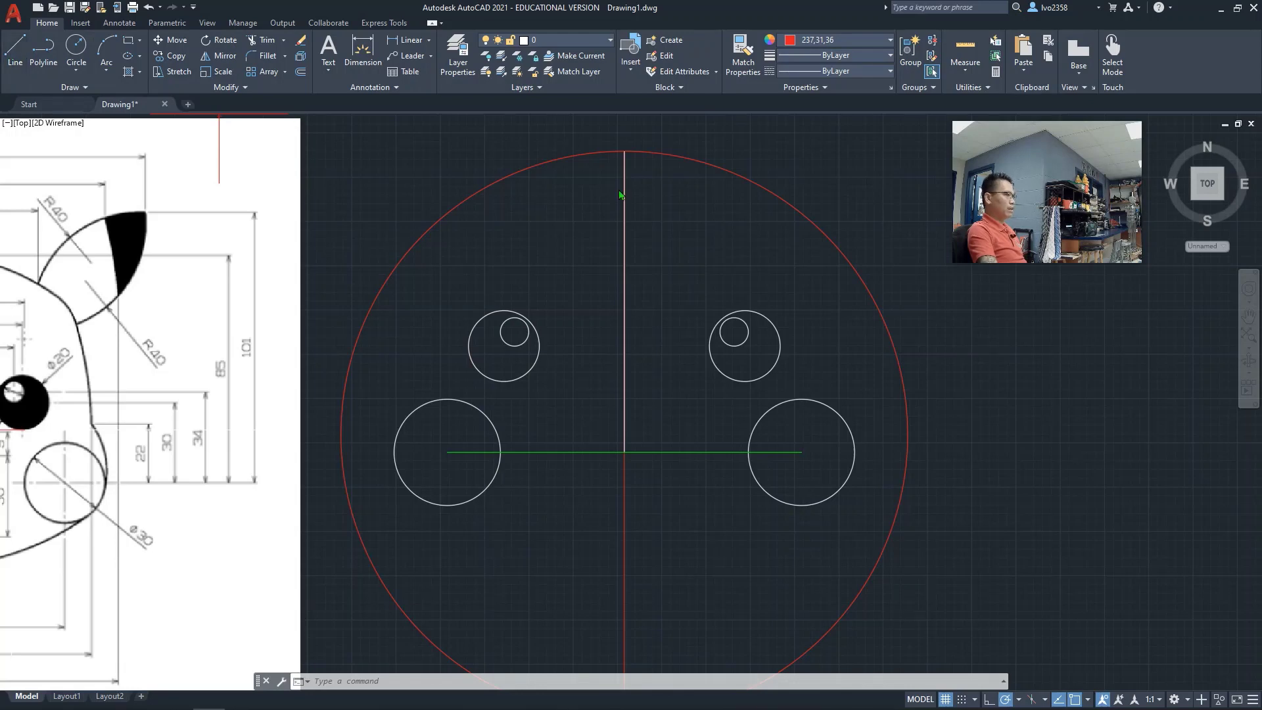
pyautogui.write('l')
pyautogui.press('Return')
pyautogui.click(890, 40)
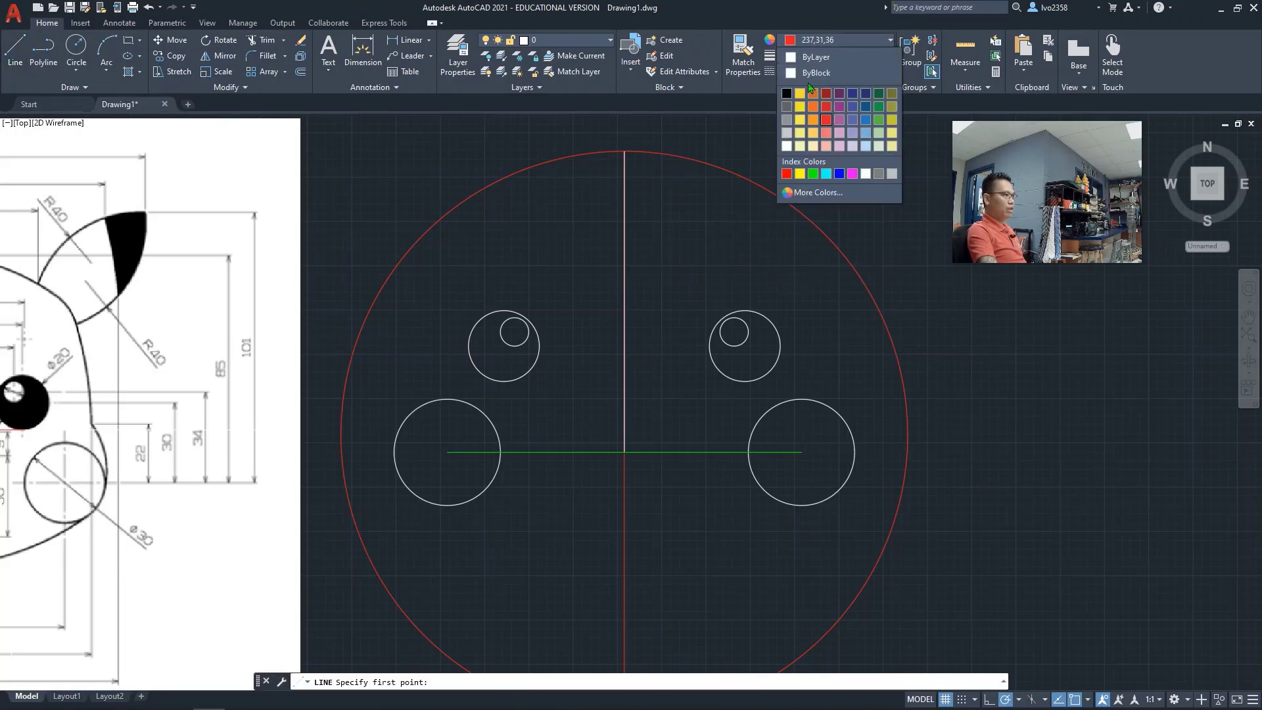
pyautogui.click(801, 96)
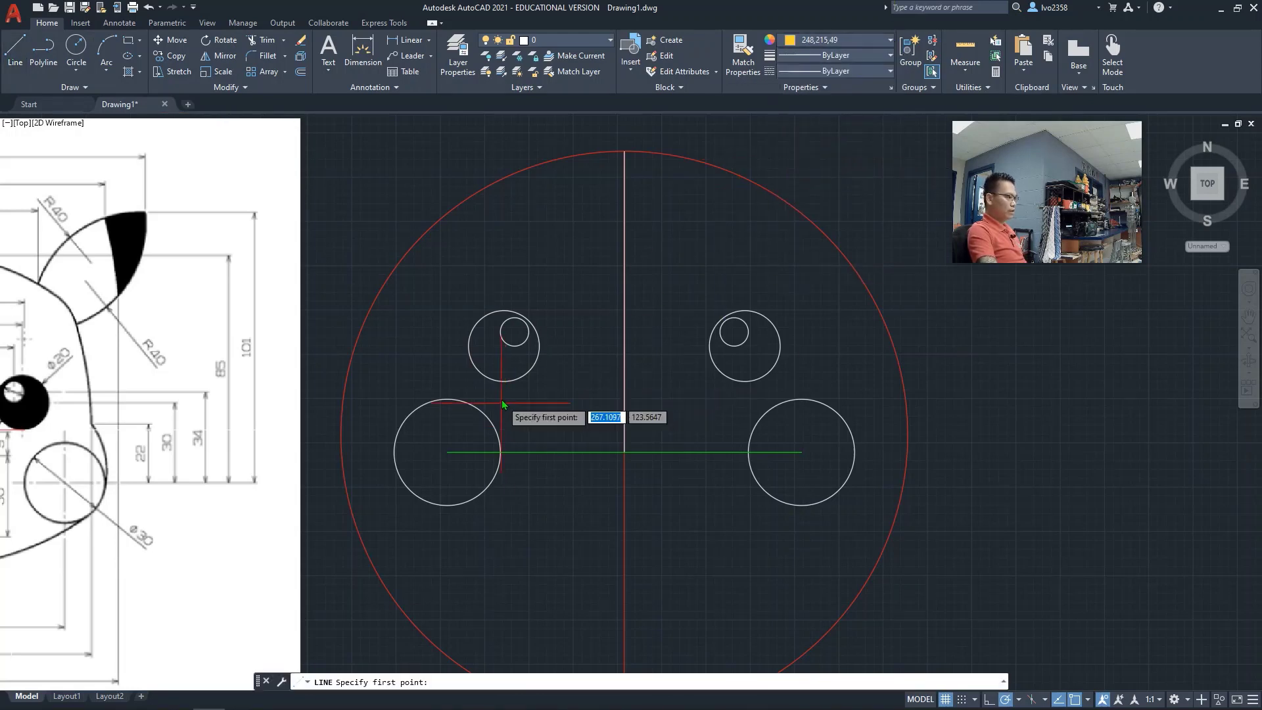
pyautogui.click(24, 429)
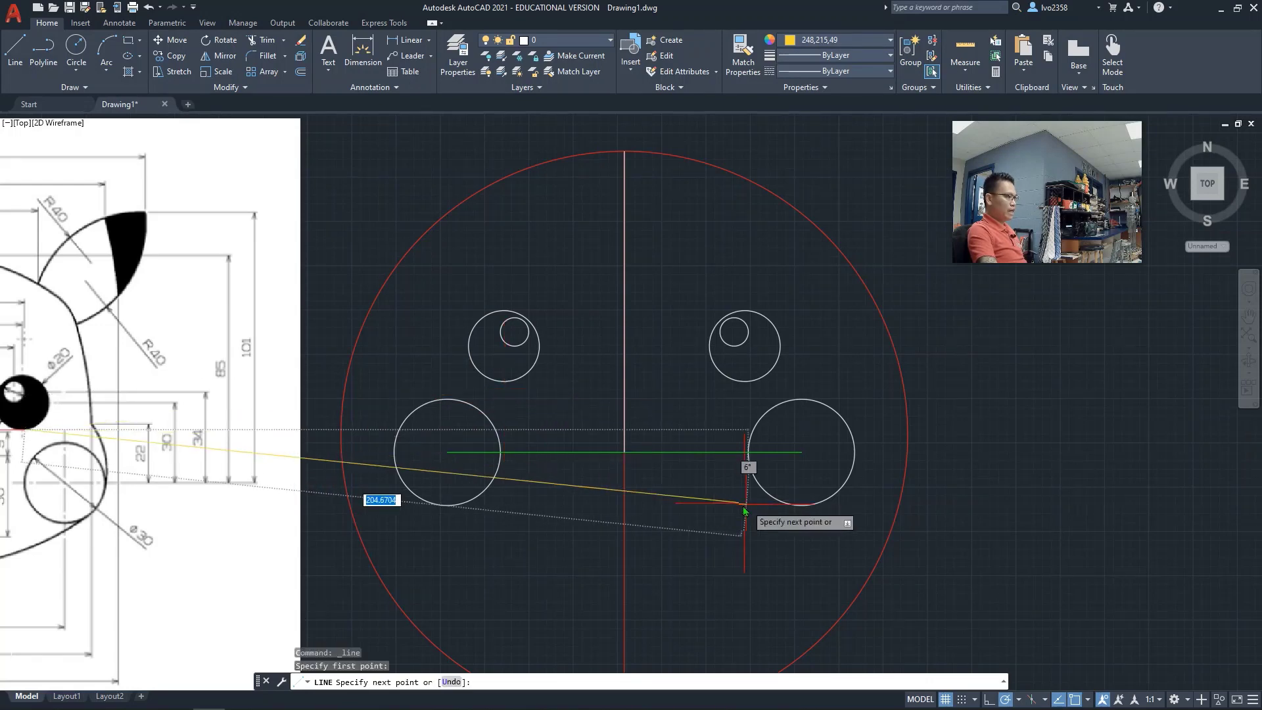
pyautogui.press('Escape')
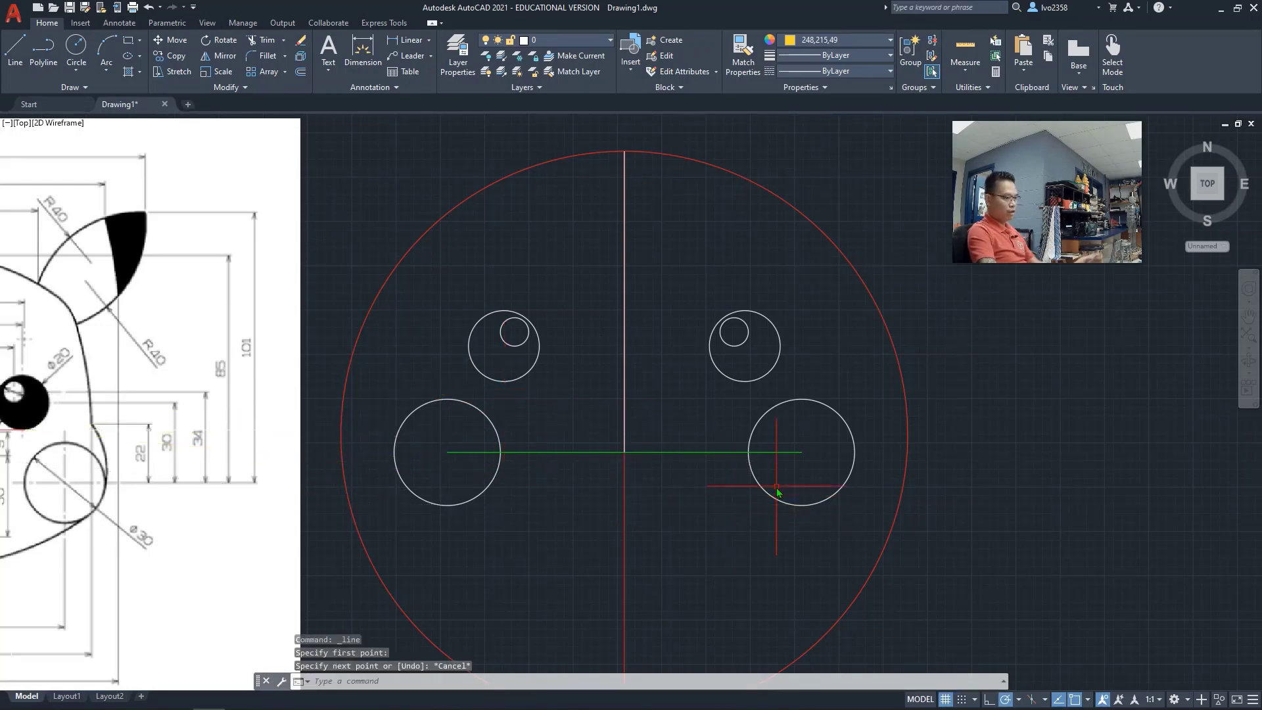
# Check the available drafting aids, the polar tracking angles and the enabled object snap modes.
pyautogui.rightClick(1050, 511)
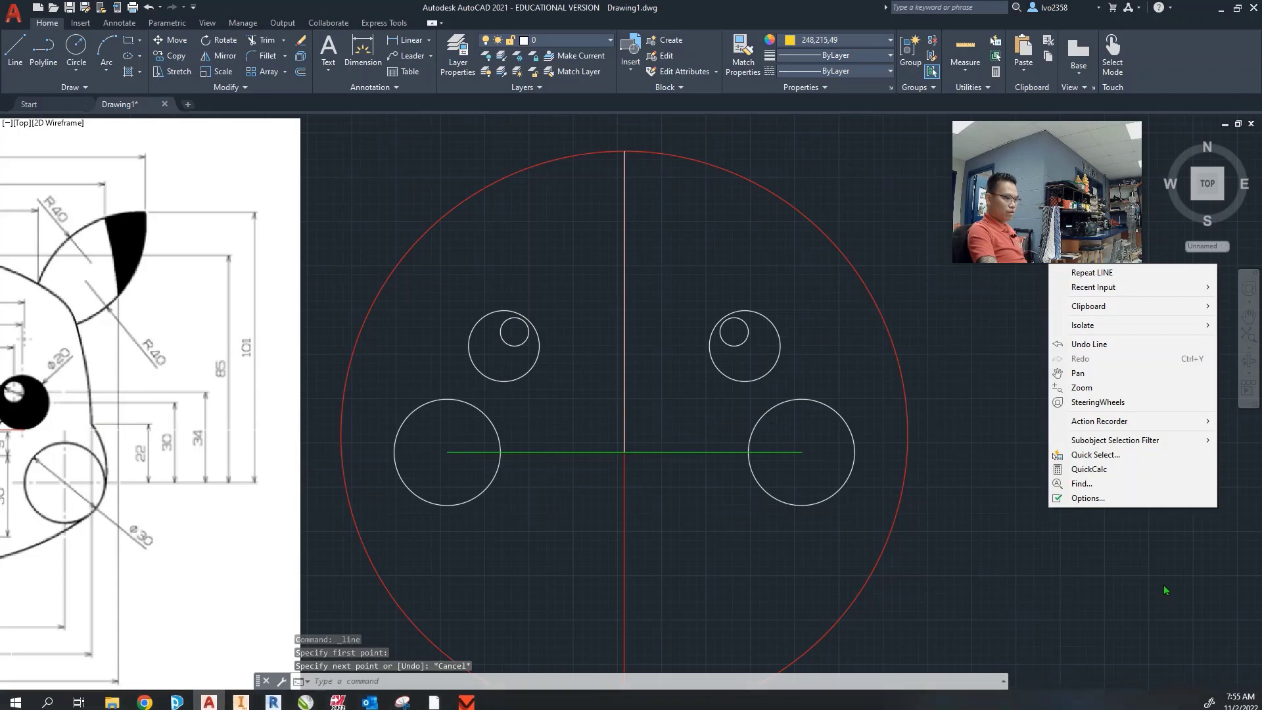
pyautogui.click(1252, 699)
pyautogui.click(1253, 699)
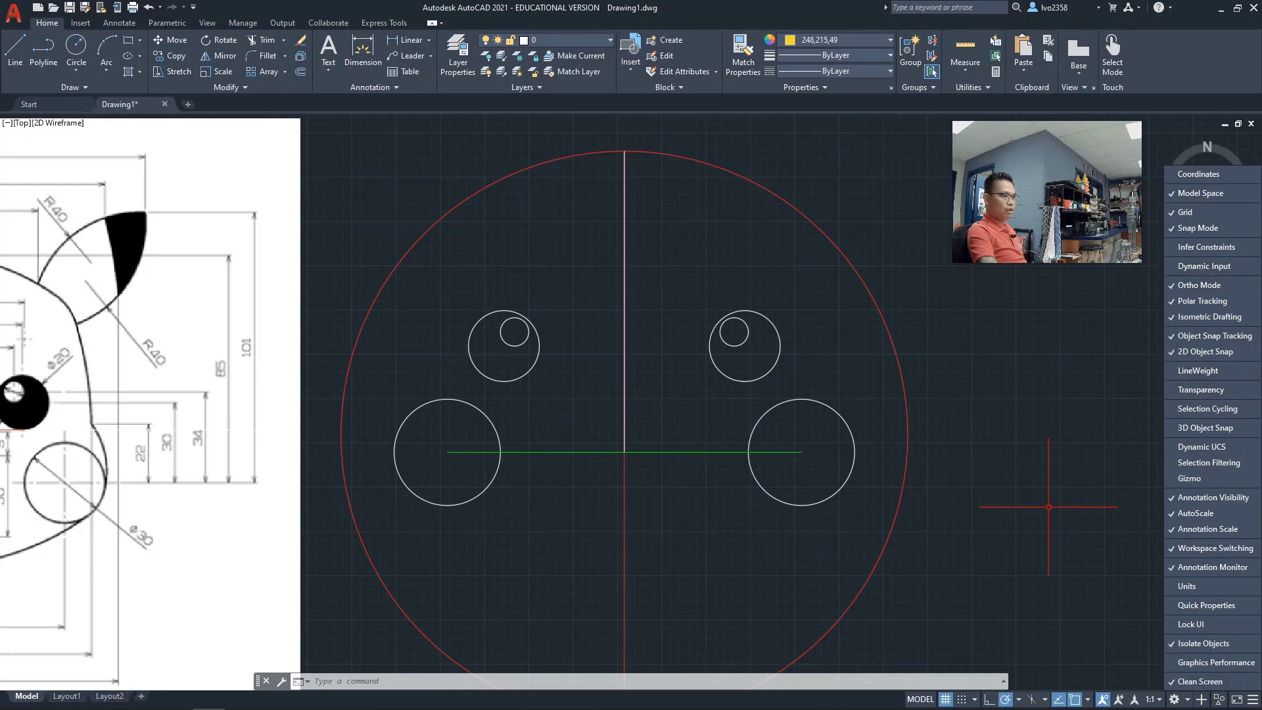
pyautogui.click(1018, 701)
pyautogui.click(1019, 701)
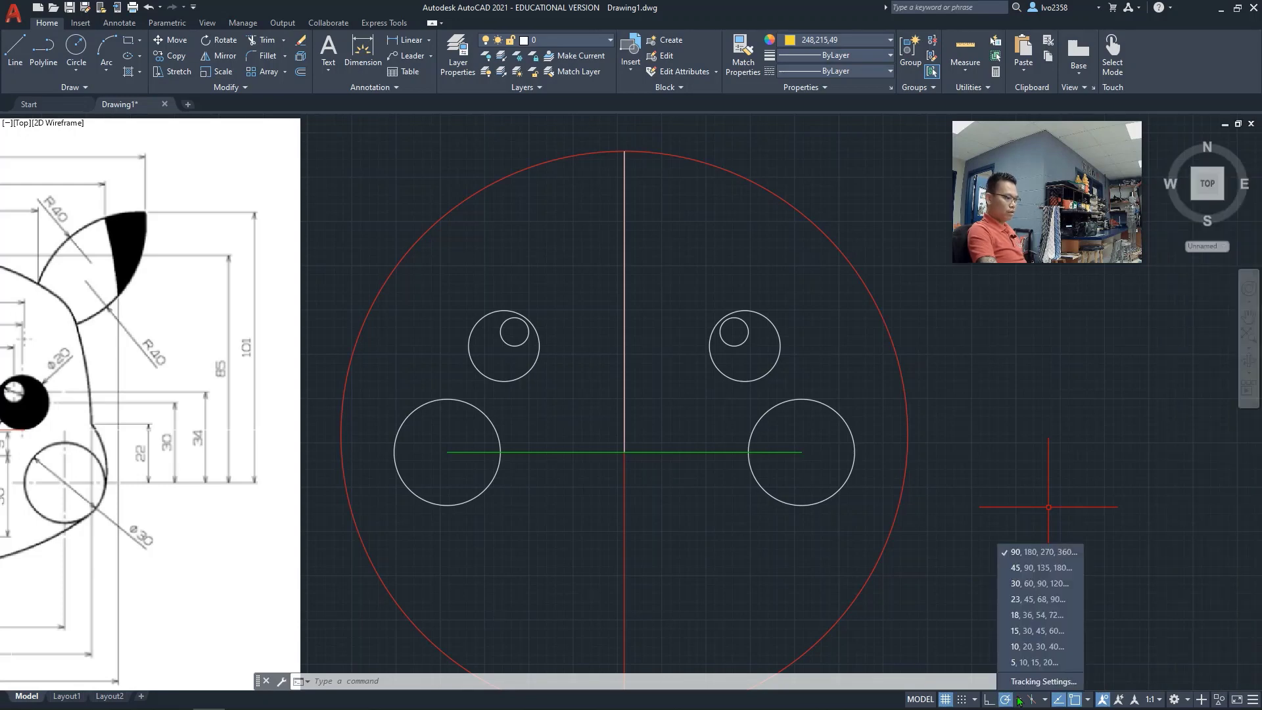
pyautogui.click(1087, 701)
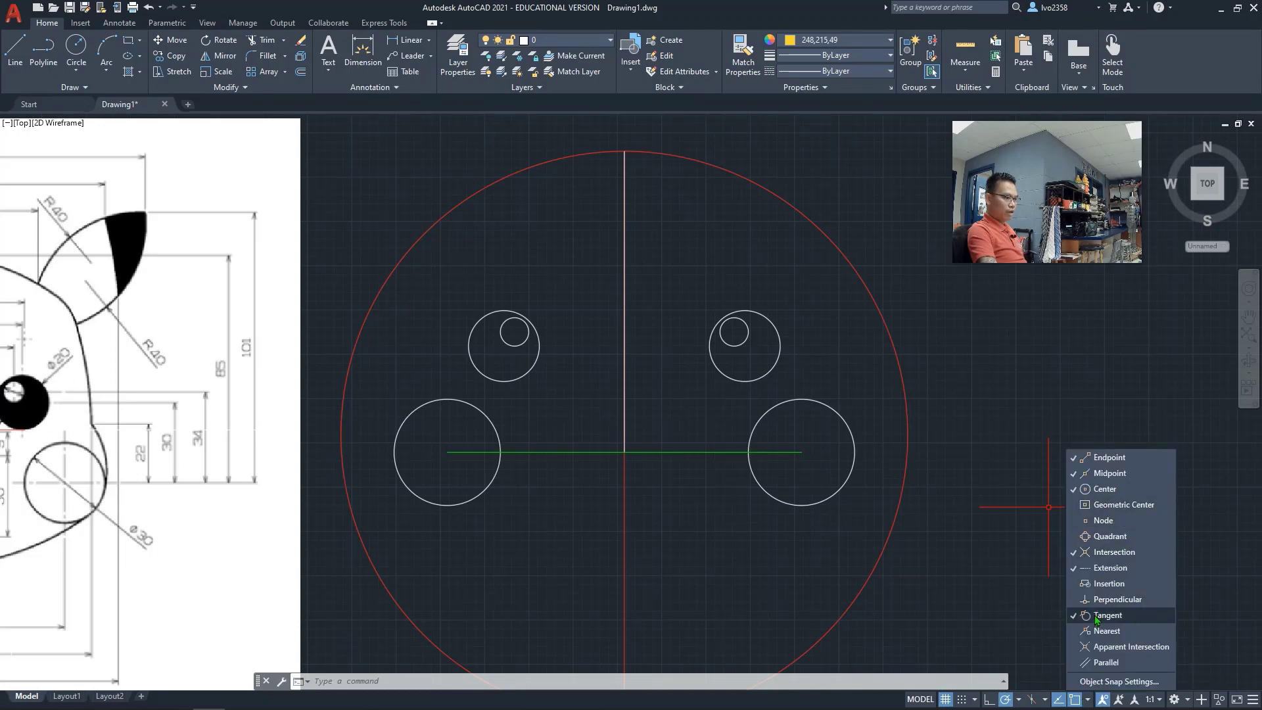
pyautogui.click(1017, 440)
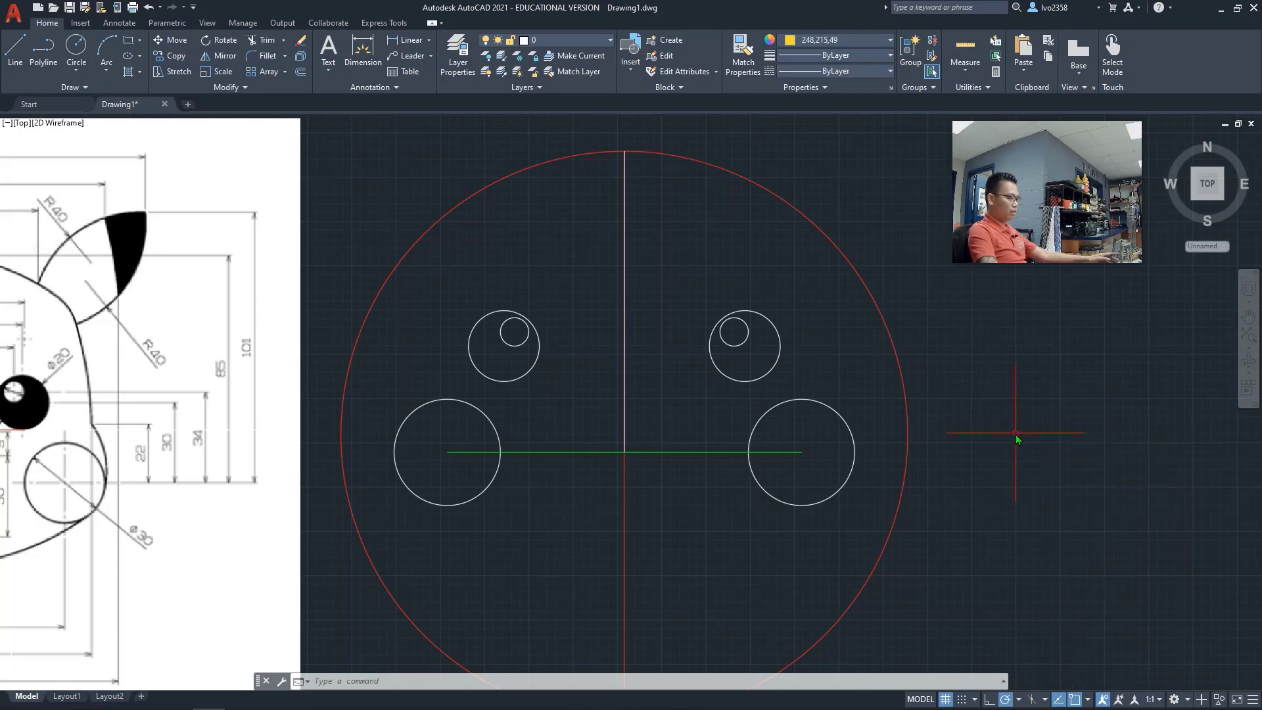
pyautogui.click(13, 50)
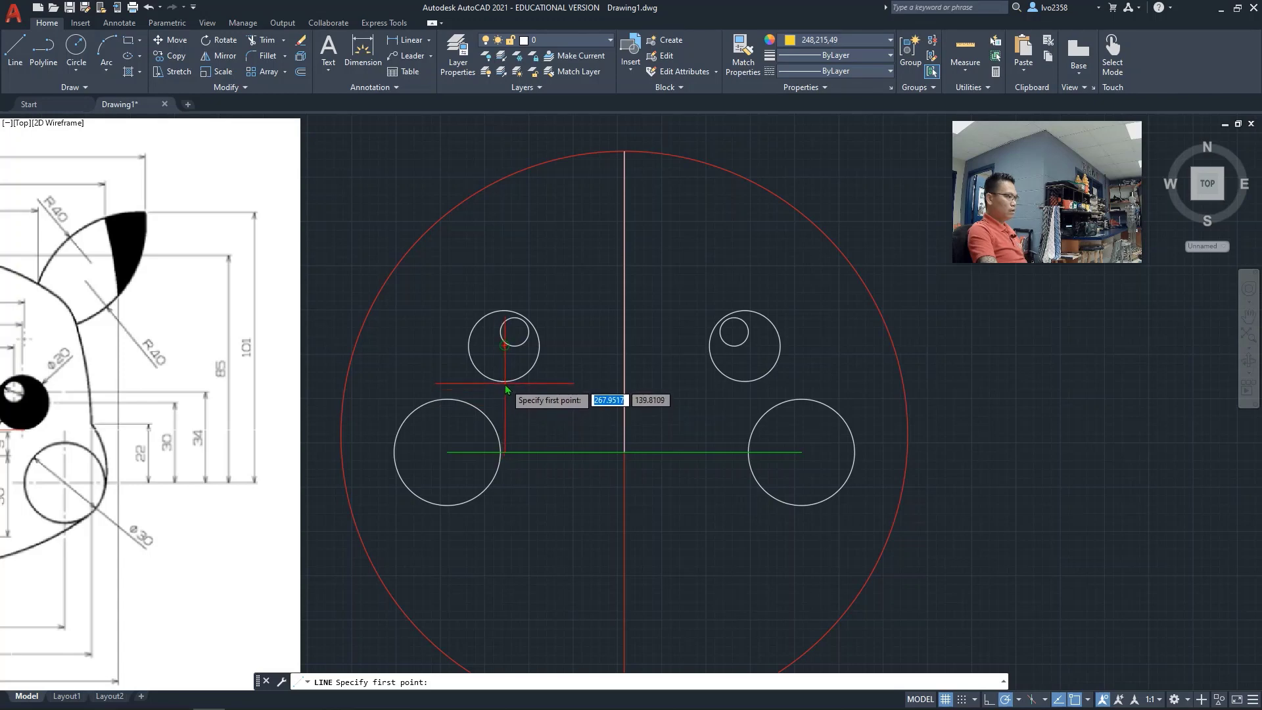
pyautogui.click(23, 429)
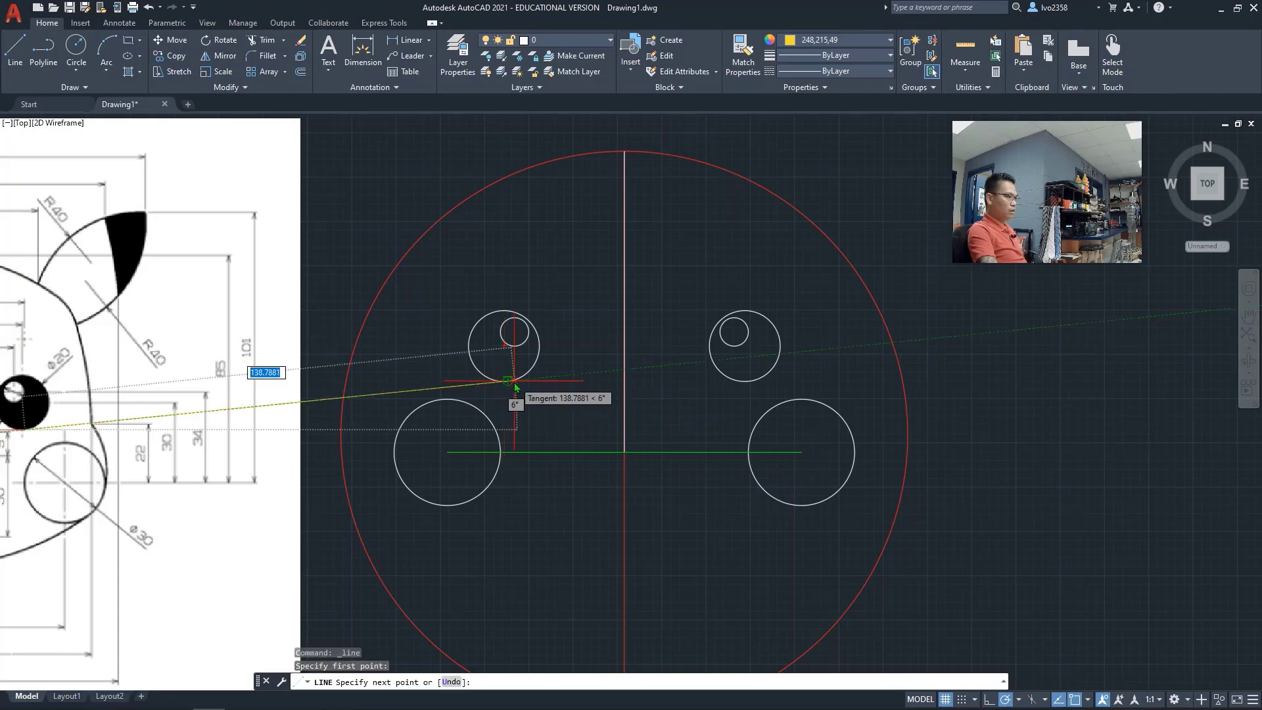
pyautogui.press('Escape')
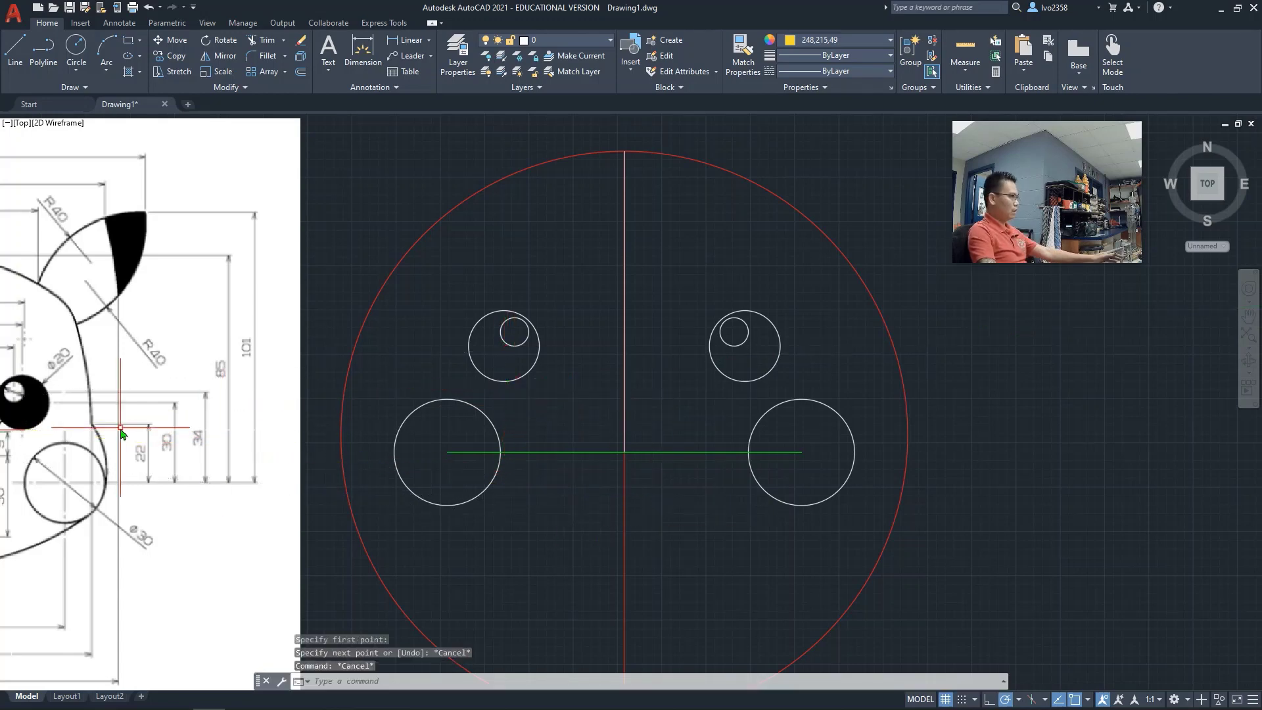
# Erase the red horizontal line under the eyes on the reference image.
pyautogui.click(22, 431)
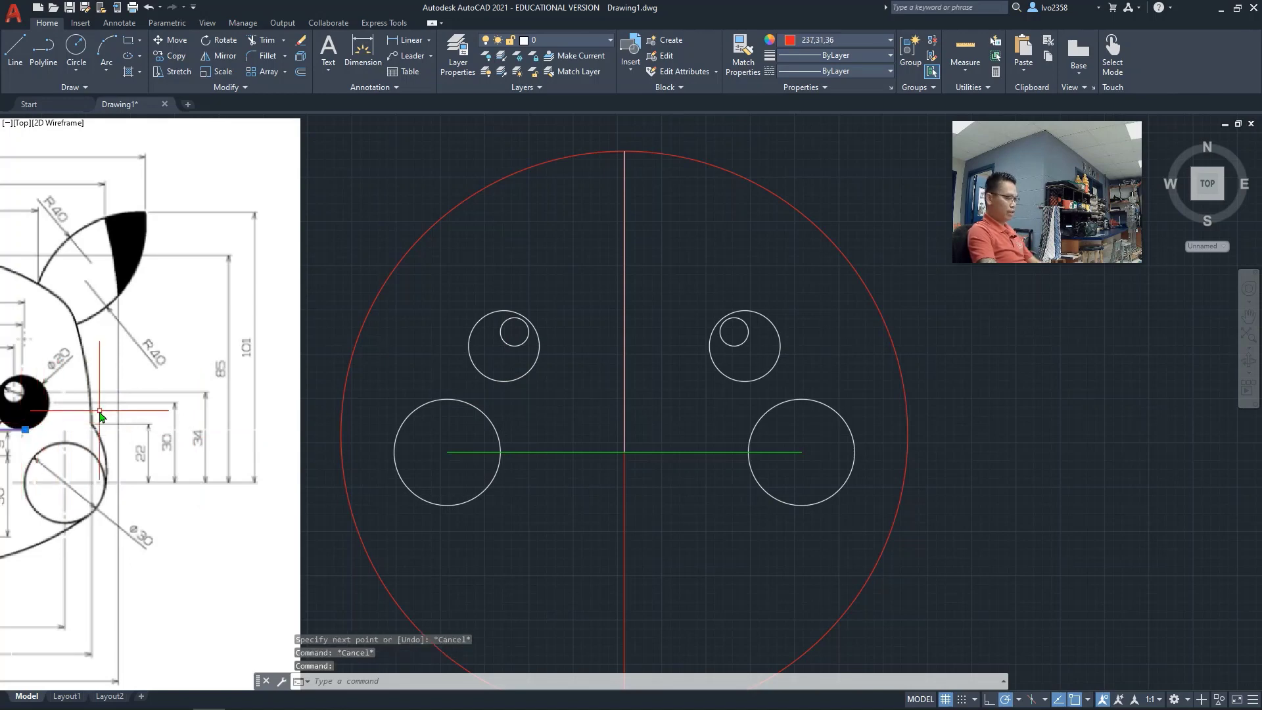
pyautogui.press('Delete')
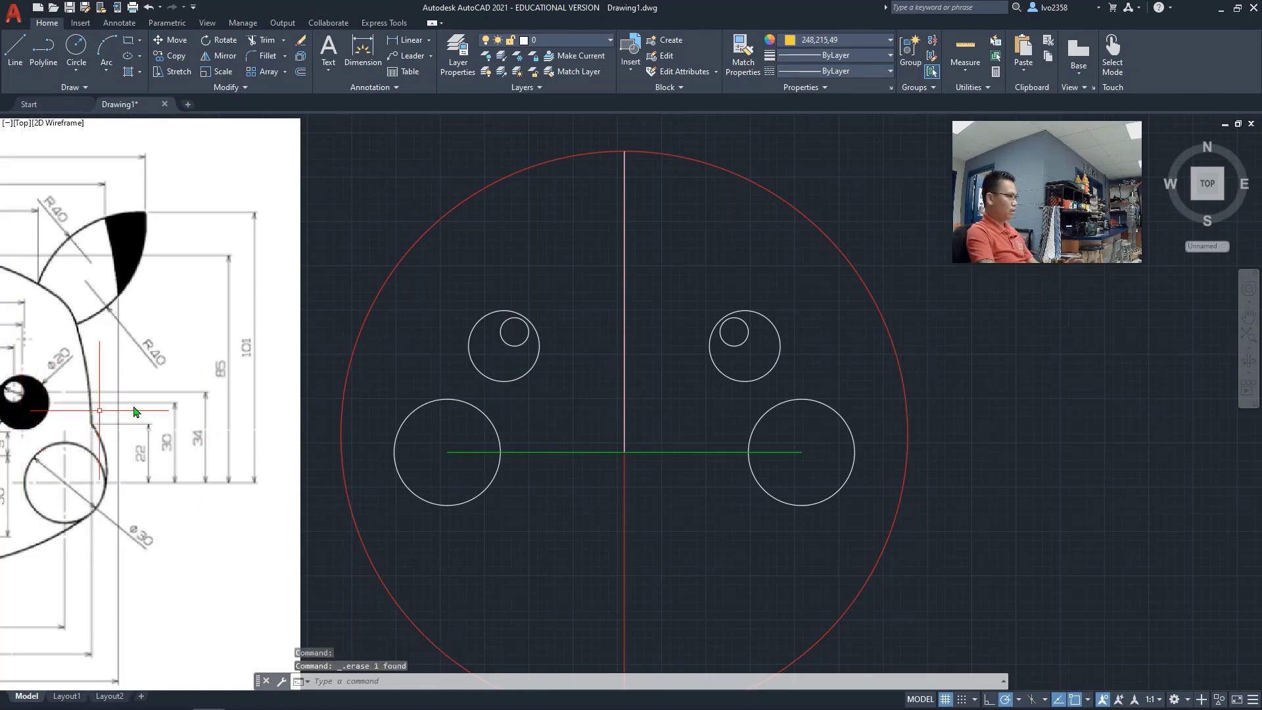
pyautogui.click(15, 43)
pyautogui.press('Return')
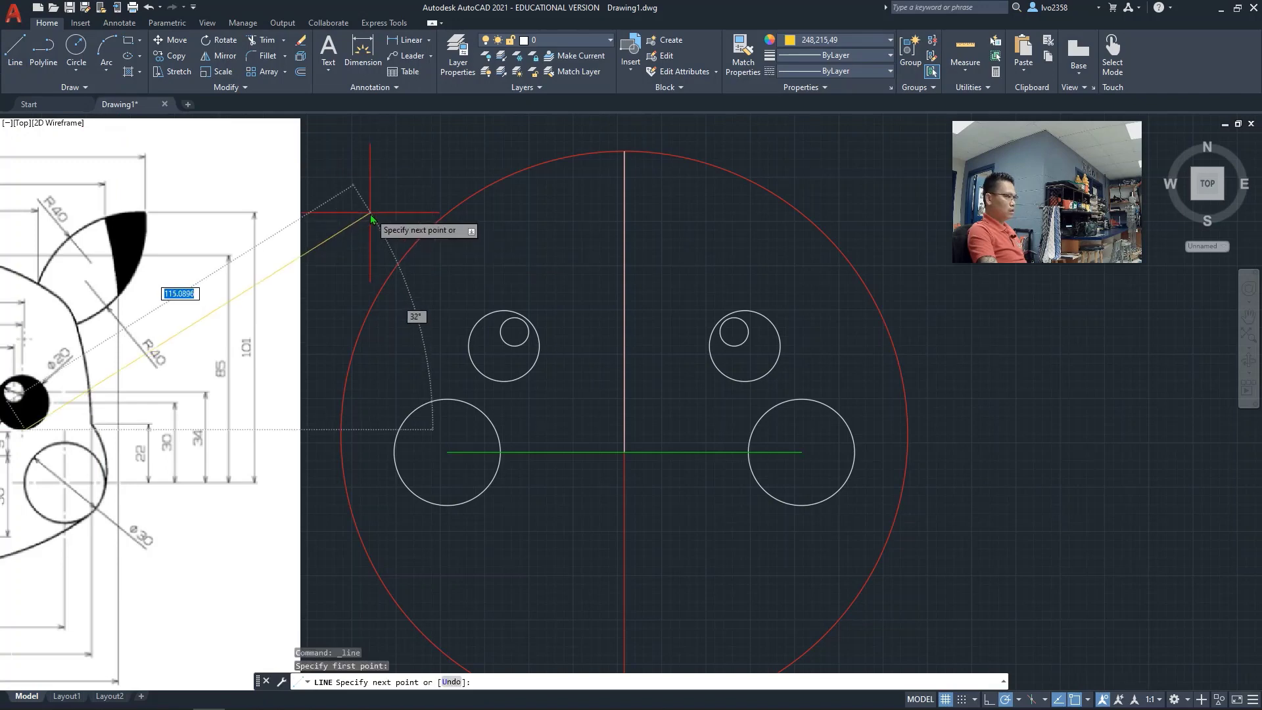
pyautogui.press('Escape')
pyautogui.press('Escape')
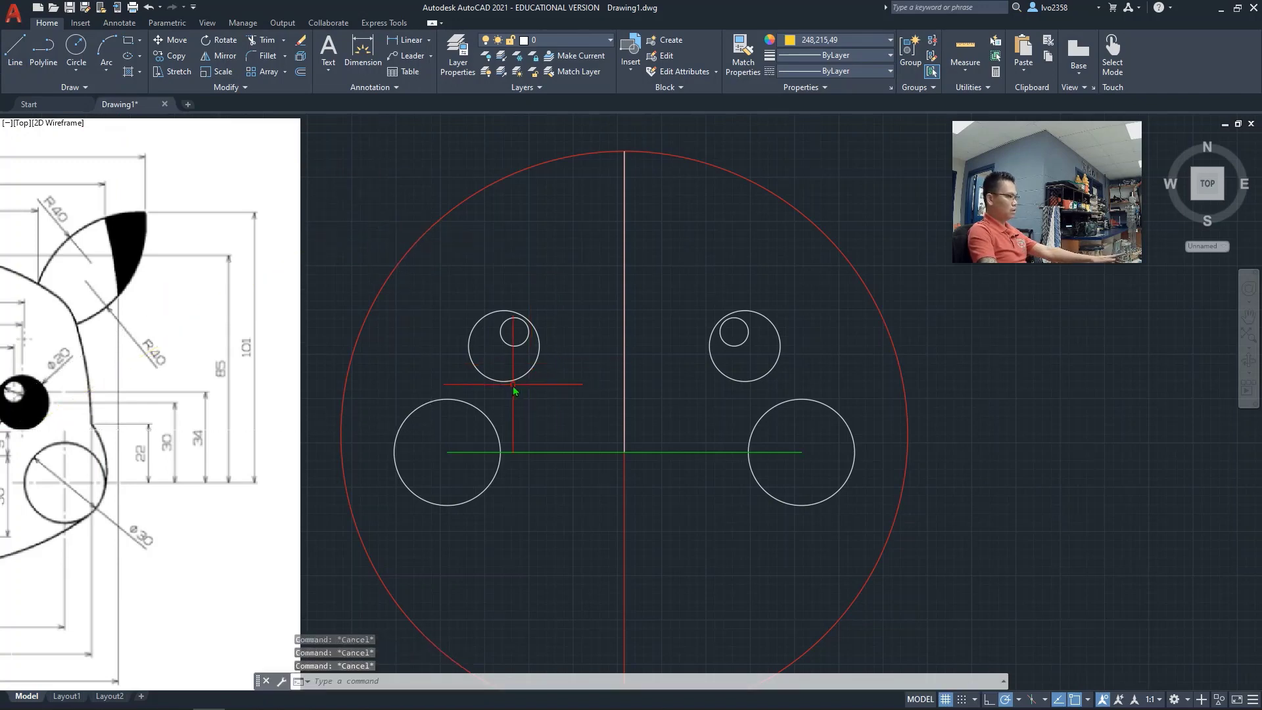
# Erase the white horizontal line that runs under the eyes to the reference image's right edge.
pyautogui.click(13, 430)
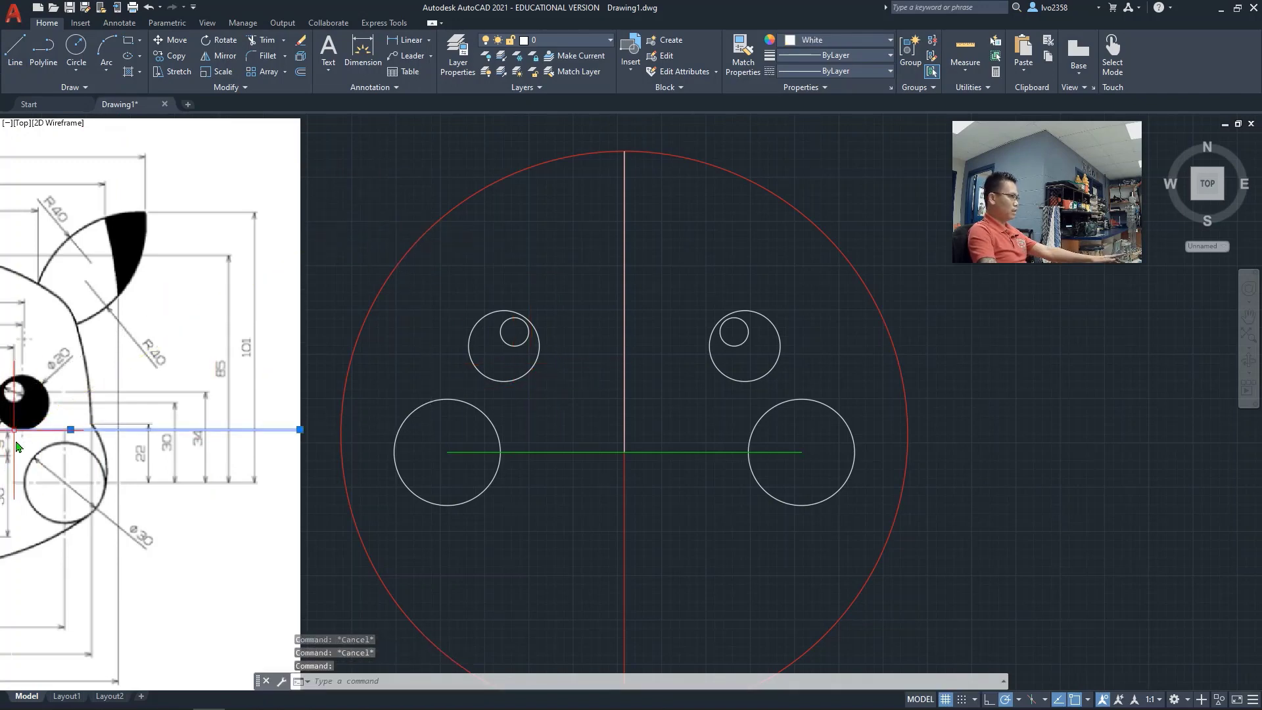
pyautogui.press('Delete')
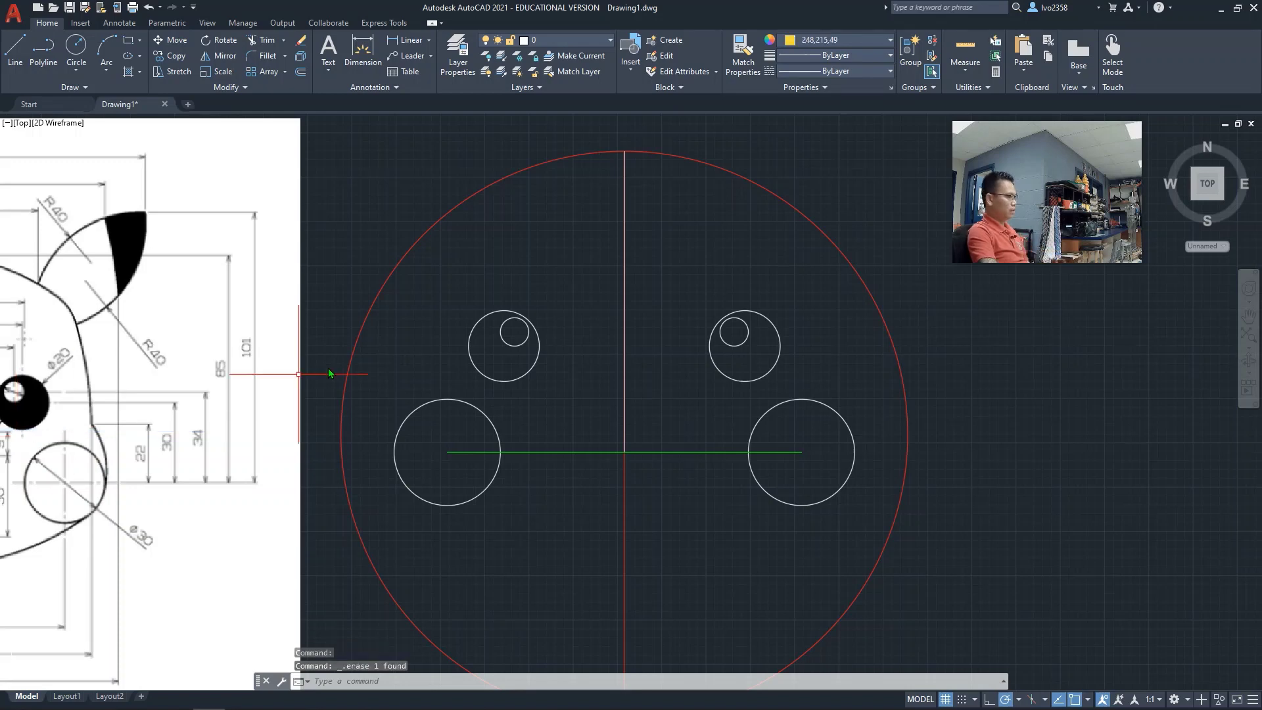
pyautogui.click(14, 50)
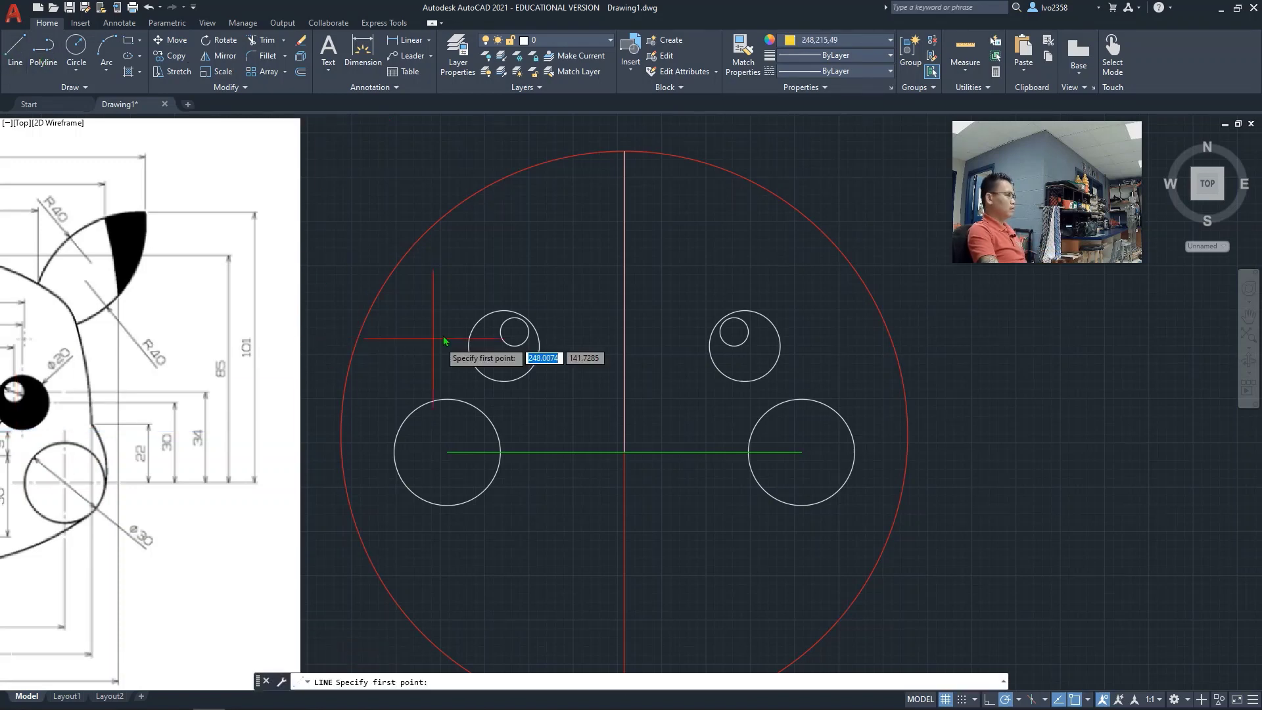
pyautogui.click(498, 390)
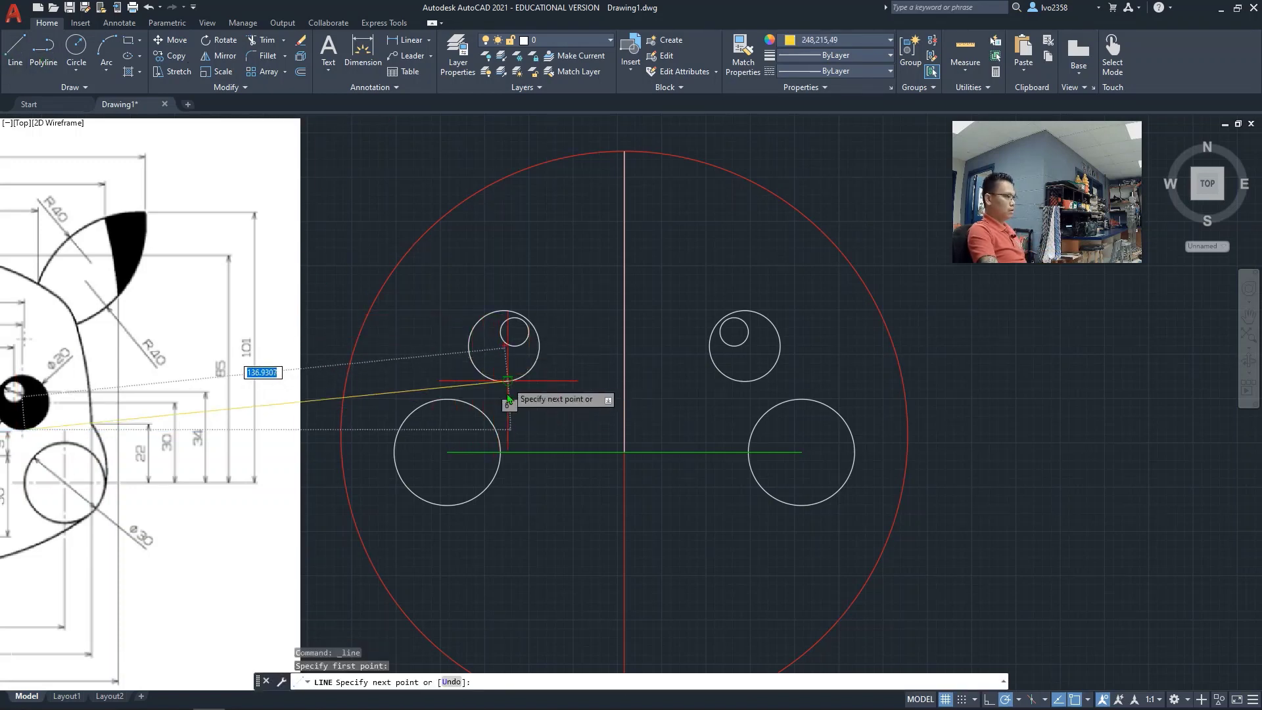
pyautogui.press('Escape')
pyautogui.scroll(-4, 445, 494)
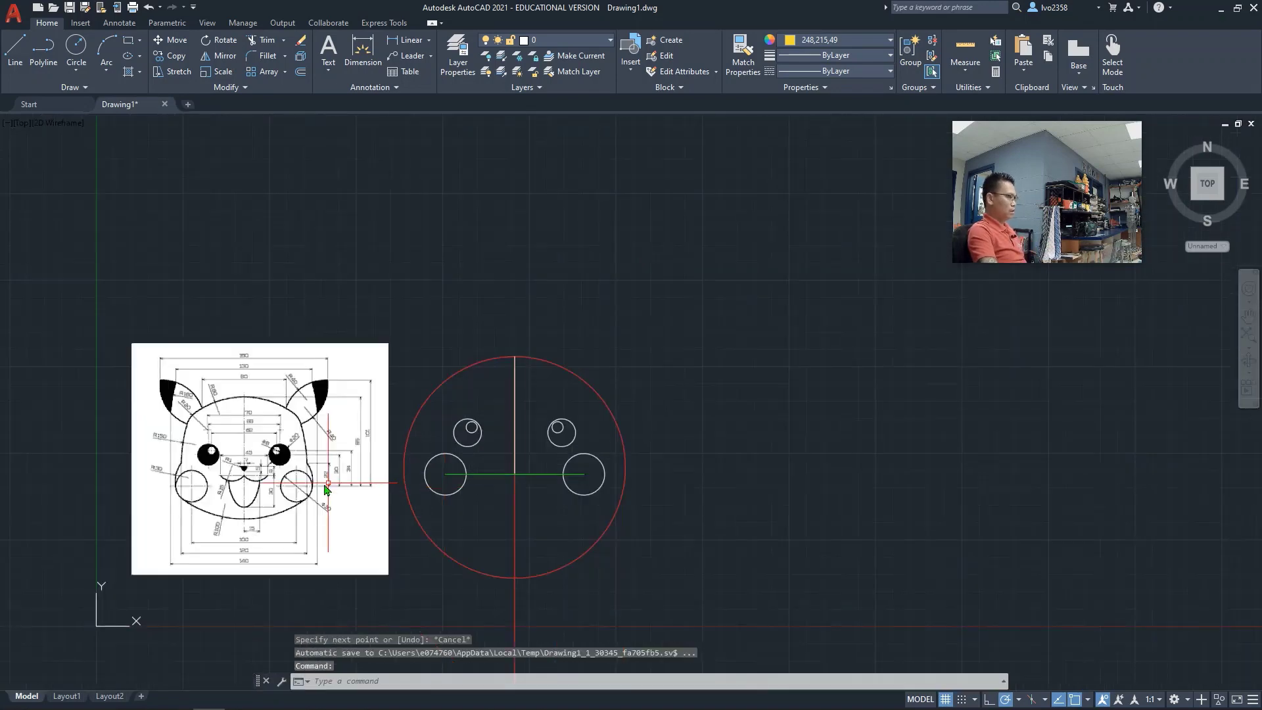
pyautogui.scroll(4, 210, 447)
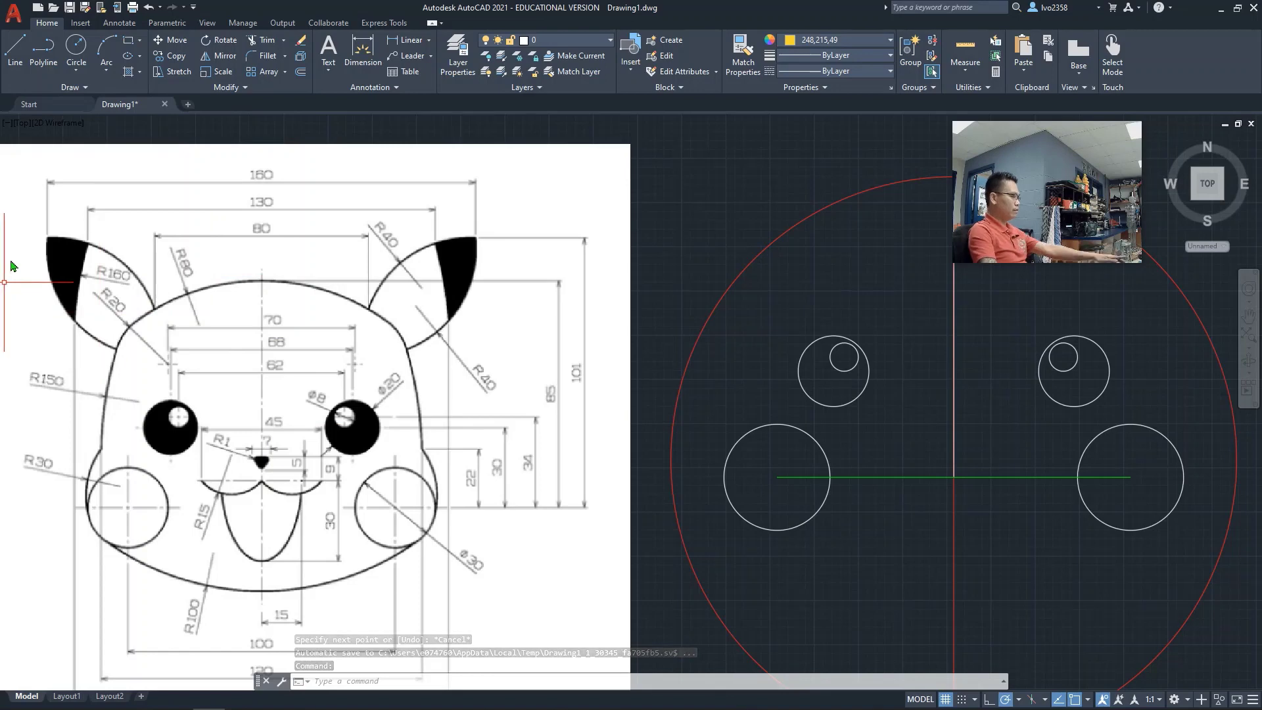
# Erase the reference image and undo that erasure.
pyautogui.press('Escape')
pyautogui.click(10, 212)
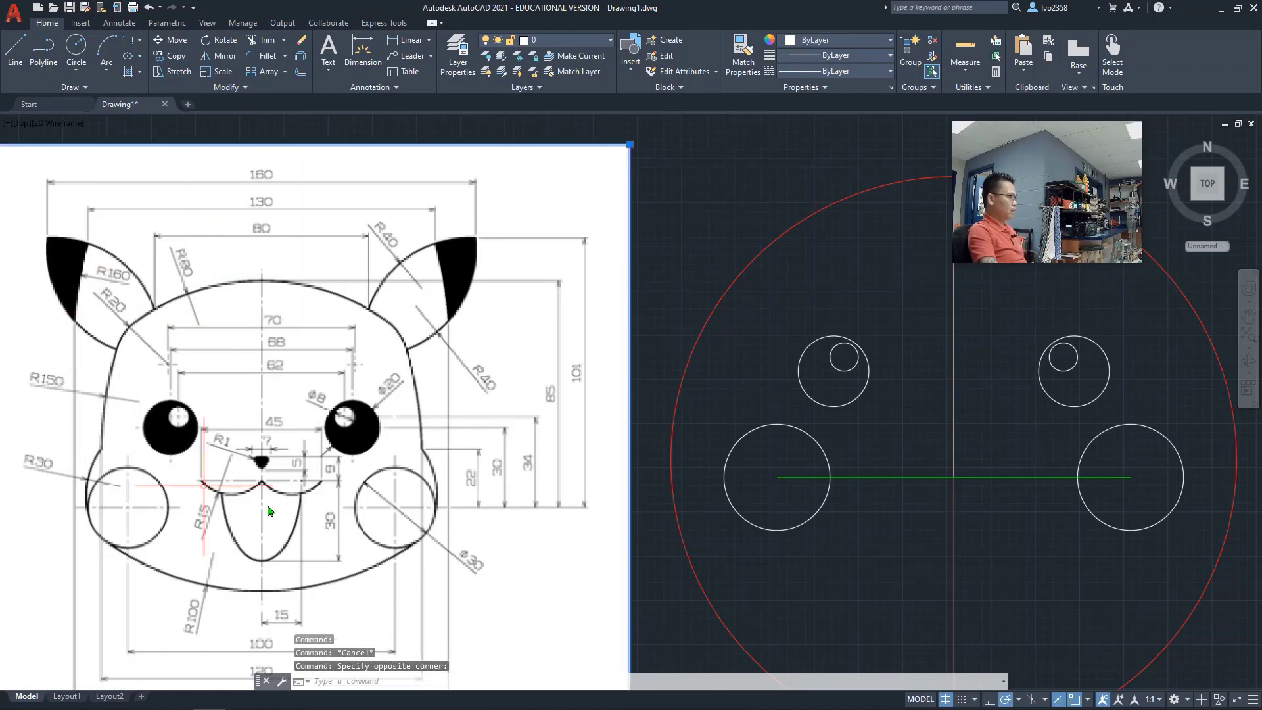
pyautogui.click(530, 577)
pyautogui.click(38, 309)
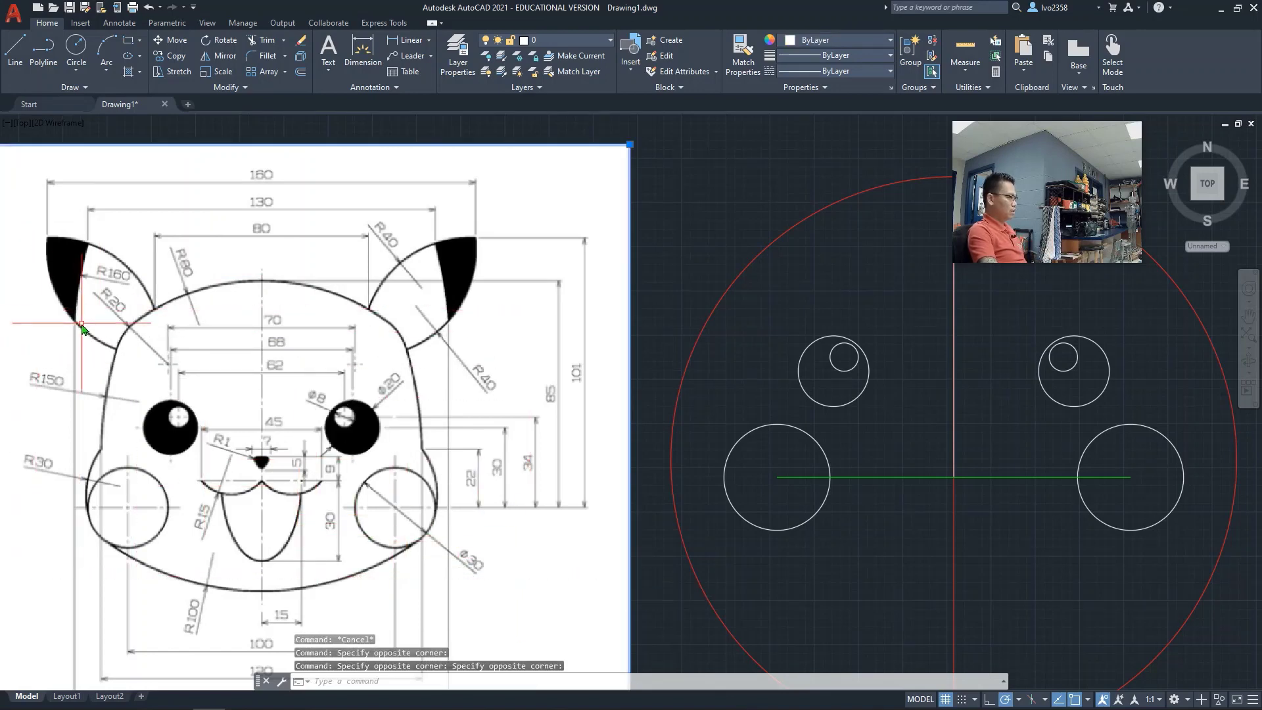
pyautogui.press('Delete')
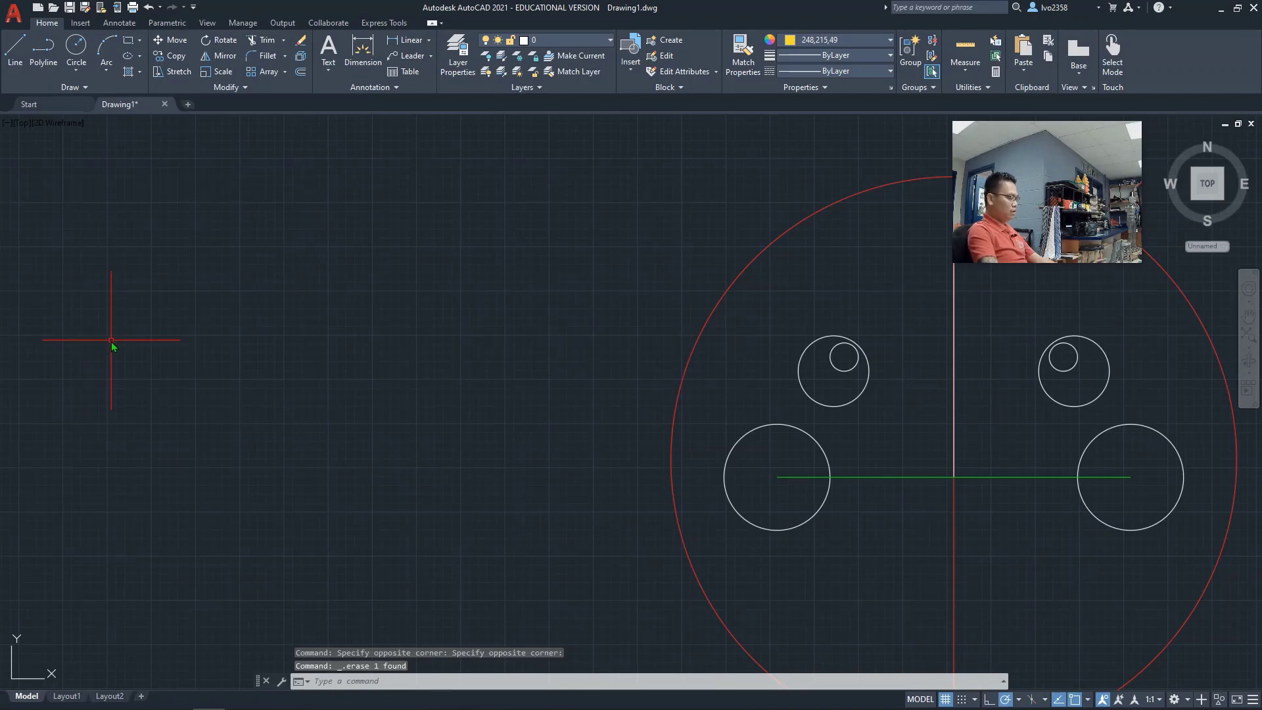
pyautogui.hotkey('ctrl', 'z')
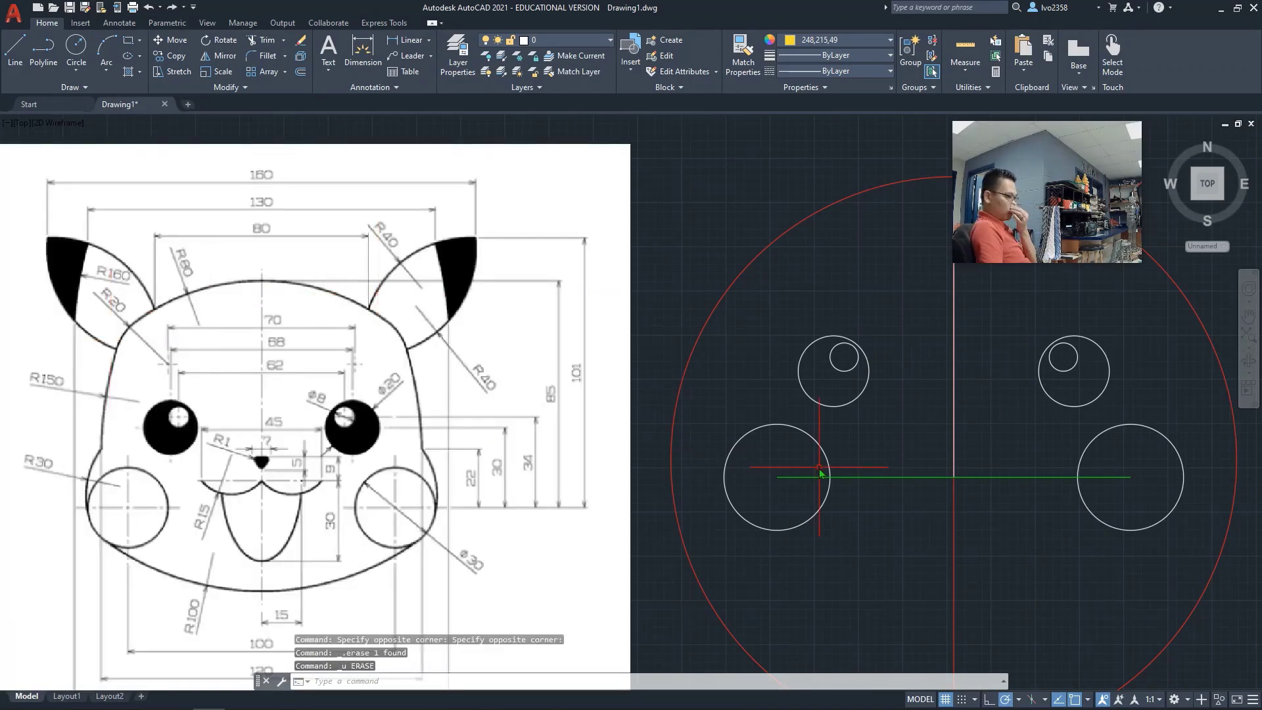
# Draw a horizontal line from the lowest point of the drawn left eye to the lowest point of the right eye.
pyautogui.click(20, 60)
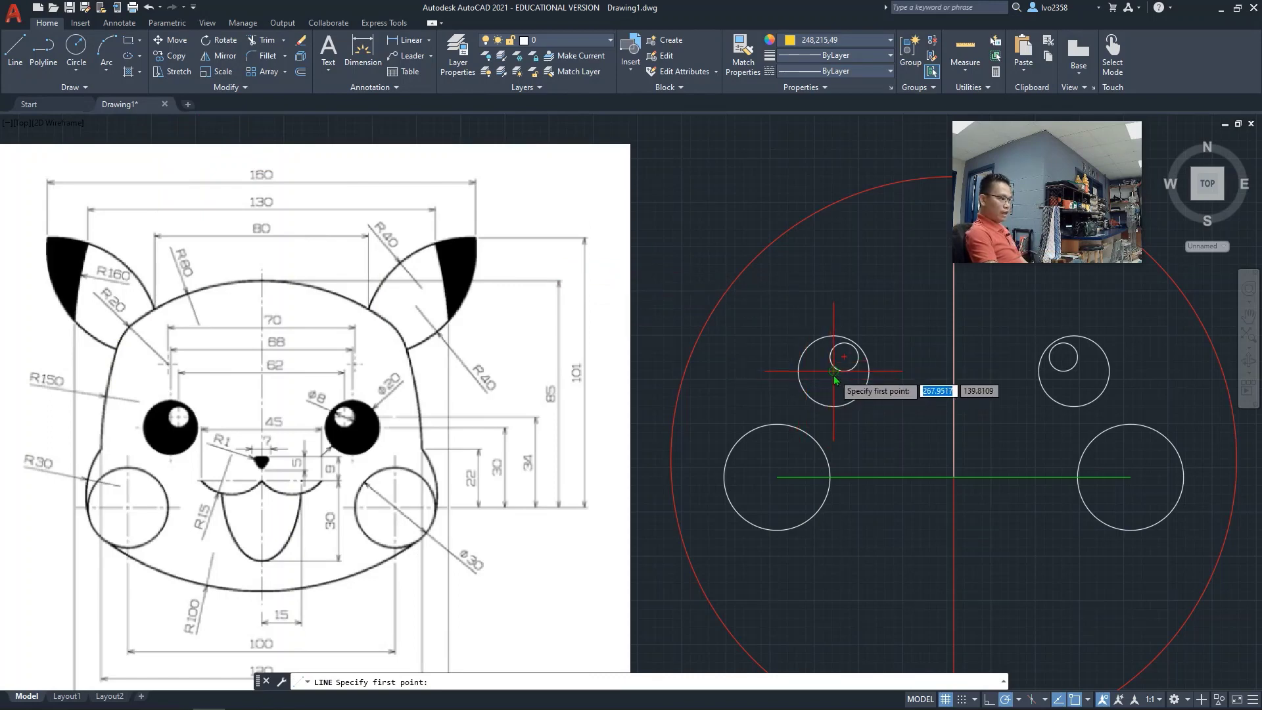
pyautogui.click(834, 405)
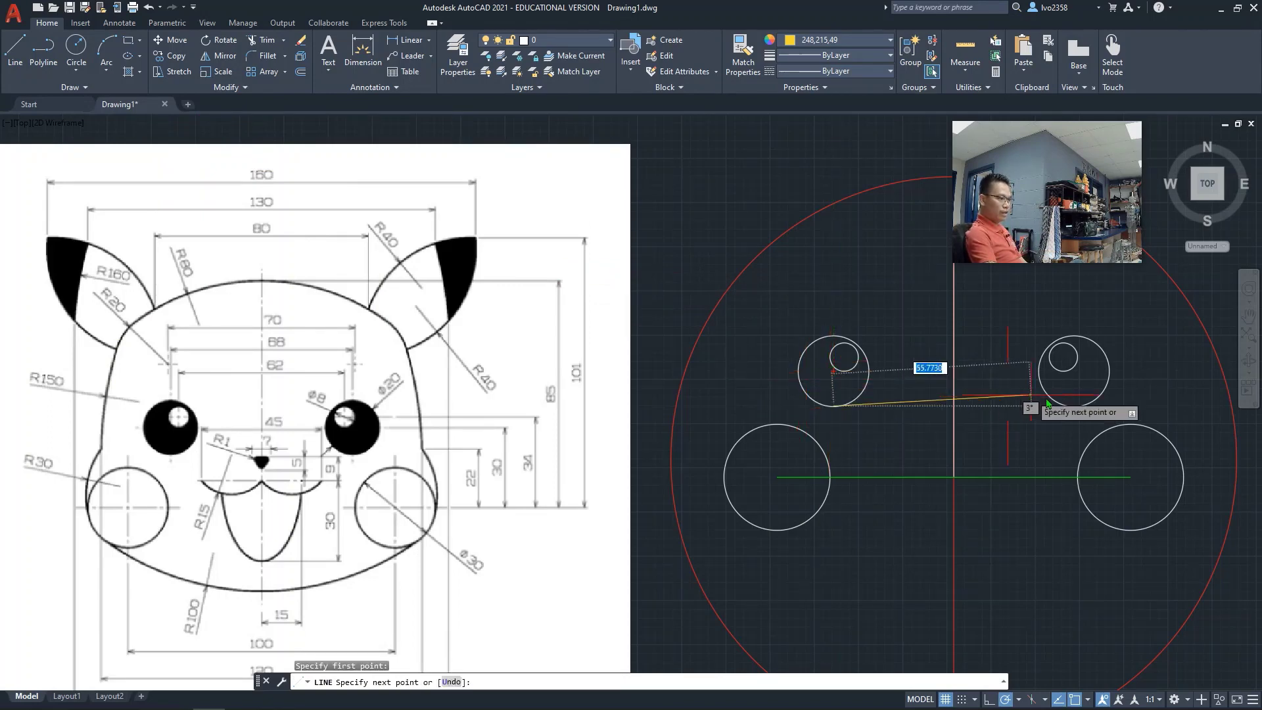
pyautogui.click(1074, 407)
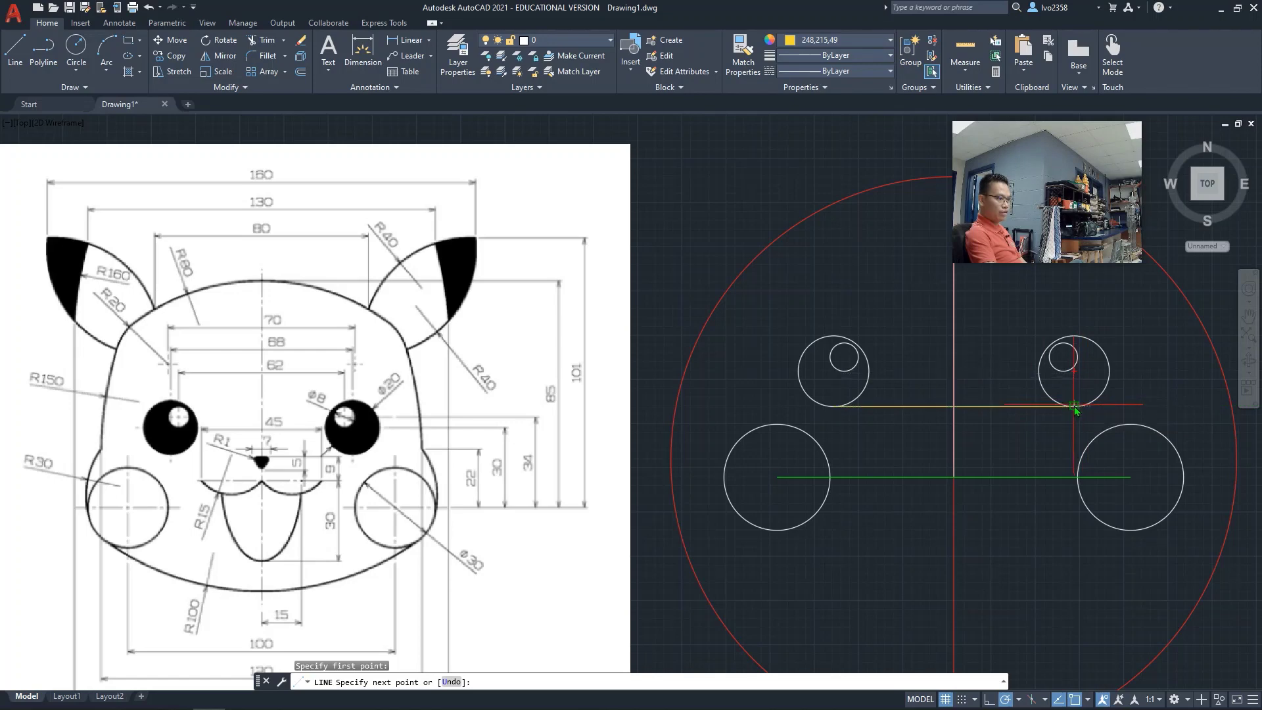
pyautogui.press('Escape')
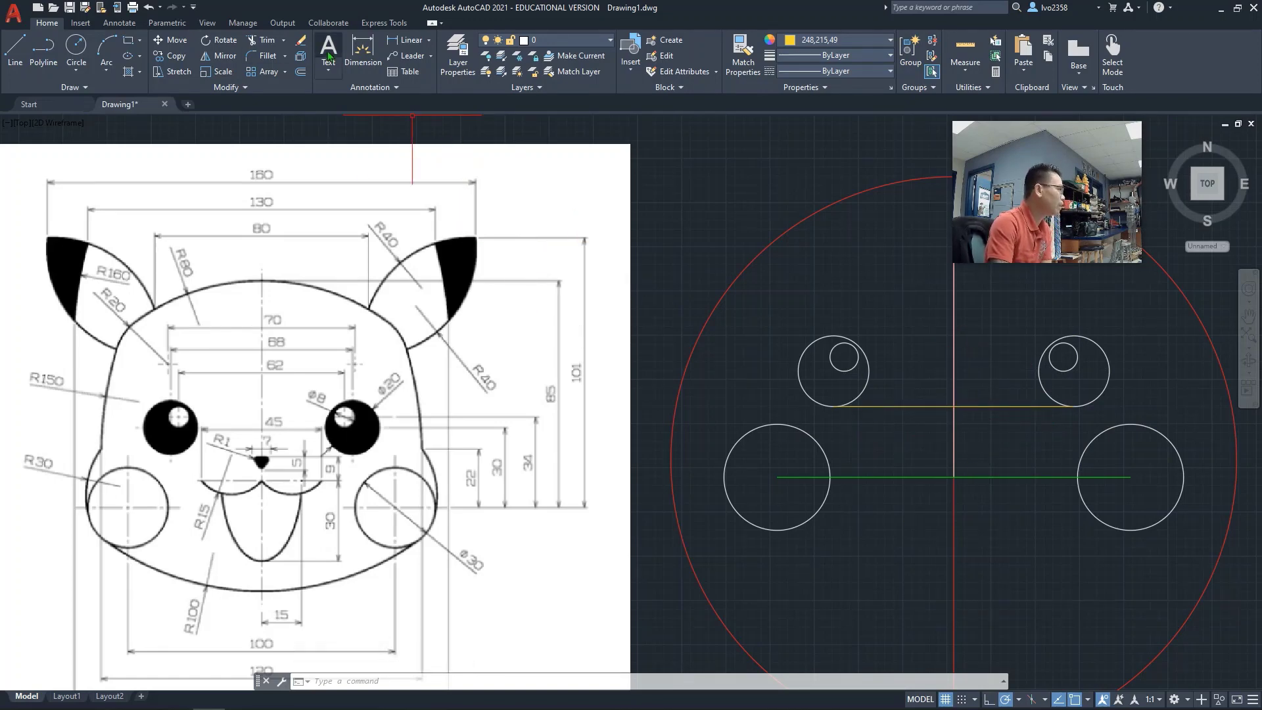
# Offset the face's vertical centre line 3.5 to the right for half of the nose's width.
pyautogui.scroll(4, 257, 454)
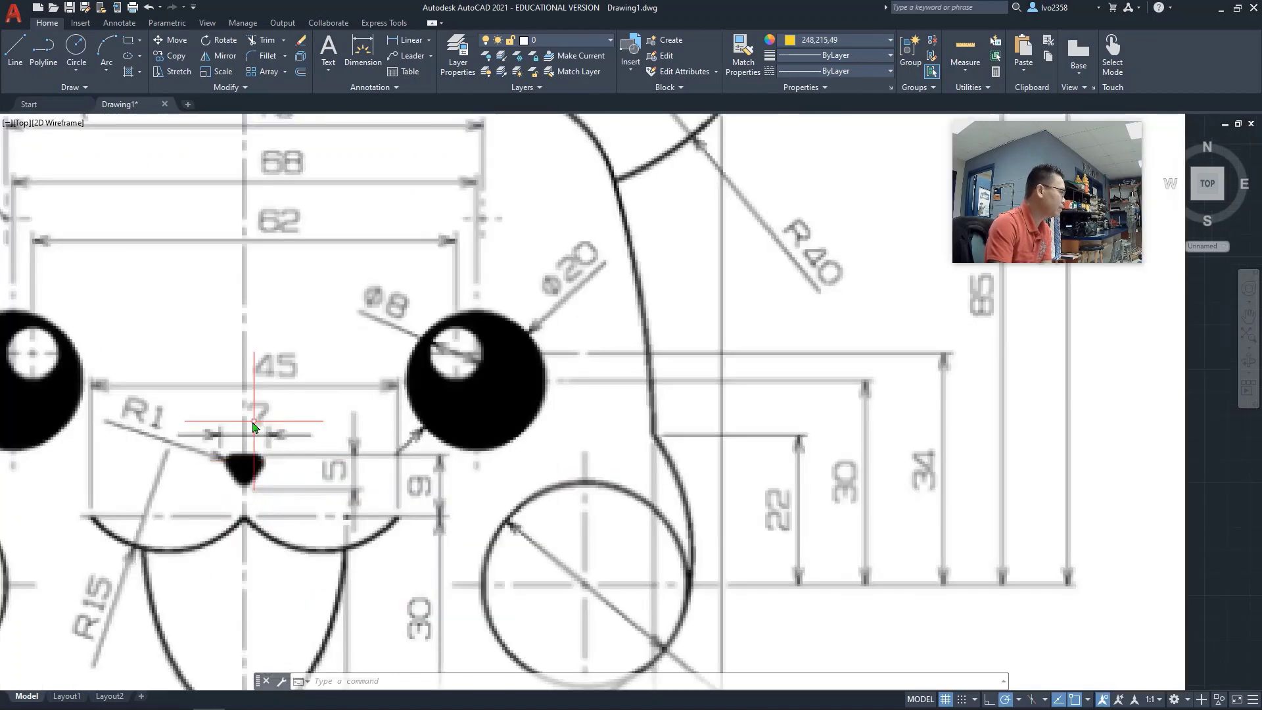
pyautogui.scroll(-4, 381, 438)
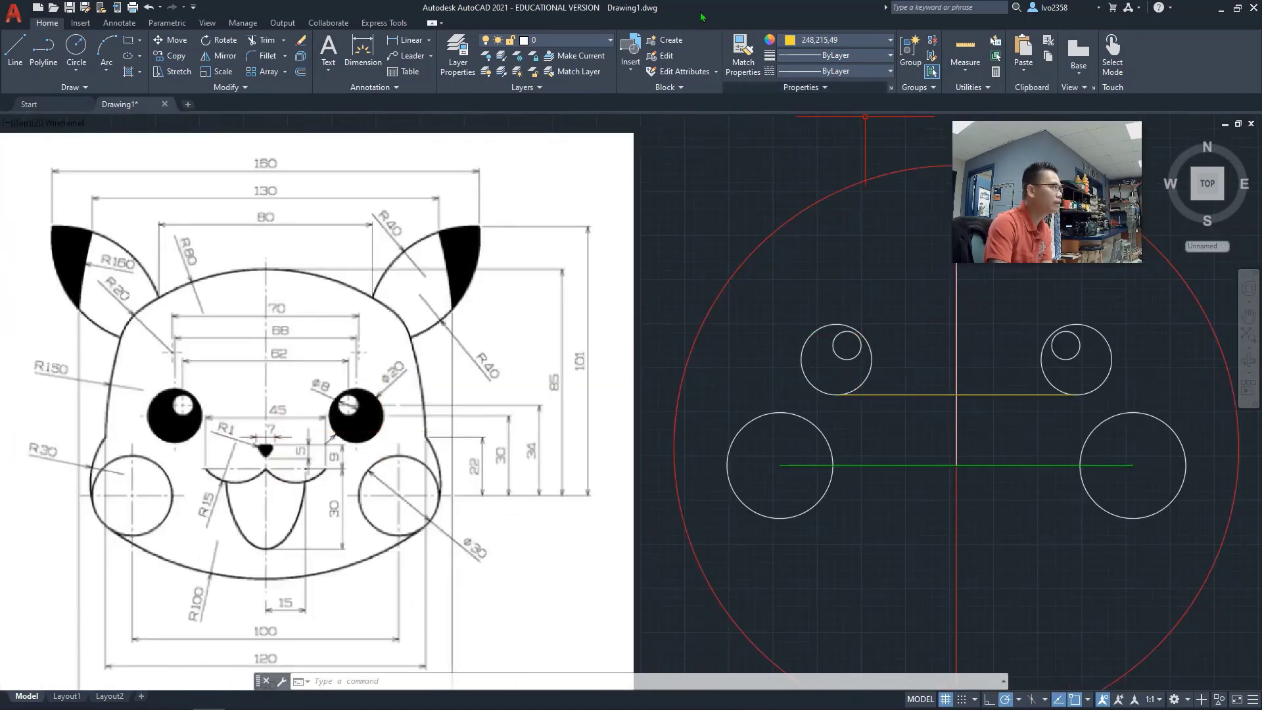
pyautogui.click(301, 72)
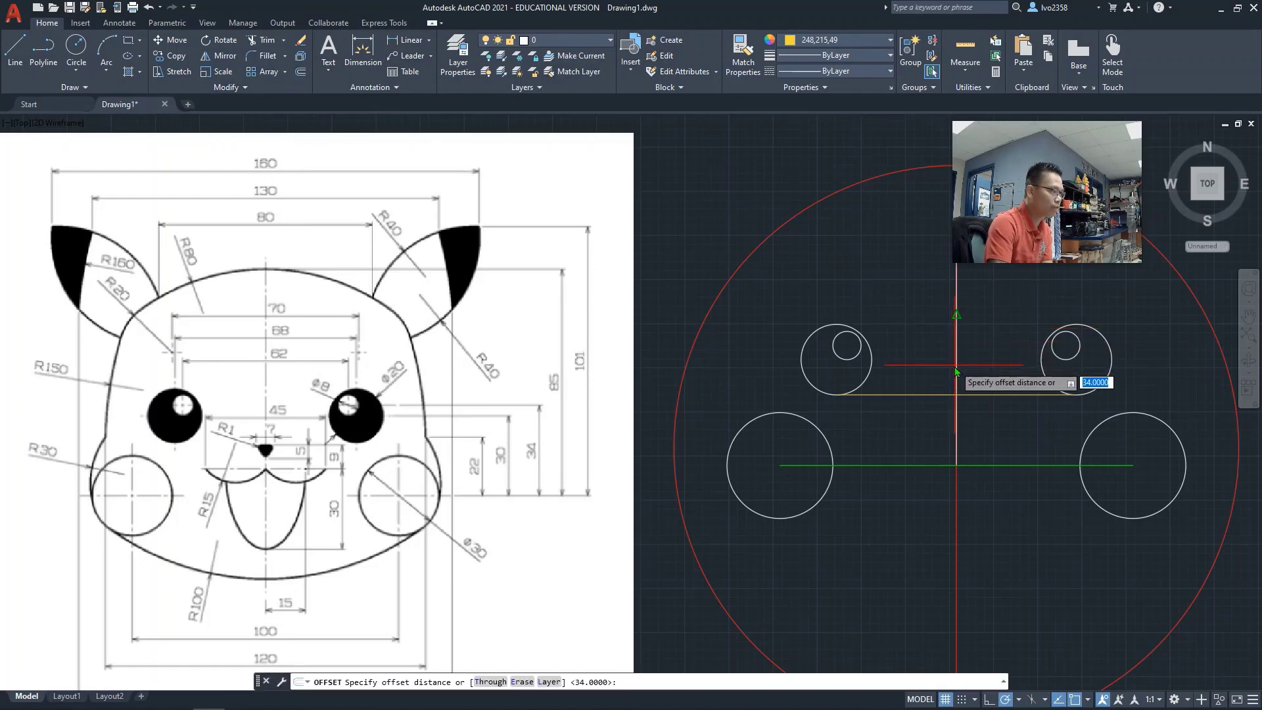
pyautogui.press('Return')
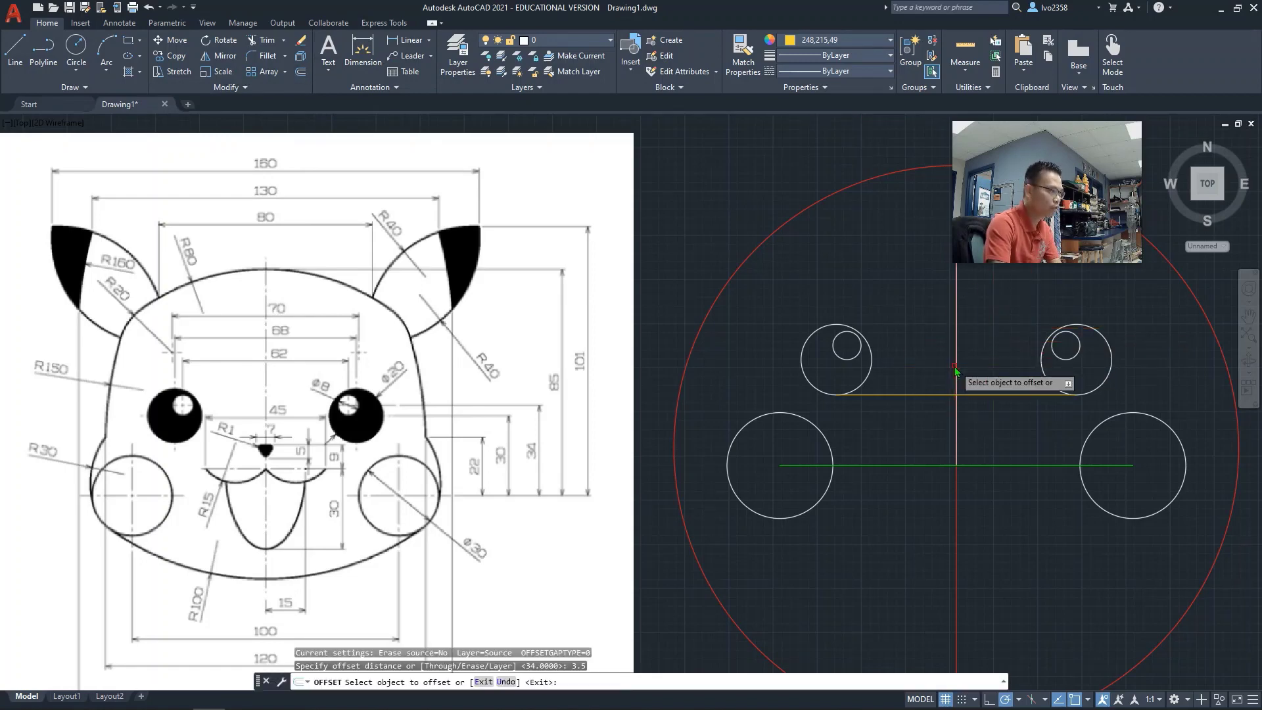
pyautogui.click(957, 369)
pyautogui.click(986, 367)
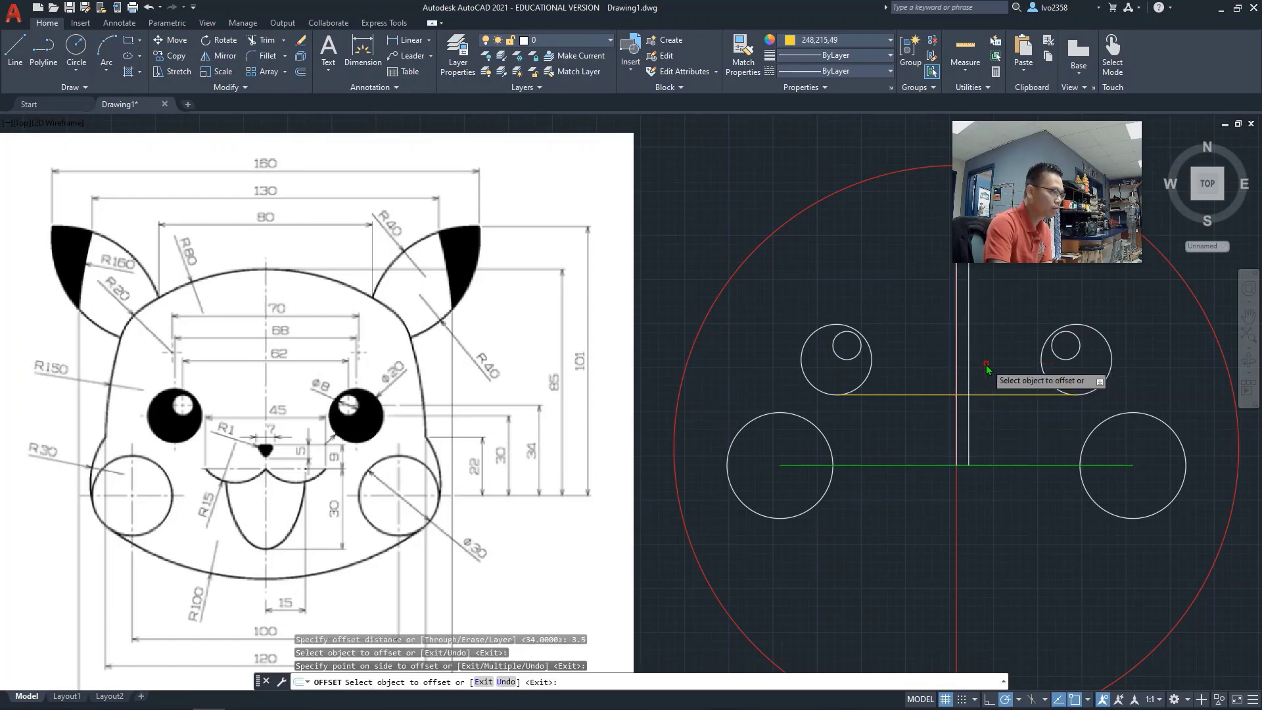
pyautogui.press('Return')
# Offset the same vertical centre line 3.5 to the left for the other half of the nose.
pyautogui.press('Return')
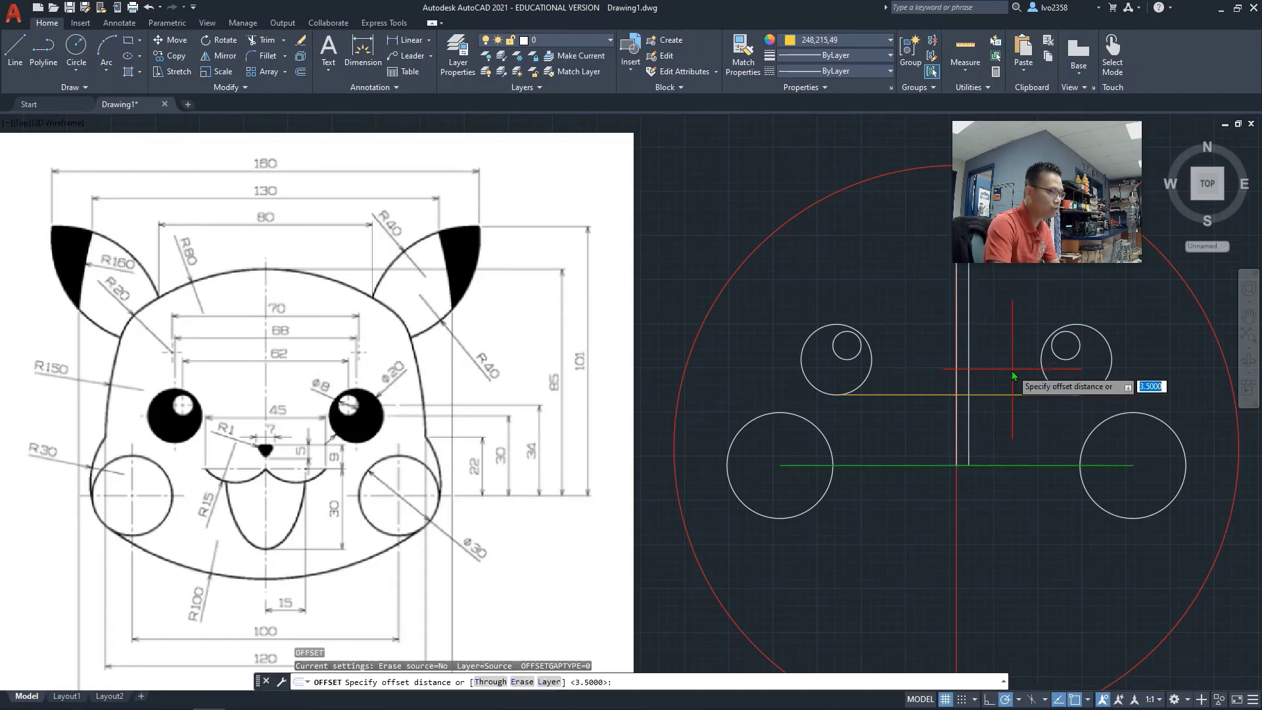
pyautogui.press('Return')
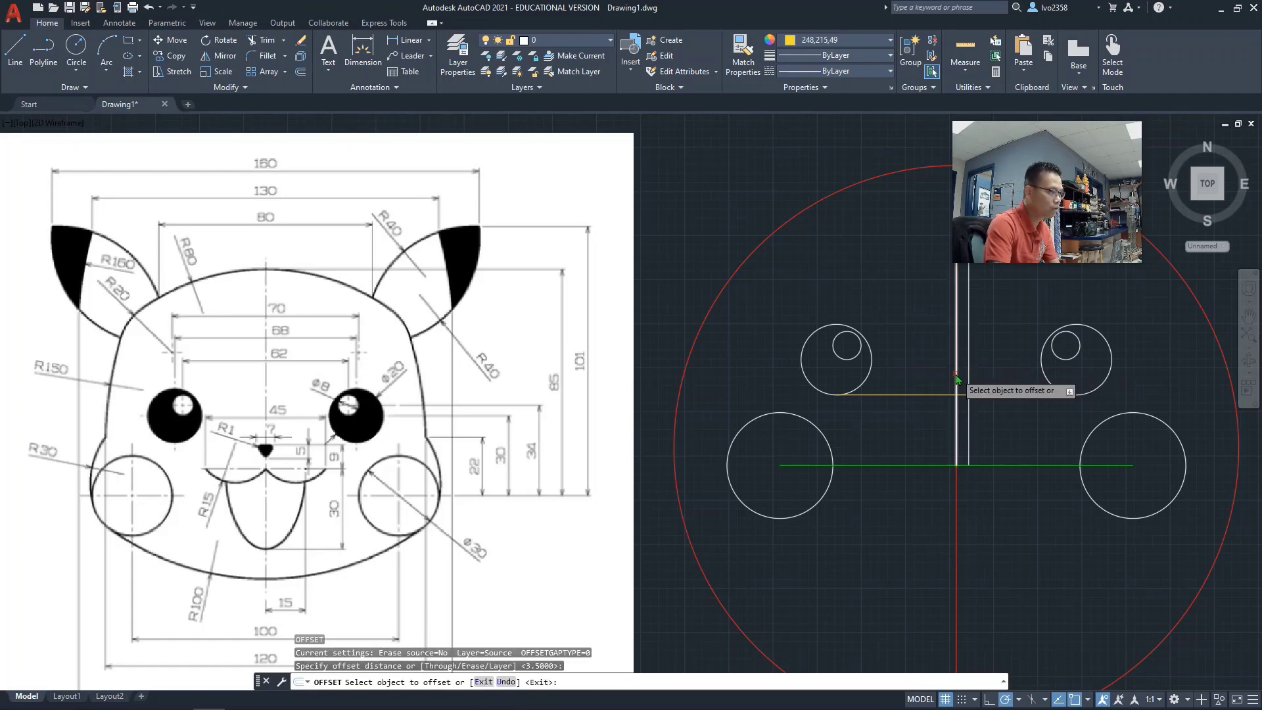
pyautogui.click(956, 378)
pyautogui.click(954, 372)
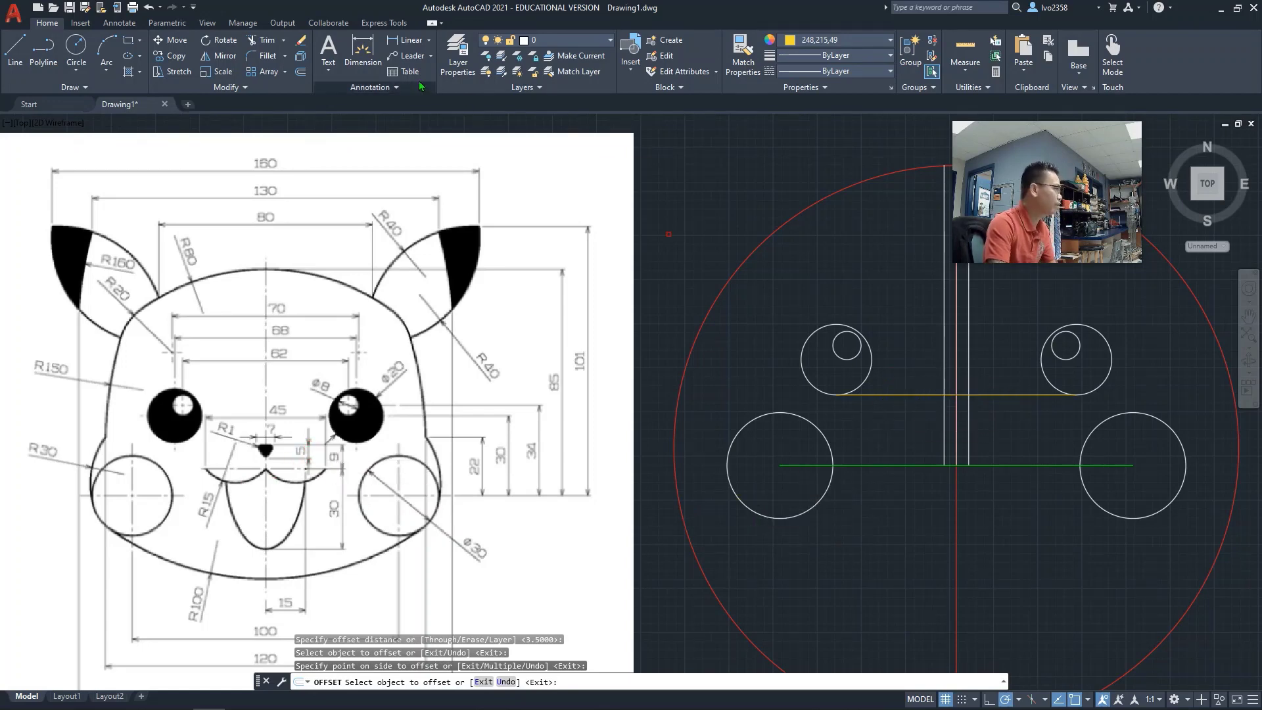
pyautogui.press('Return')
# Offset the yellow line under the eyes 5 downward to mark the nose's height.
pyautogui.press('Return')
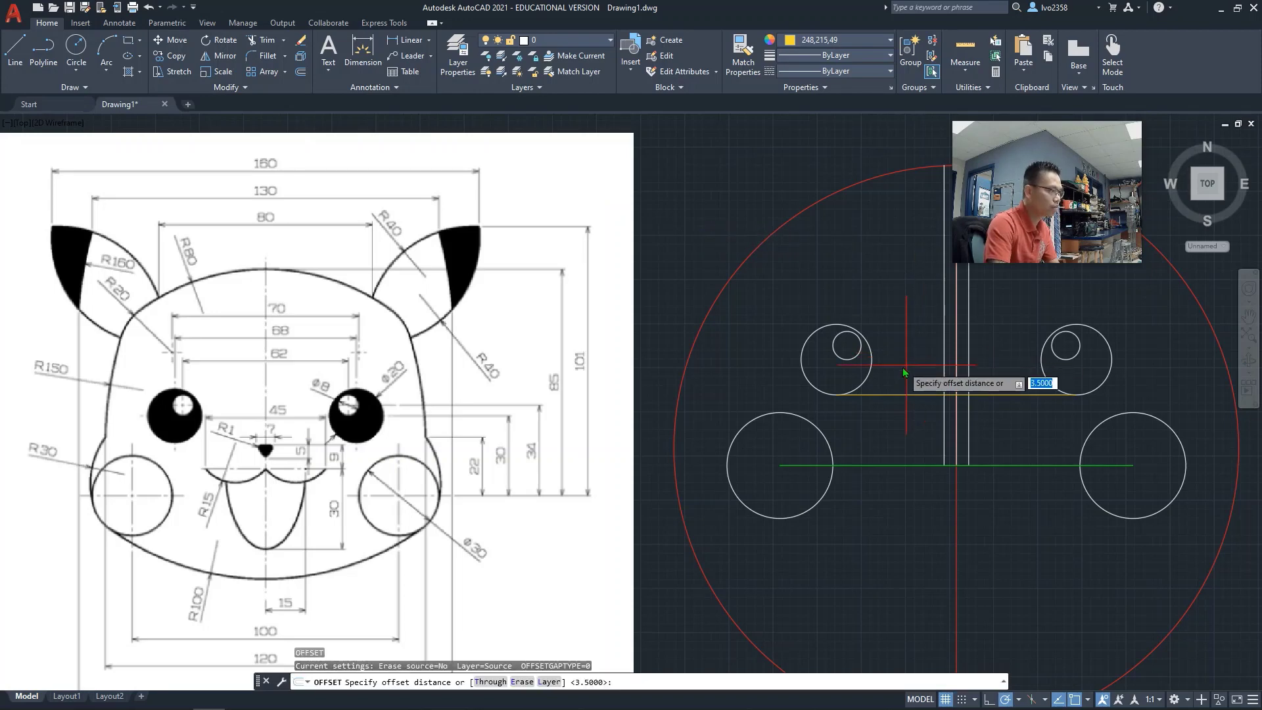
pyautogui.write('5')
pyautogui.press('Return')
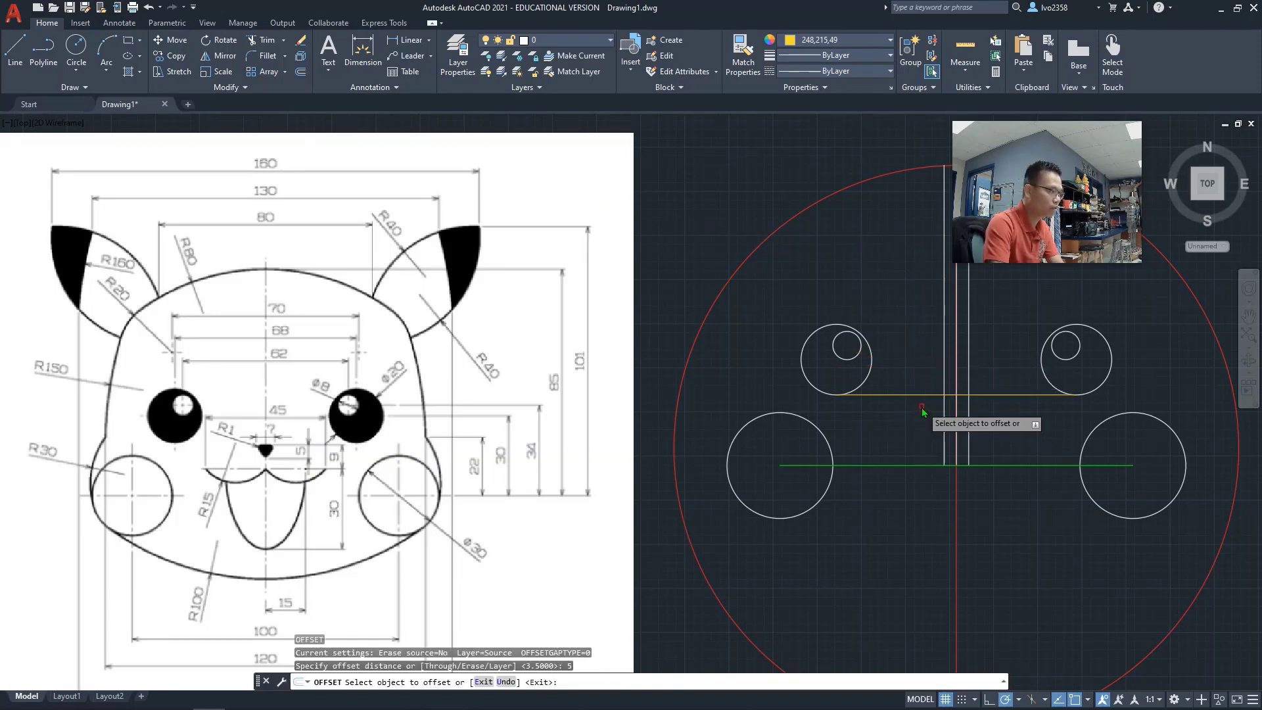
pyautogui.click(931, 394)
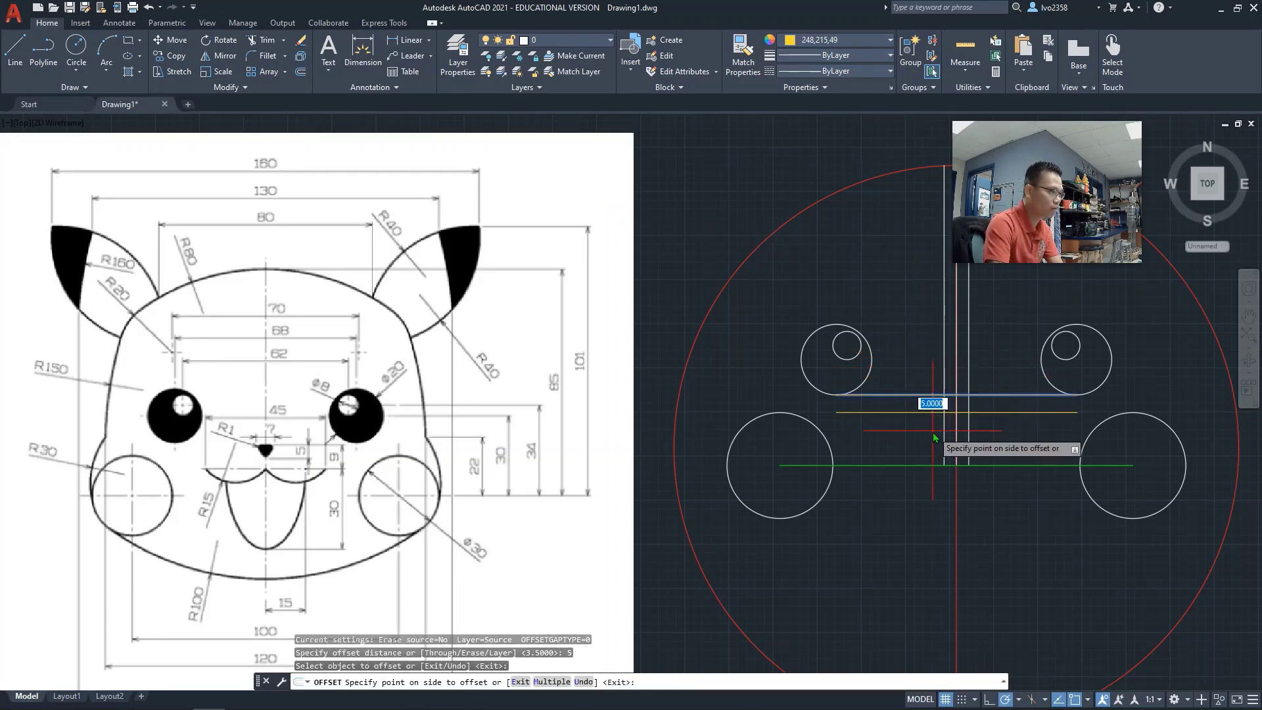
pyautogui.click(931, 429)
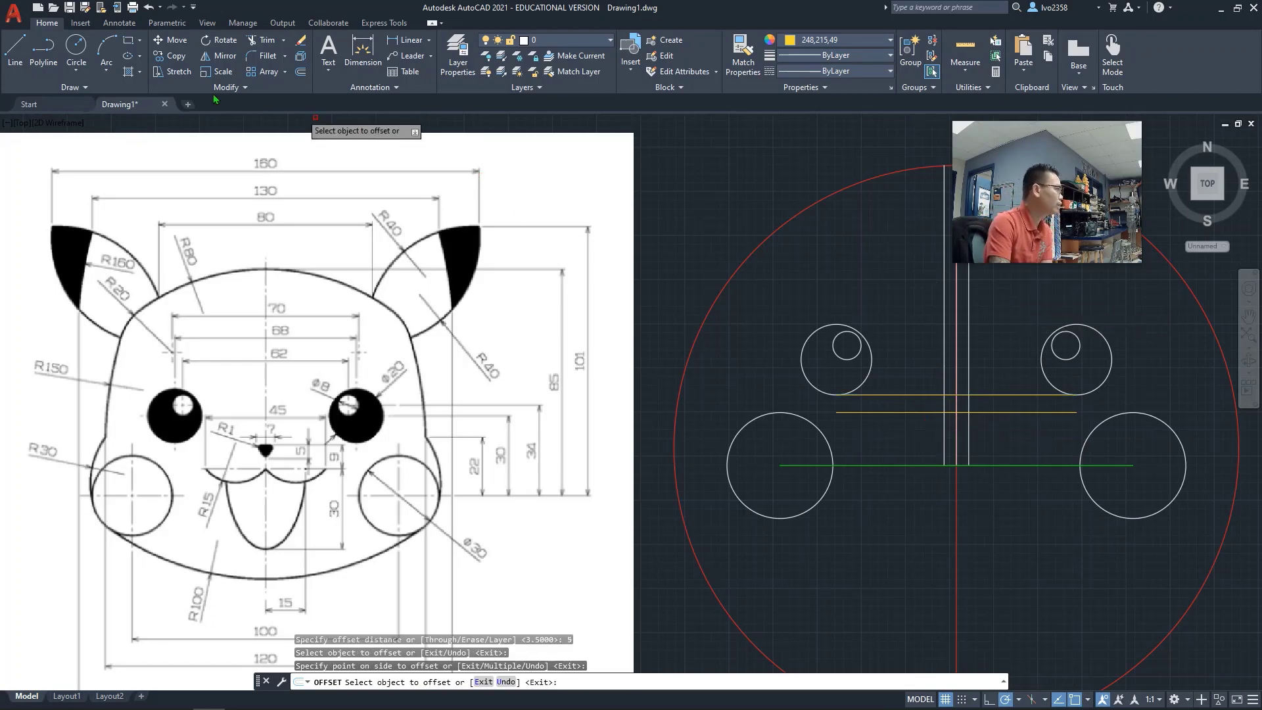
# Set the object colour to White and draw the nose as a closed downward-pointing triangle through the intersections of the construction lines.
pyautogui.click(16, 48)
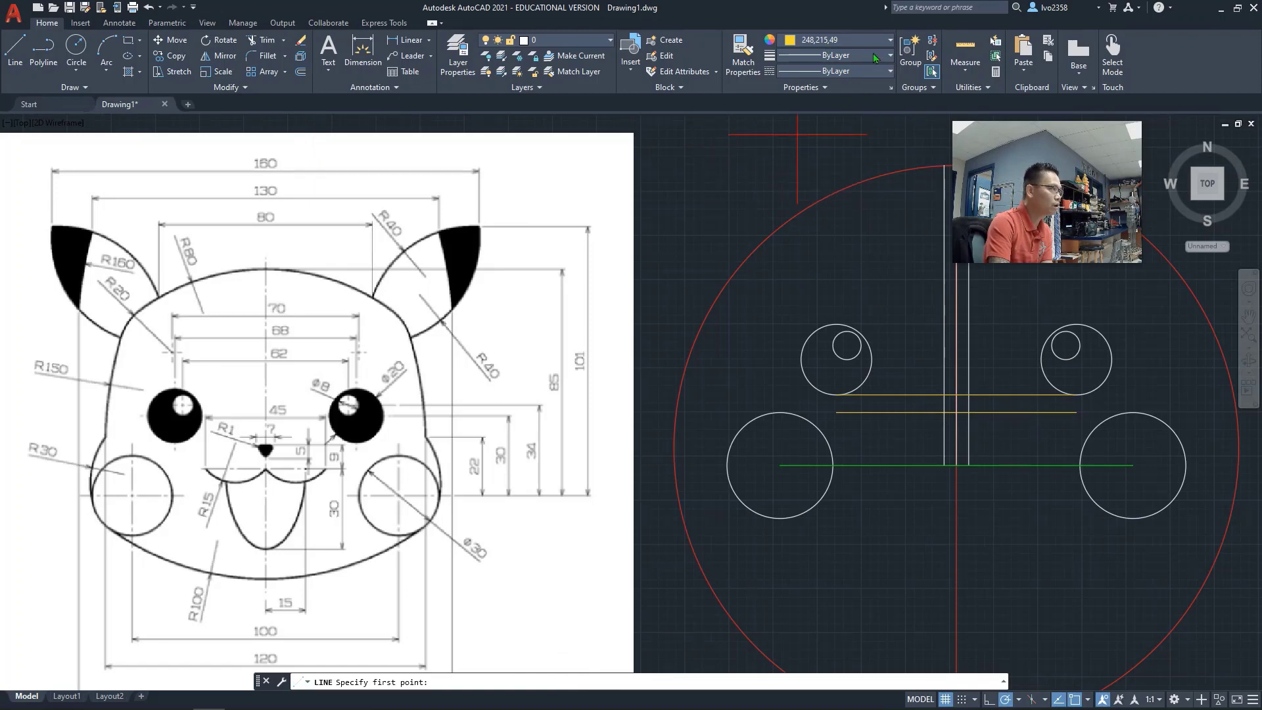
pyautogui.click(889, 41)
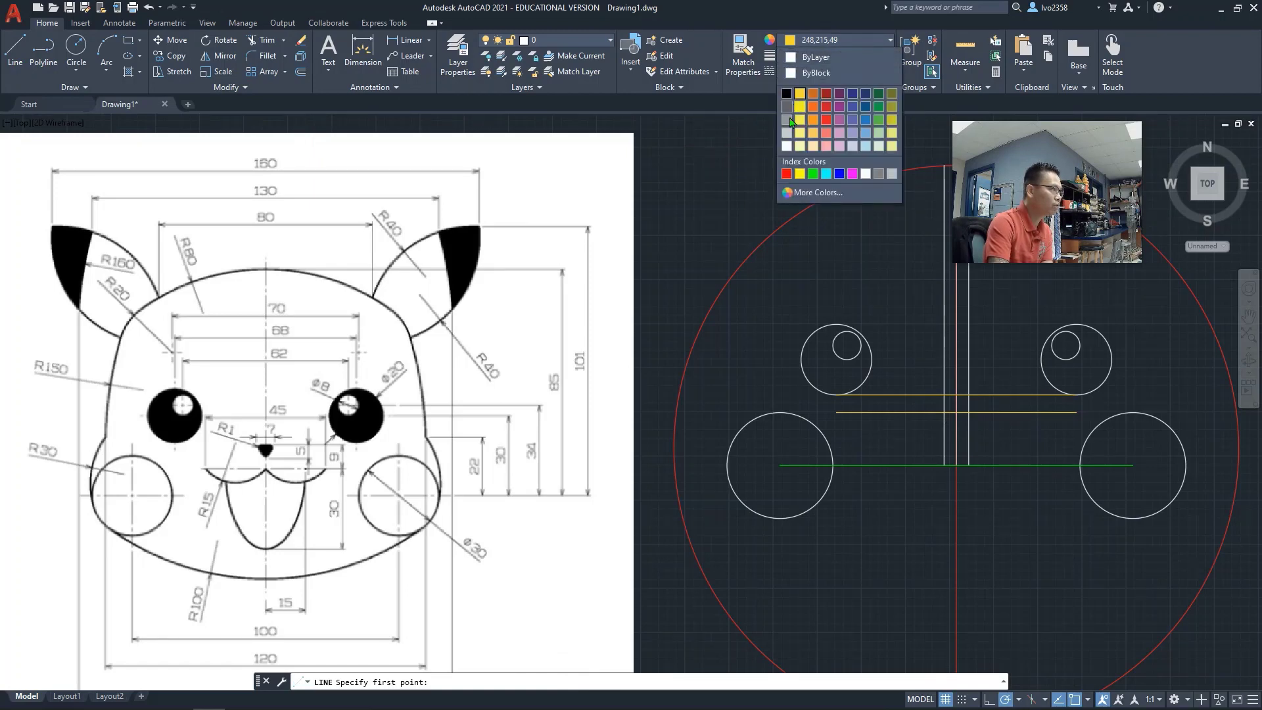
pyautogui.click(866, 173)
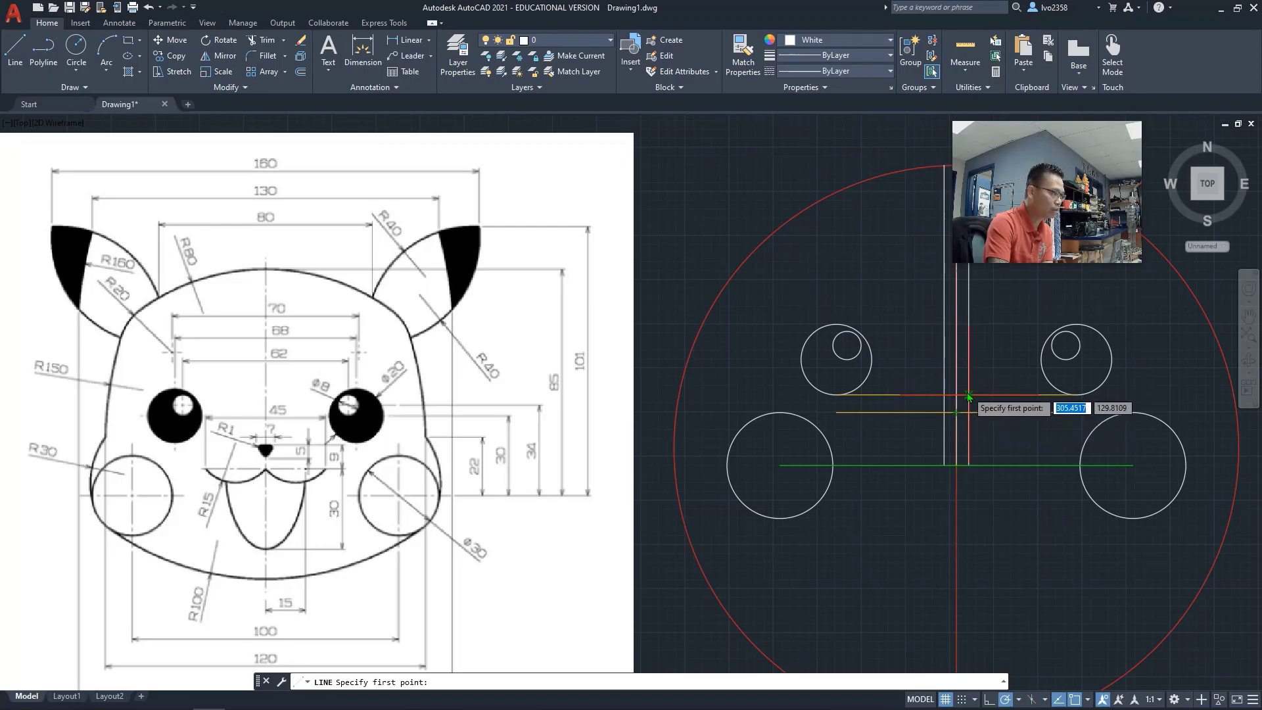
pyautogui.click(968, 395)
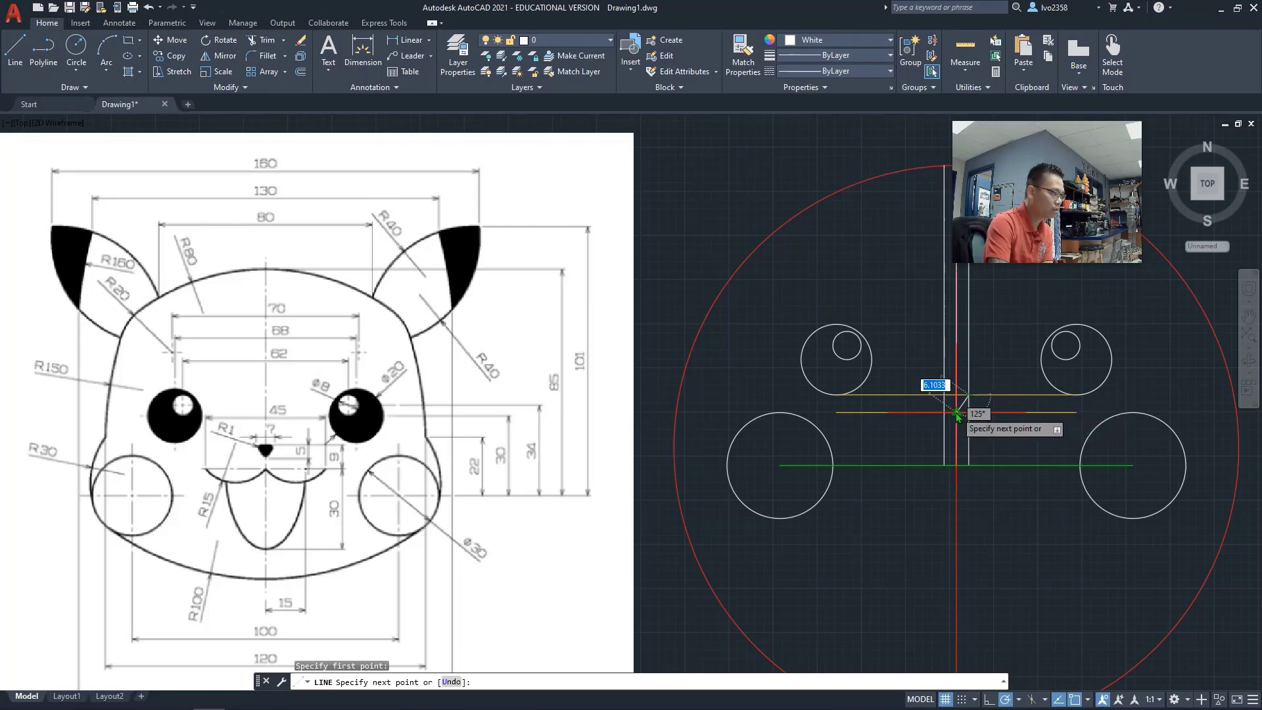
pyautogui.click(957, 412)
pyautogui.click(945, 395)
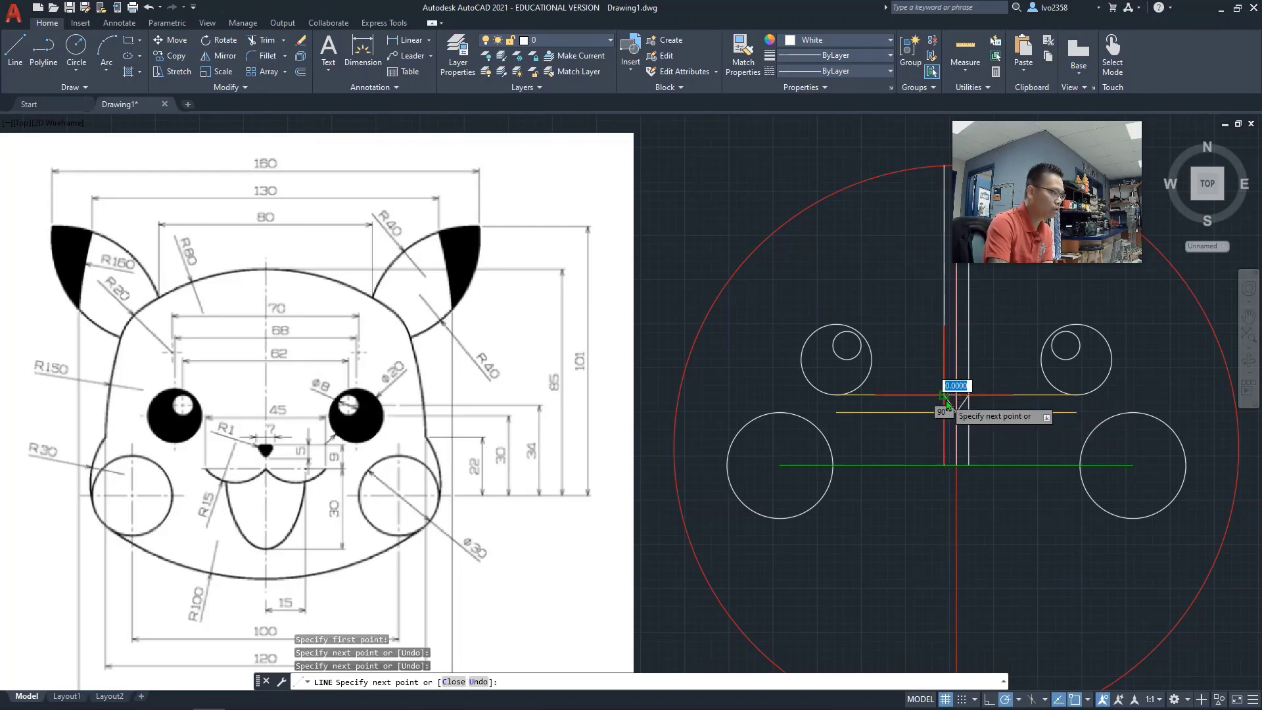
pyautogui.click(971, 402)
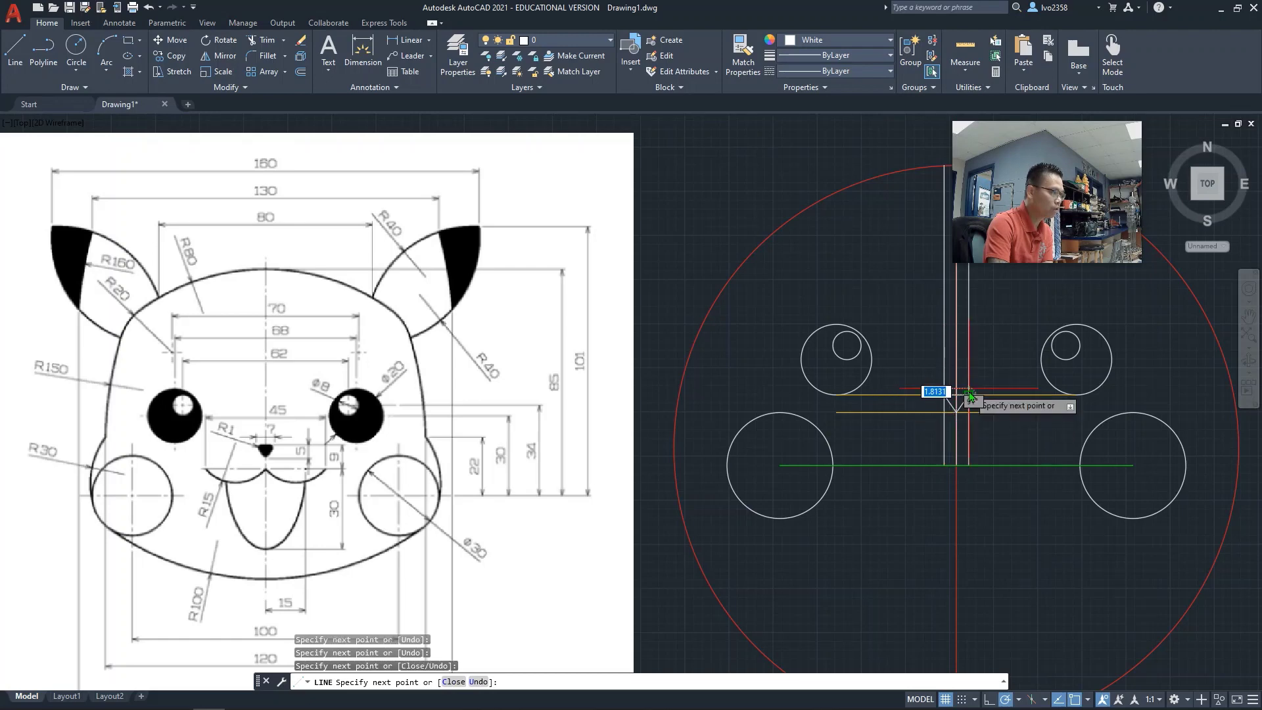
pyautogui.press('Escape')
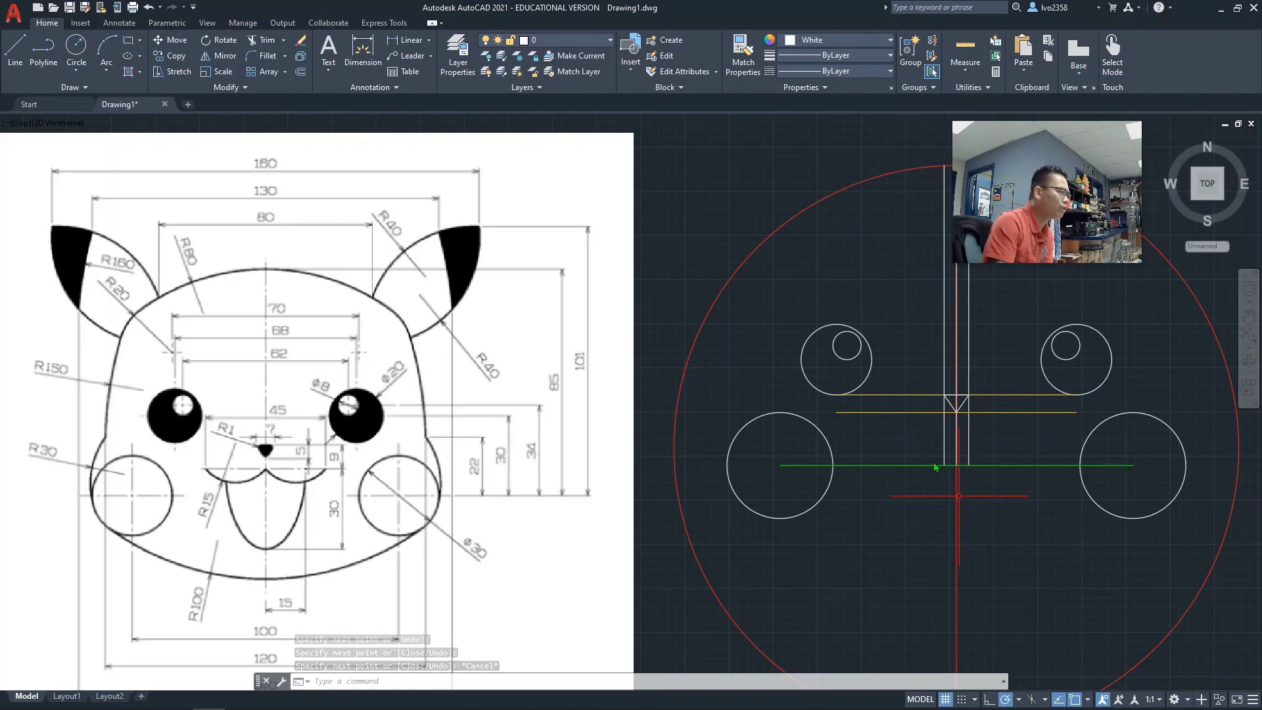
pyautogui.press('Escape')
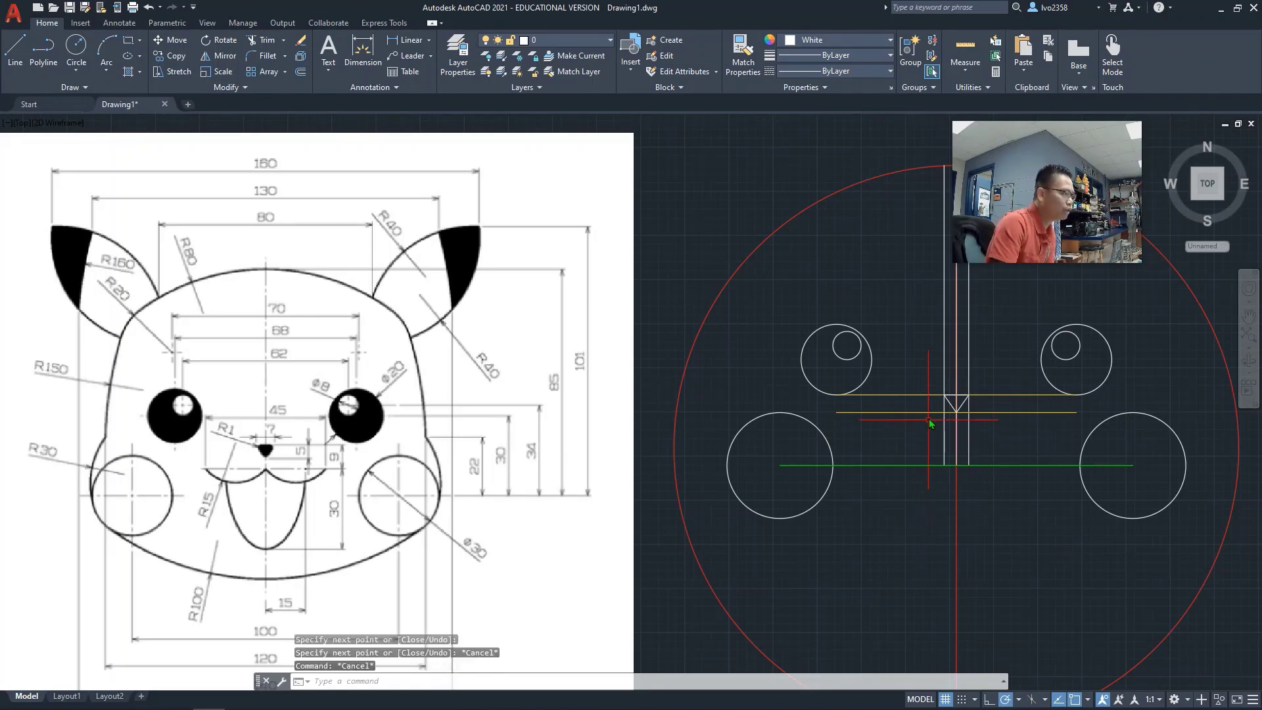
# Erase the two yellow horizontal construction lines at the nose's upper edge and tip.
pyautogui.click(933, 416)
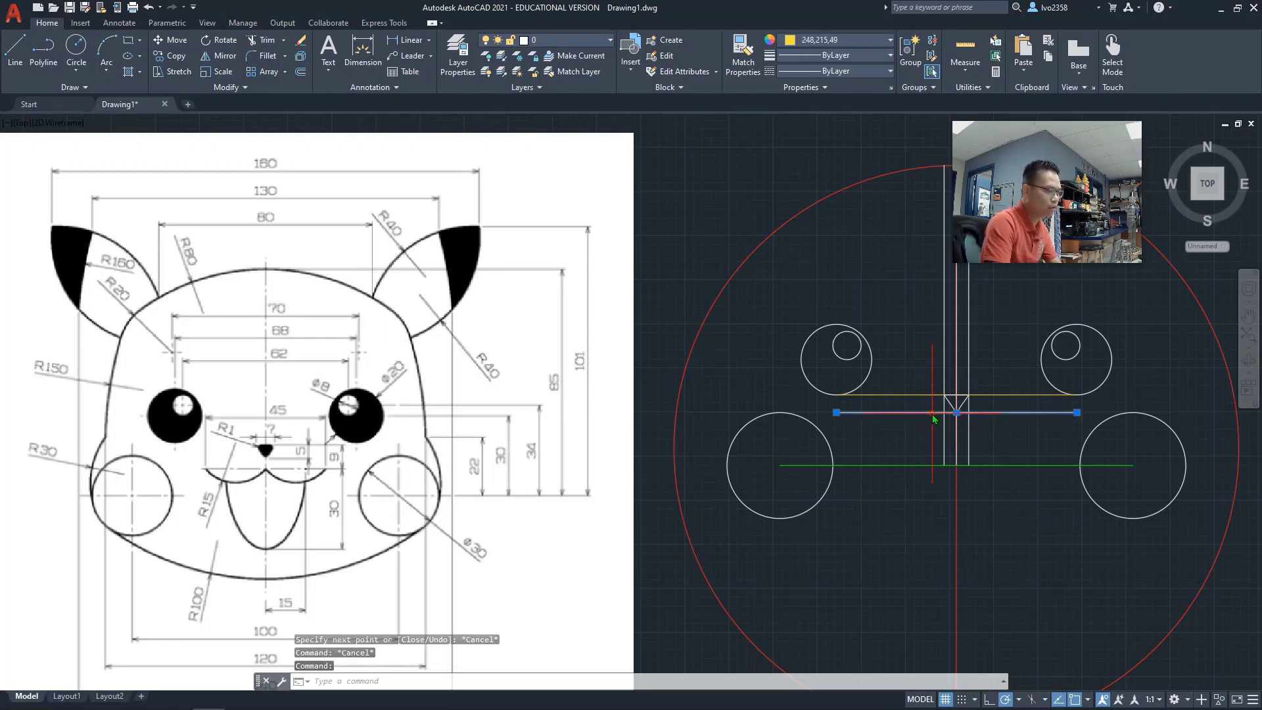
pyautogui.press('Delete')
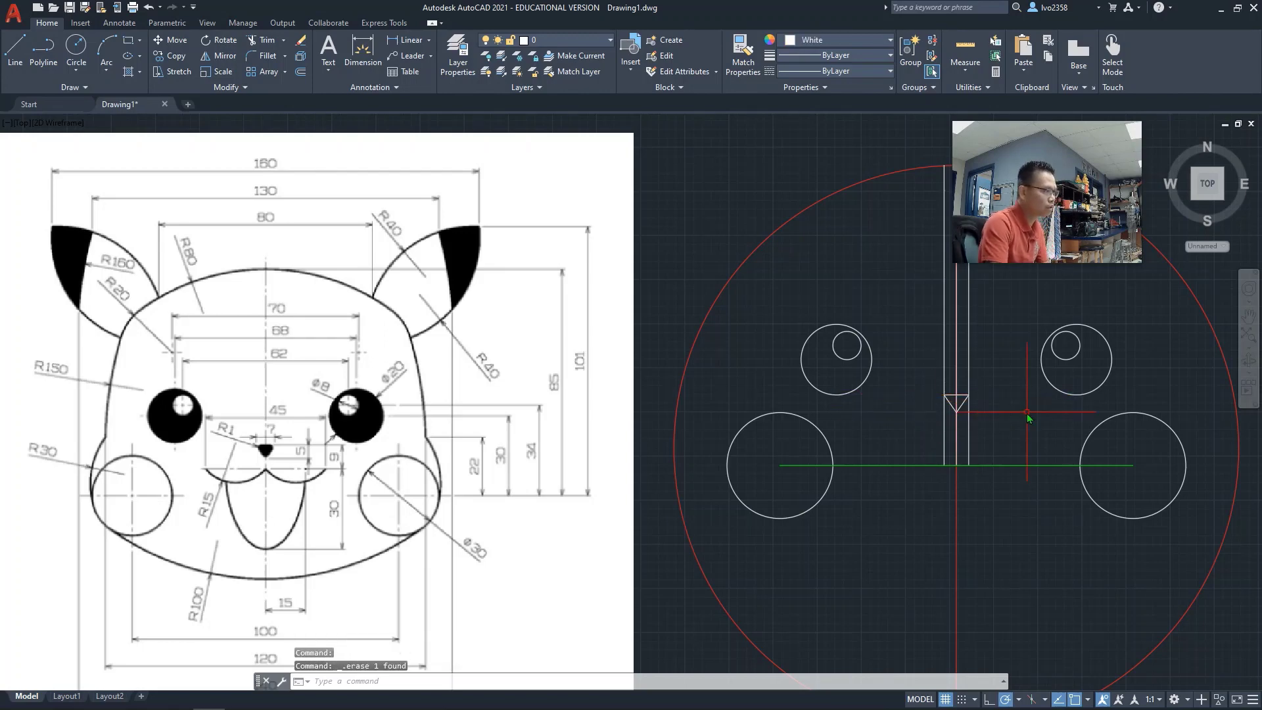
pyautogui.click(972, 422)
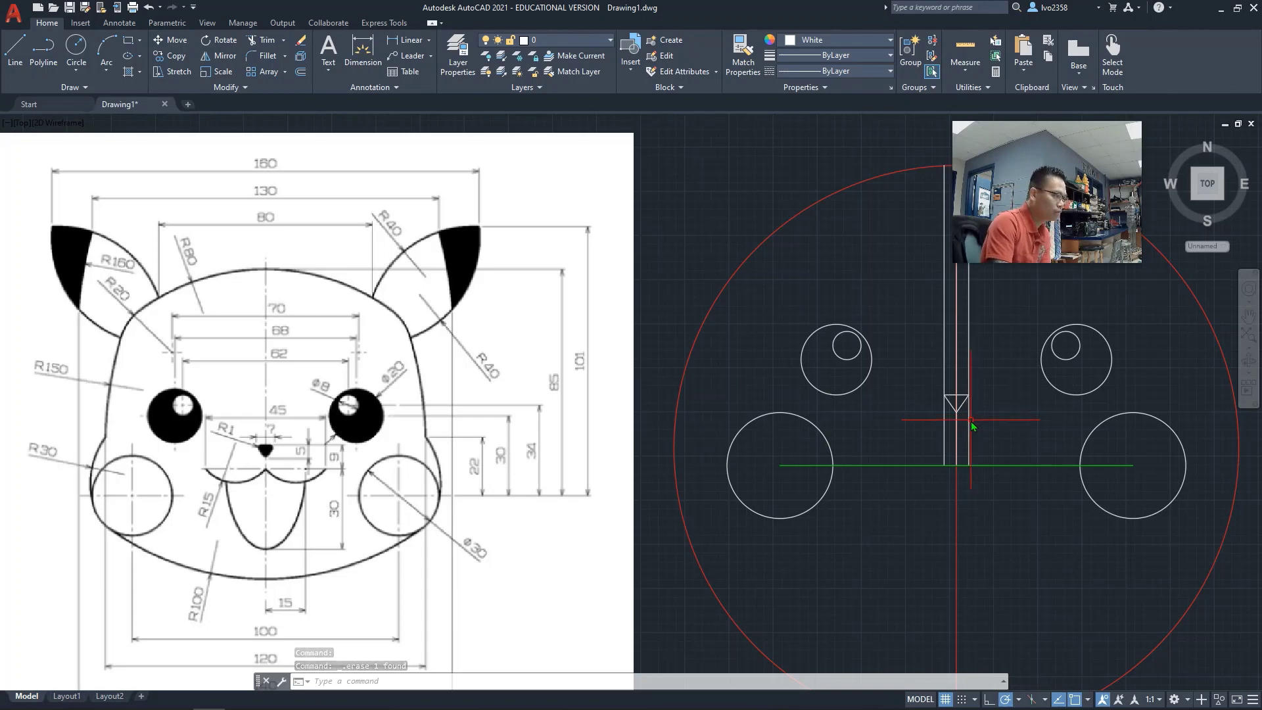
# Erase the two white vertical construction lines on either side of the nose.
pyautogui.press('Delete')
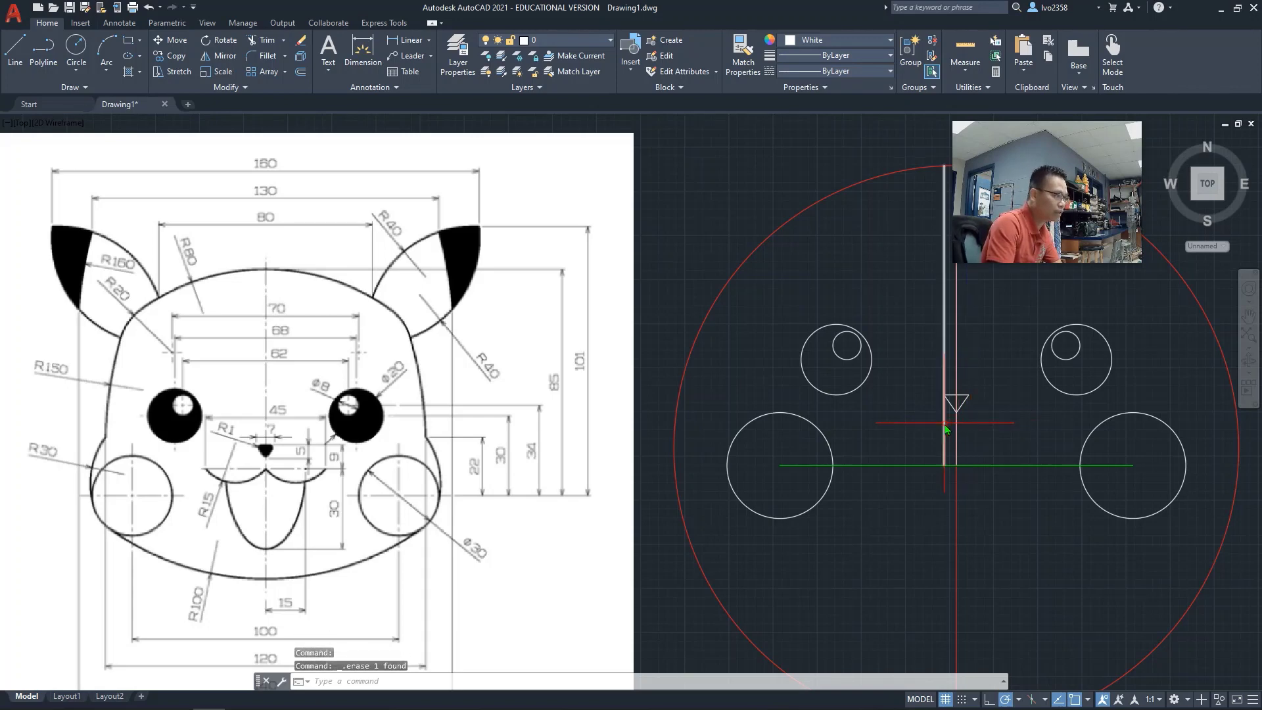
pyautogui.click(947, 424)
pyautogui.press('Delete')
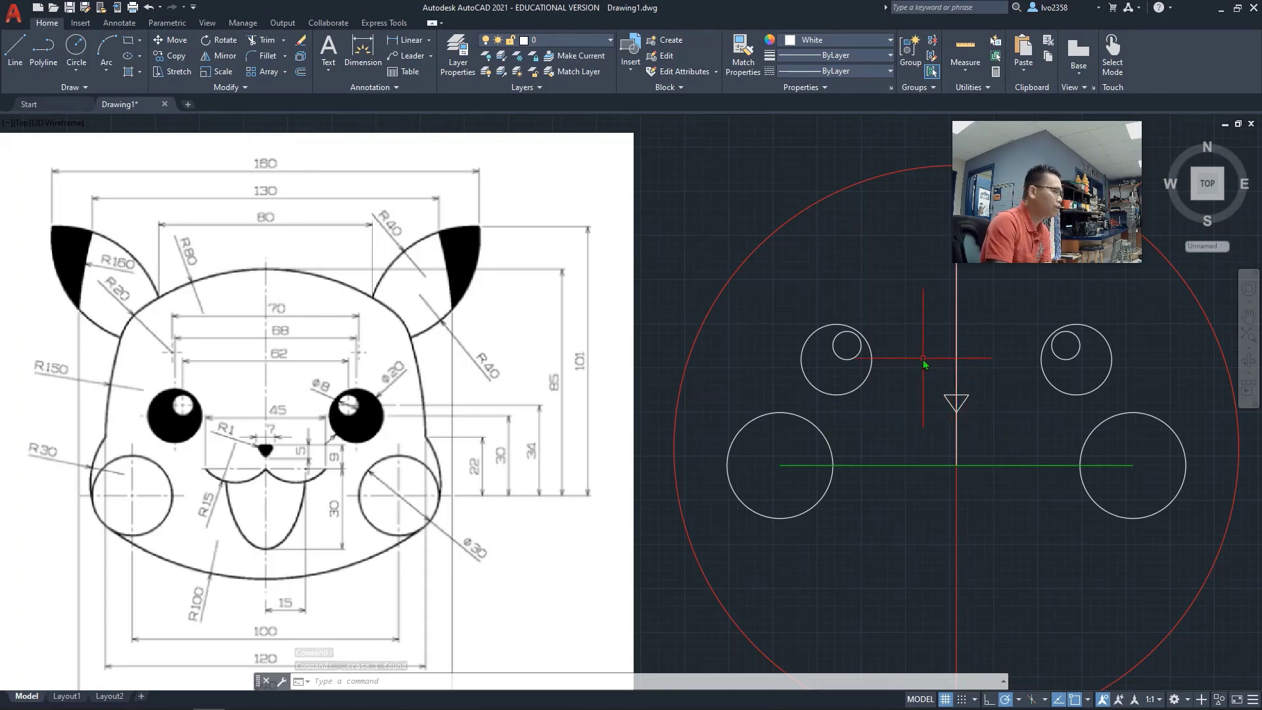
# Check the nose's corner radius on the reference image and try to fillet two sides of the nose triangle.
pyautogui.scroll(-2, 955, 386)
pyautogui.scroll(2, 947, 393)
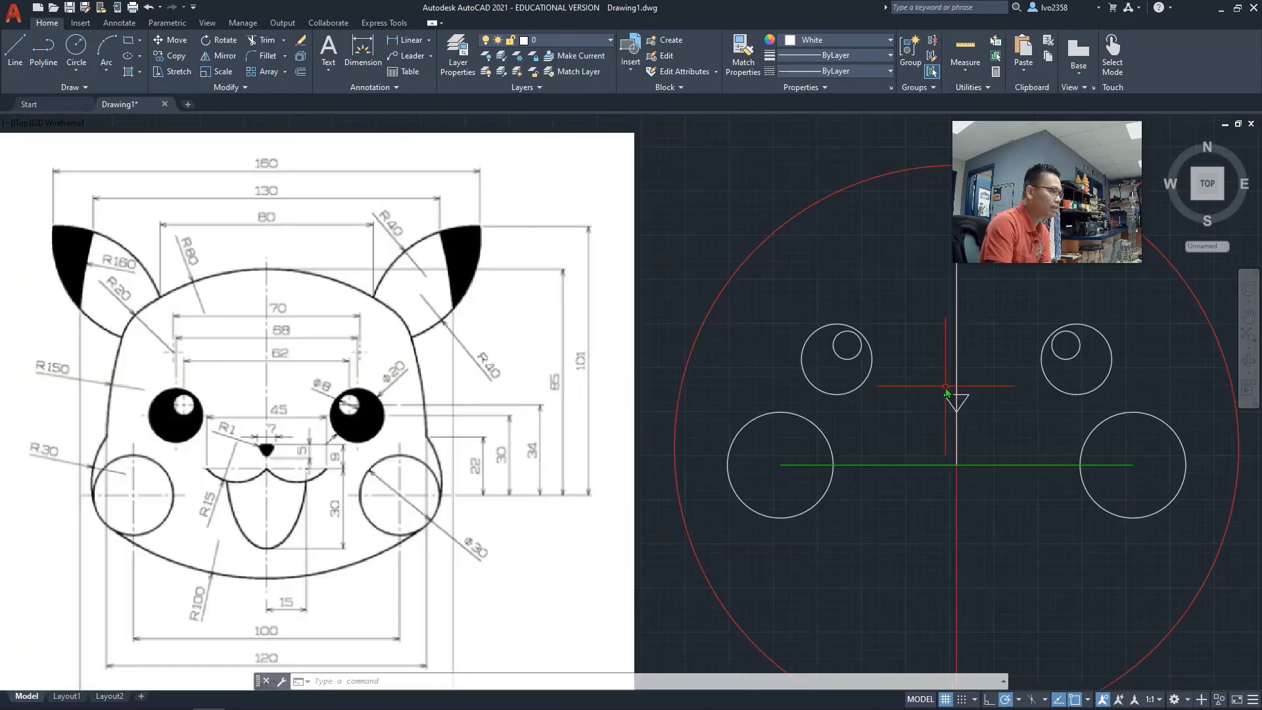
pyautogui.scroll(2, 946, 393)
pyautogui.scroll(-2, 388, 411)
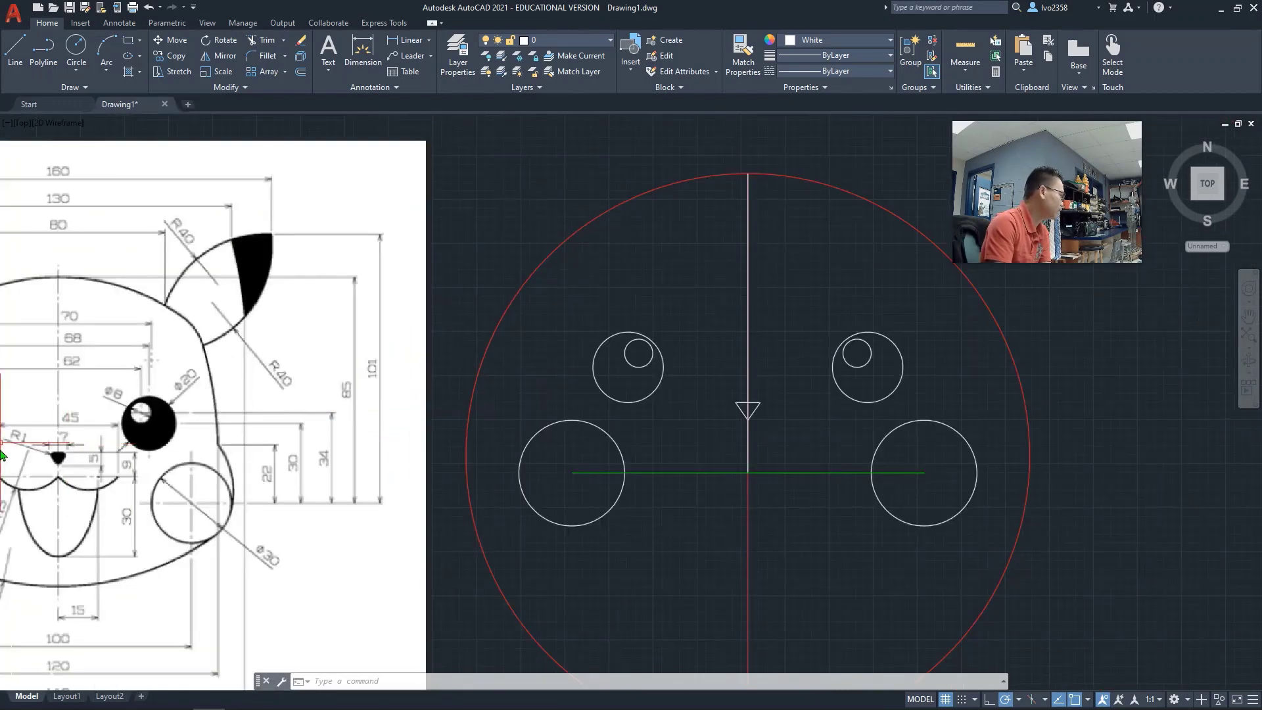
pyautogui.scroll(4, 2, 454)
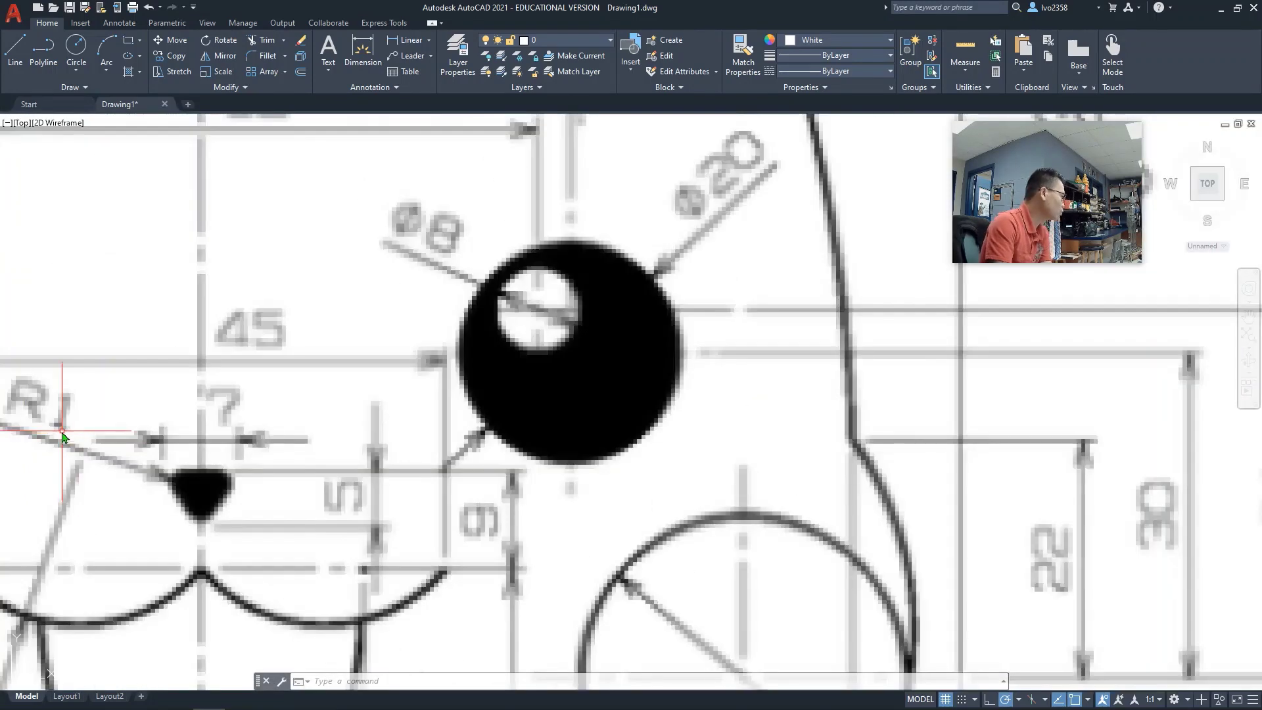
pyautogui.scroll(-4, 63, 436)
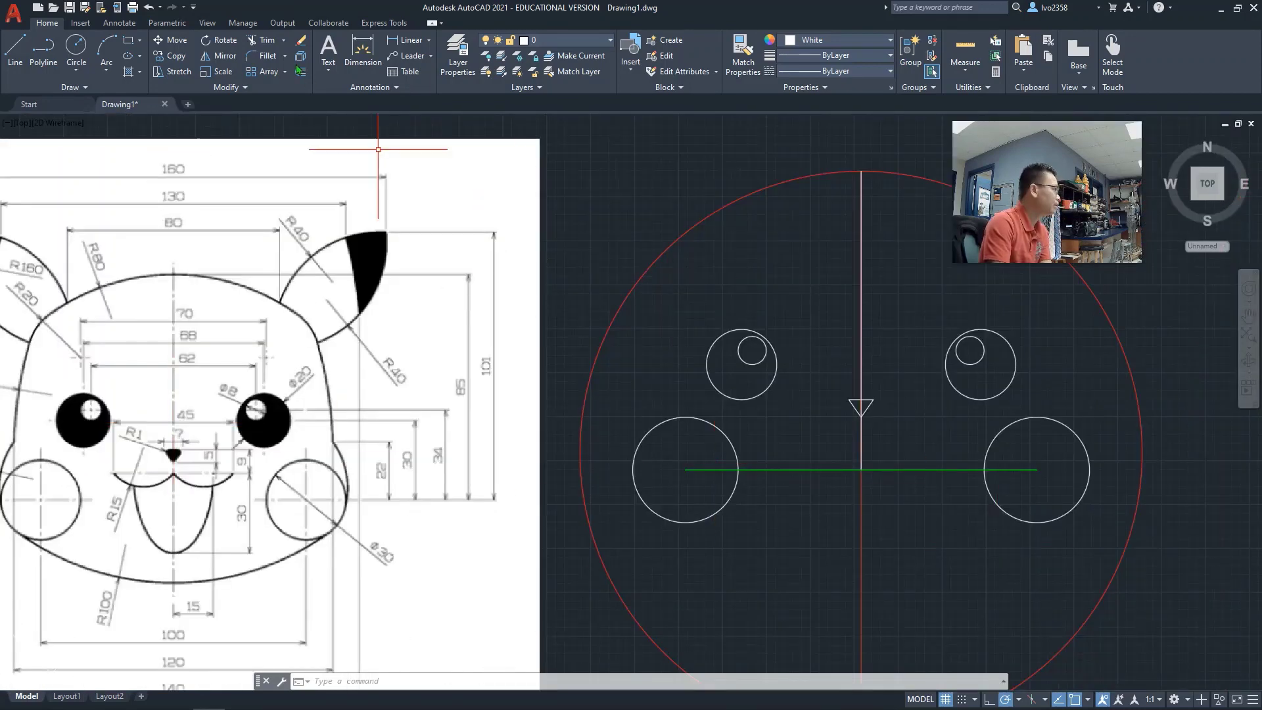
pyautogui.click(268, 58)
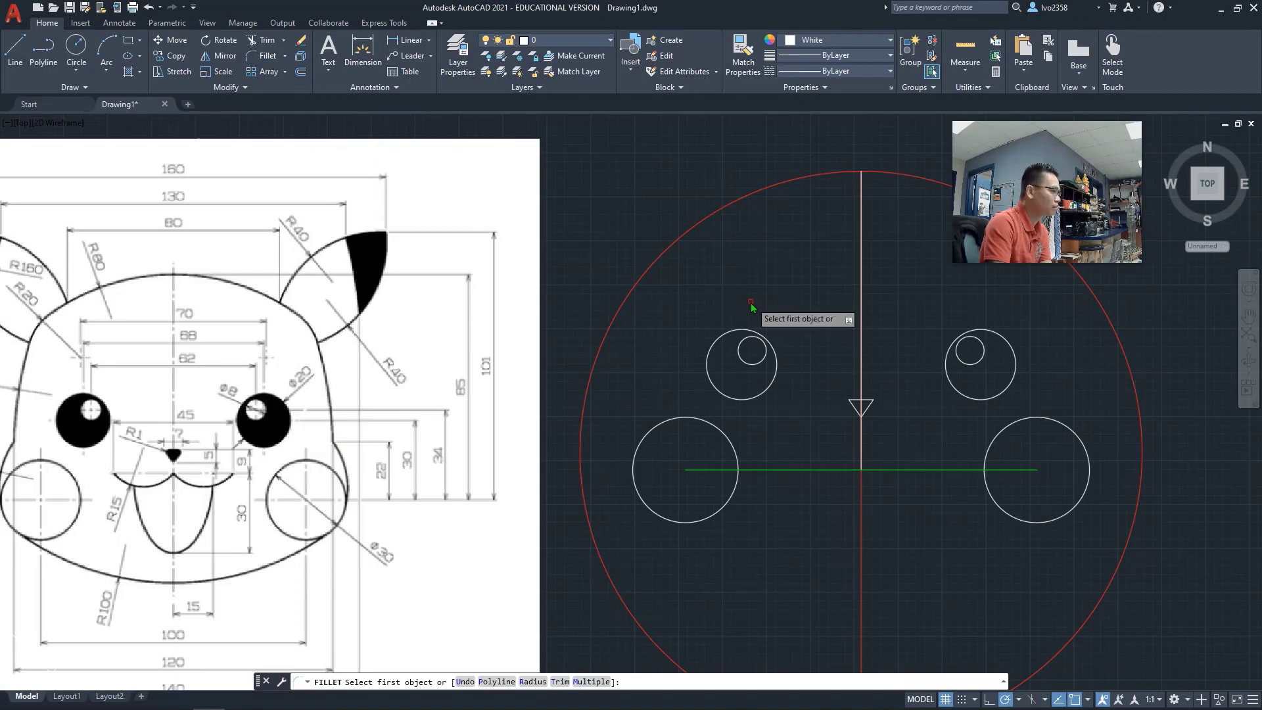
pyautogui.click(859, 413)
pyautogui.click(859, 407)
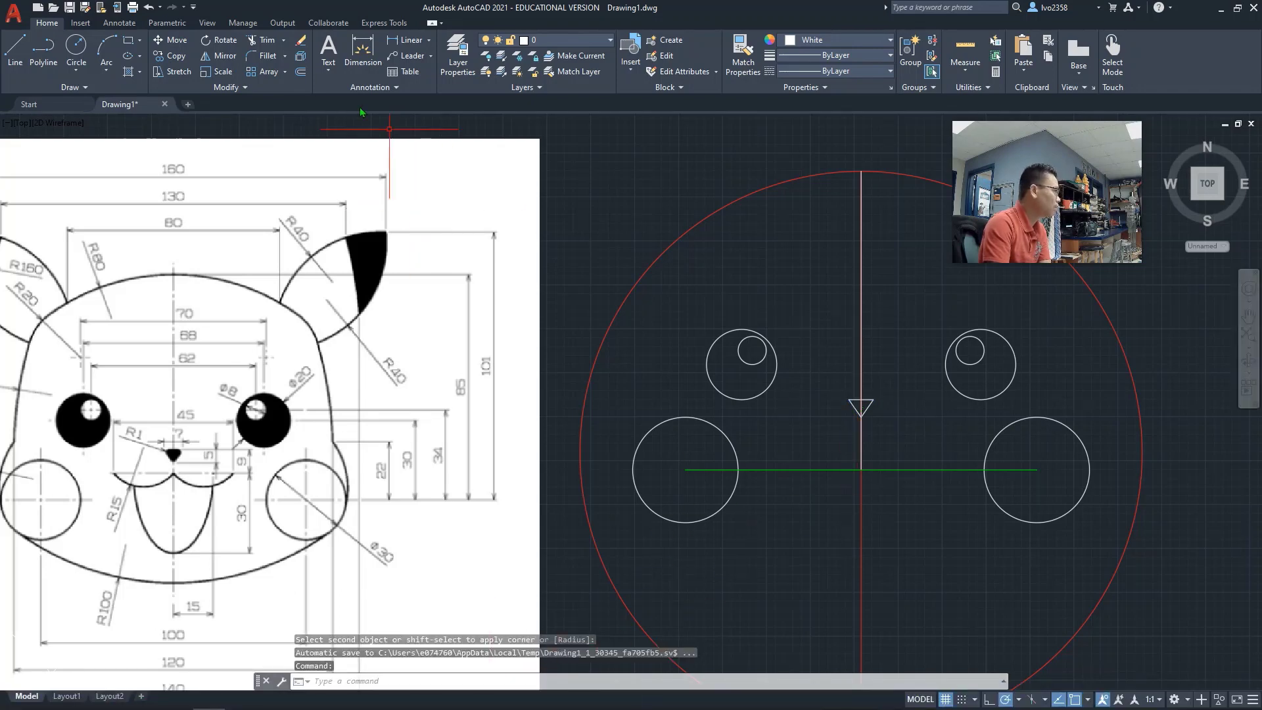
# Try to fillet the nose triangle's upper-left corner with a value of 1.
pyautogui.click(268, 57)
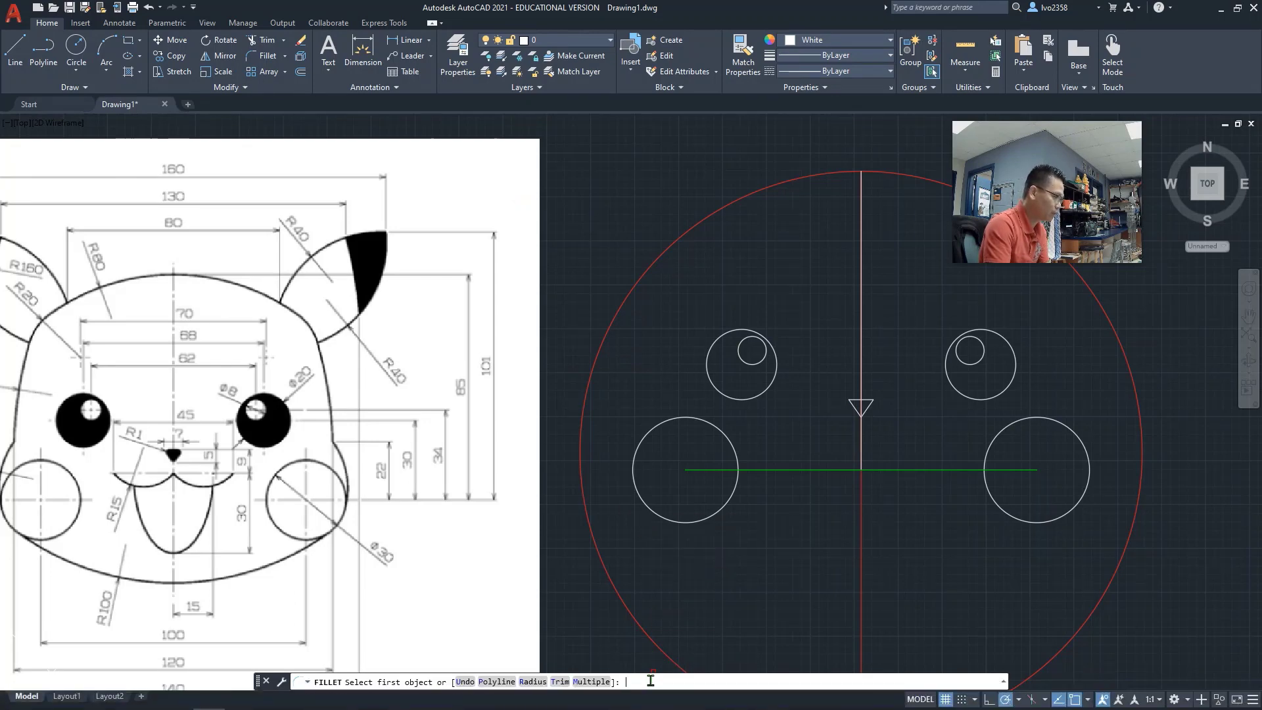
pyautogui.write('1')
pyautogui.press('Return')
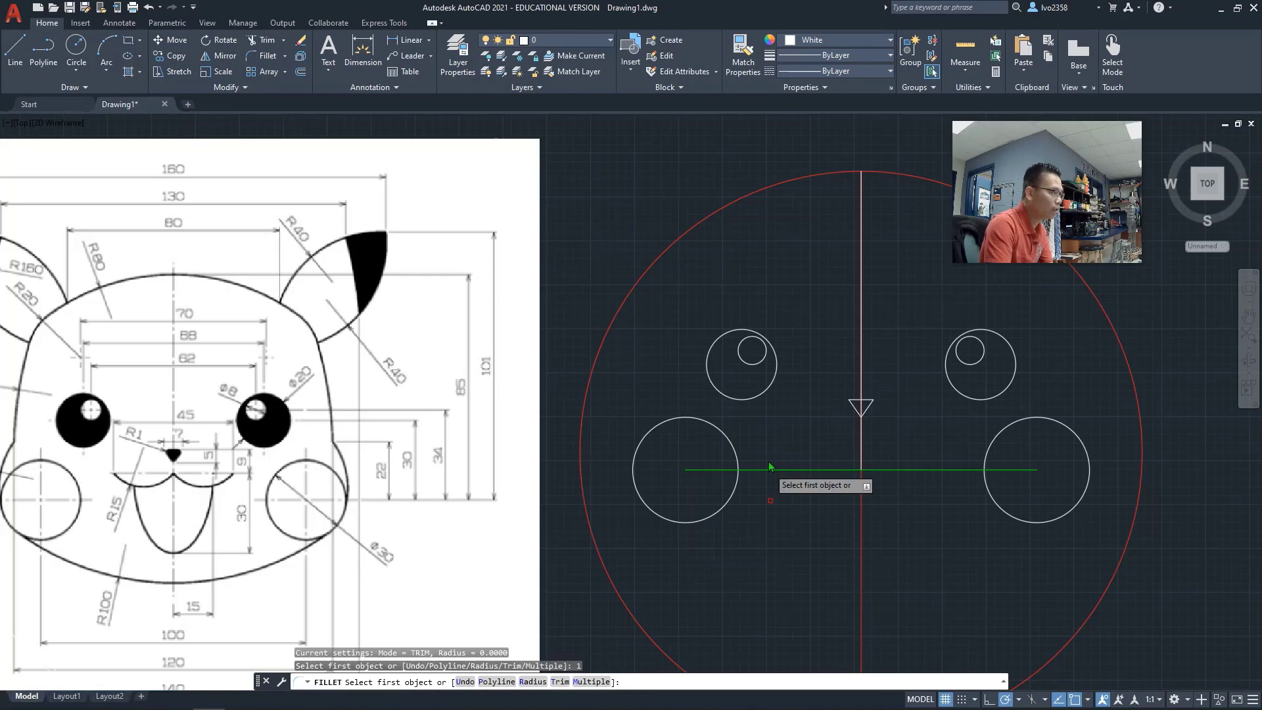
pyautogui.scroll(6, 871, 398)
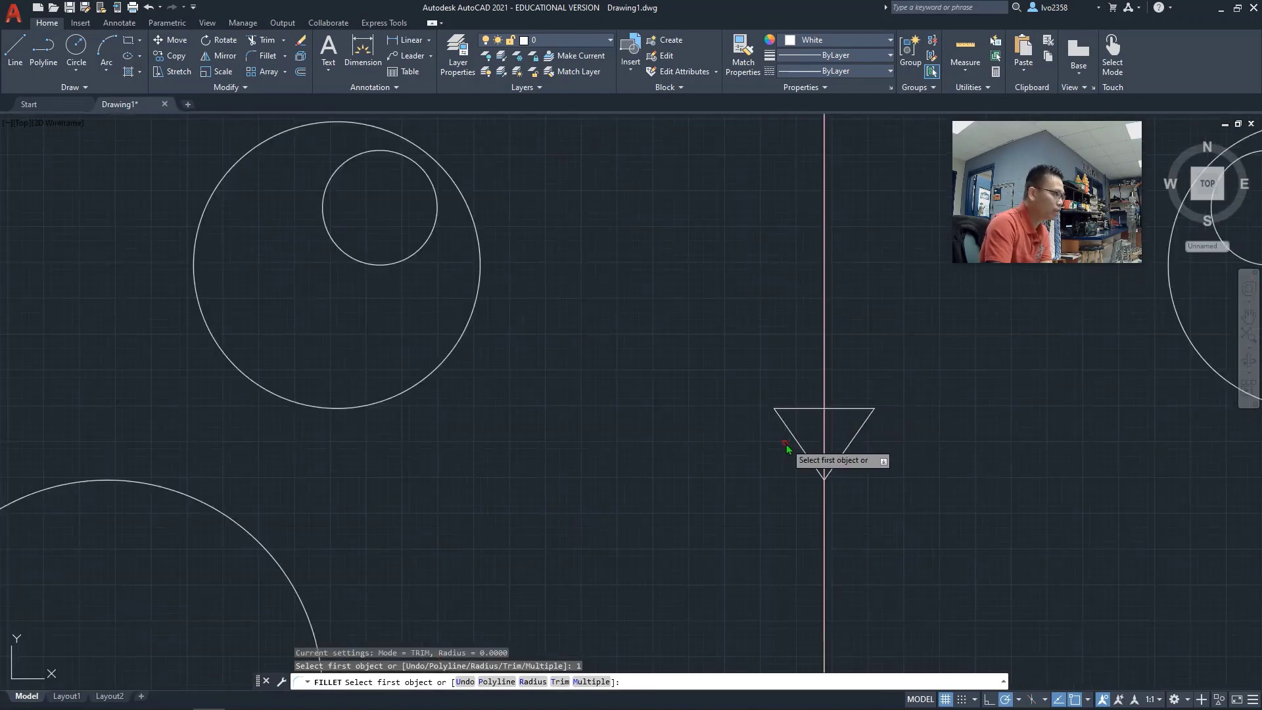
pyautogui.click(792, 434)
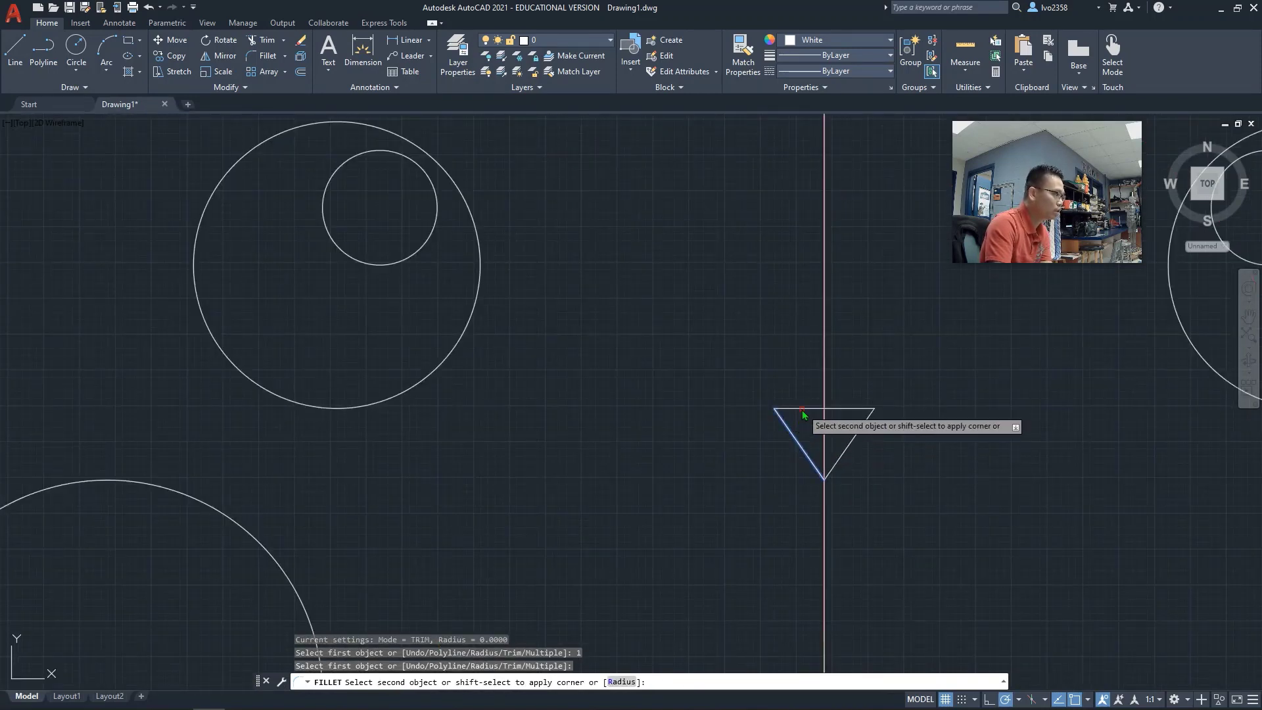
pyautogui.click(802, 409)
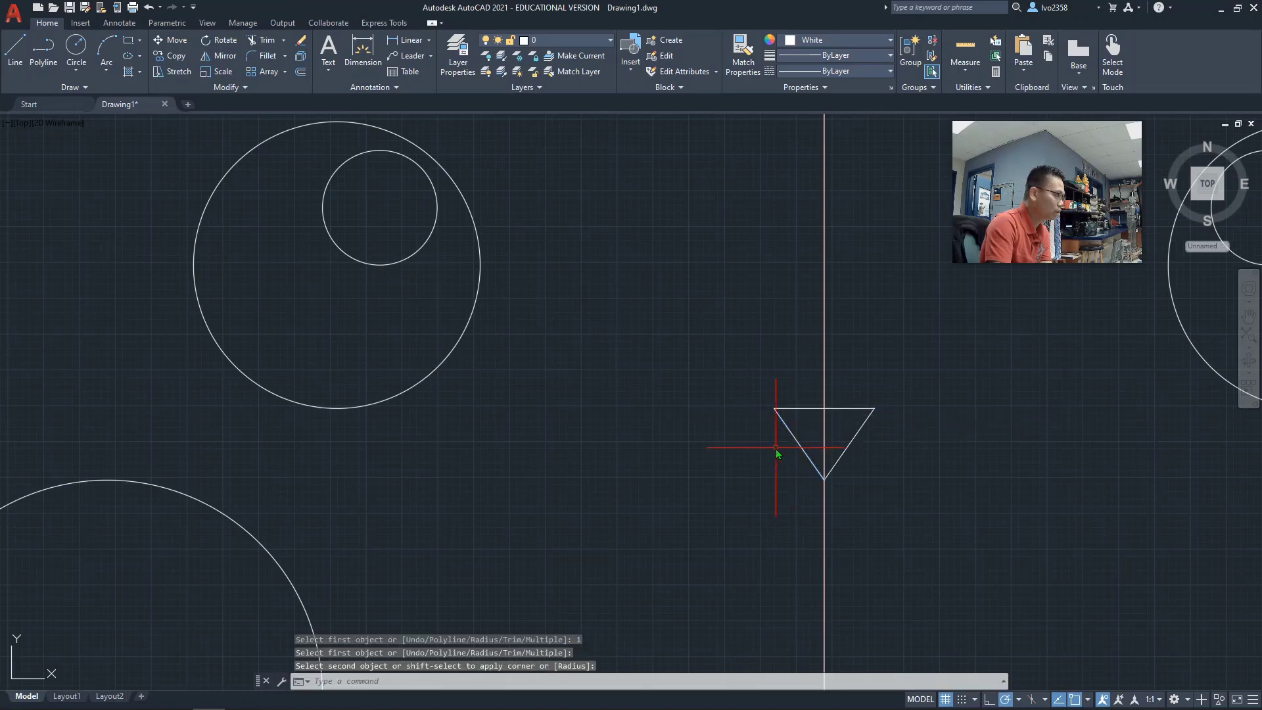
pyautogui.press('Escape')
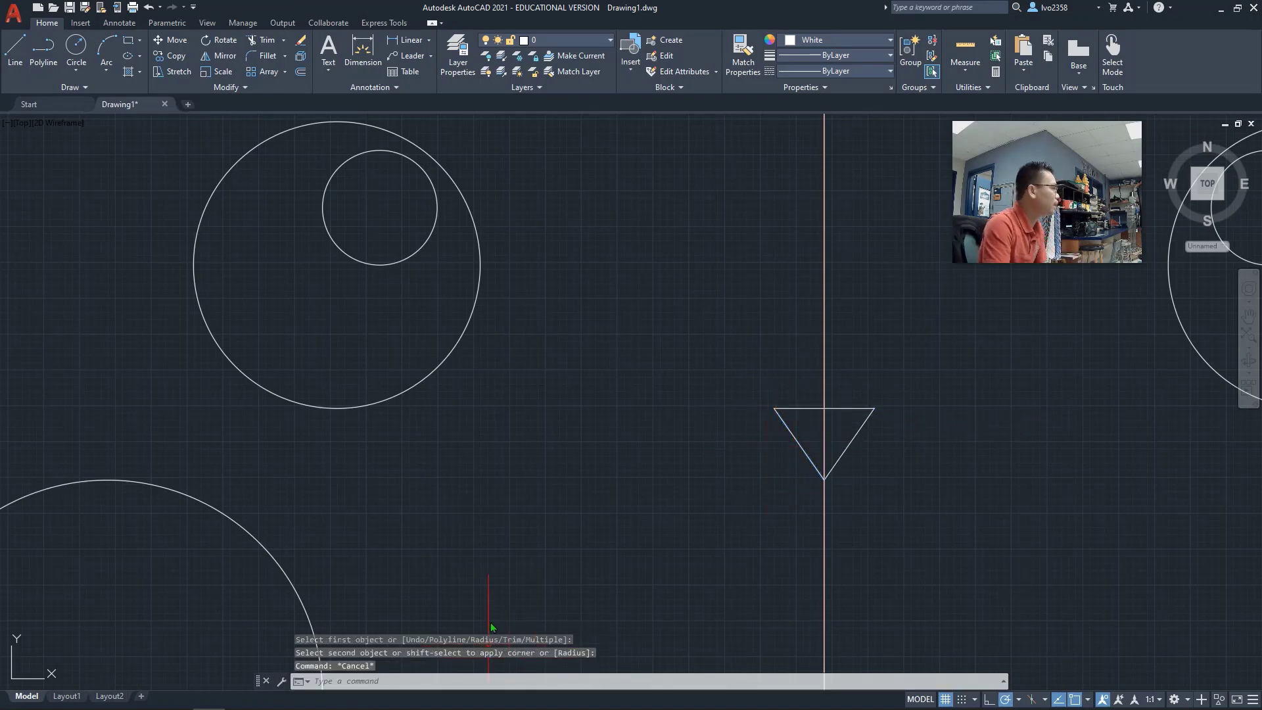
# Fillet the nose triangle's upper-left corner with the fillet radius set to 1.
pyautogui.click(269, 56)
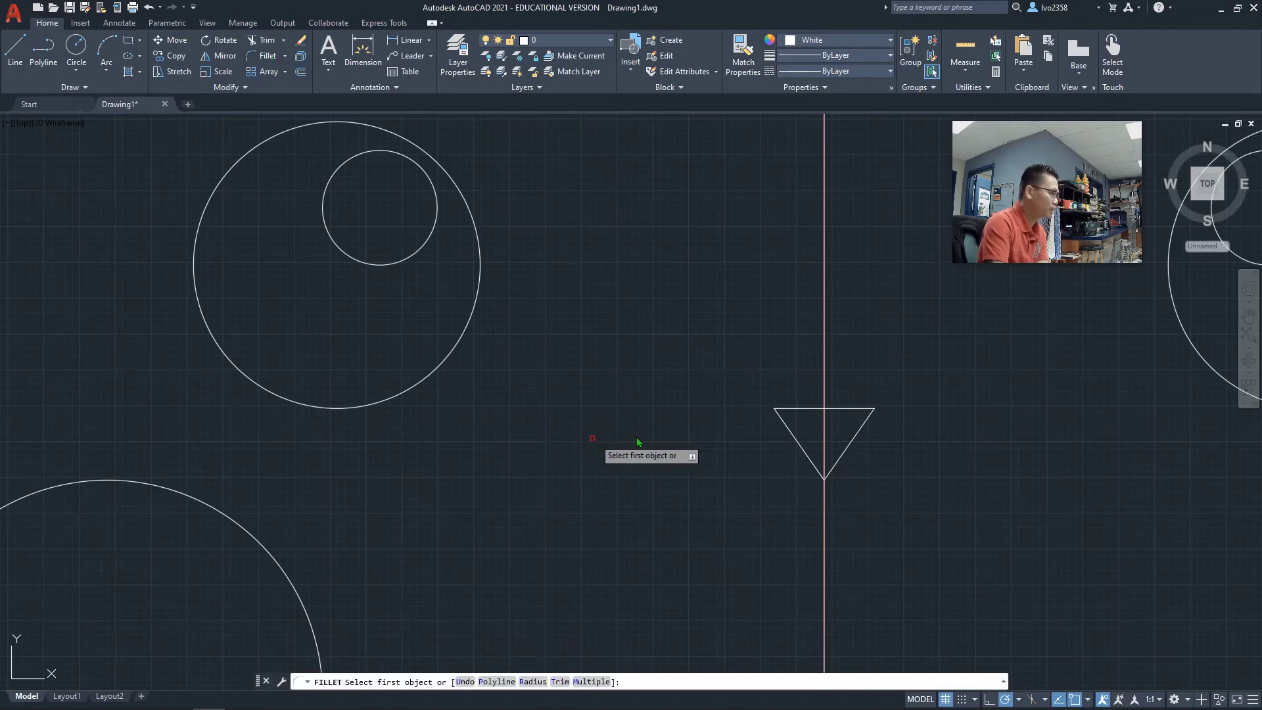
pyautogui.click(781, 426)
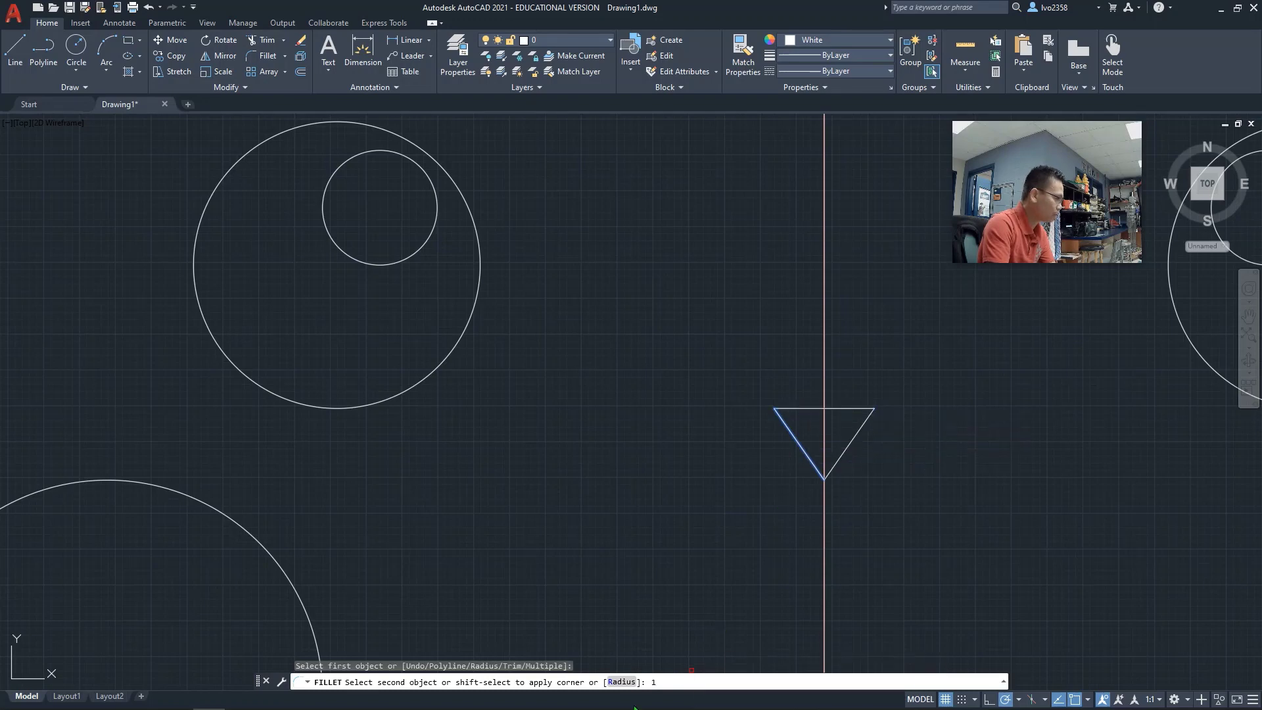
pyautogui.click(624, 681)
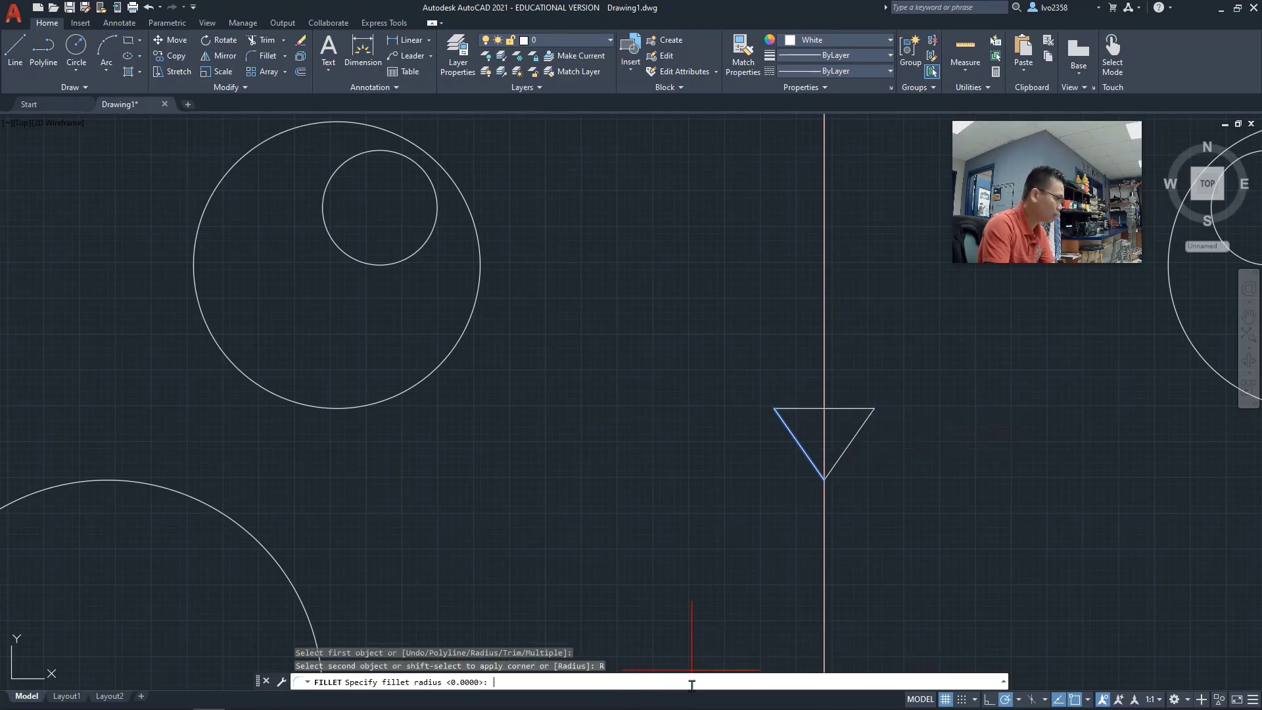
pyautogui.click(579, 686)
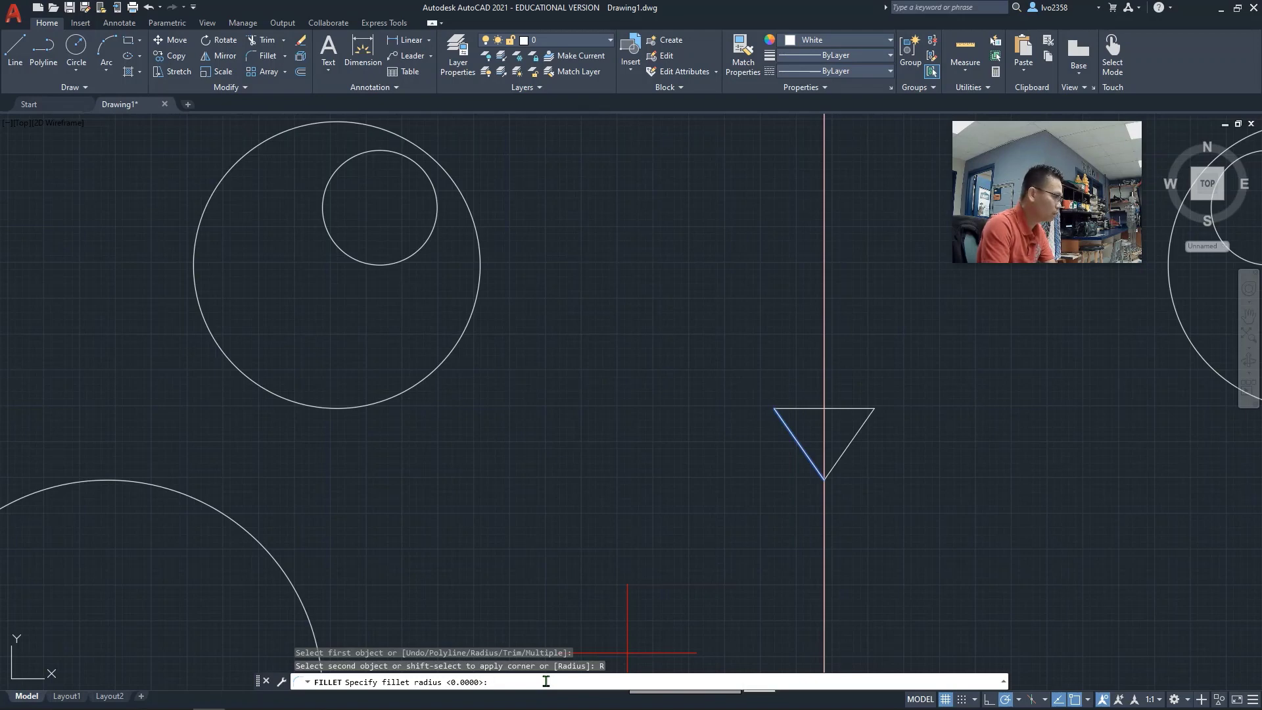
pyautogui.press('Return')
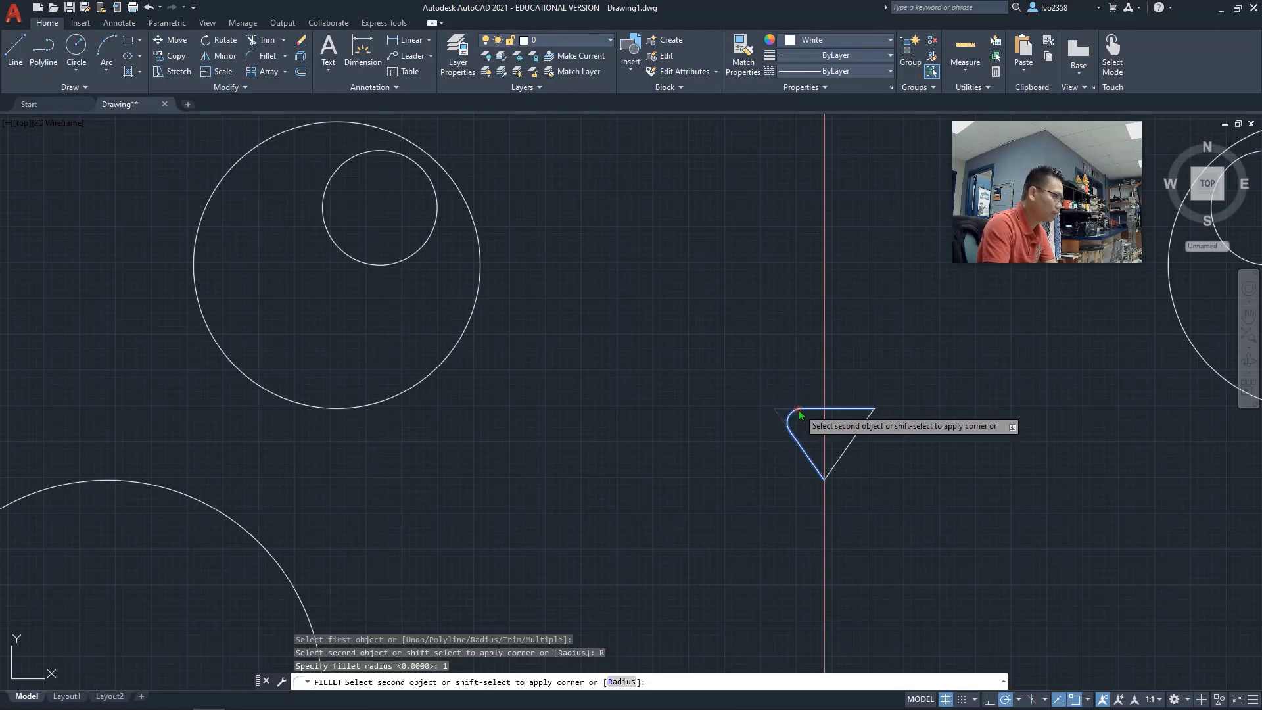
pyautogui.click(796, 409)
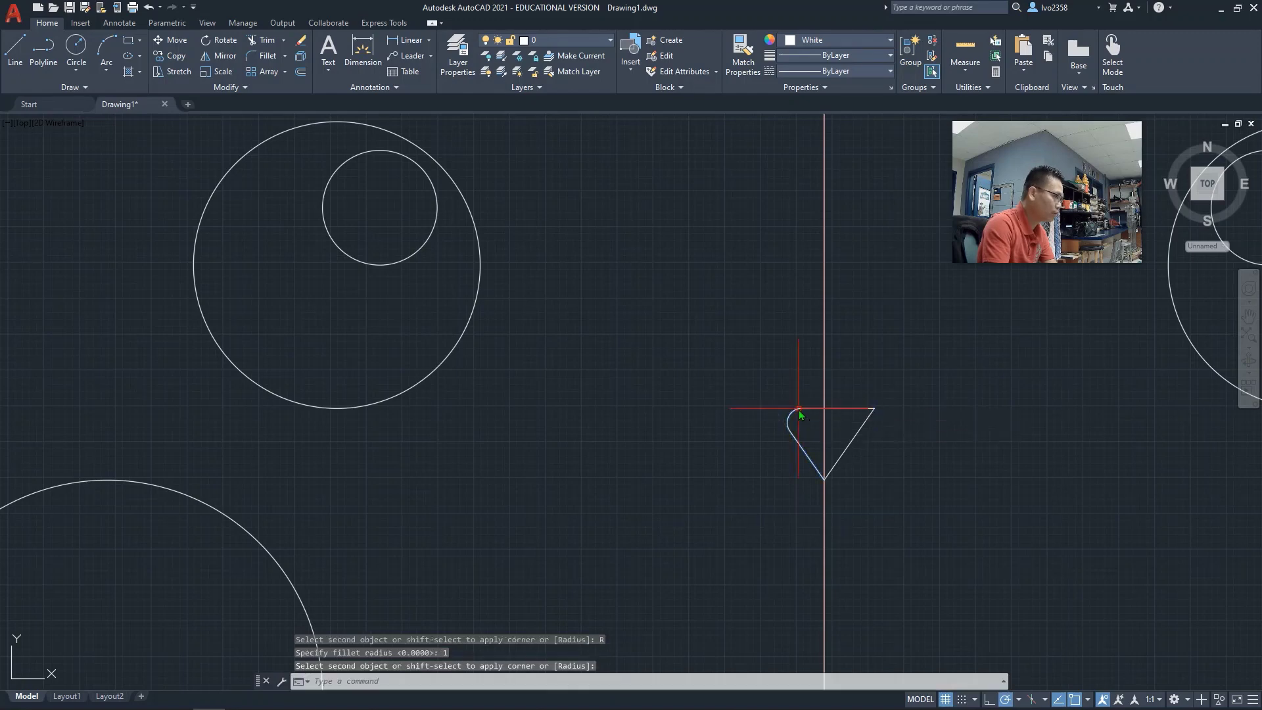
# Fillet the nose triangle's upper-right corner with the same radius of 1.
pyautogui.click(871, 409)
pyautogui.click(855, 408)
pyautogui.click(857, 434)
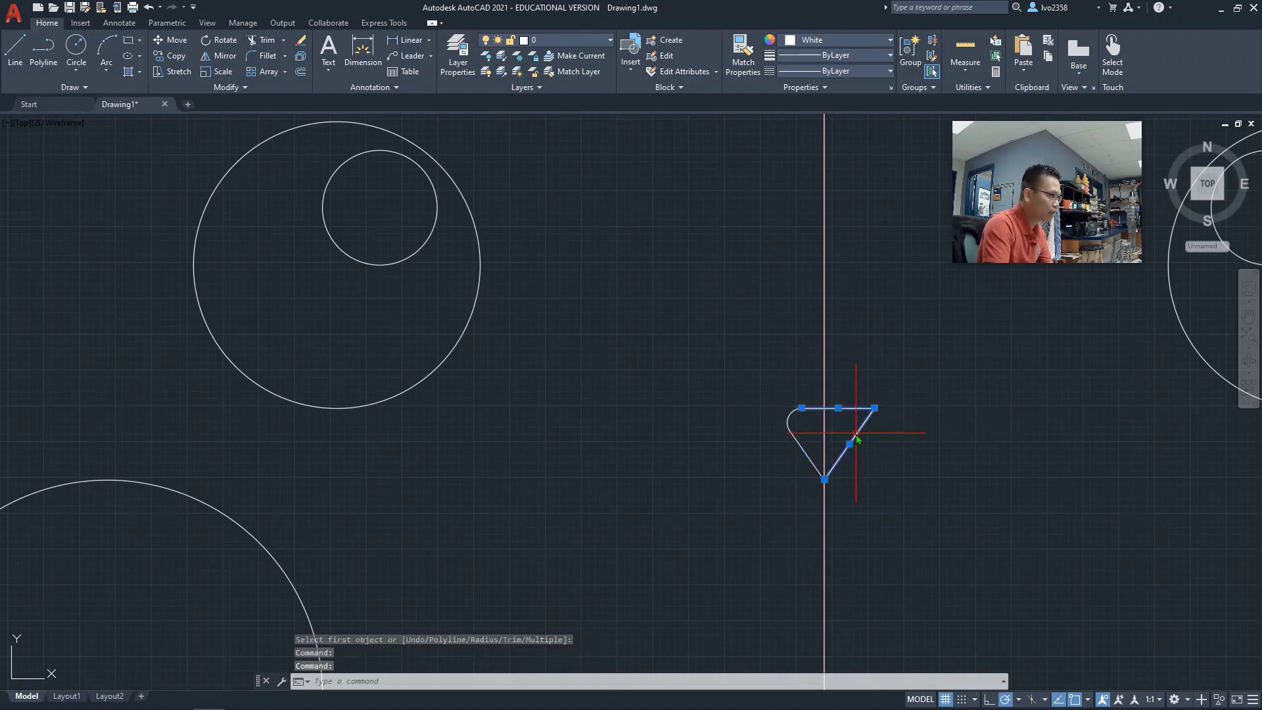
pyautogui.press('Escape')
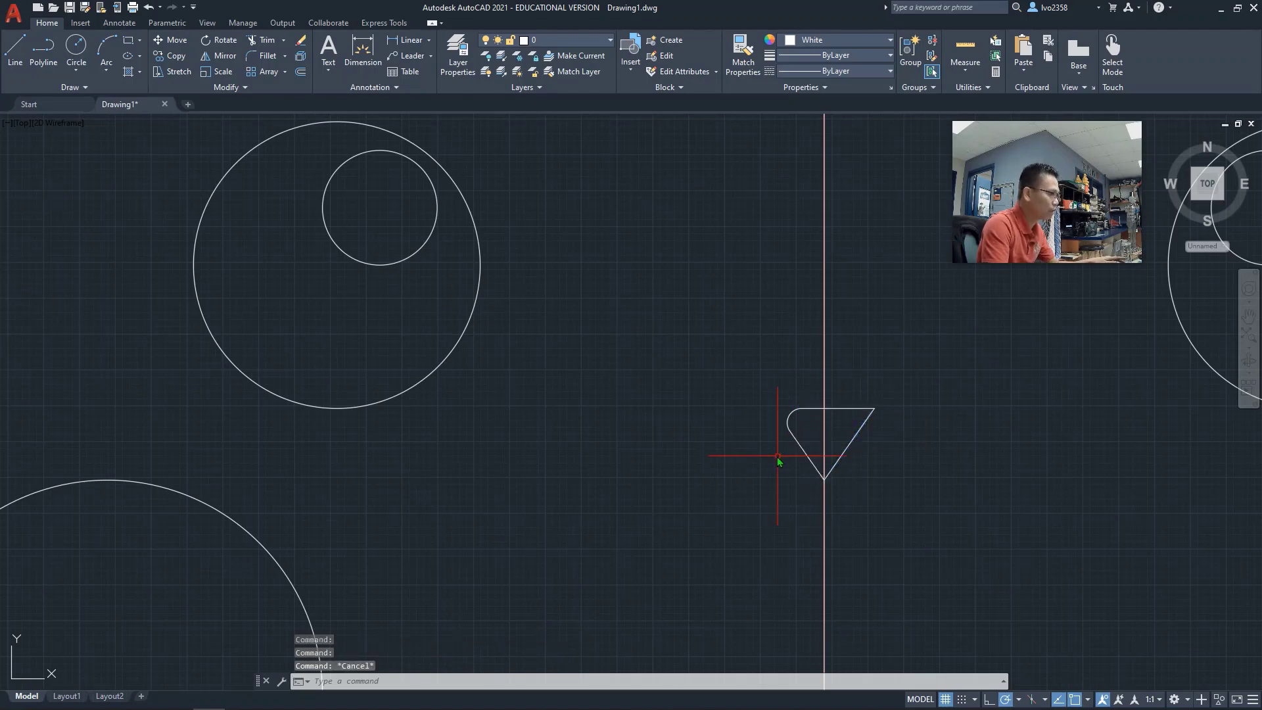
pyautogui.press('Return')
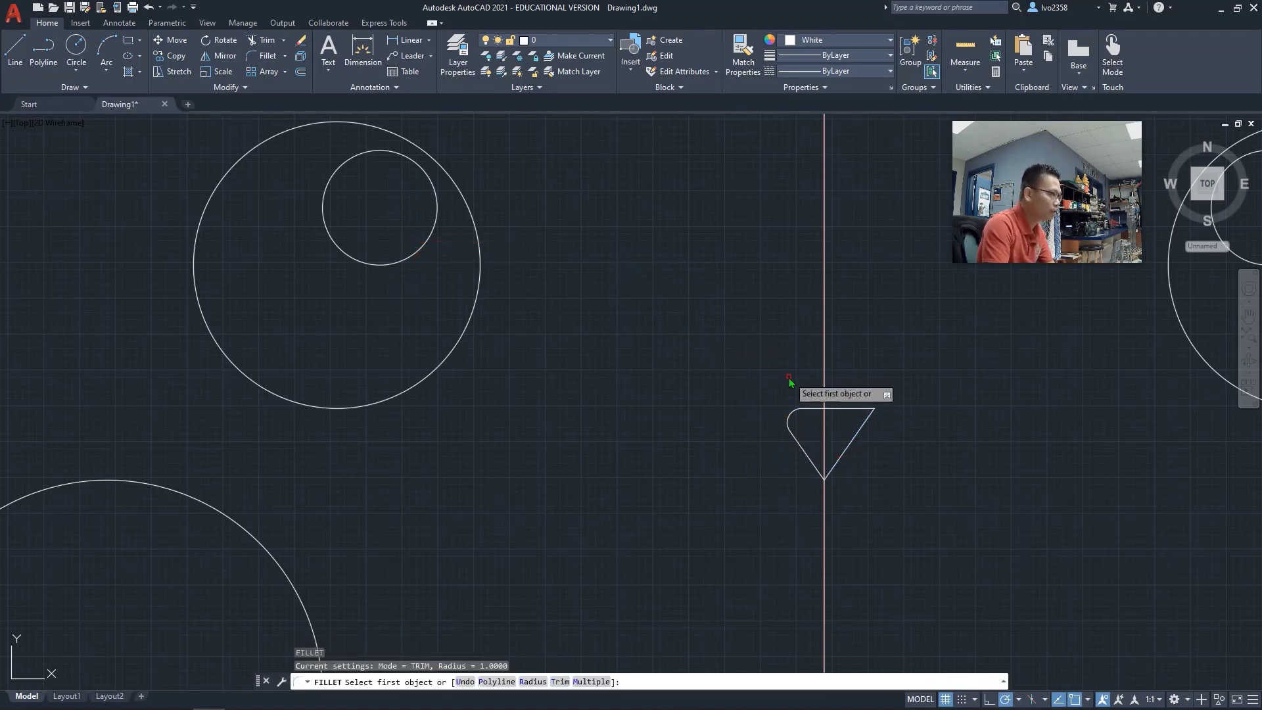
pyautogui.click(859, 409)
pyautogui.click(859, 434)
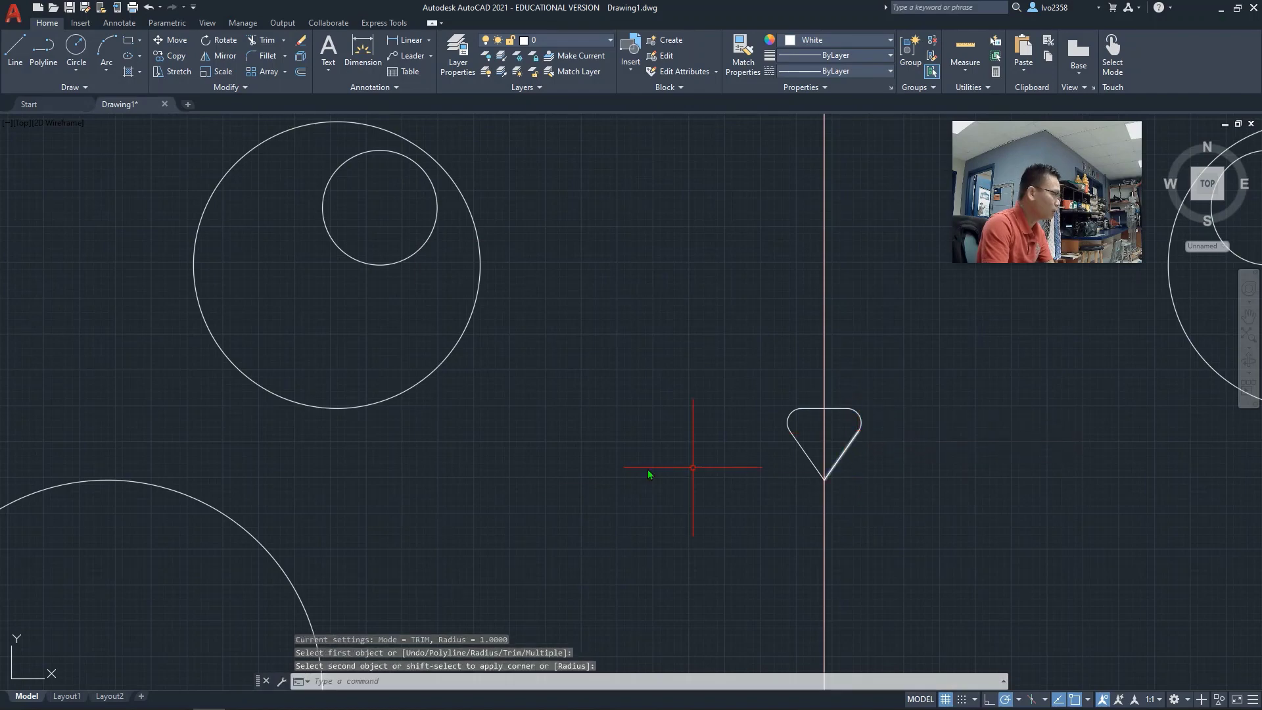
# Fillet the nose's lower tip between its two slanted sides with radius 1.
pyautogui.scroll(-6, 553, 504)
pyautogui.scroll(-2, 197, 514)
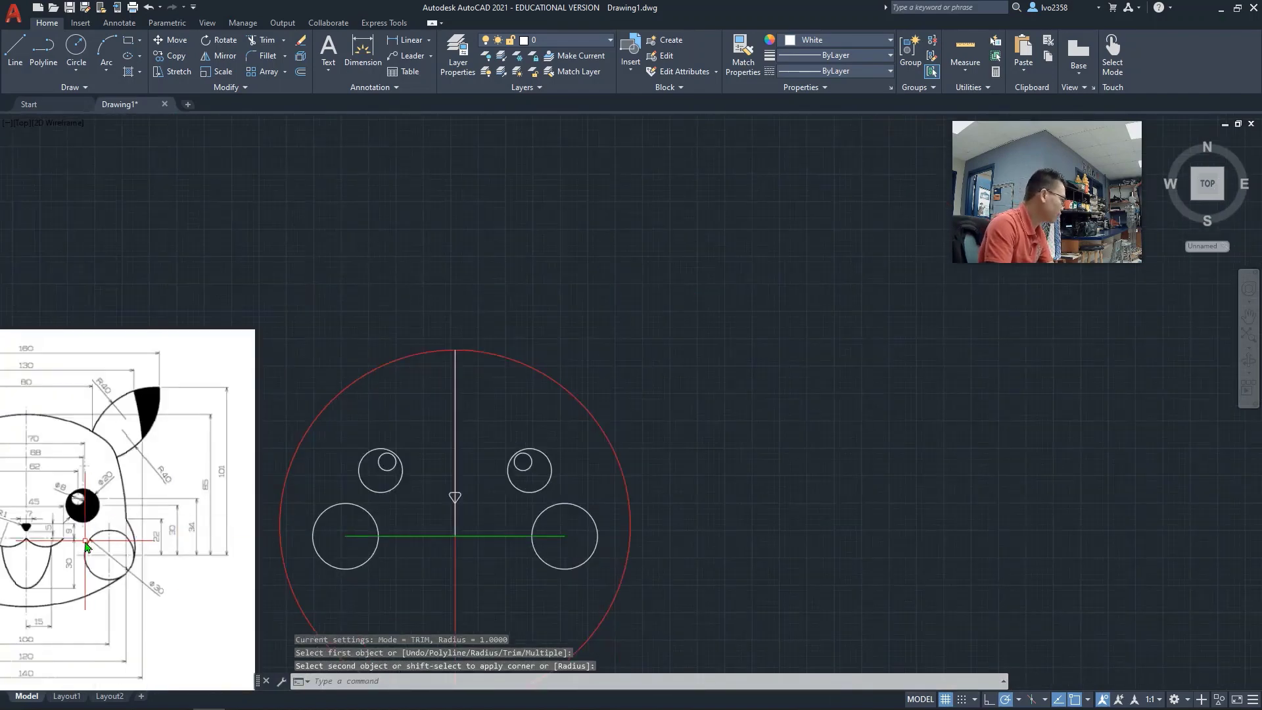
pyautogui.scroll(4, 29, 545)
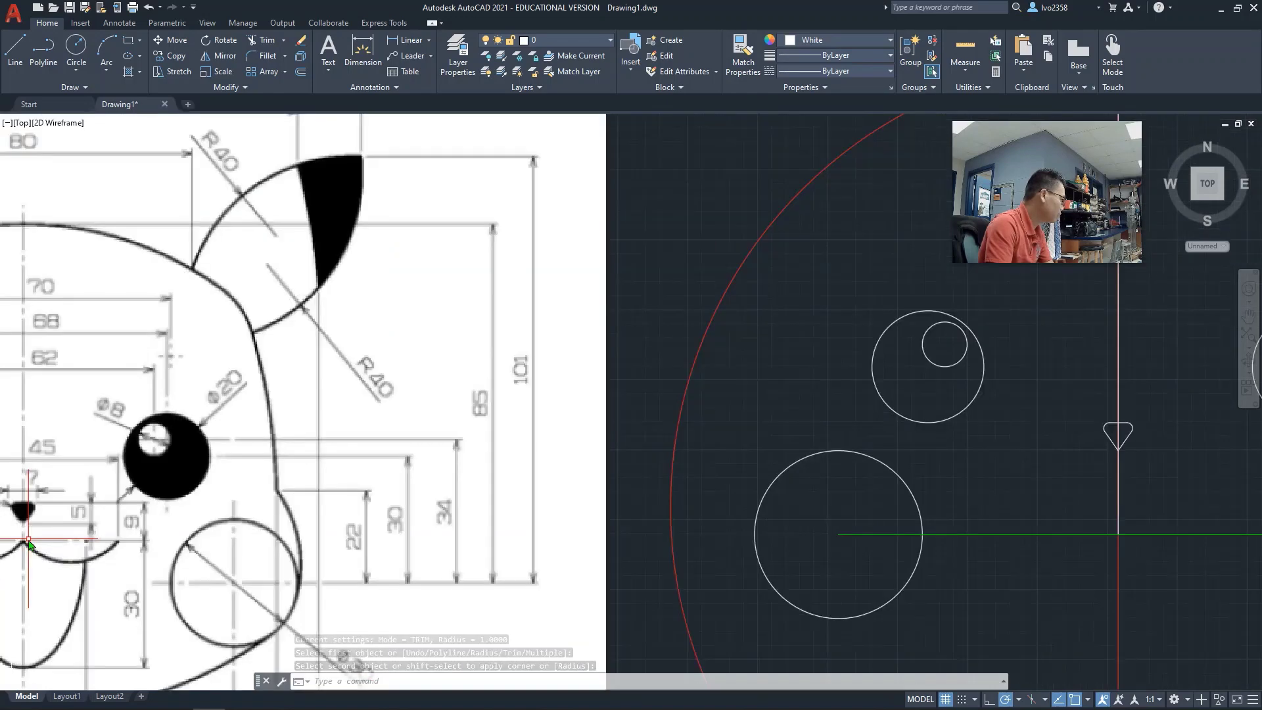
pyautogui.scroll(-4, 31, 545)
pyautogui.scroll(5, 397, 513)
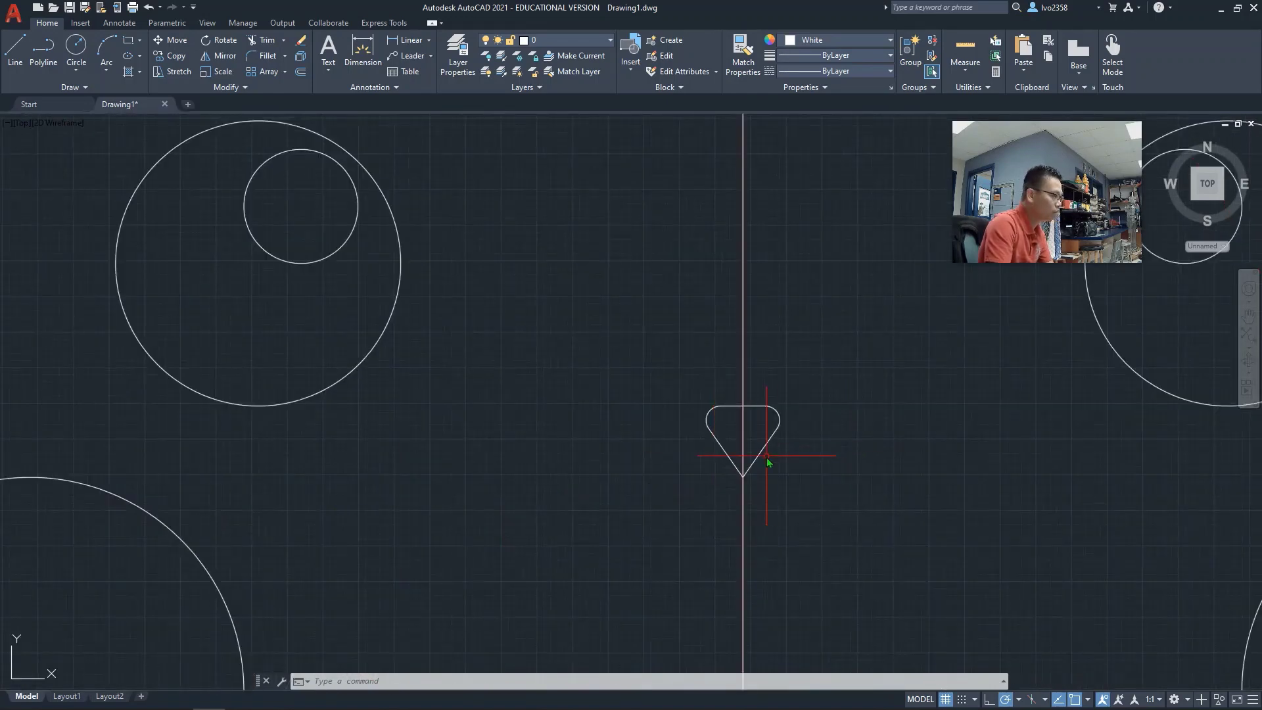
pyautogui.write('f')
pyautogui.press('Return')
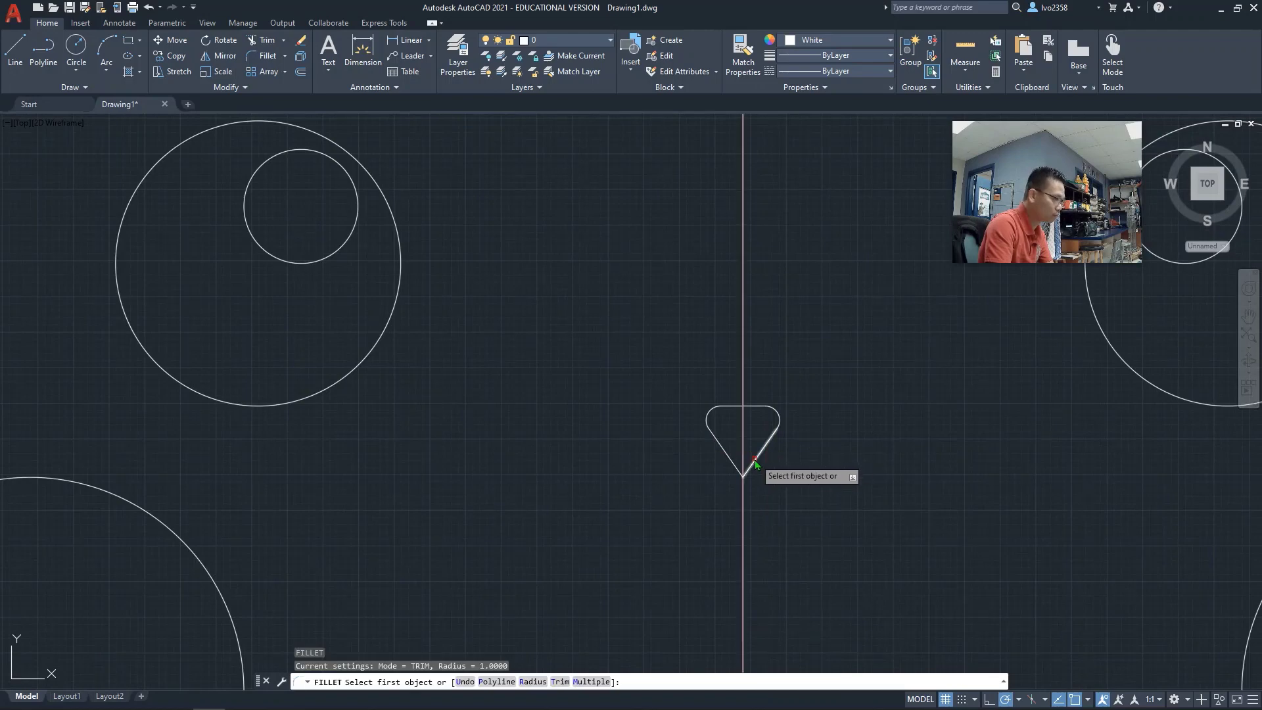
pyautogui.click(752, 460)
pyautogui.click(732, 466)
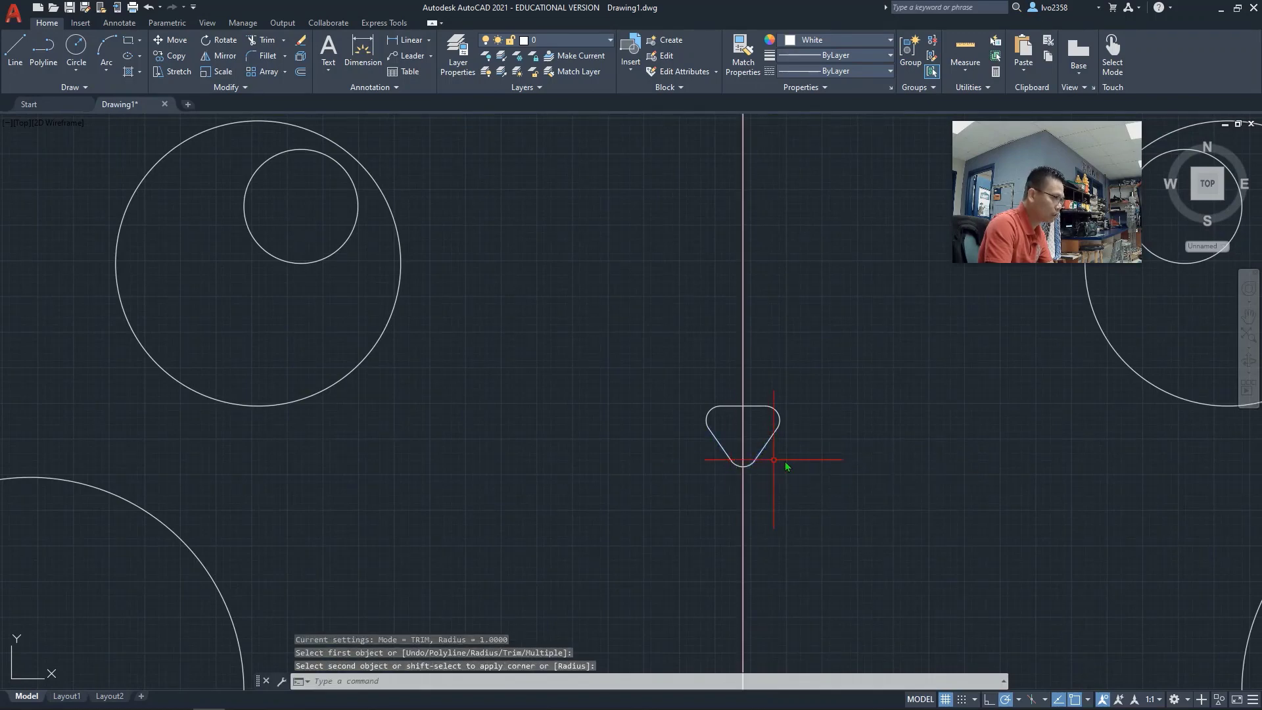
# Set the current object color to yellow (241,235,31).
pyautogui.scroll(-4, 787, 480)
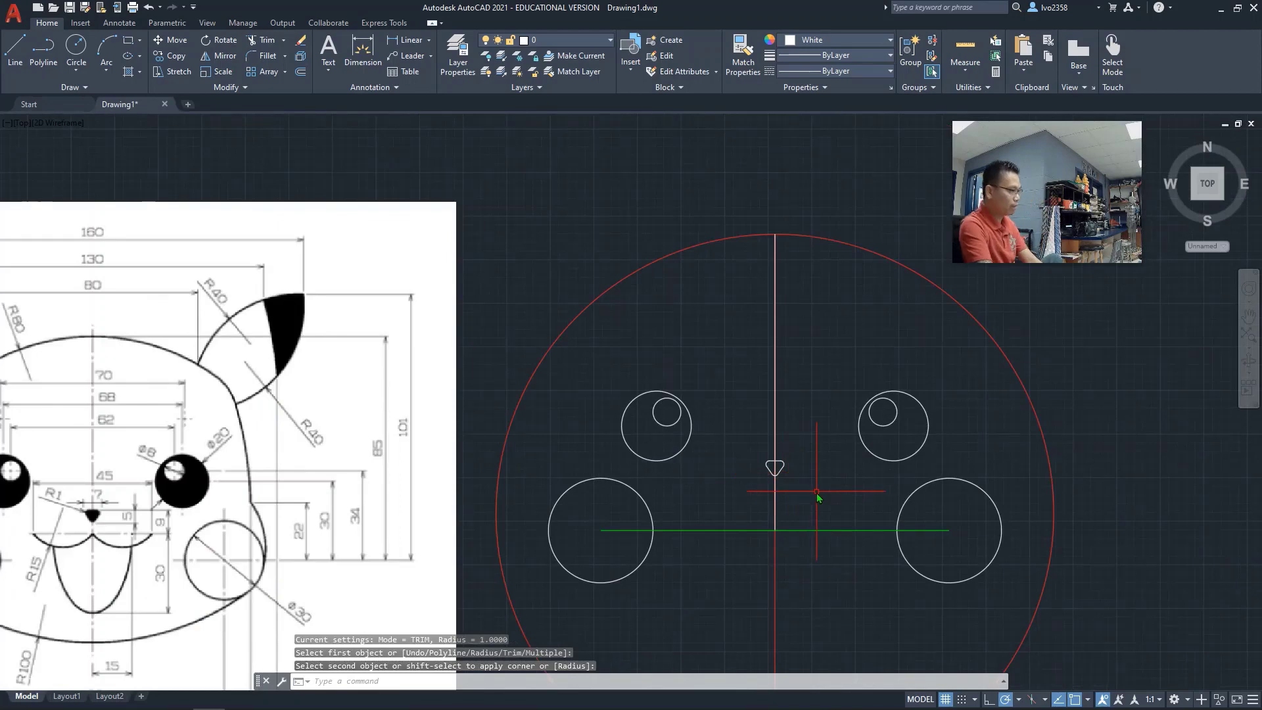
pyautogui.middleClick(819, 499)
pyautogui.middleClick(819, 499)
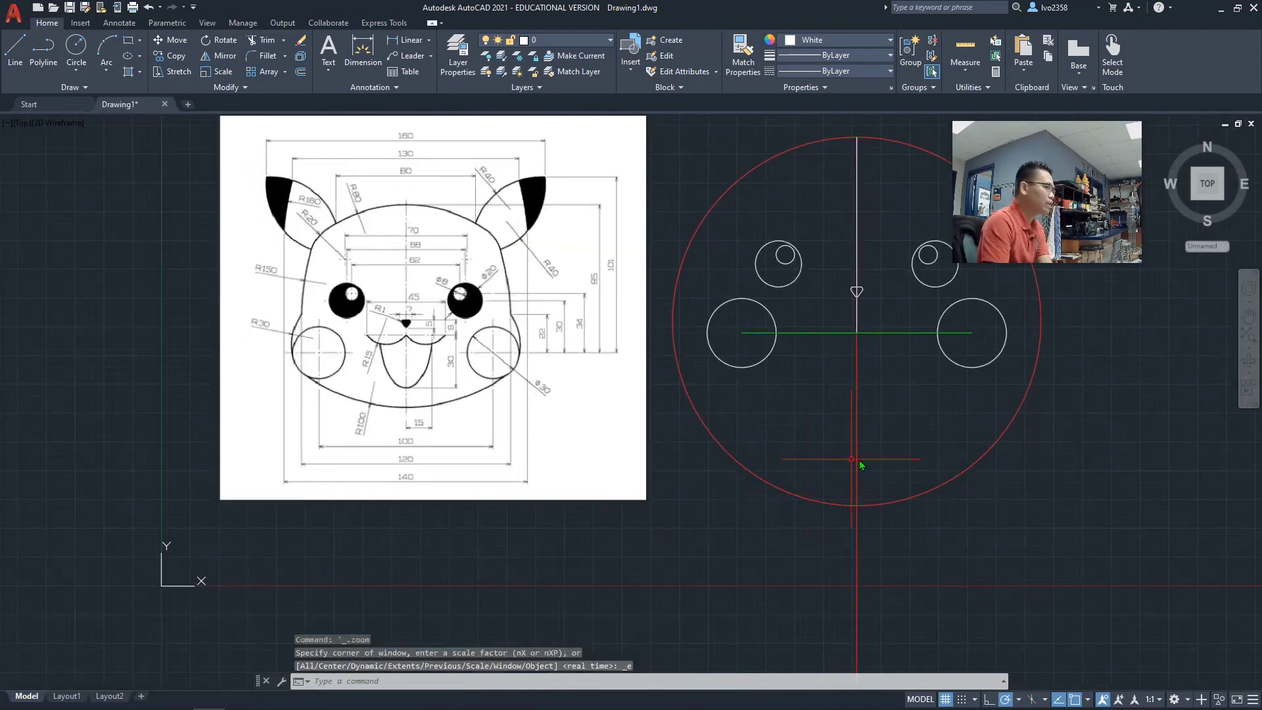
pyautogui.moveTo(913, 416)
pyautogui.mouseDown(button='middle')
pyautogui.moveTo(817, 471)
pyautogui.moveTo(794, 465)
pyautogui.mouseUp(button='middle')
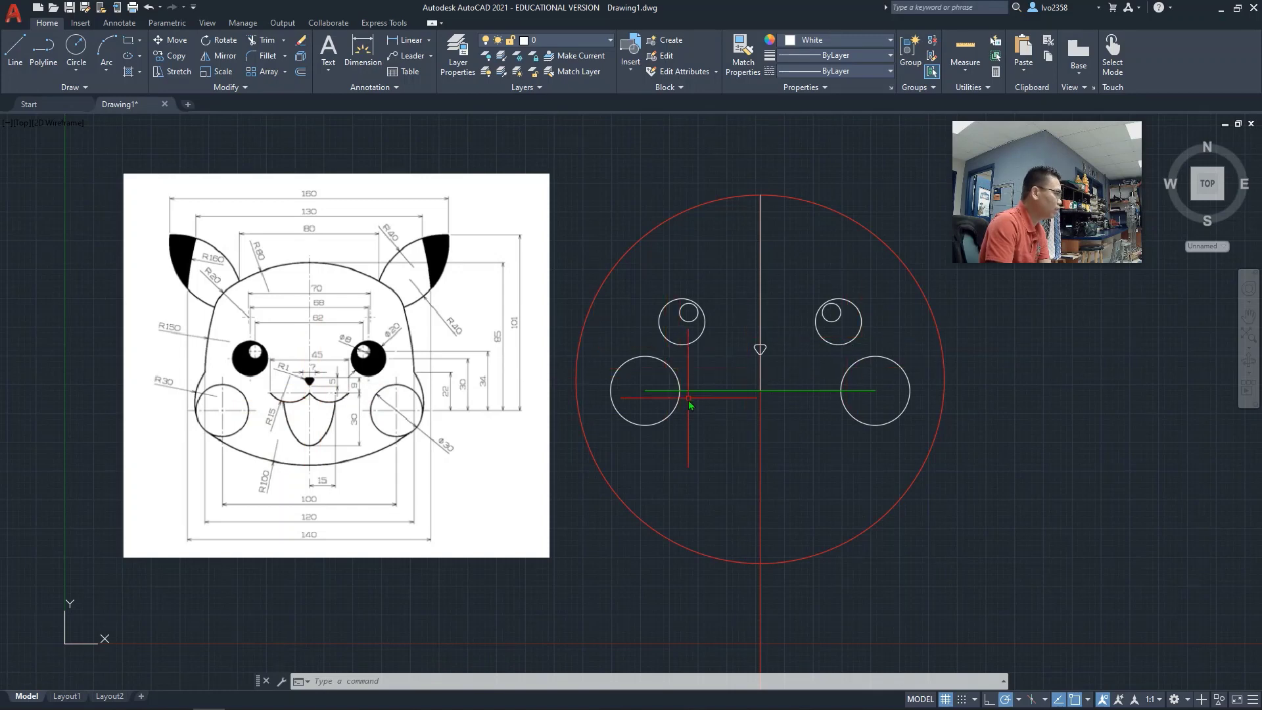
pyautogui.scroll(2, 297, 389)
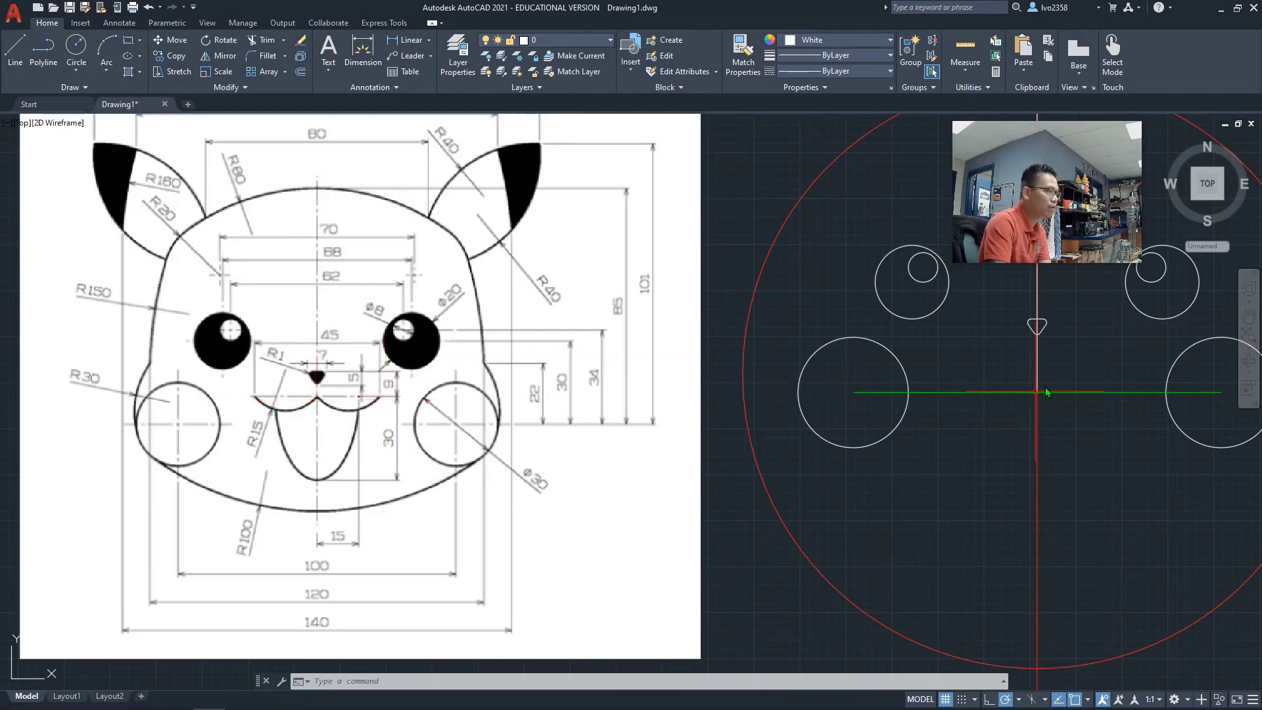
pyautogui.moveTo(1021, 383); pyautogui.dragTo(882, 385, button='middle')
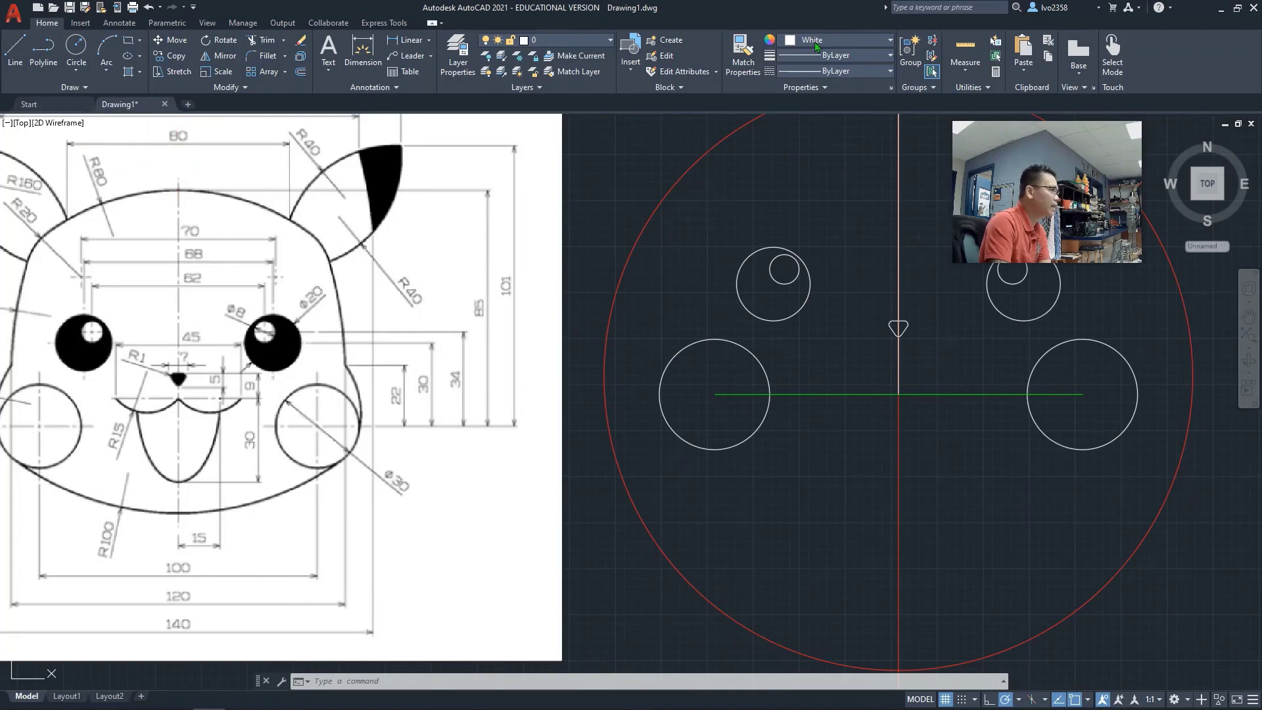
pyautogui.click(841, 44)
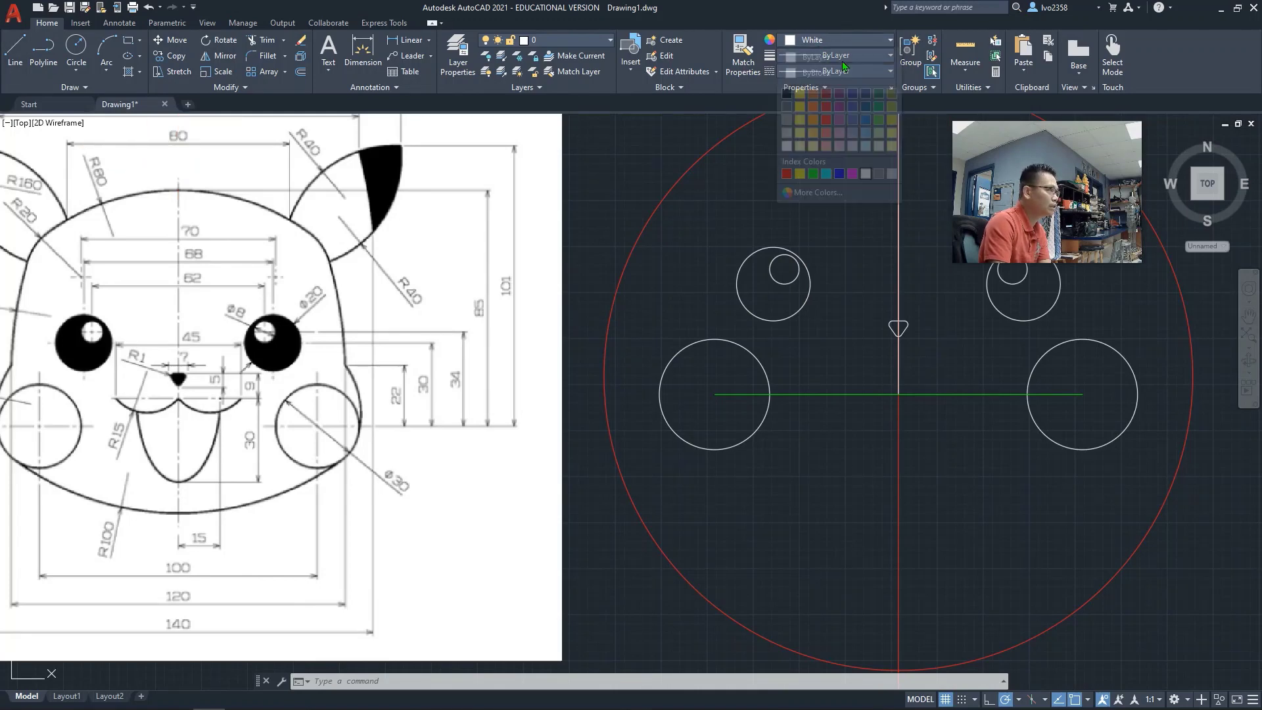
pyautogui.click(801, 98)
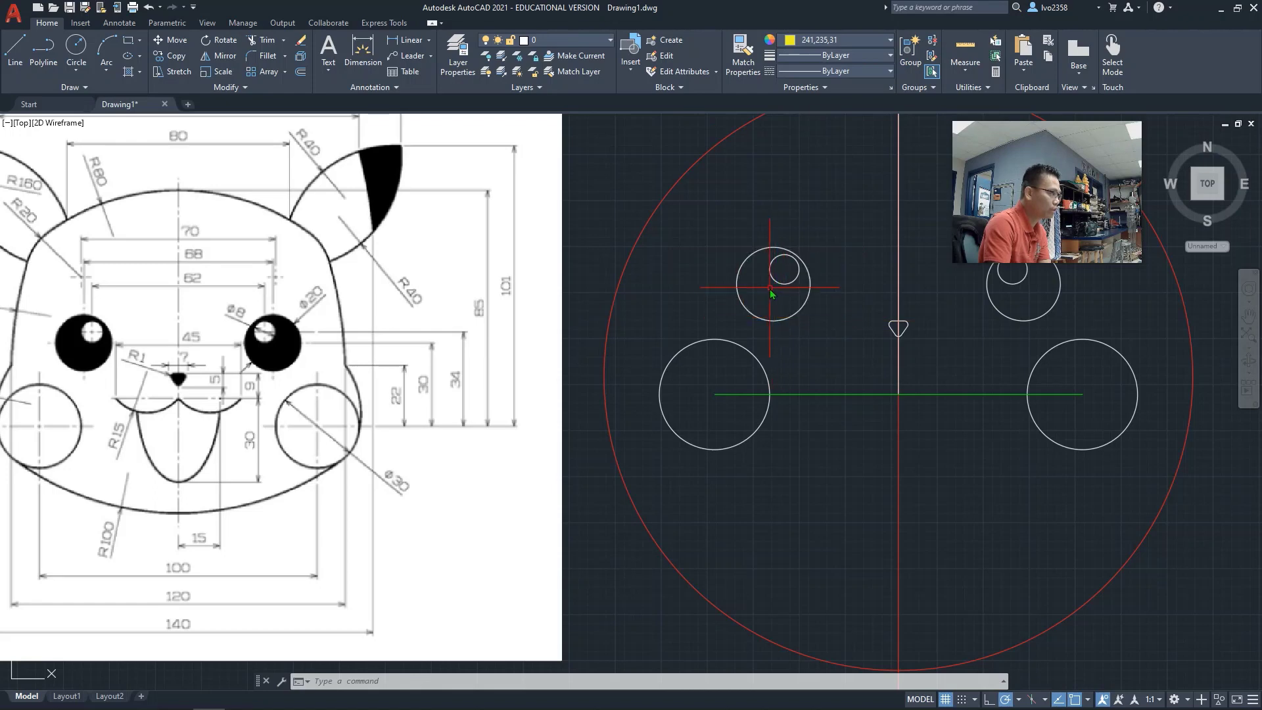
# Draw a horizontal line from the lowest point of the left eye circle to the lowest point of the right eye circle.
pyautogui.click(16, 53)
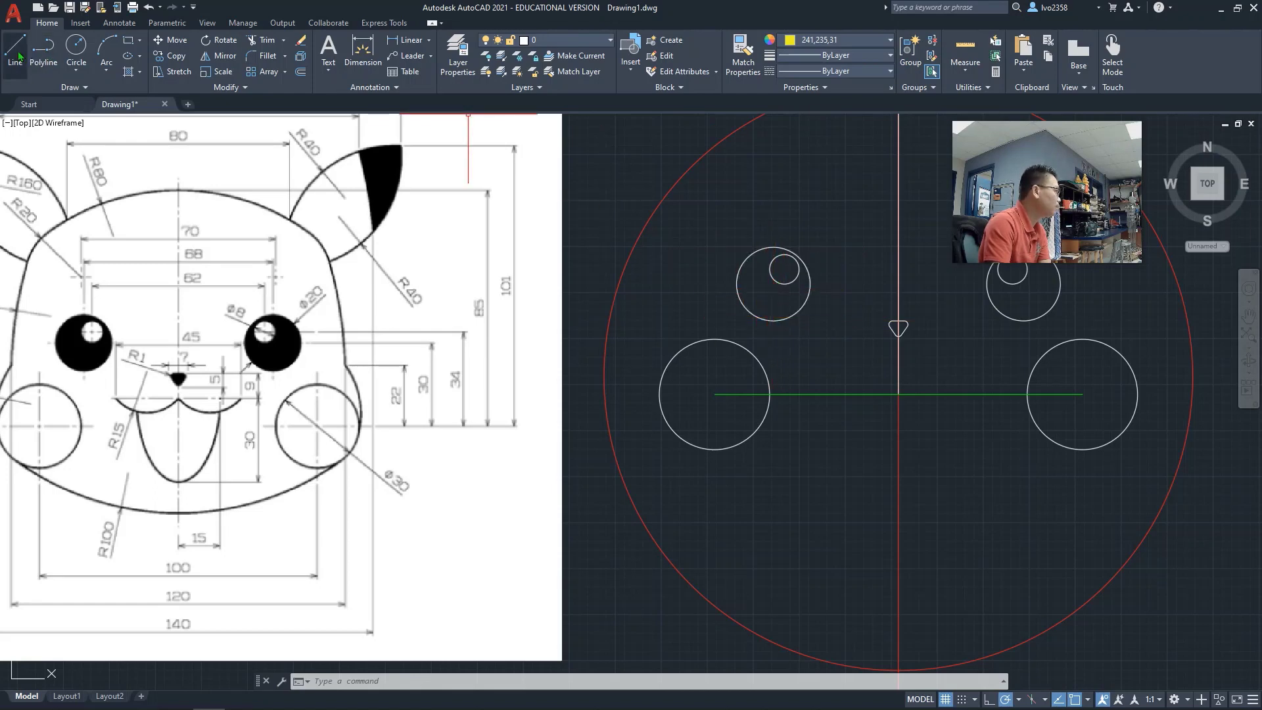
pyautogui.click(774, 321)
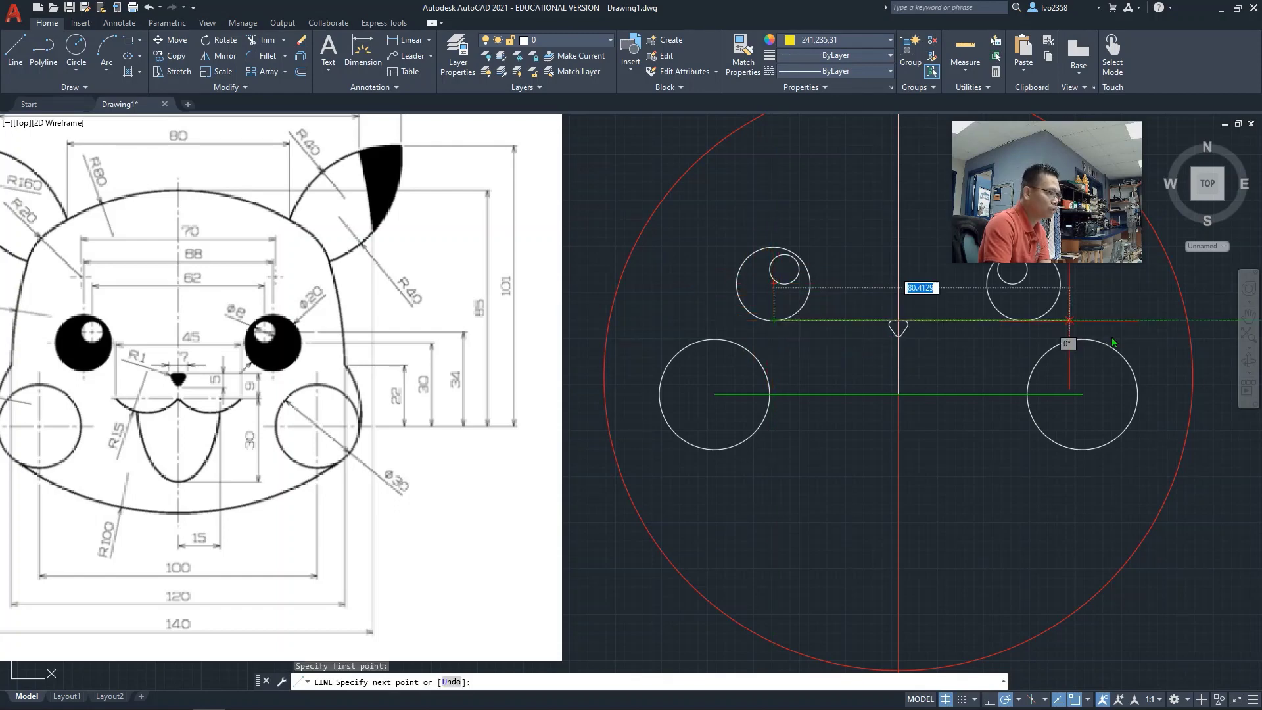
pyautogui.click(1024, 321)
pyautogui.press('Escape')
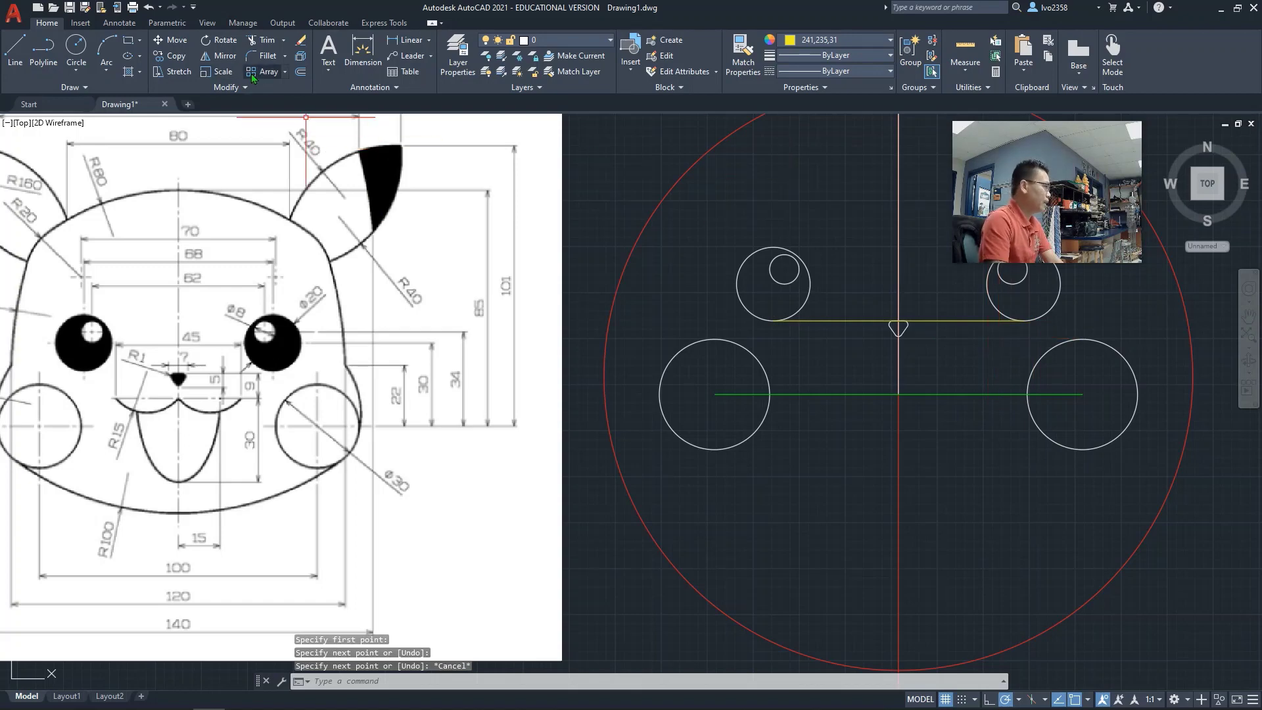
# Offset the yellow horizontal line between the eyes downward by 9.
pyautogui.click(300, 74)
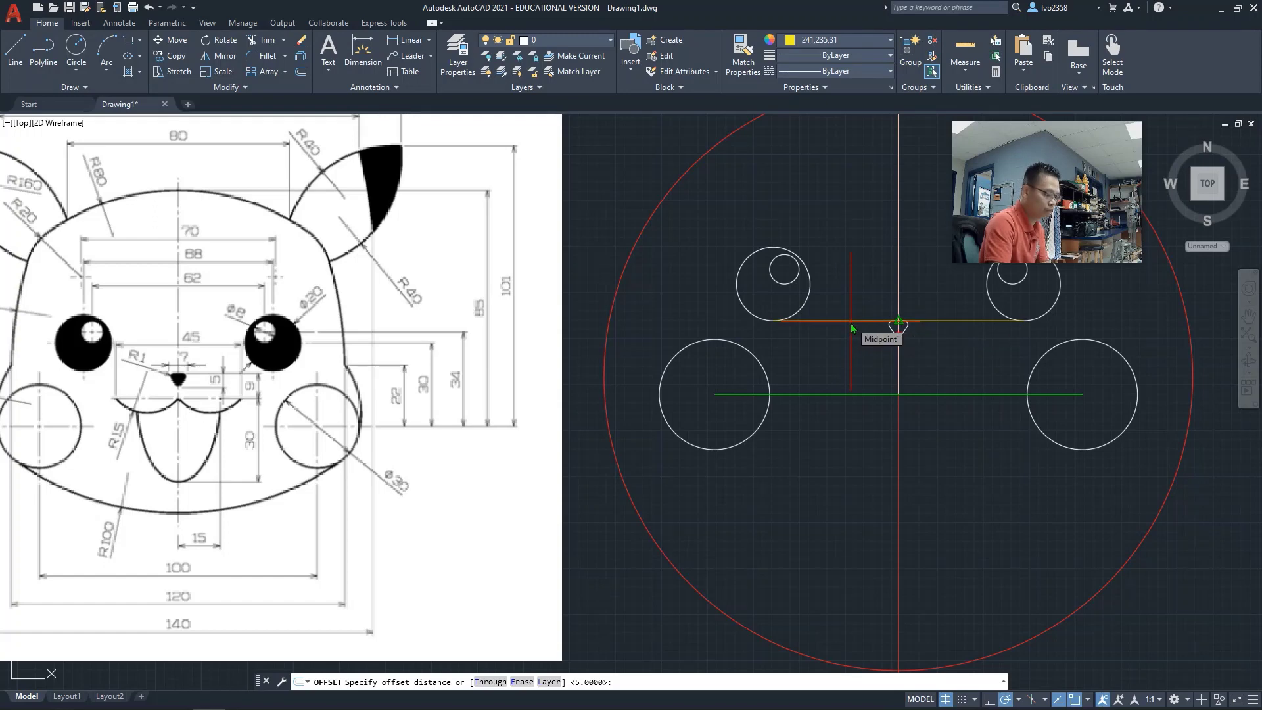
pyautogui.write('9')
pyautogui.press('Return')
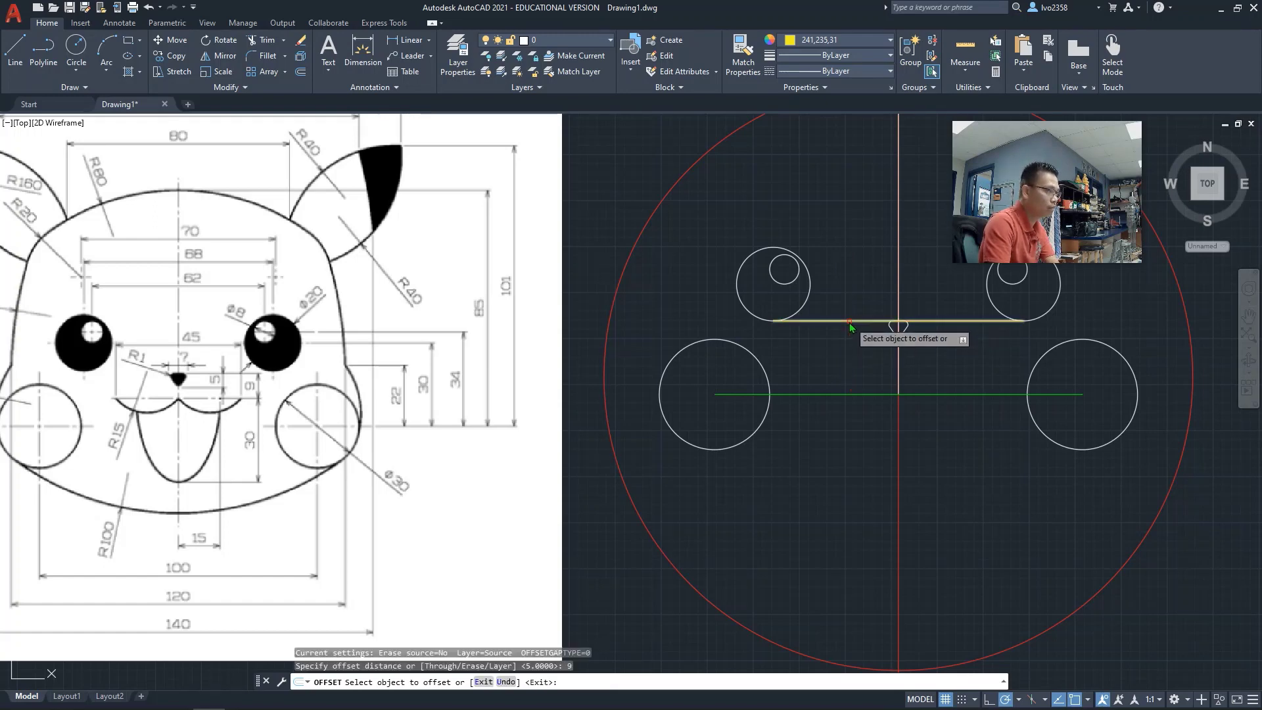
pyautogui.click(851, 321)
pyautogui.click(851, 362)
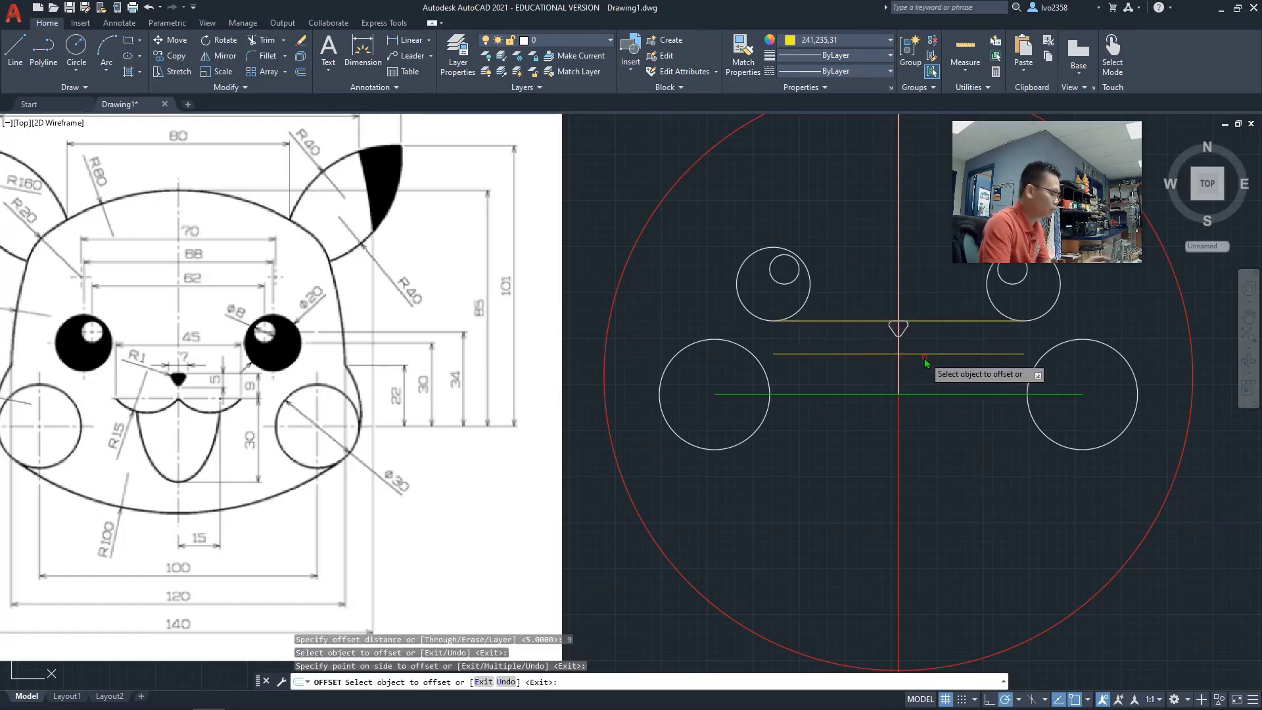
pyautogui.press('Escape')
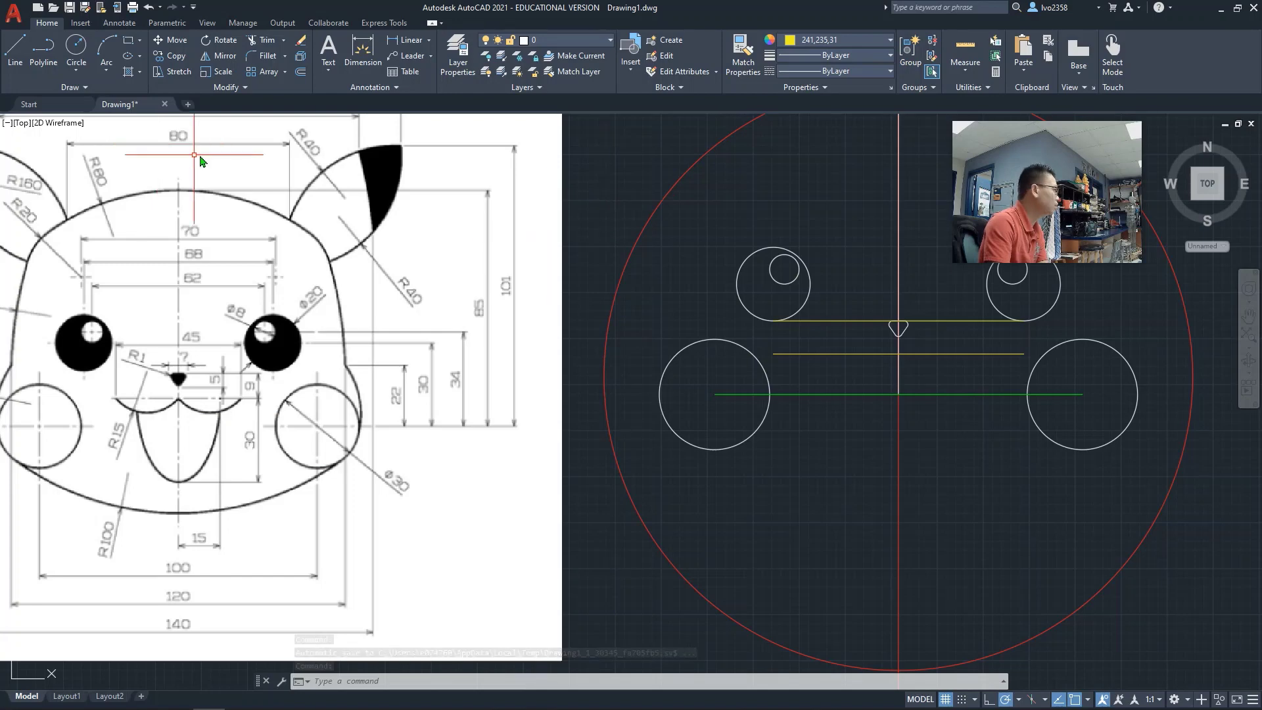
# Offset the face's vertical centre line by 22.5 toward the right eye.
pyautogui.click(298, 72)
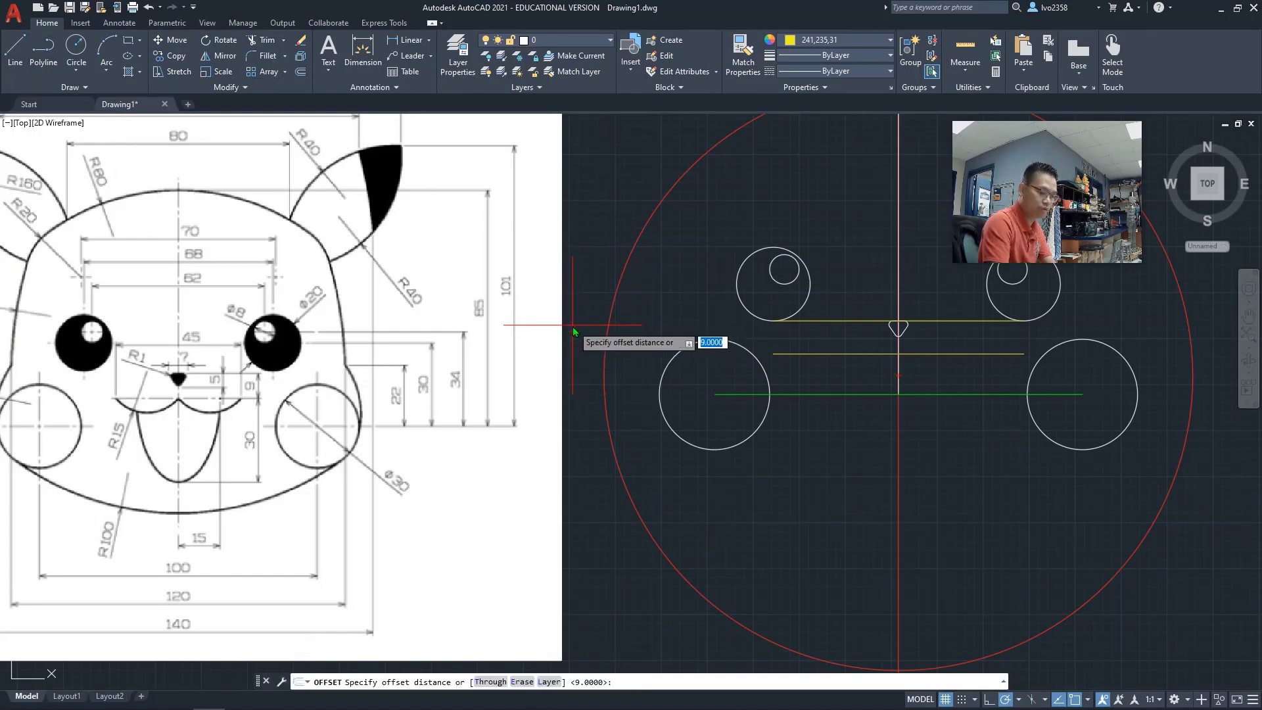
pyautogui.write('22.5')
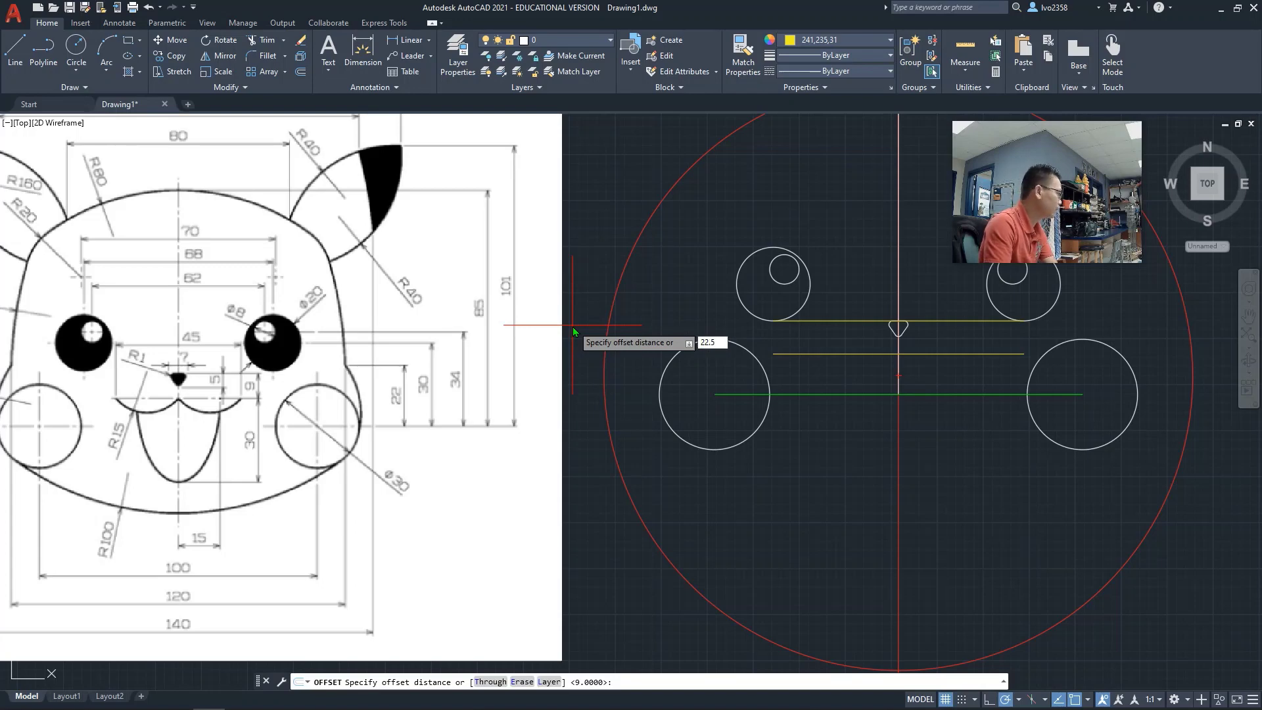
pyautogui.press('Return')
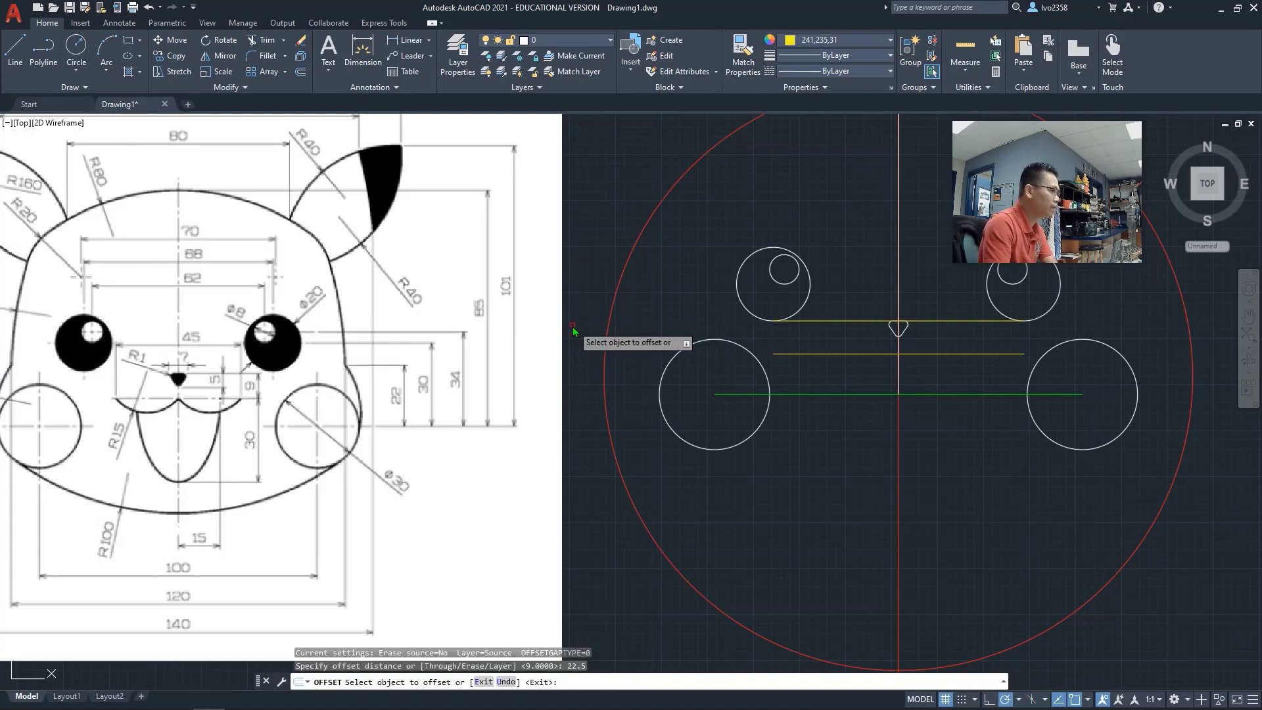
pyautogui.click(898, 289)
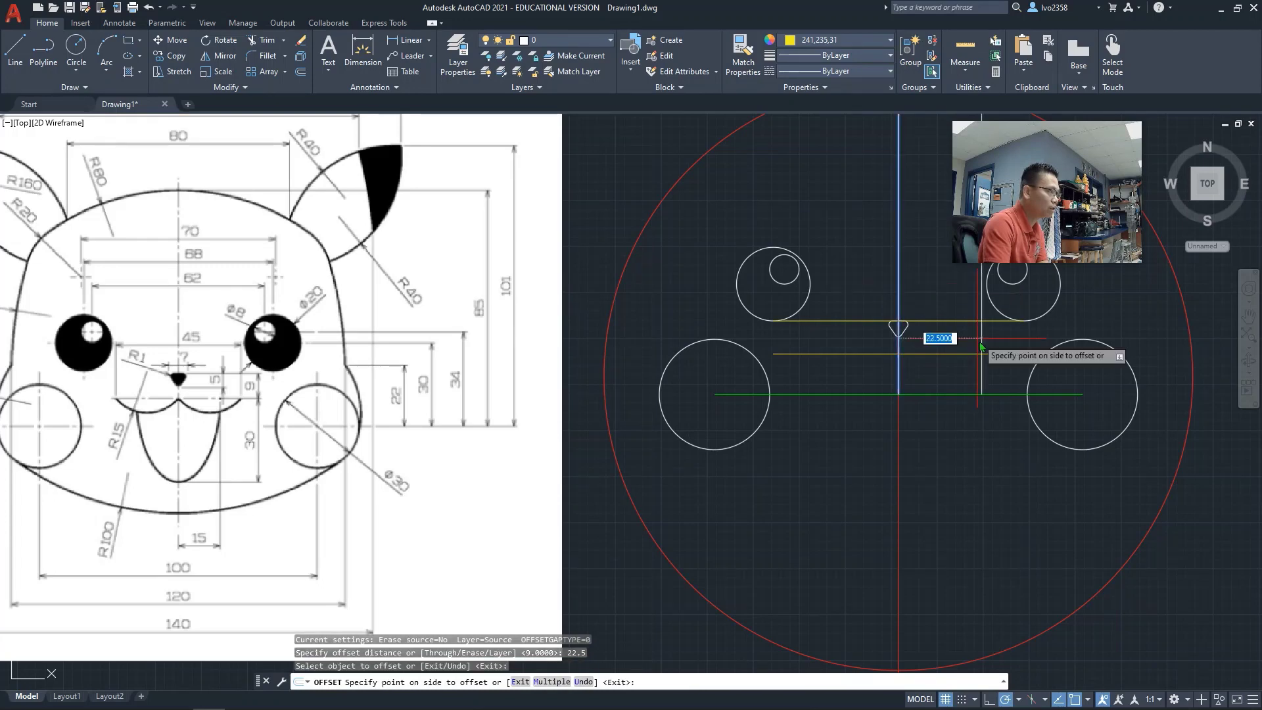
pyautogui.click(994, 352)
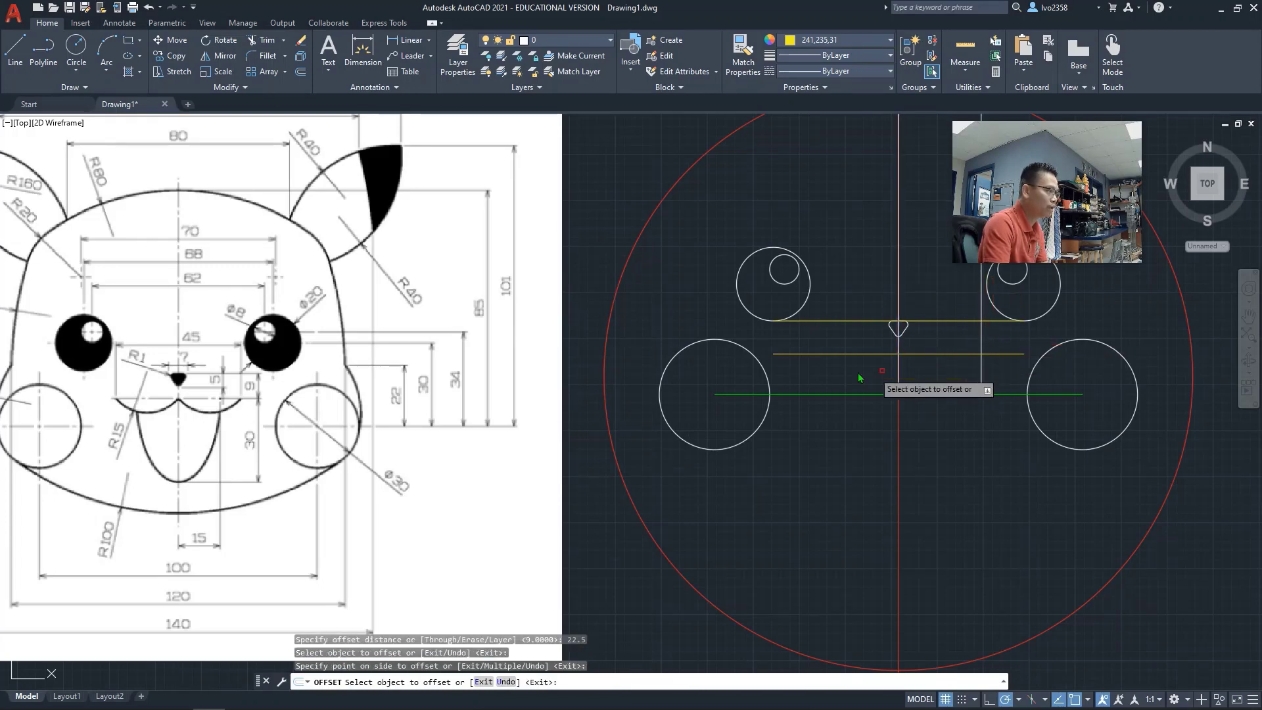
pyautogui.press('Return')
# Offset the vertical centre line by the same 22.5 toward the left eye.
pyautogui.press('Return')
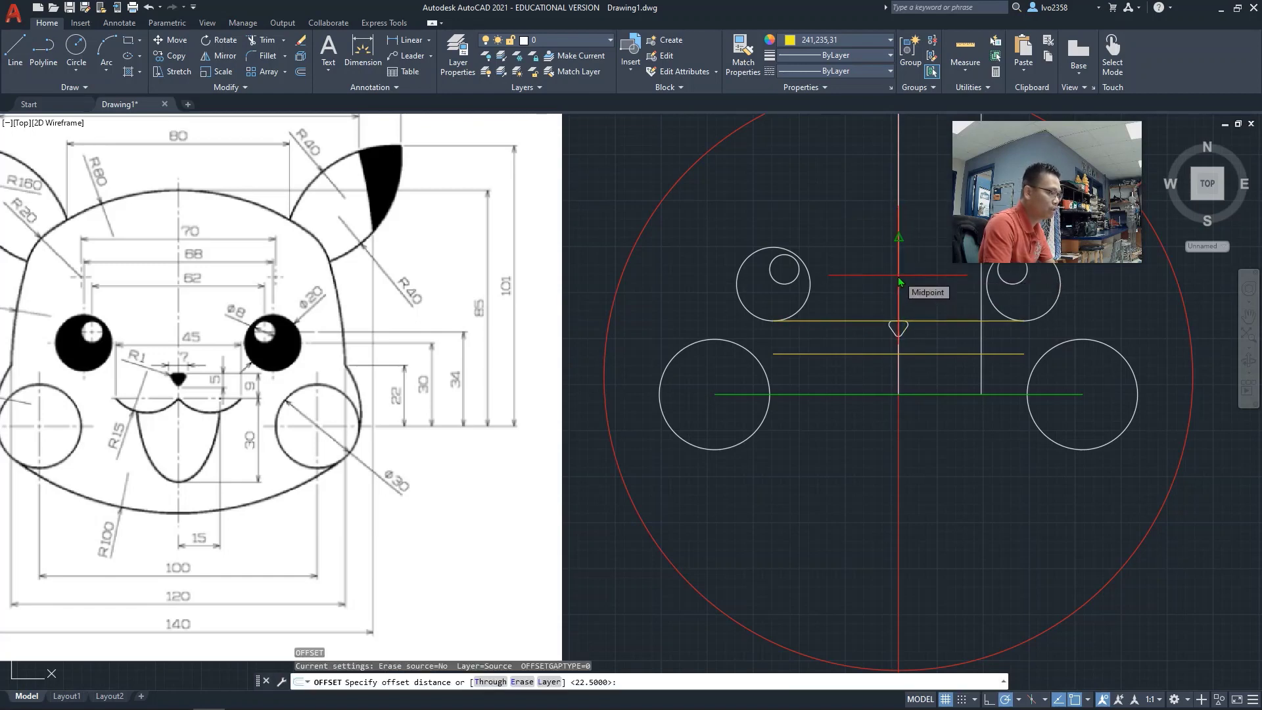
pyautogui.press('Return')
pyautogui.click(899, 282)
pyautogui.click(842, 280)
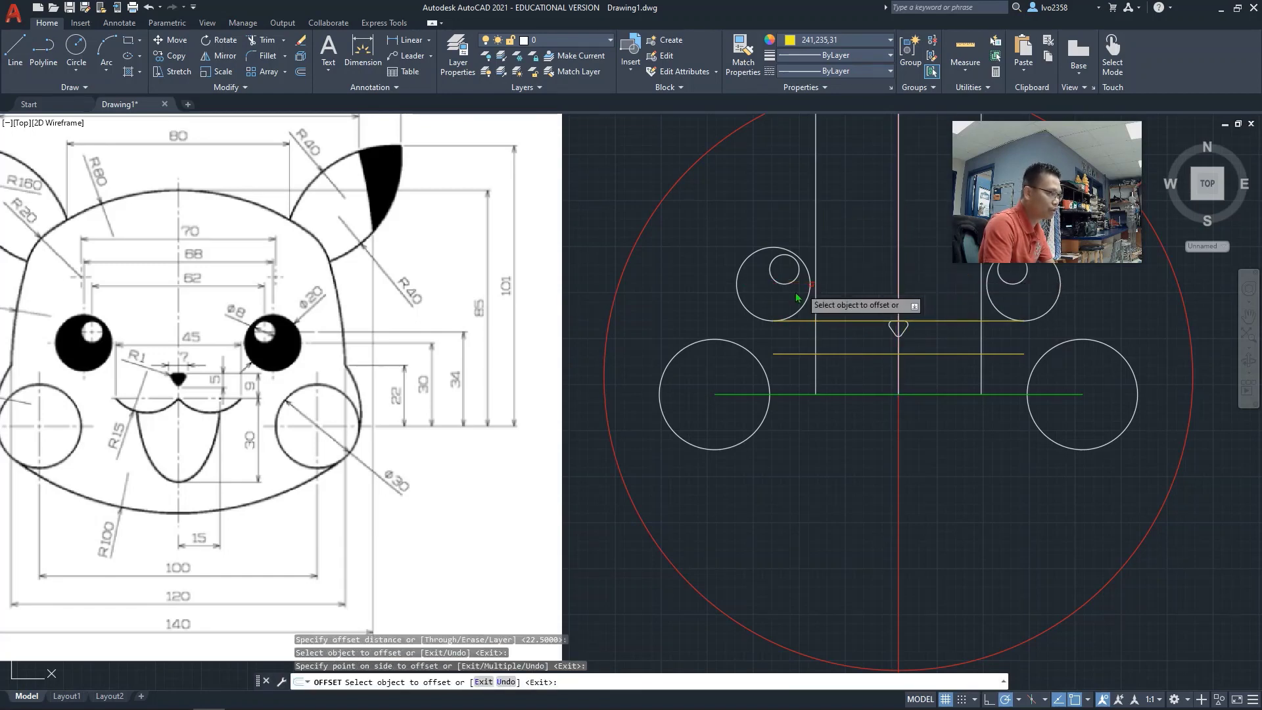
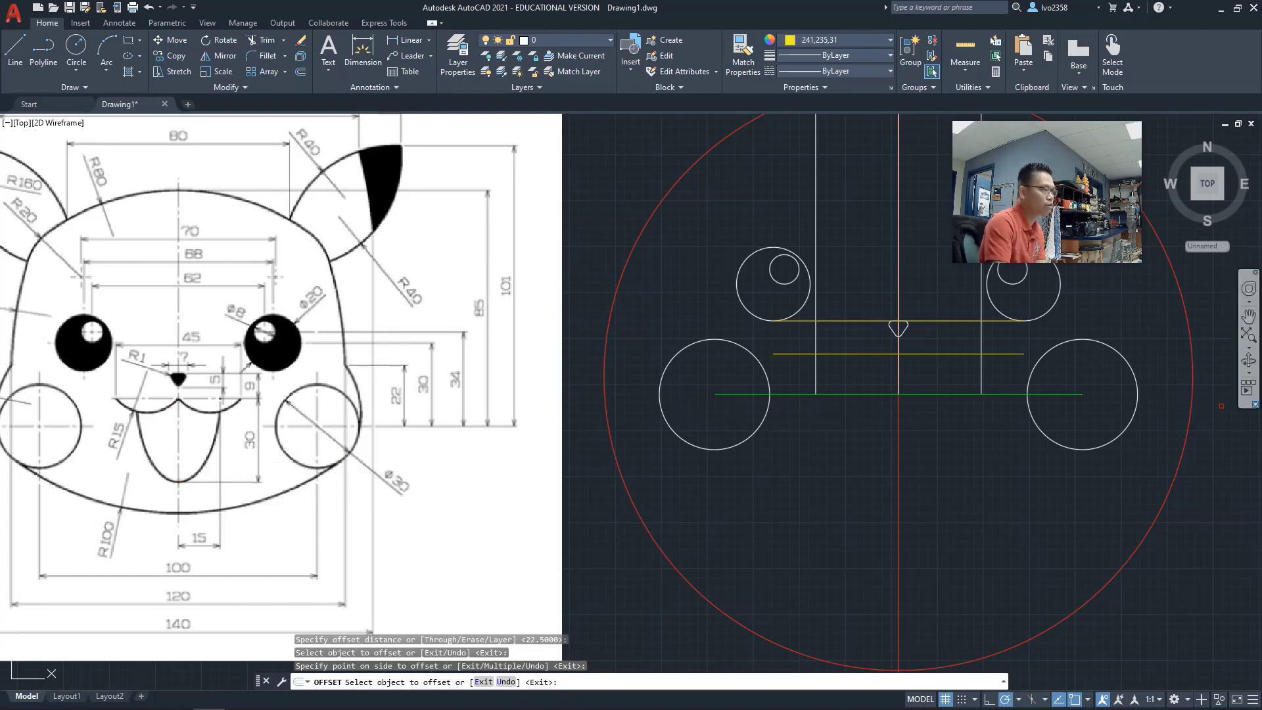
pyautogui.click(104, 72)
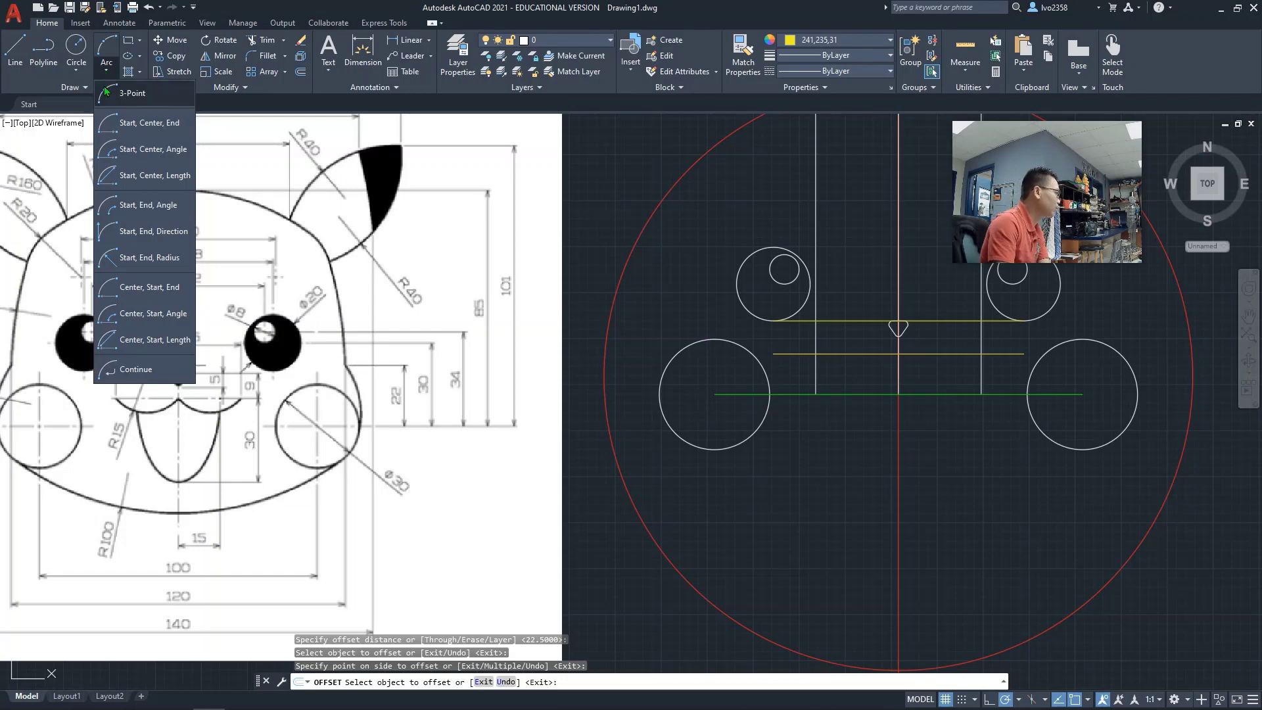
pyautogui.click(120, 258)
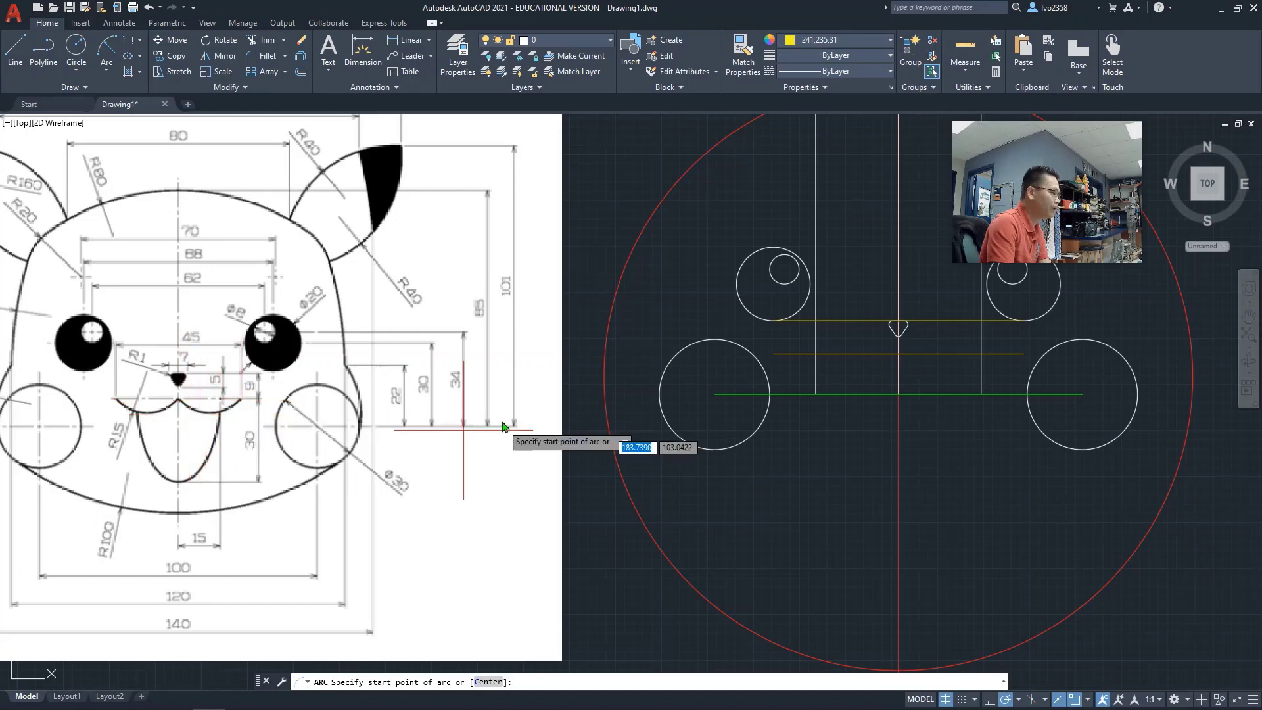
pyautogui.click(899, 355)
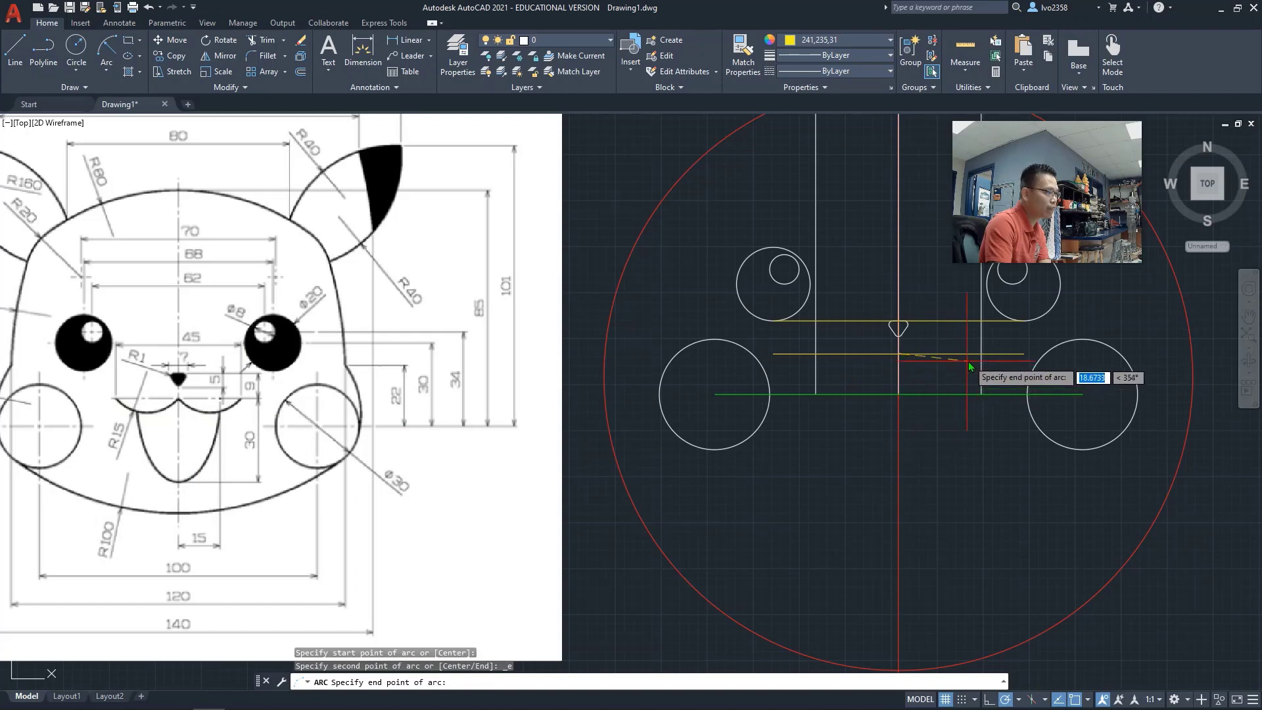
pyautogui.press('Escape')
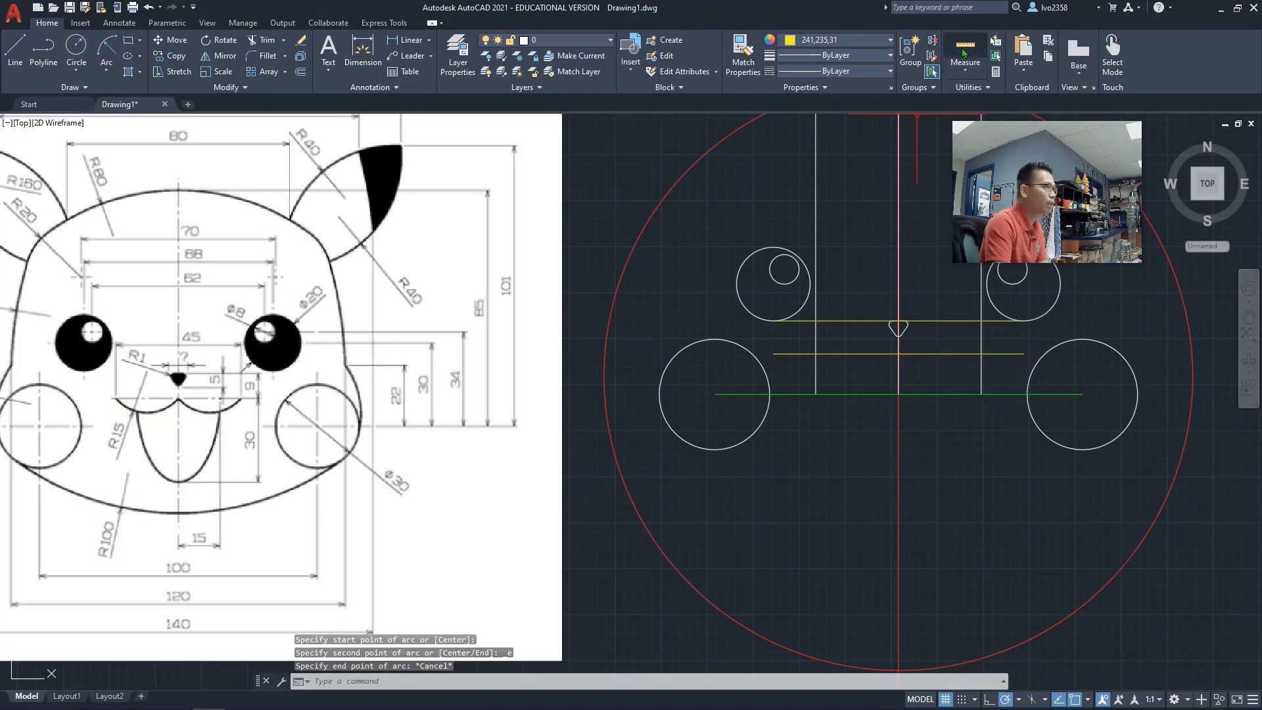
# Set the current object color to White.
pyautogui.click(887, 43)
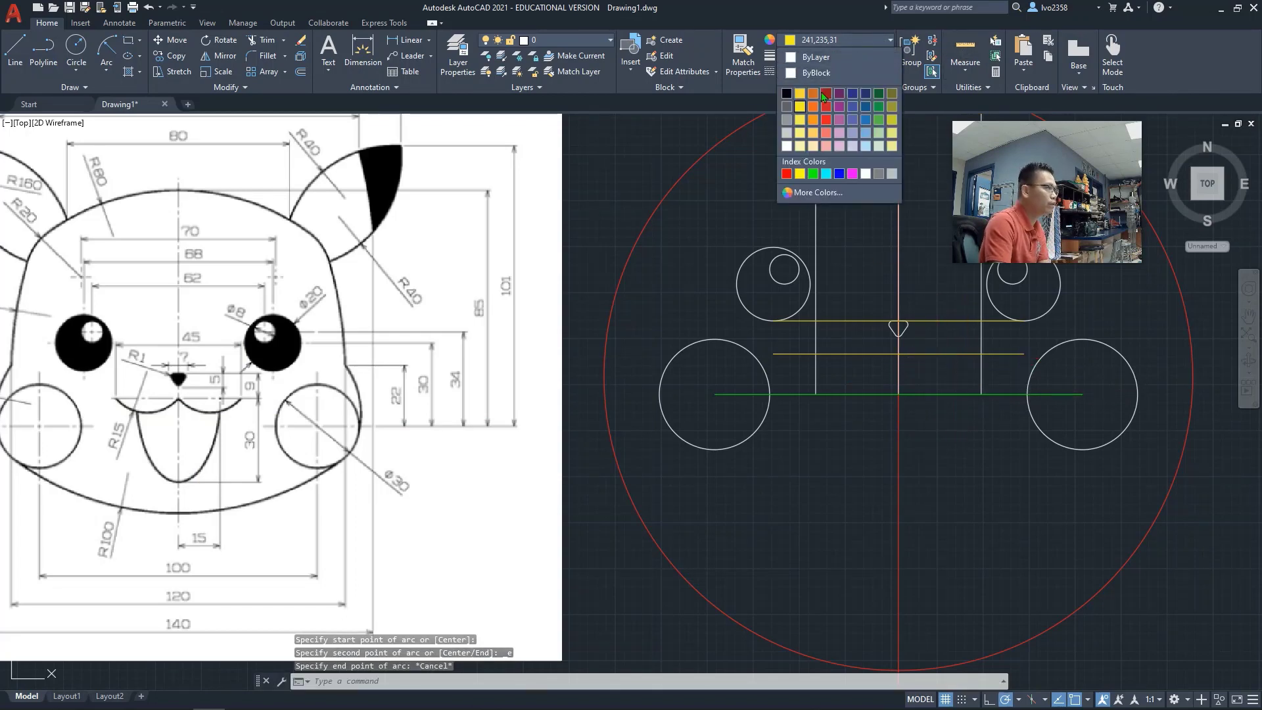
pyautogui.click(865, 173)
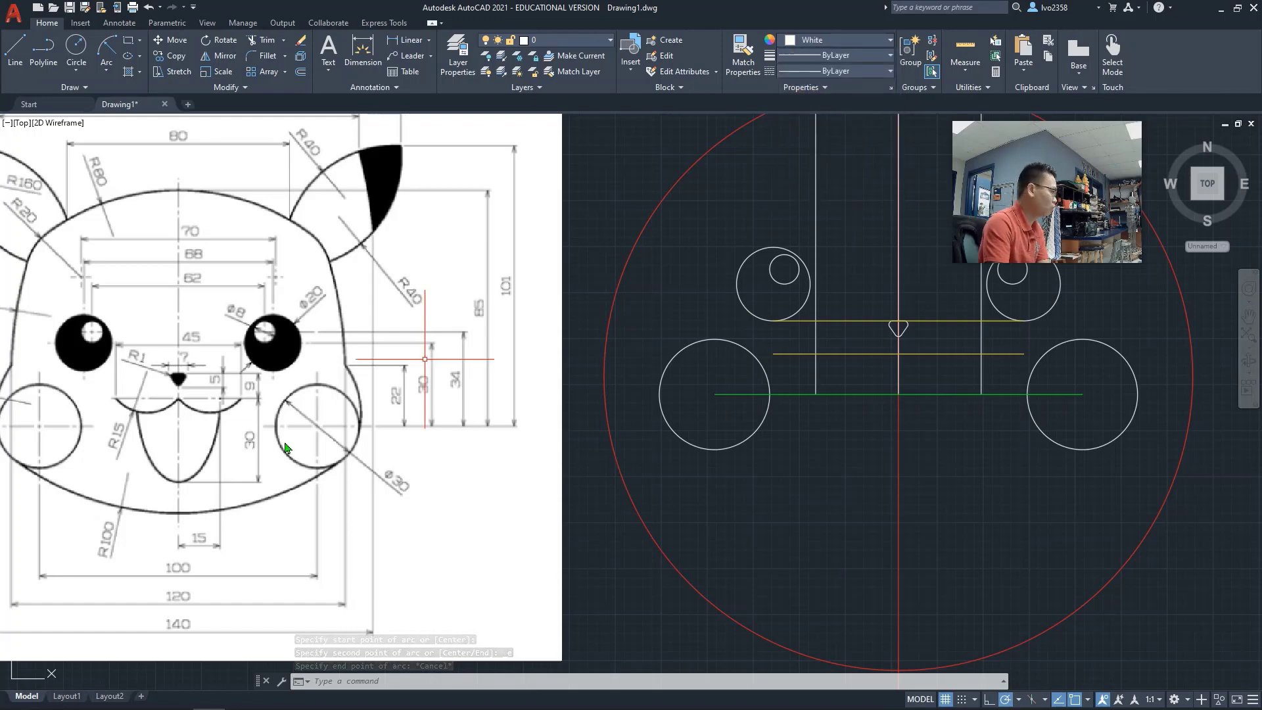
pyautogui.click(105, 59)
pyautogui.click(105, 70)
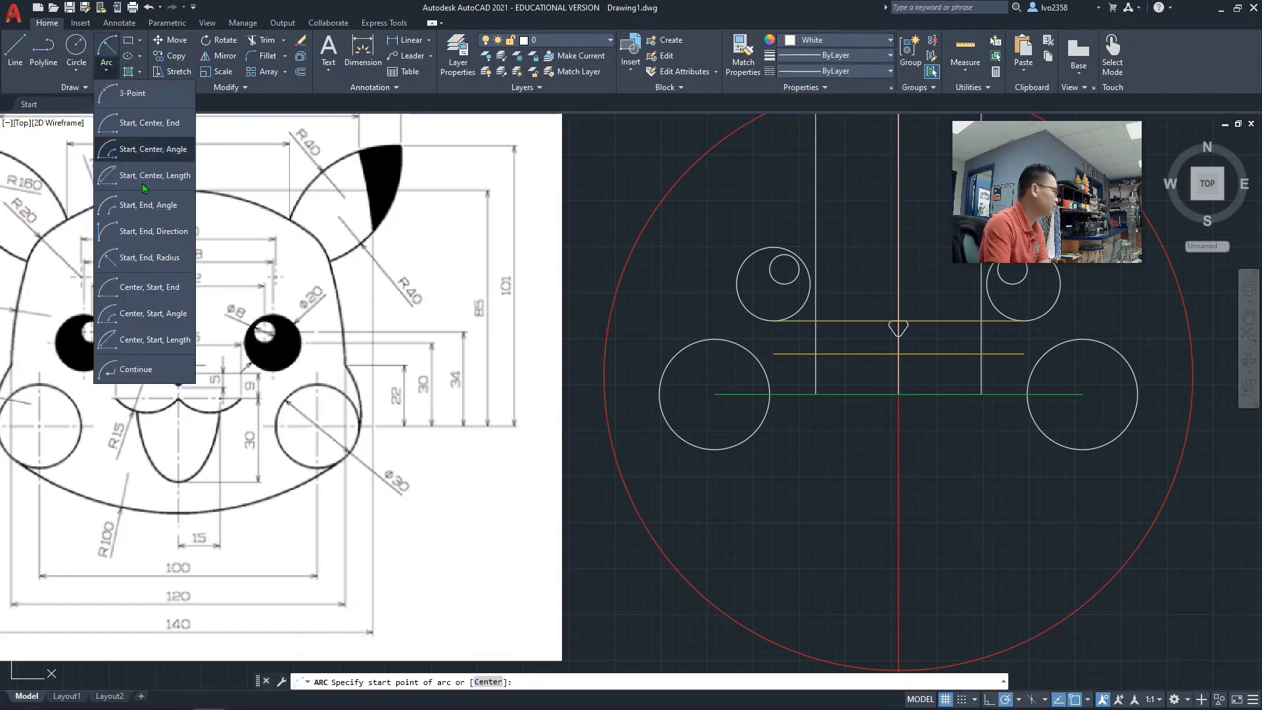
pyautogui.click(134, 258)
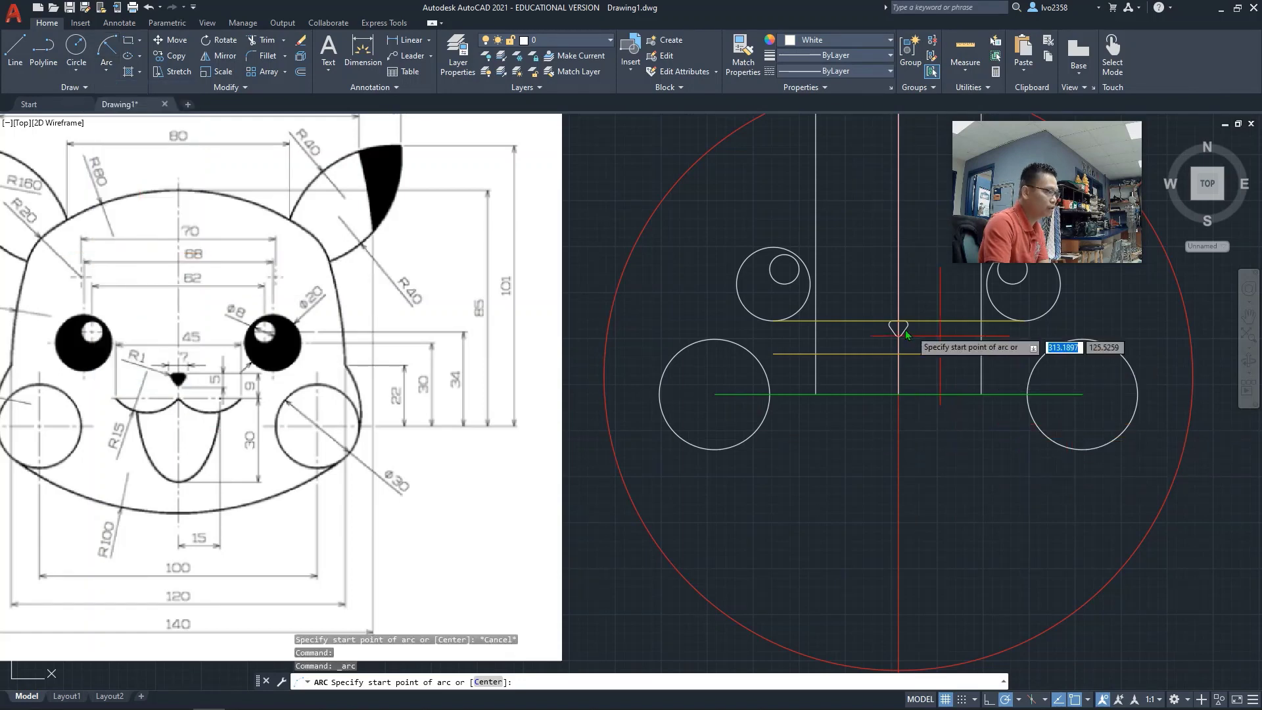
pyautogui.click(902, 358)
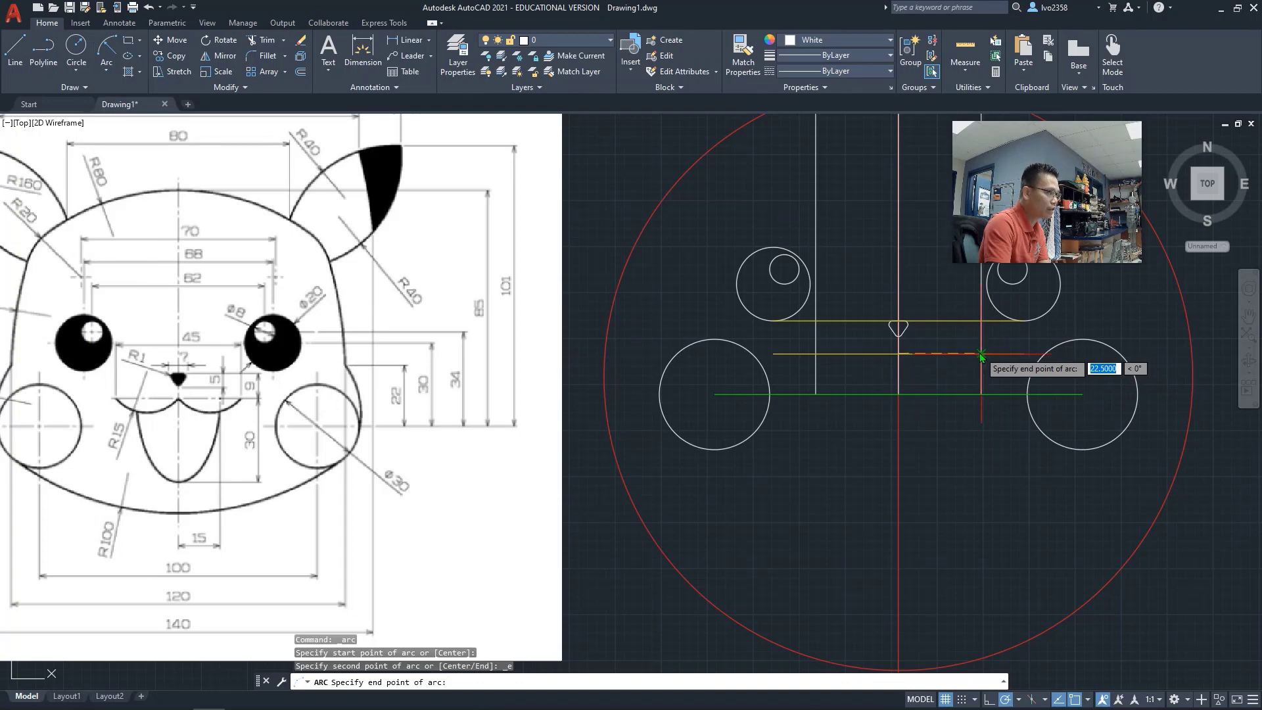
pyautogui.click(981, 356)
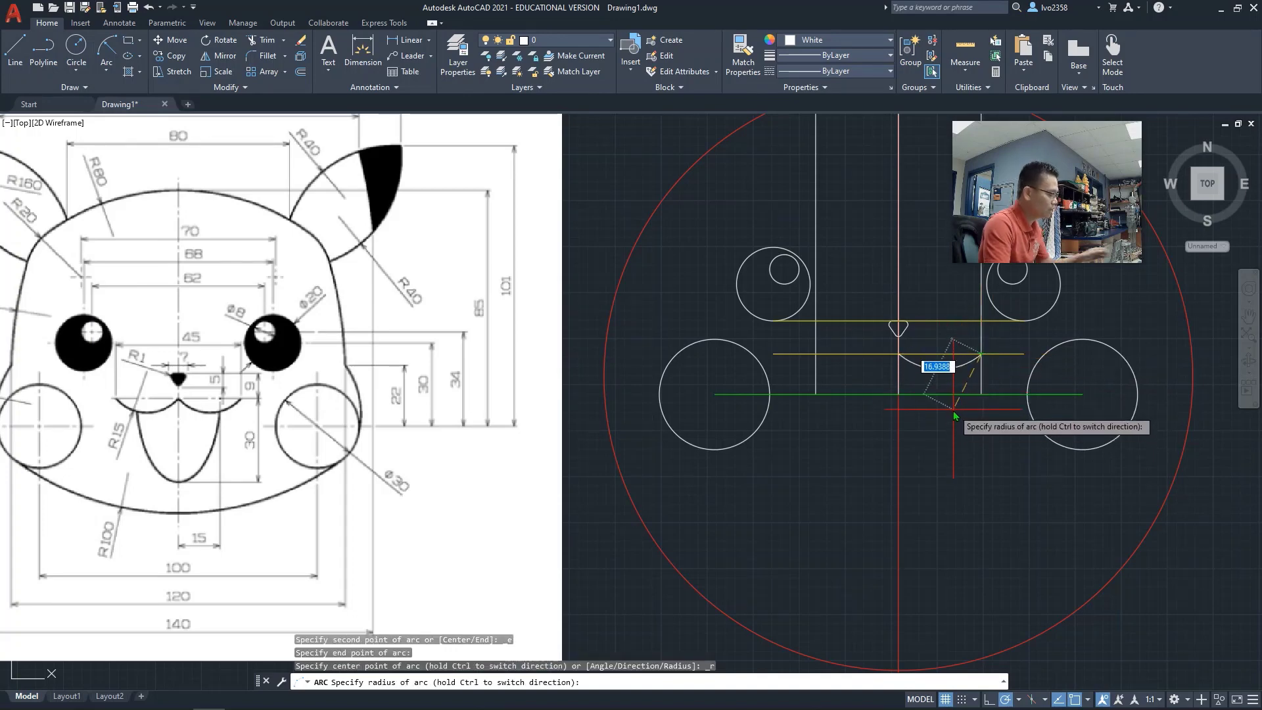
pyautogui.press('Escape')
pyautogui.press('Return')
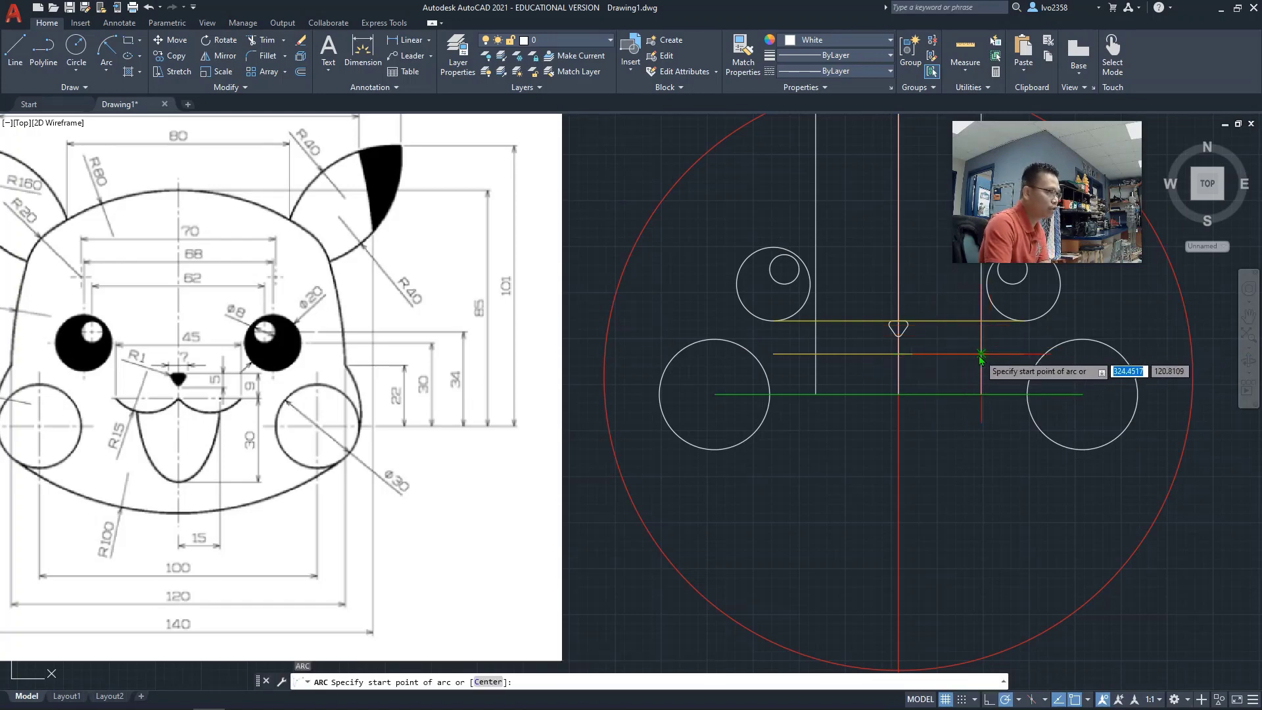
pyautogui.click(980, 355)
pyautogui.click(898, 355)
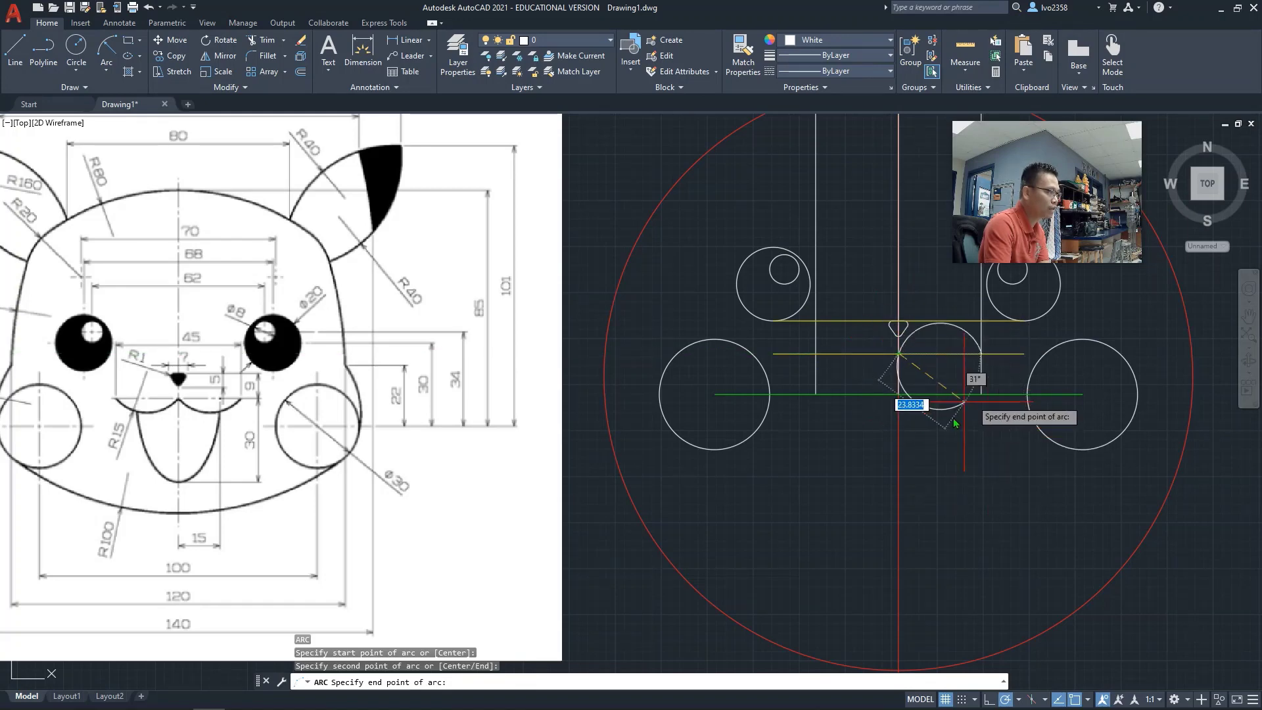
pyautogui.press('Escape')
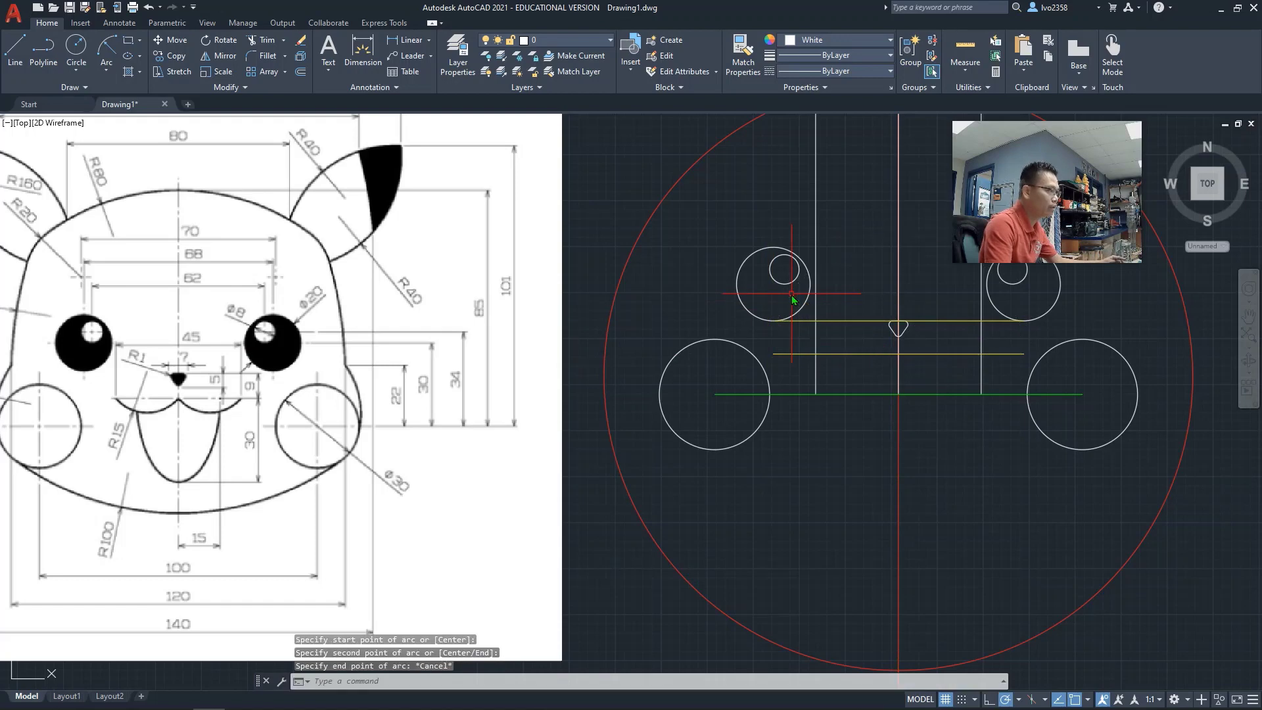
# Draw a Start, End, Radius arc of radius 15 from the mouth guide line's centre to its intersection with the offset vertical toward the right eye.
pyautogui.click(101, 72)
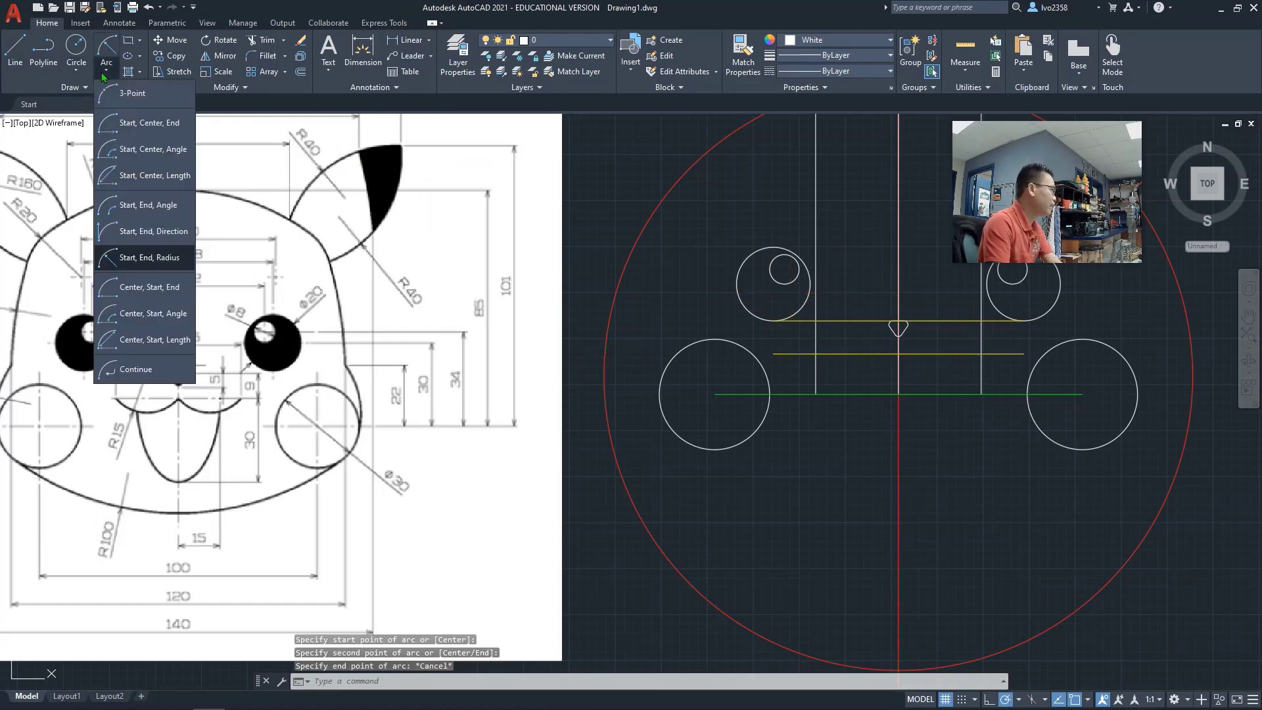
pyautogui.click(144, 253)
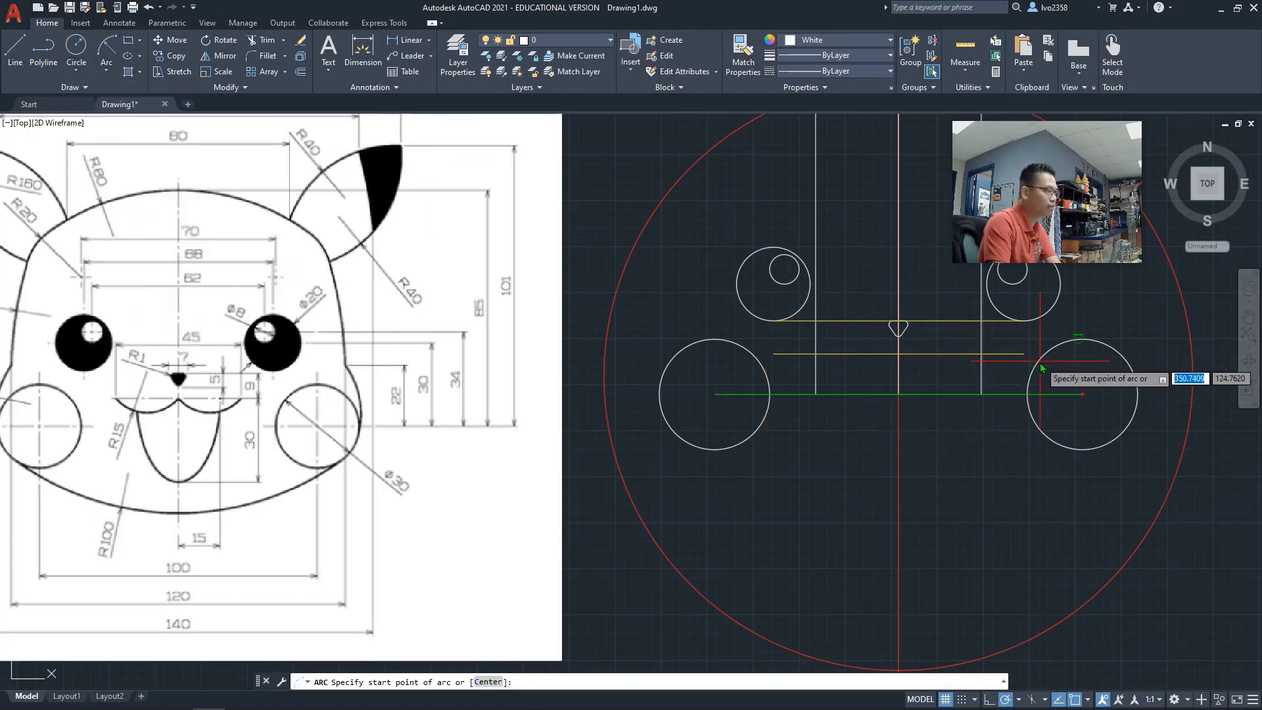
pyautogui.click(899, 354)
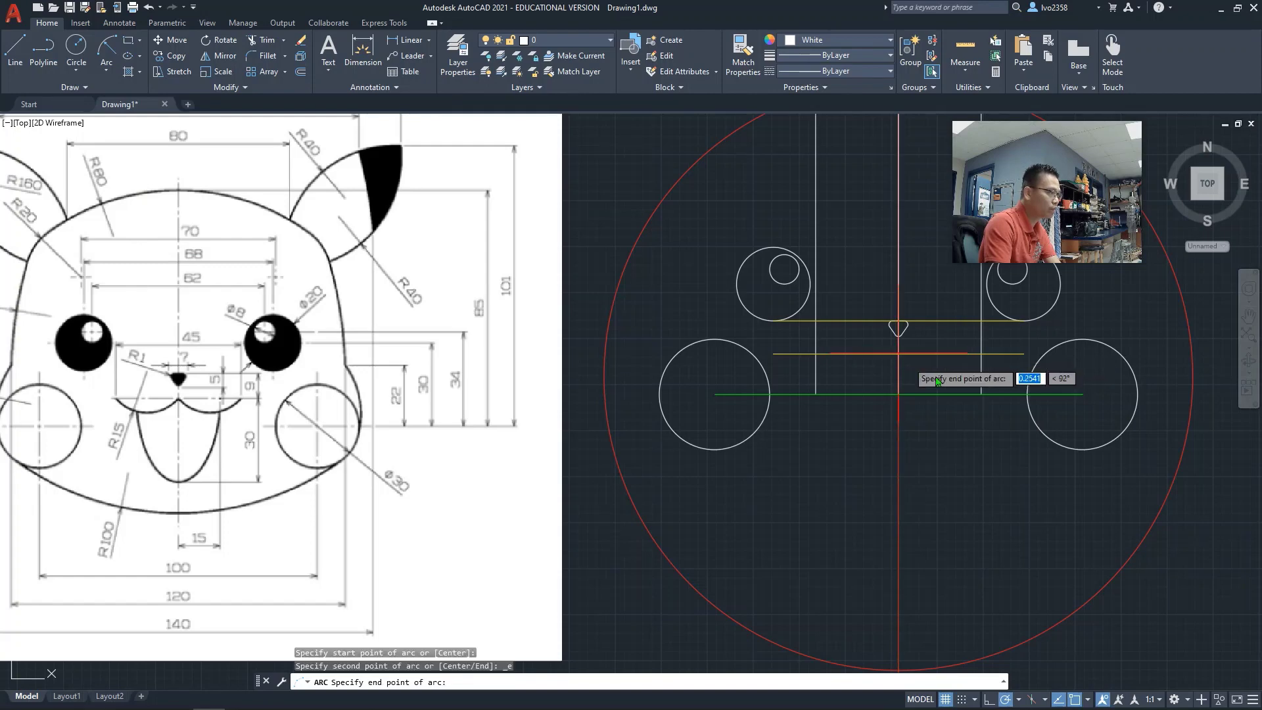
pyautogui.click(981, 354)
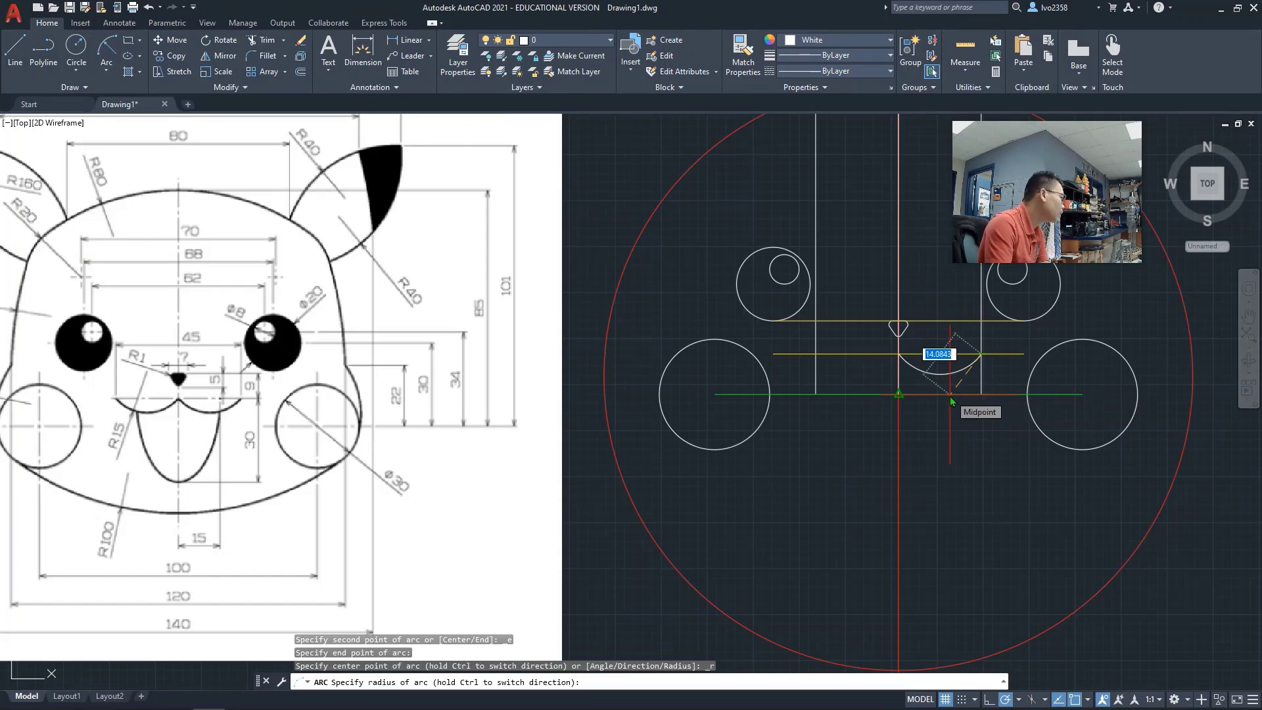
pyautogui.write('1')
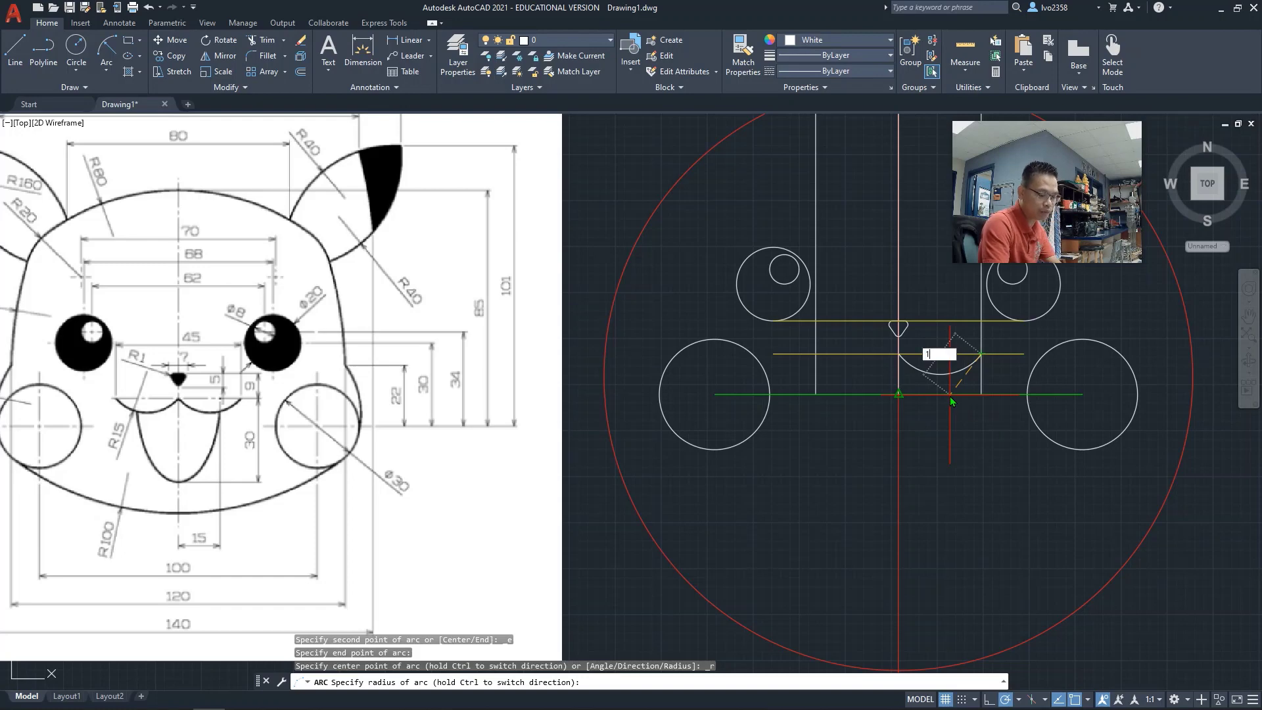
pyautogui.write('5')
pyautogui.press('Return')
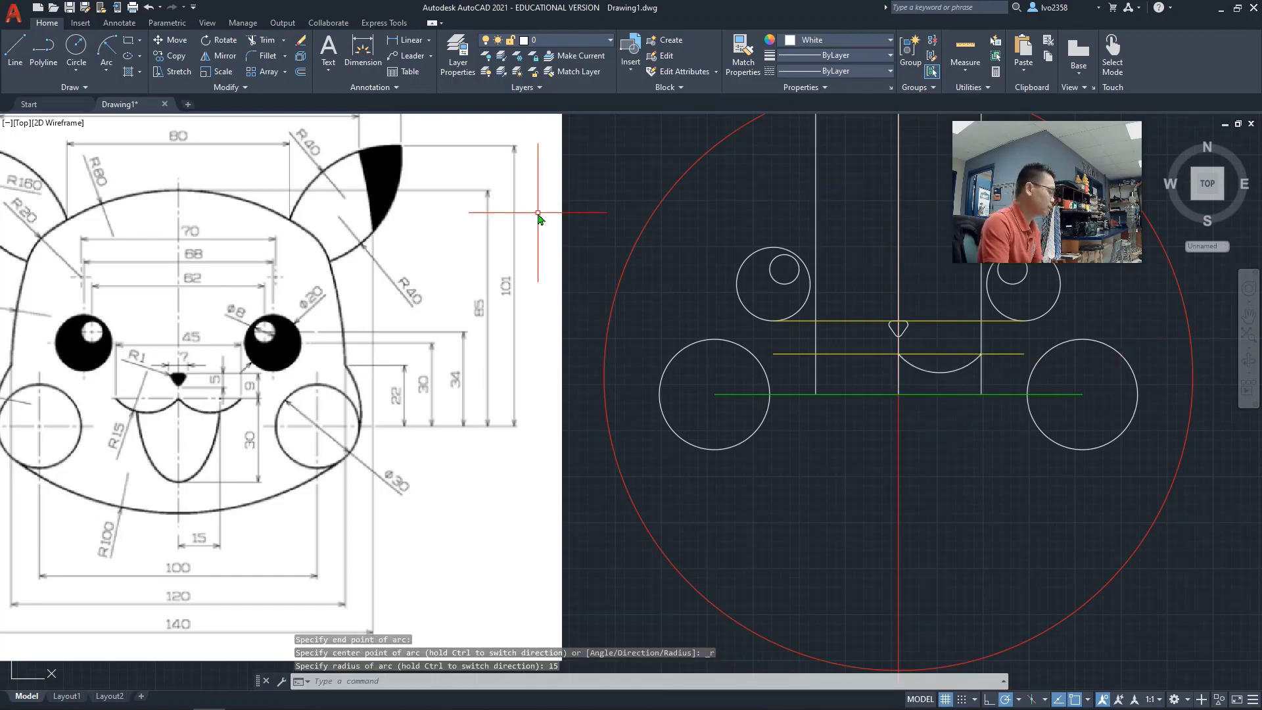
# Mirror the mouth arc about the face's vertical centre line, keeping the source arc.
pyautogui.click(223, 56)
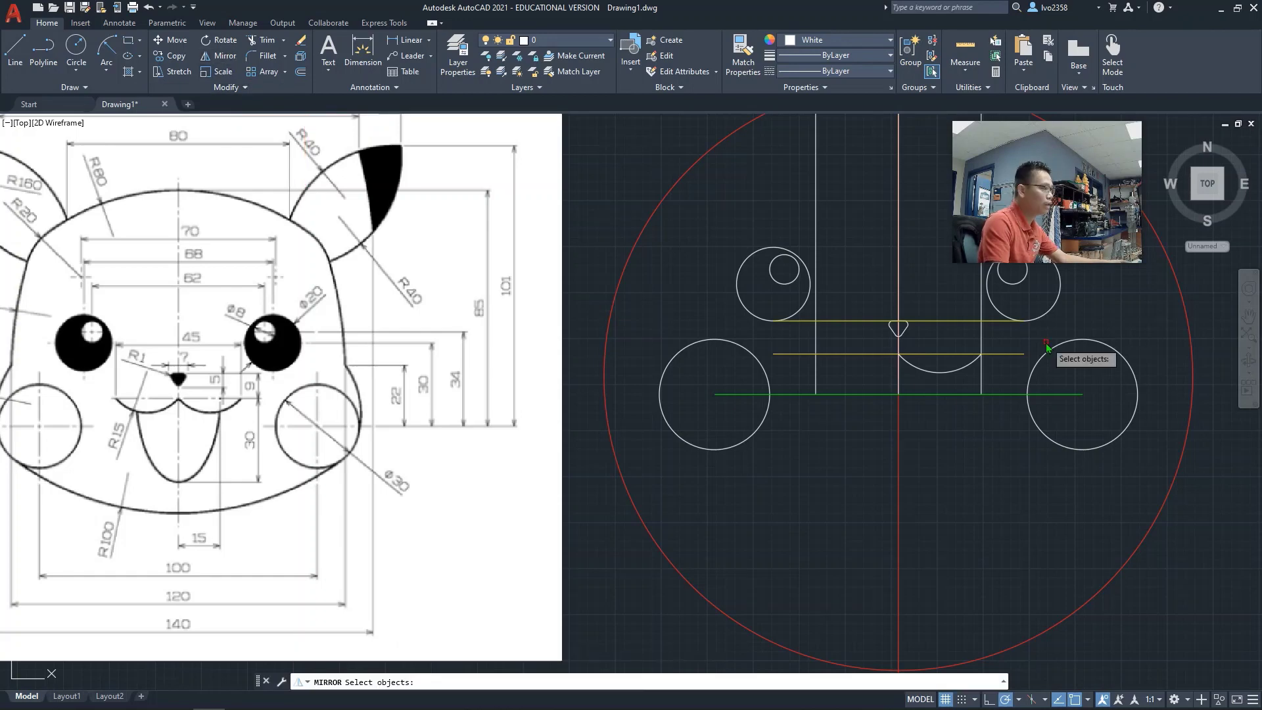
pyautogui.click(952, 372)
pyautogui.press('Return')
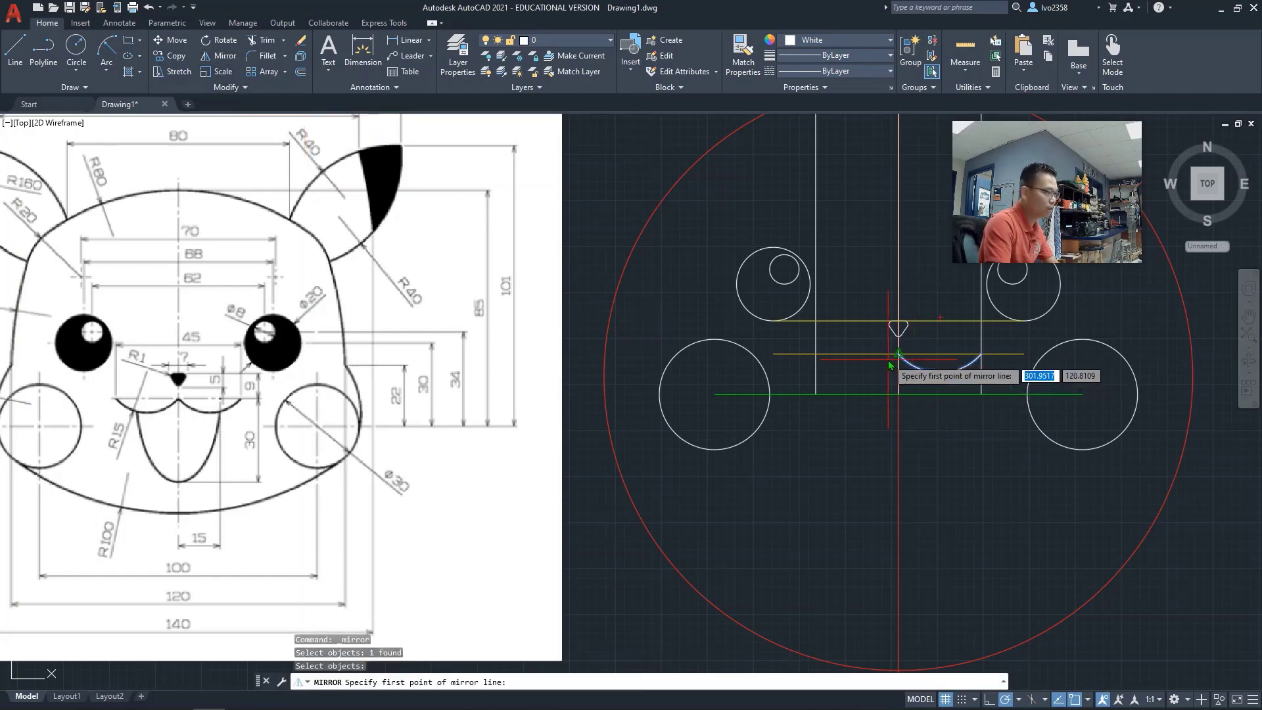
pyautogui.click(899, 355)
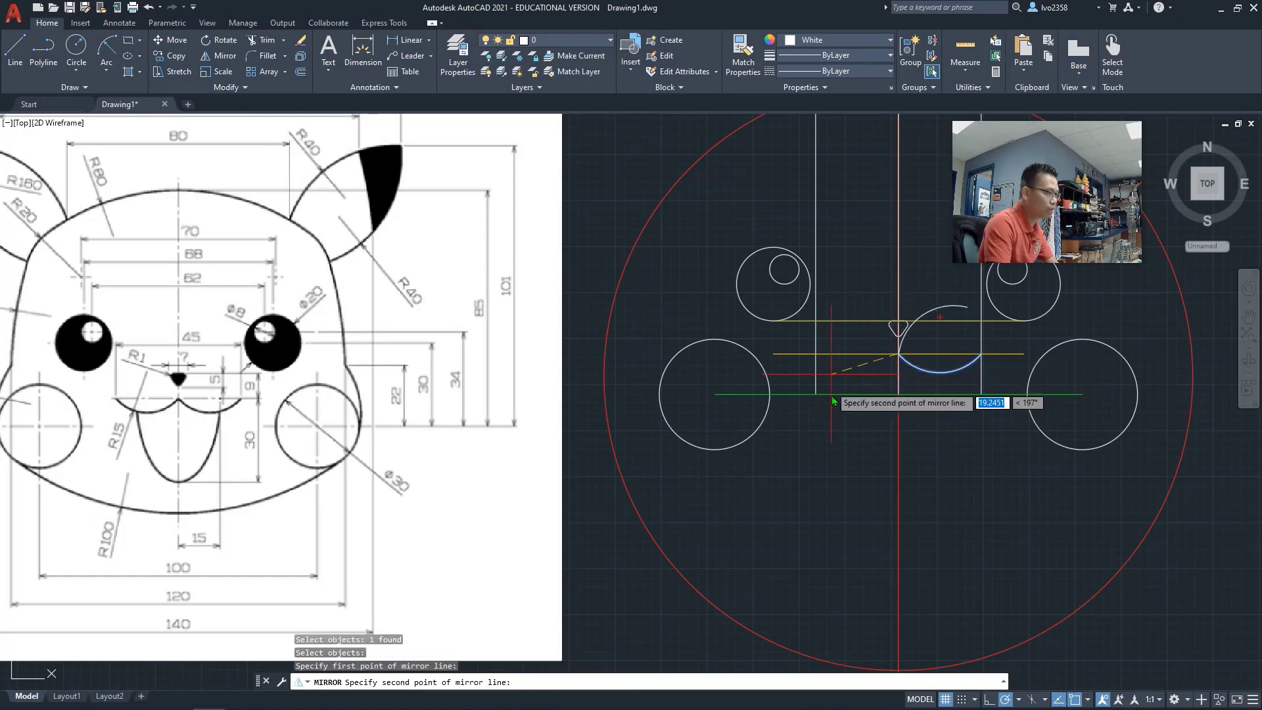
pyautogui.click(902, 408)
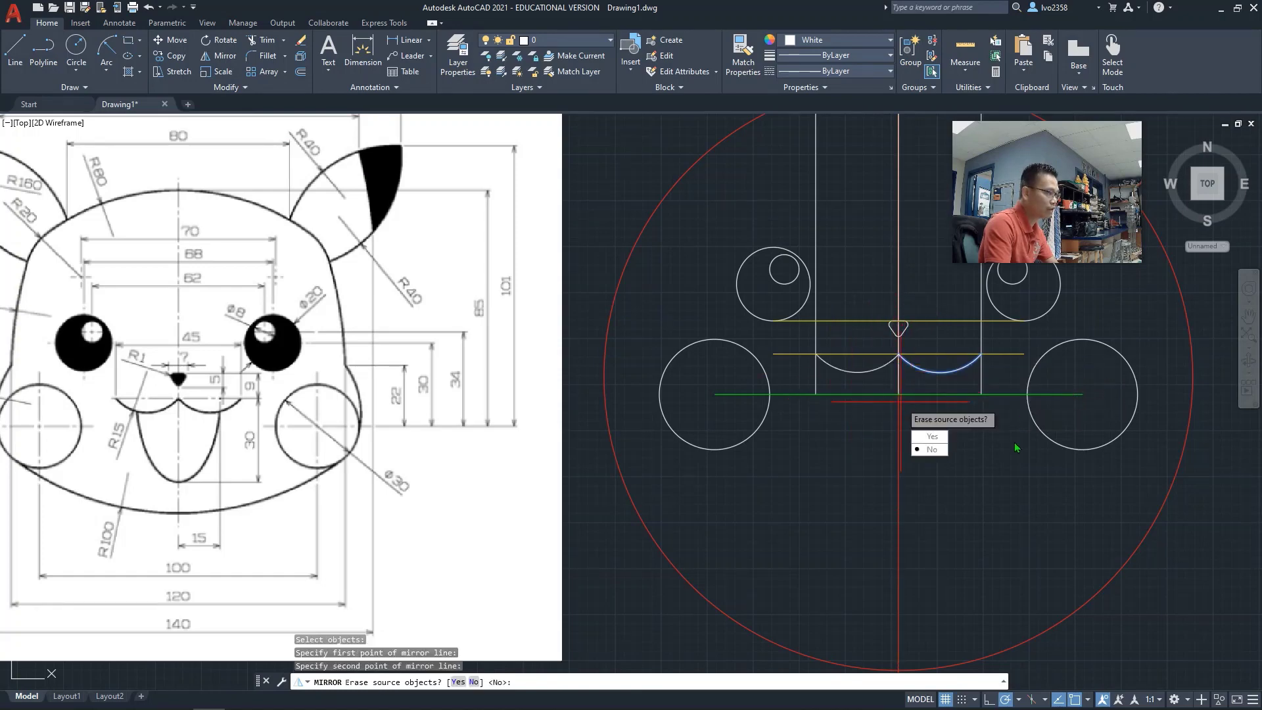
pyautogui.click(932, 450)
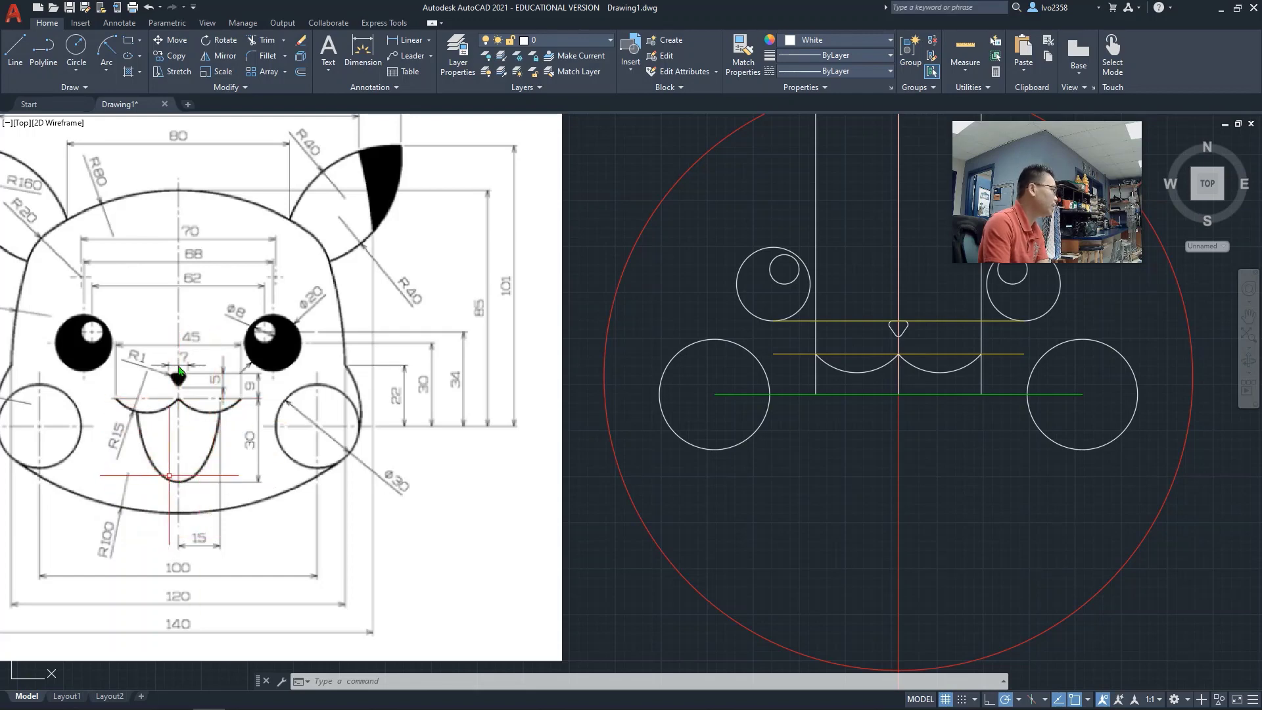
# Draw a centre-based ellipse where the two mouth arcs meet, with a vertical half-axis of 30 and a horizontal half-axis of 15.
pyautogui.click(140, 56)
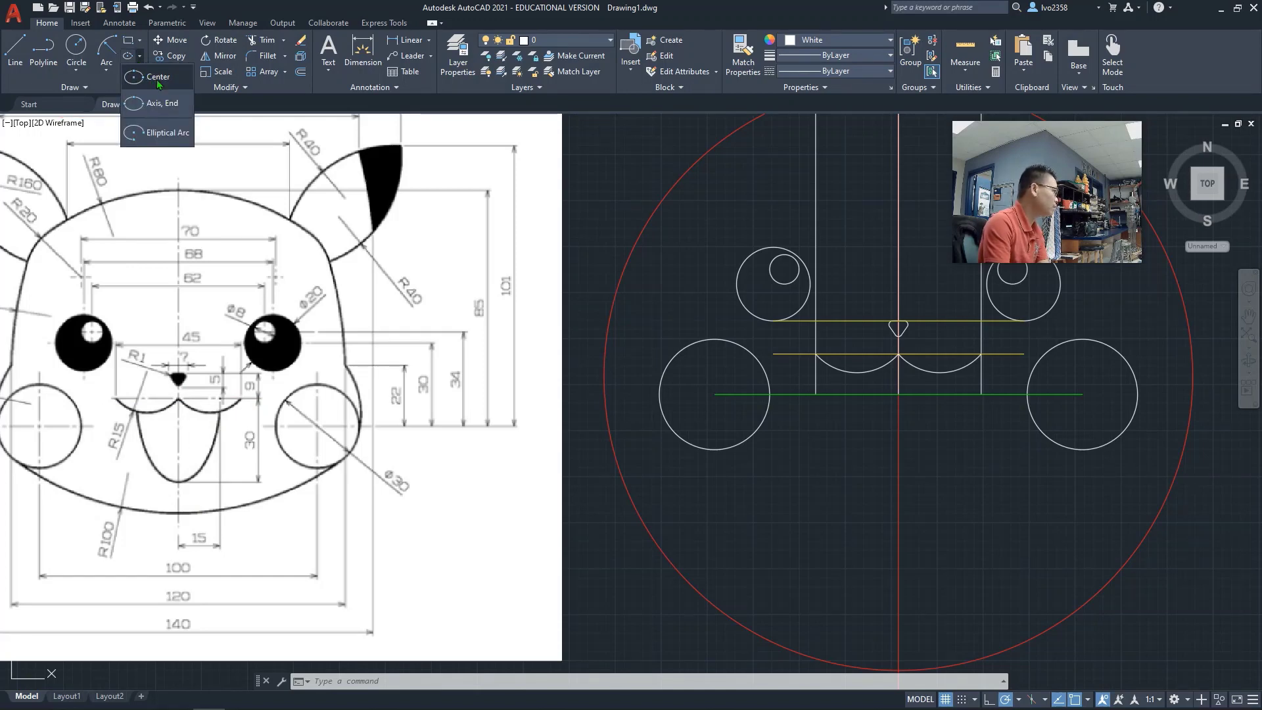
pyautogui.click(157, 79)
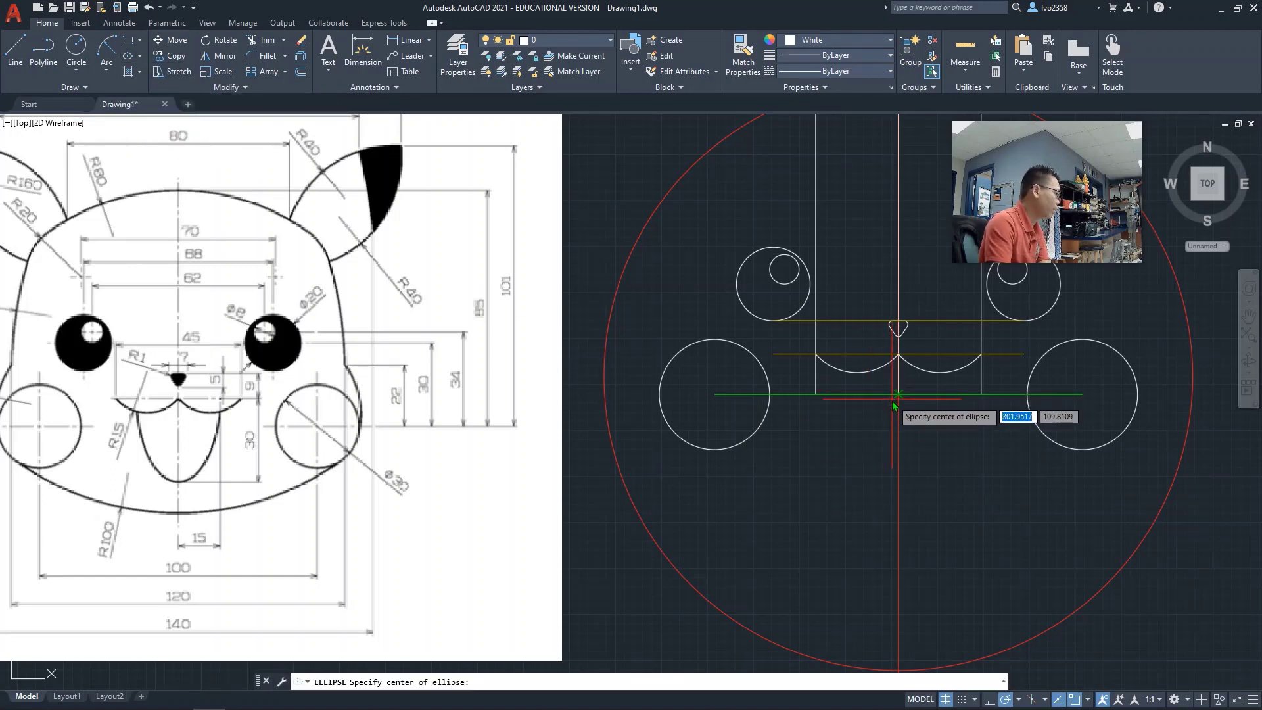
pyautogui.click(899, 355)
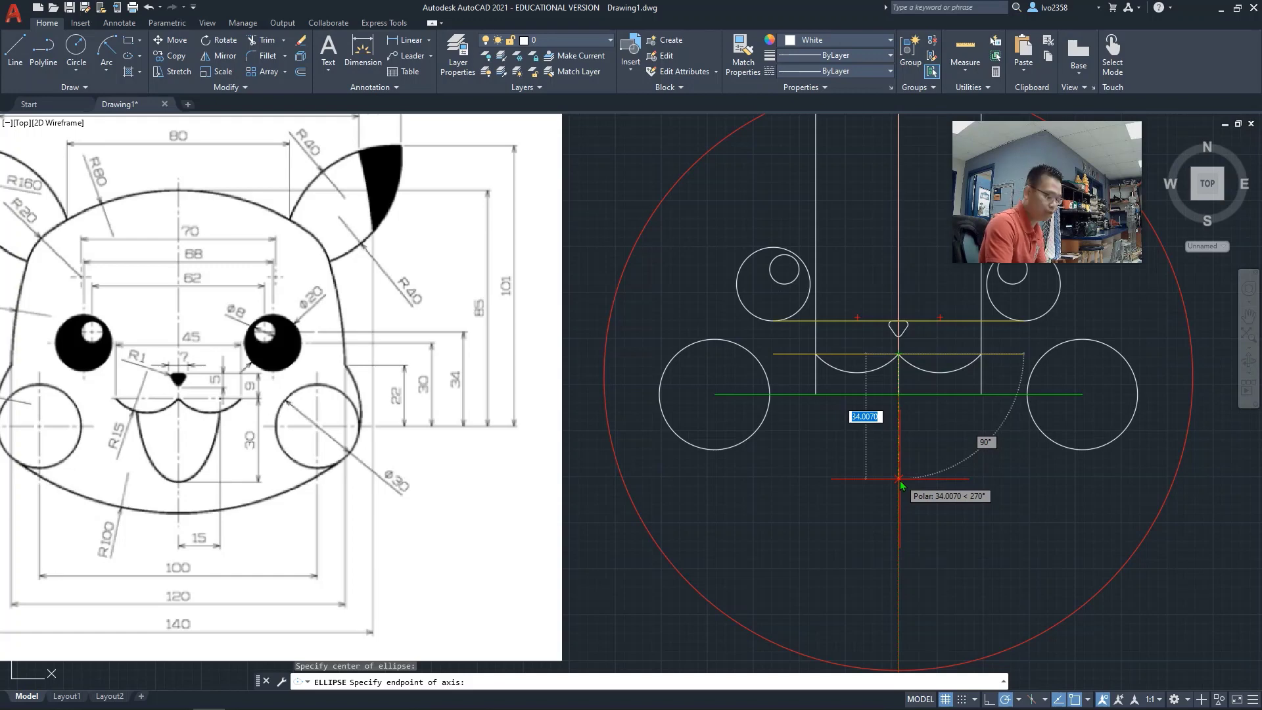
pyautogui.write('30')
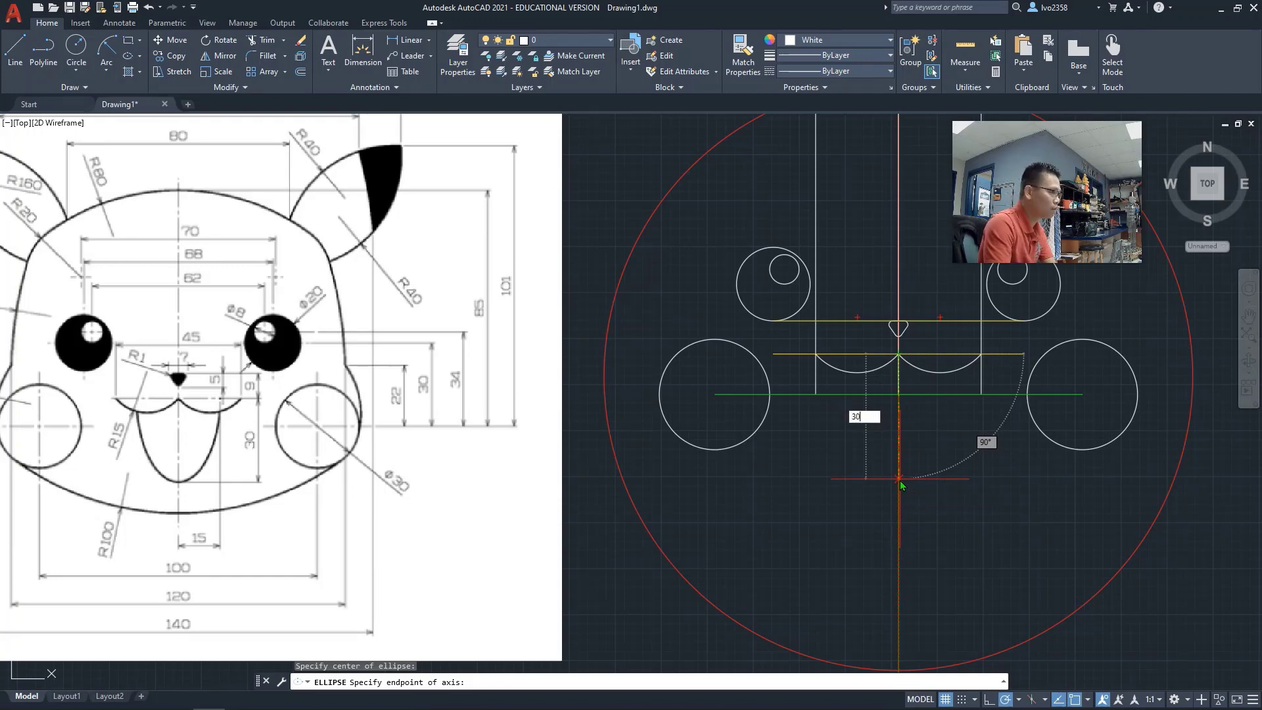
pyautogui.press('Return')
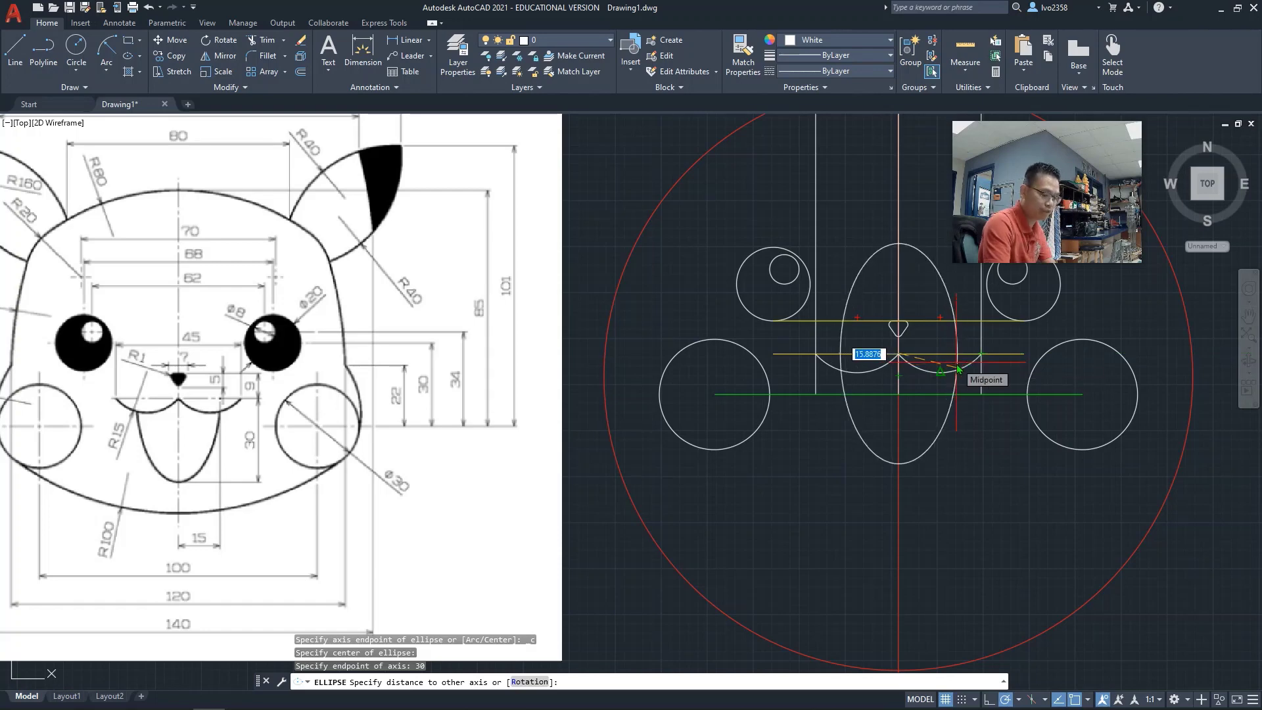
pyautogui.write('15')
pyautogui.press('Return')
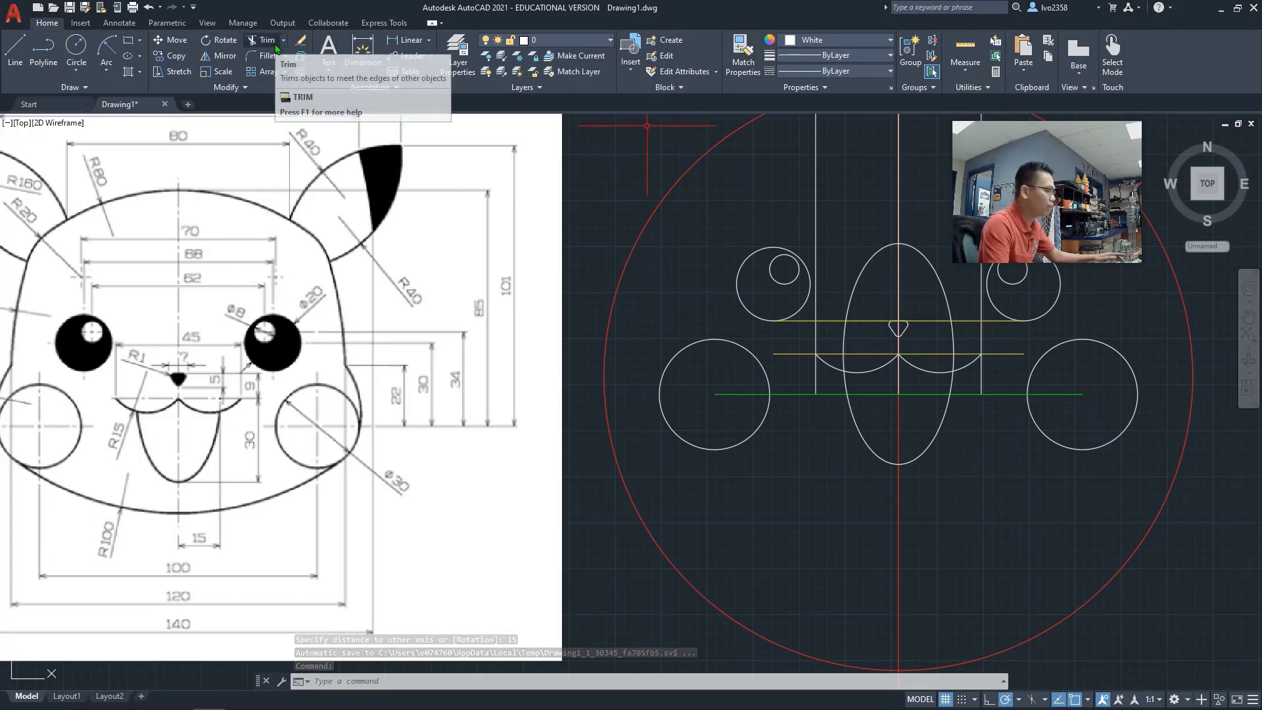
# Delete the two yellow horizontal guide lines at the nose and the mouth.
pyautogui.press('Escape')
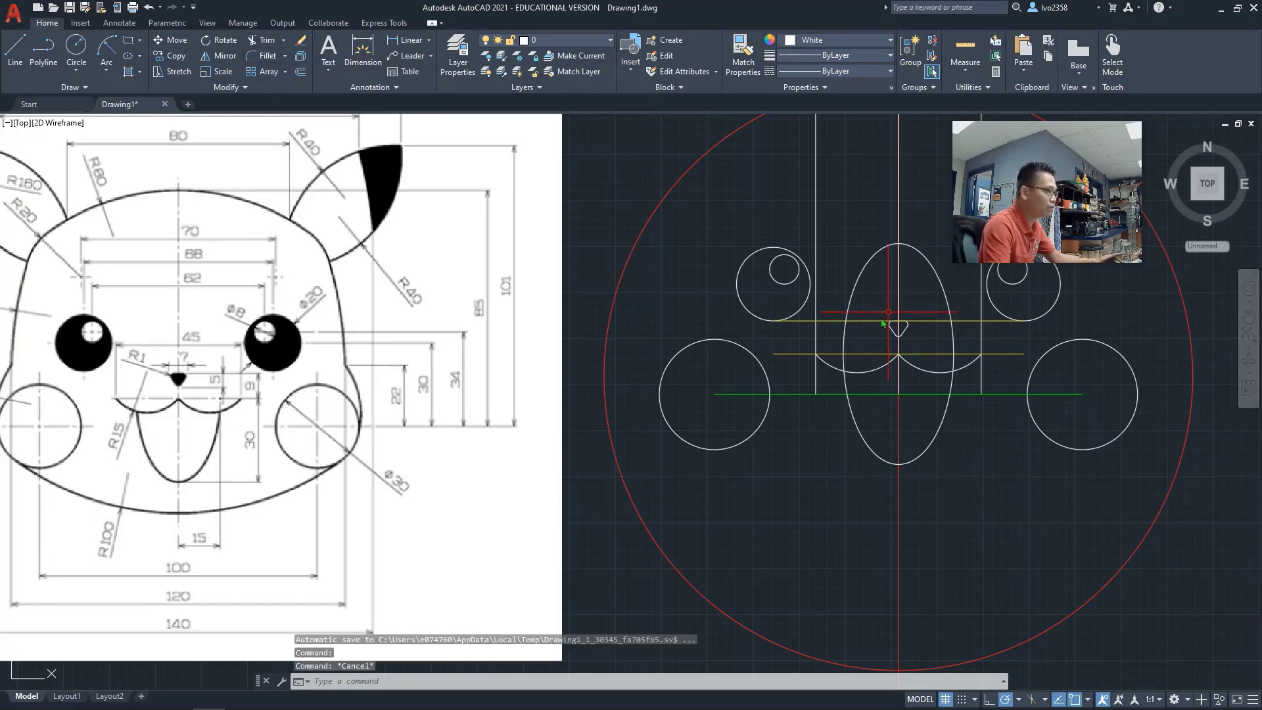
pyautogui.click(837, 322)
pyautogui.press('Delete')
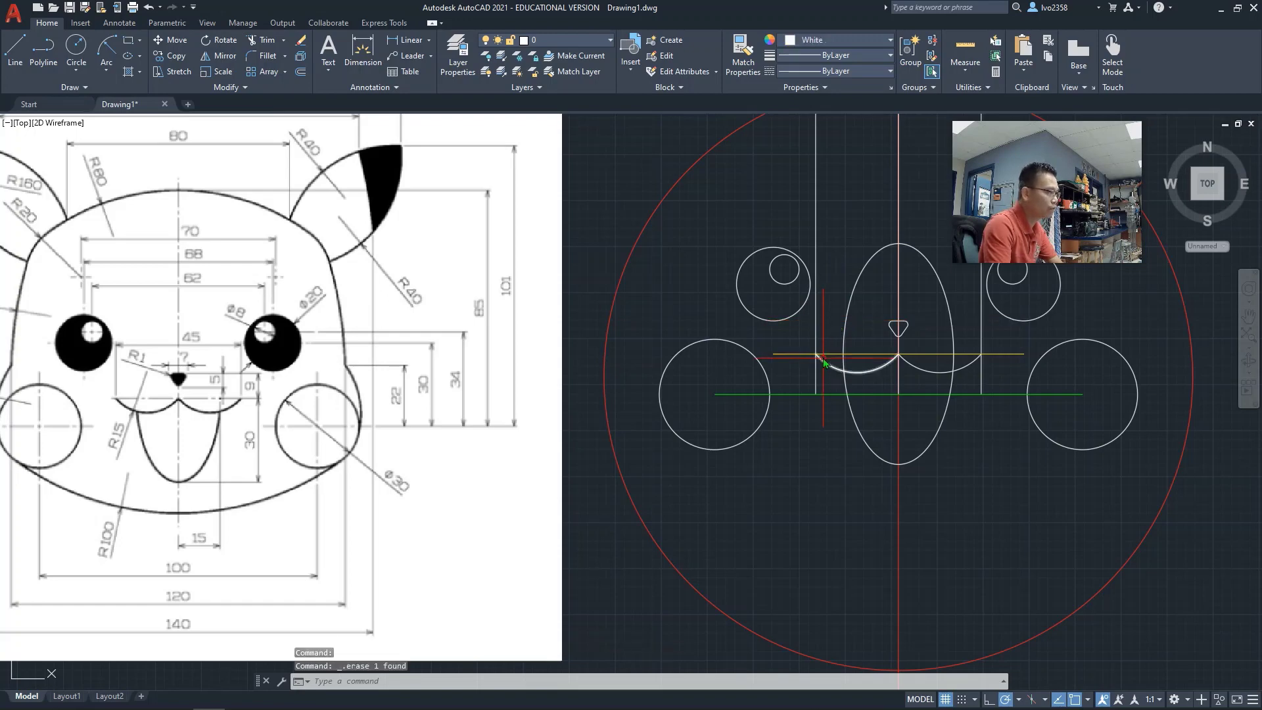
pyautogui.click(830, 354)
pyautogui.press('Delete')
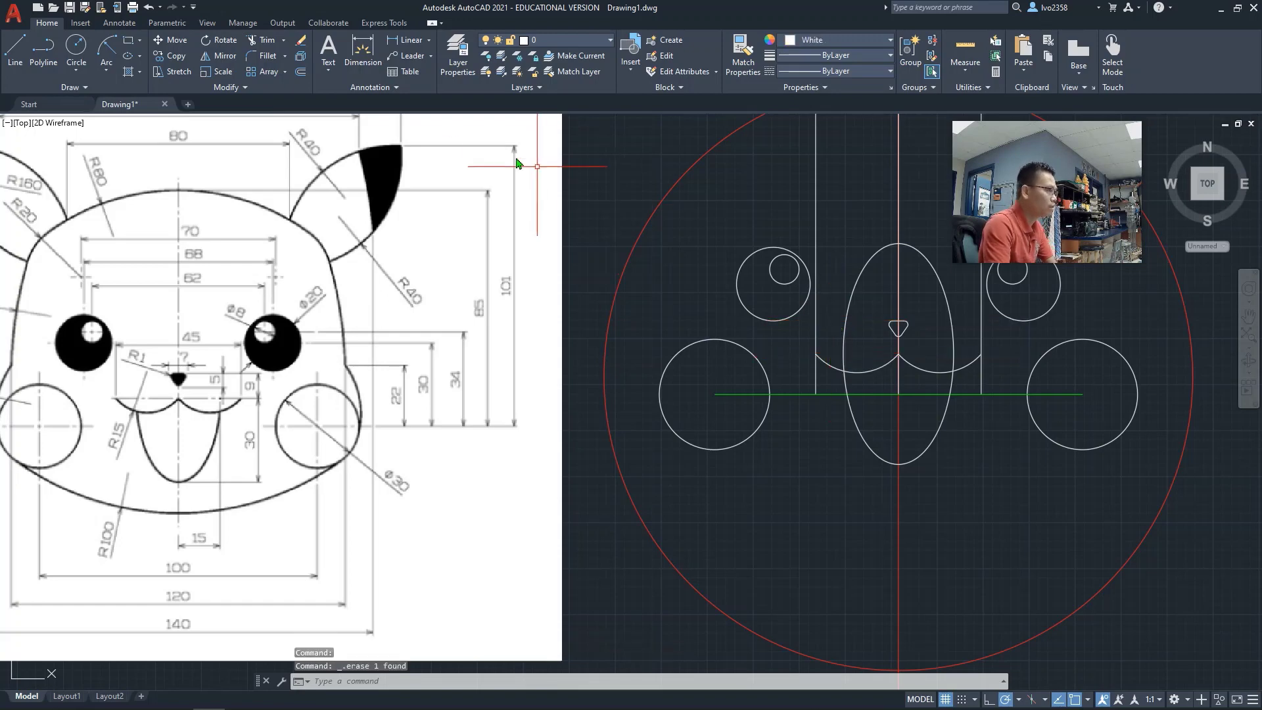
# Trim away the part of the ellipse above the two mouth arcs.
pyautogui.click(252, 43)
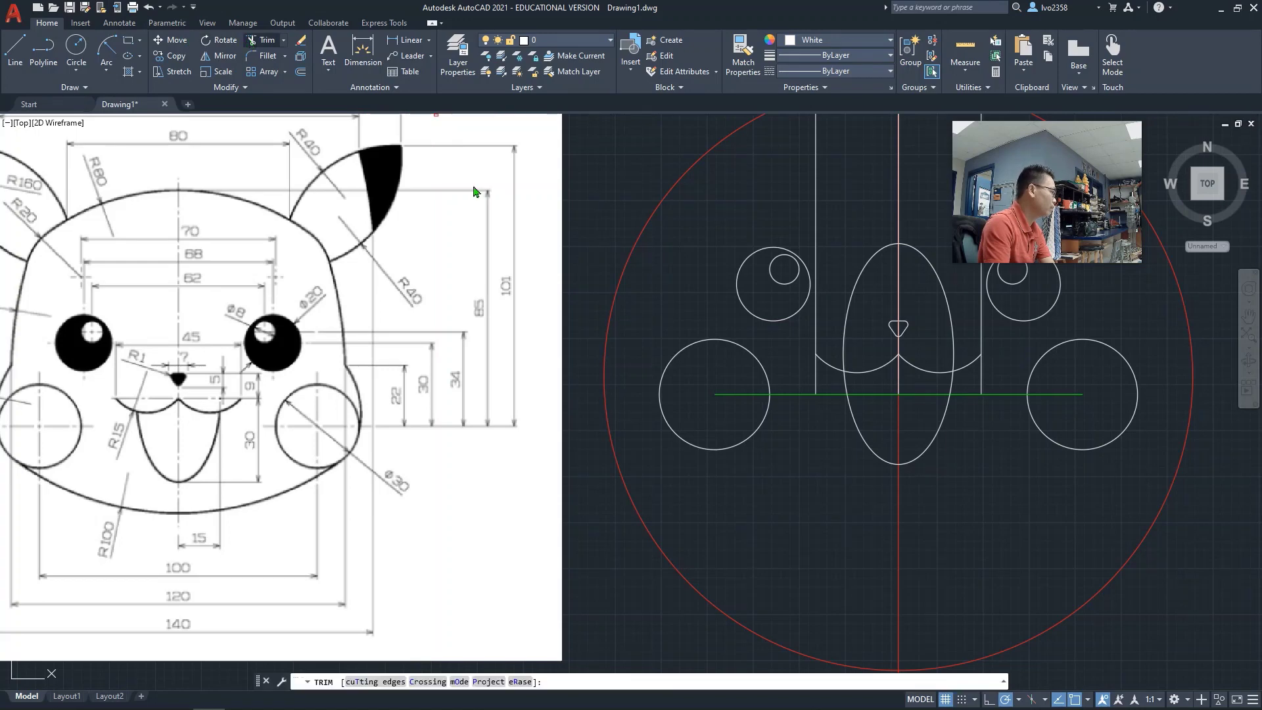
pyautogui.click(847, 331)
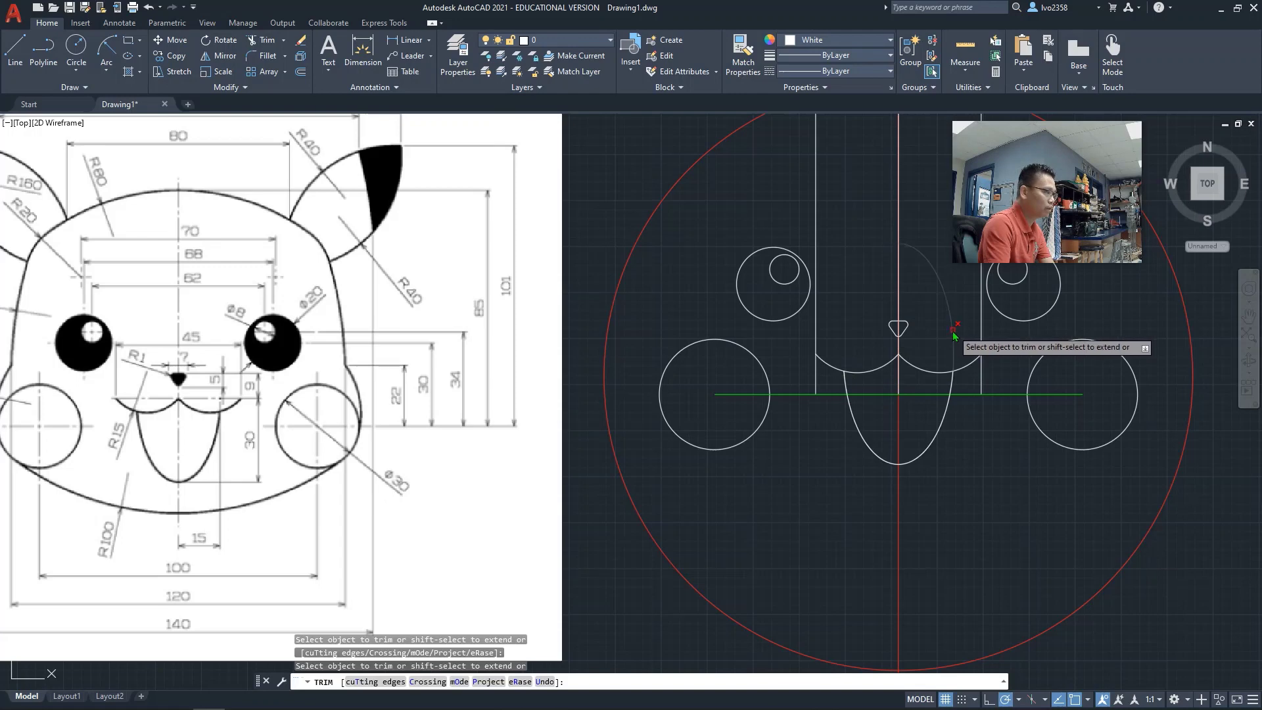
pyautogui.press('Return')
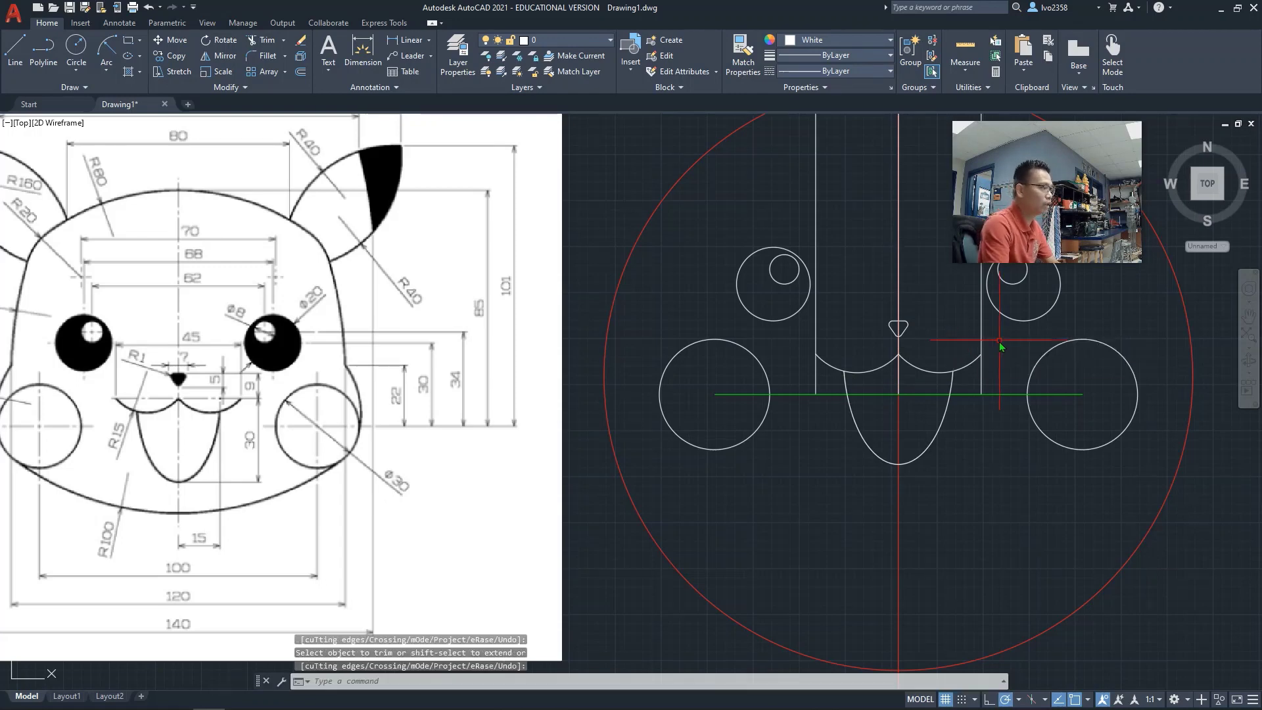
# Trim away the two vertical construction lines that run through the outer ends of the mouth.
pyautogui.click(982, 336)
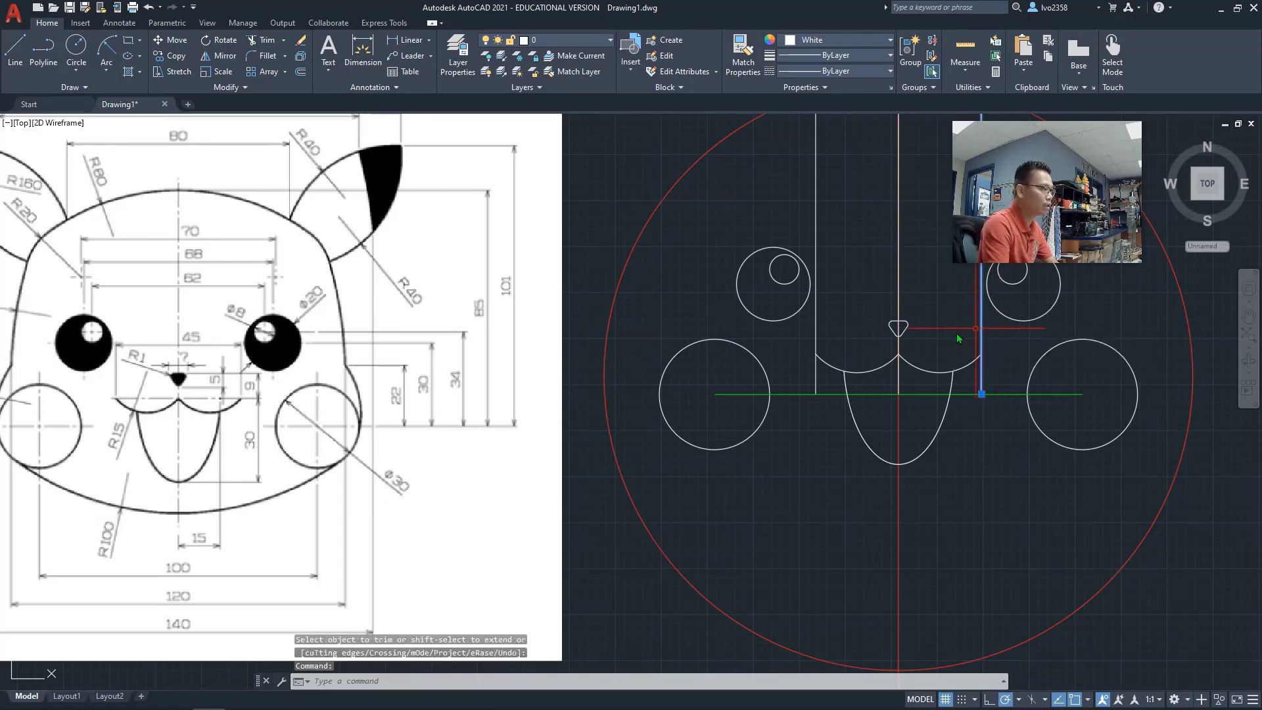
pyautogui.press('Return')
pyautogui.click(816, 335)
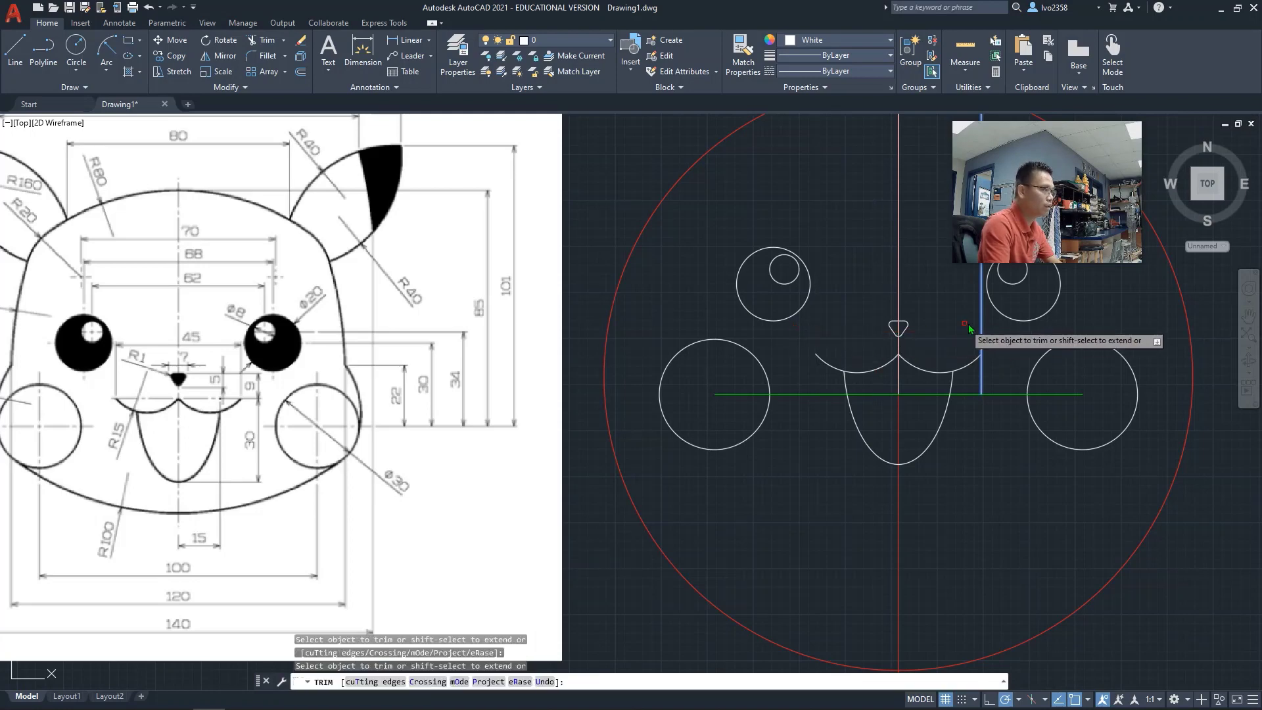
pyautogui.click(987, 329)
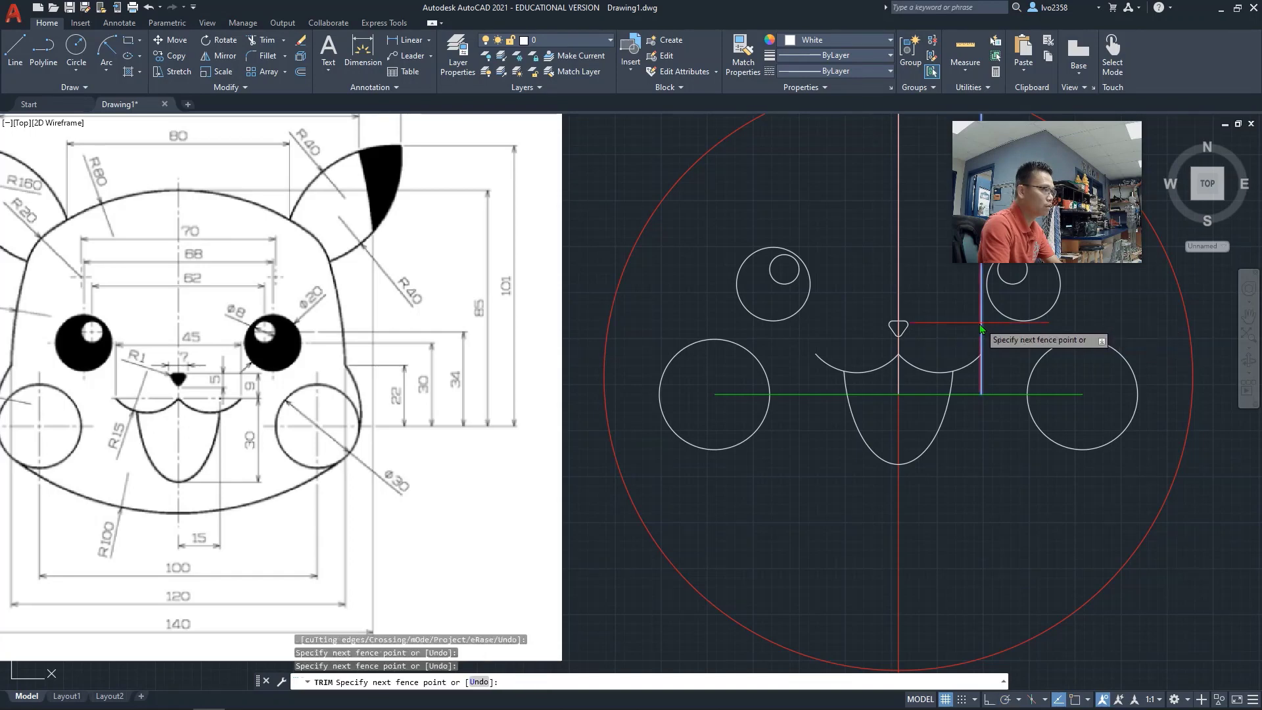
pyautogui.click(947, 330)
pyautogui.press('Return')
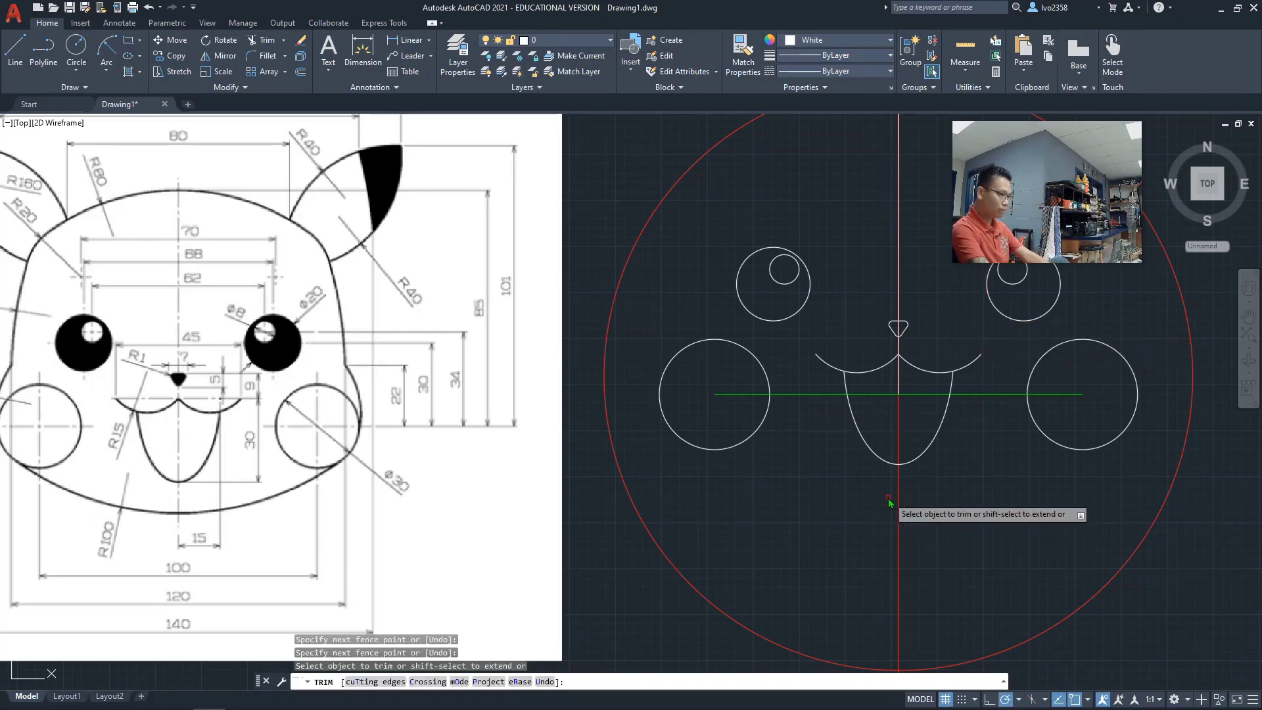
# Try a radius 100 circle tangent to the undersides of both cheek circles, then erase it.
pyautogui.scroll(2, 891, 499)
pyautogui.scroll(-4, 894, 498)
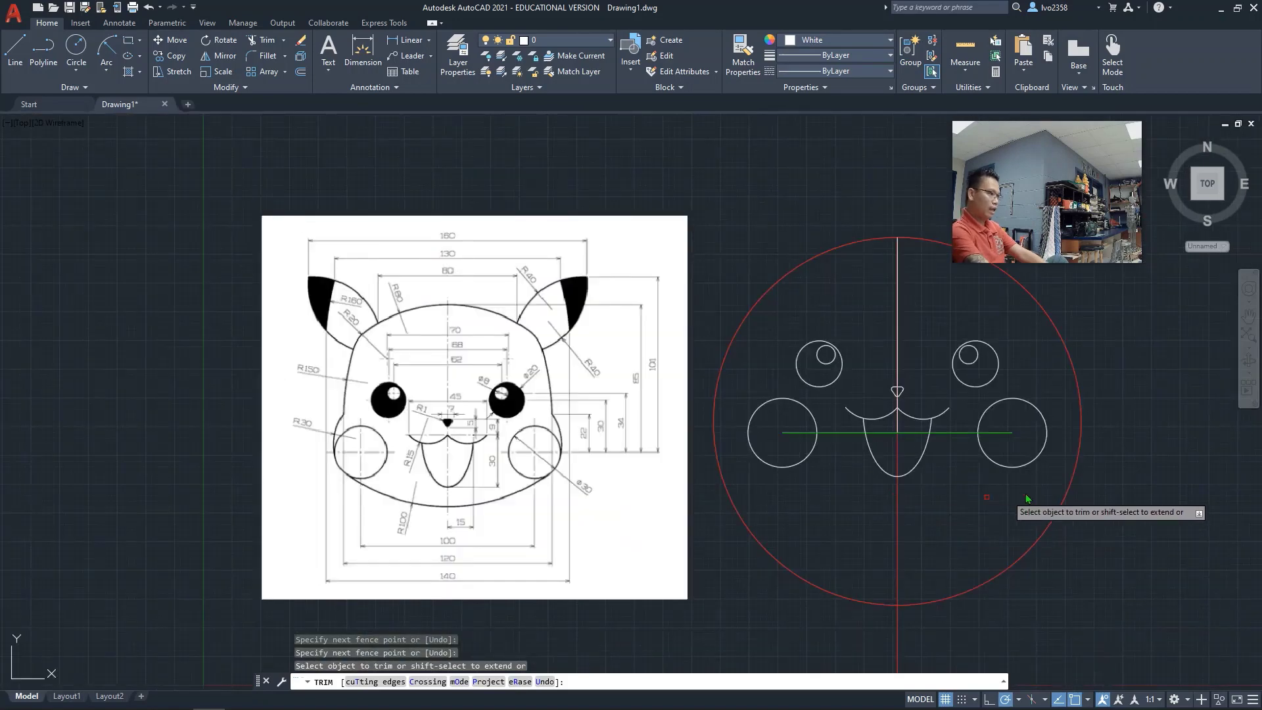
pyautogui.scroll(-2, 1005, 520)
pyautogui.scroll(2, 1004, 520)
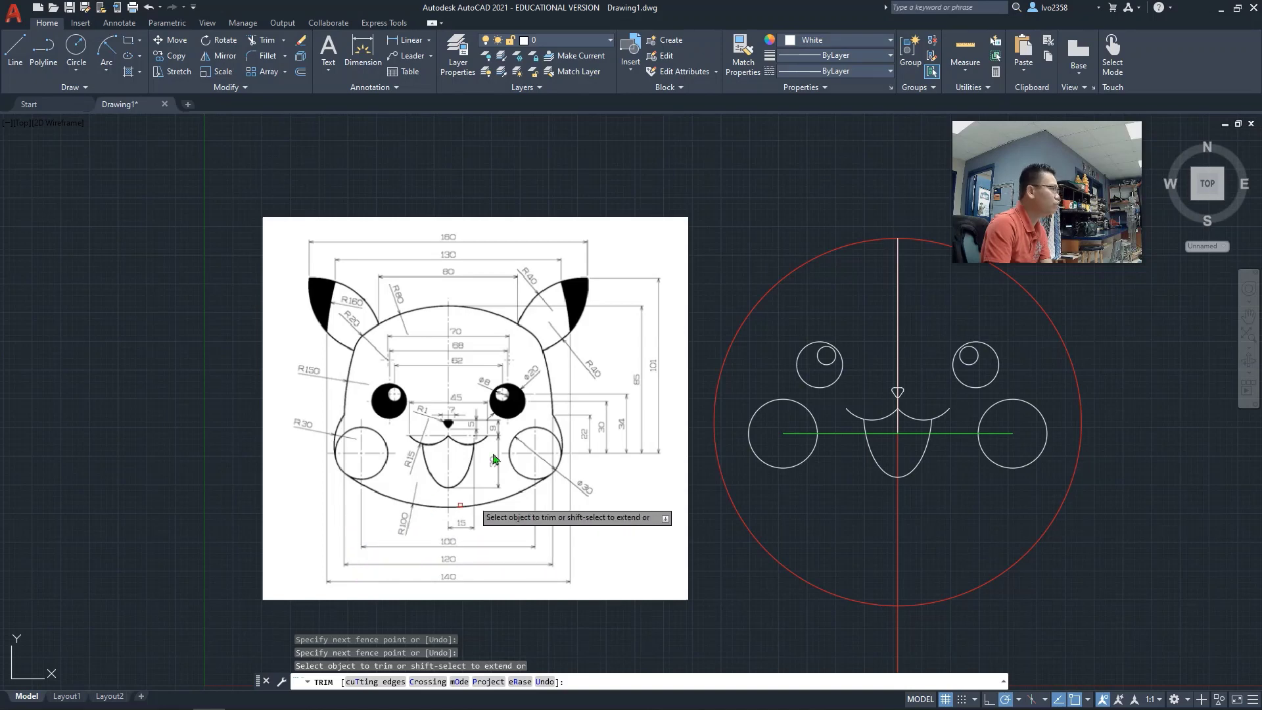
pyautogui.scroll(3, 867, 468)
pyautogui.scroll(-2, 867, 468)
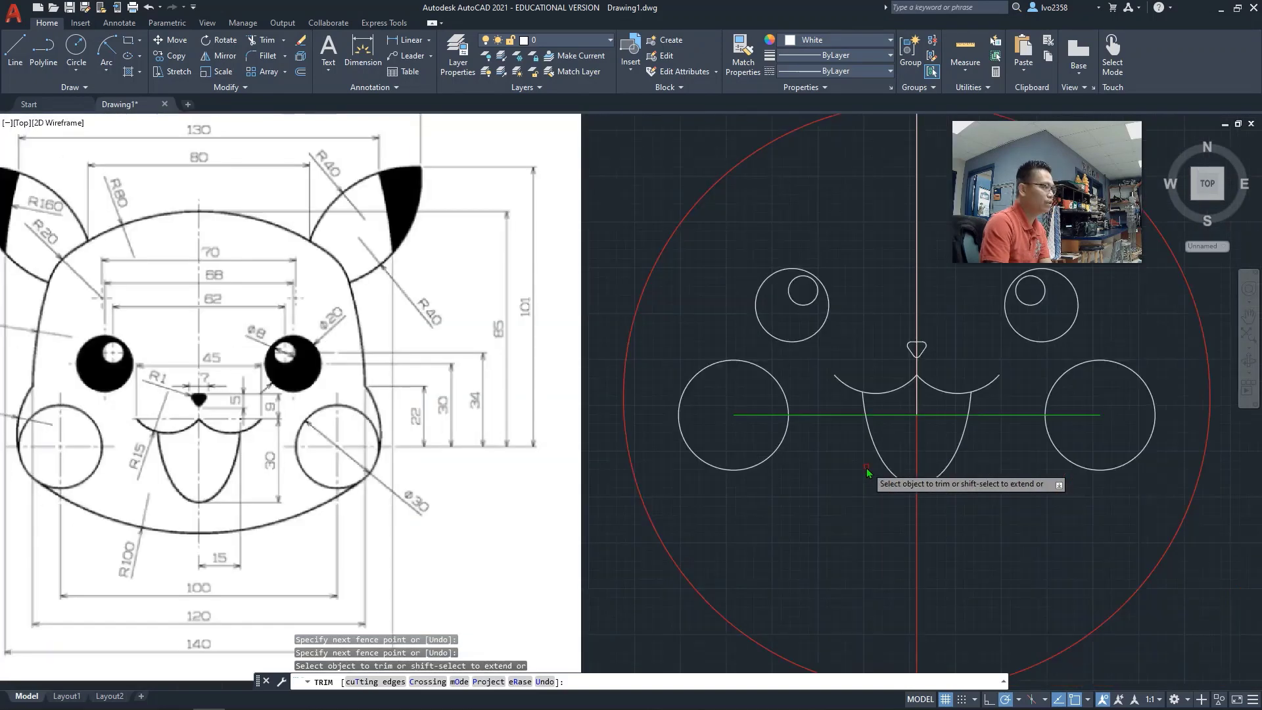
pyautogui.click(78, 72)
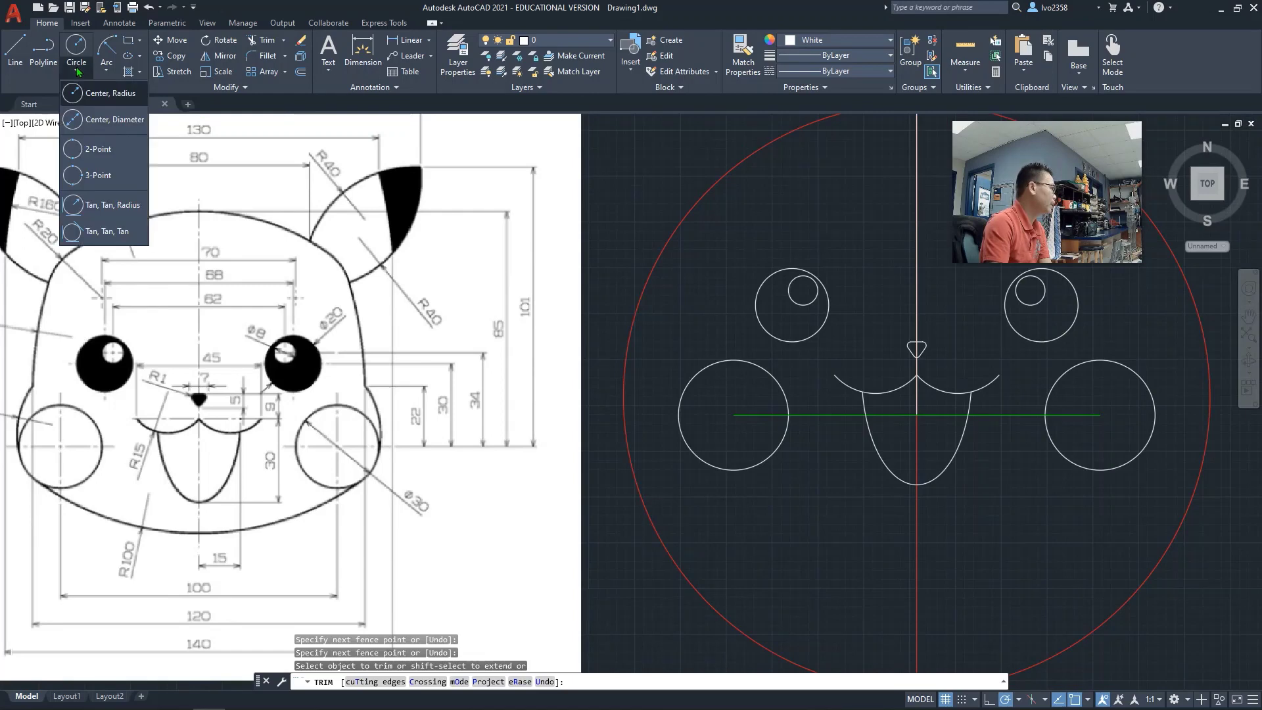
pyautogui.click(88, 206)
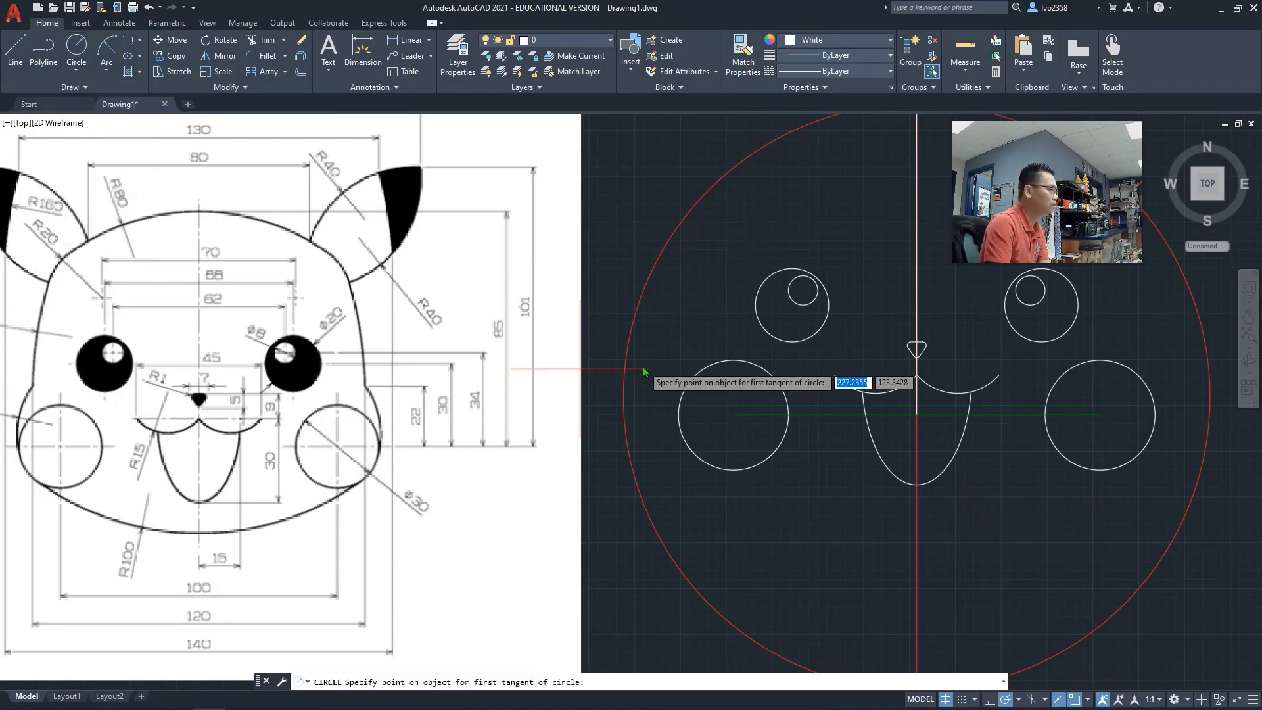
pyautogui.click(731, 471)
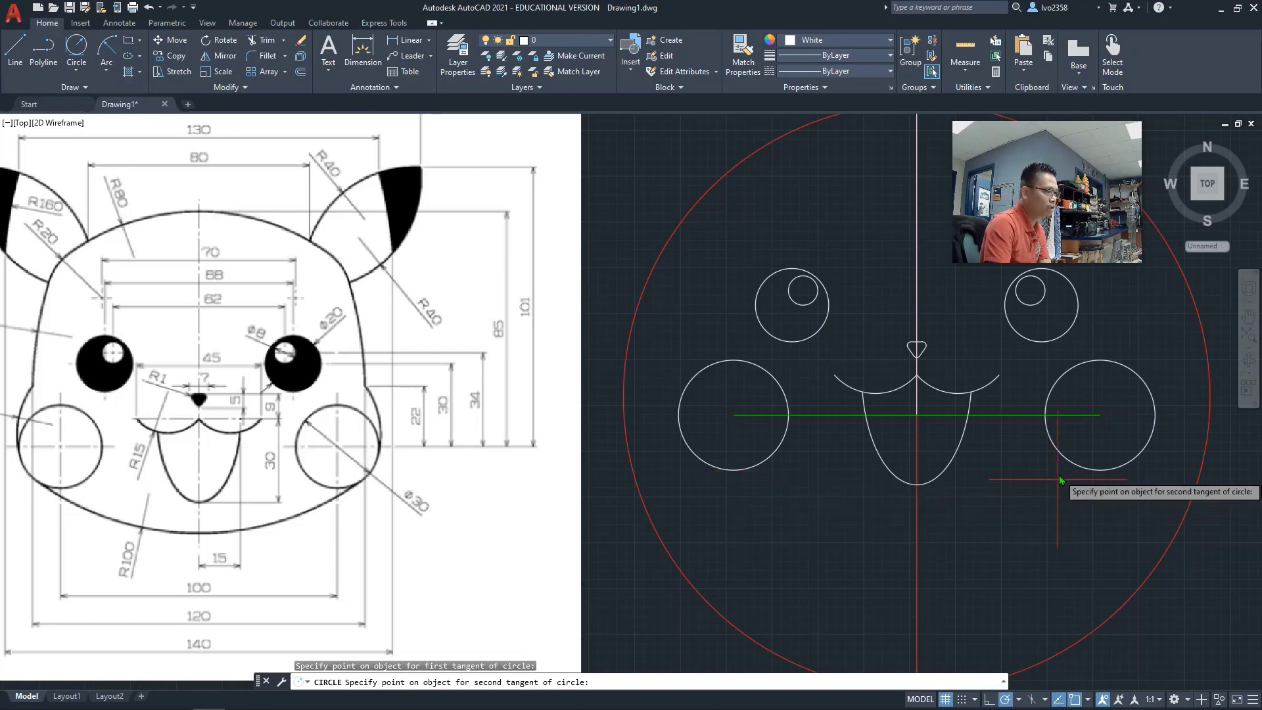
pyautogui.click(1103, 472)
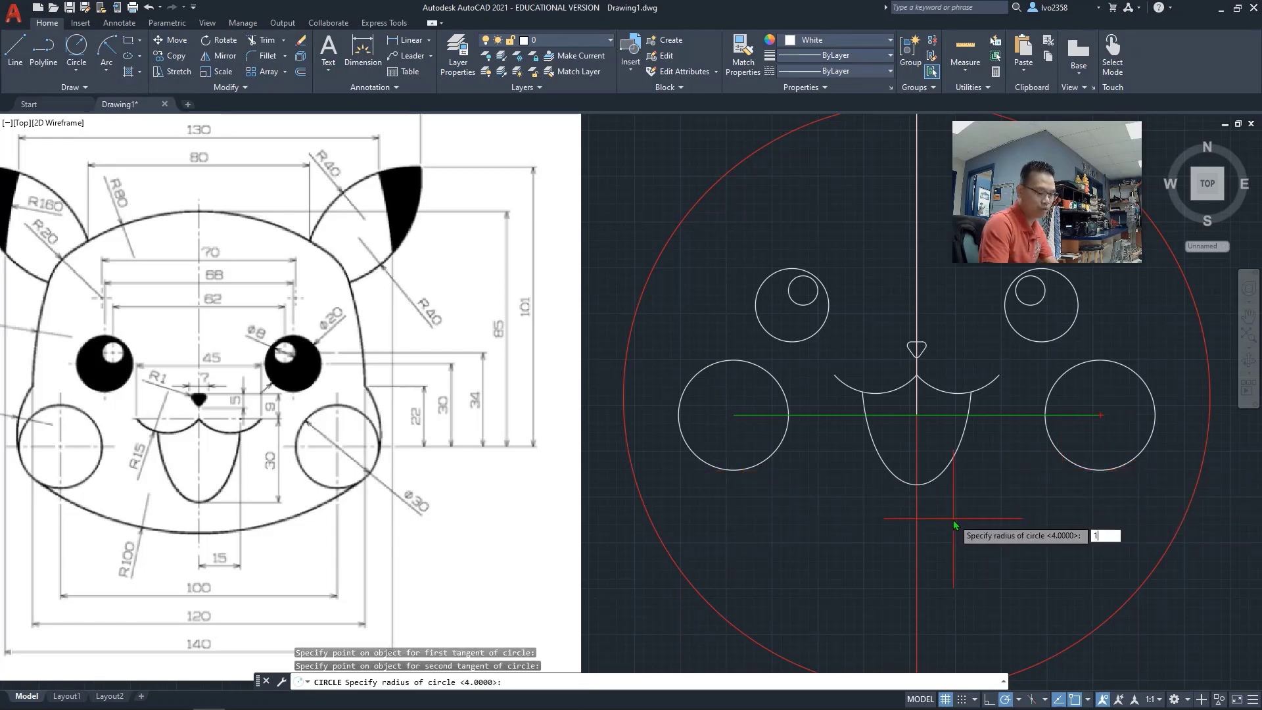
pyautogui.write('100')
pyautogui.press('Return')
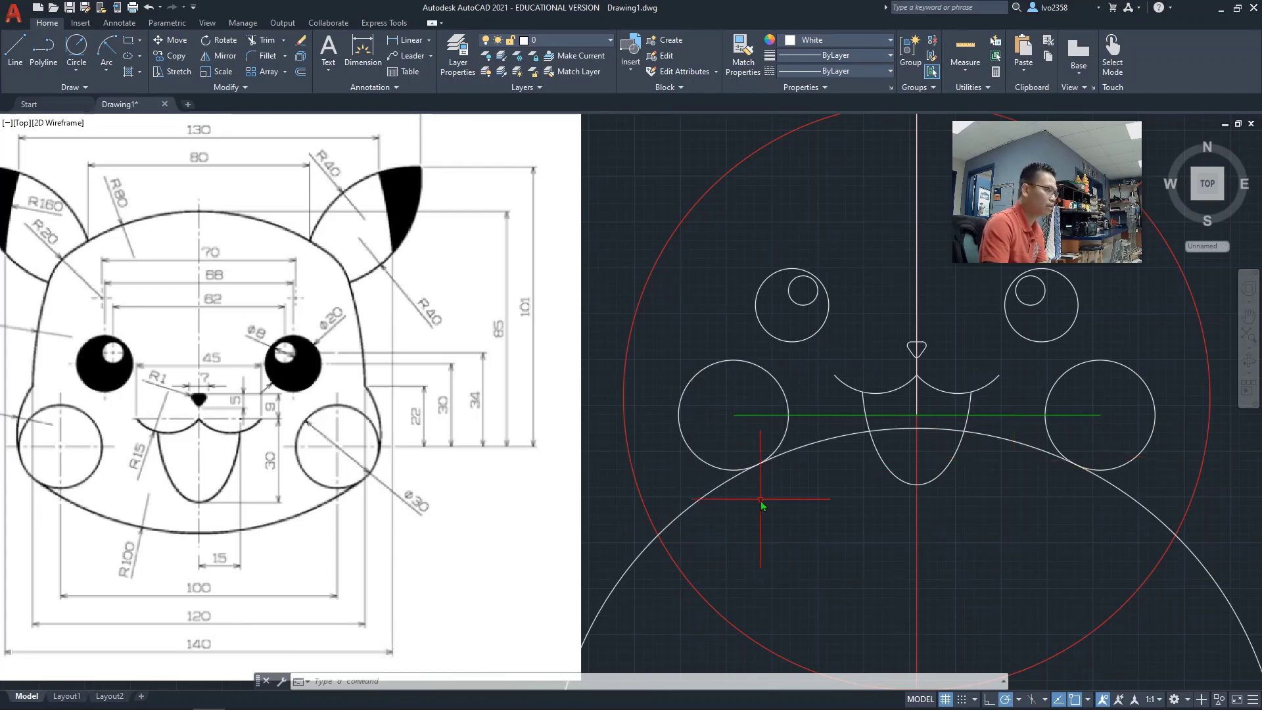
pyautogui.click(689, 509)
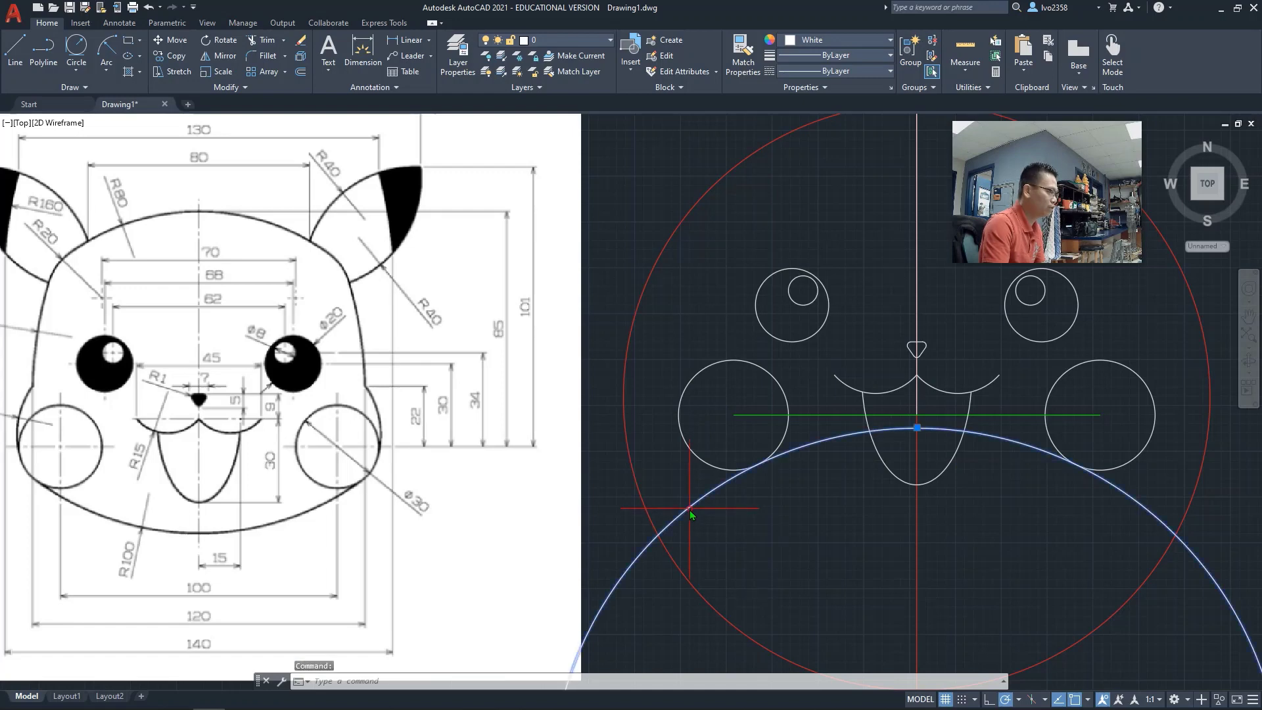
pyautogui.press('Delete')
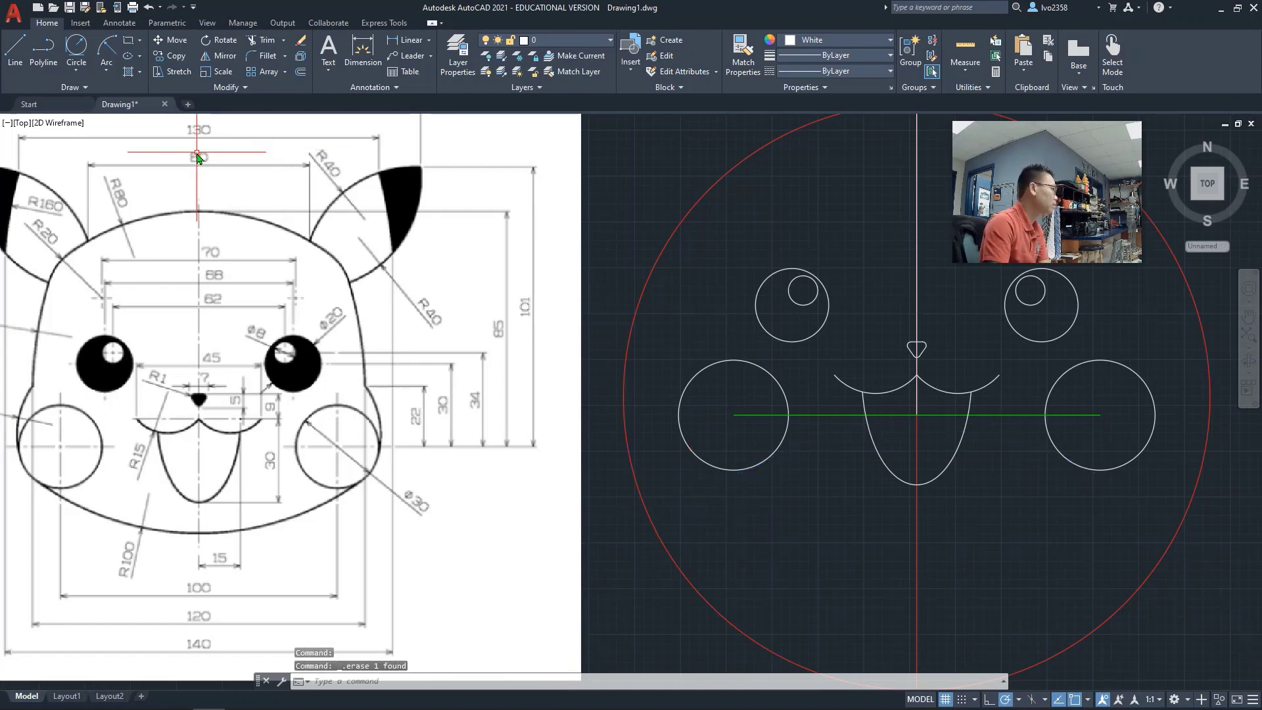
# Draw a radius 100 circle tangent to the lower outer sides of both cheek circles and trim it to the chin arc.
pyautogui.click(78, 56)
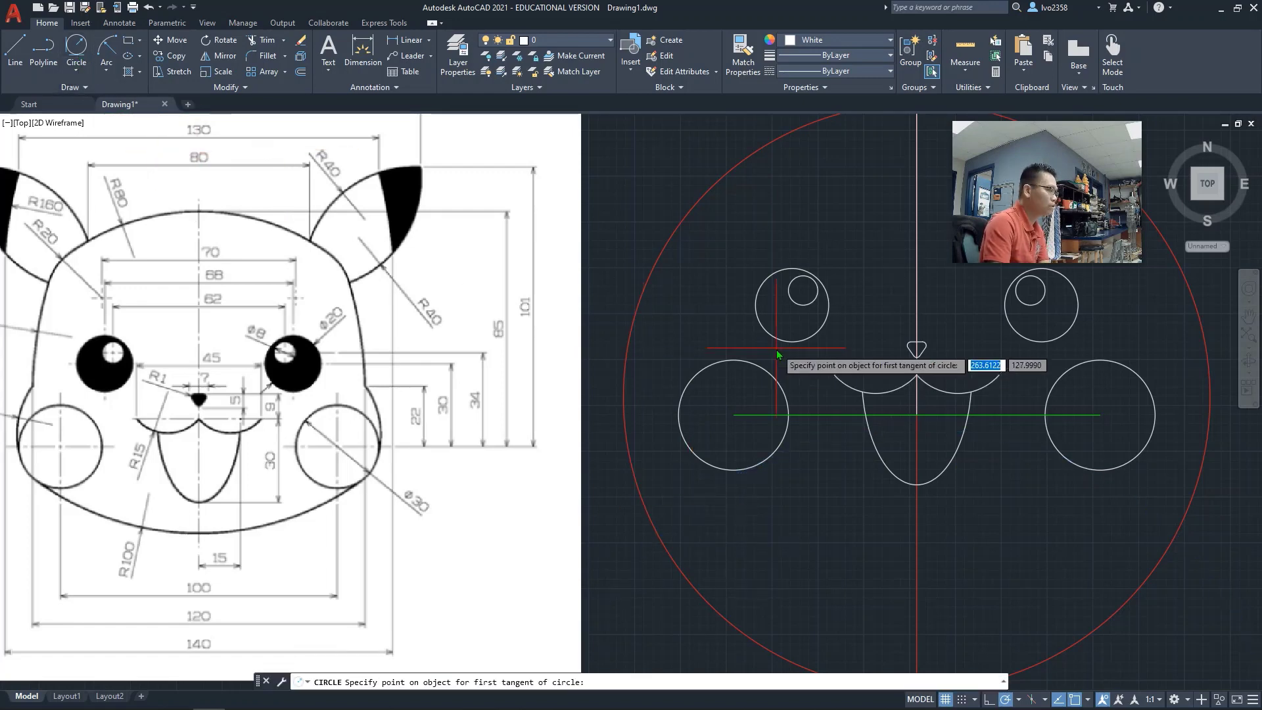
pyautogui.click(705, 465)
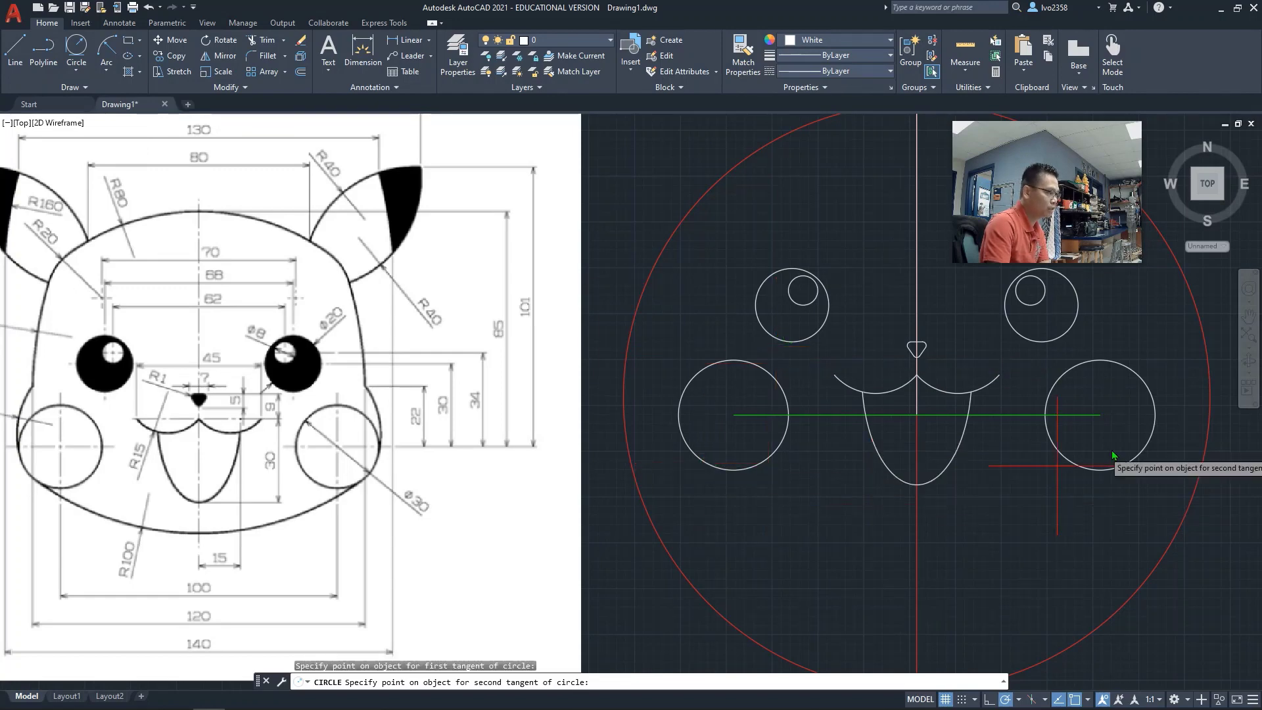
pyautogui.click(1149, 455)
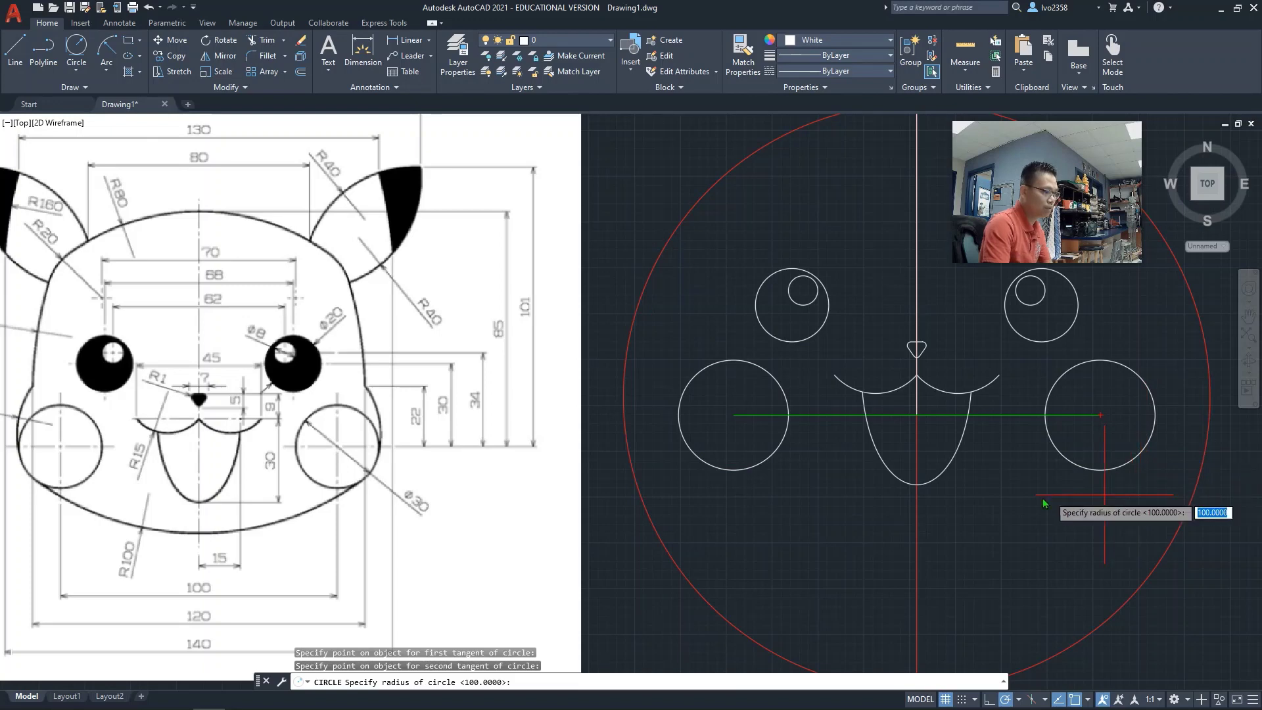
pyautogui.write('100')
pyautogui.press('Return')
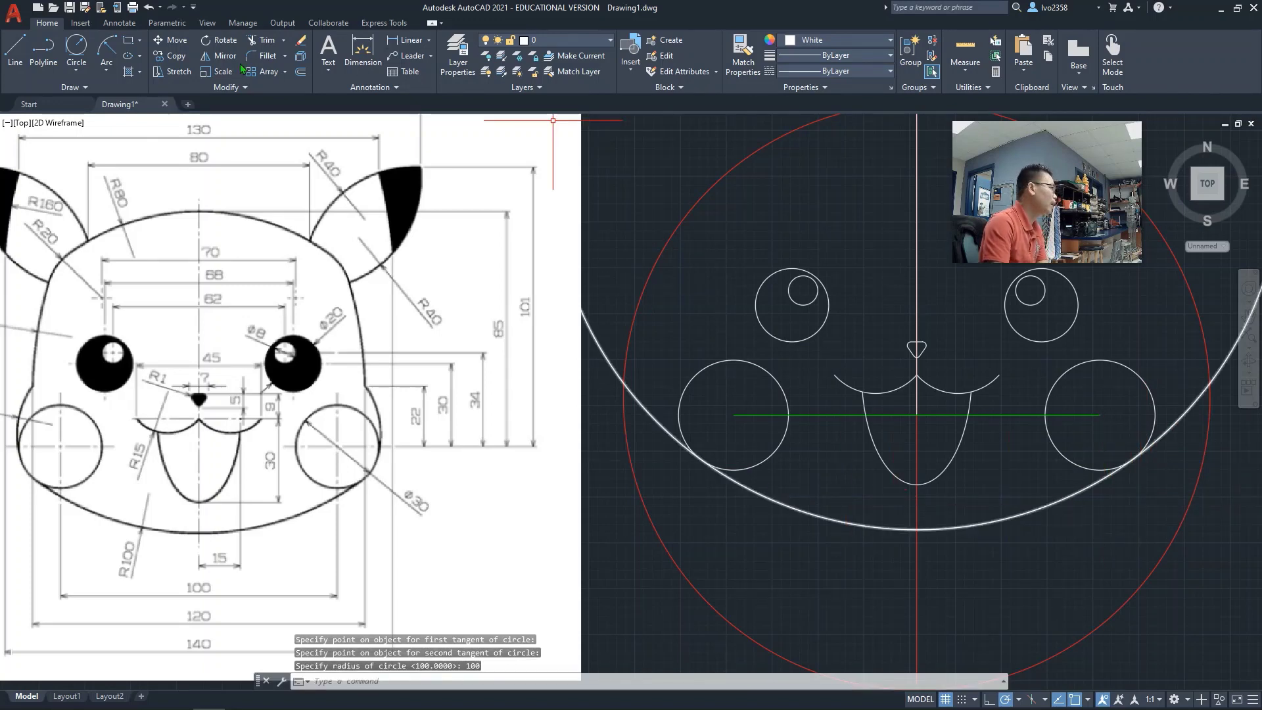
pyautogui.click(262, 40)
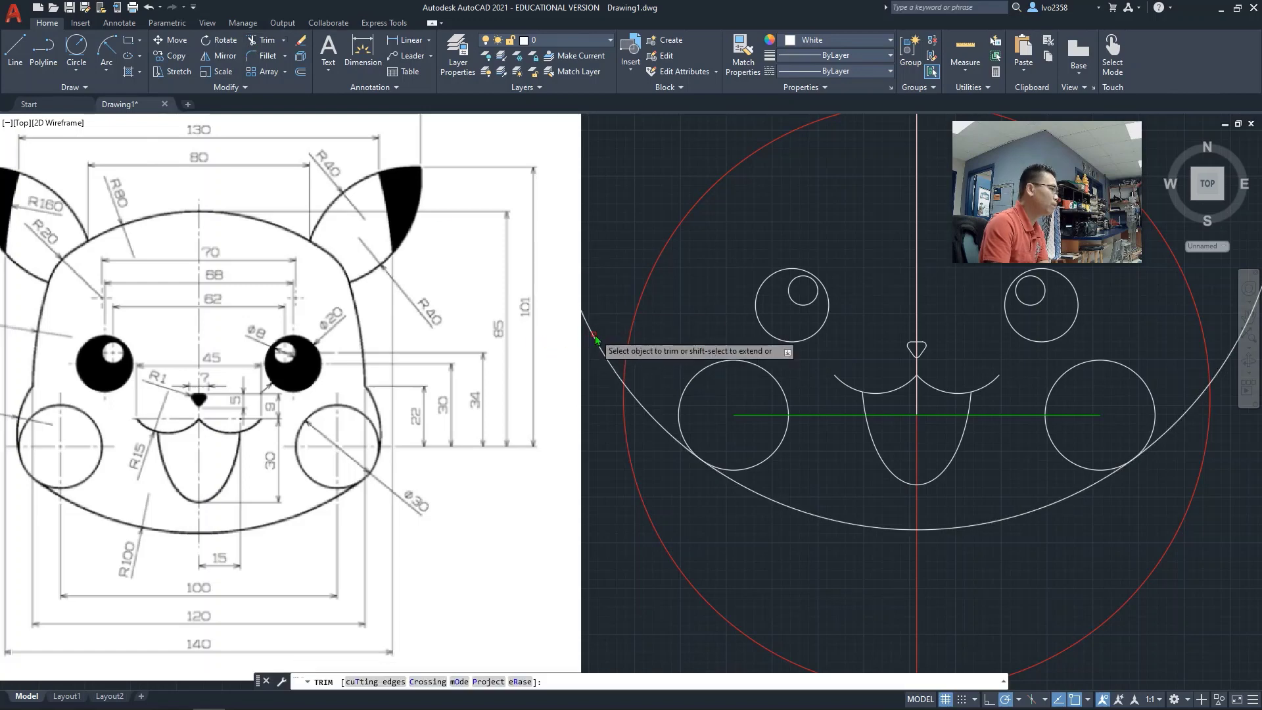
pyautogui.click(595, 339)
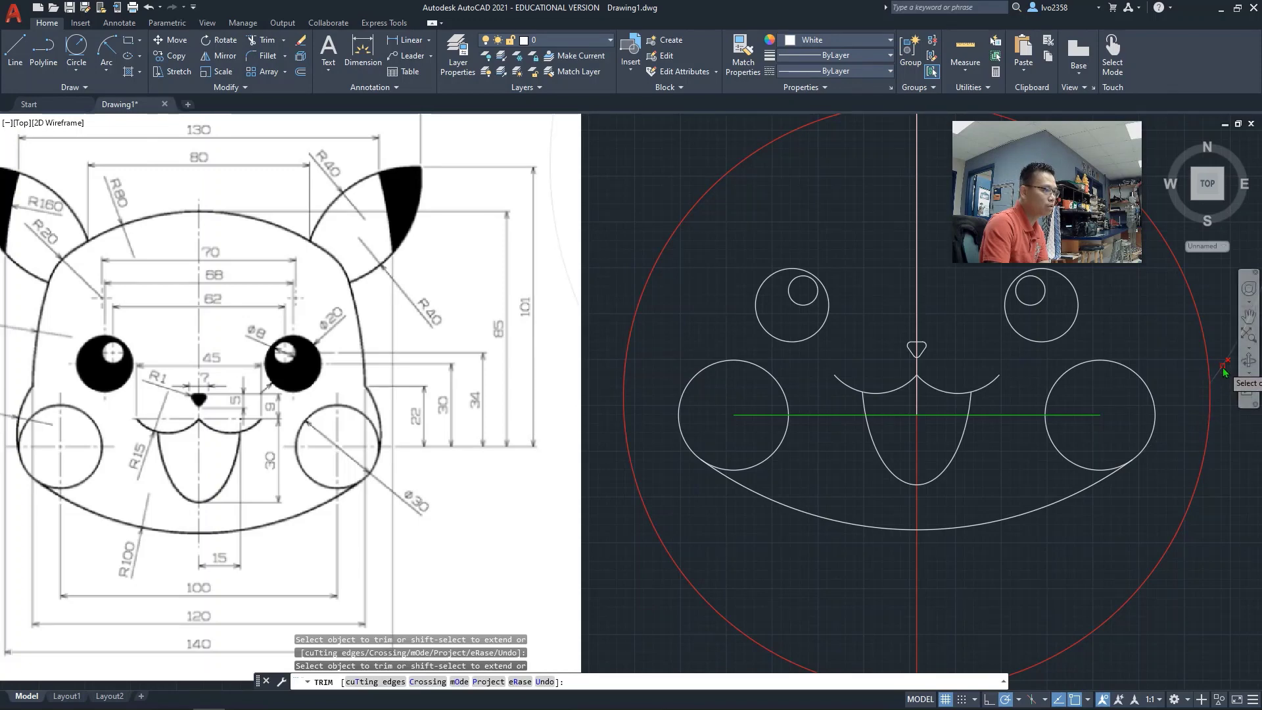
# Offset the white vertical centre line by 60 to both sides of the face.
pyautogui.scroll(-2, 948, 541)
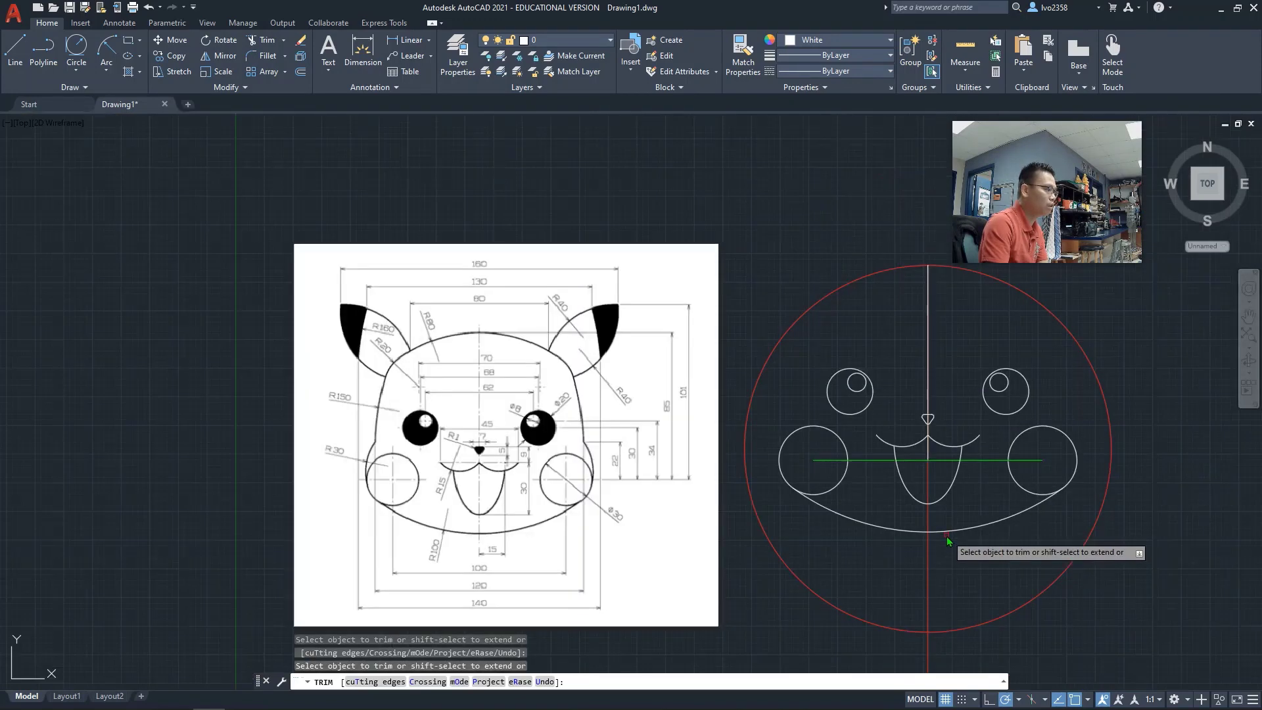
pyautogui.moveTo(1000, 572); pyautogui.dragTo(955, 582, button='middle')
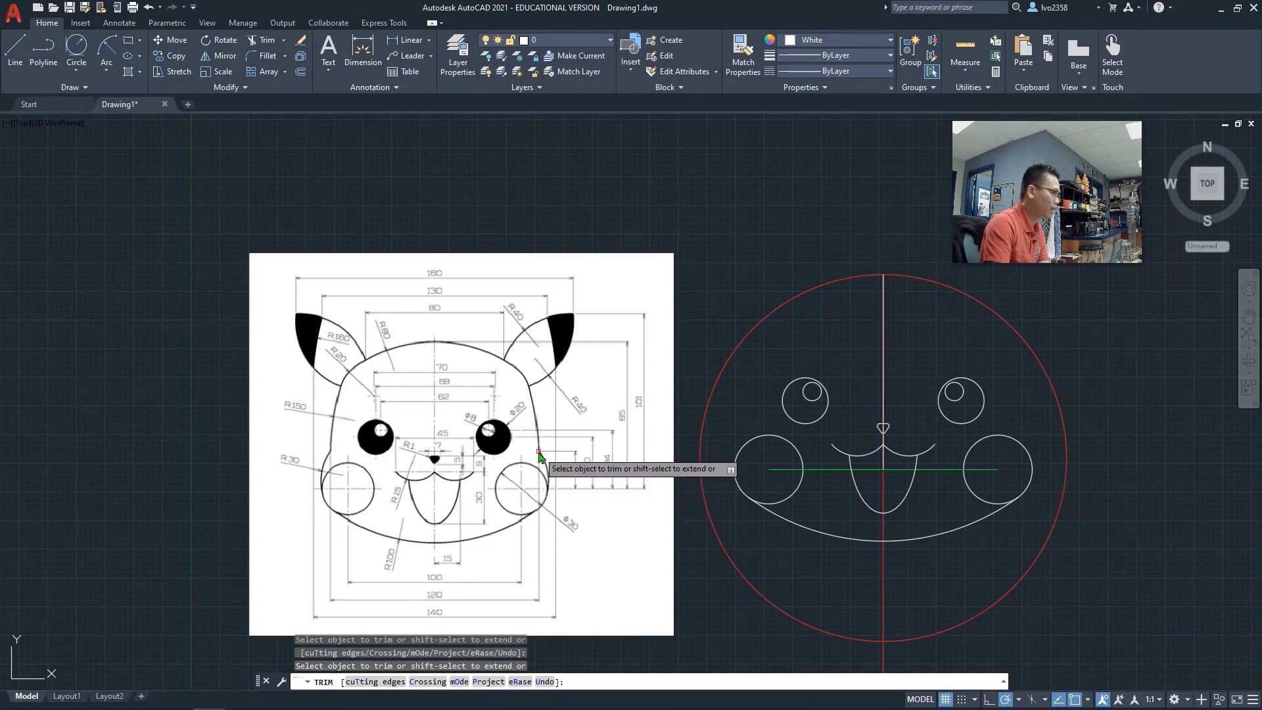
pyautogui.scroll(2, 539, 455)
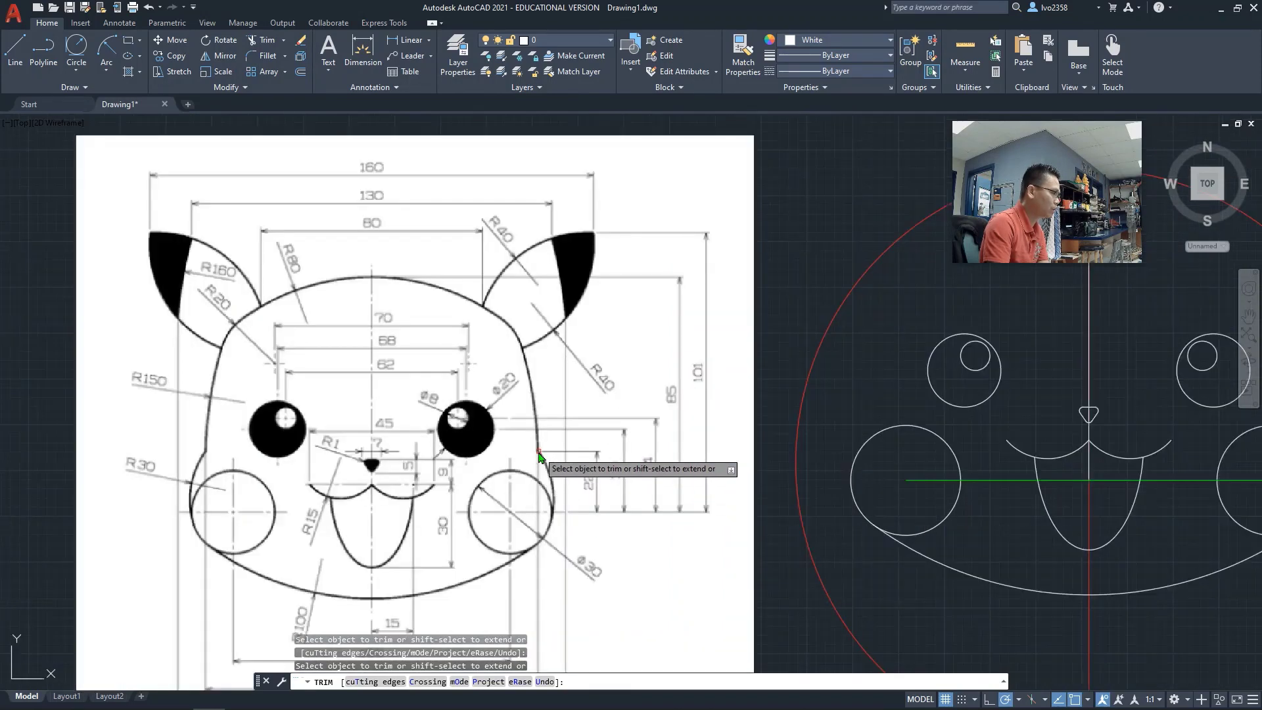
pyautogui.scroll(-2, 551, 456)
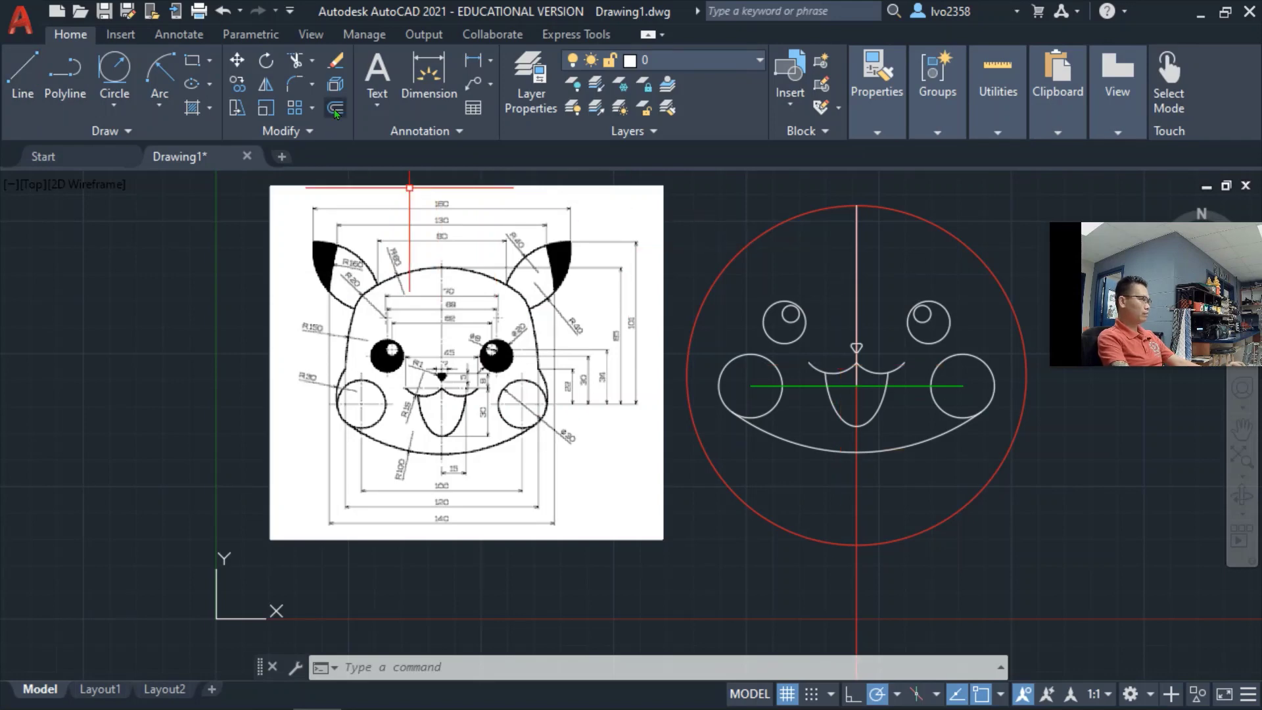
pyautogui.write('o')
pyautogui.press('Return')
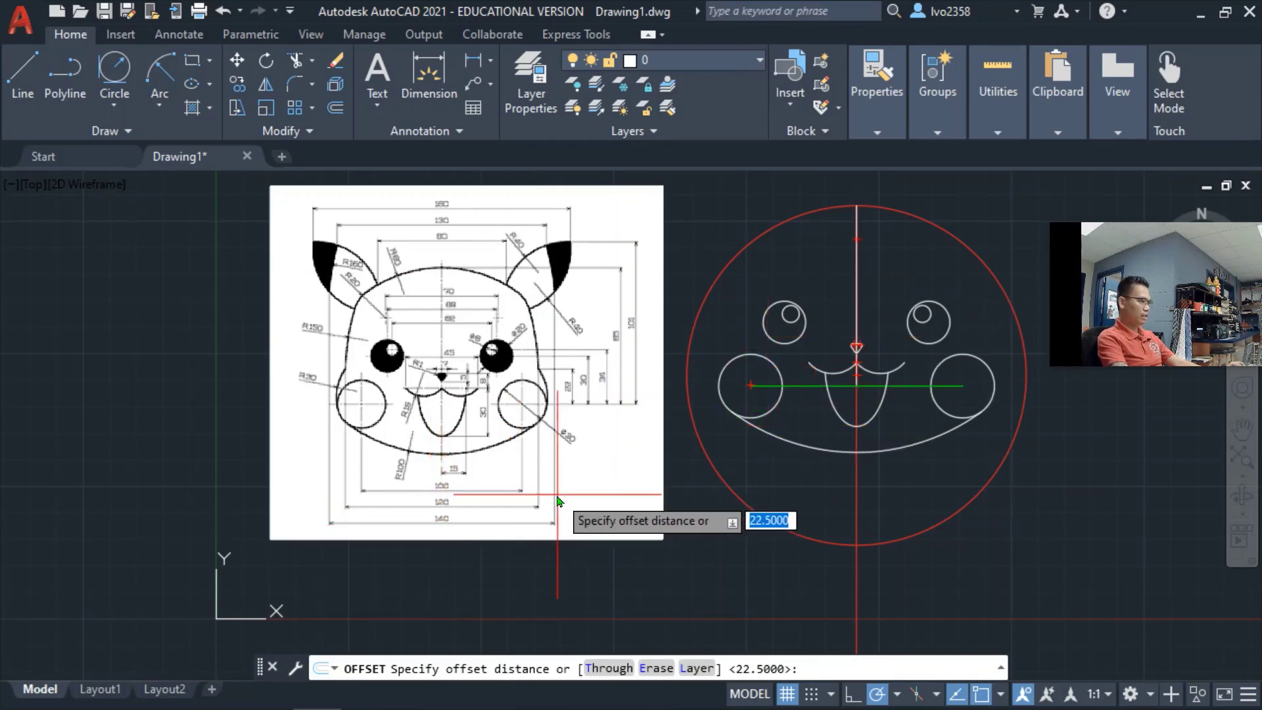
pyautogui.write('60')
pyautogui.press('Return')
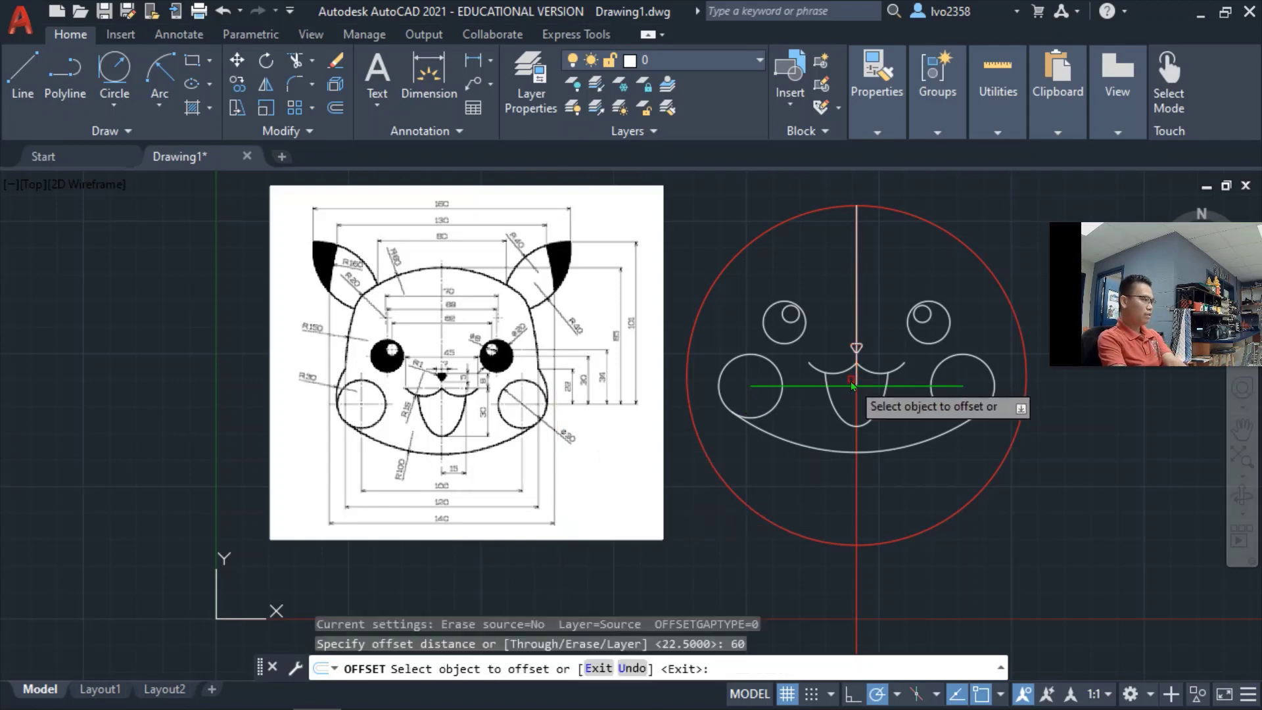
pyautogui.click(855, 293)
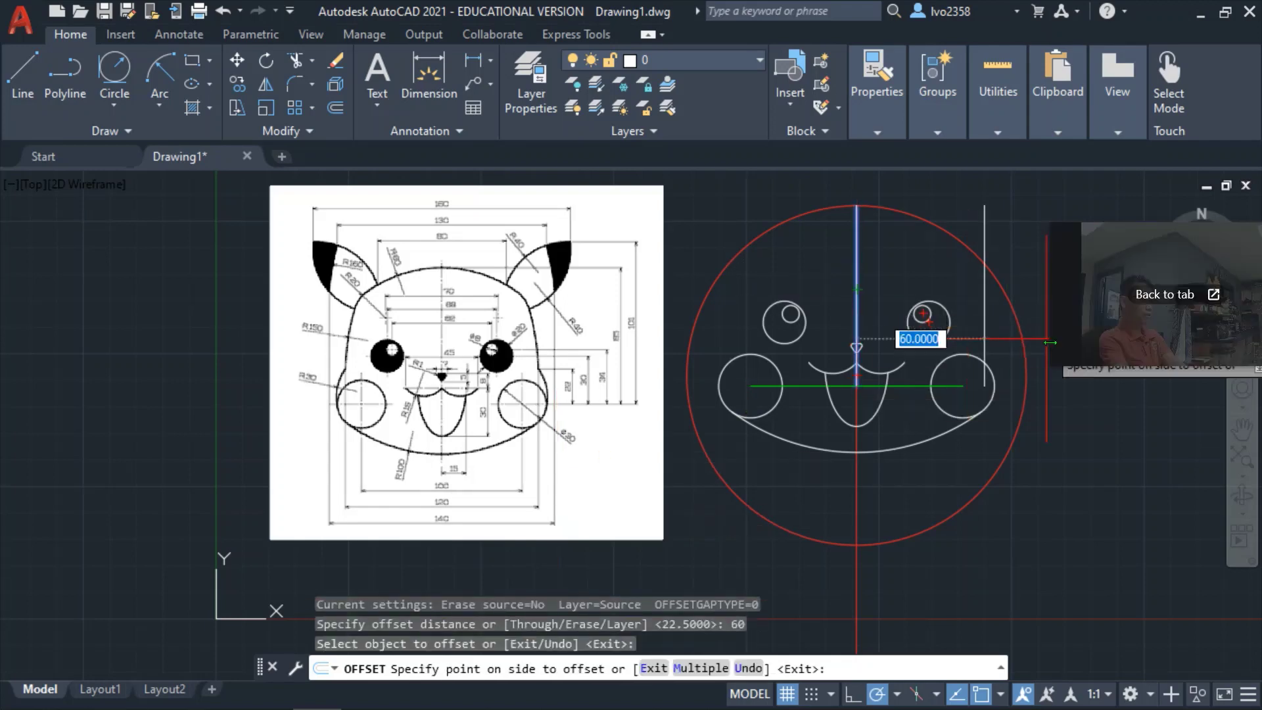
pyautogui.click(1050, 343)
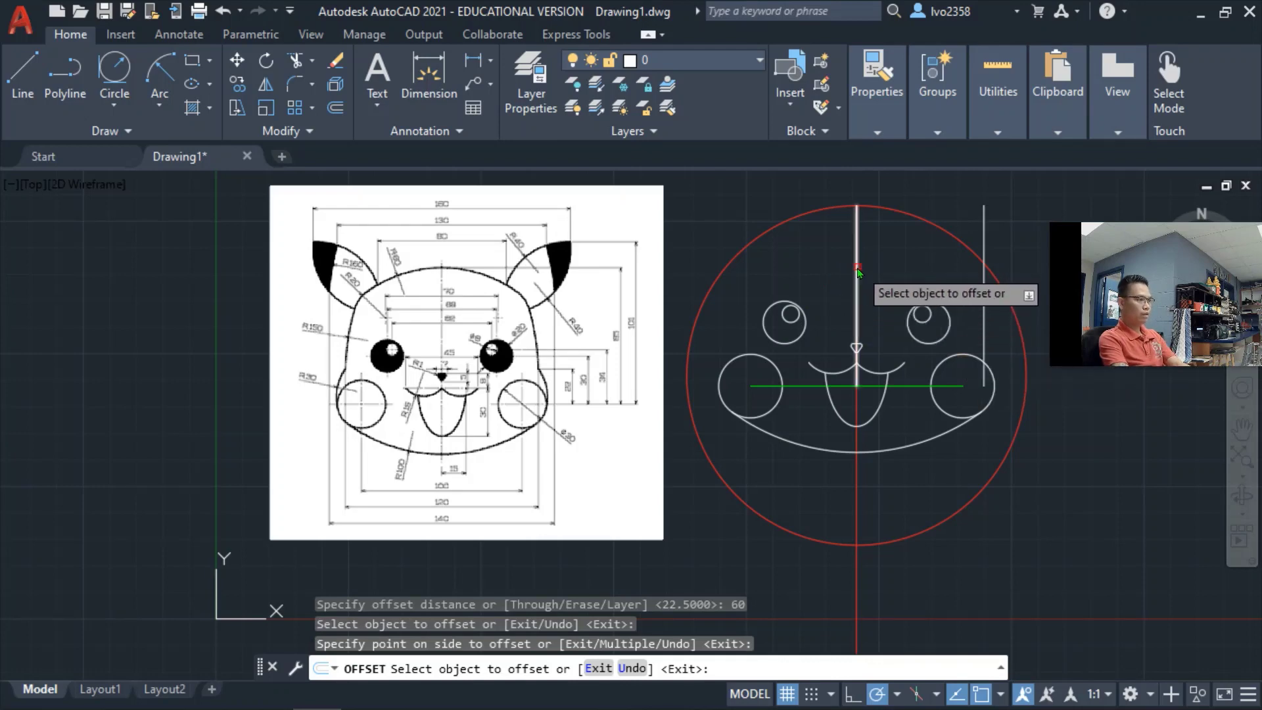
pyautogui.click(858, 268)
pyautogui.click(696, 288)
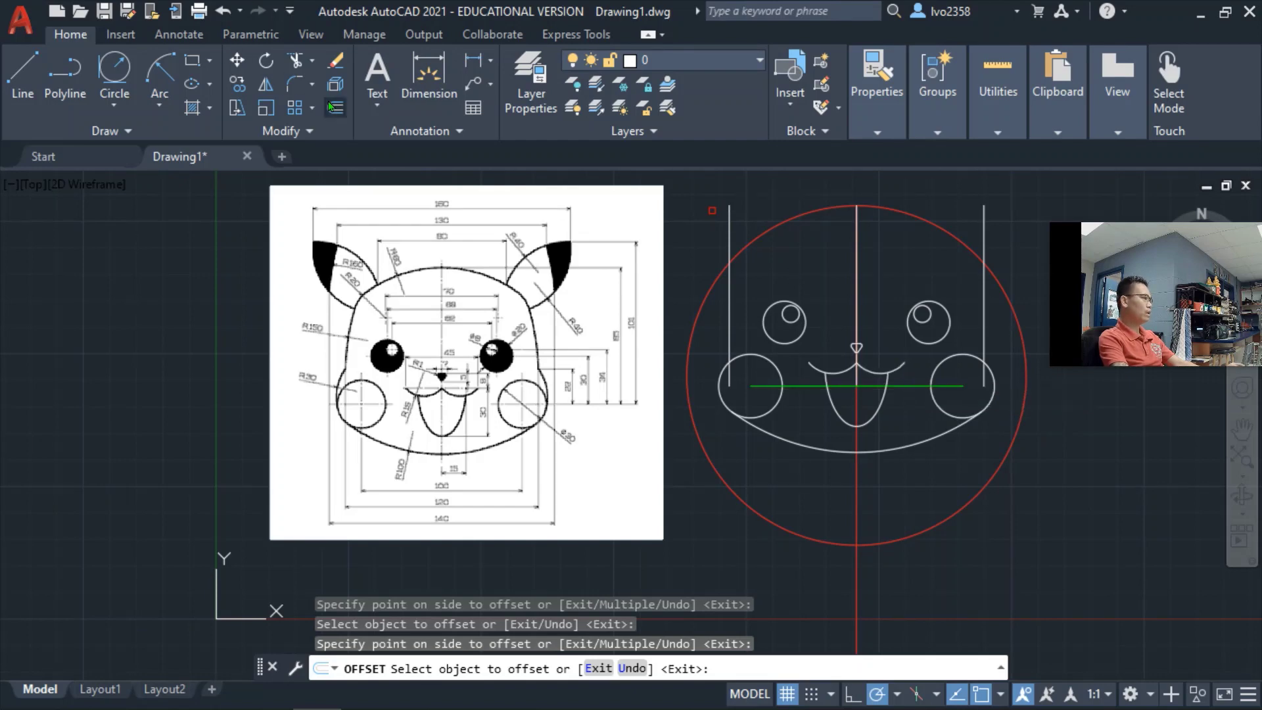
# Offset the green horizontal line through the cheek centres upward by 22.
pyautogui.click(333, 110)
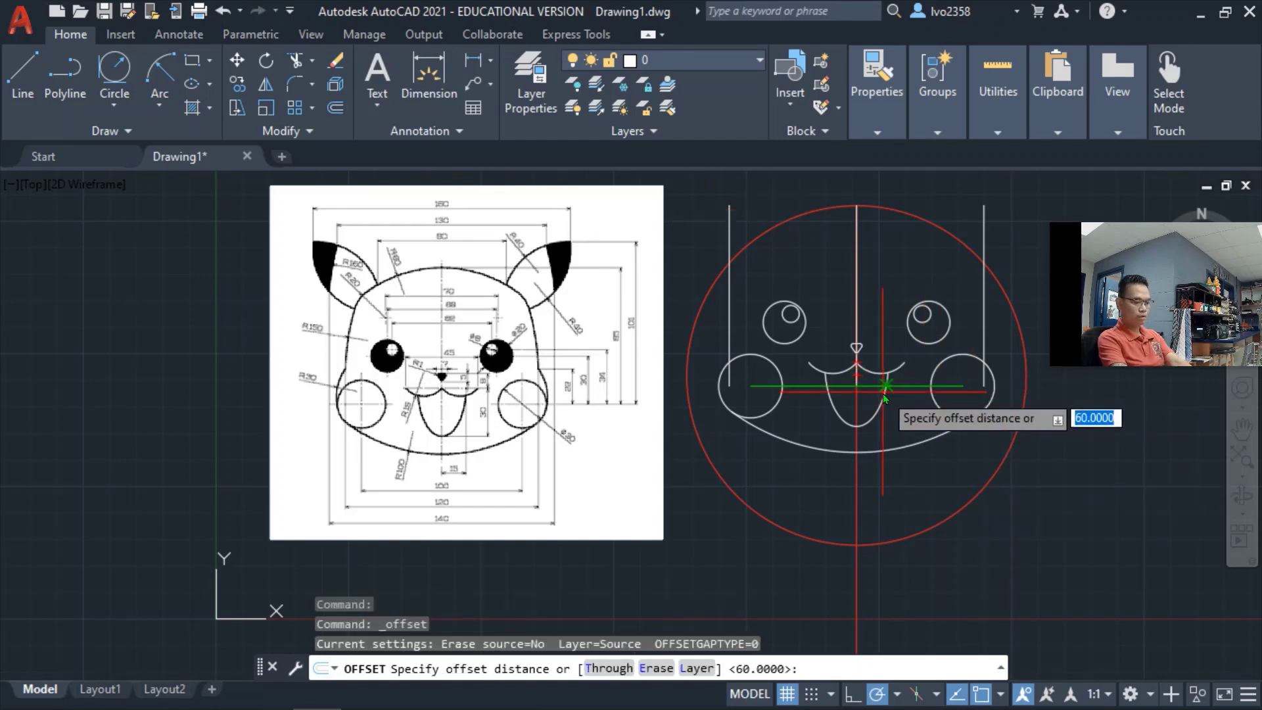
pyautogui.write('22')
pyautogui.press('Return')
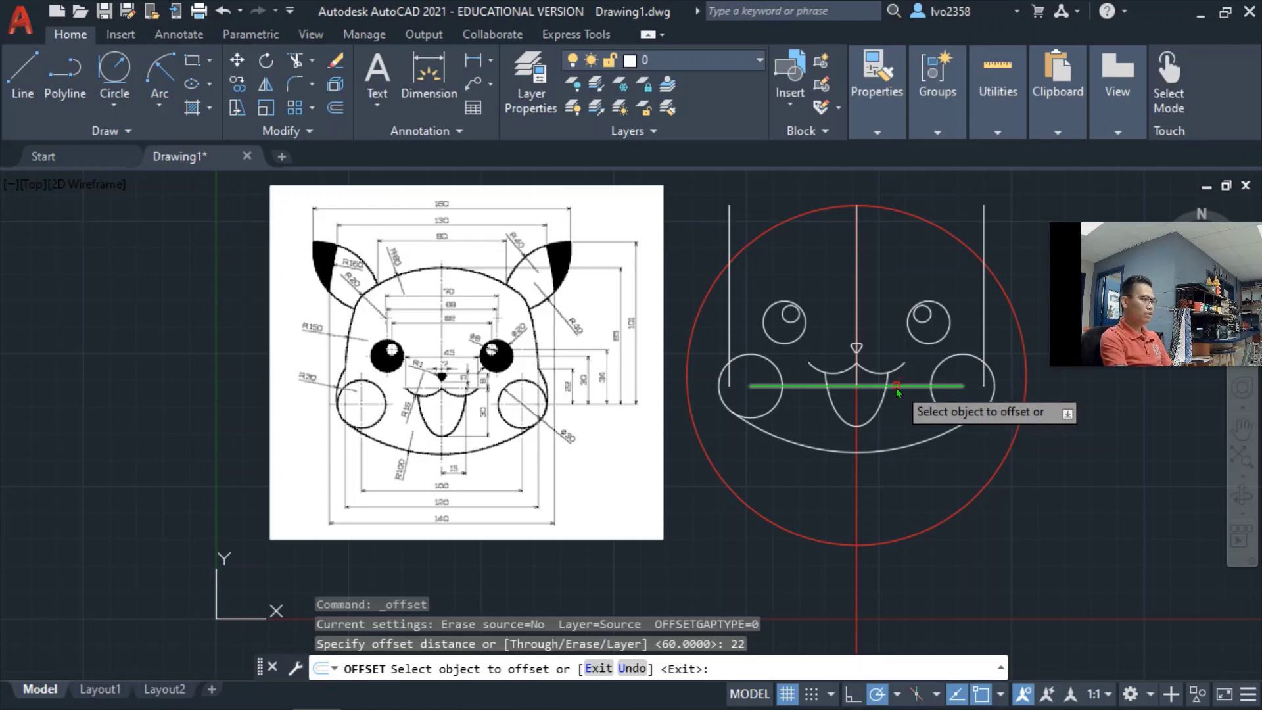
pyautogui.click(899, 387)
pyautogui.click(901, 326)
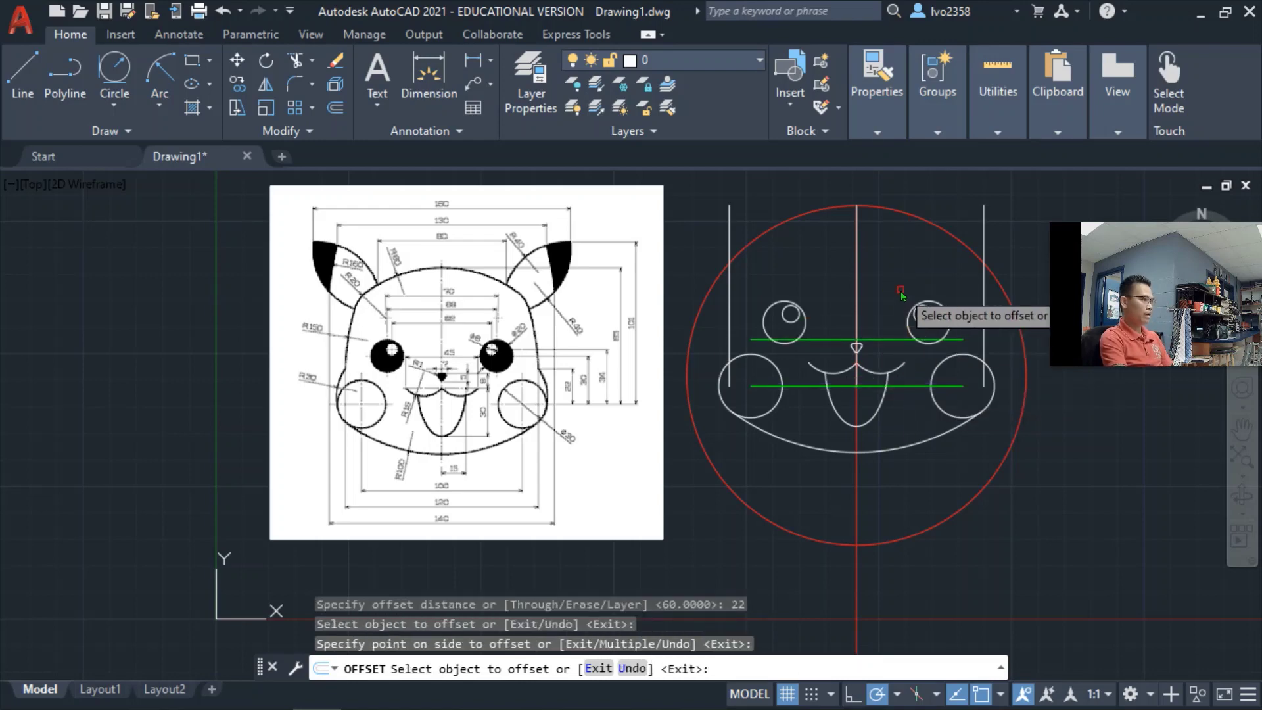
pyautogui.press('Escape')
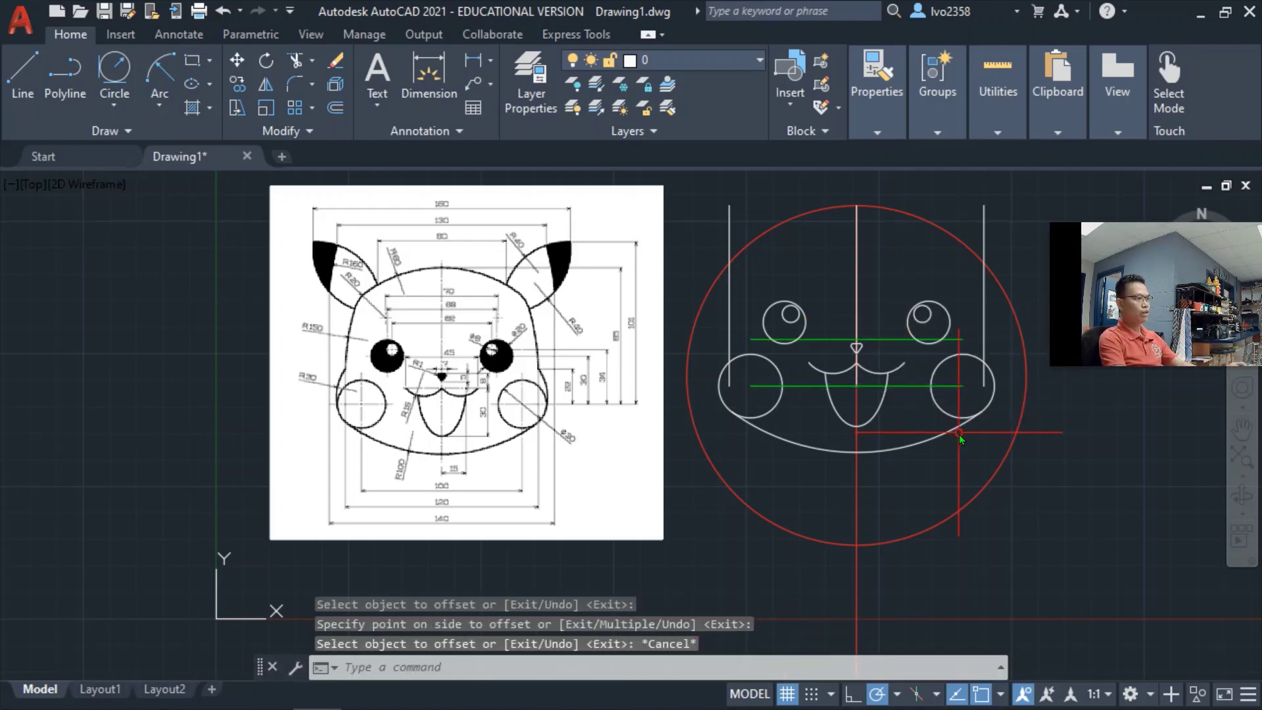
pyautogui.click(960, 340)
pyautogui.click(962, 341)
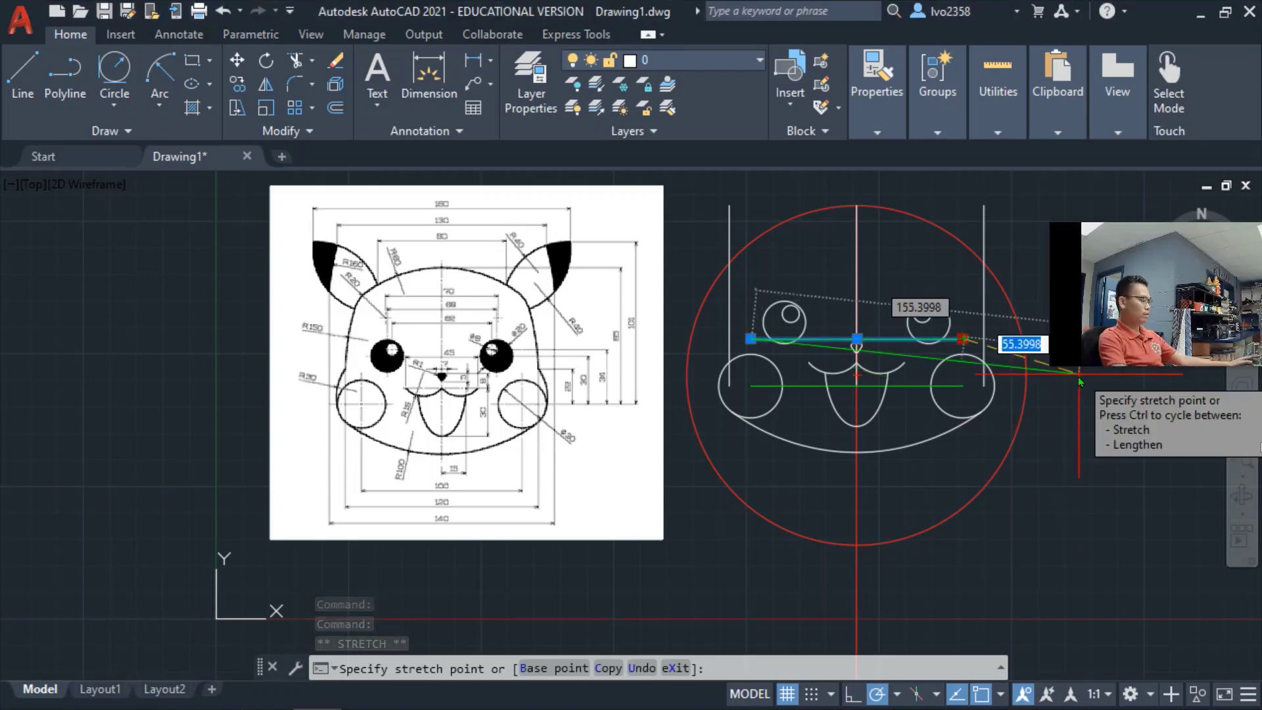
pyautogui.press('Escape')
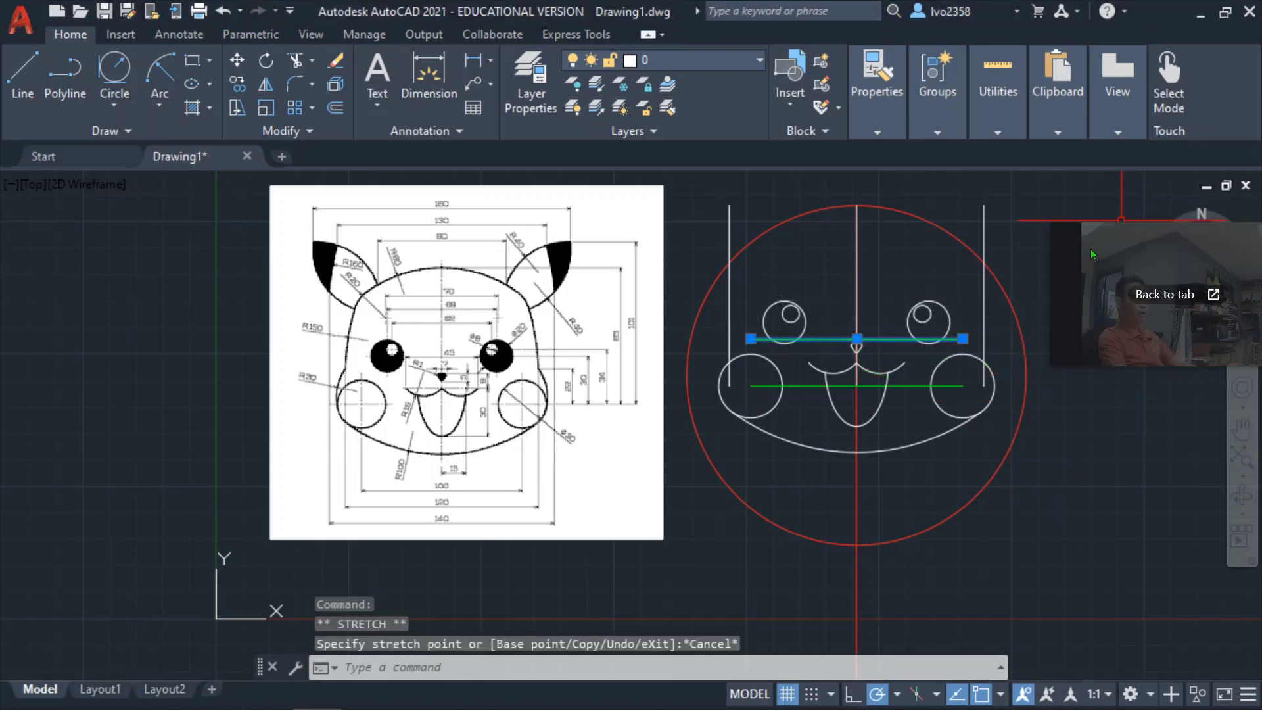
# Stretch the right end of the upper green horizontal line about 64 units outward, past the right vertical offset line.
pyautogui.moveTo(1080, 268); pyautogui.dragTo(1102, 513)
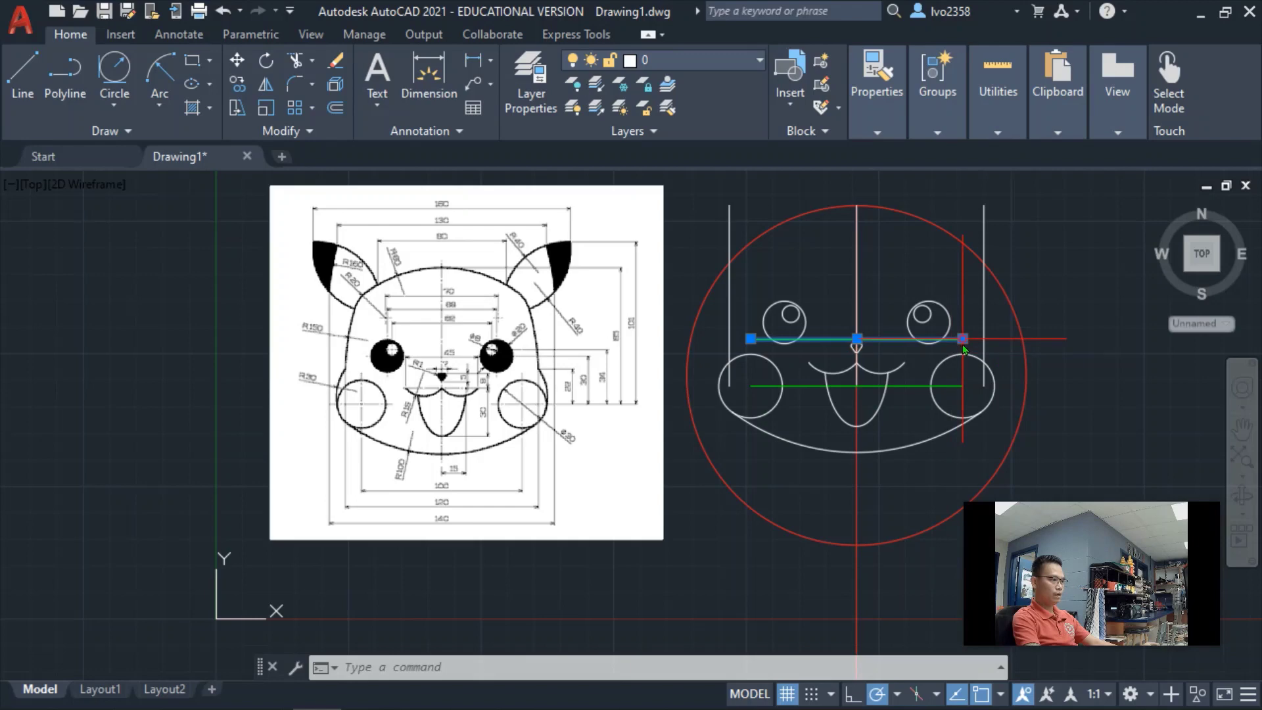
pyautogui.click(962, 338)
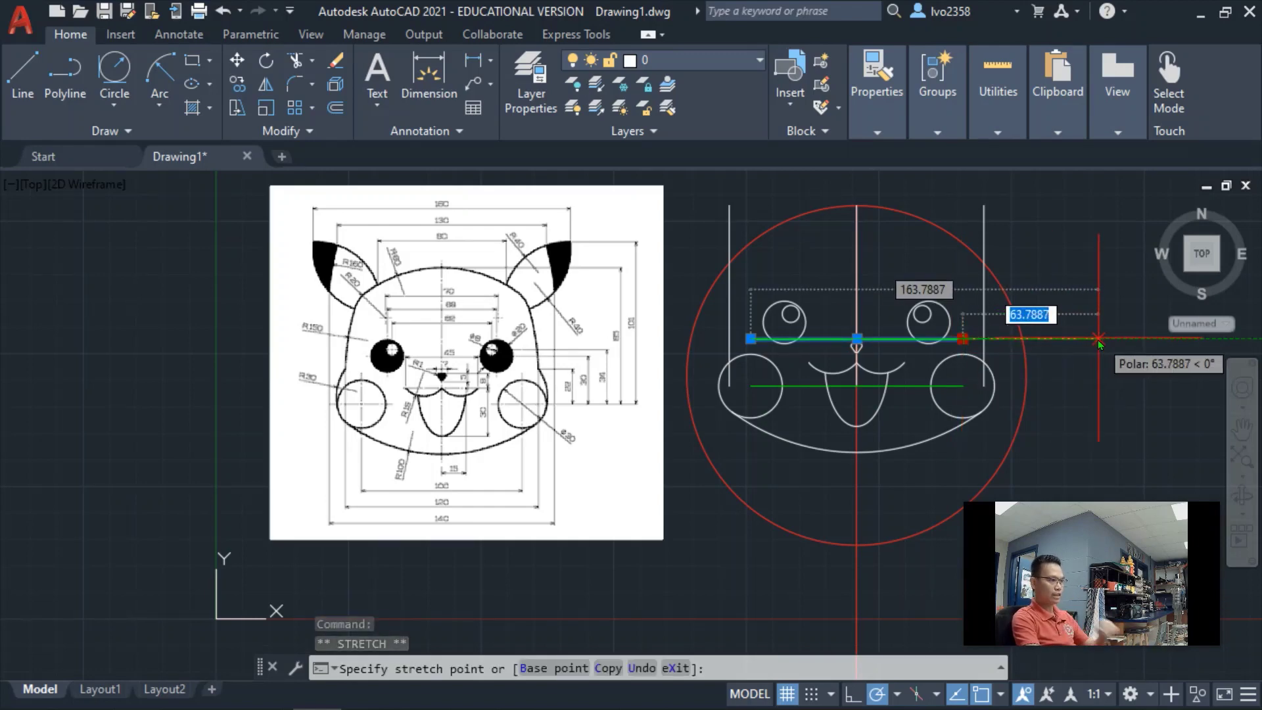
pyautogui.click(1099, 338)
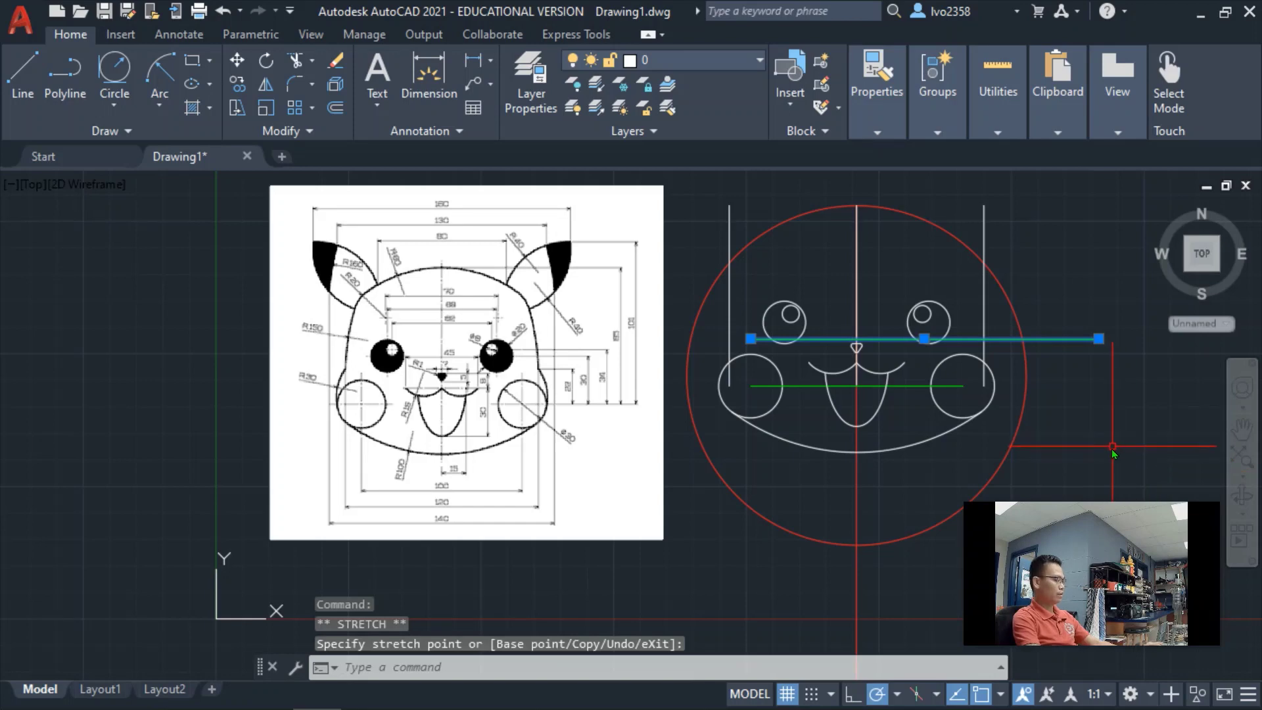
pyautogui.press('Escape')
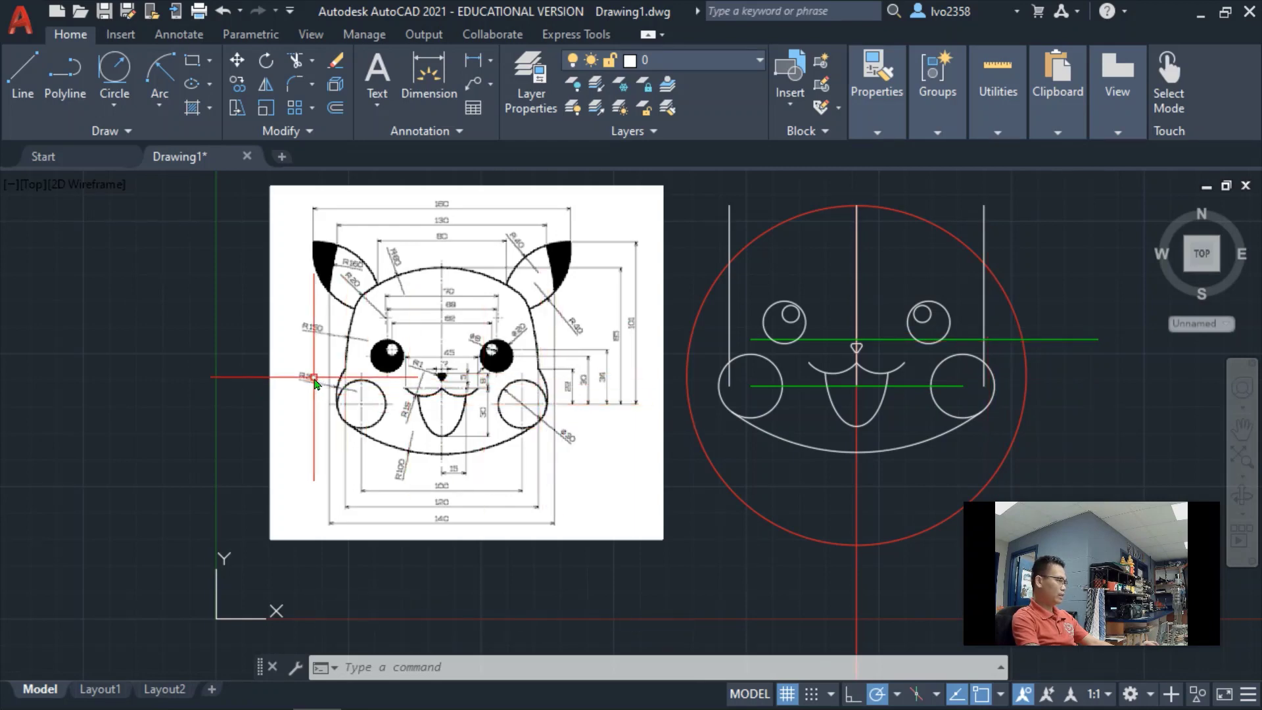
pyautogui.scroll(4, 314, 380)
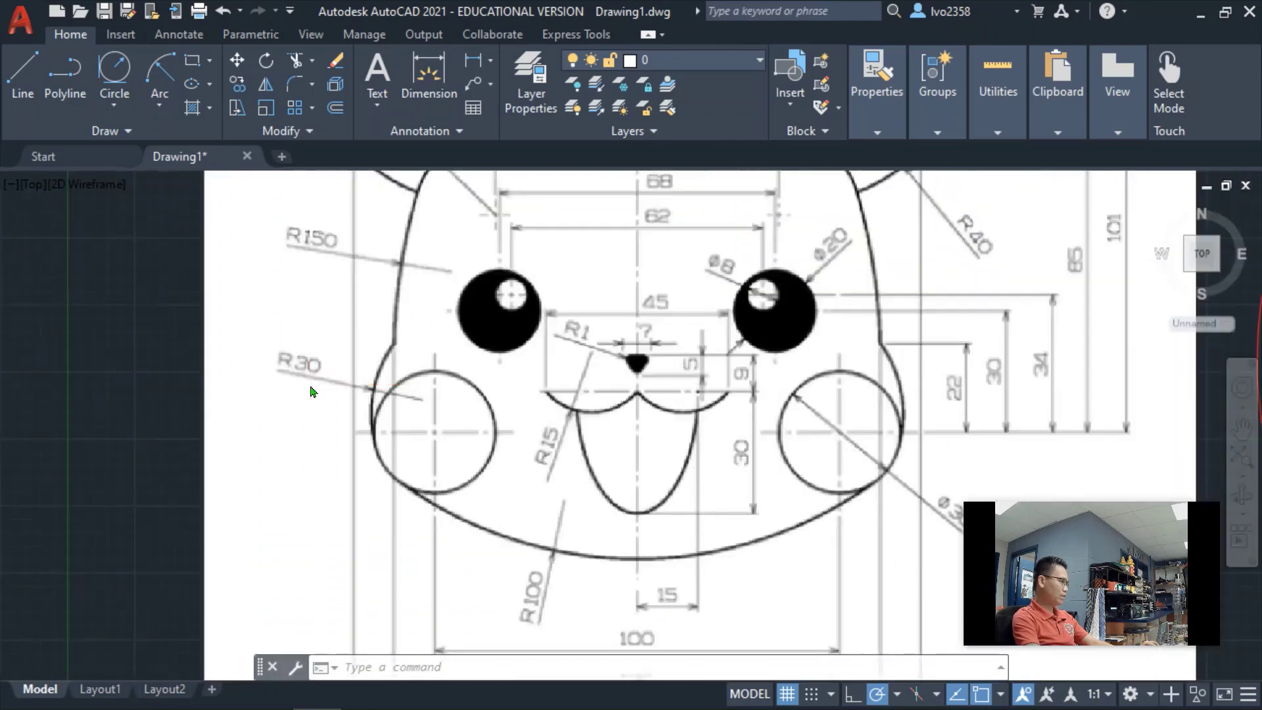
pyautogui.scroll(-4, 313, 392)
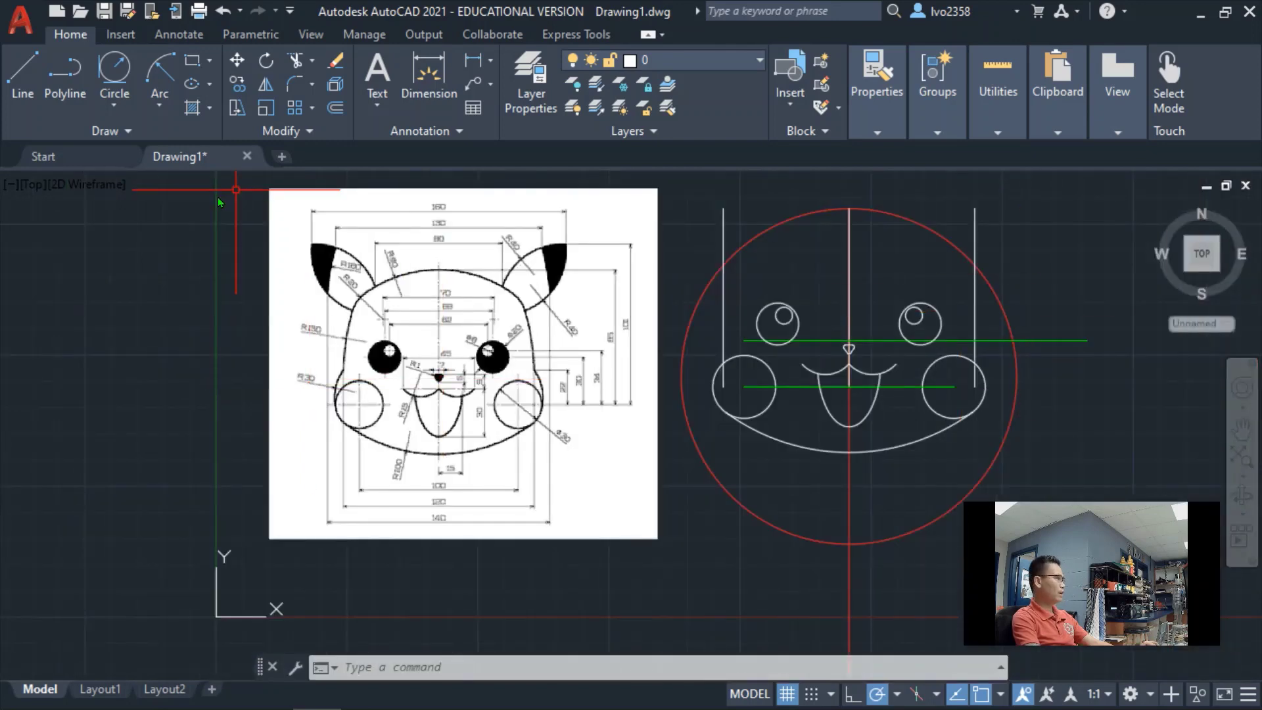
pyautogui.click(159, 105)
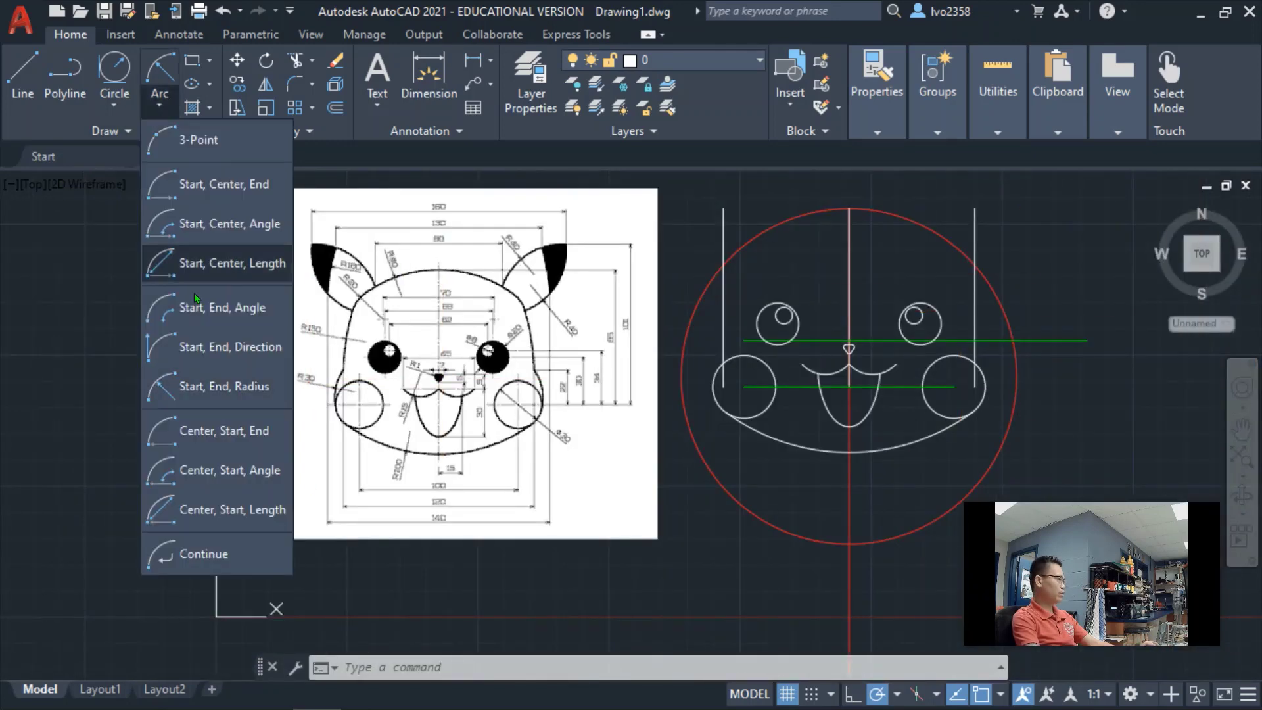
pyautogui.click(206, 389)
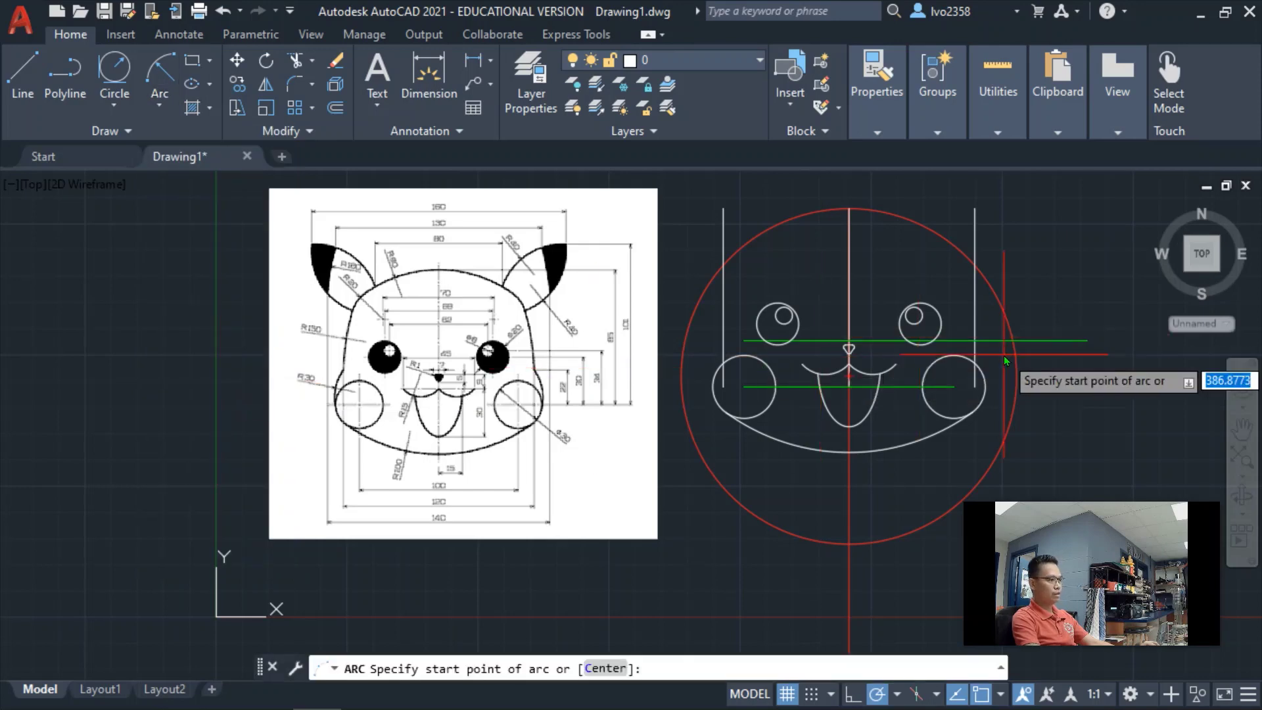
pyautogui.scroll(4, 1002, 368)
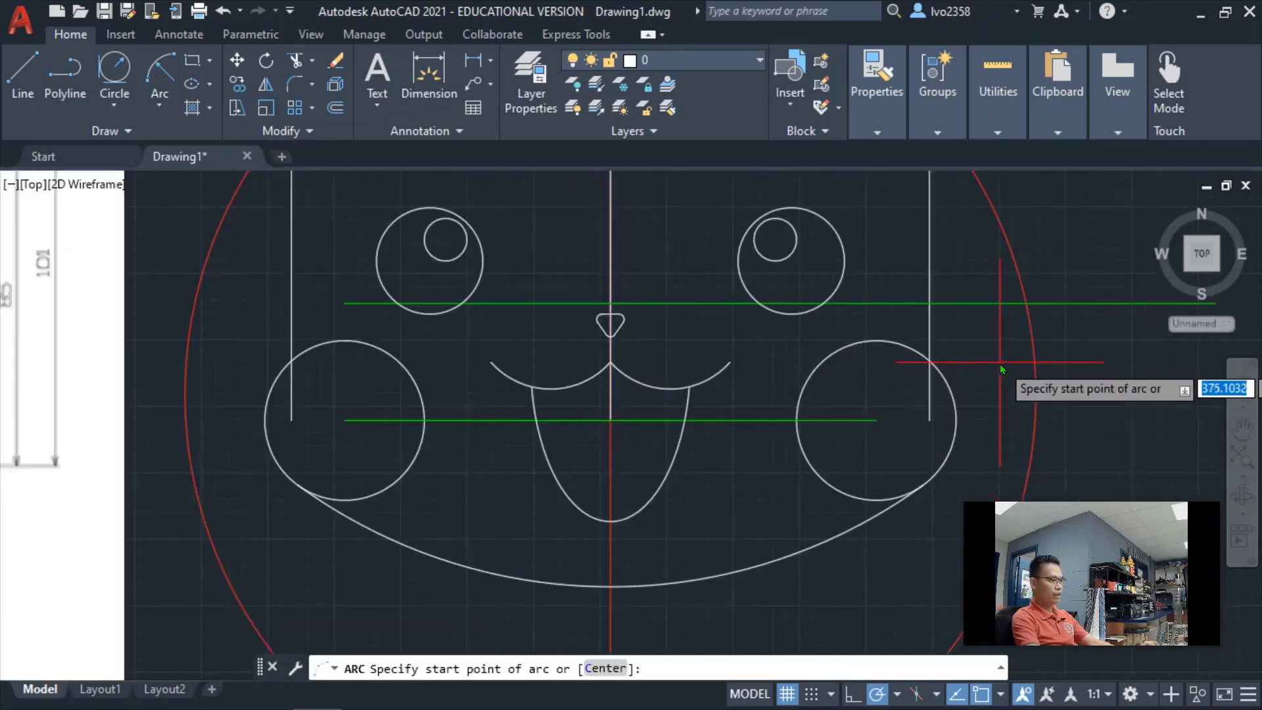
pyautogui.click(930, 304)
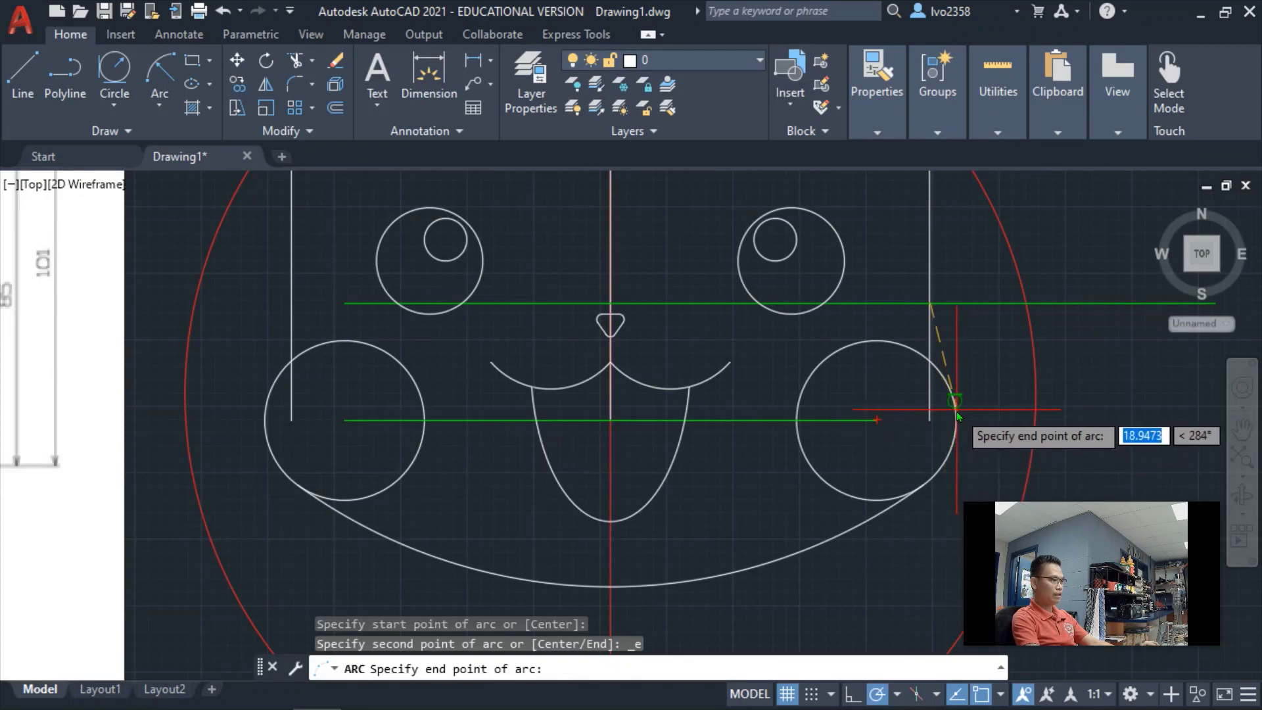
pyautogui.click(957, 409)
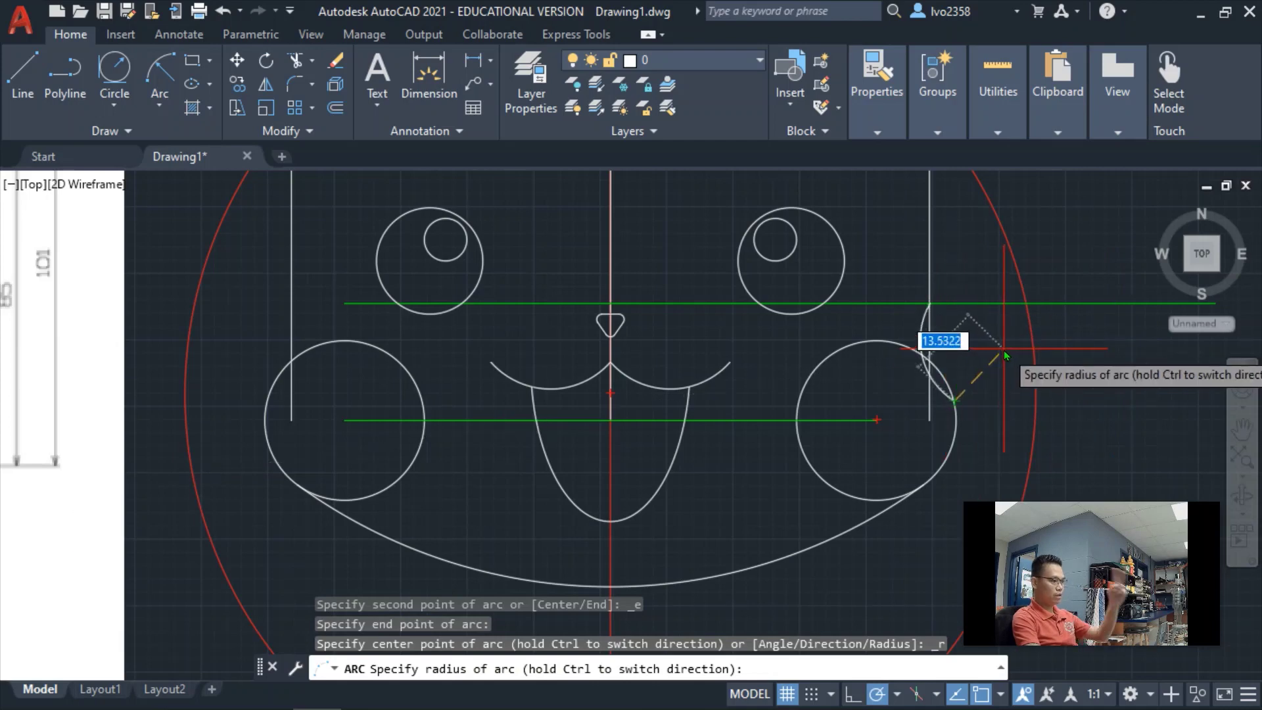
pyautogui.press('Escape')
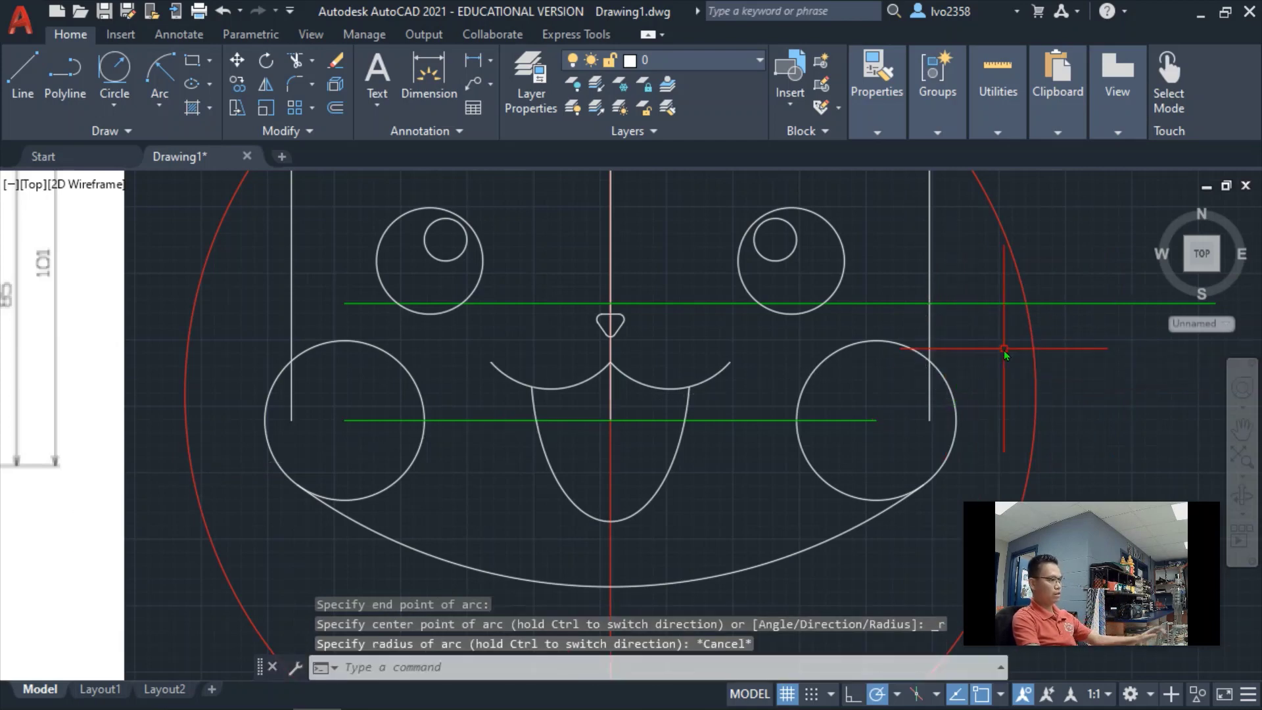
# Draw a radius 30 arc from the right cheek circle's outer side up to where the right vertical line crosses the upper green line.
pyautogui.click(159, 85)
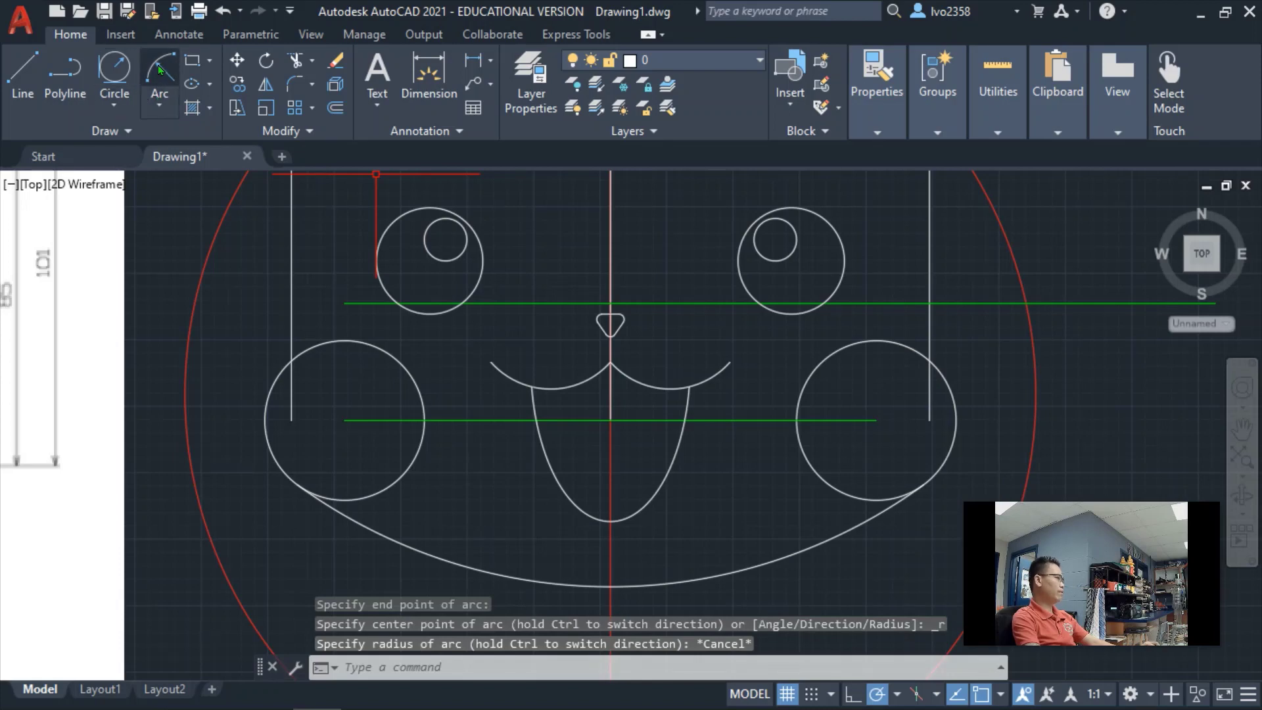
pyautogui.click(964, 413)
pyautogui.write('e')
pyautogui.press('Return')
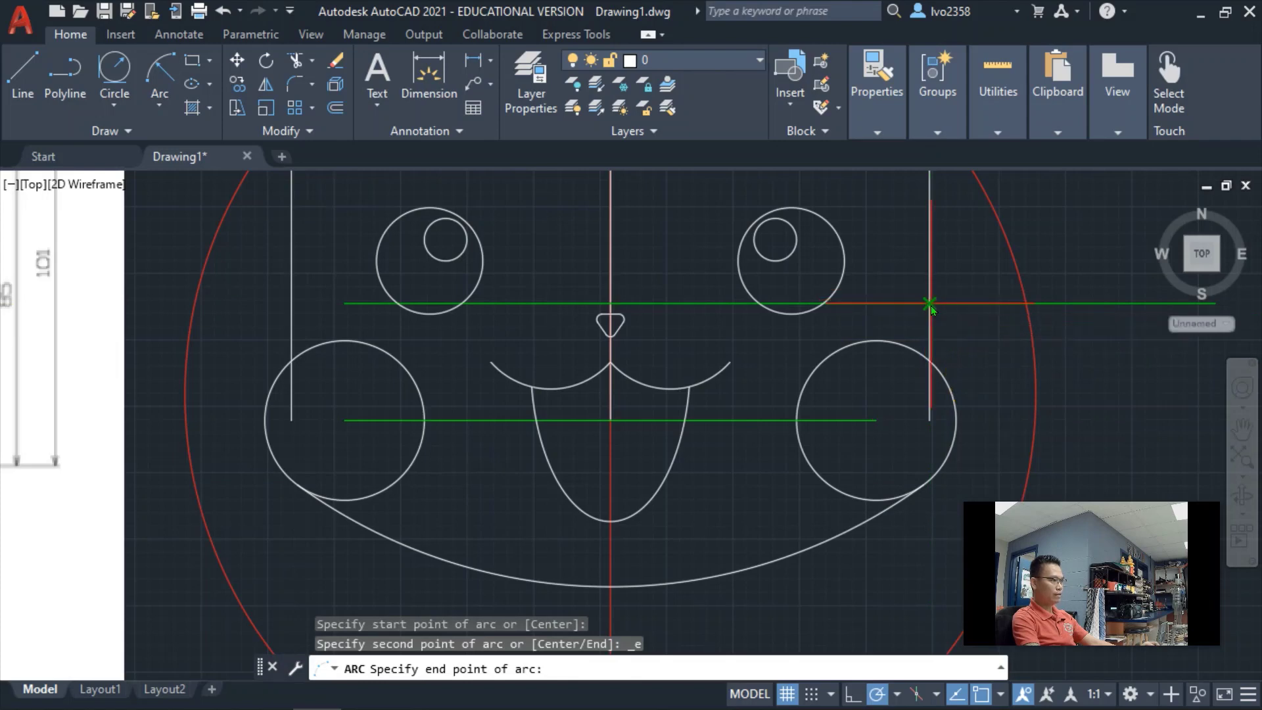
pyautogui.click(929, 304)
pyautogui.write('r')
pyautogui.press('Return')
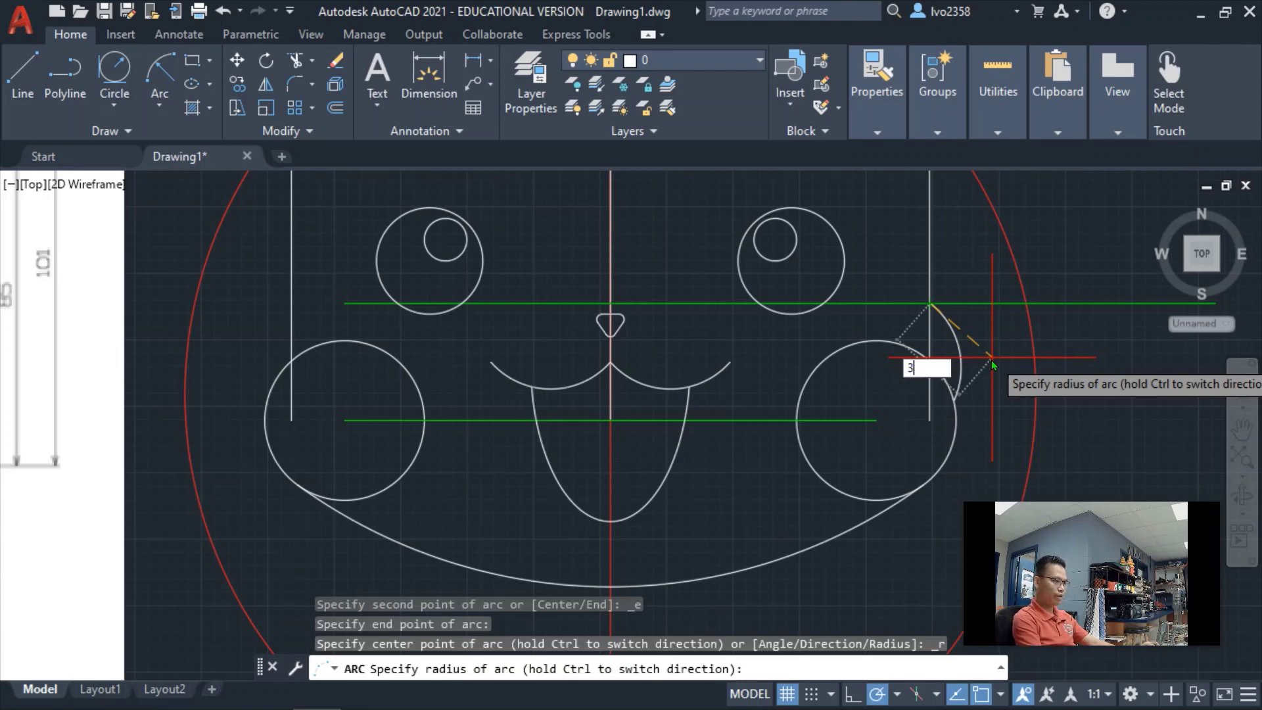
pyautogui.press('Return')
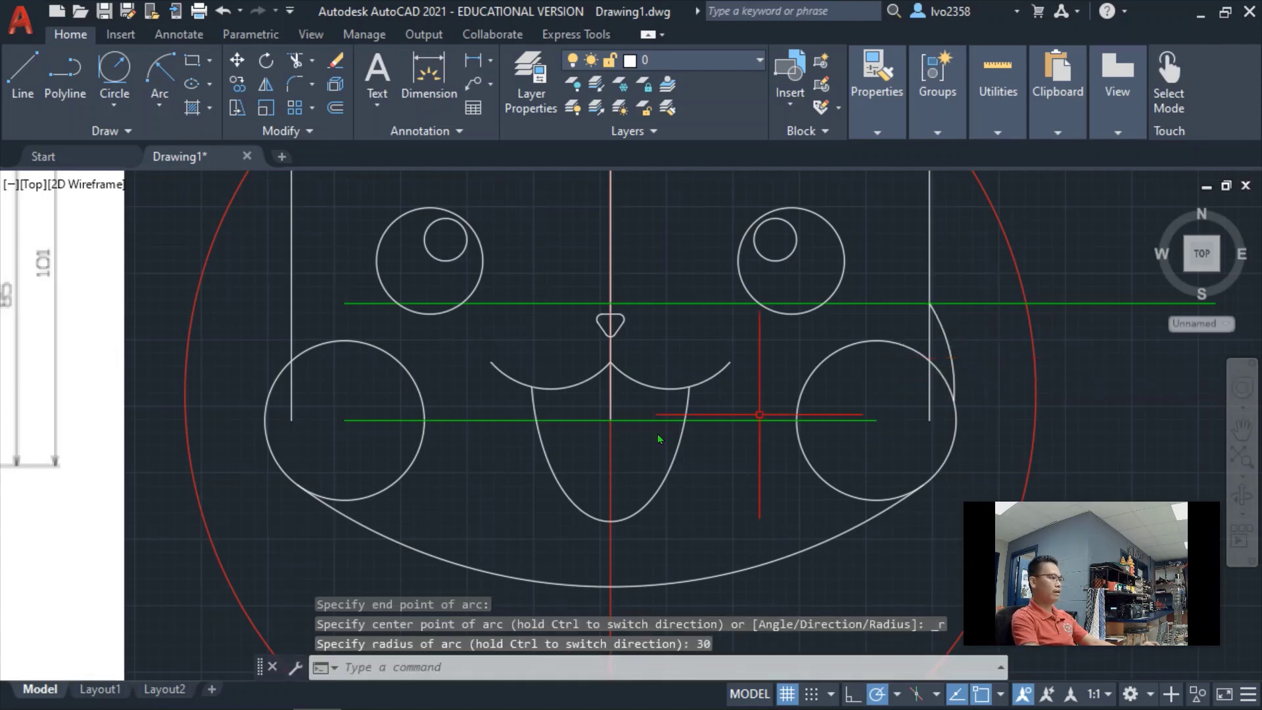
# Stretch the left end of the upper green horizontal line about 28 units outward, past the left vertical offset line.
pyautogui.scroll(-2, 660, 439)
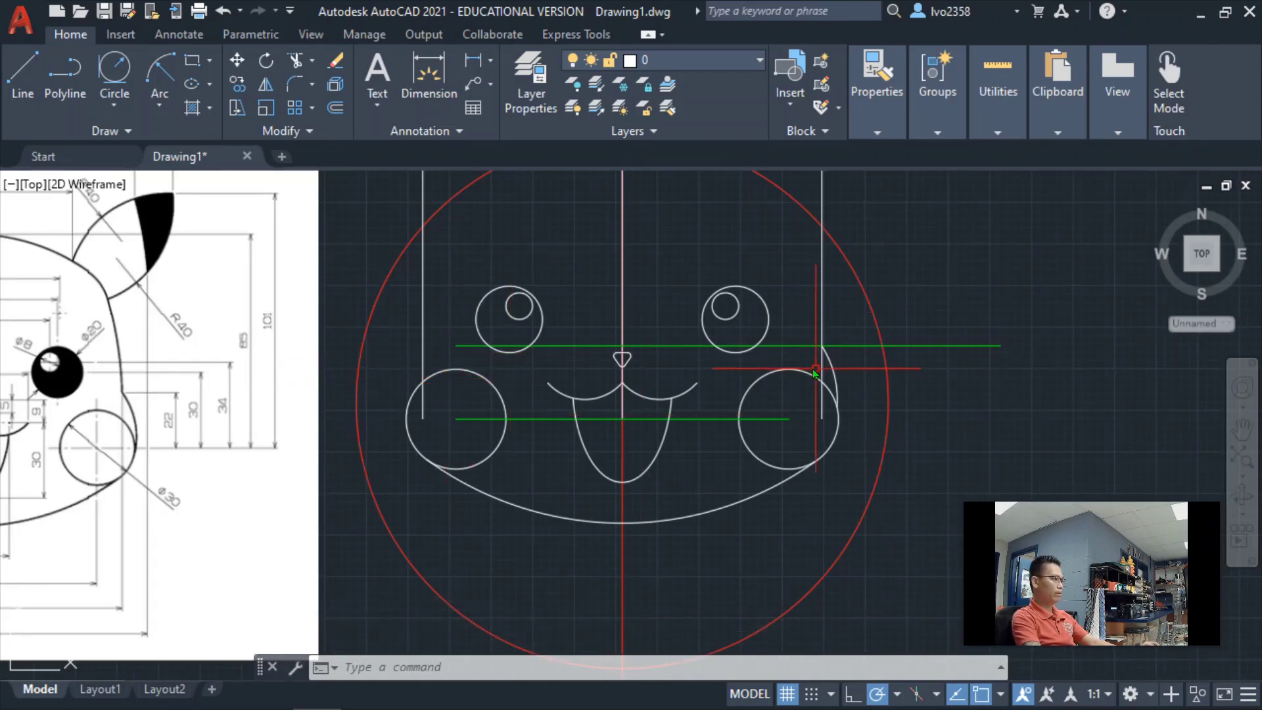
pyautogui.click(159, 69)
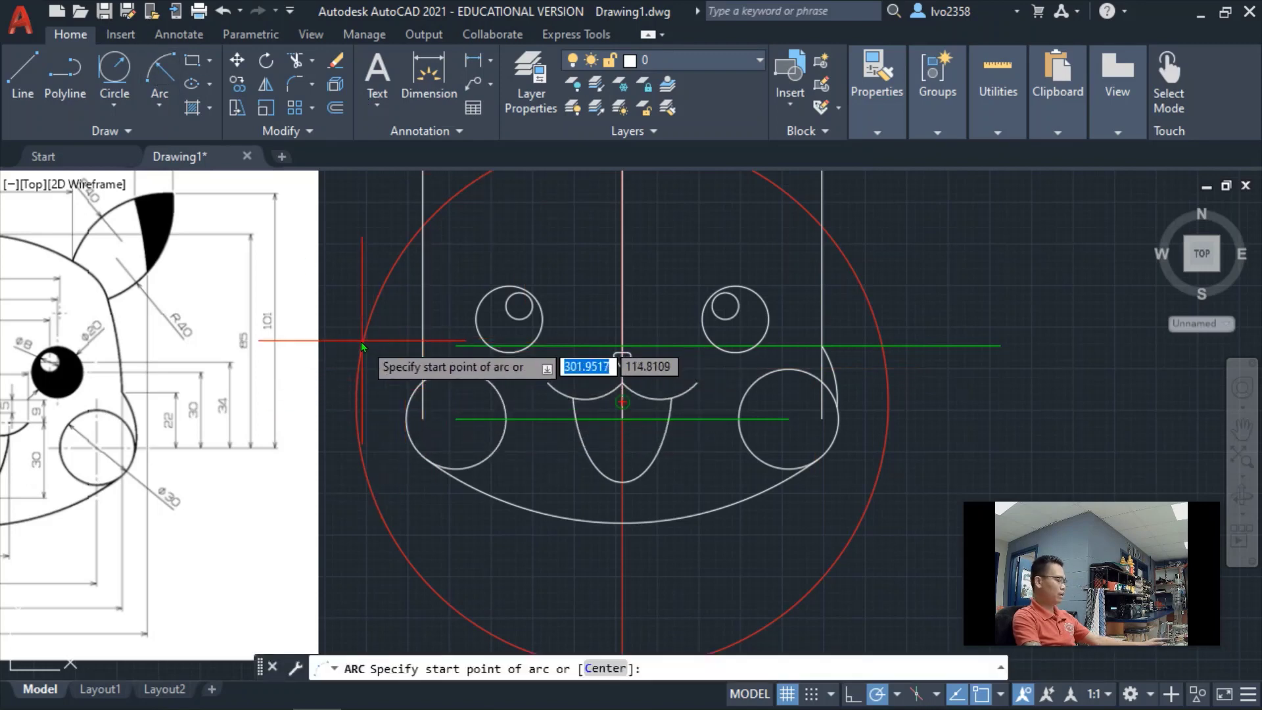
pyautogui.press('Escape')
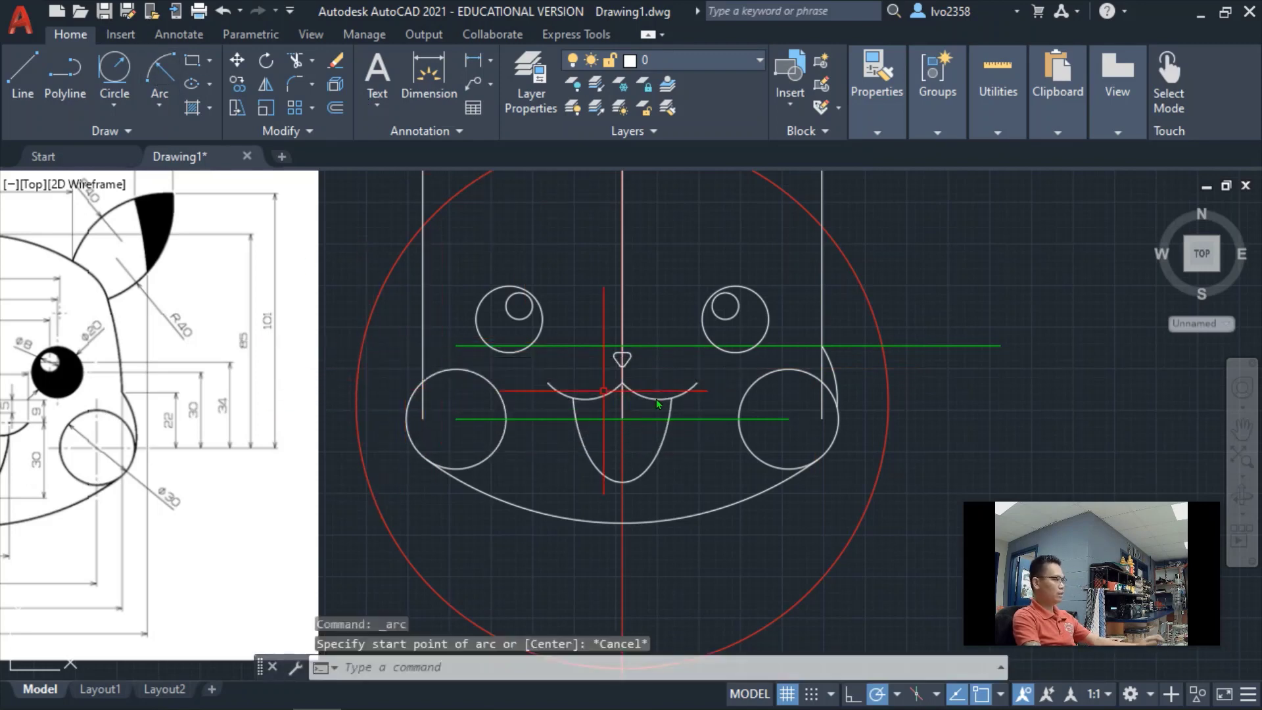
pyautogui.click(460, 346)
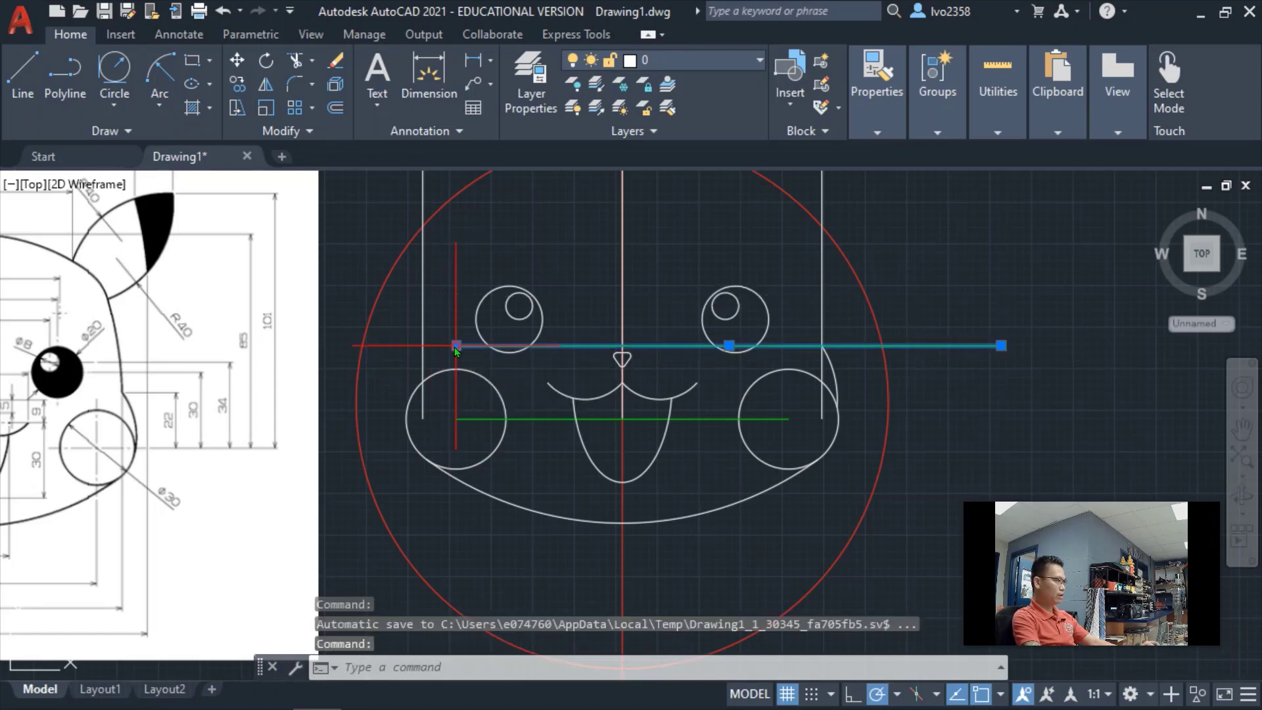
pyautogui.click(455, 346)
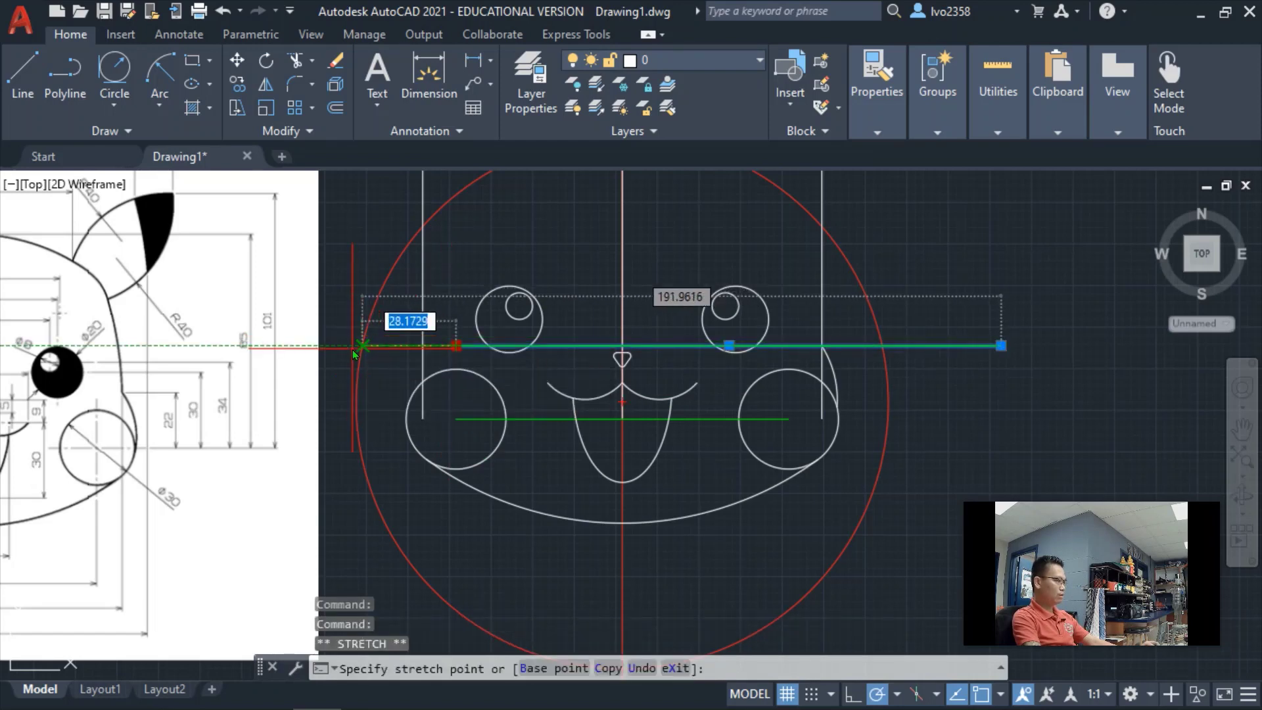
pyautogui.press('Escape')
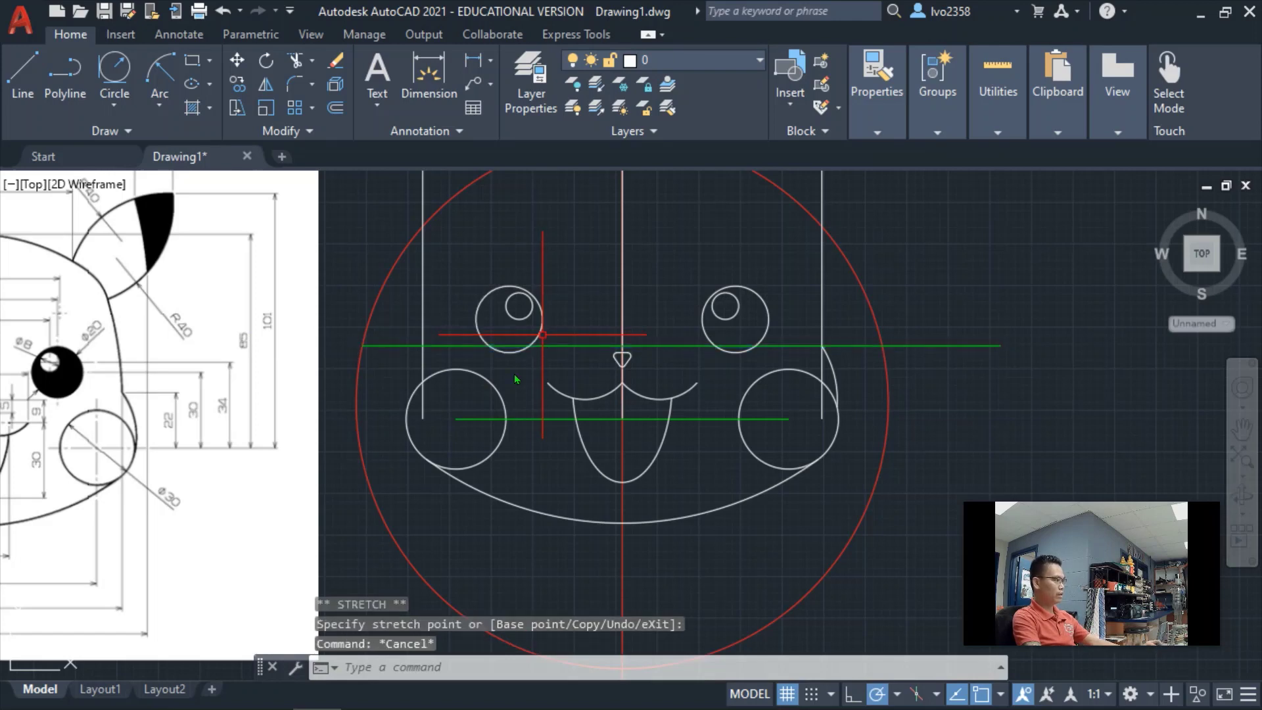
pyautogui.click(160, 68)
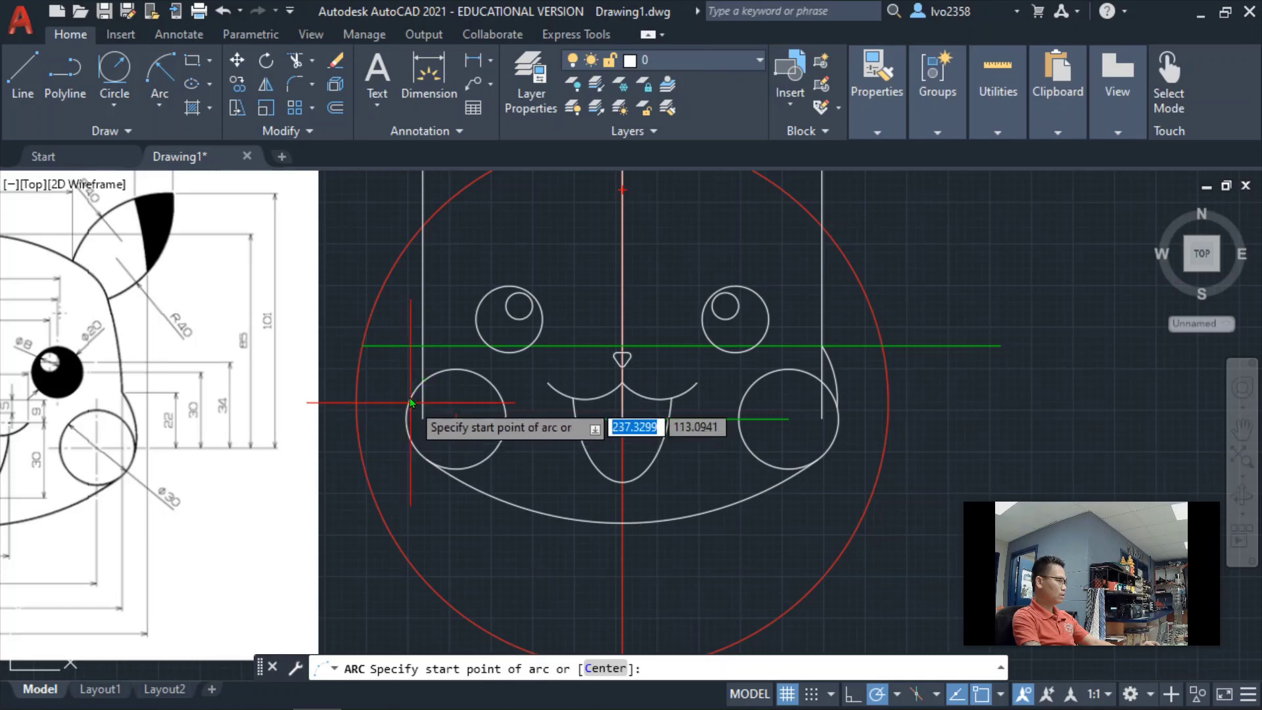
pyautogui.click(419, 384)
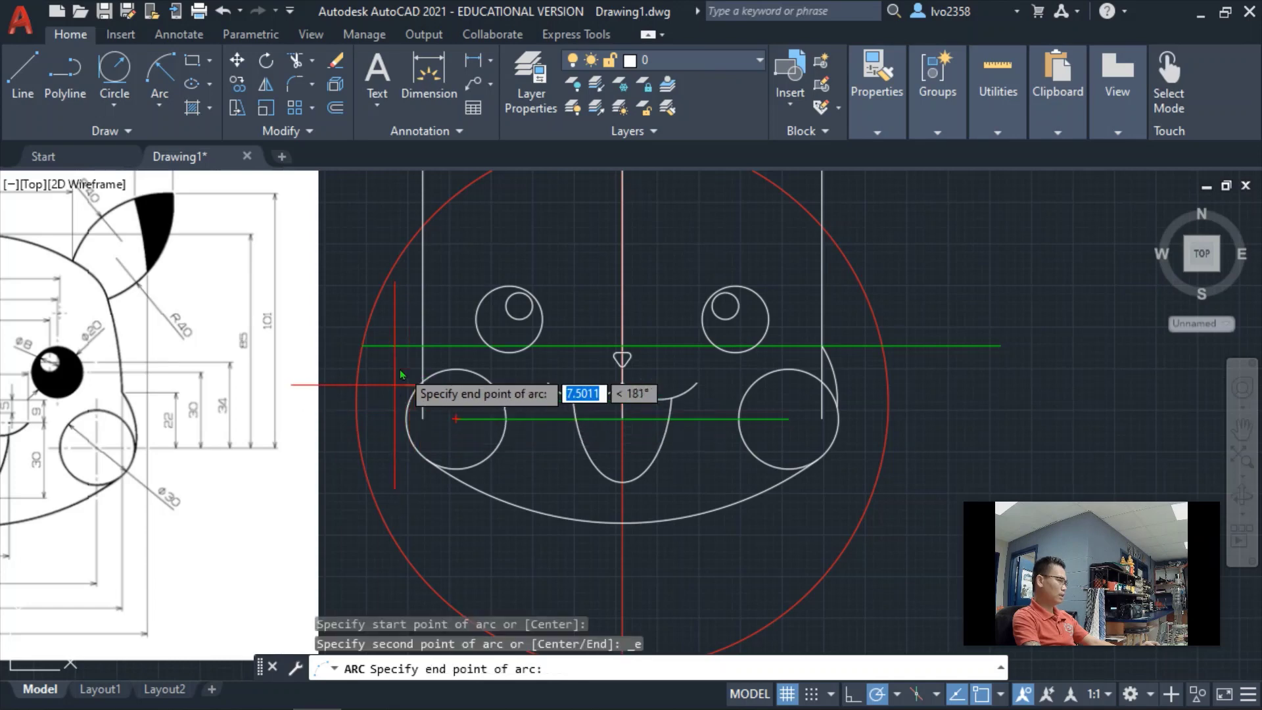
pyautogui.click(425, 346)
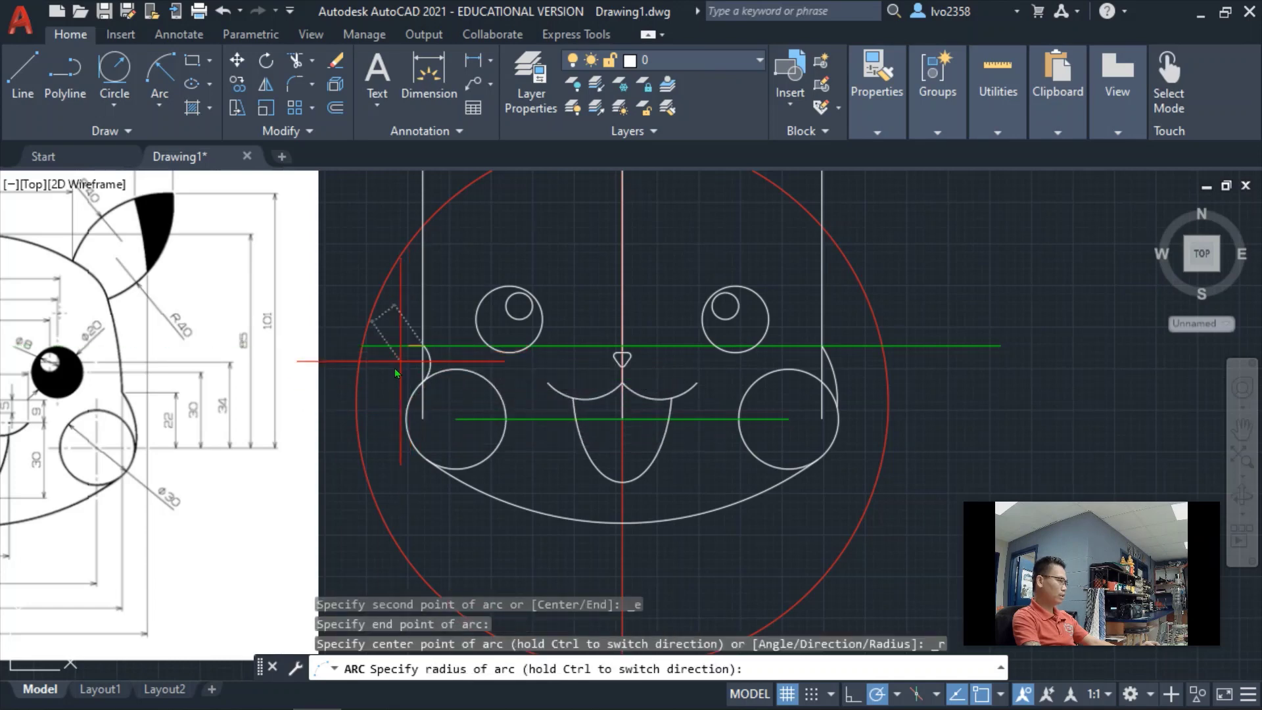
pyautogui.write('r')
pyautogui.press('Return')
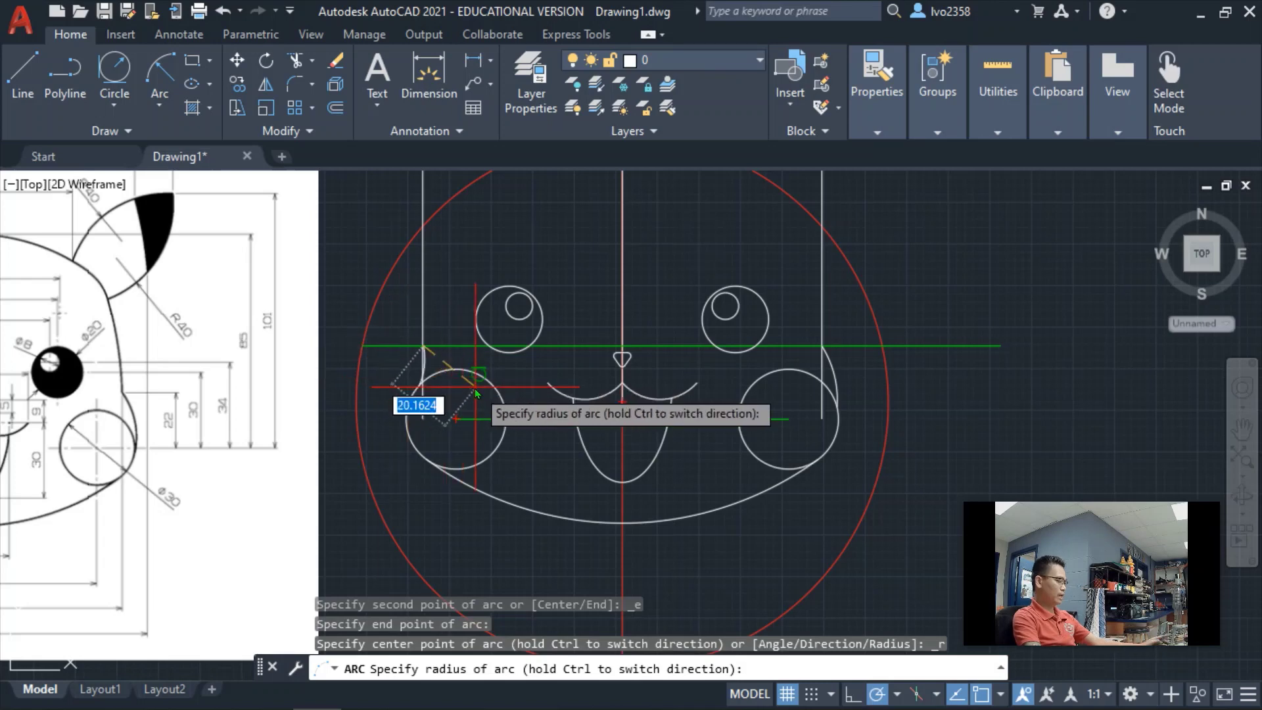
pyautogui.press('Escape')
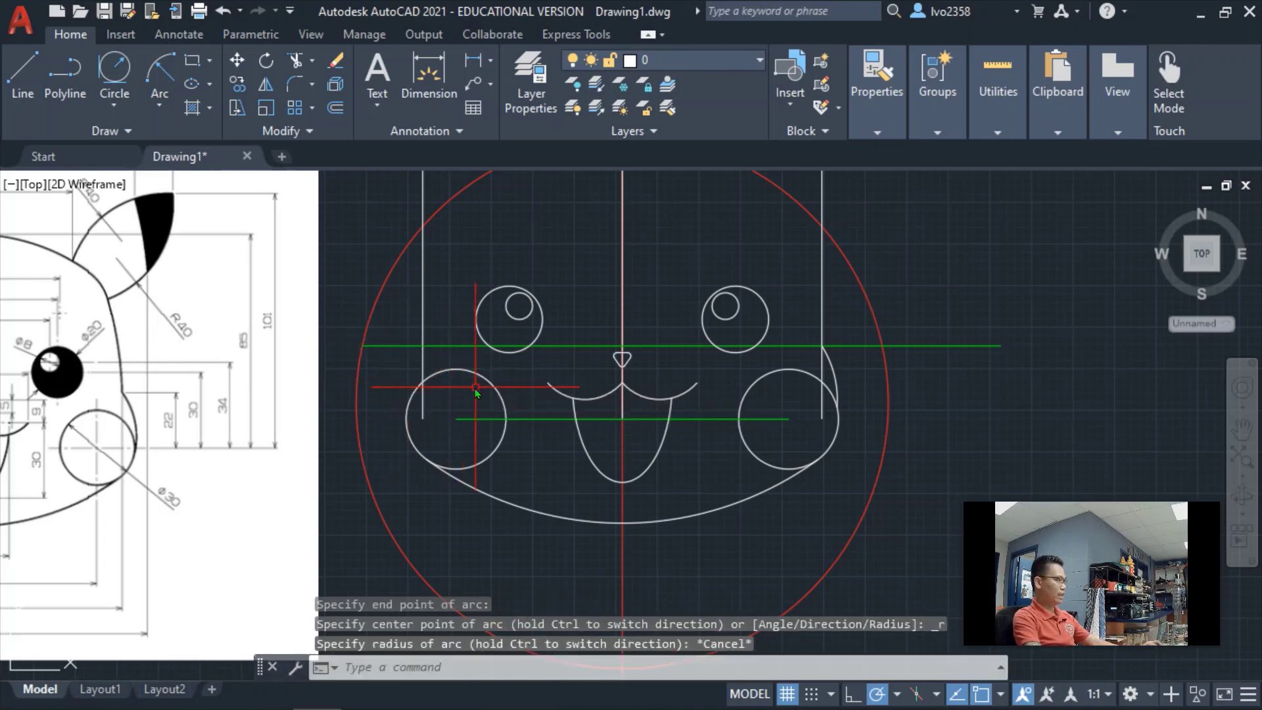
# Draw a radius 30 arc from the crossing of the left vertical line and upper green line down to the left cheek circle's outer side.
pyautogui.click(159, 73)
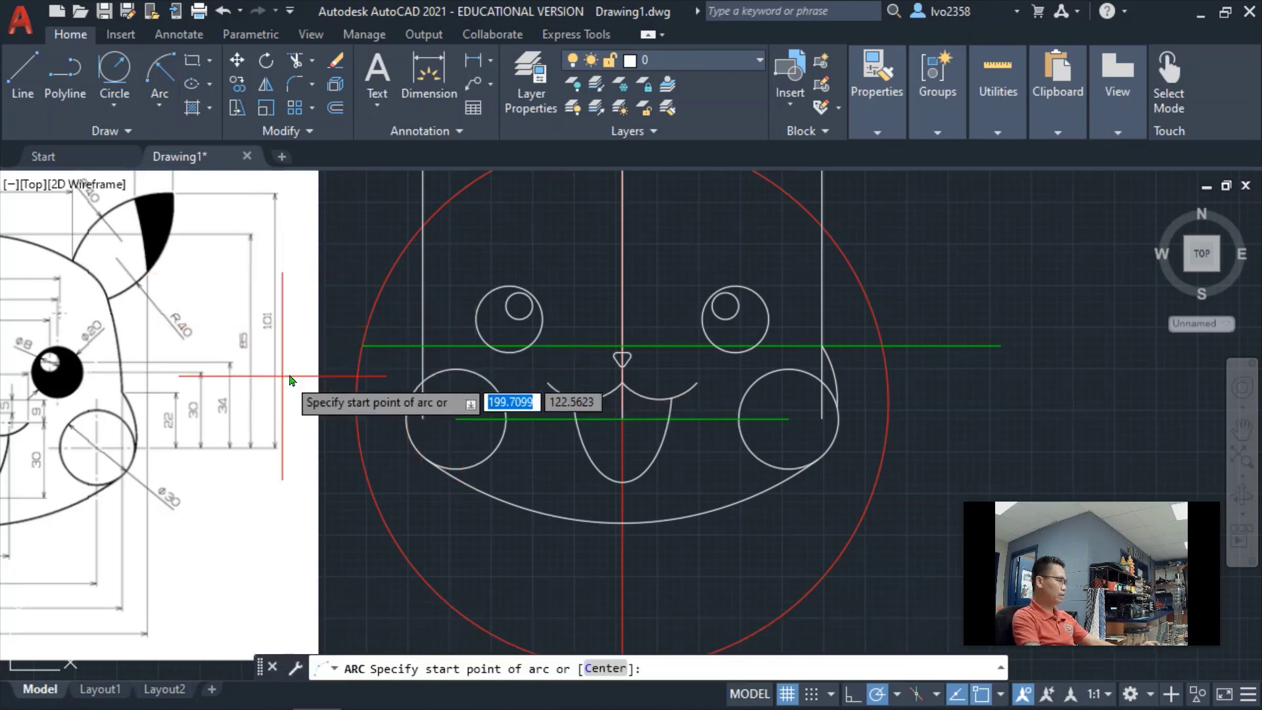
pyautogui.click(421, 347)
pyautogui.write('e')
pyautogui.press('Return')
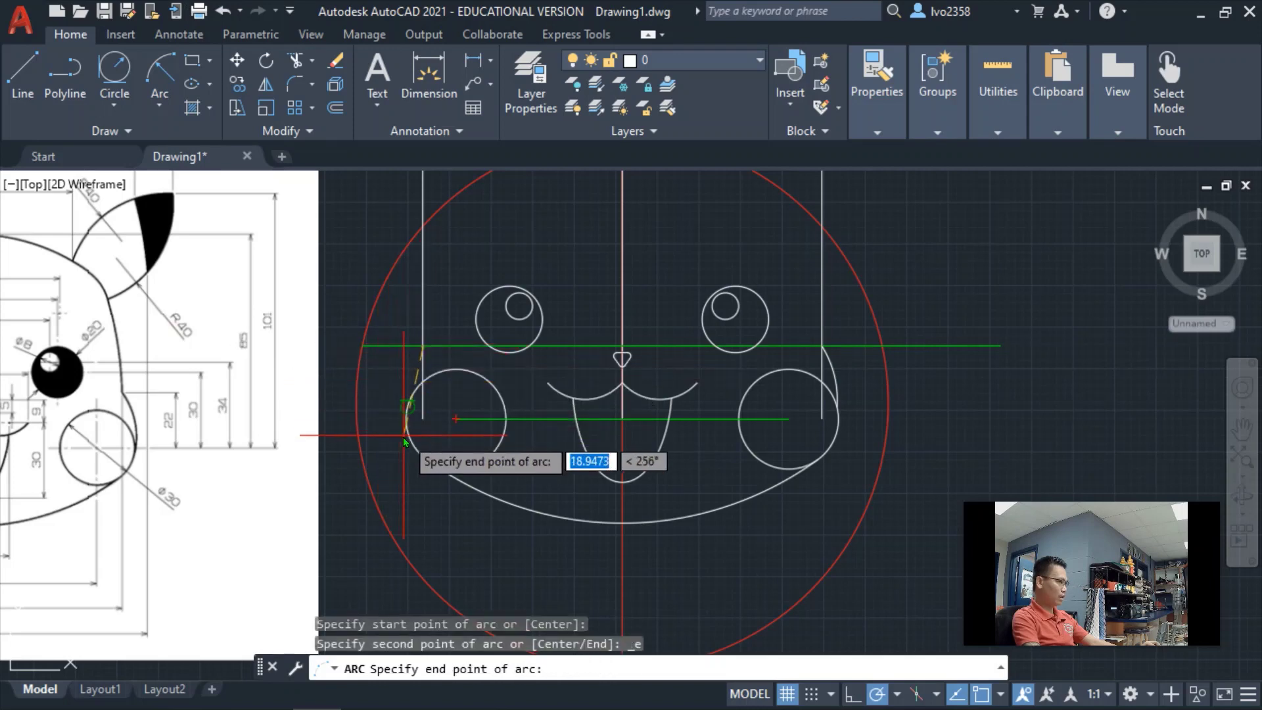
pyautogui.click(407, 438)
pyautogui.write('r')
pyautogui.press('Return')
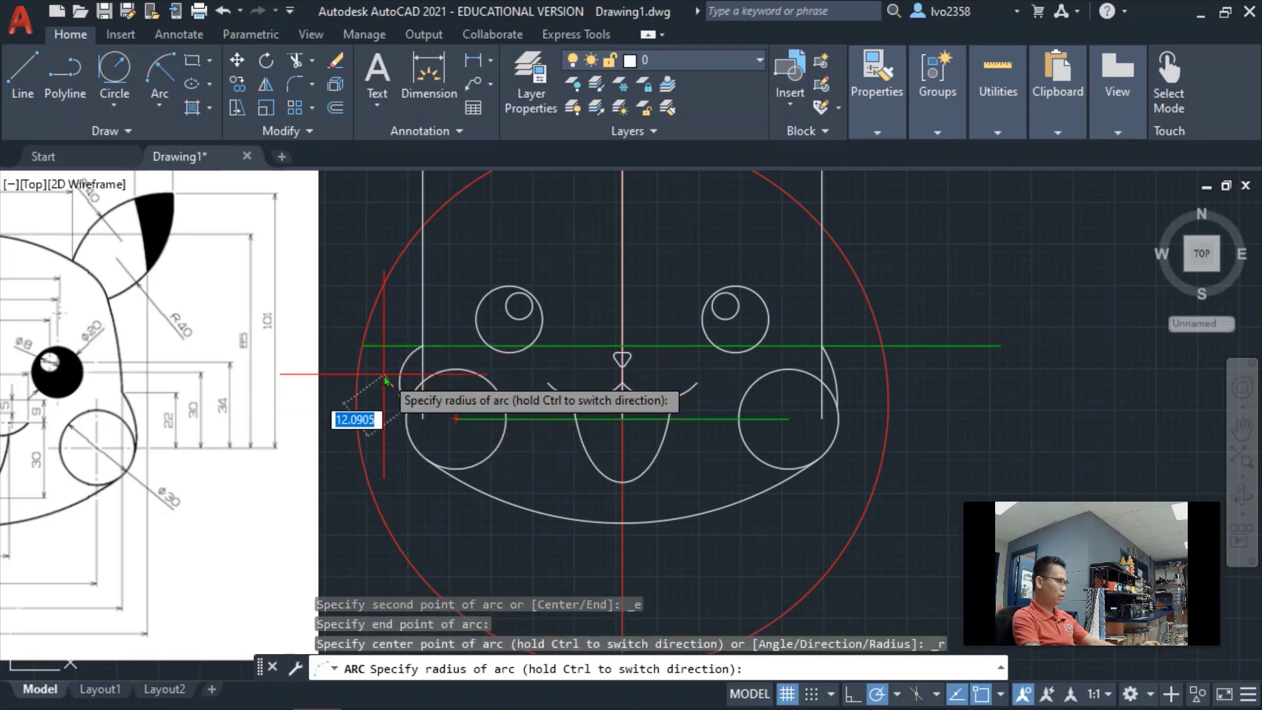
pyautogui.write('30')
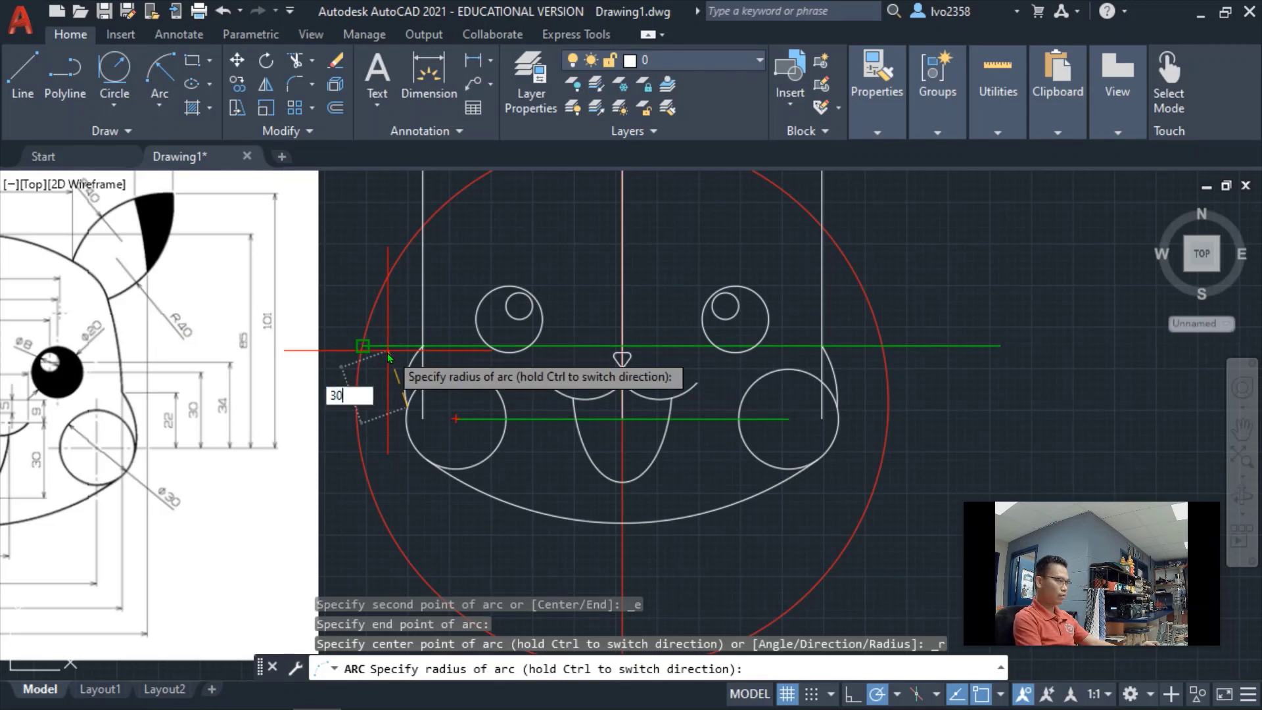
pyautogui.press('Return')
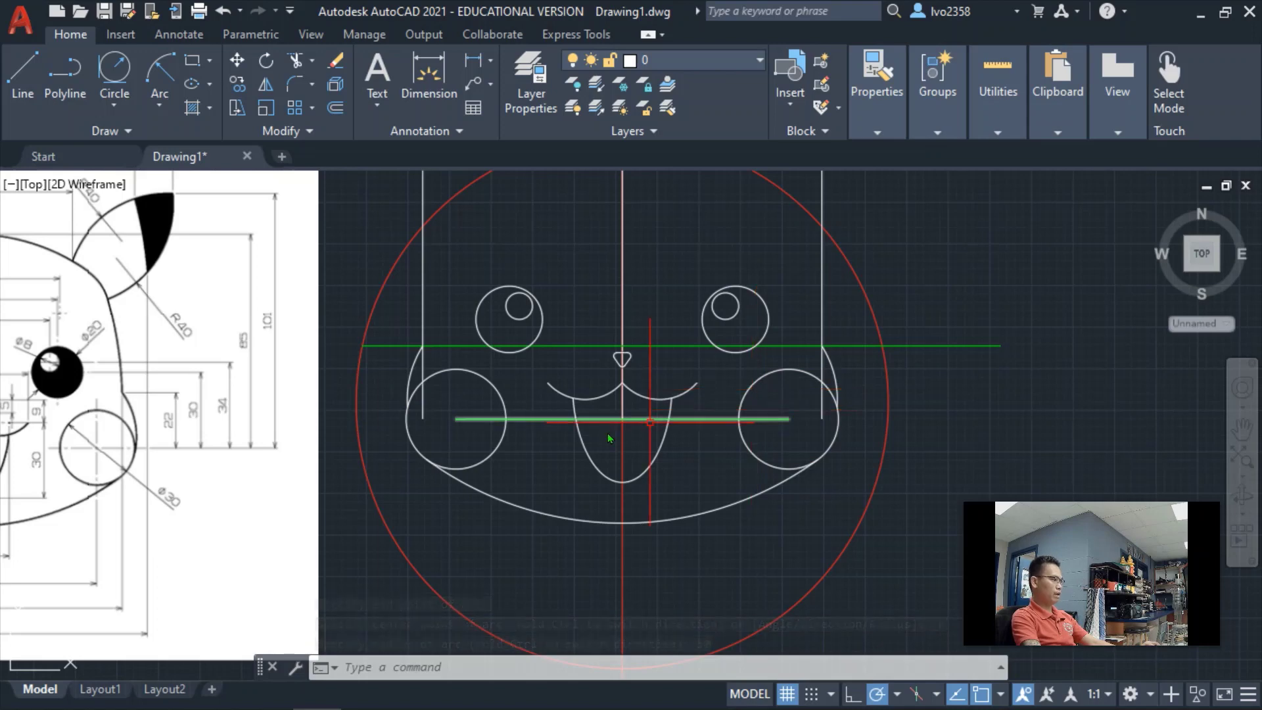
pyautogui.press('Escape')
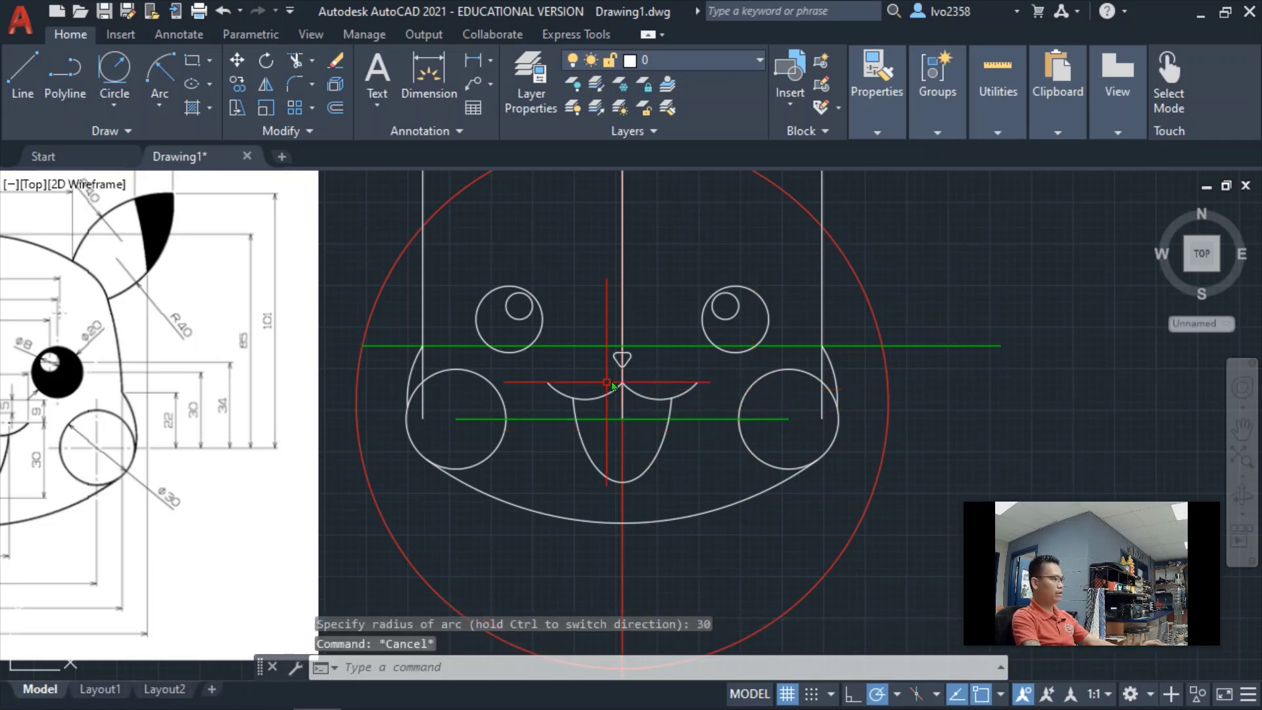
# Erase the upper green horizontal construction line and the right vertical offset line.
pyautogui.click(678, 348)
pyautogui.press('Delete')
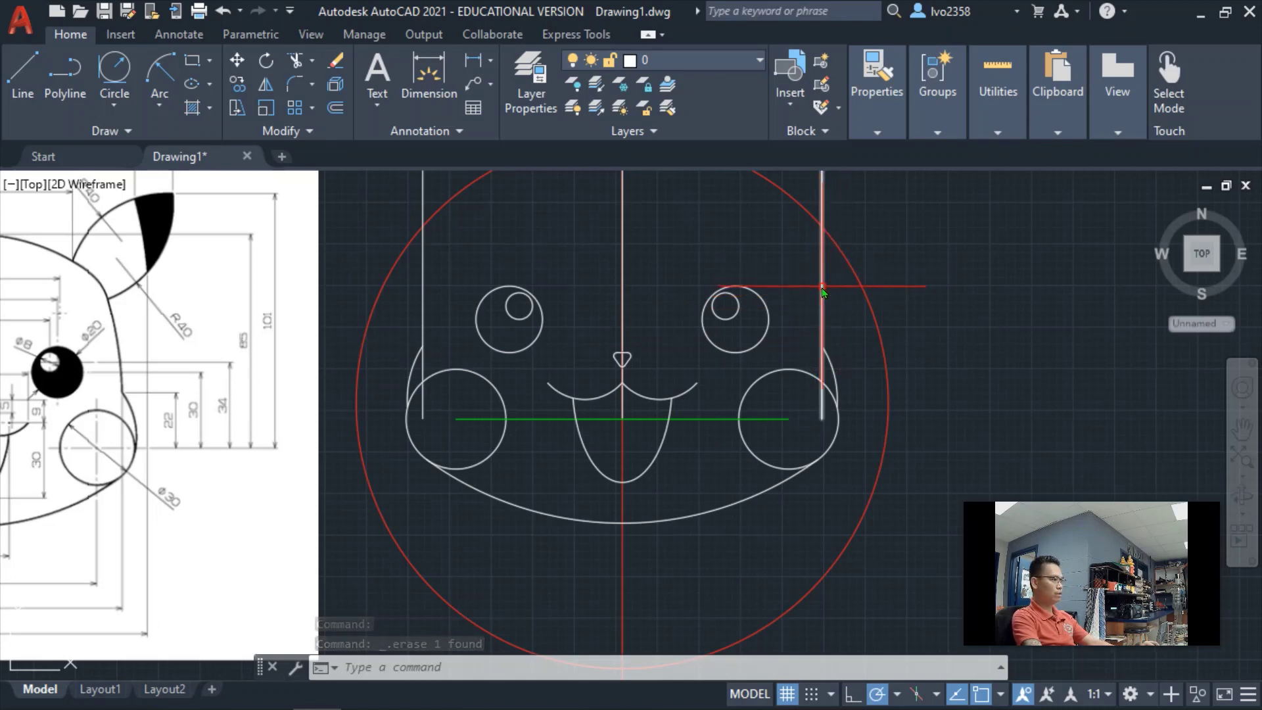
pyautogui.click(823, 293)
pyautogui.press('Delete')
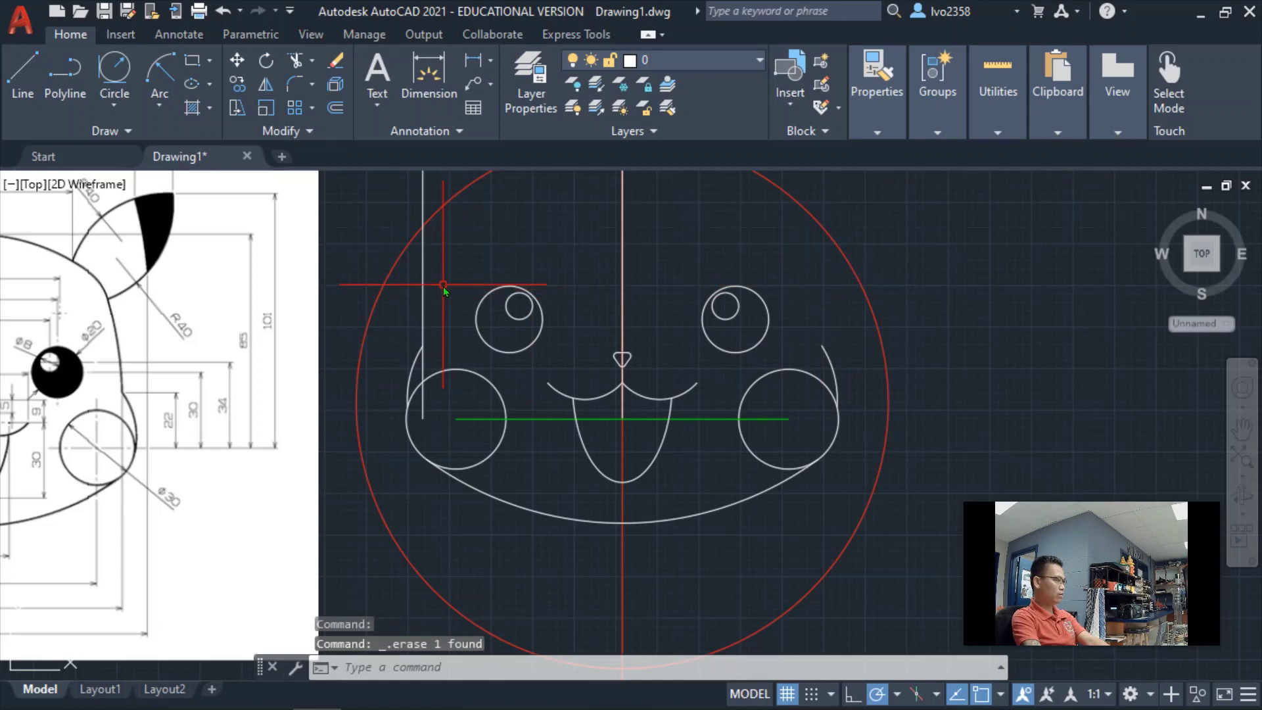
# Erase the remaining vertical offset line on the left side of the face.
pyautogui.click(422, 283)
pyautogui.press('Delete')
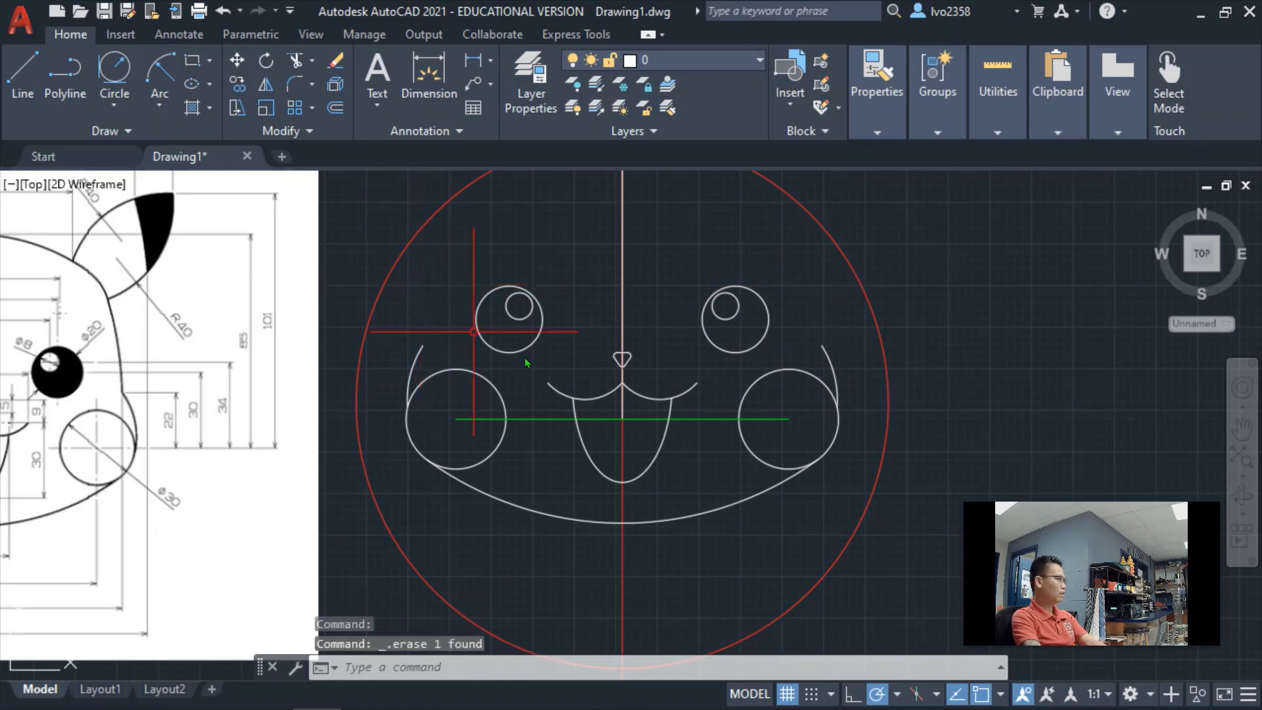
pyautogui.scroll(-2, 592, 372)
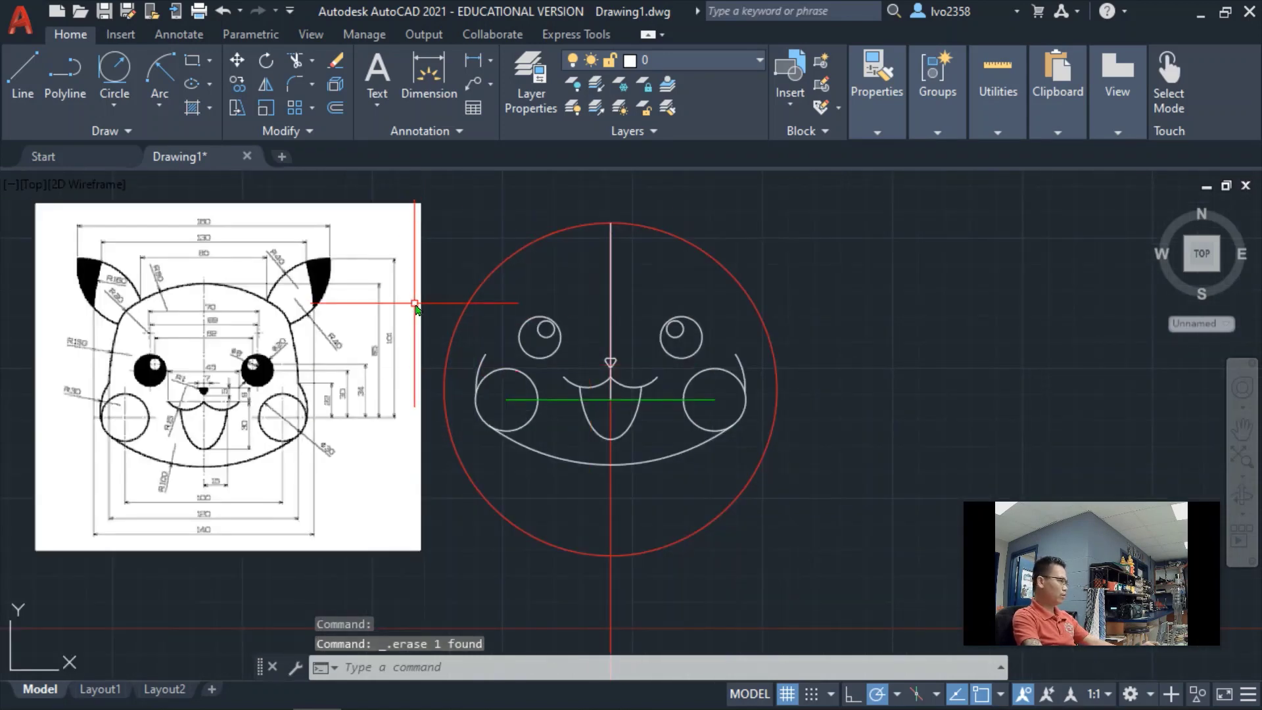
# Offset the white vertical centre line 90 units to the right, outside the red circle.
pyautogui.scroll(2, 434, 304)
pyautogui.scroll(-2, 582, 220)
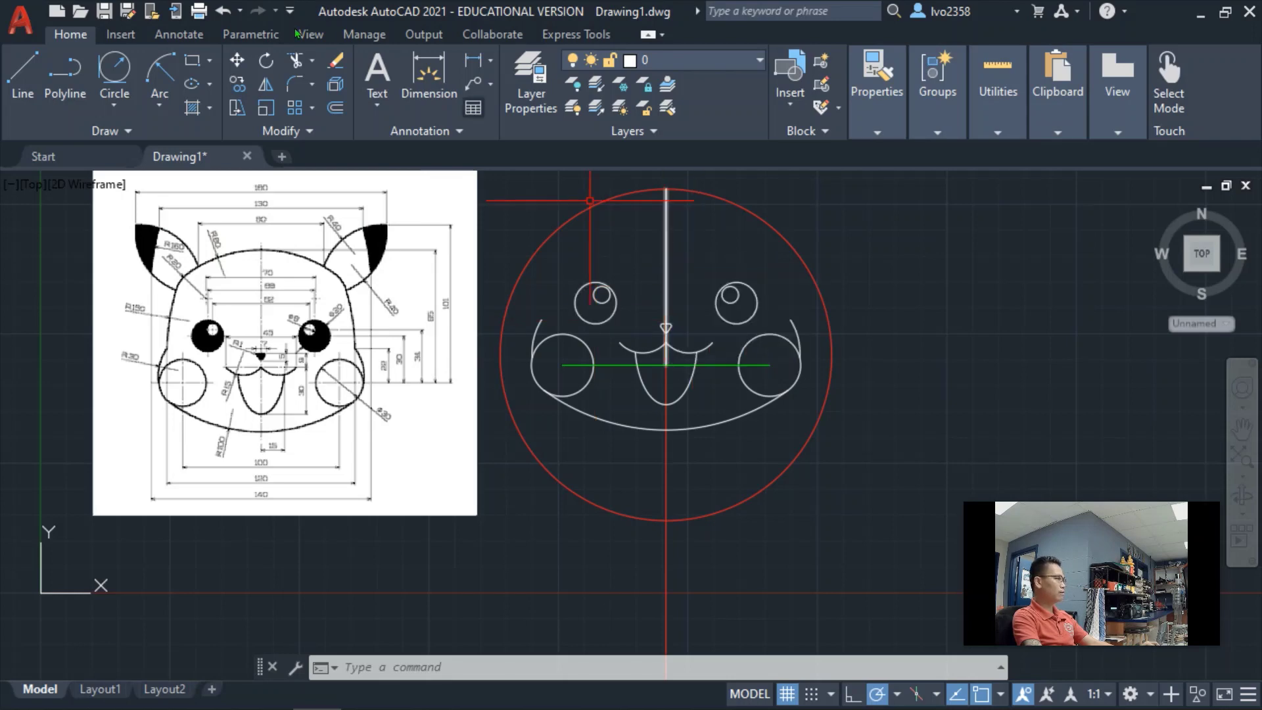
pyautogui.click(336, 109)
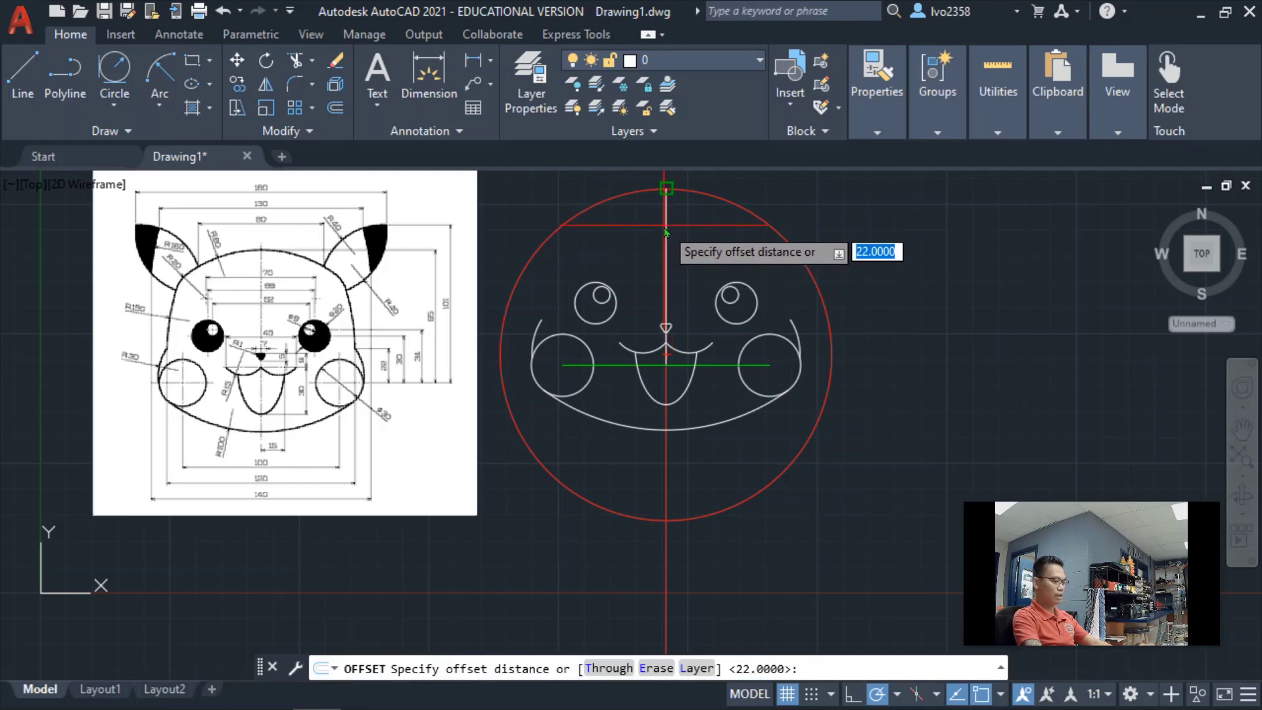
pyautogui.write('90')
pyautogui.press('Return')
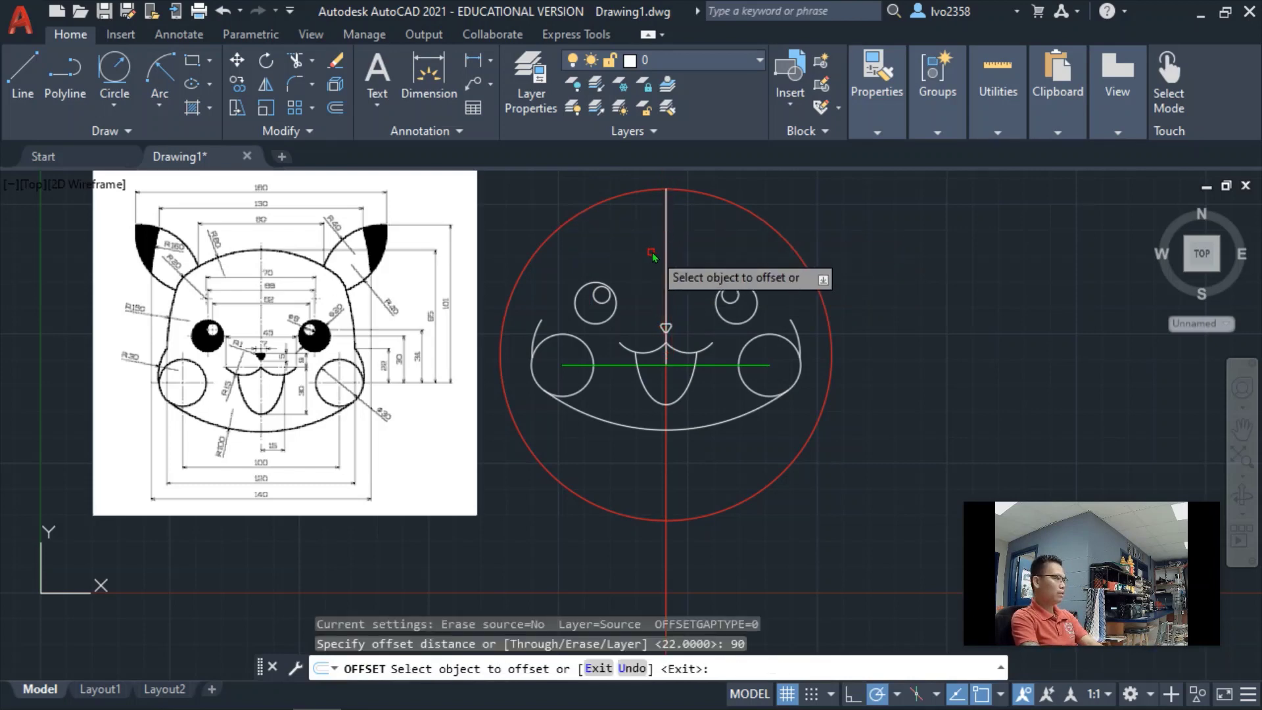
pyautogui.click(667, 261)
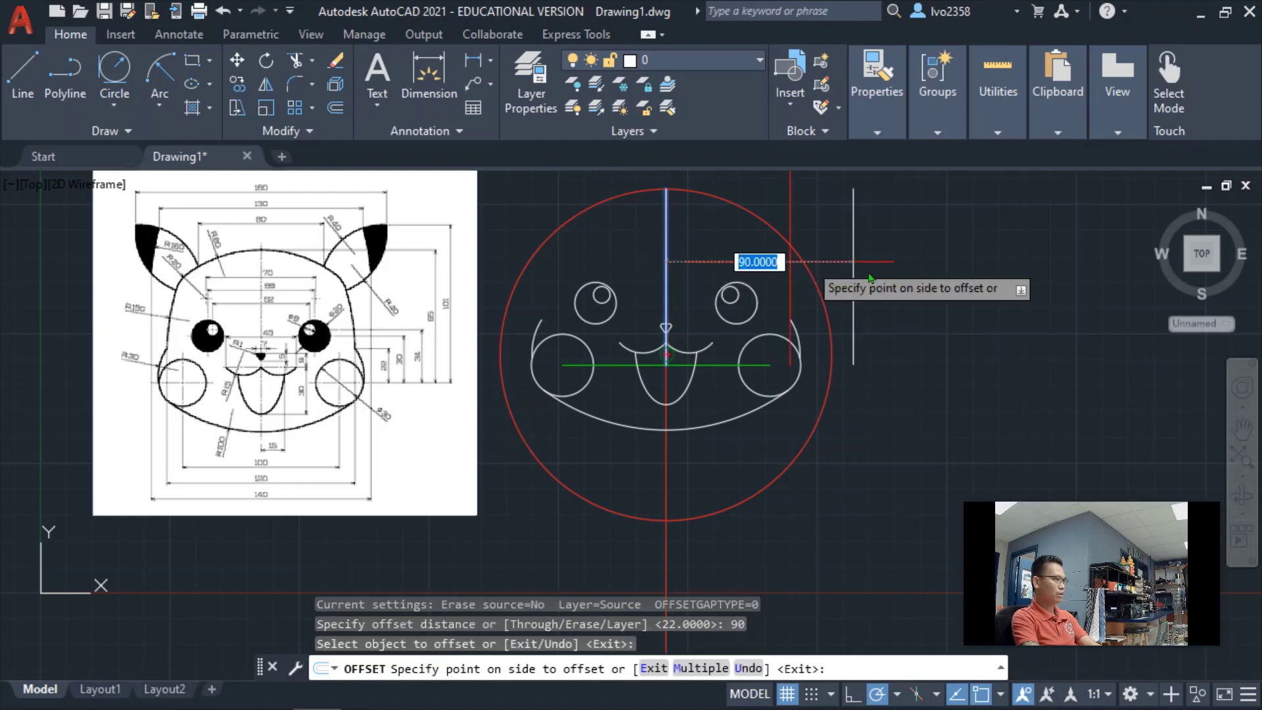
pyautogui.click(910, 277)
pyautogui.moveTo(907, 275); pyautogui.dragTo(863, 394, button='middle')
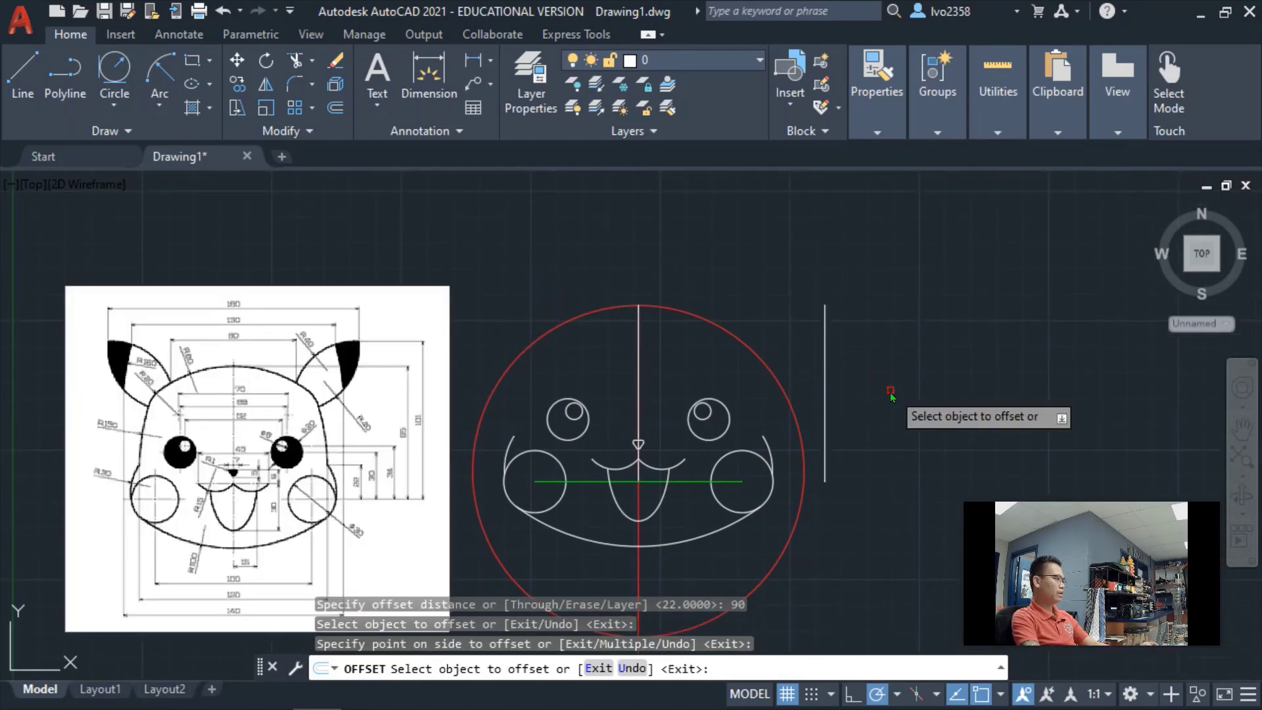
pyautogui.click(826, 394)
pyautogui.press('Escape')
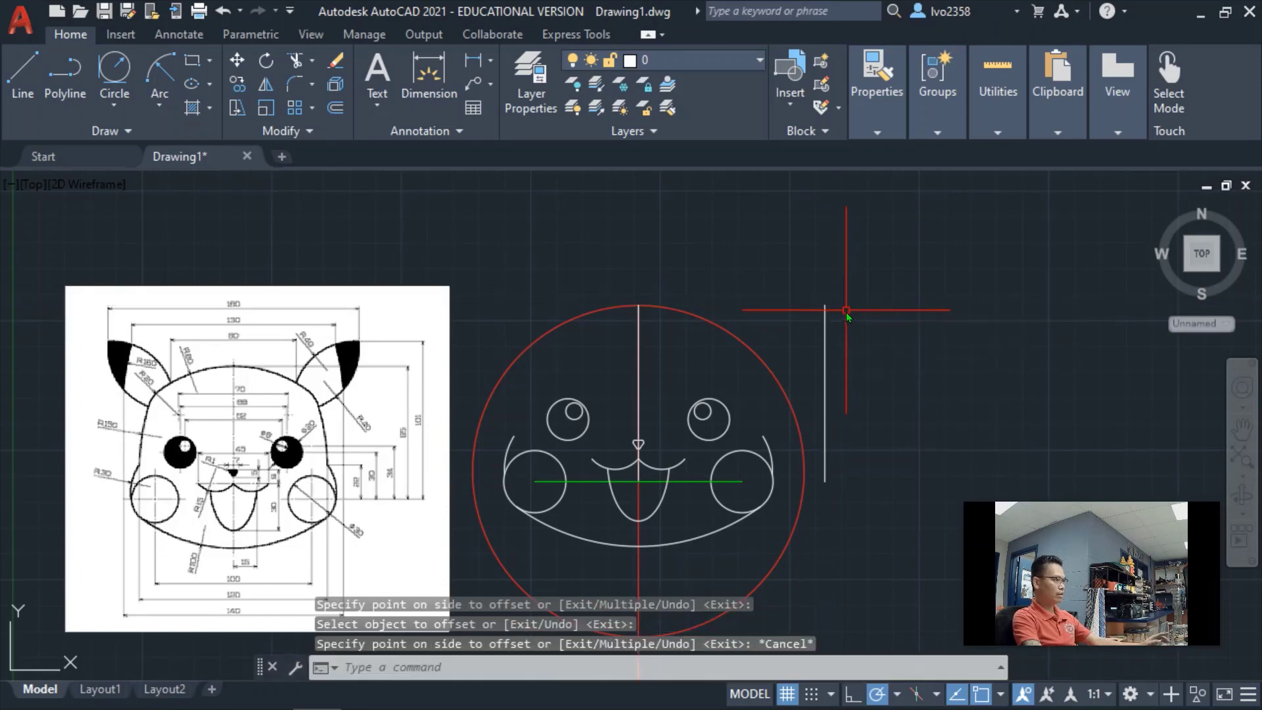
# Stretch the upper end of the outer right vertical offset line about 60 units straight up.
pyautogui.click(835, 307)
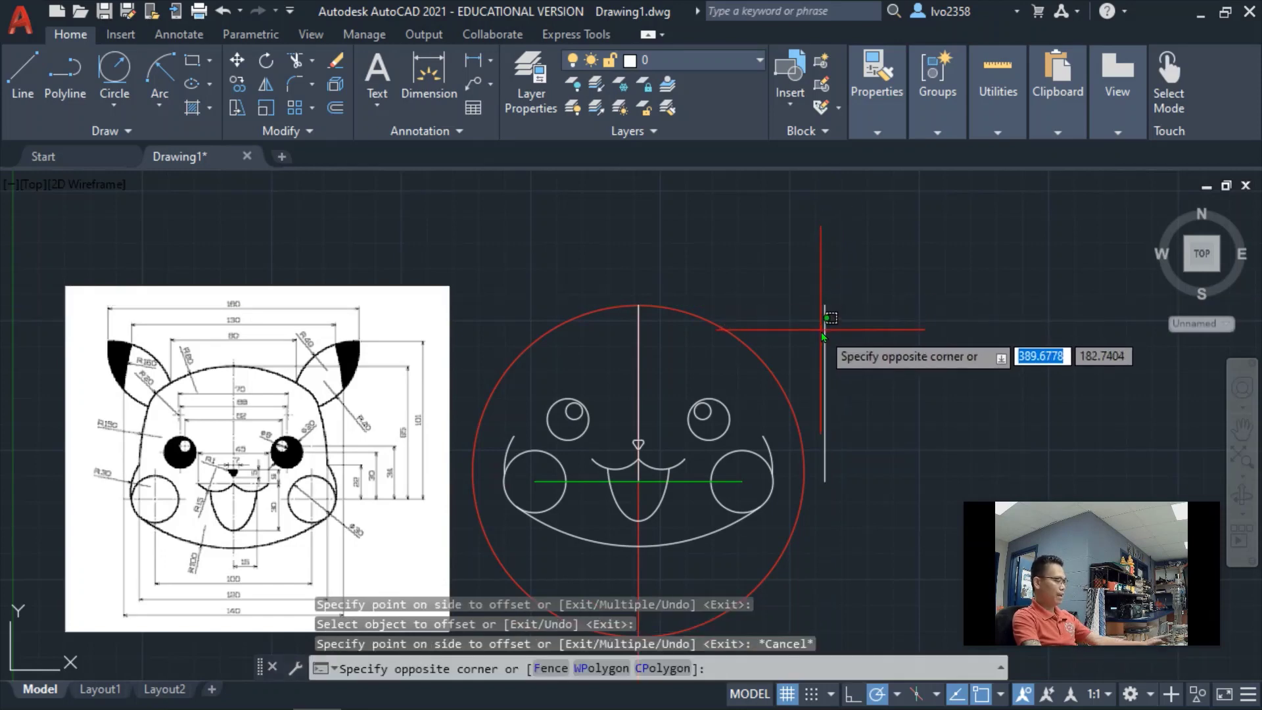
pyautogui.press('Escape')
pyautogui.click(827, 335)
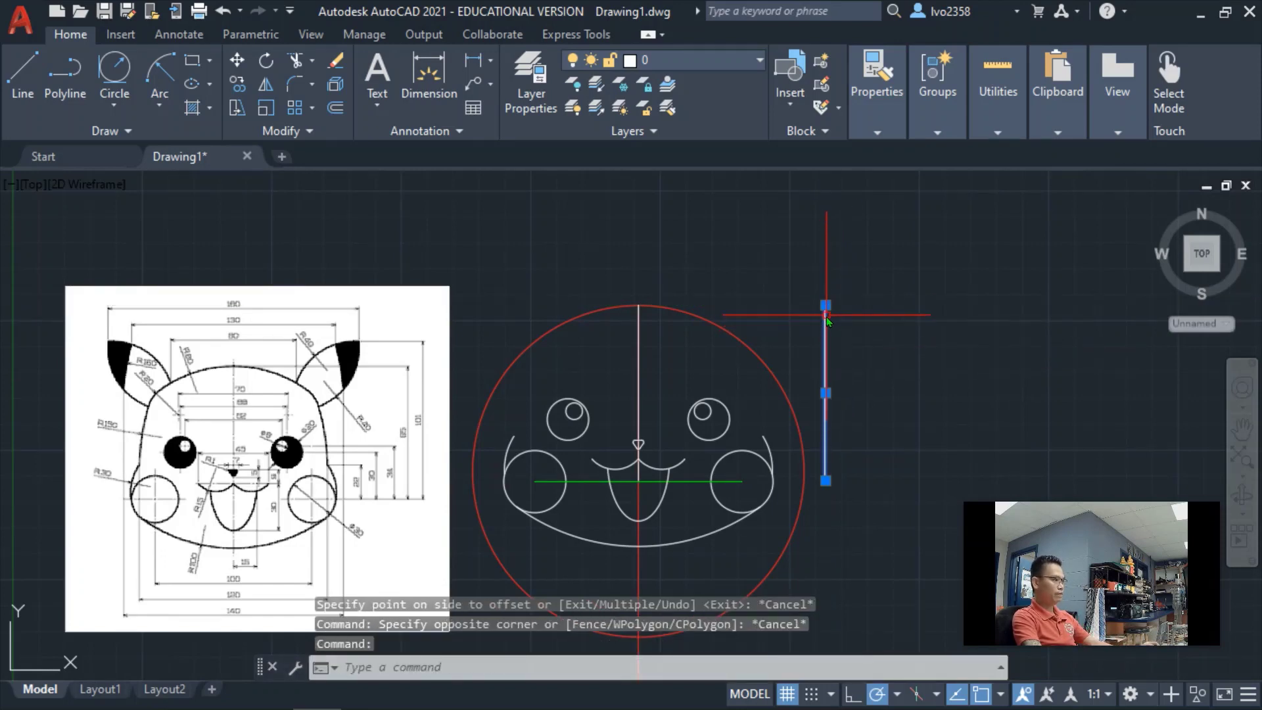
pyautogui.click(827, 307)
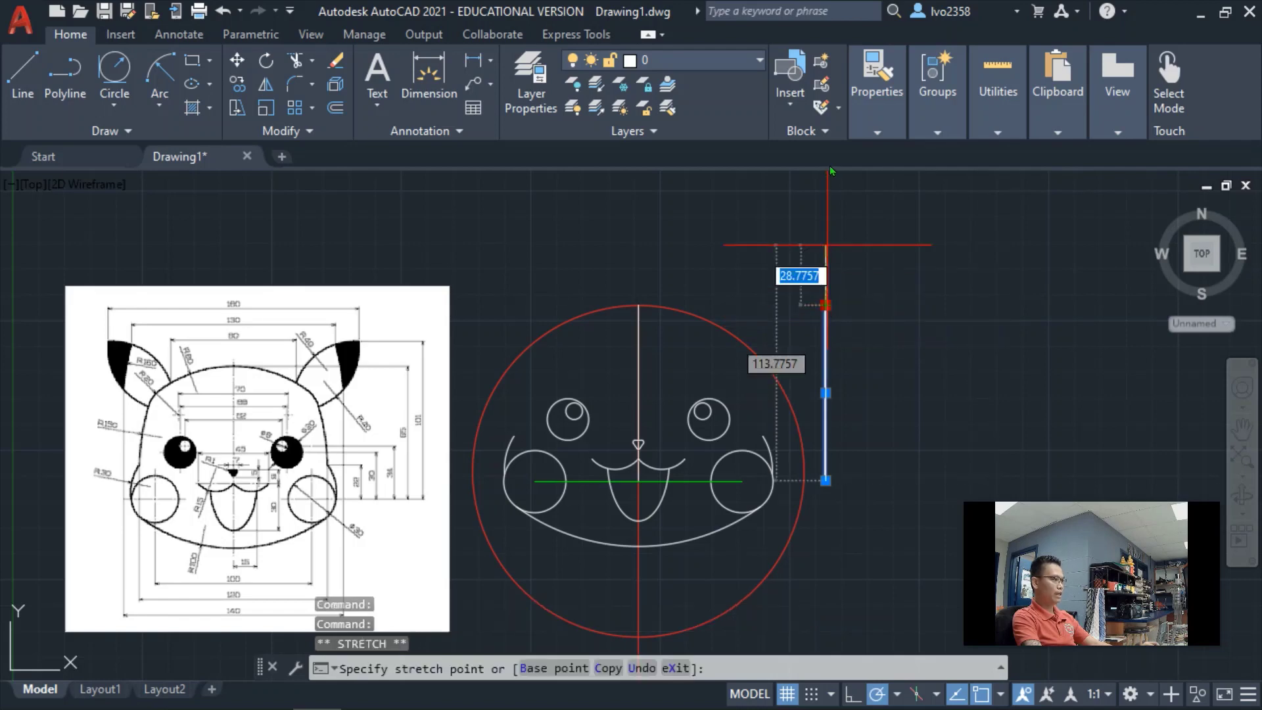
pyautogui.scroll(-2, 827, 187)
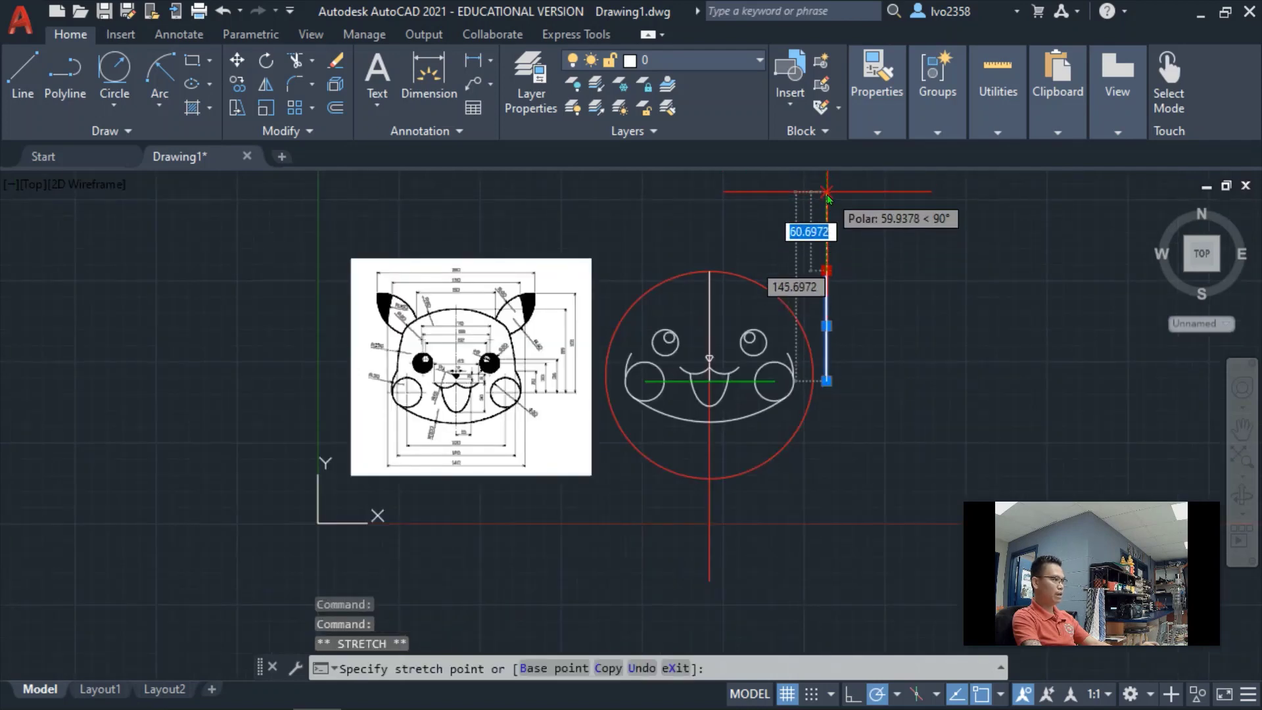
pyautogui.click(827, 193)
pyautogui.press('Escape')
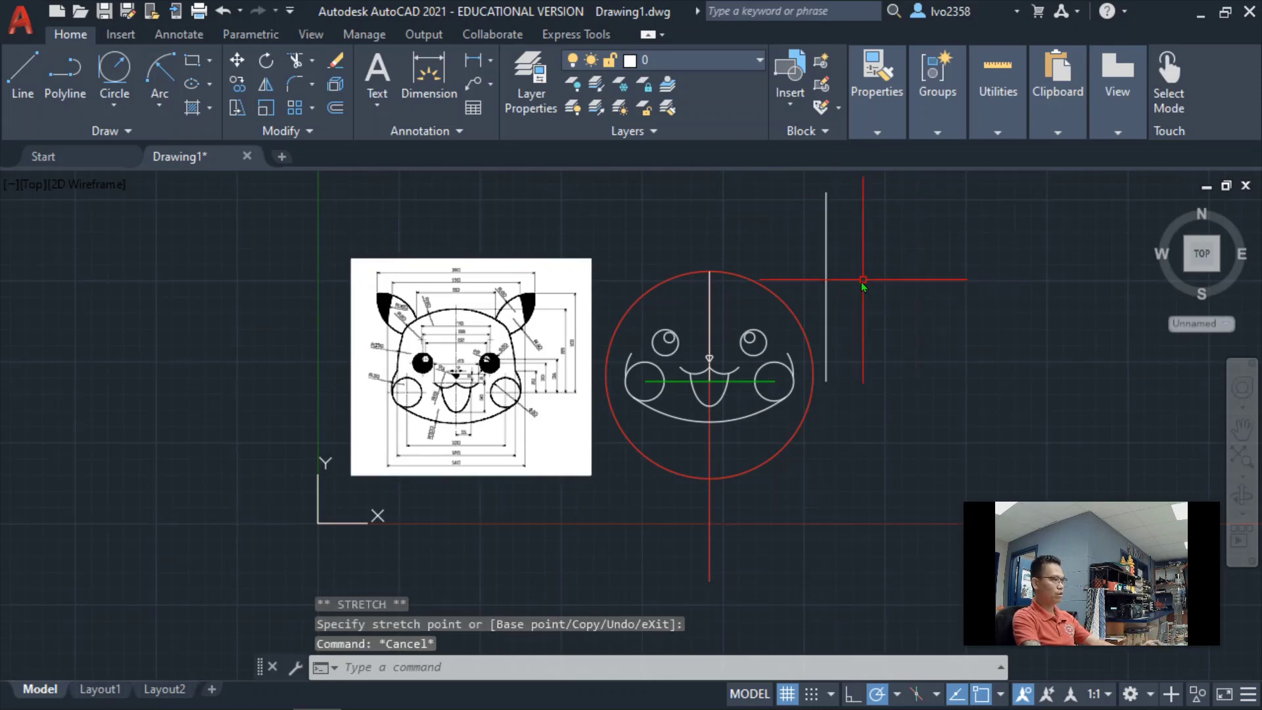
# Offset the green horizontal line through the cheek circles 101 units upward.
pyautogui.scroll(2, 756, 235)
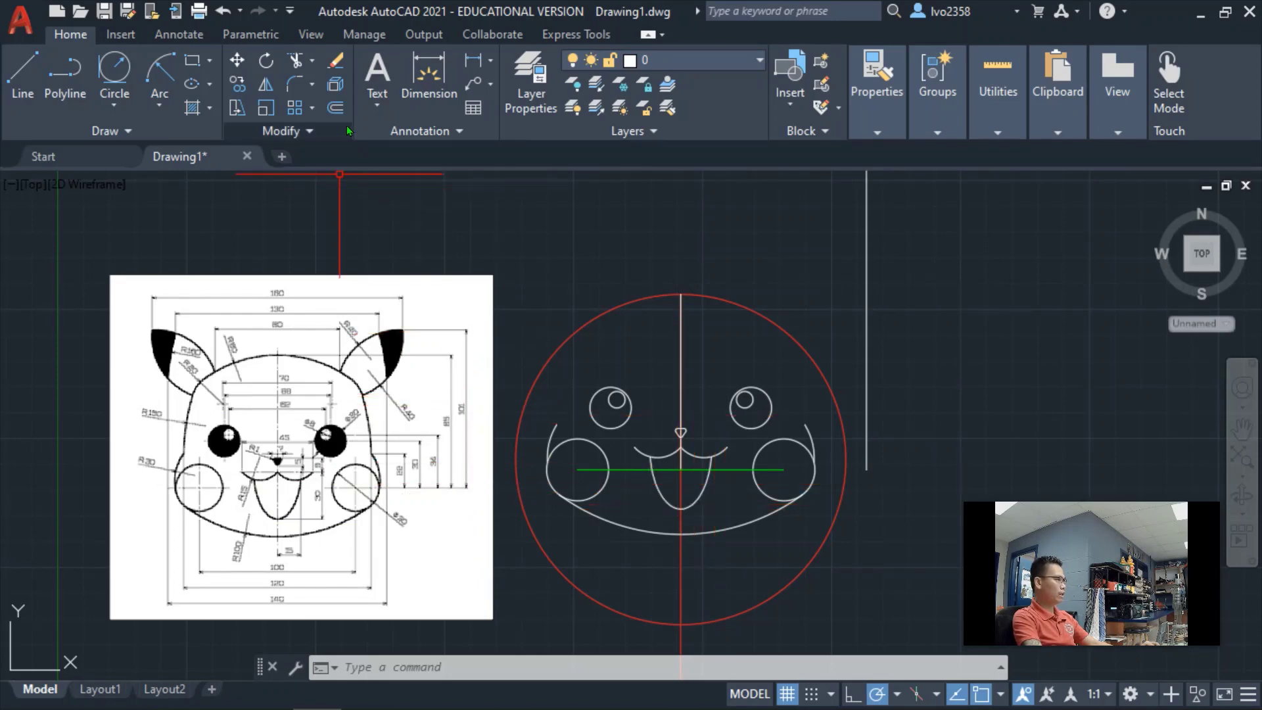
pyautogui.click(336, 109)
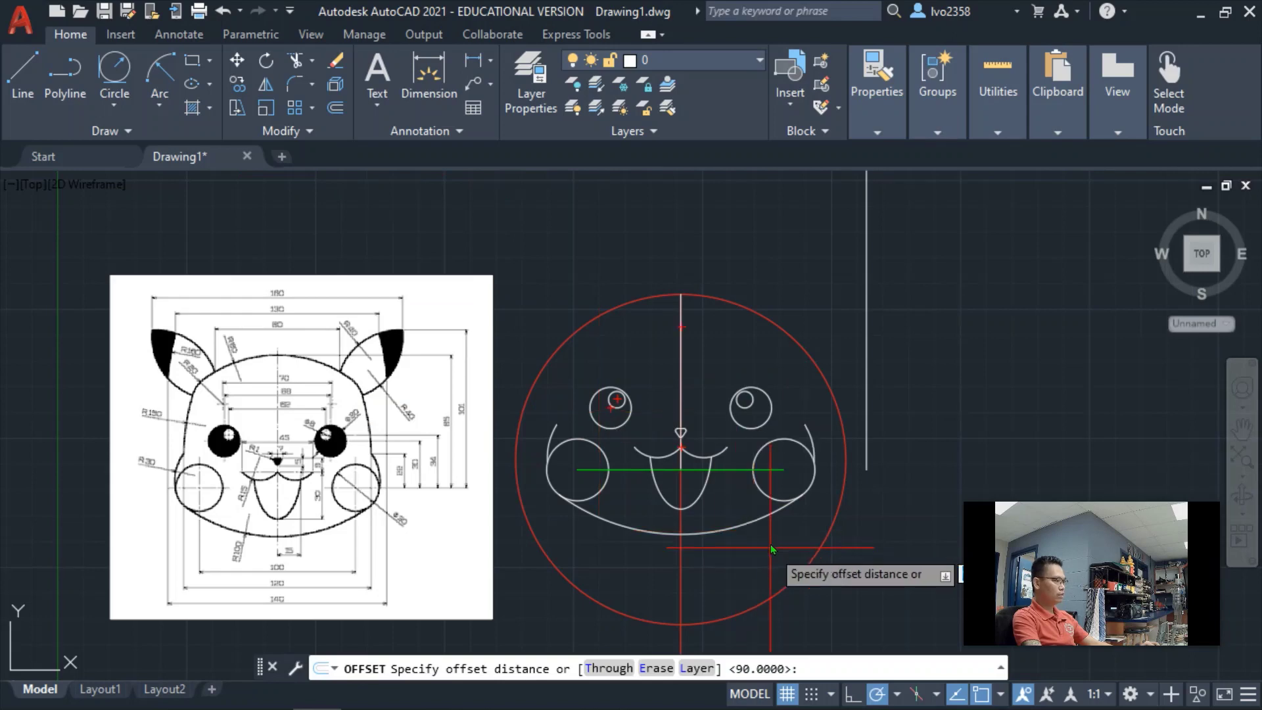
pyautogui.write('41')
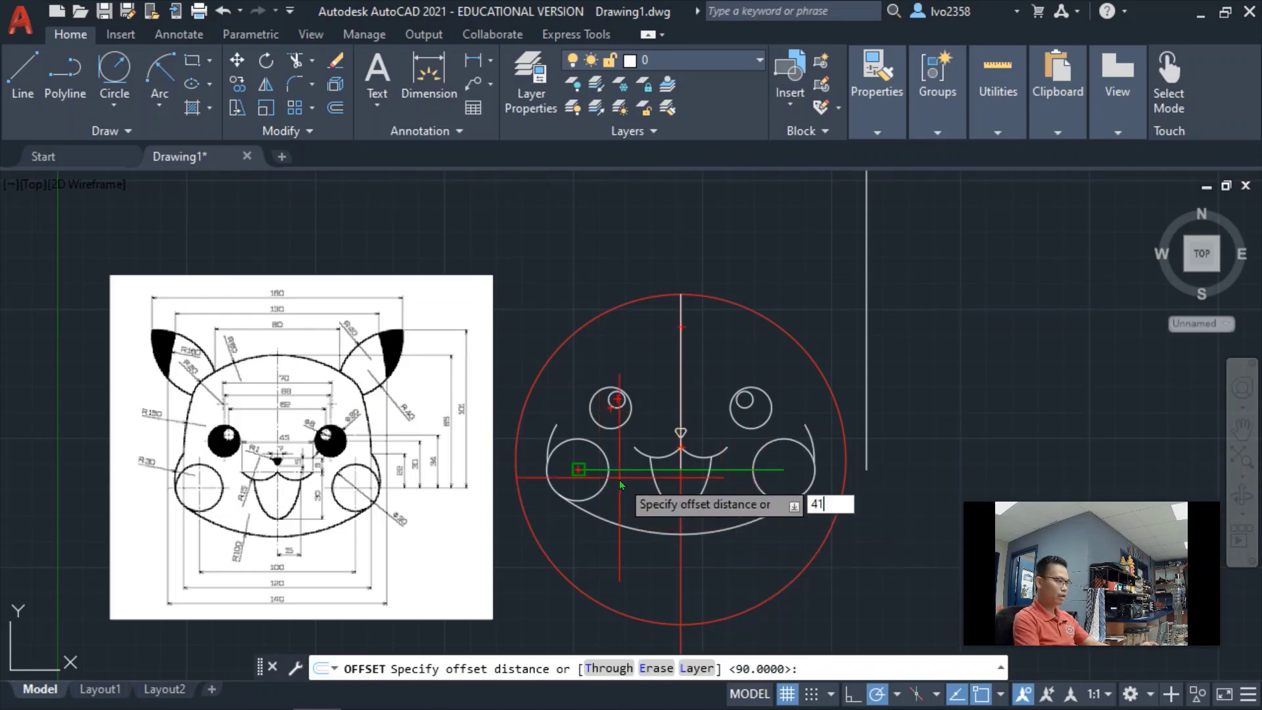
pyautogui.press('BackSpace')
pyautogui.press('BackSpace')
pyautogui.write('1')
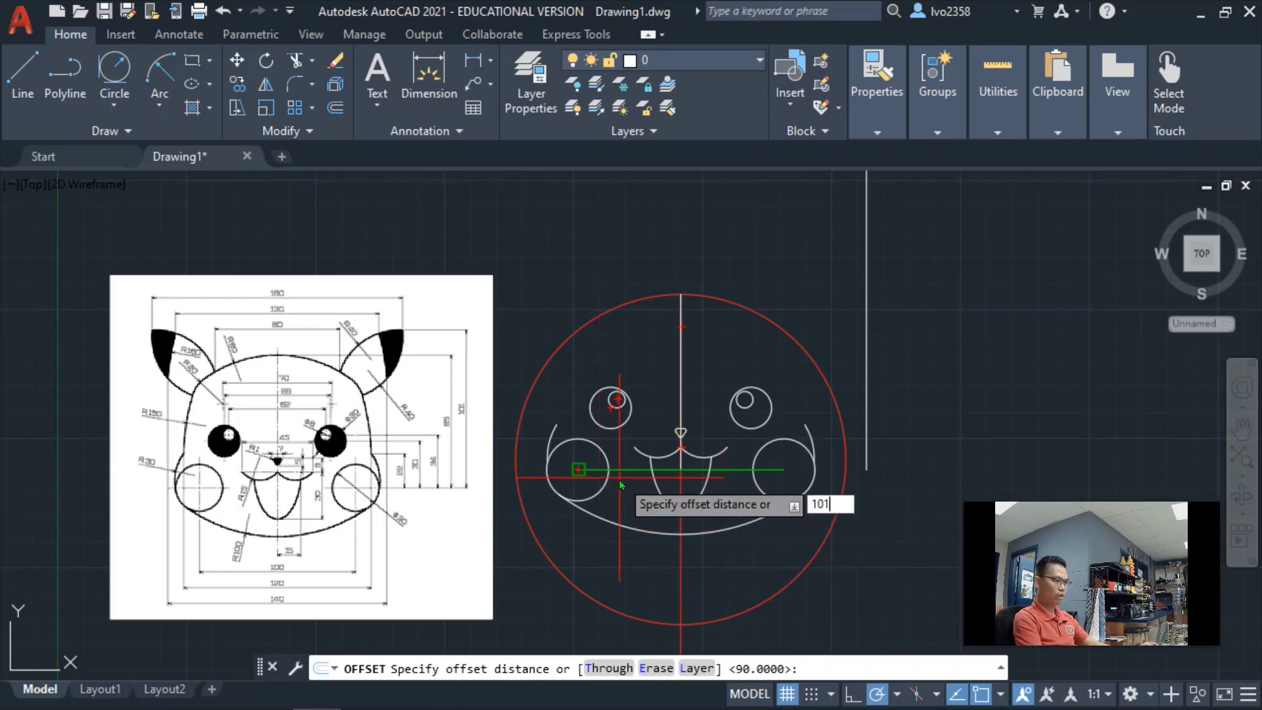
pyautogui.write('01')
pyautogui.press('Return')
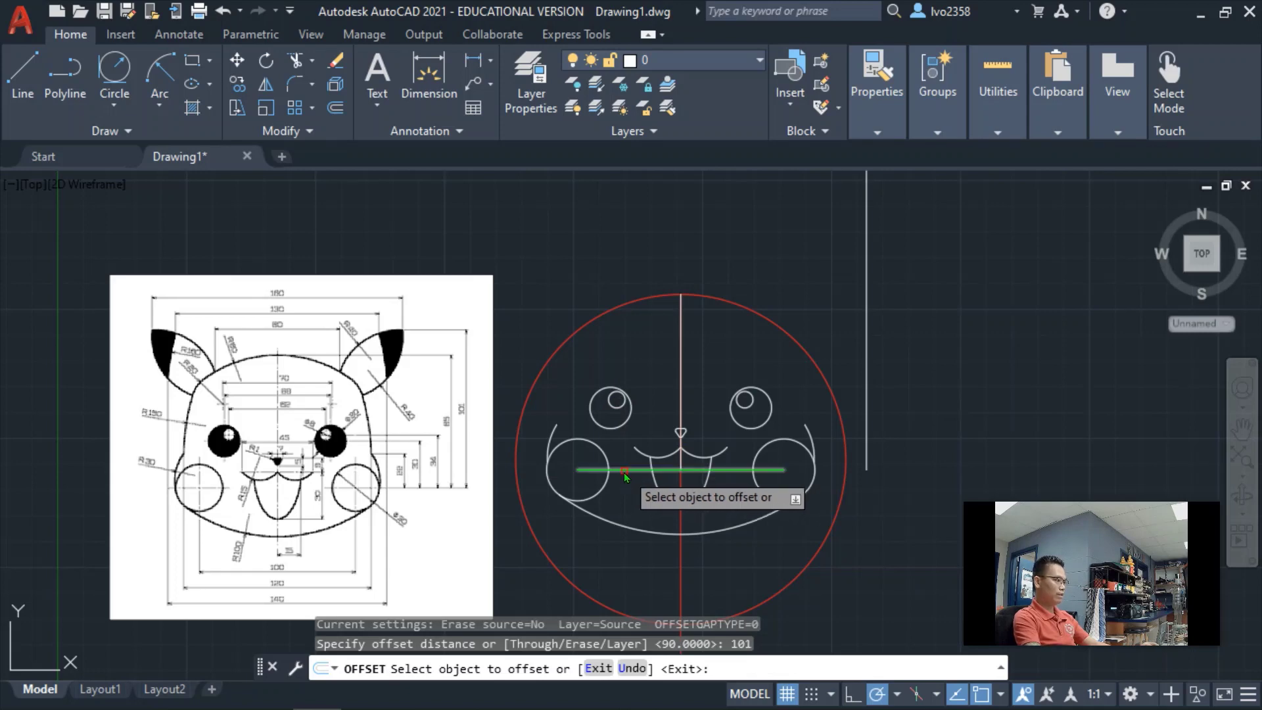
pyautogui.click(624, 470)
pyautogui.click(656, 245)
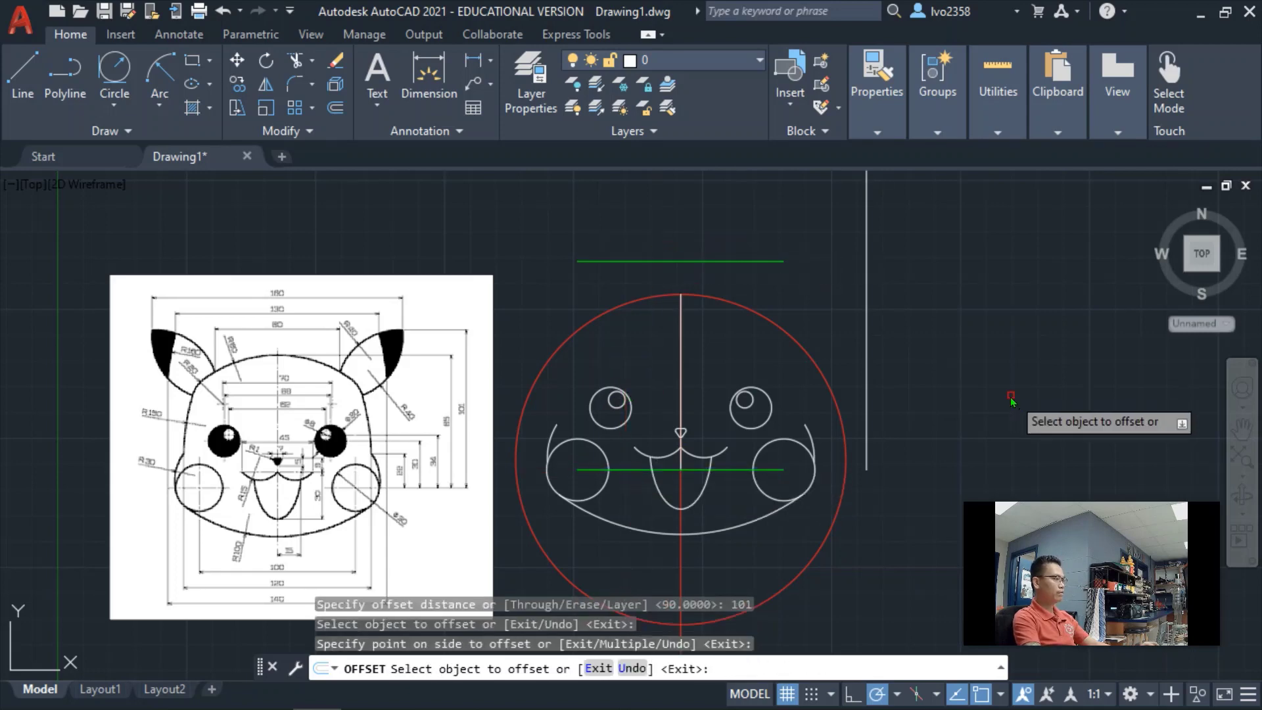
pyautogui.press('Escape')
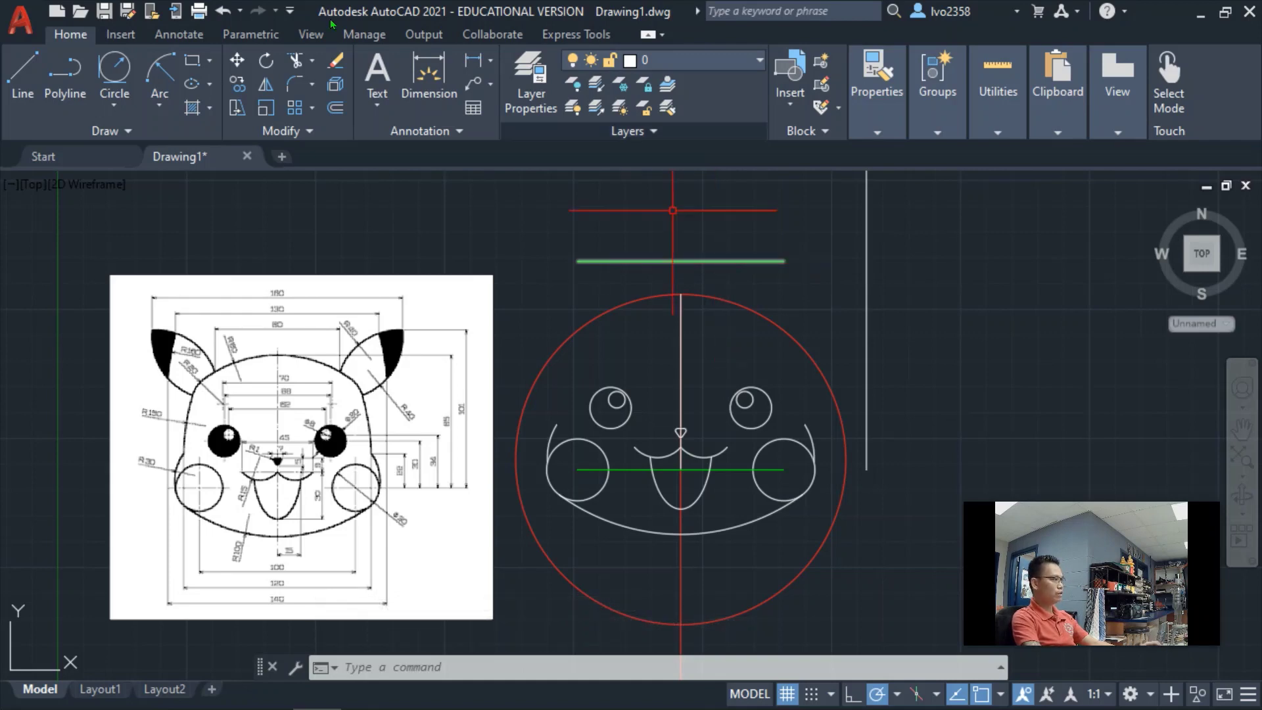
# Fillet the upper green line and the outer right vertical line with radius 0 to form a sharp corner.
pyautogui.click(296, 84)
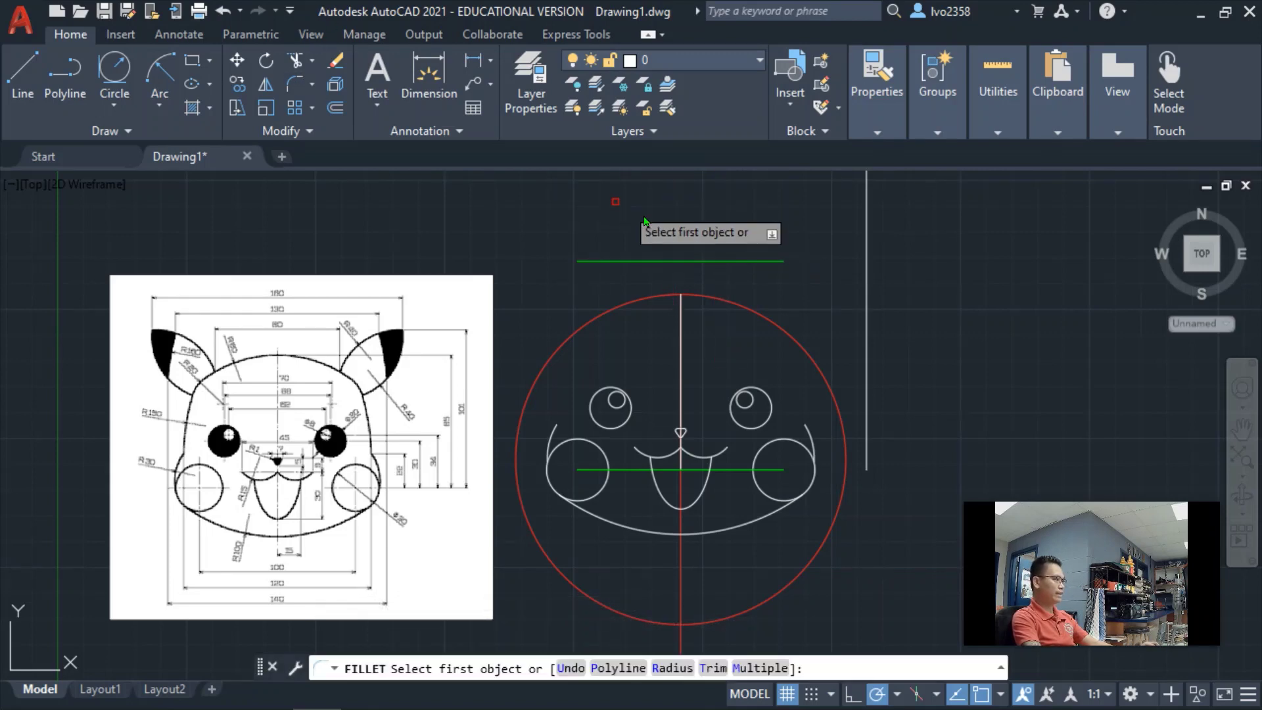
pyautogui.click(687, 261)
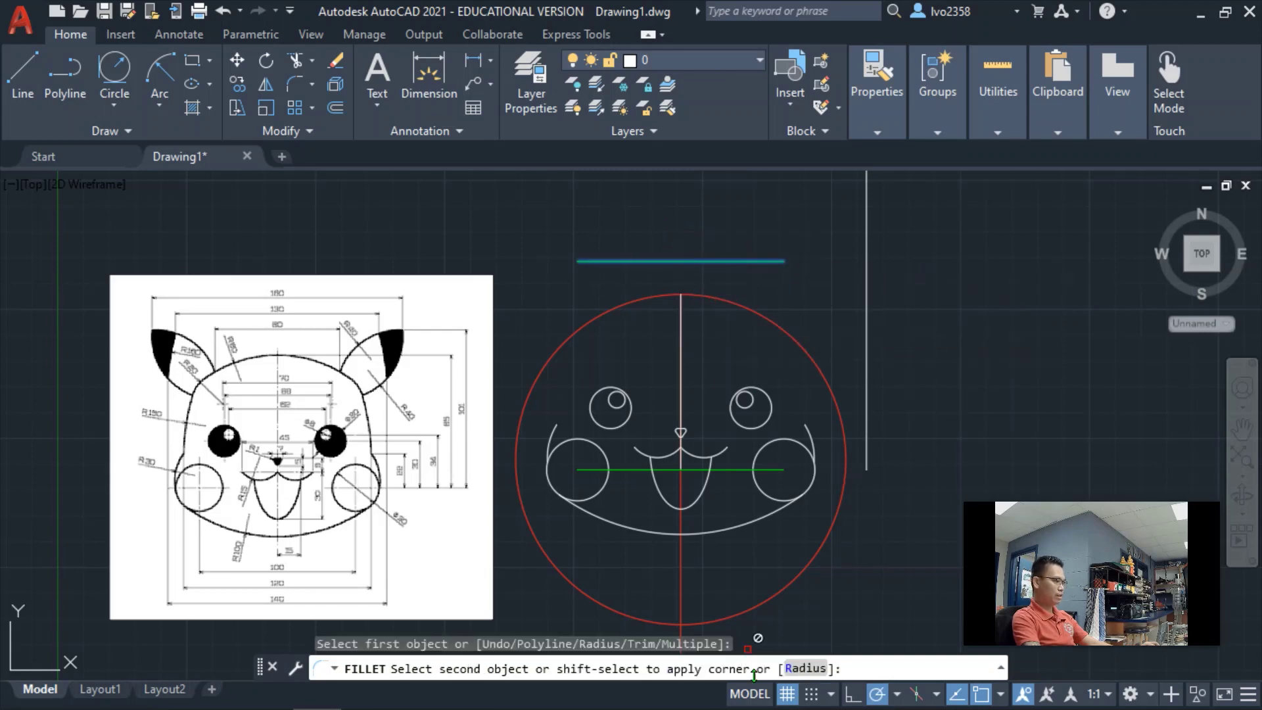
pyautogui.click(803, 669)
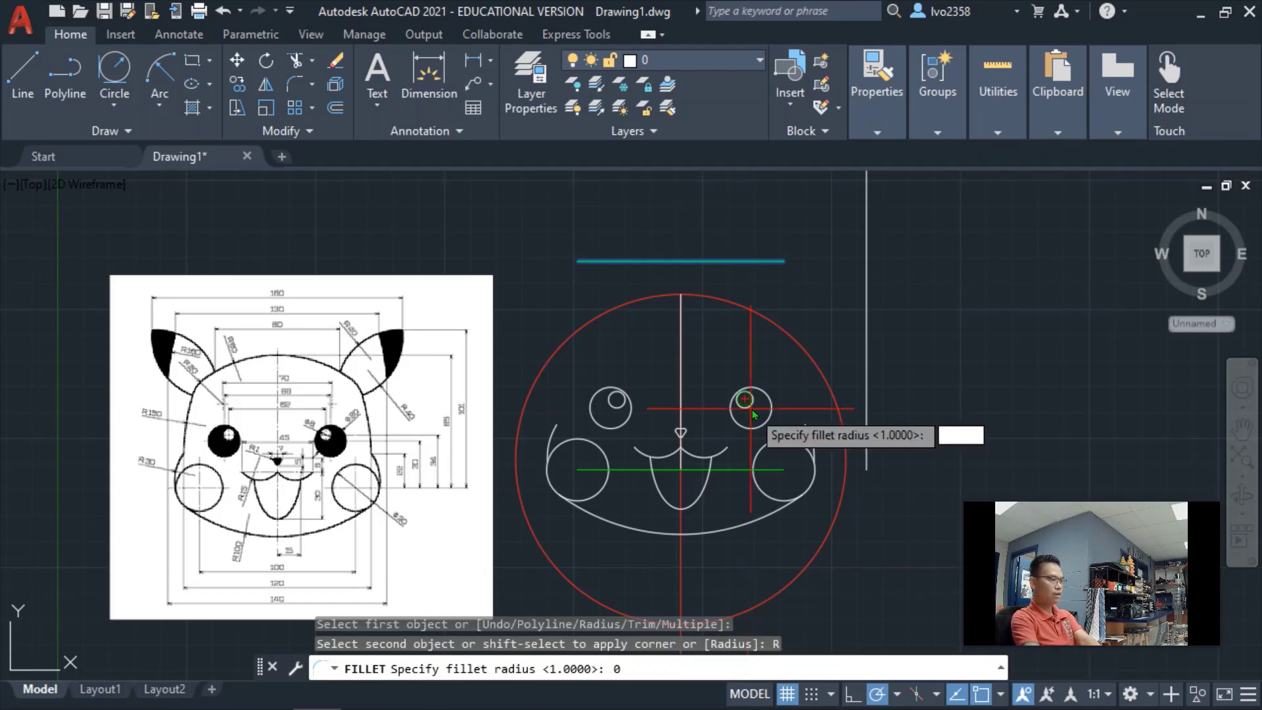
pyautogui.press('Return')
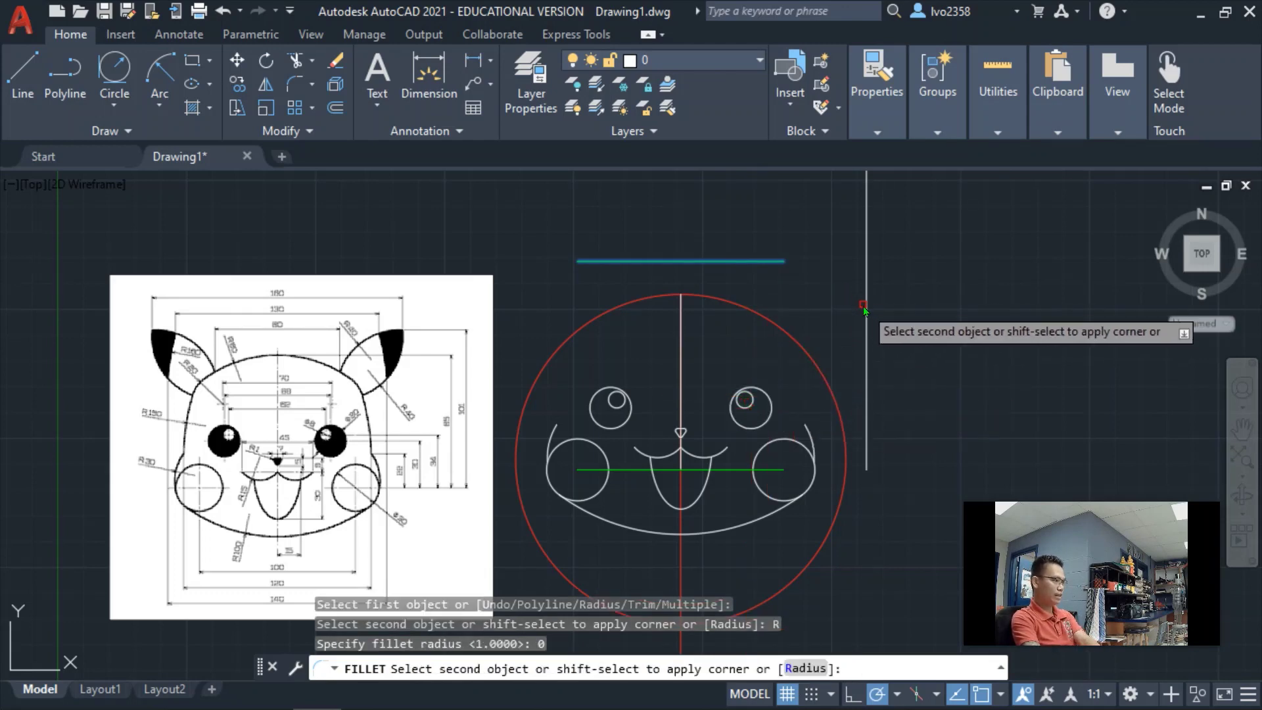
pyautogui.click(865, 316)
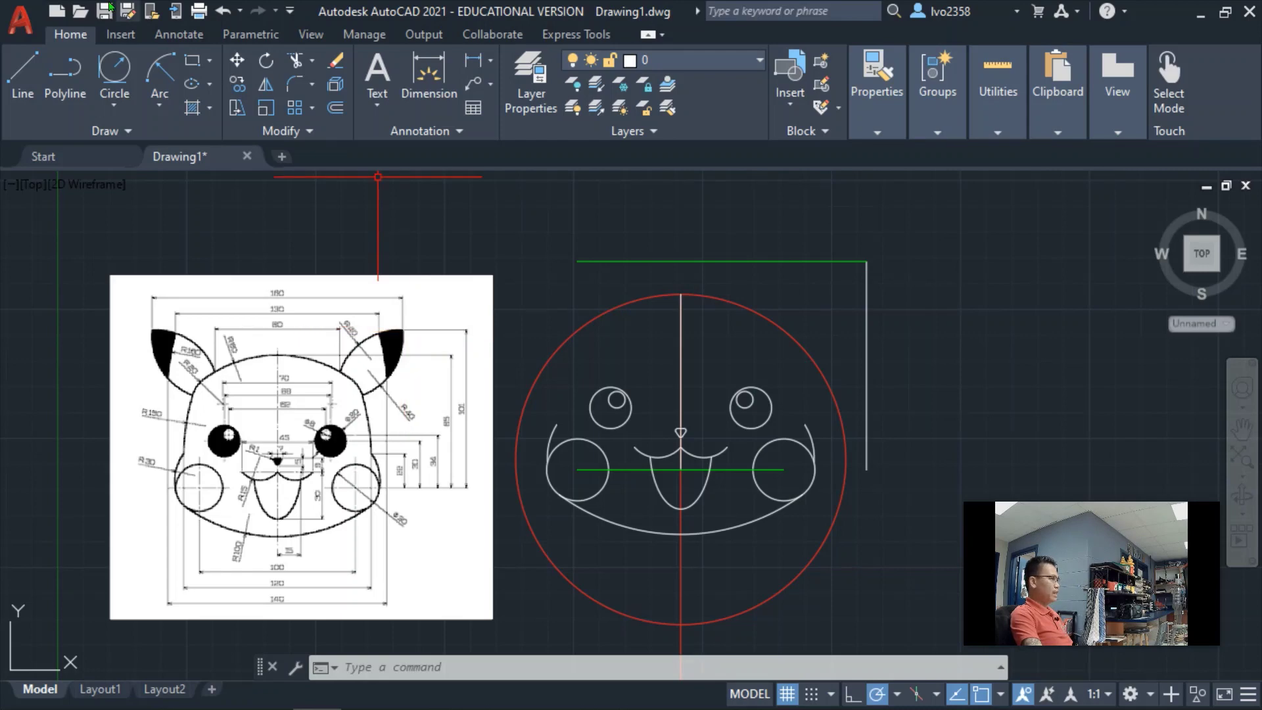
# Try to draw a radius 40 start-end-radius arc from the upper right construction corner to the right side of the red circle.
pyautogui.click(159, 101)
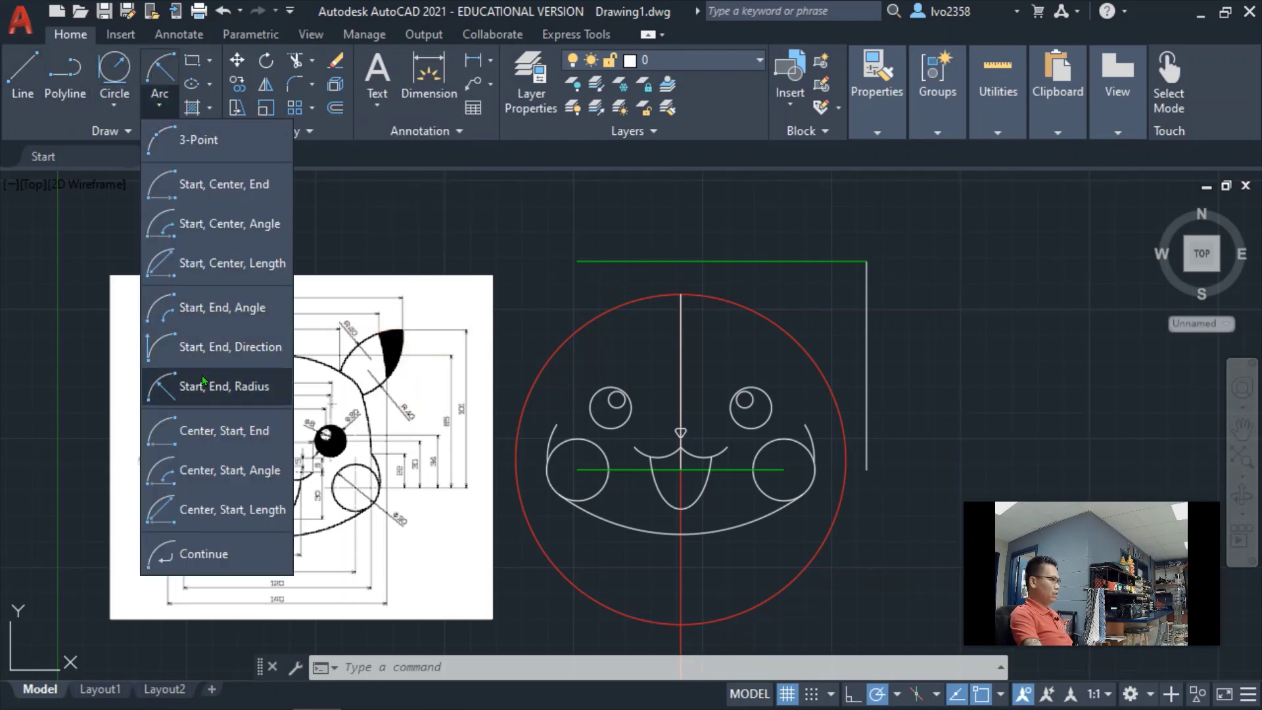
pyautogui.click(188, 385)
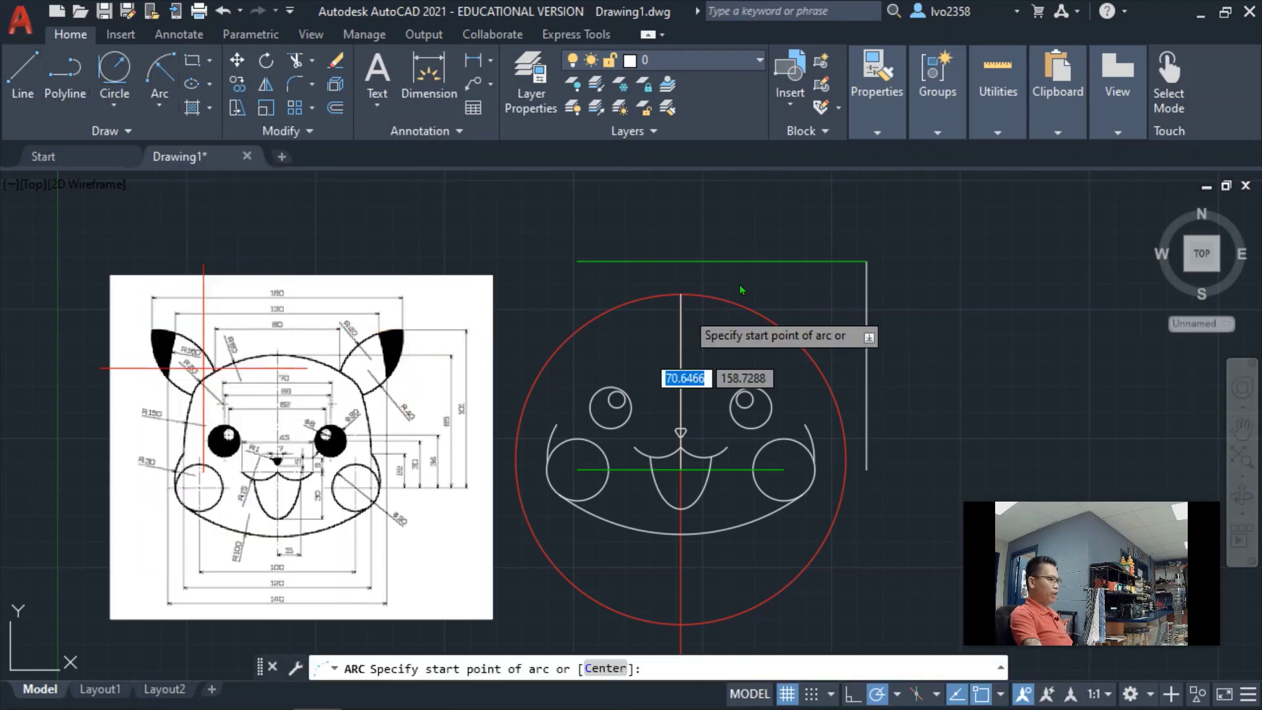
pyautogui.click(863, 263)
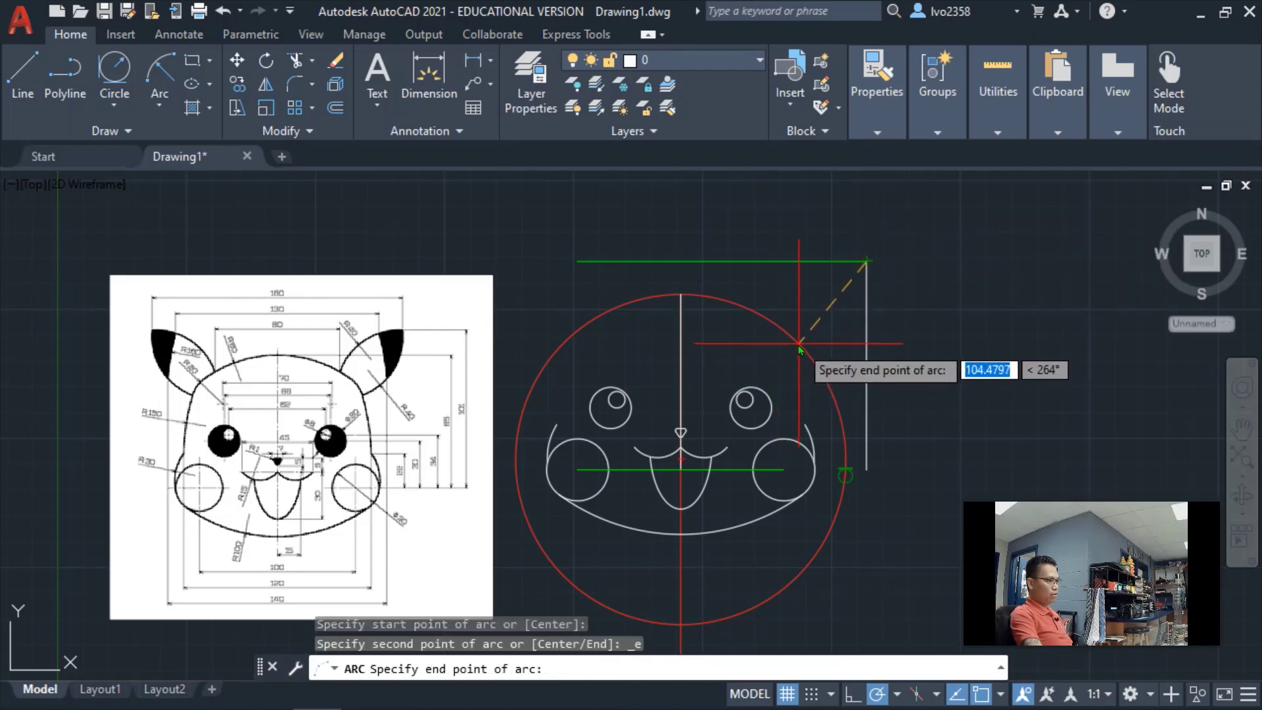
pyautogui.click(844, 474)
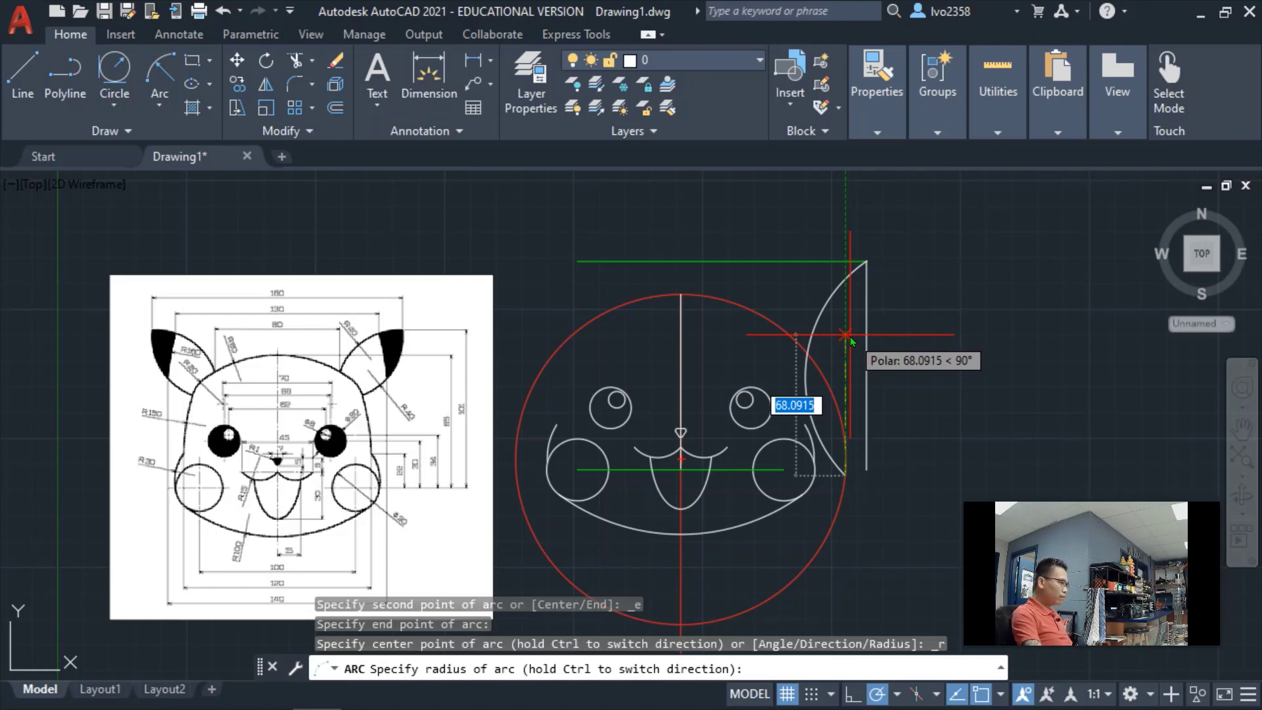
pyautogui.write('40')
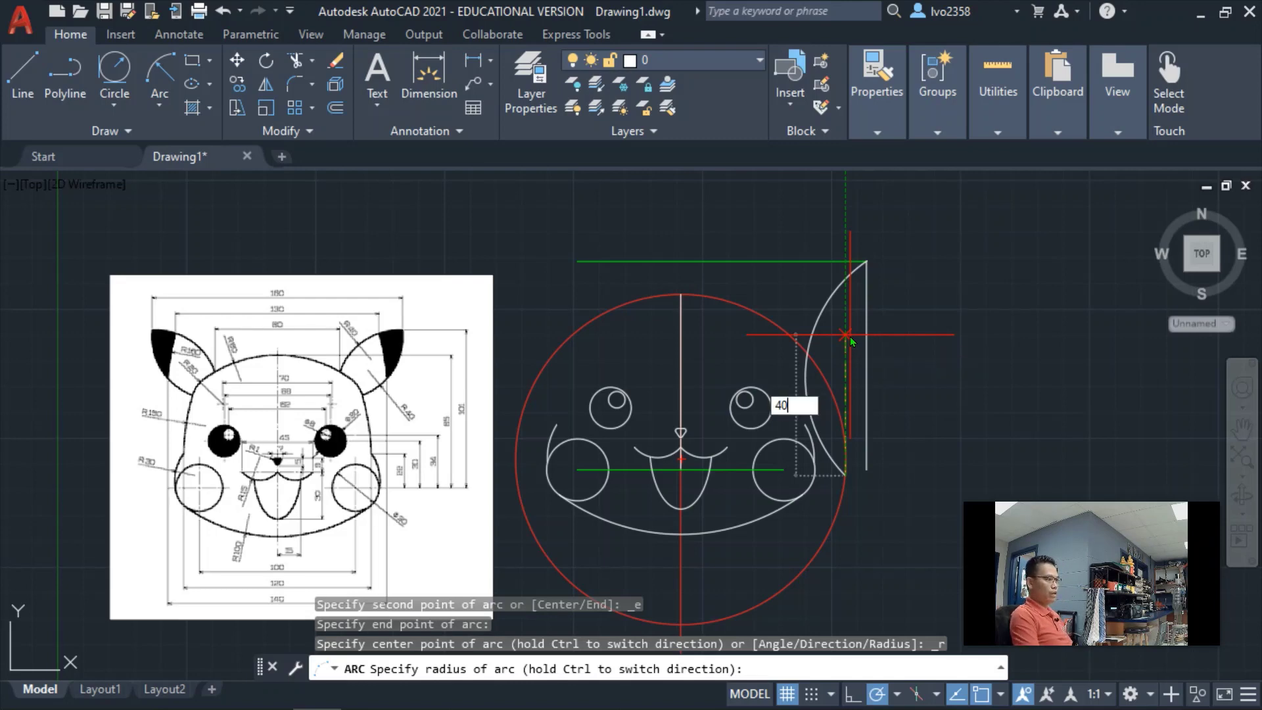
pyautogui.press('Return')
pyautogui.press('Escape')
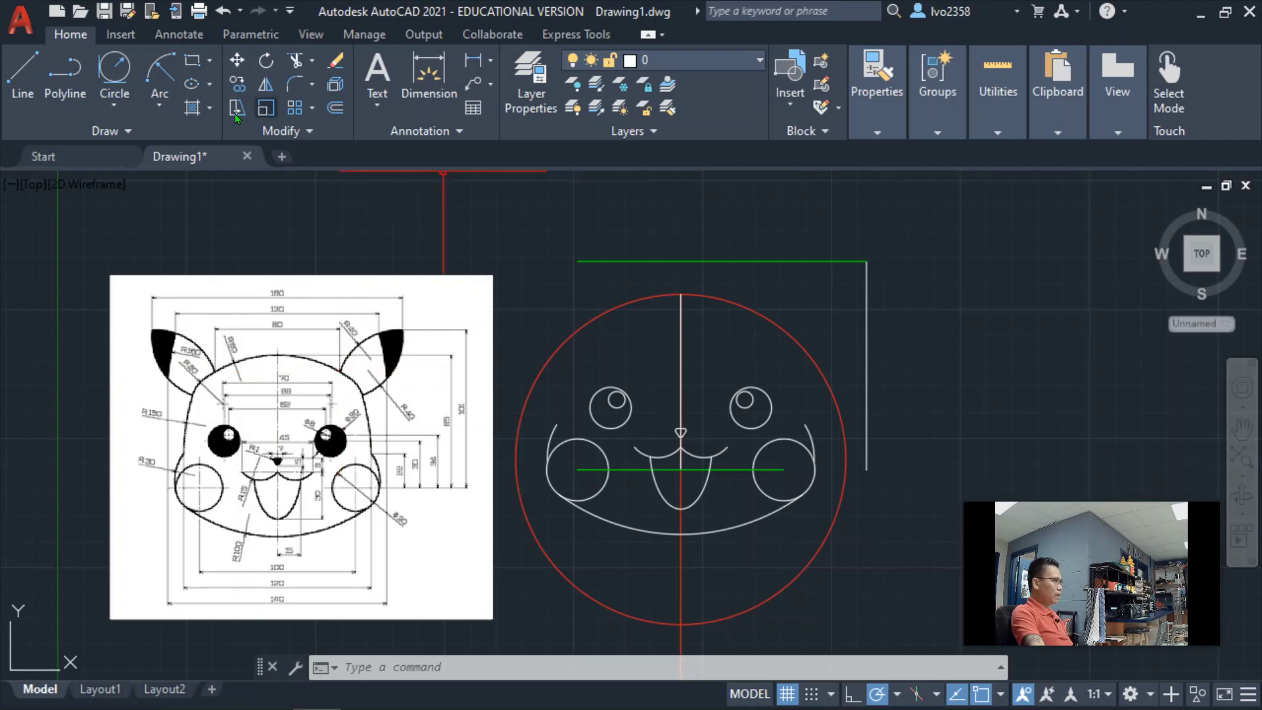
# Offset the white vertical centre line 40 units to the right, through the right eye area.
pyautogui.click(336, 108)
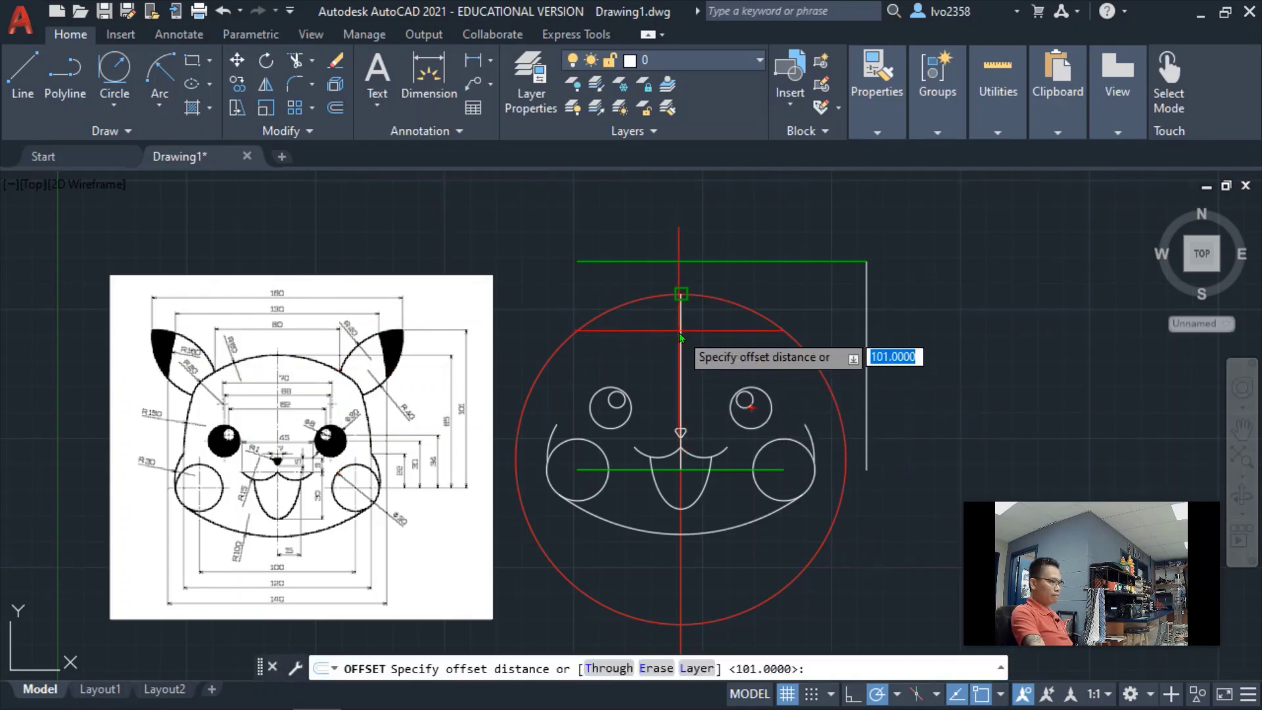
pyautogui.write('40')
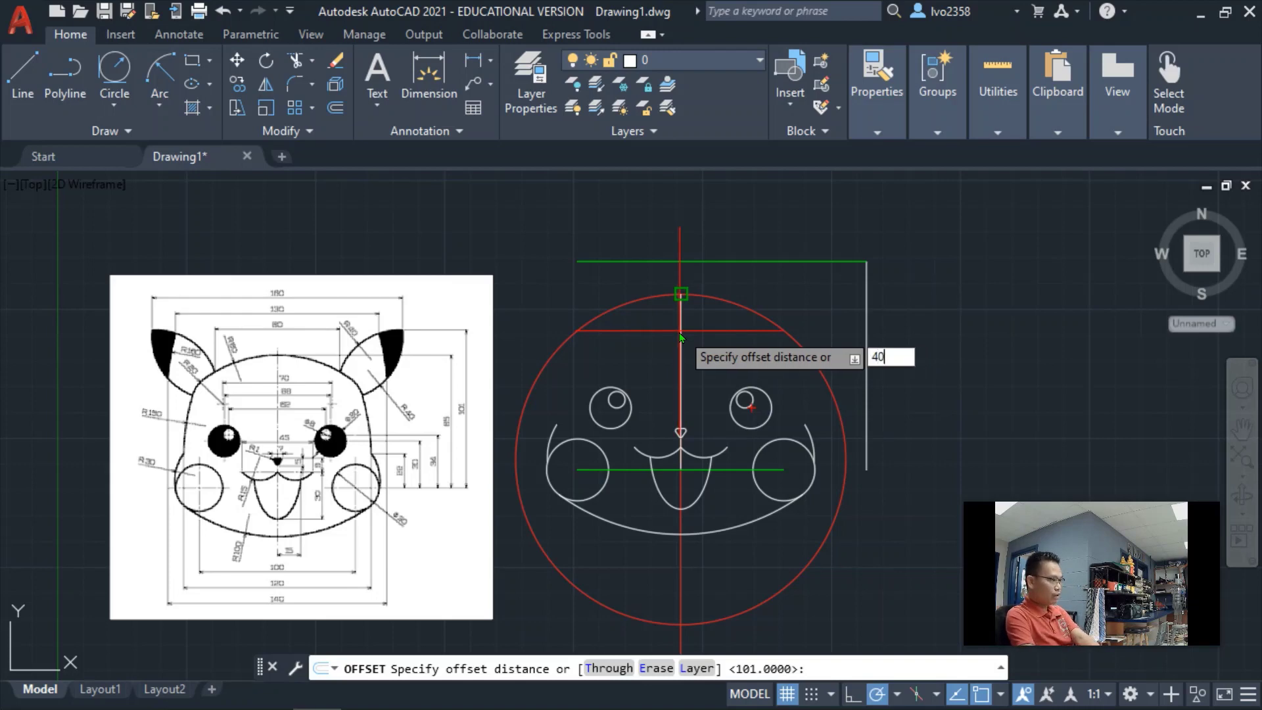
pyautogui.press('Return')
pyautogui.click(680, 335)
pyautogui.click(822, 328)
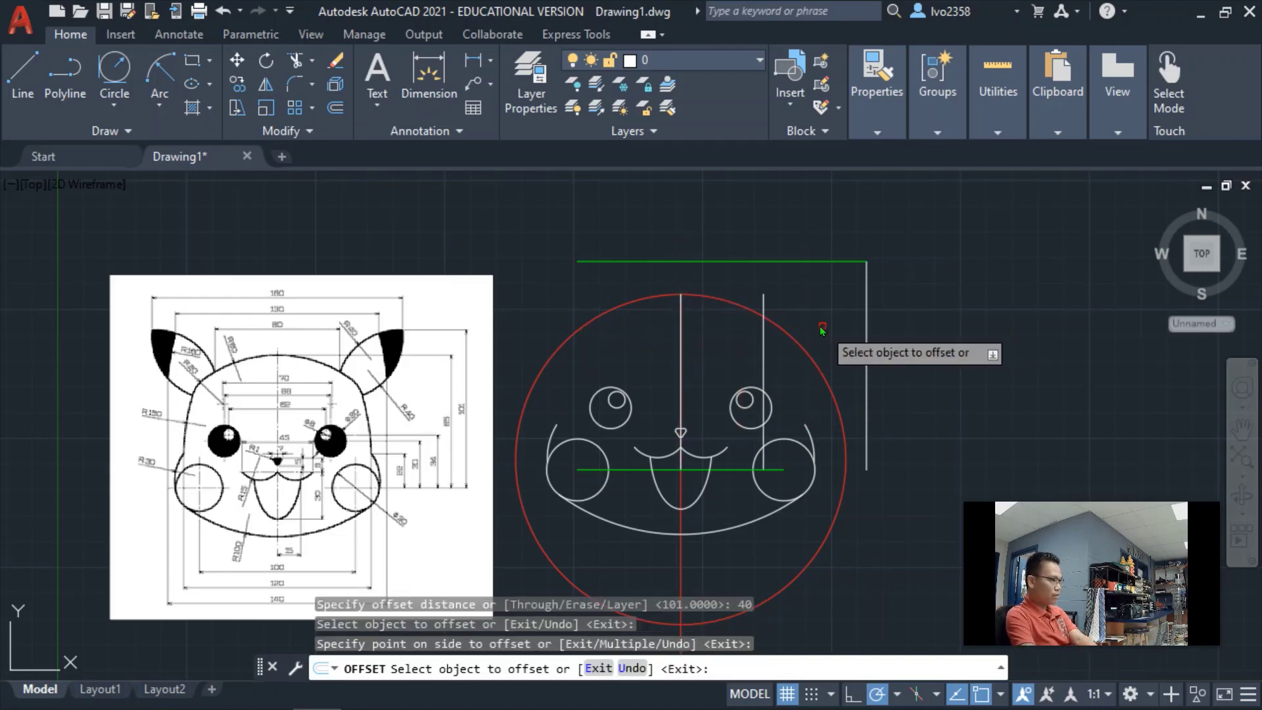
pyautogui.press('Escape')
pyautogui.scroll(-1, 786, 409)
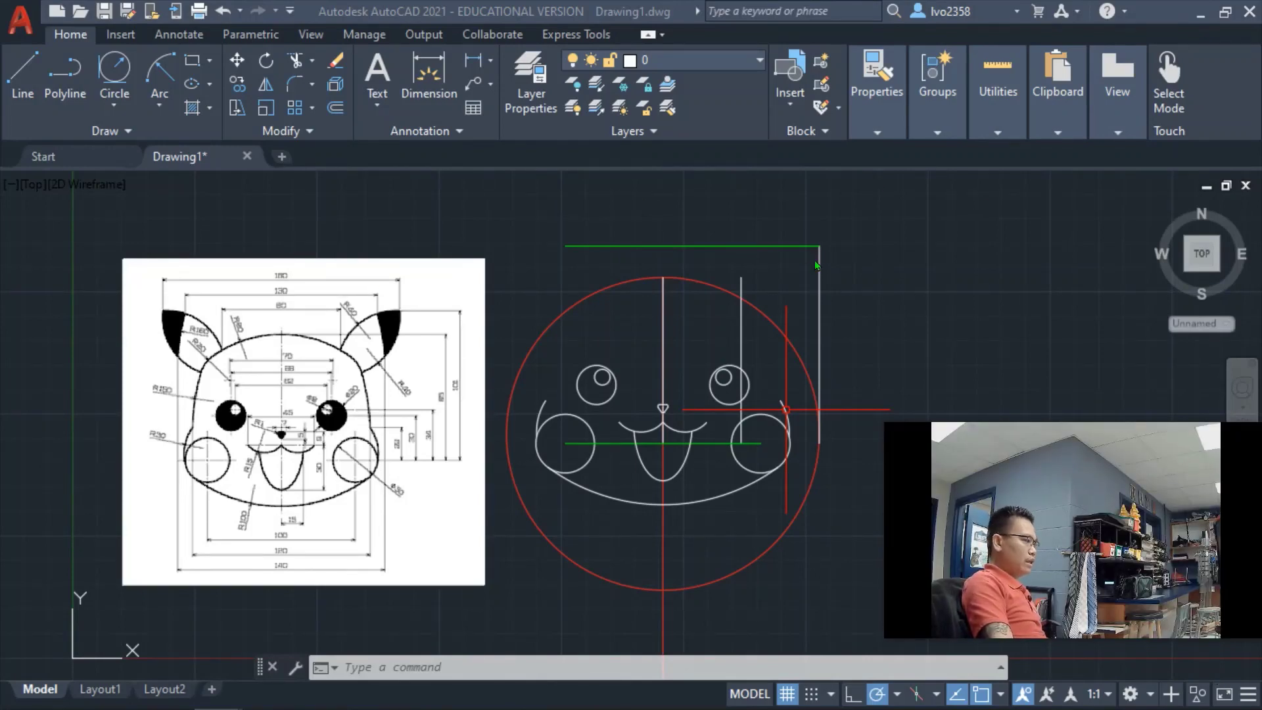
# Draw a start-end-radius arc of radius 40 from the upper right construction corner to where the 40-unit offset line crosses the red circle.
pyautogui.scroll(6, 353, 342)
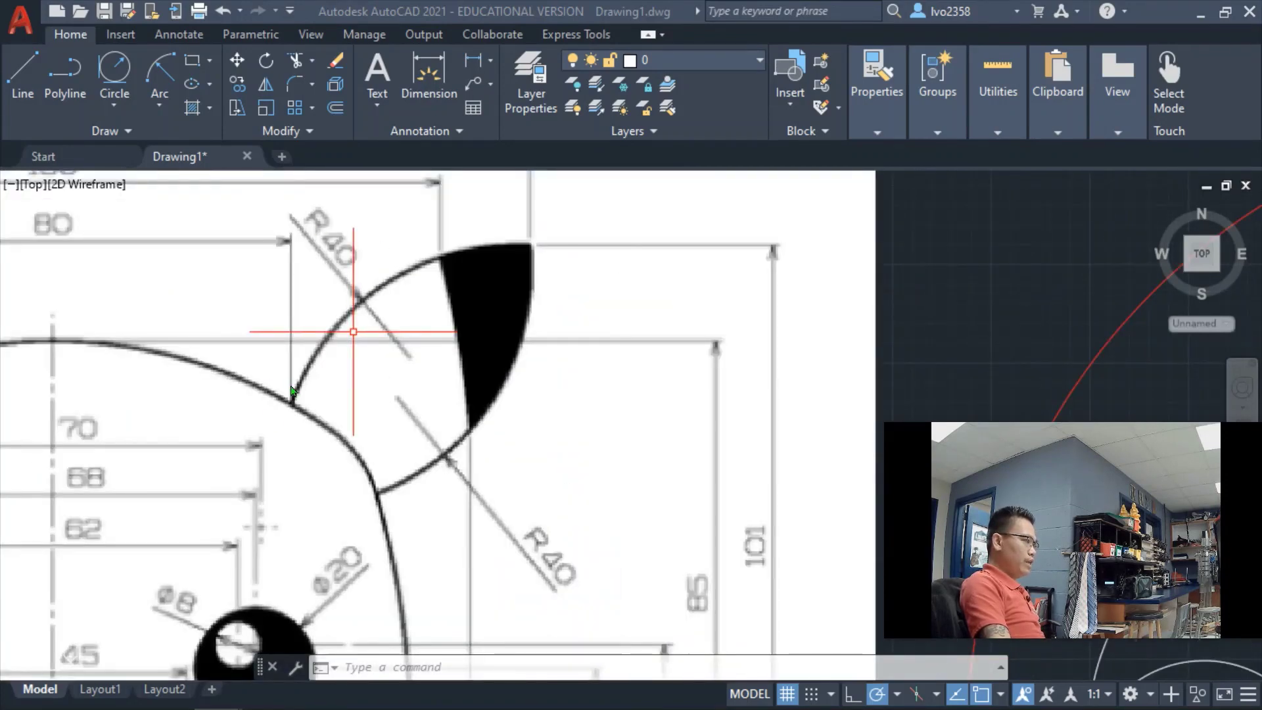
pyautogui.scroll(-2, 335, 267)
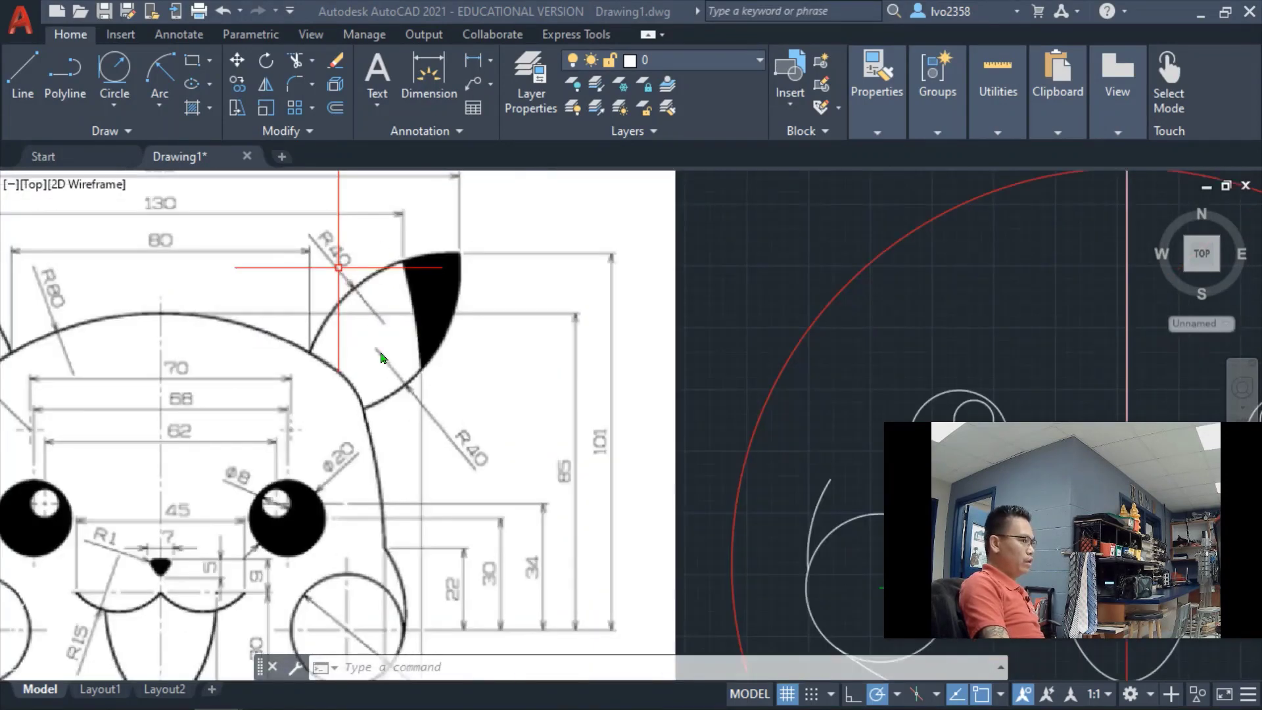
pyautogui.scroll(-4, 405, 398)
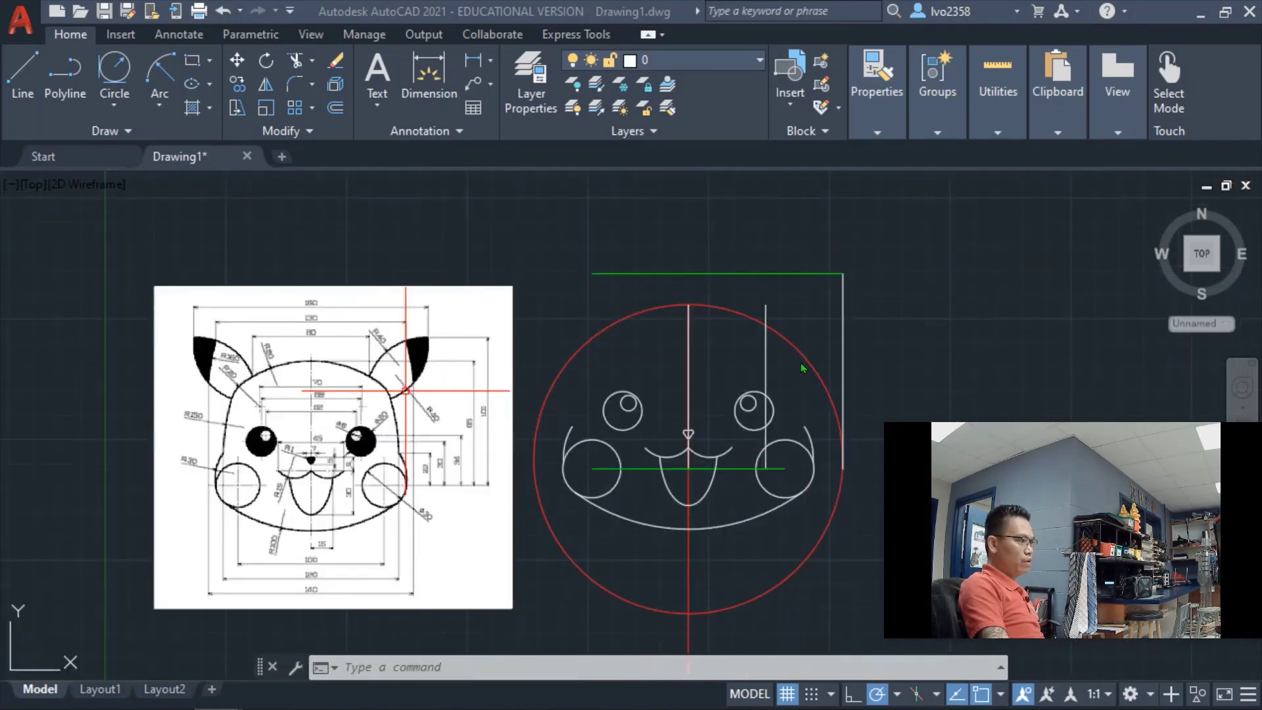
pyautogui.scroll(2, 804, 368)
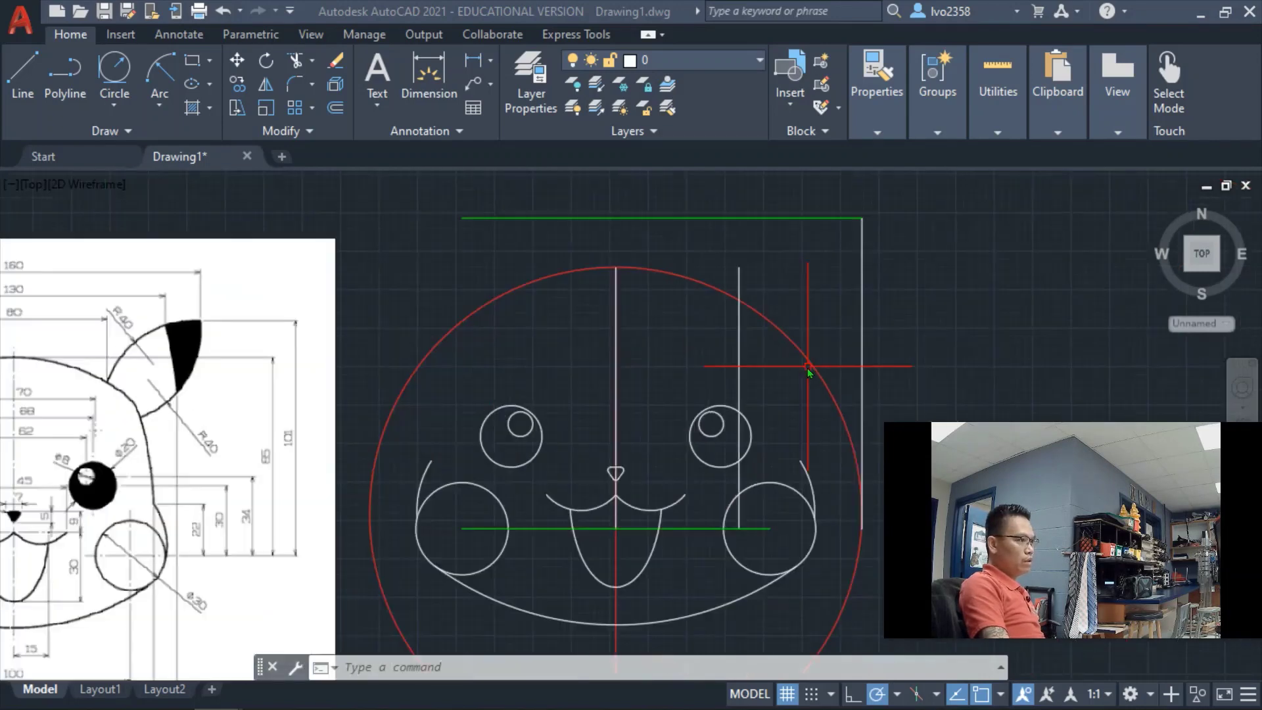
pyautogui.click(157, 108)
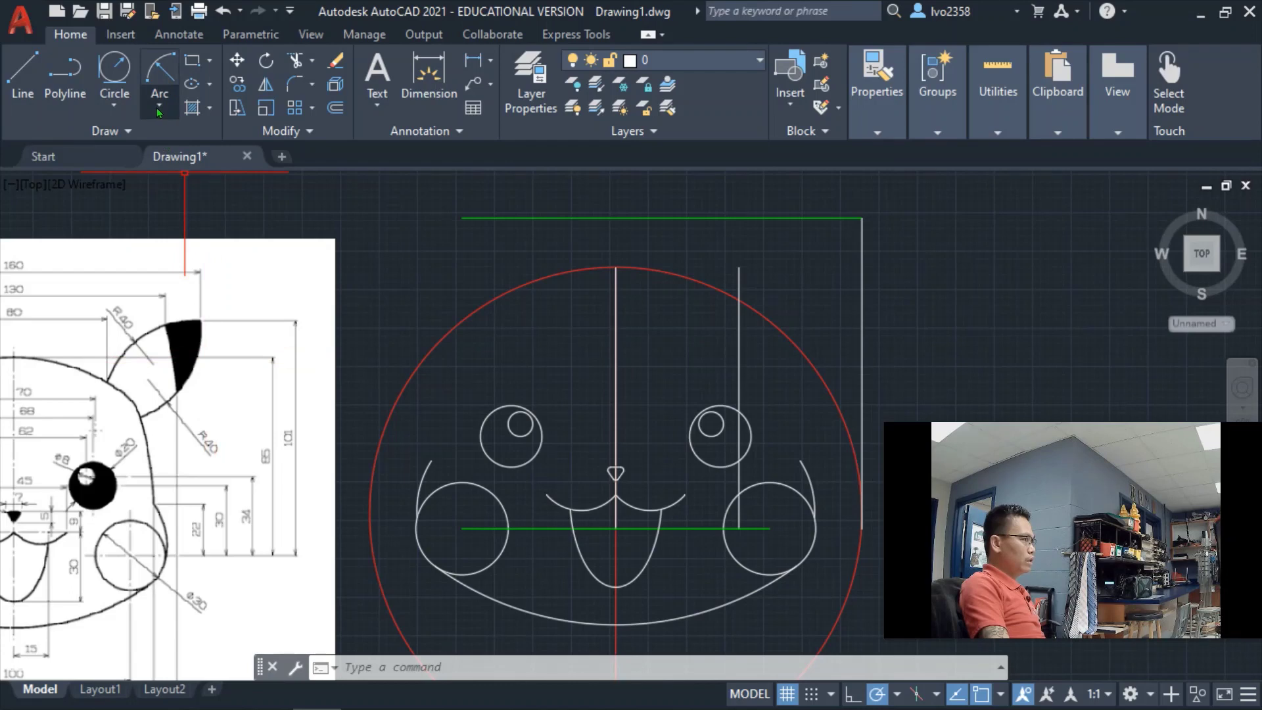
pyautogui.click(157, 108)
pyautogui.click(211, 384)
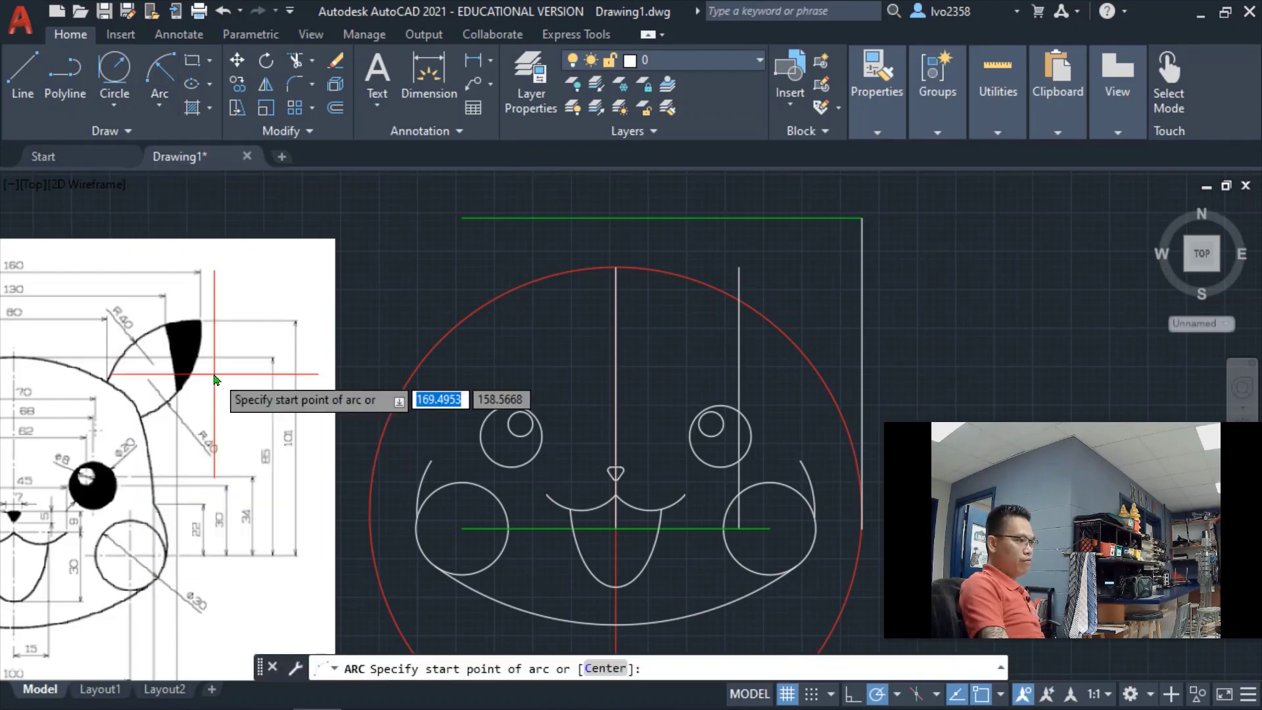
pyautogui.click(861, 219)
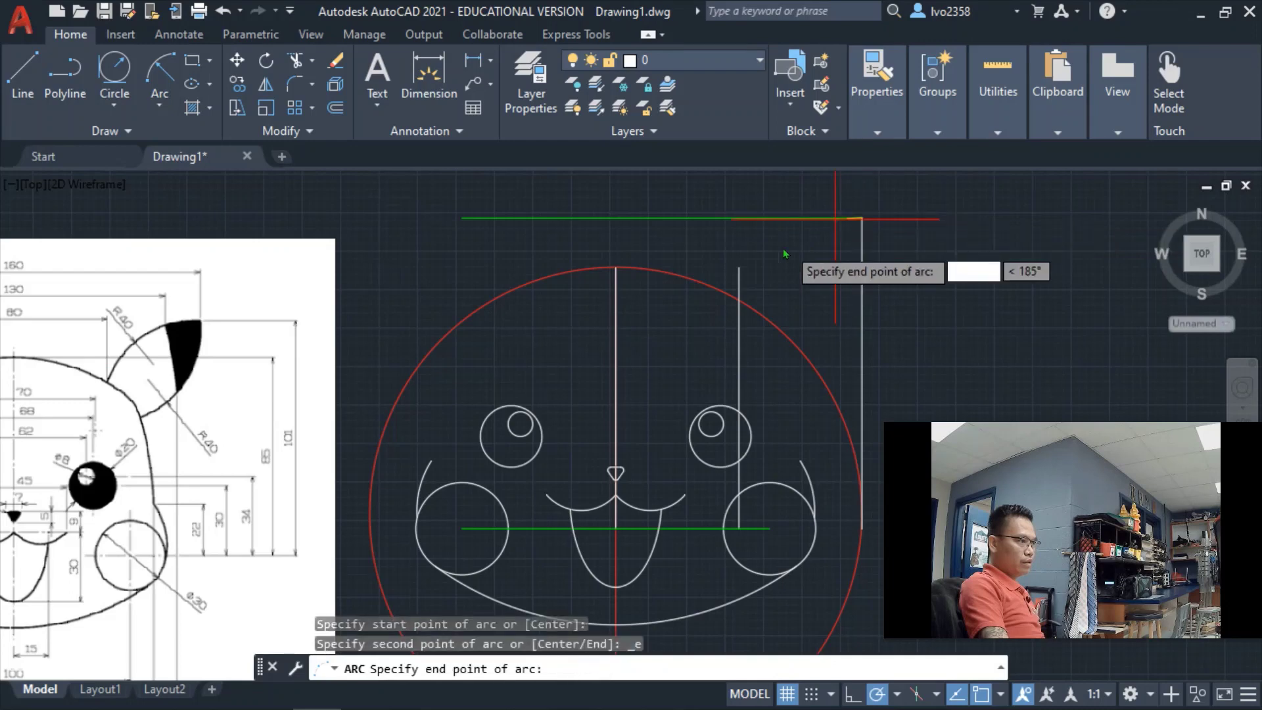
pyautogui.click(739, 298)
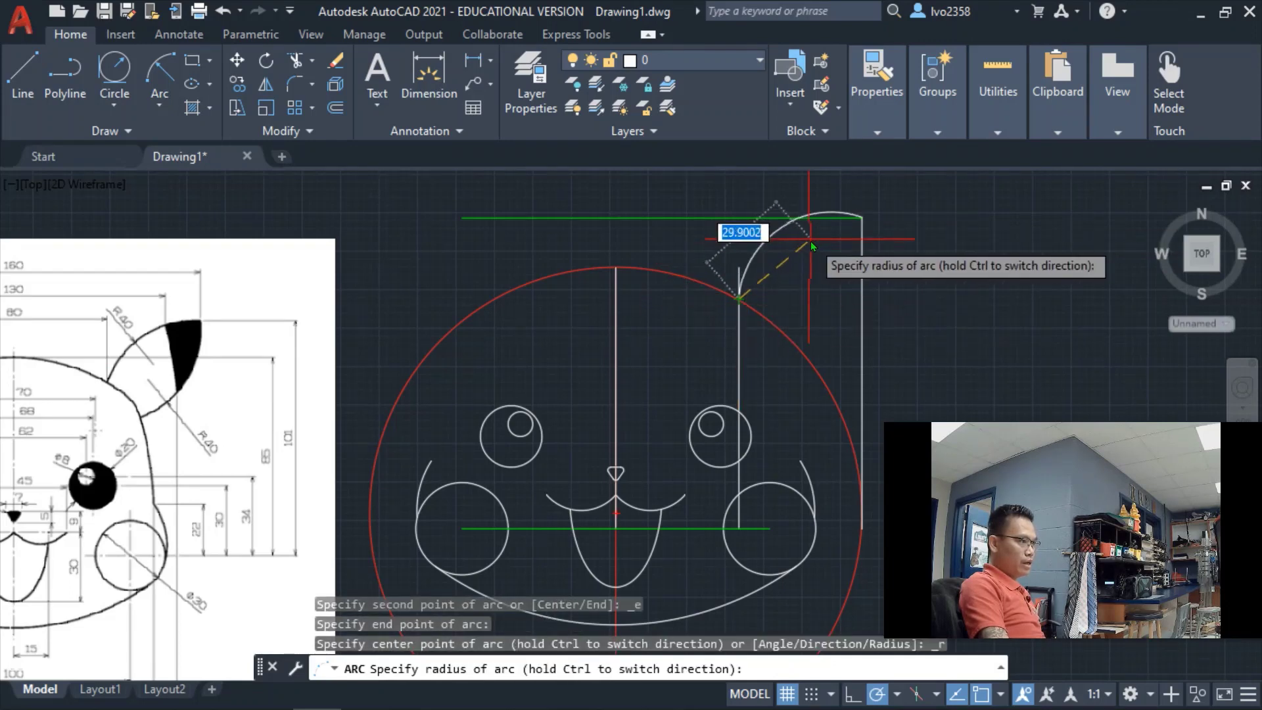
pyautogui.press('BackSpace')
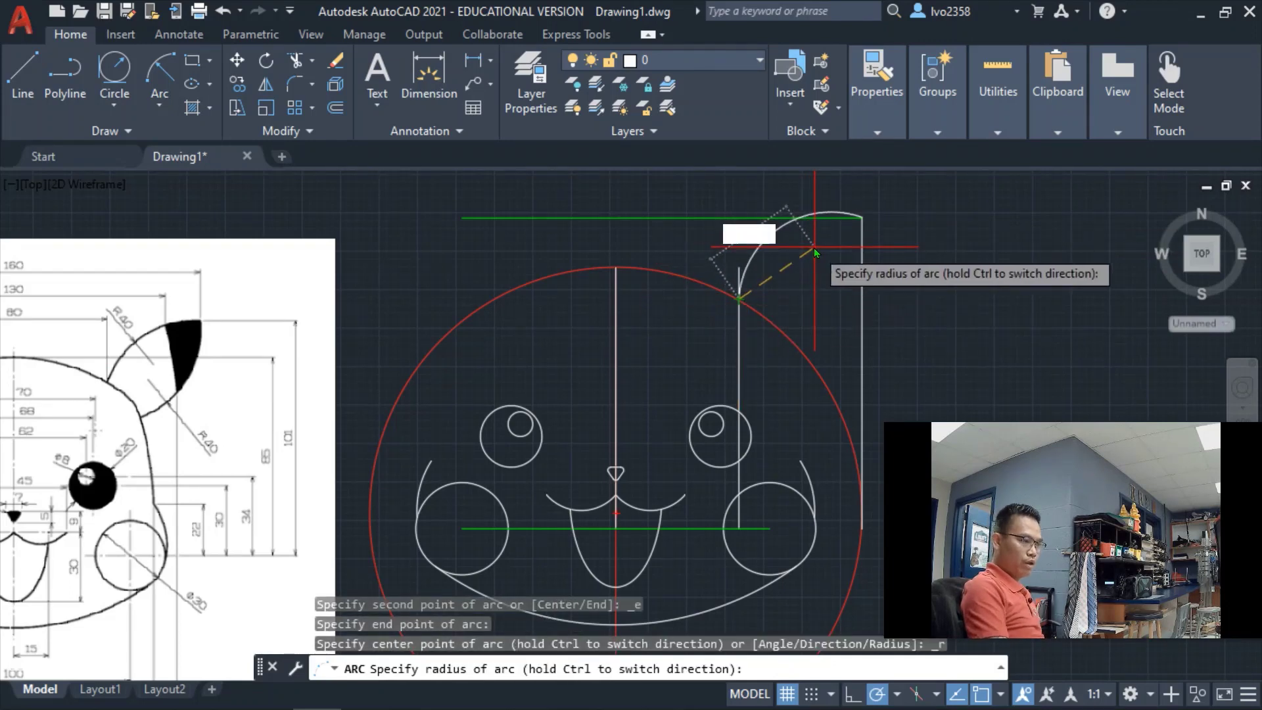
pyautogui.write('40')
pyautogui.press('Return')
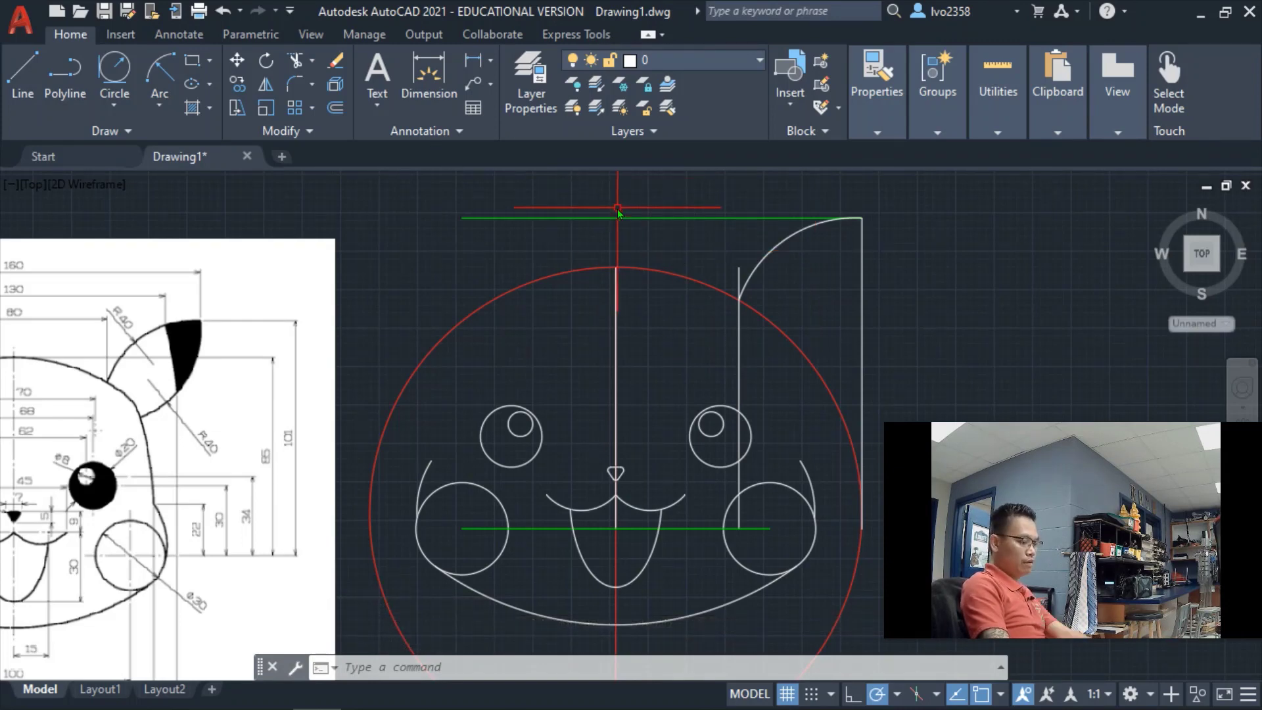
pyautogui.write('a')
pyautogui.press('space')
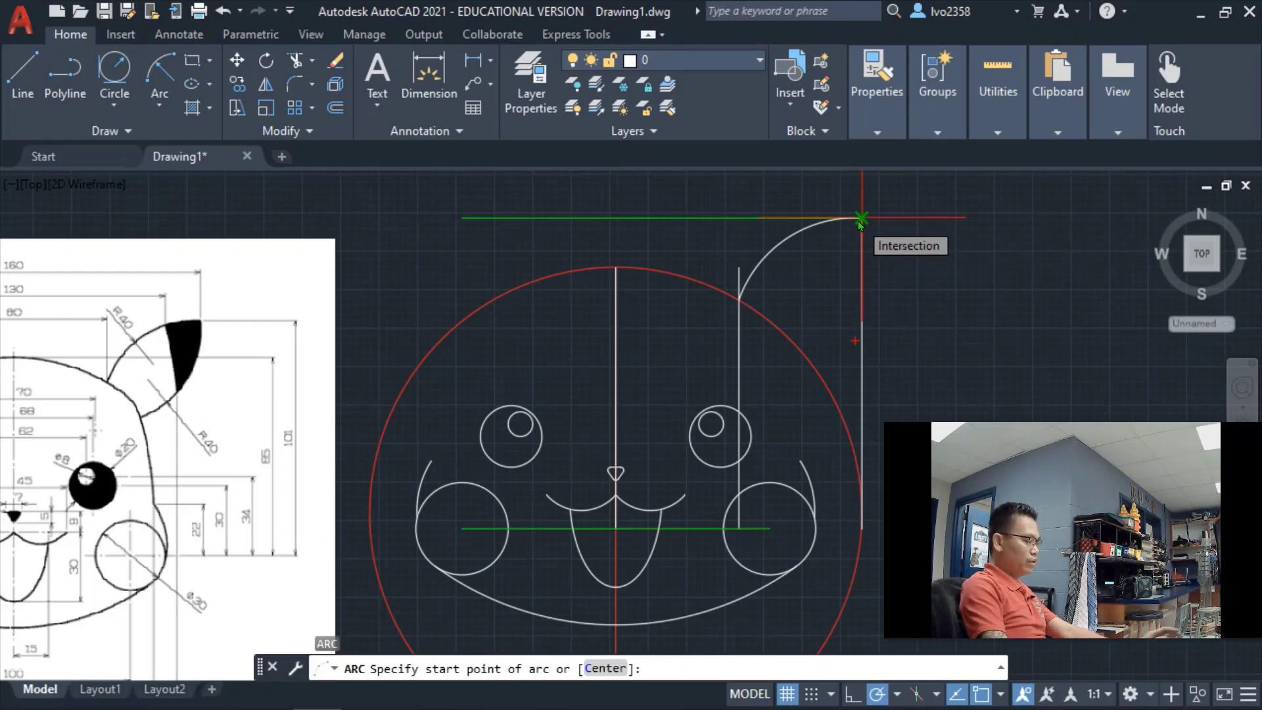
pyautogui.press('Escape')
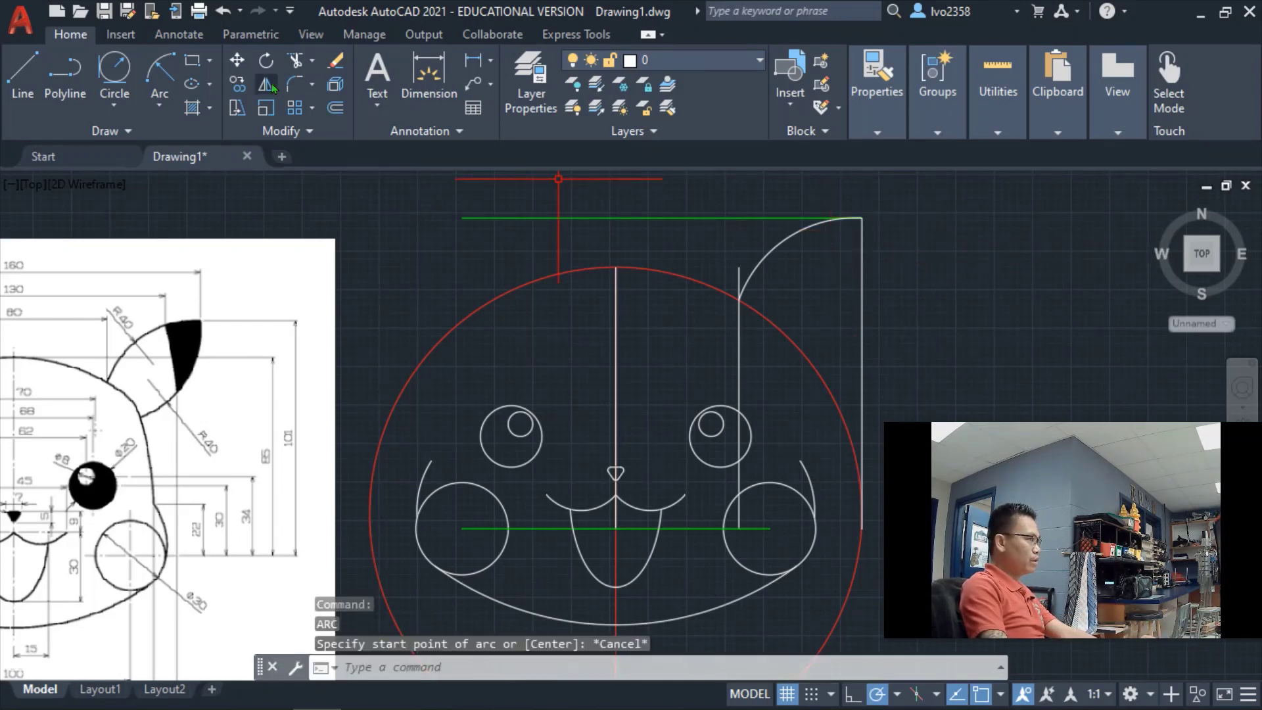
# Mirror the upper ear arc about a line from the ear tip to the red circle's centre, keeping the original arc.
pyautogui.click(267, 85)
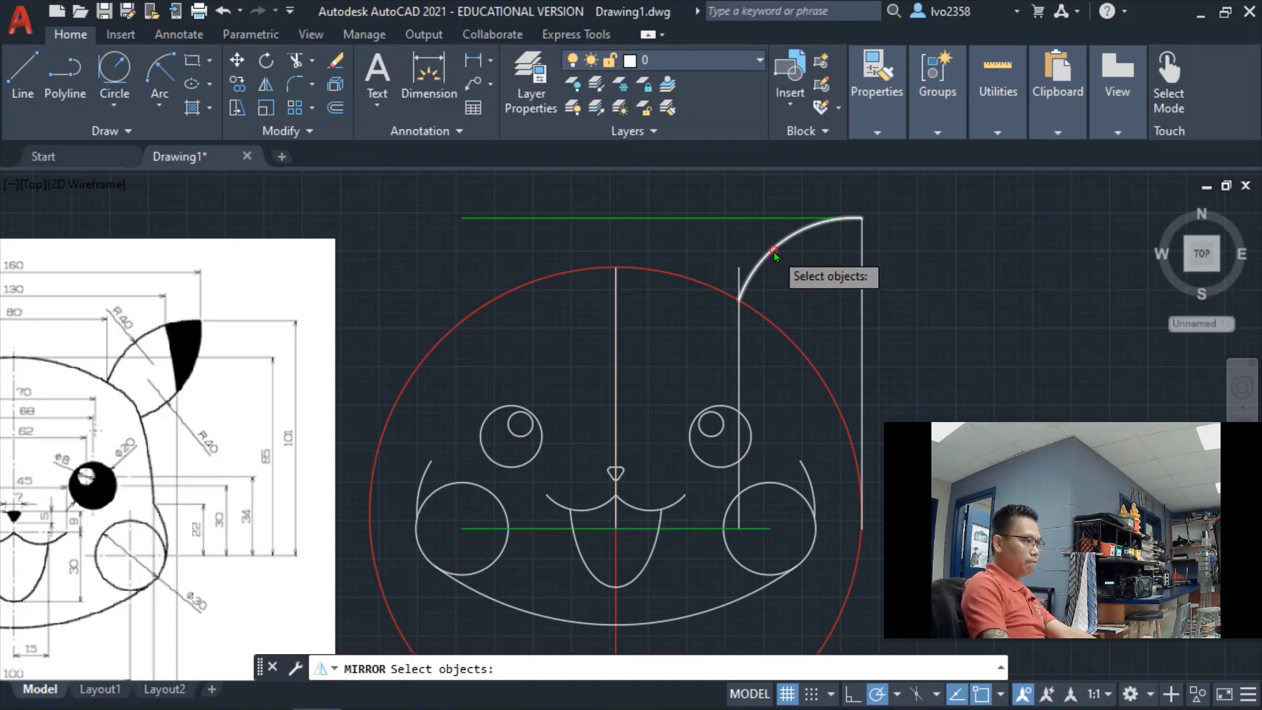
pyautogui.click(774, 251)
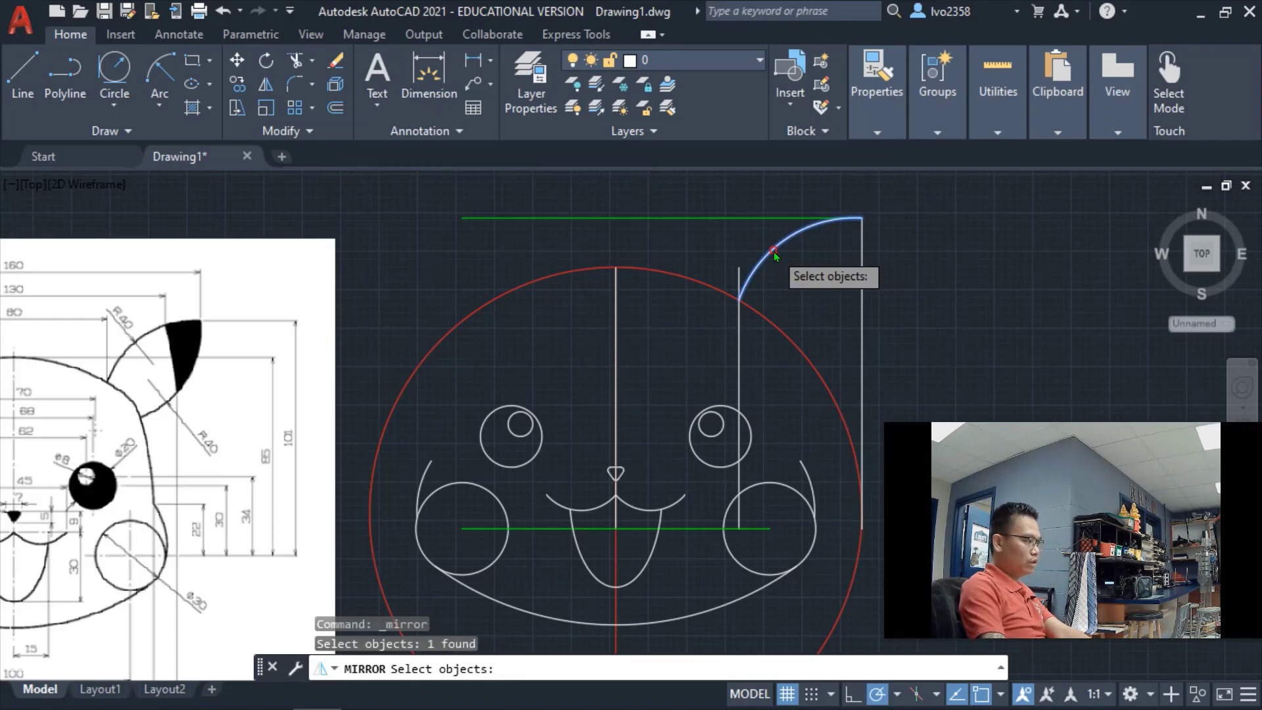
pyautogui.press('Return')
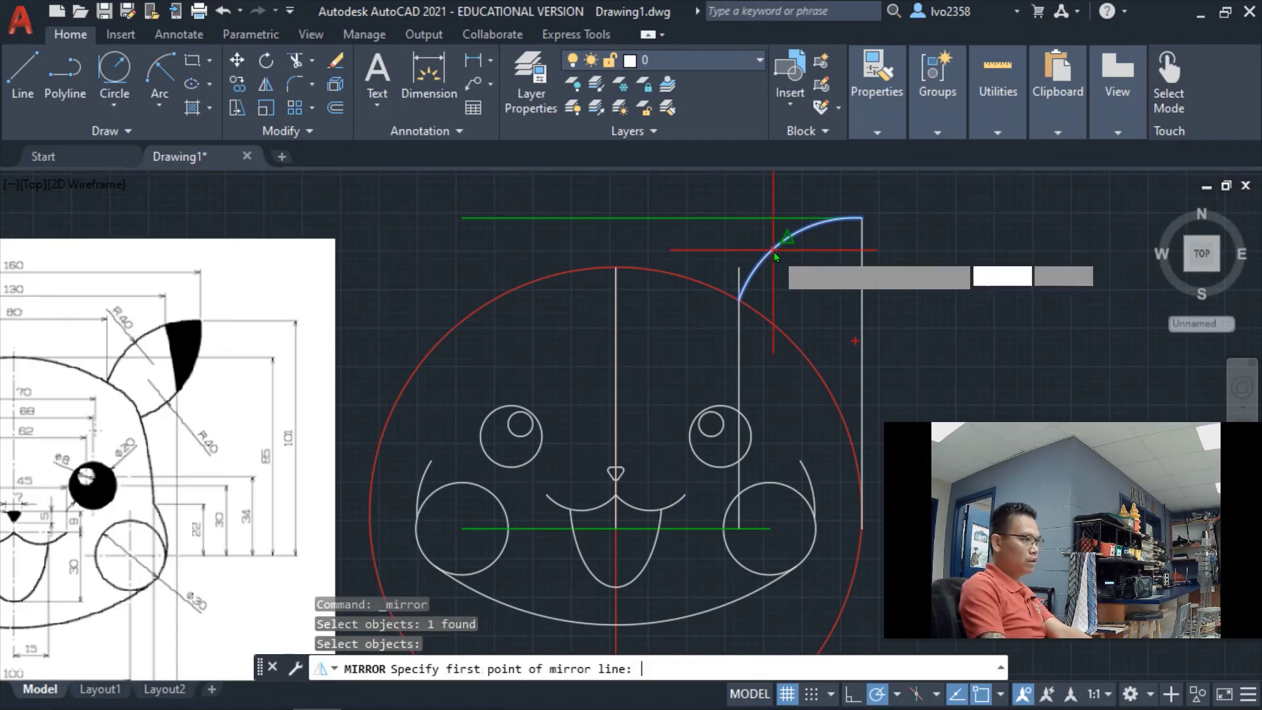
pyautogui.click(862, 218)
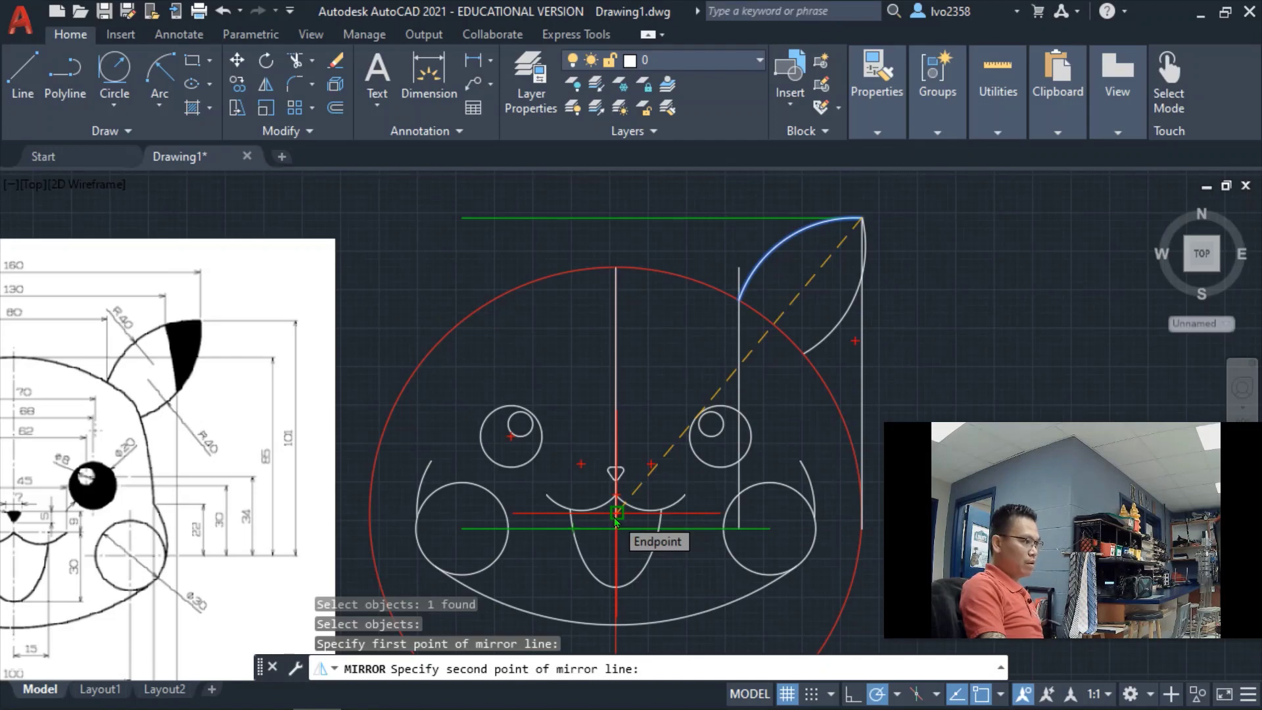
pyautogui.click(616, 513)
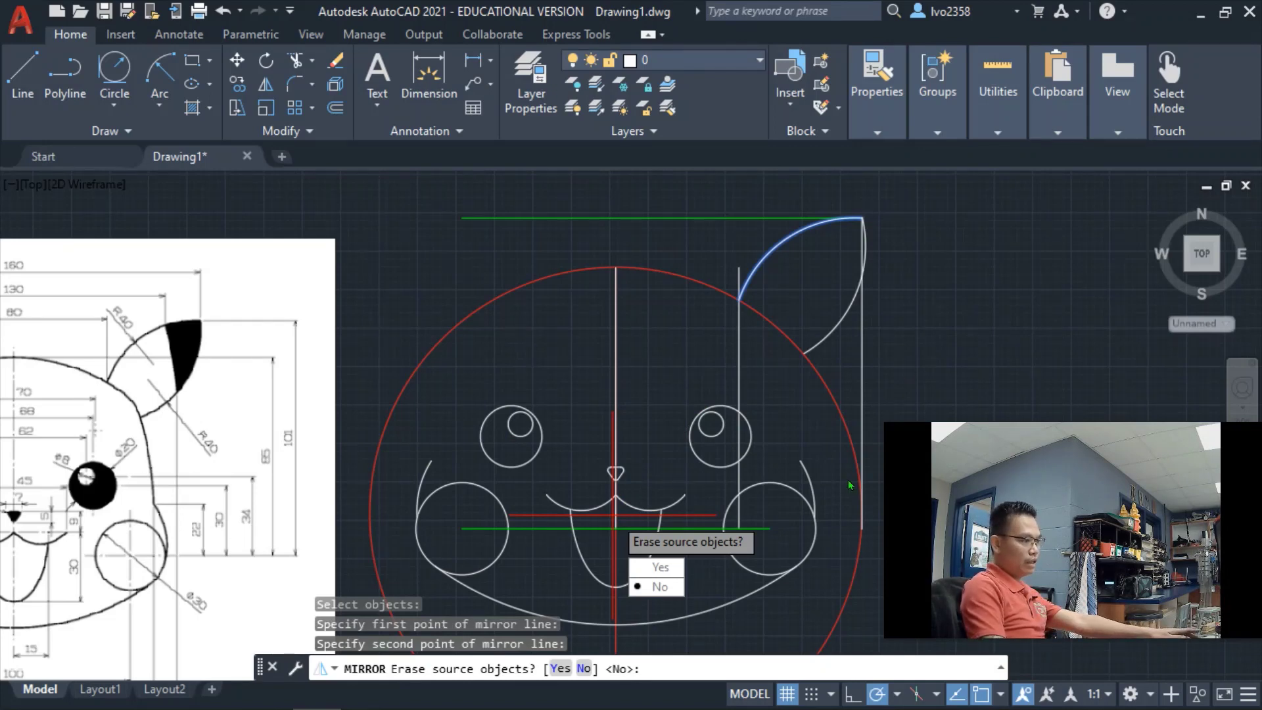
pyautogui.click(662, 590)
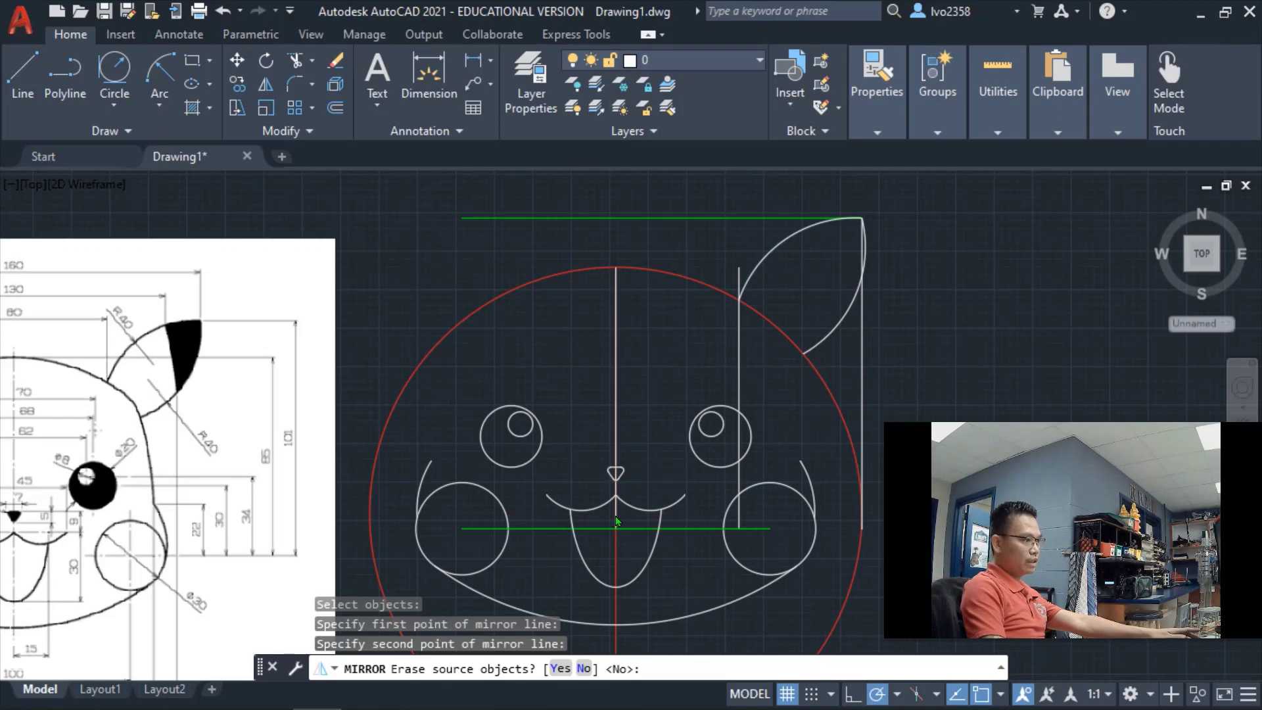
# Delete the outer right vertical line and the upper green horizontal construction line.
pyautogui.click(862, 329)
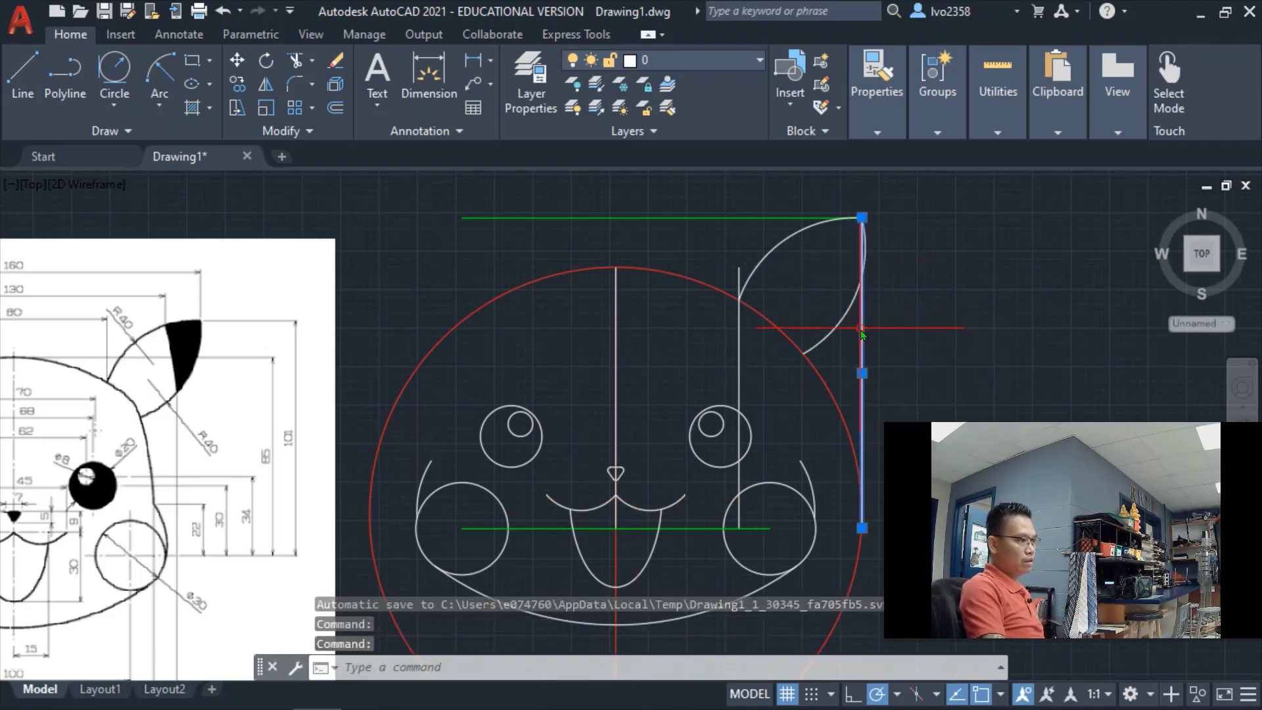
pyautogui.press('Delete')
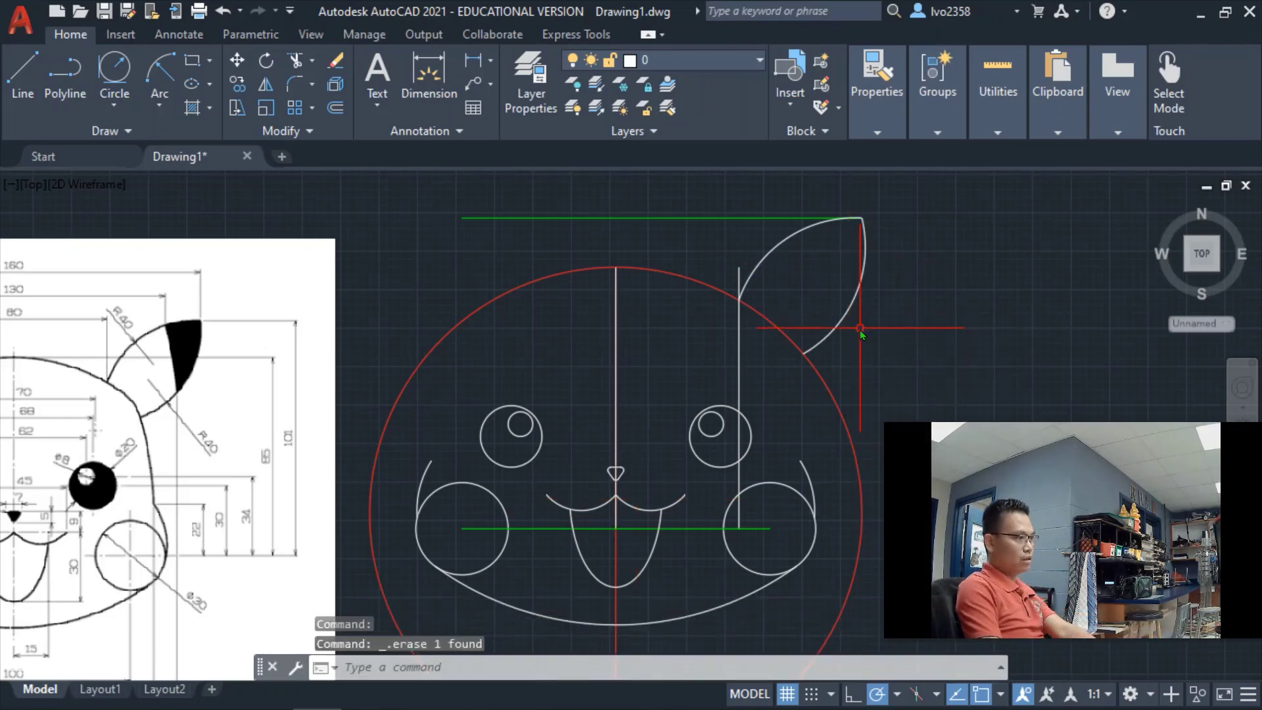
pyautogui.click(665, 219)
pyautogui.press('Delete')
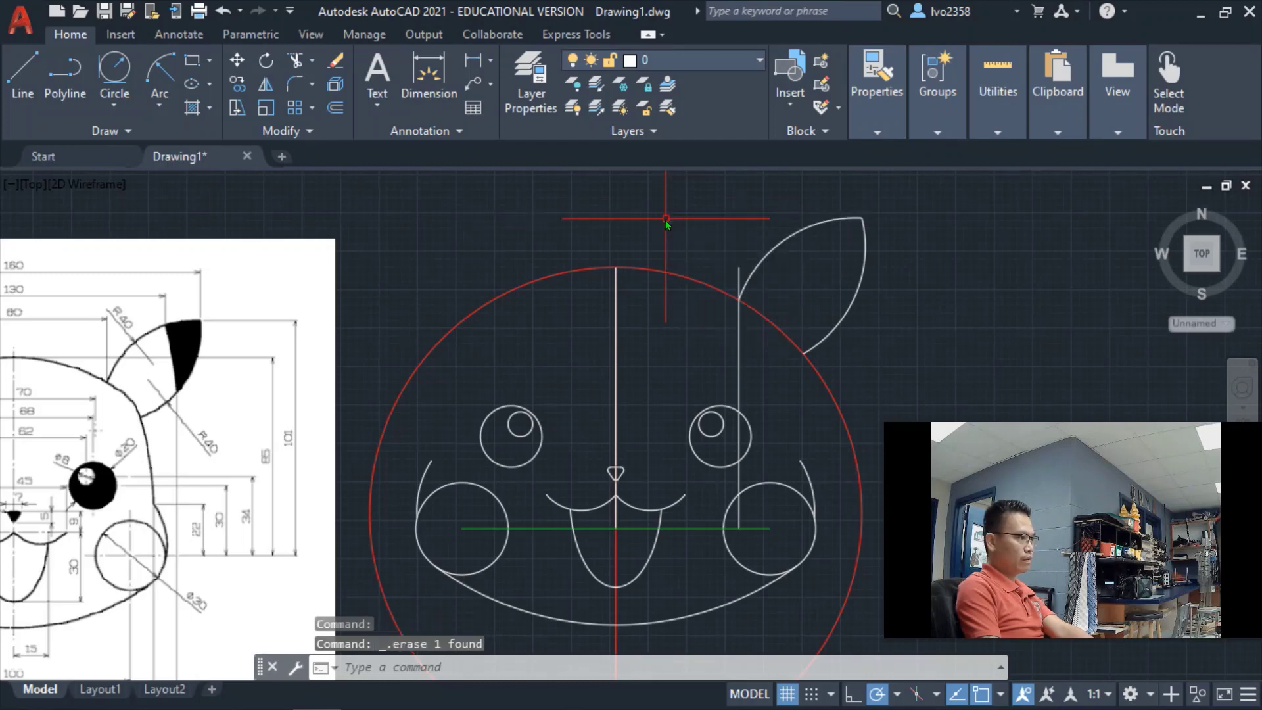
# Examine the reference image for the dimensions that locate the black tip of the right ear.
pyautogui.scroll(-2, 701, 341)
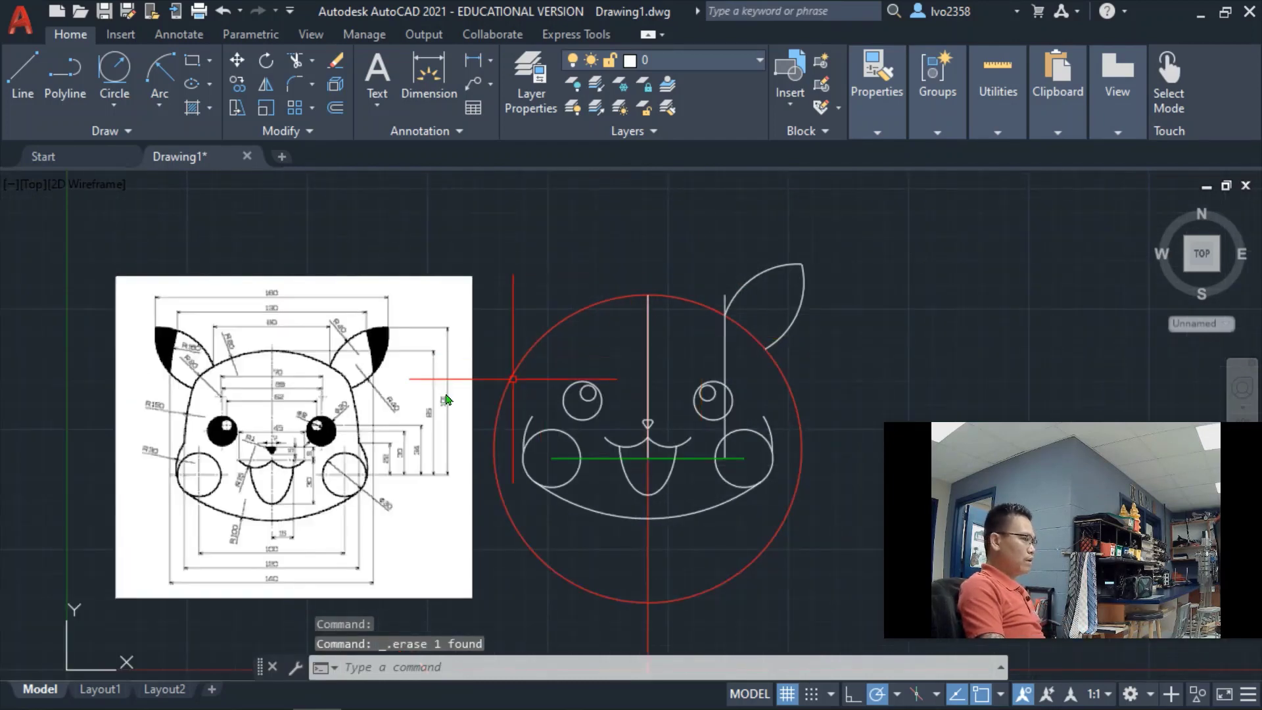
pyautogui.scroll(2, 378, 349)
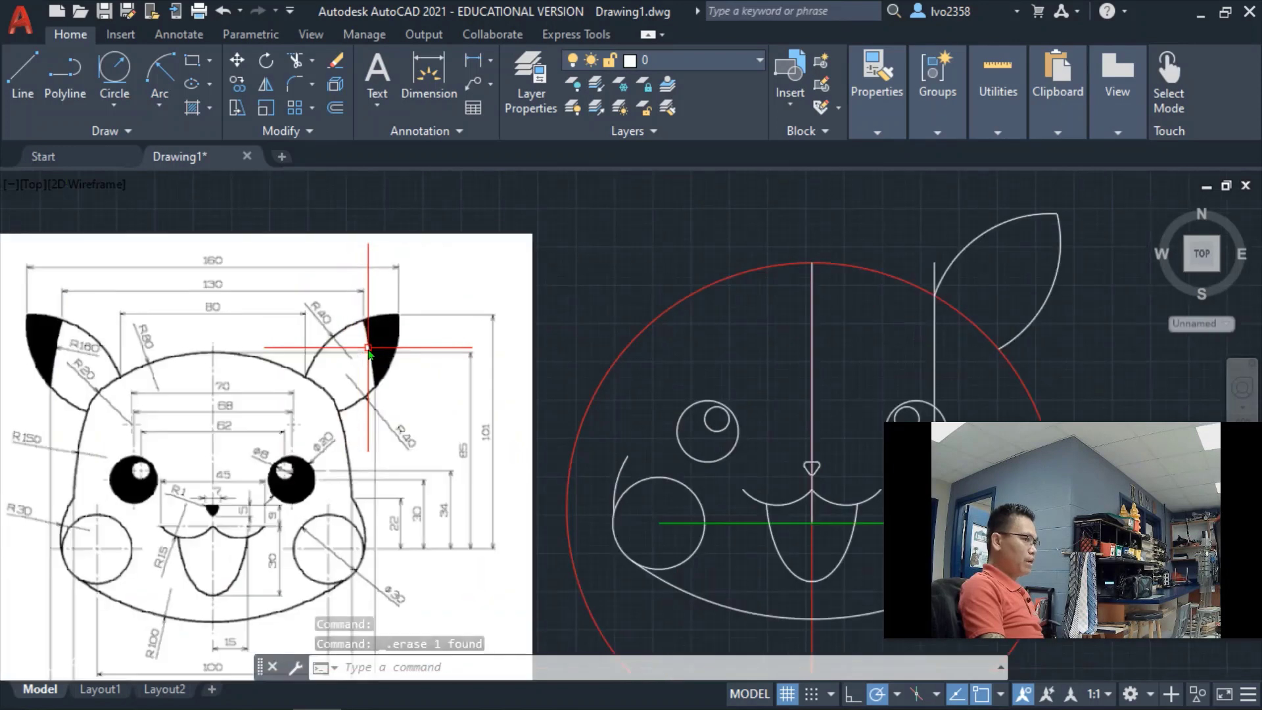
pyautogui.scroll(1, 383, 352)
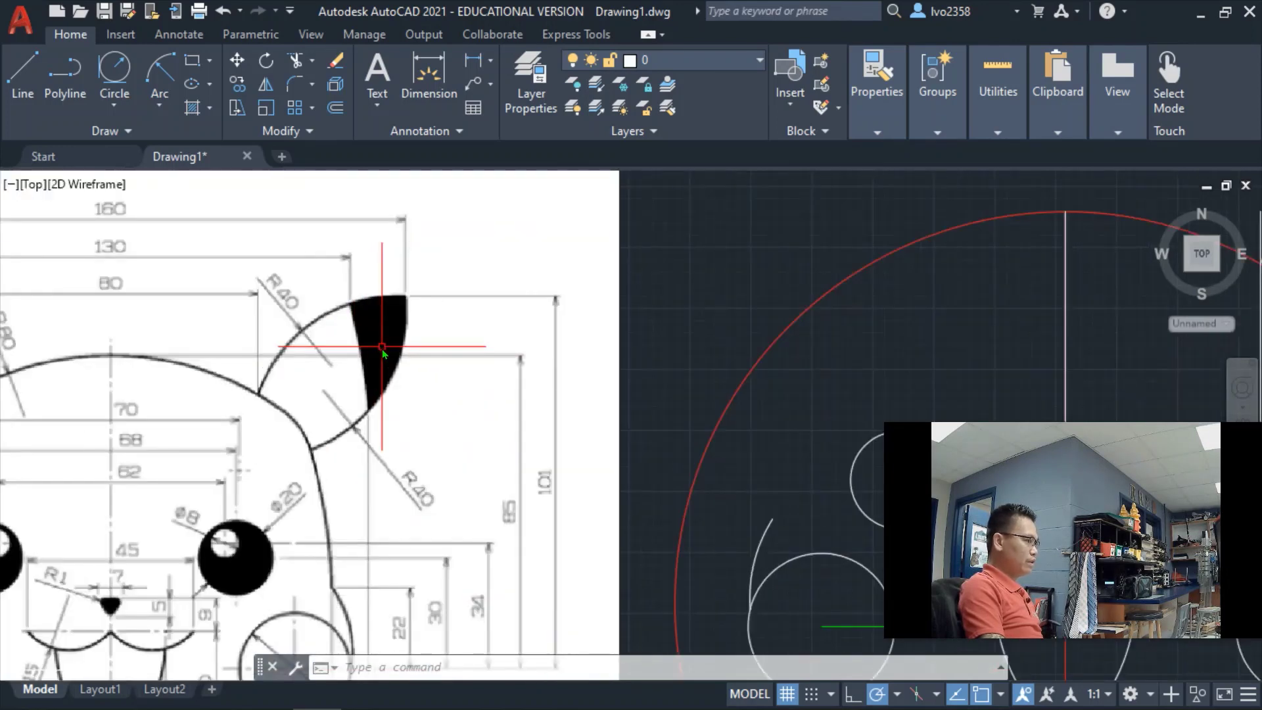
pyautogui.scroll(-3, 391, 329)
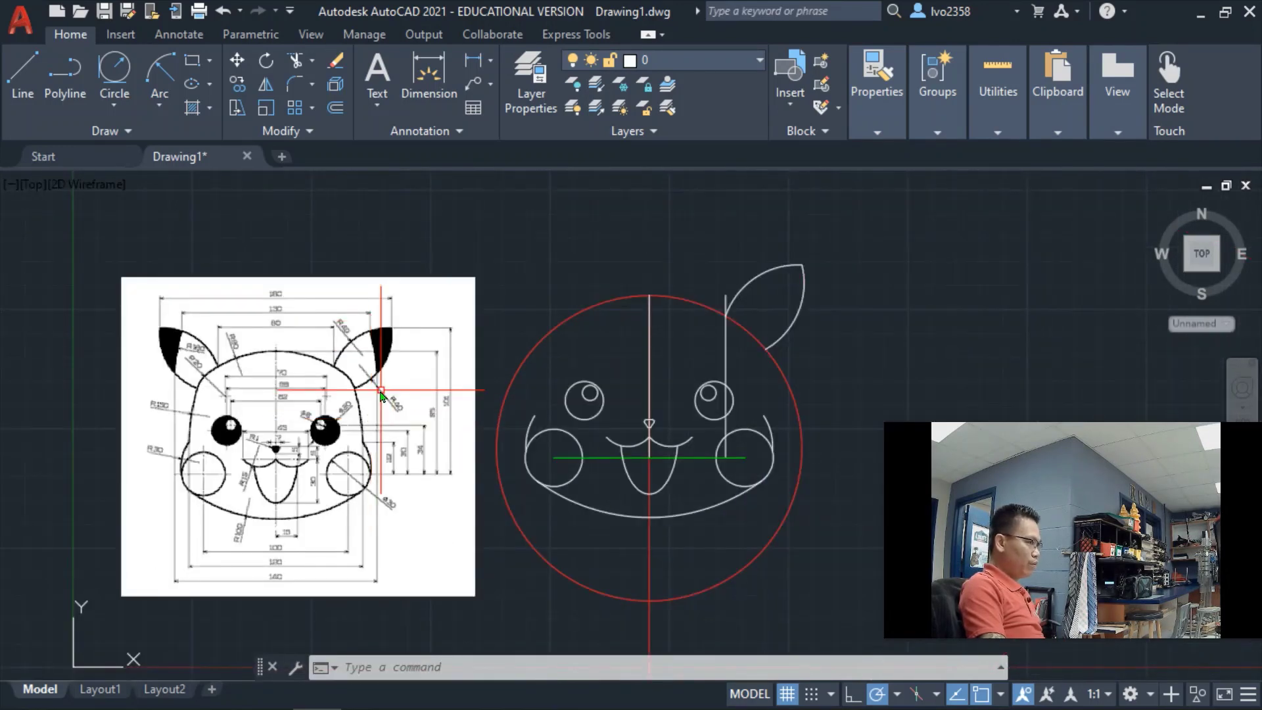
pyautogui.moveTo(377, 386); pyautogui.dragTo(458, 307, button='middle')
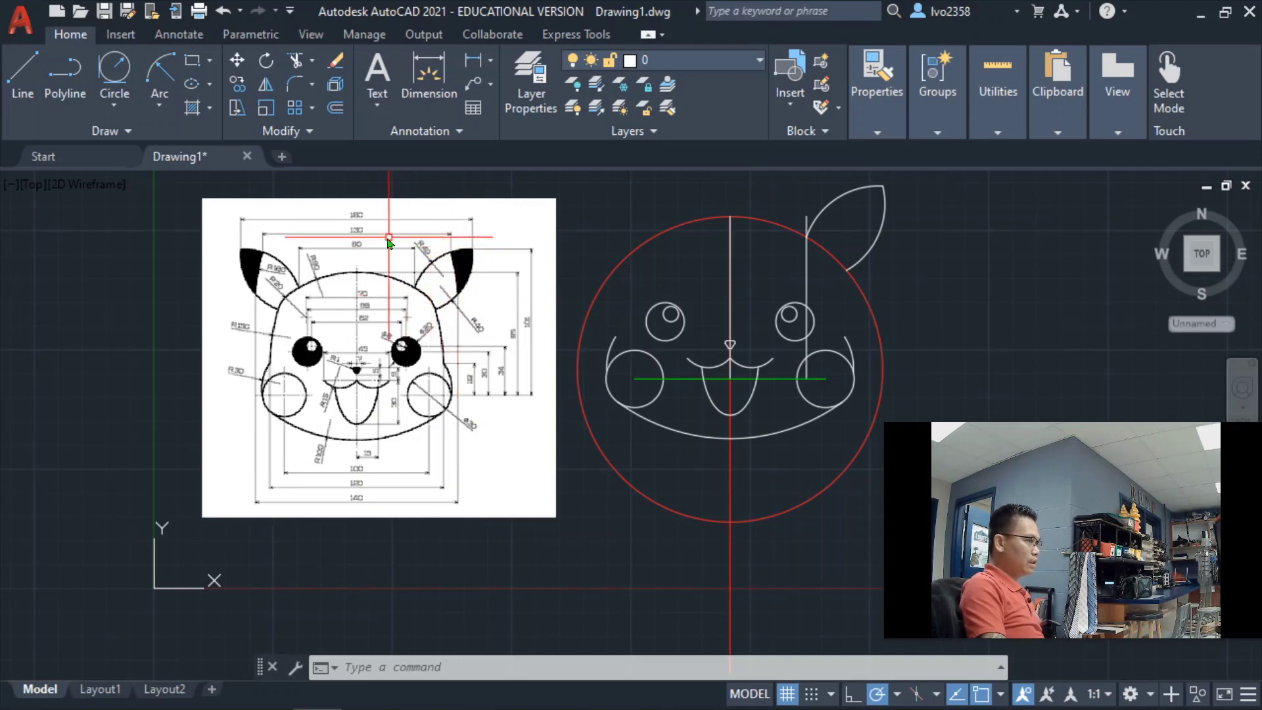
pyautogui.scroll(4, 350, 234)
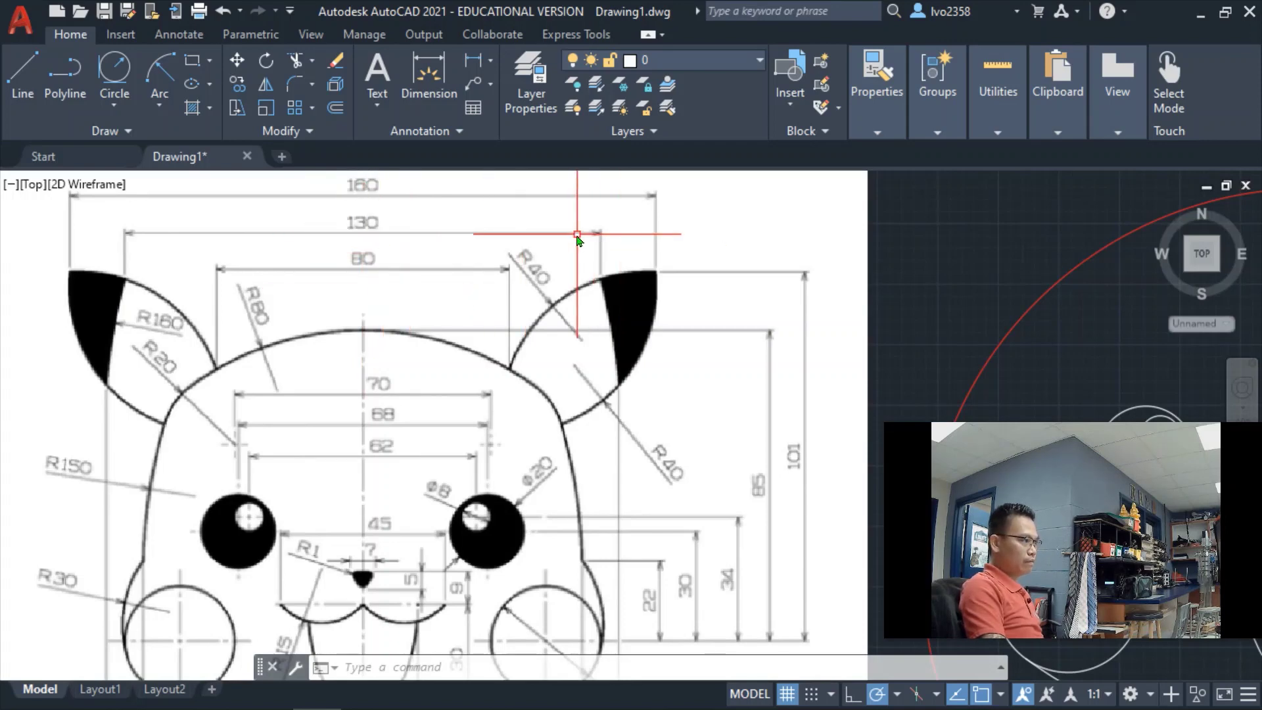
pyautogui.scroll(-2, 577, 234)
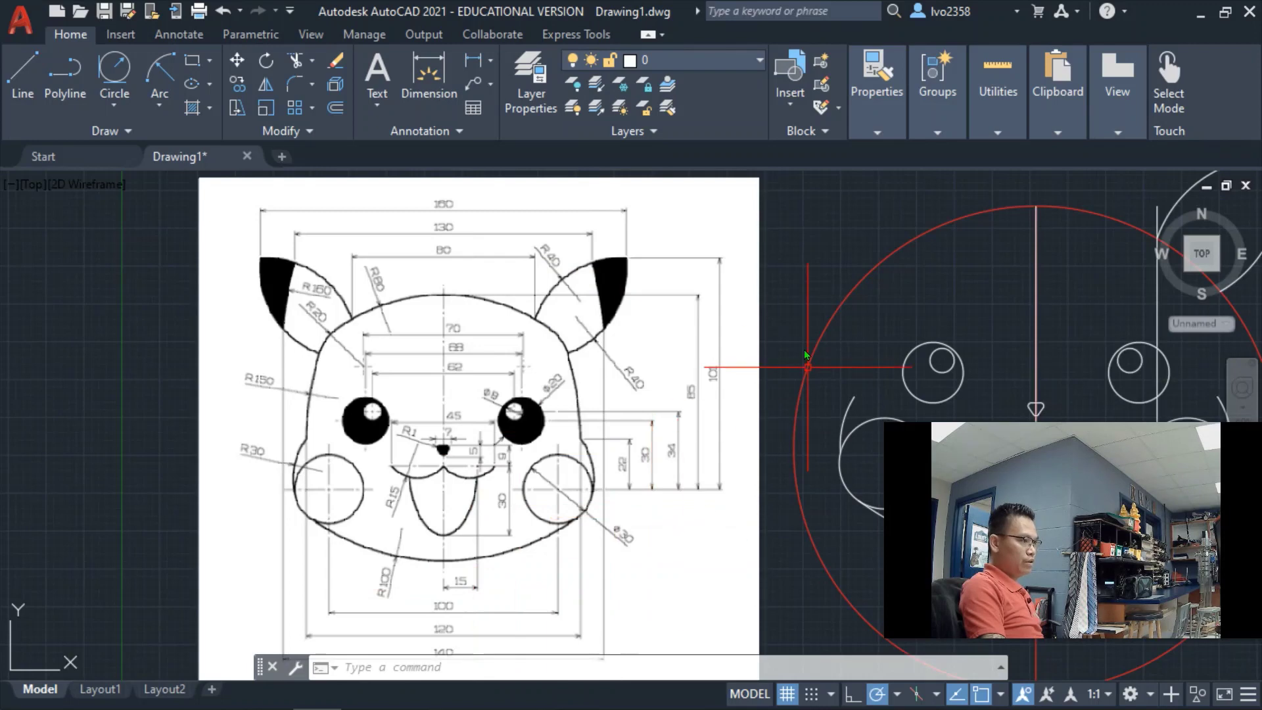
pyautogui.moveTo(802, 329)
pyautogui.mouseDown(button='middle')
pyautogui.moveTo(592, 330)
pyautogui.moveTo(436, 287)
pyautogui.moveTo(392, 350)
pyautogui.mouseUp(button='middle')
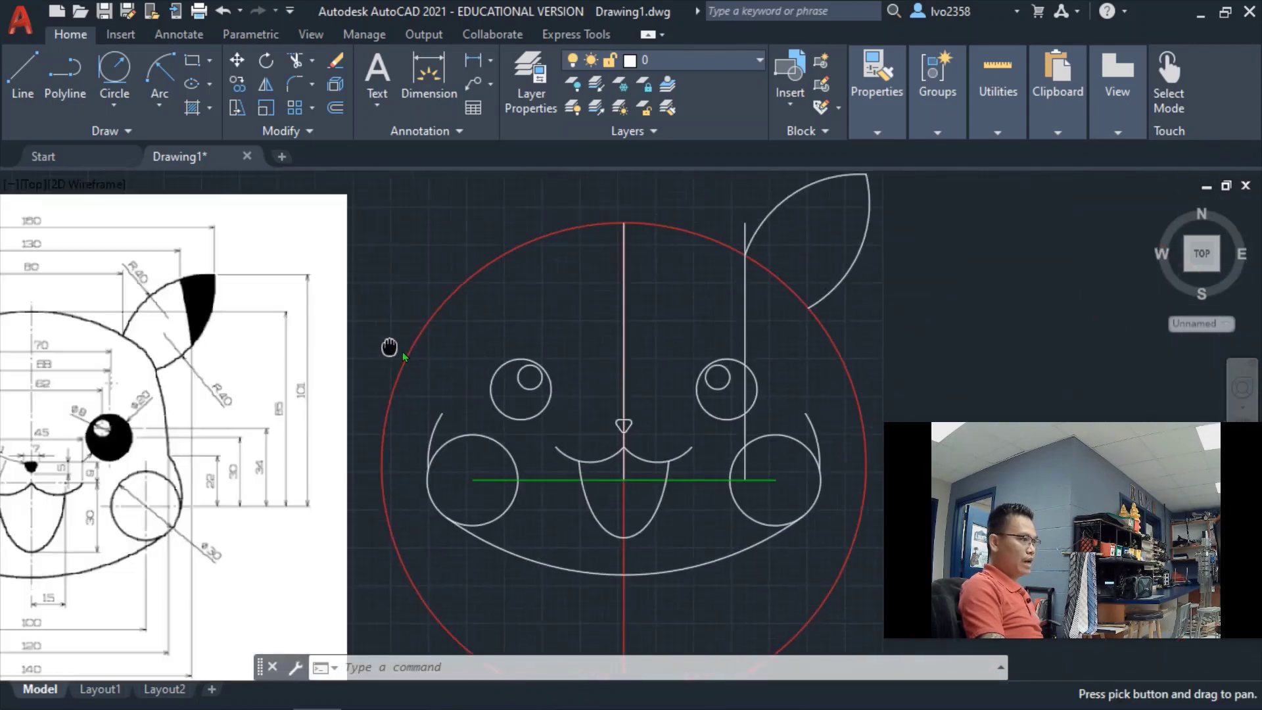
pyautogui.scroll(-2, 559, 371)
# Offset the white vertical centre line 65 units to the right, through the right ear.
pyautogui.click(595, 343)
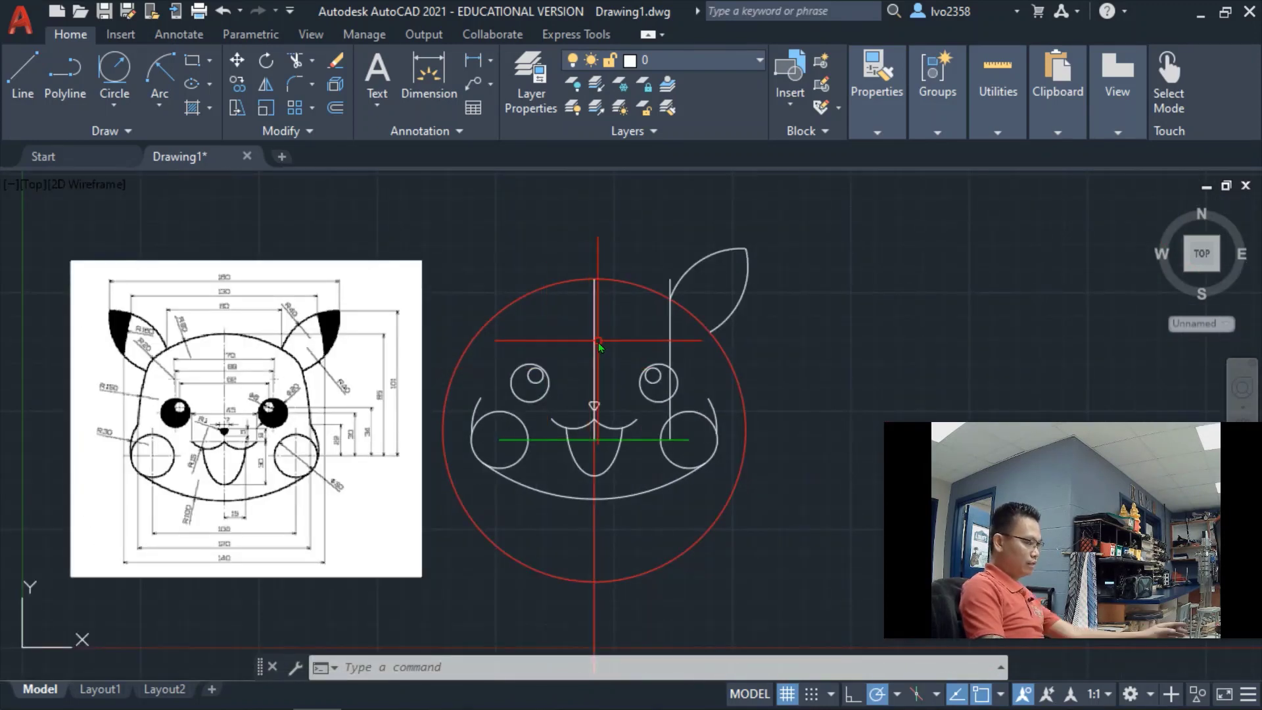
pyautogui.press('Delete')
pyautogui.press('Escape')
pyautogui.click(337, 109)
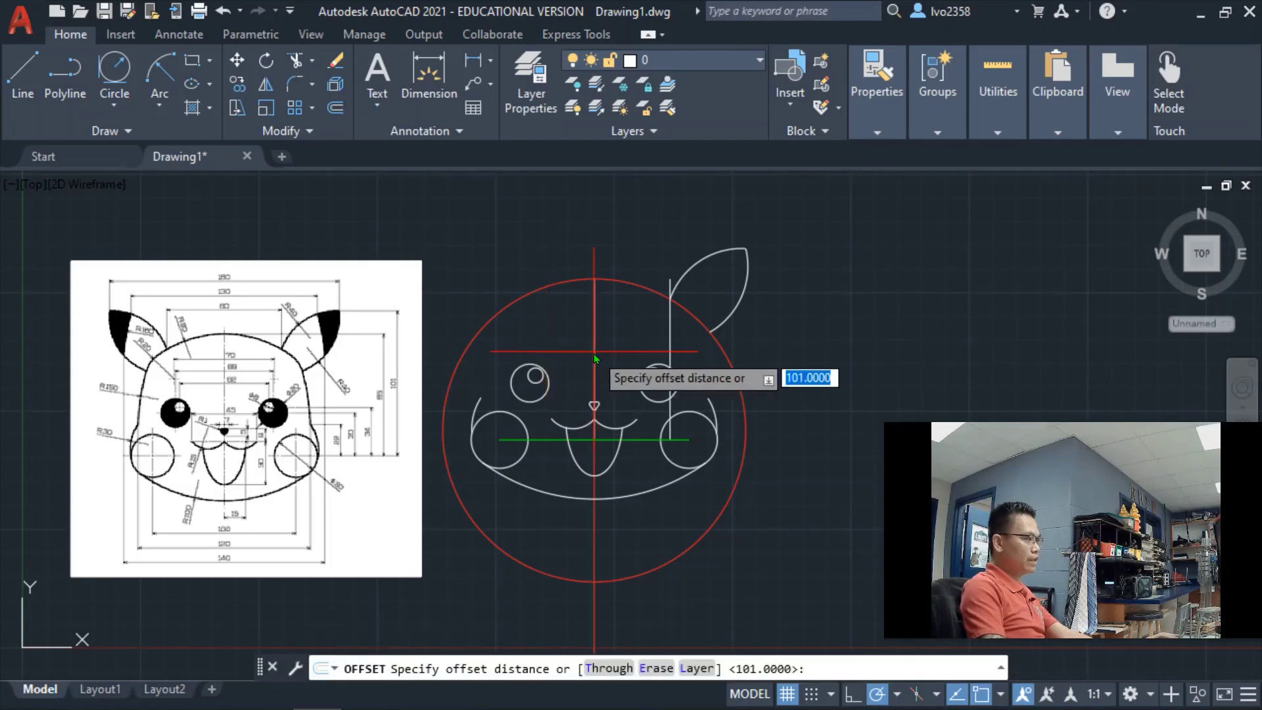
pyautogui.write('65')
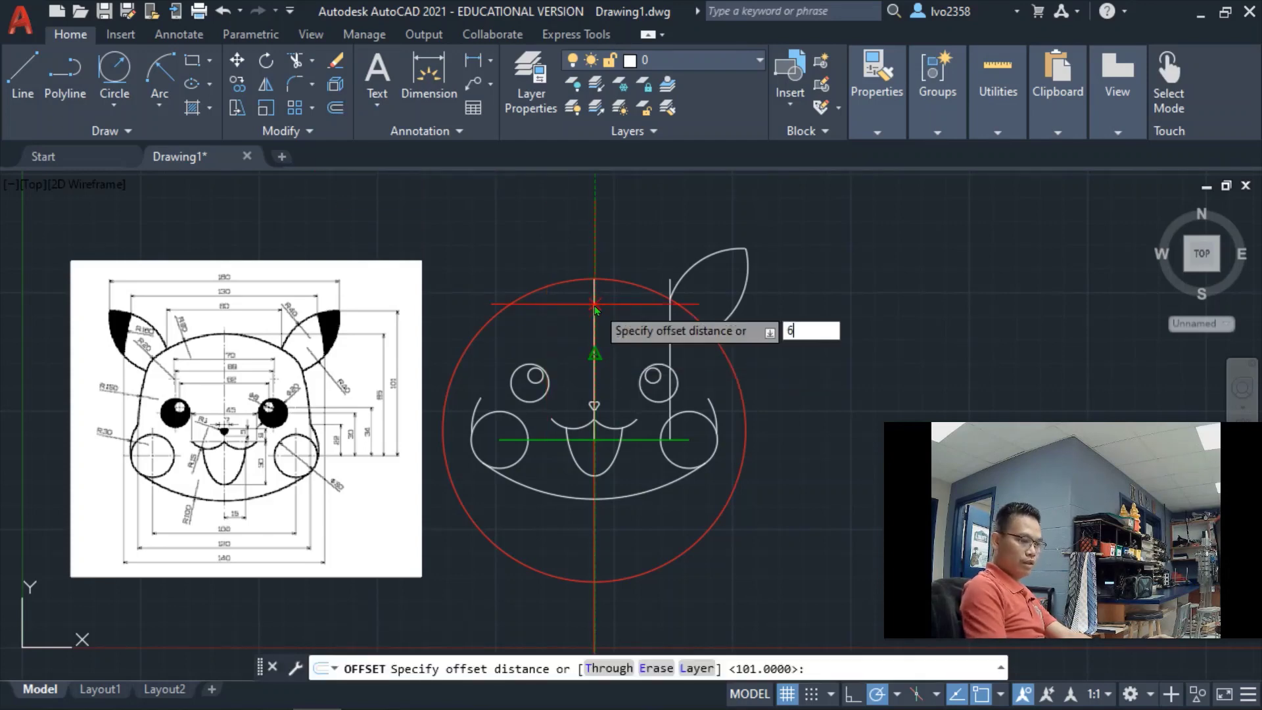
pyautogui.press('Return')
pyautogui.click(595, 307)
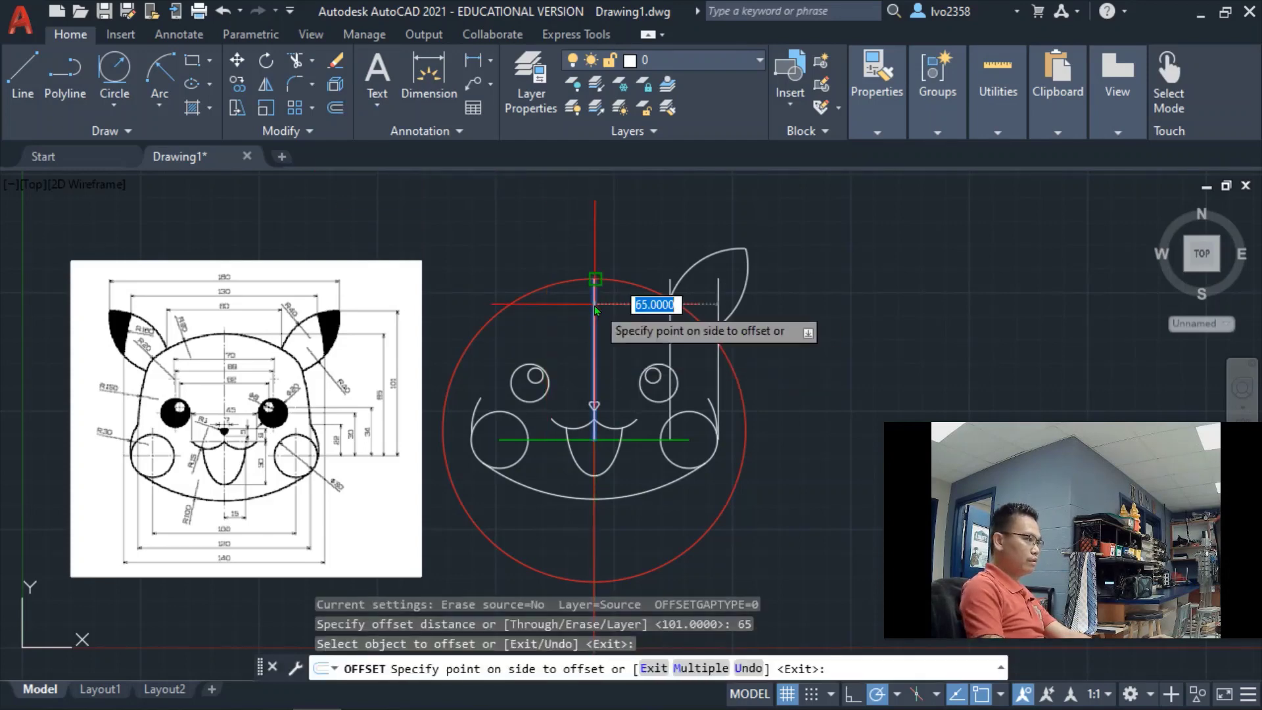
pyautogui.click(677, 308)
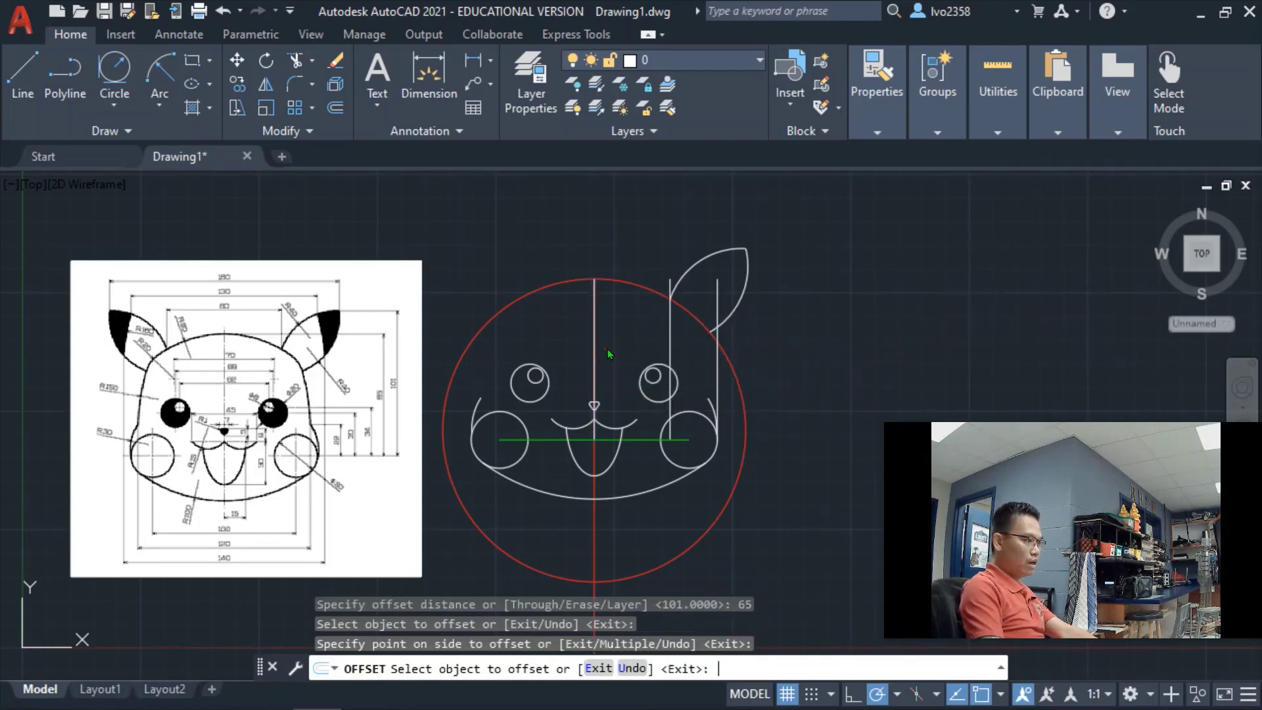
pyautogui.press('Return')
# Offset the white vertical centre line 70 units to the right, through the lower part of the right ear.
pyautogui.press('Return')
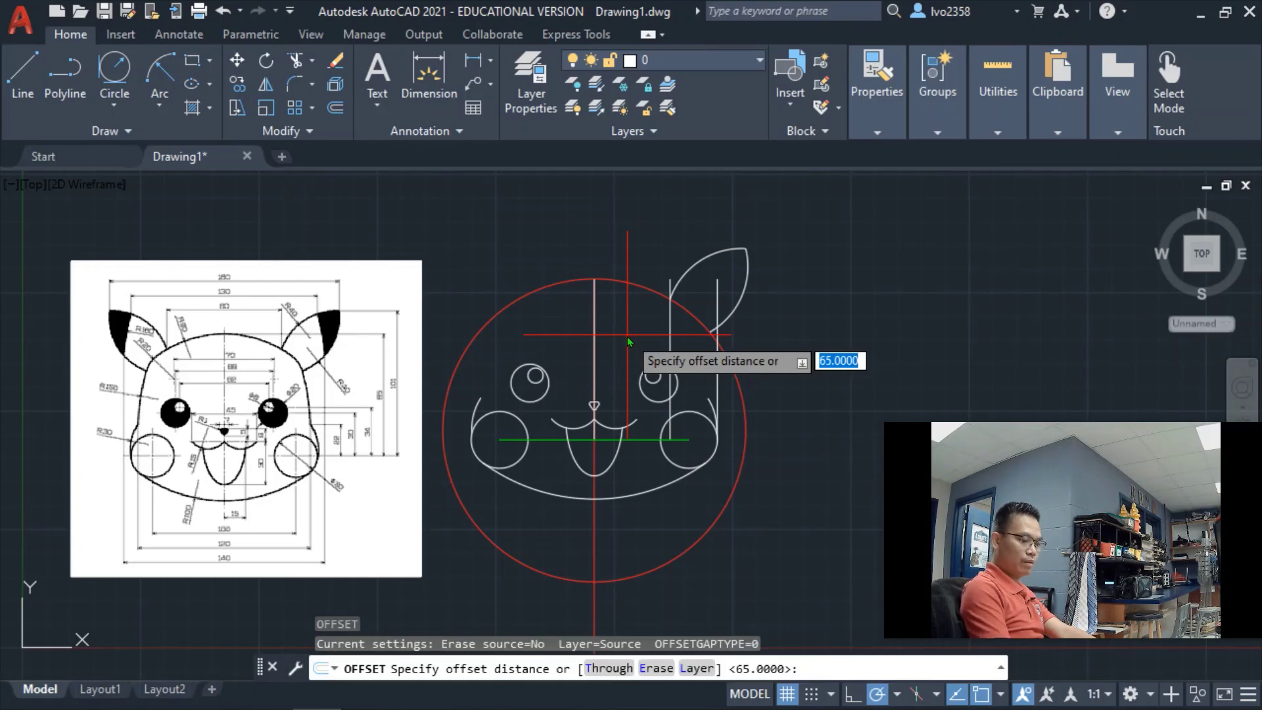
pyautogui.write('70')
pyautogui.press('Return')
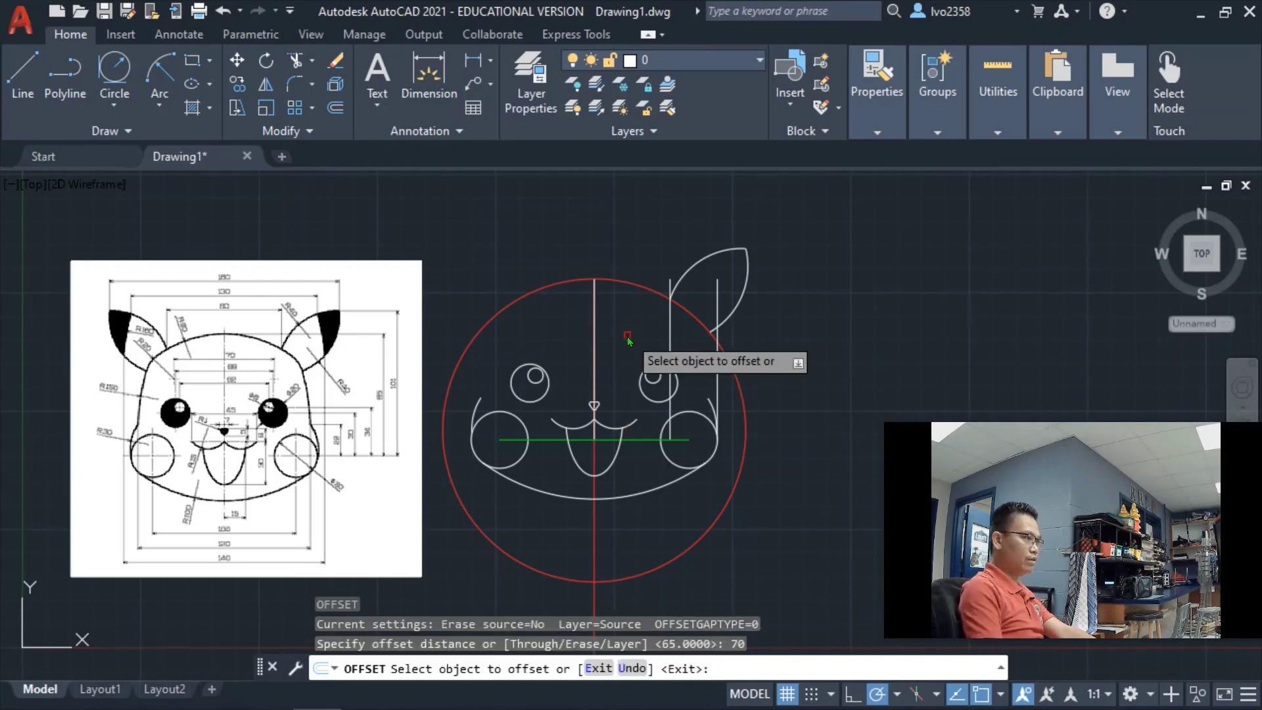
pyautogui.click(594, 350)
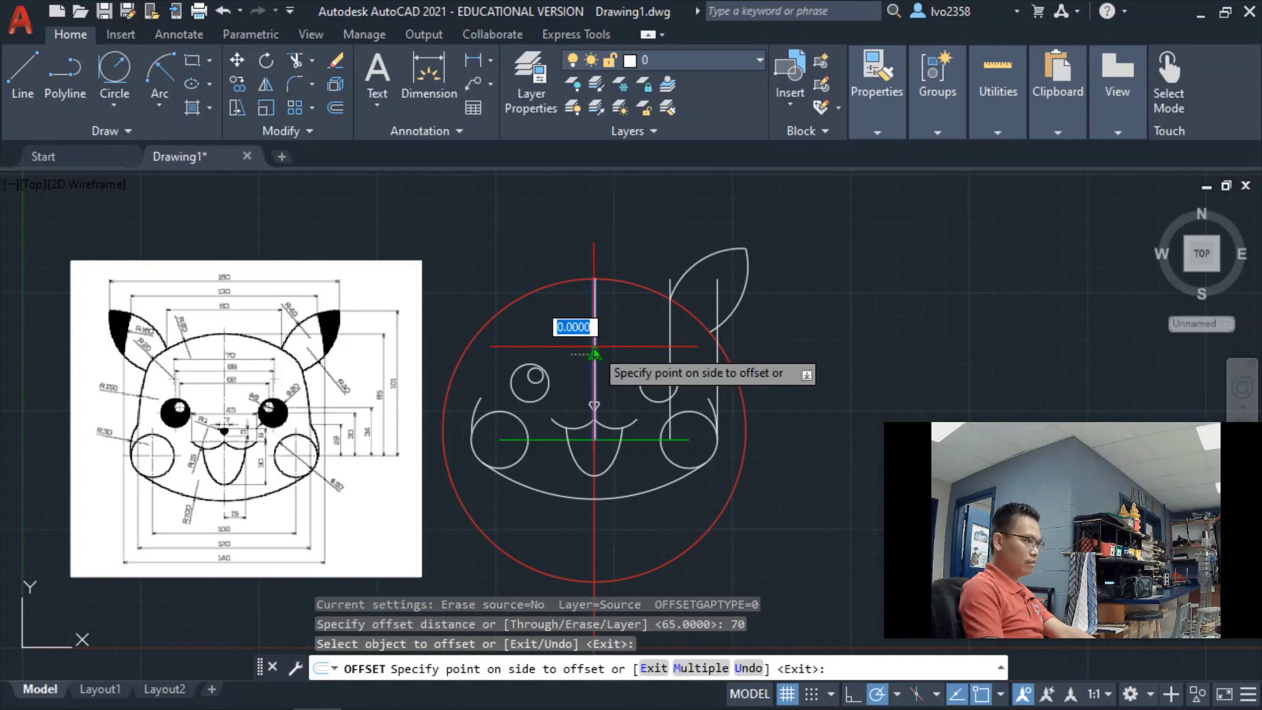
pyautogui.click(781, 356)
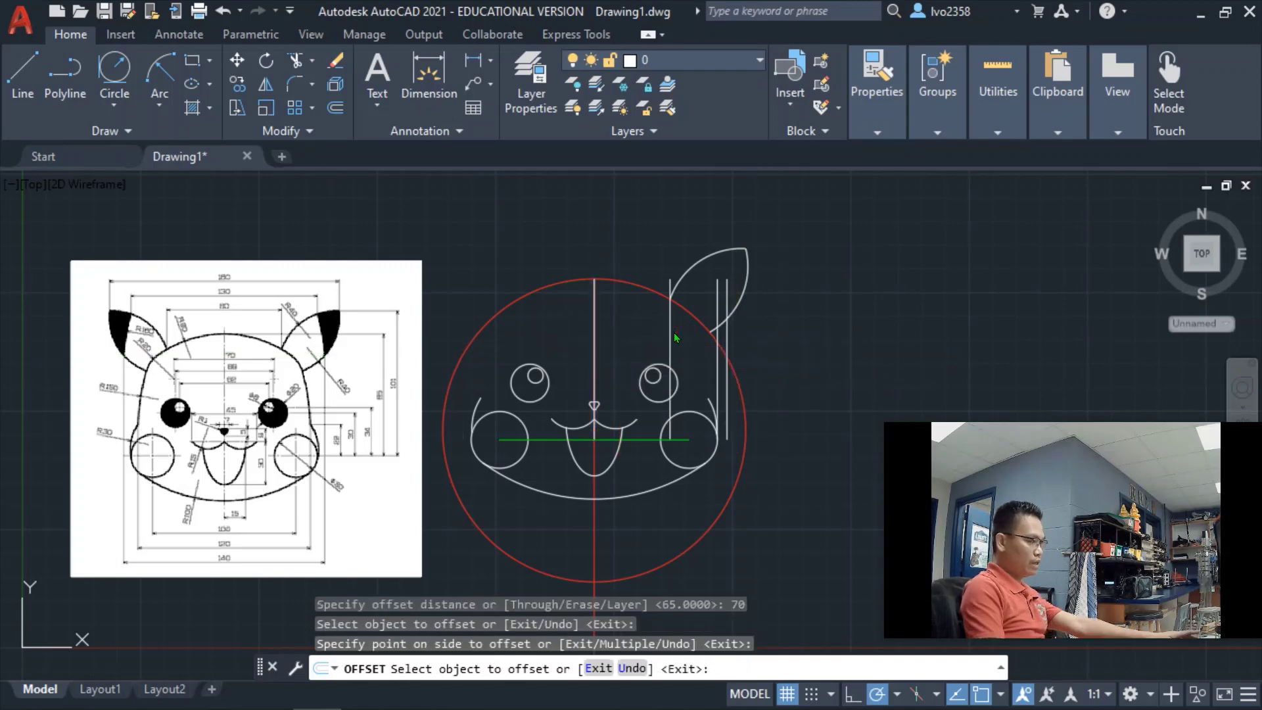
pyautogui.press('Escape')
# Delete the vertical line at the right ear's inner corner and stretch the 65-unit offset line up to the ear's upper arc.
pyautogui.click(670, 340)
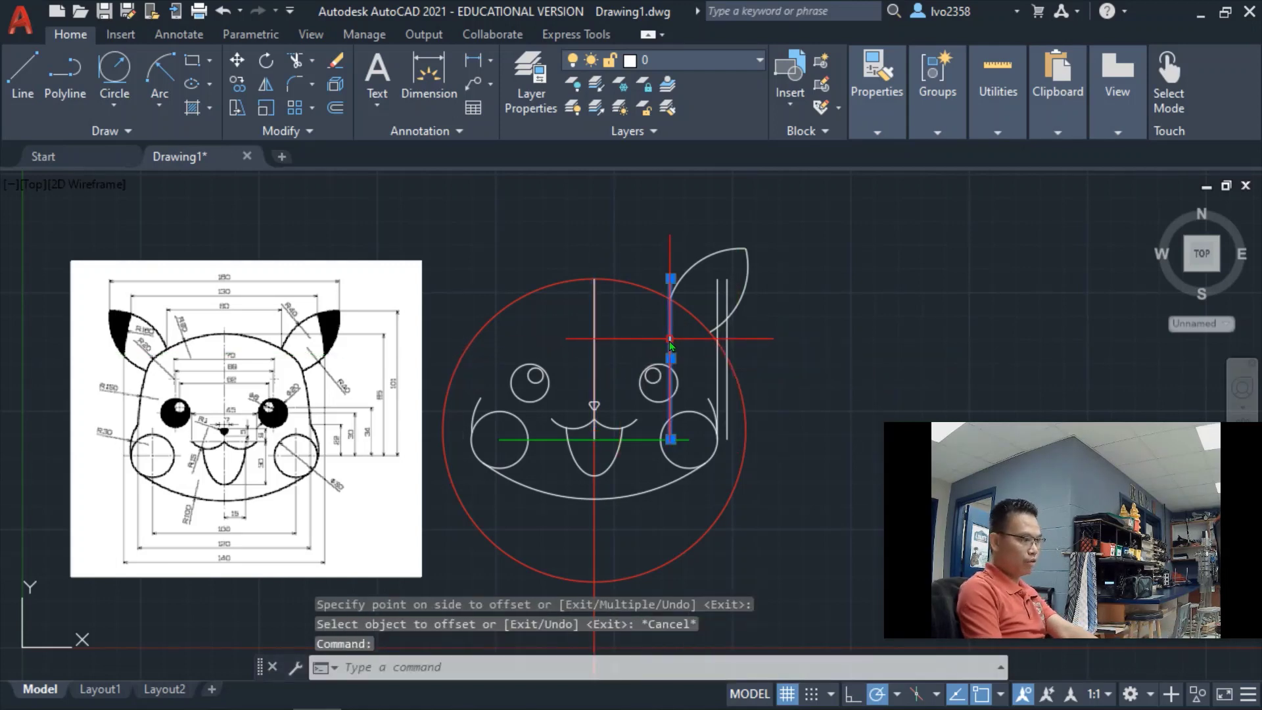
pyautogui.press('Delete')
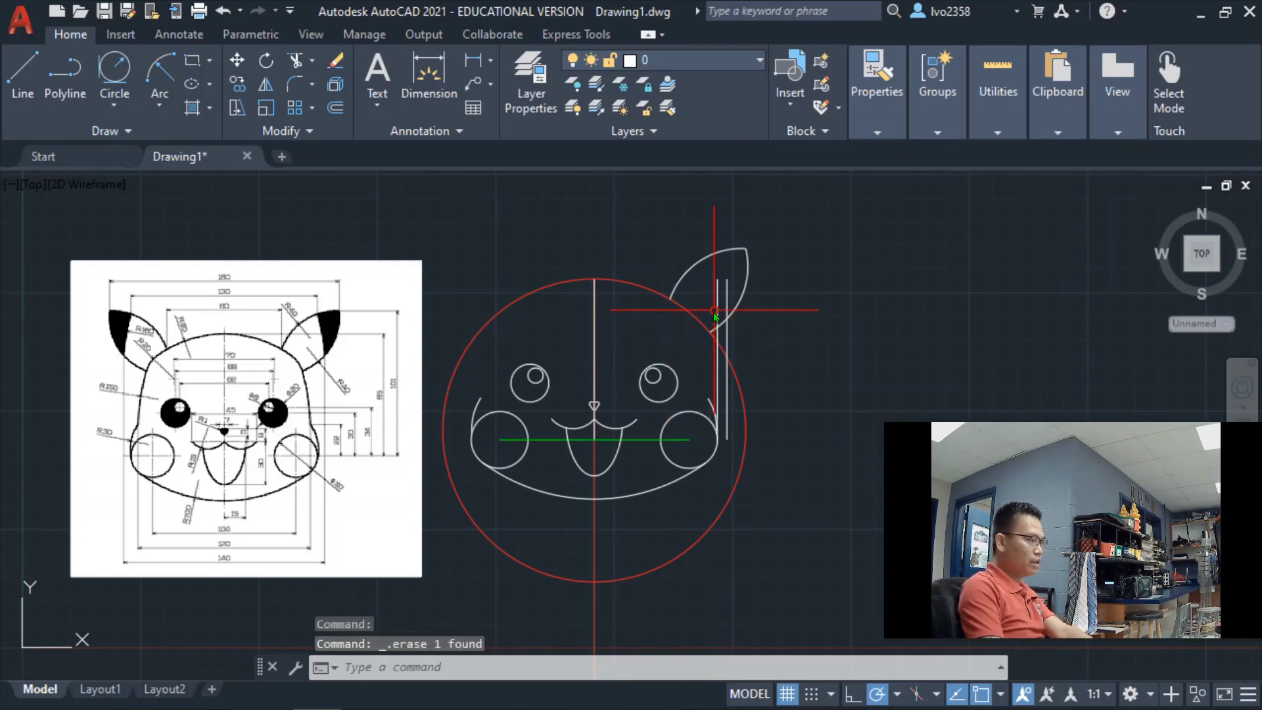
pyautogui.scroll(4, 714, 314)
pyautogui.scroll(-2, 716, 302)
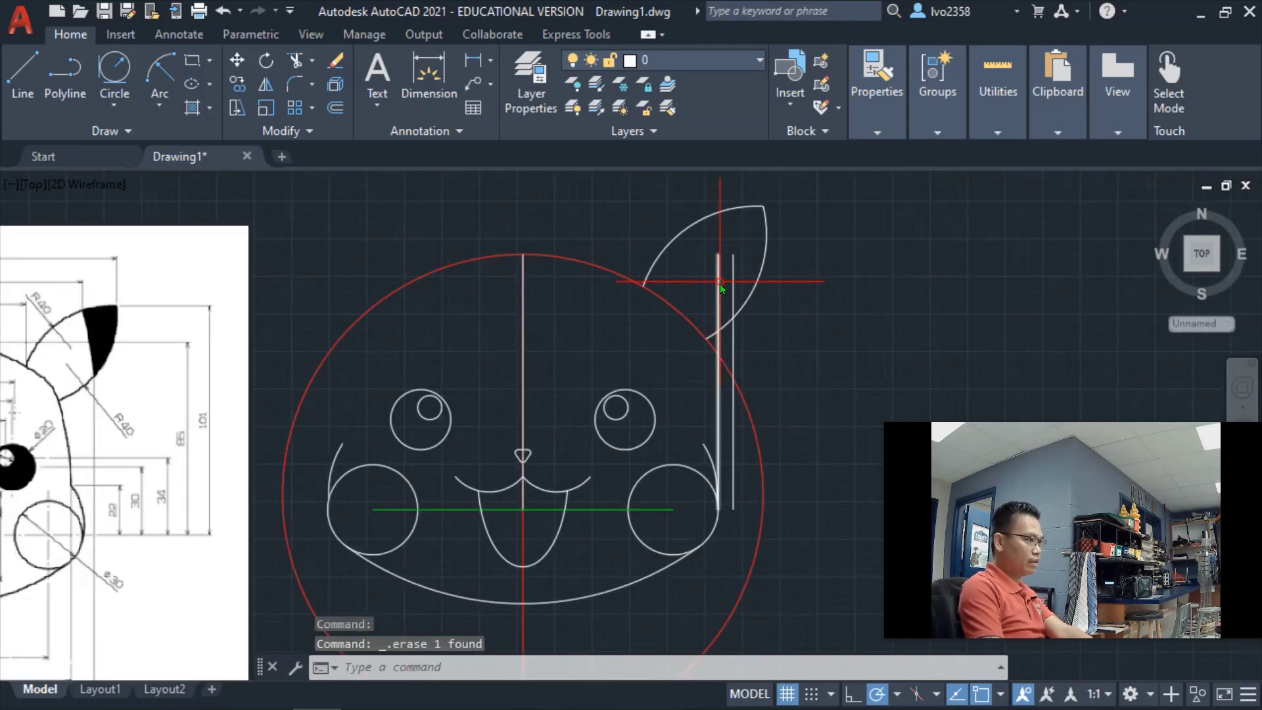
pyautogui.click(719, 282)
pyautogui.click(718, 254)
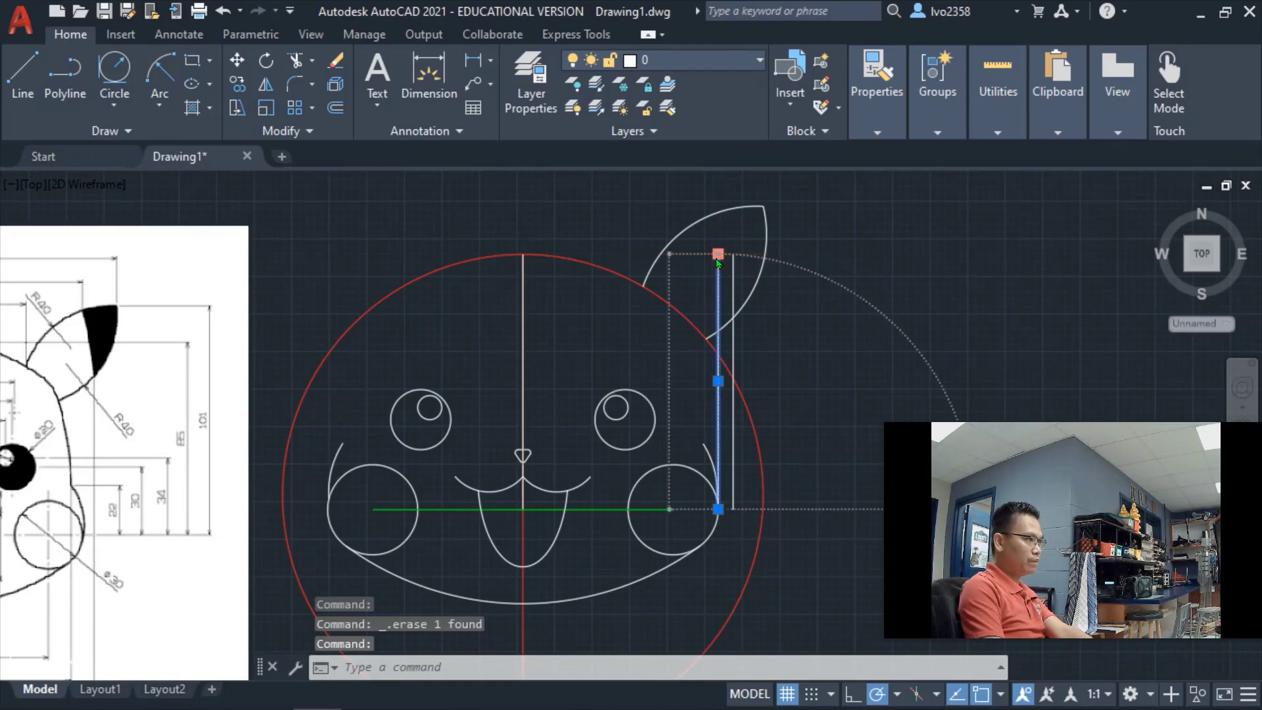
pyautogui.click(715, 220)
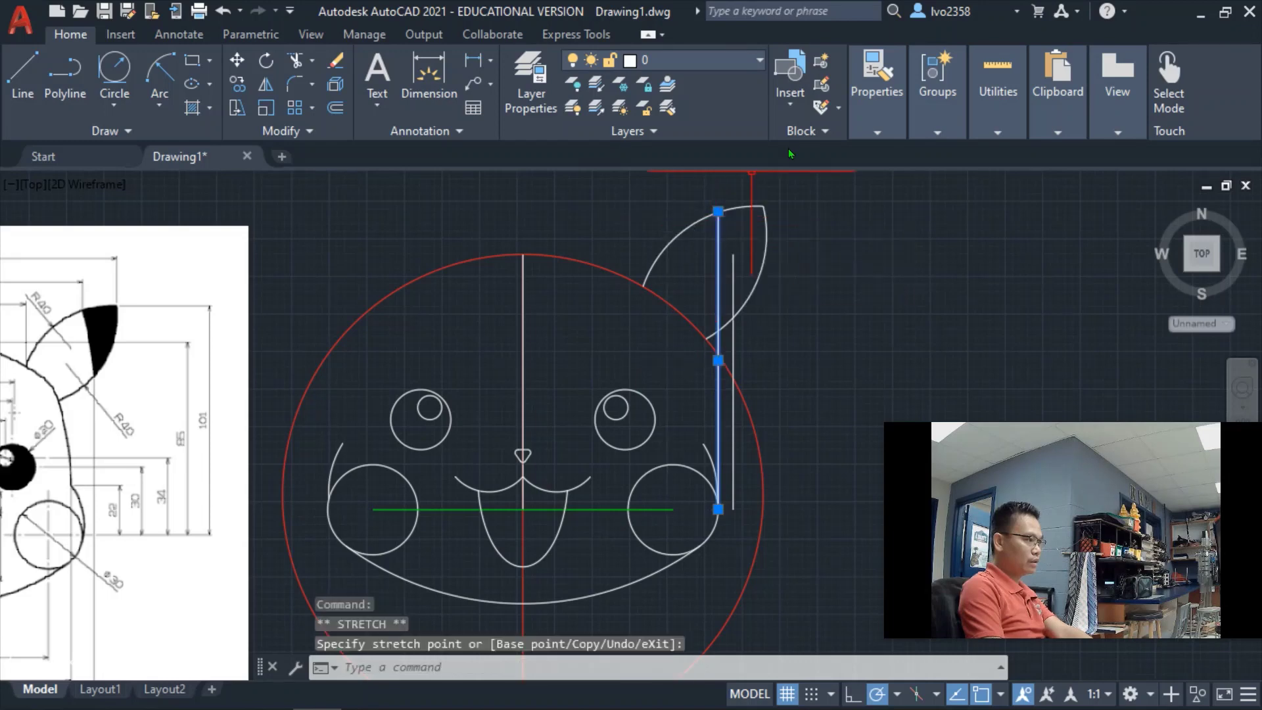
pyautogui.press('Escape')
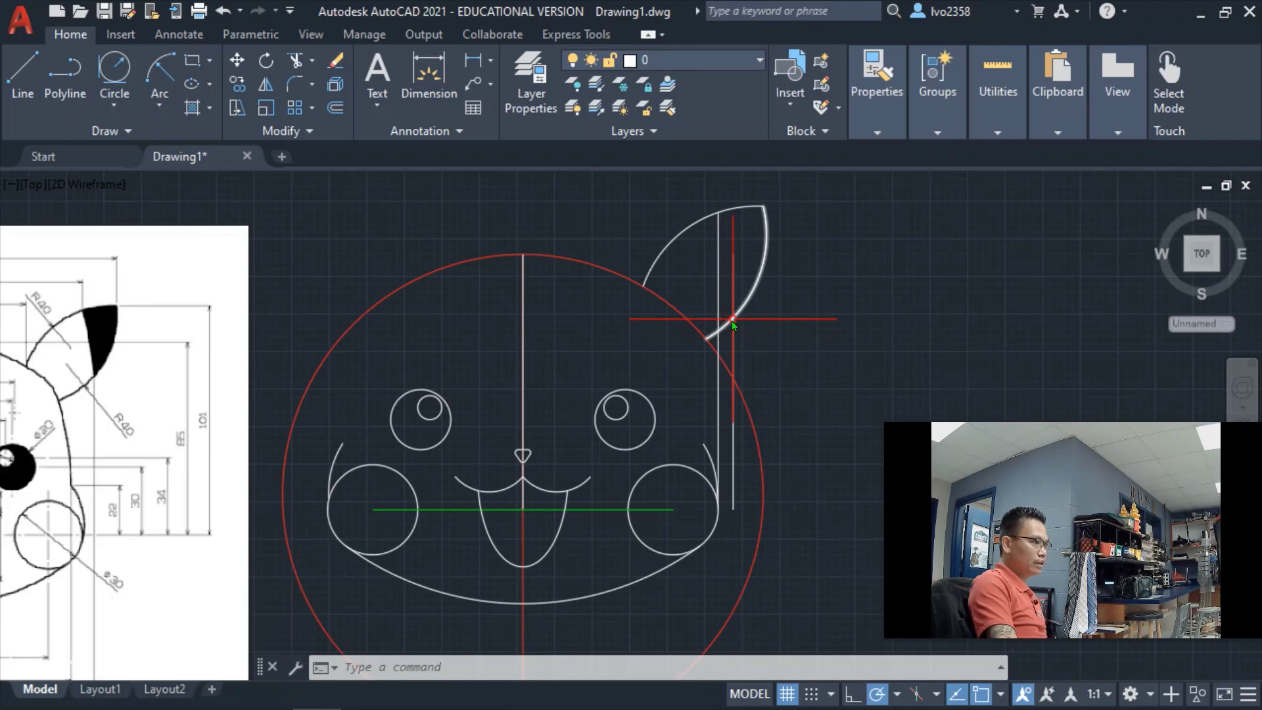
# Examine the reference image for the radius of the arc that bounds the ear's black tip.
pyautogui.scroll(-3, 341, 296)
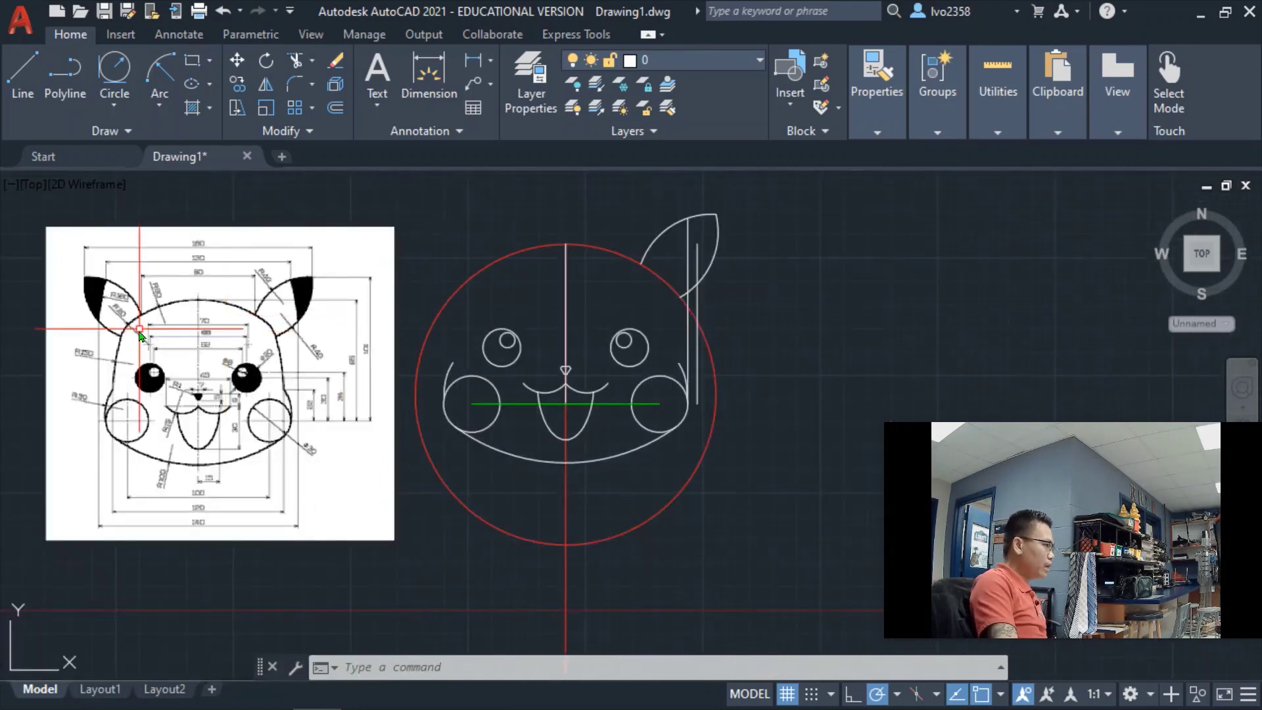
pyautogui.scroll(5, 107, 296)
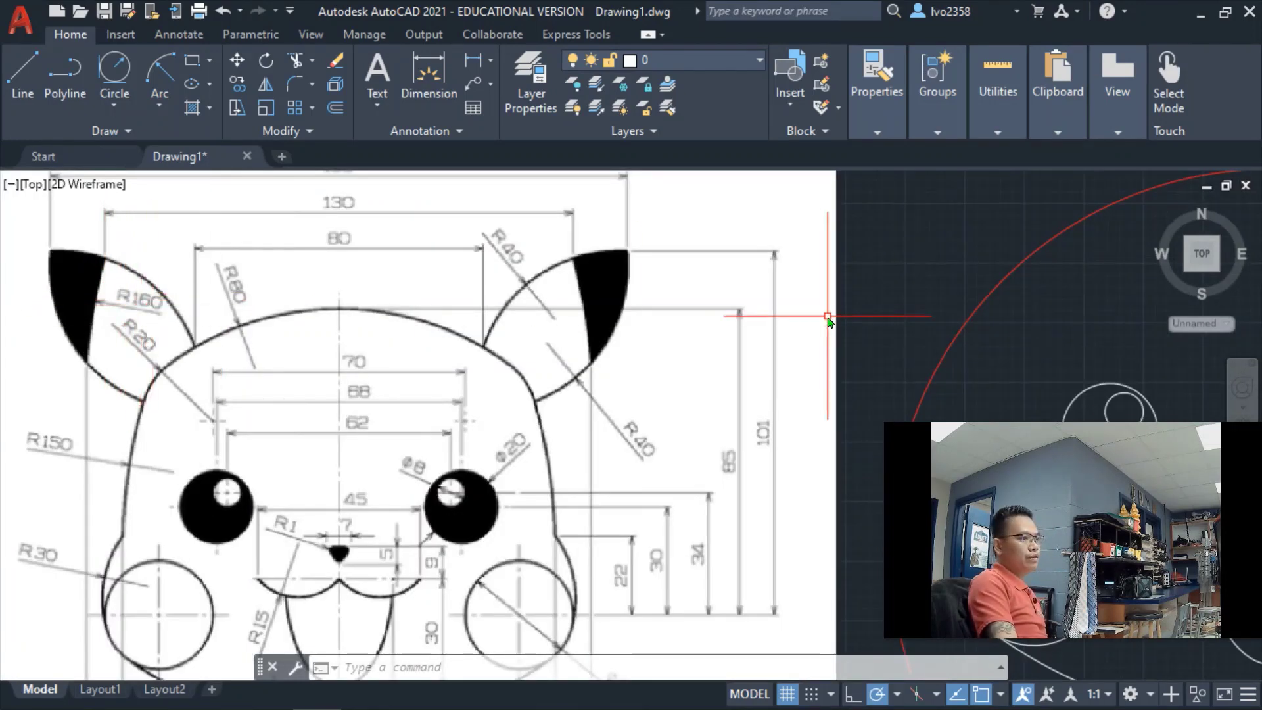
pyautogui.scroll(-2, 1011, 399)
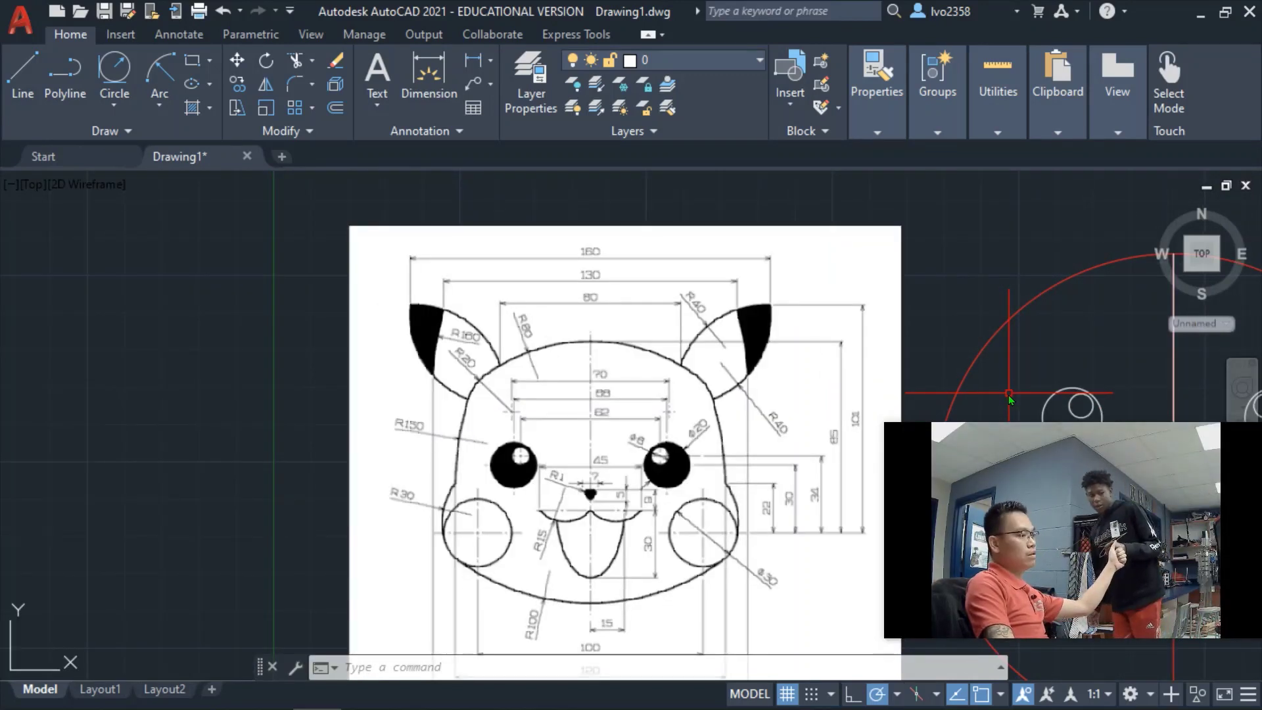
pyautogui.moveTo(934, 276); pyautogui.dragTo(535, 259, button='middle')
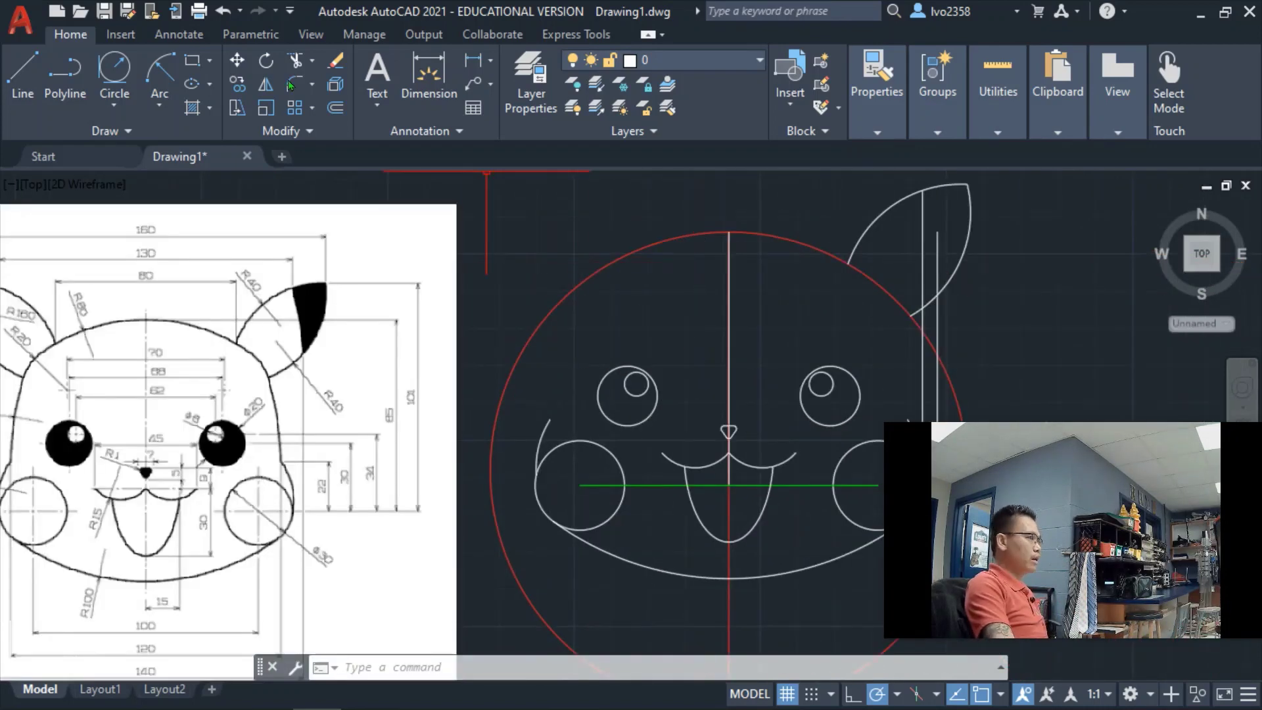
pyautogui.click(160, 71)
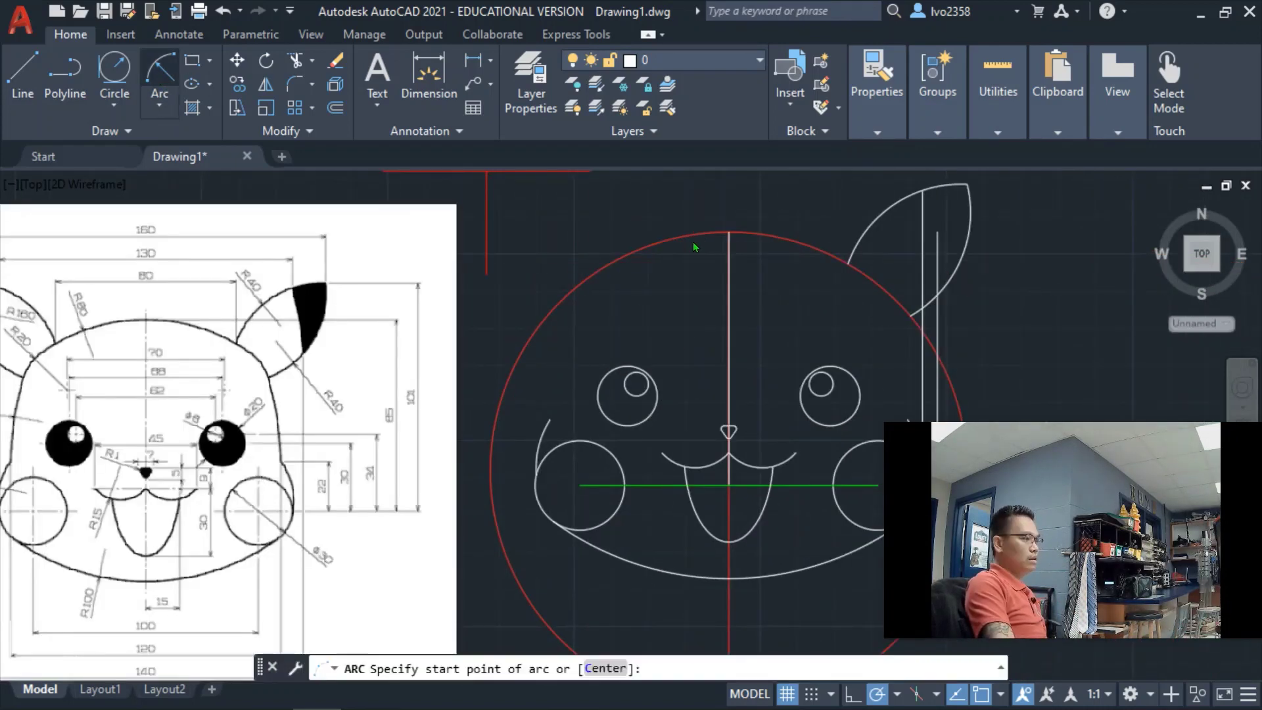
pyautogui.click(924, 192)
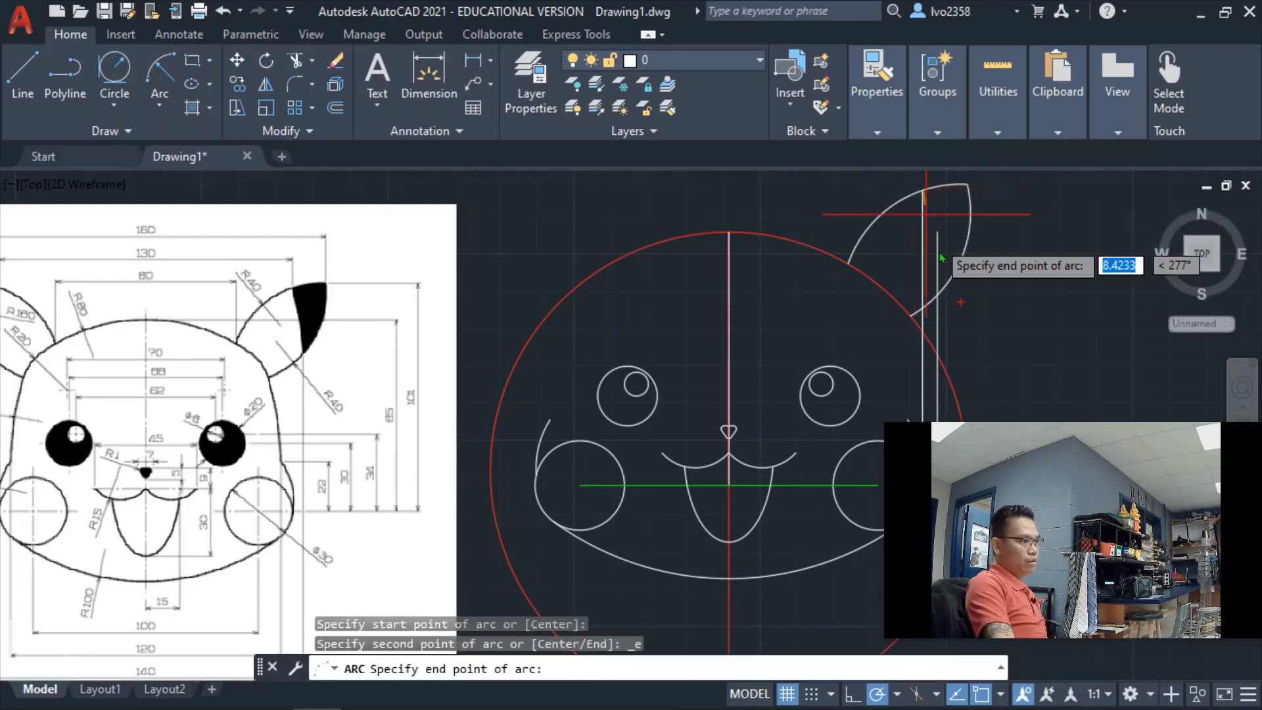
pyautogui.click(937, 294)
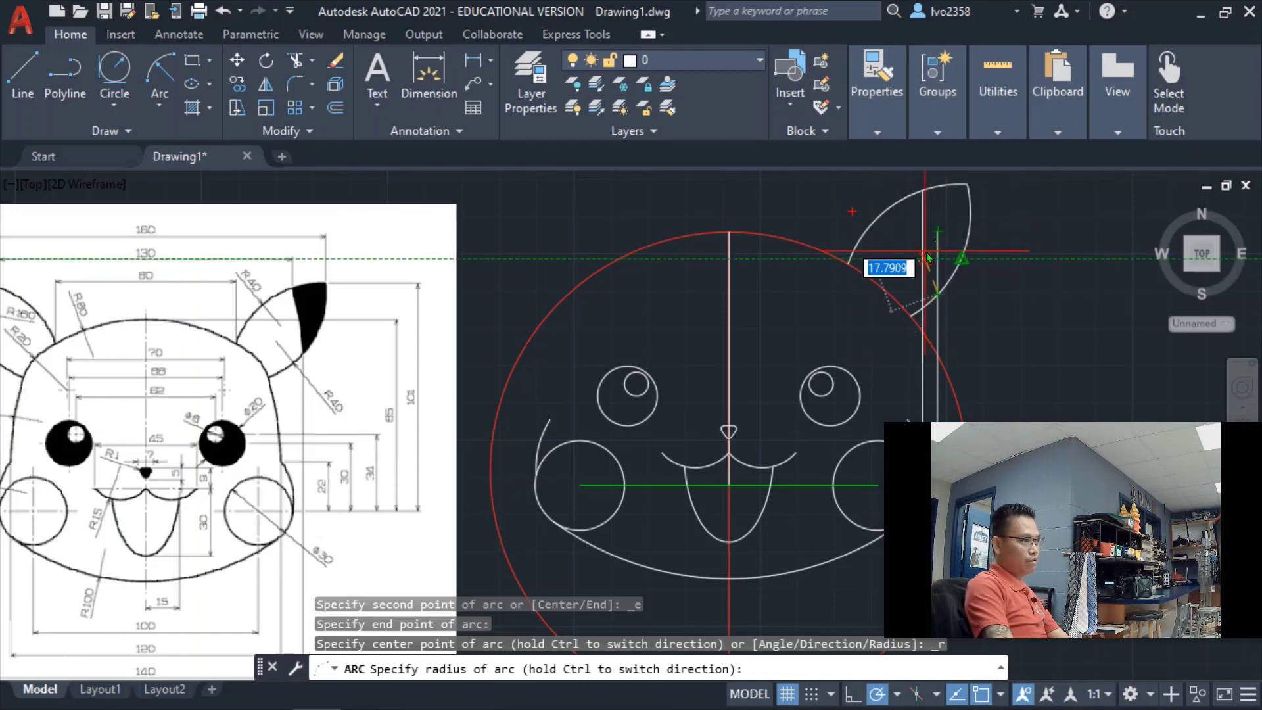
pyautogui.press('Escape')
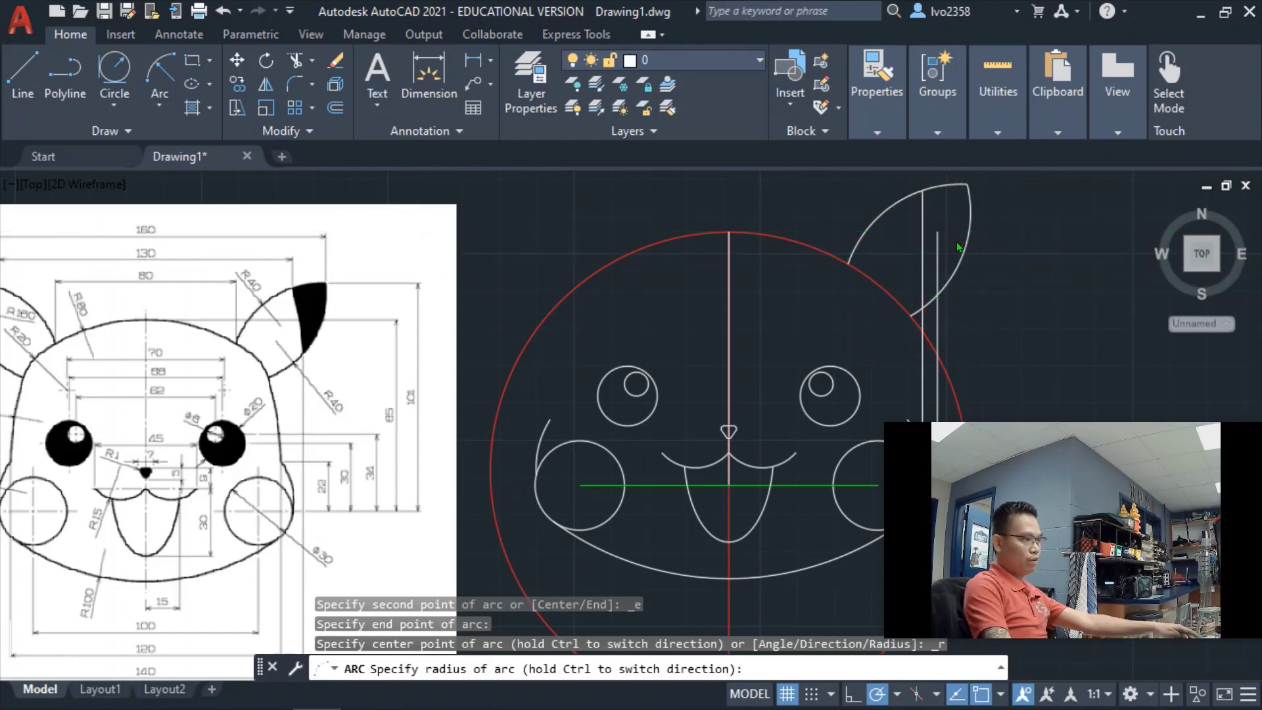
# Draw a start-end-radius arc of radius 160 from the 70-unit line's crossing with the lower ear arc to the 65-unit line's upper end.
pyautogui.click(163, 66)
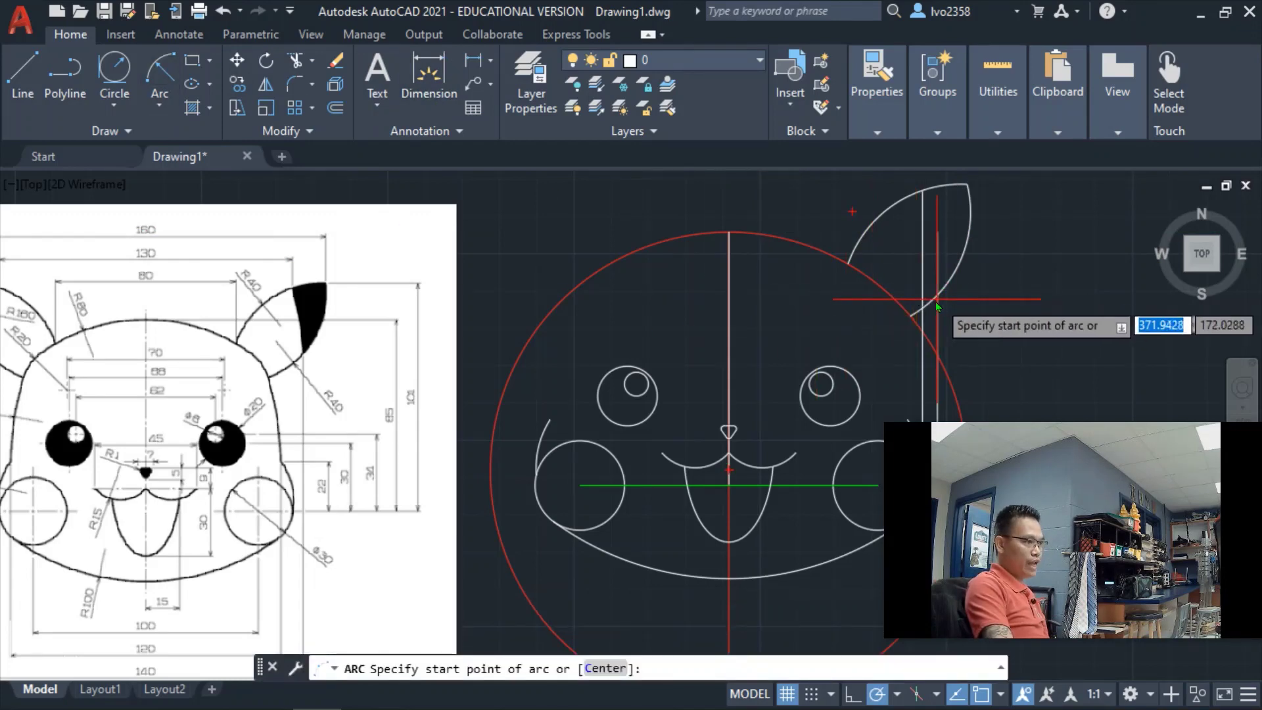
pyautogui.click(936, 301)
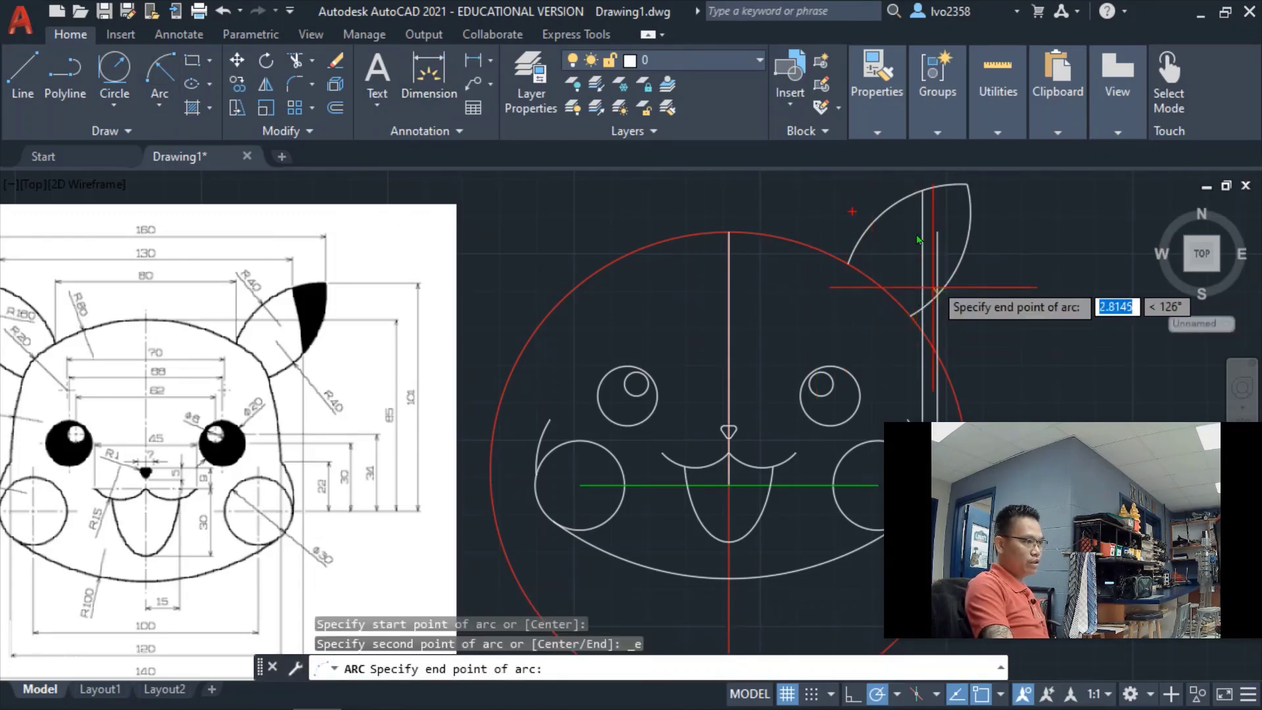
pyautogui.click(923, 192)
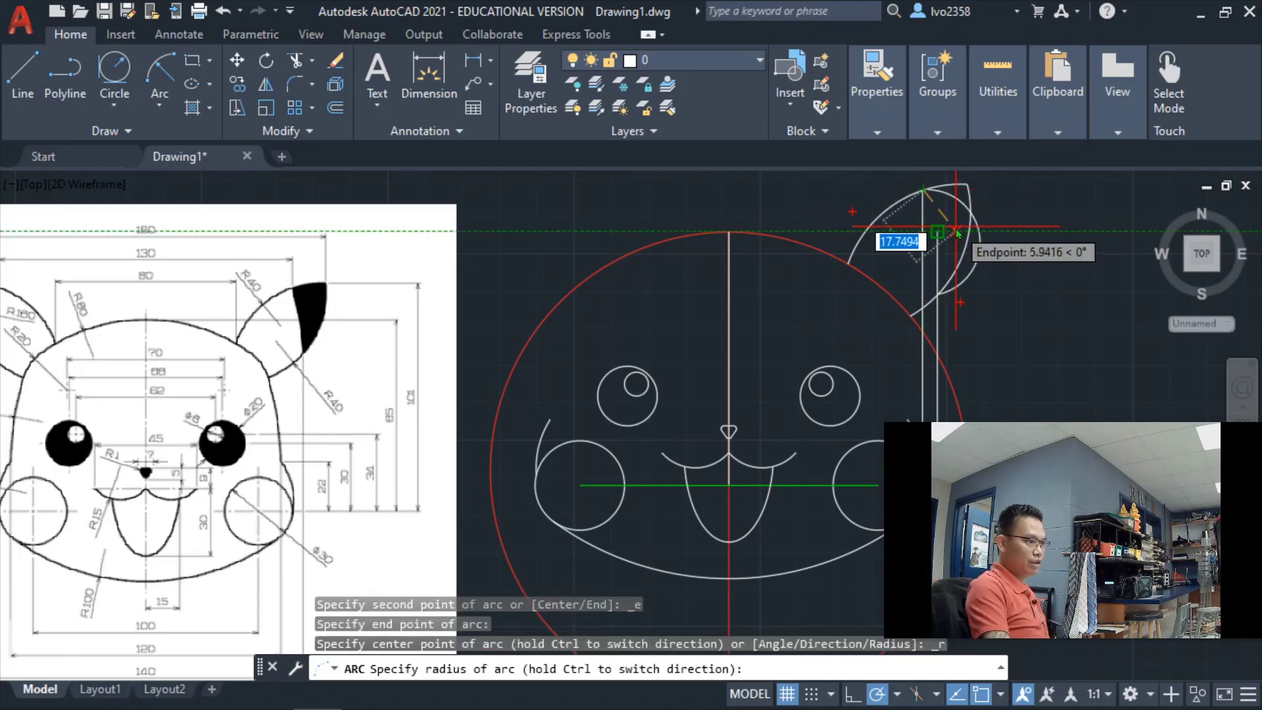
pyautogui.write('160')
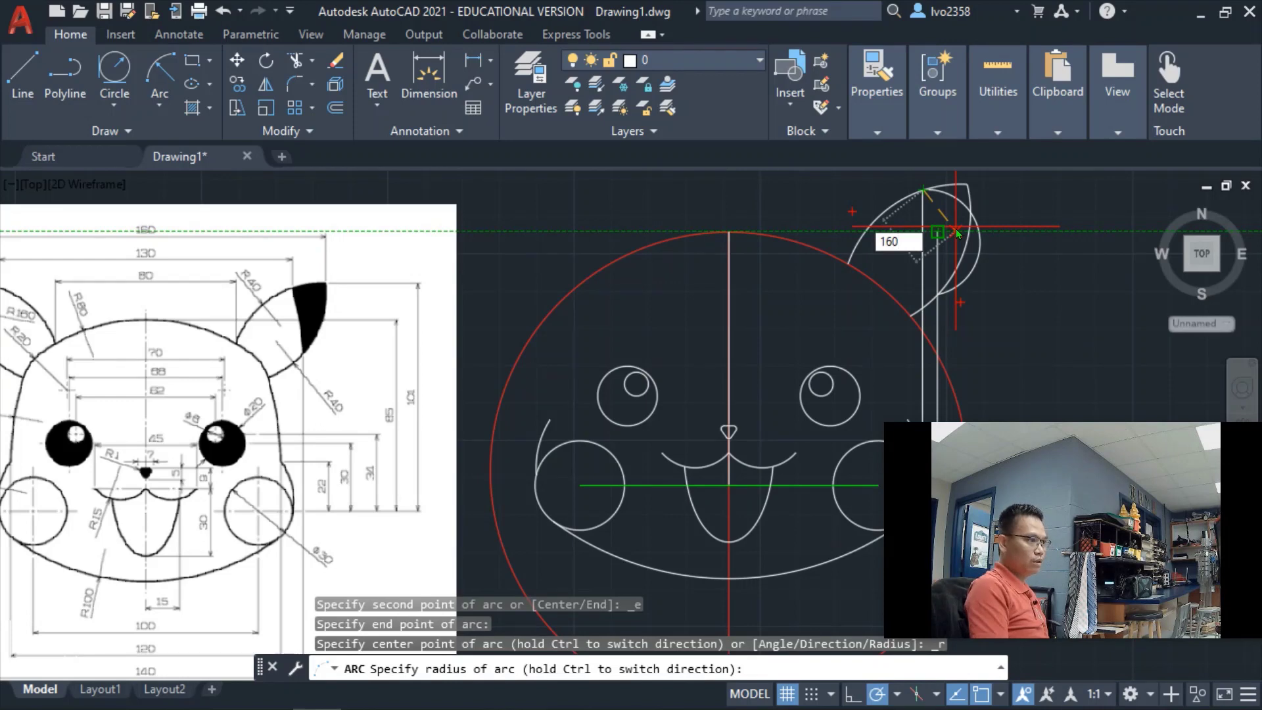
pyautogui.press('Return')
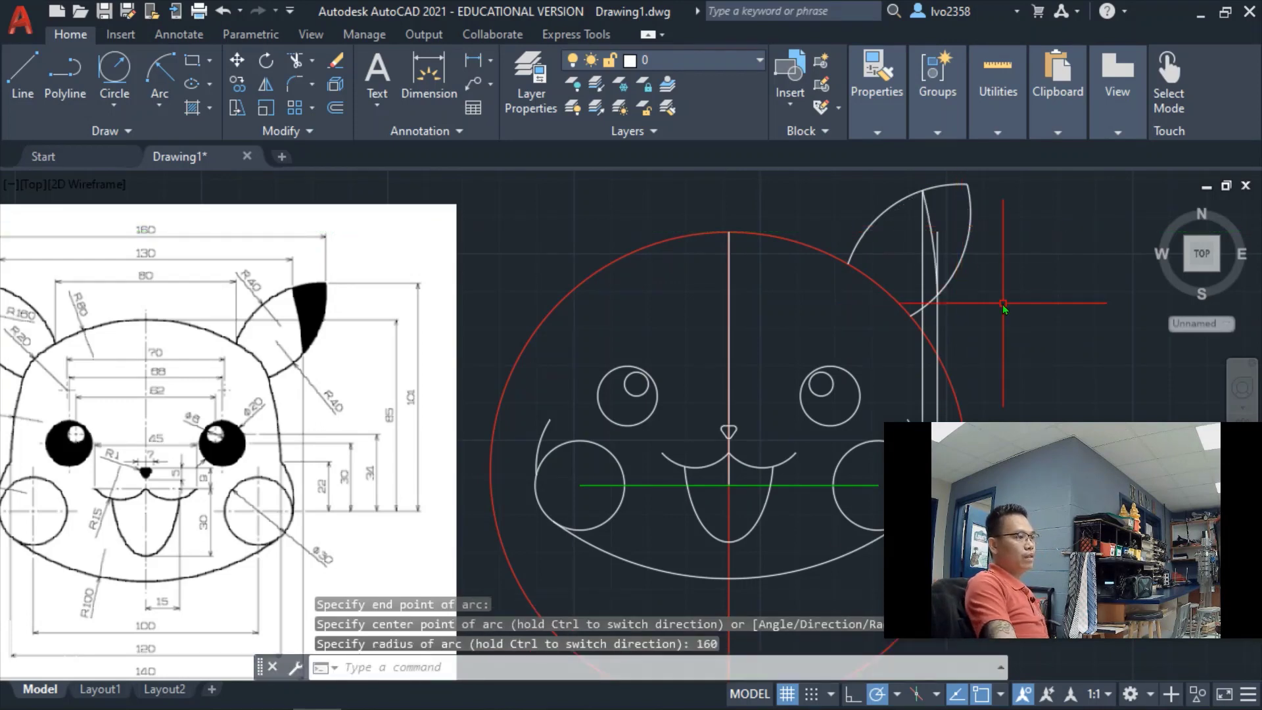
pyautogui.press('Escape')
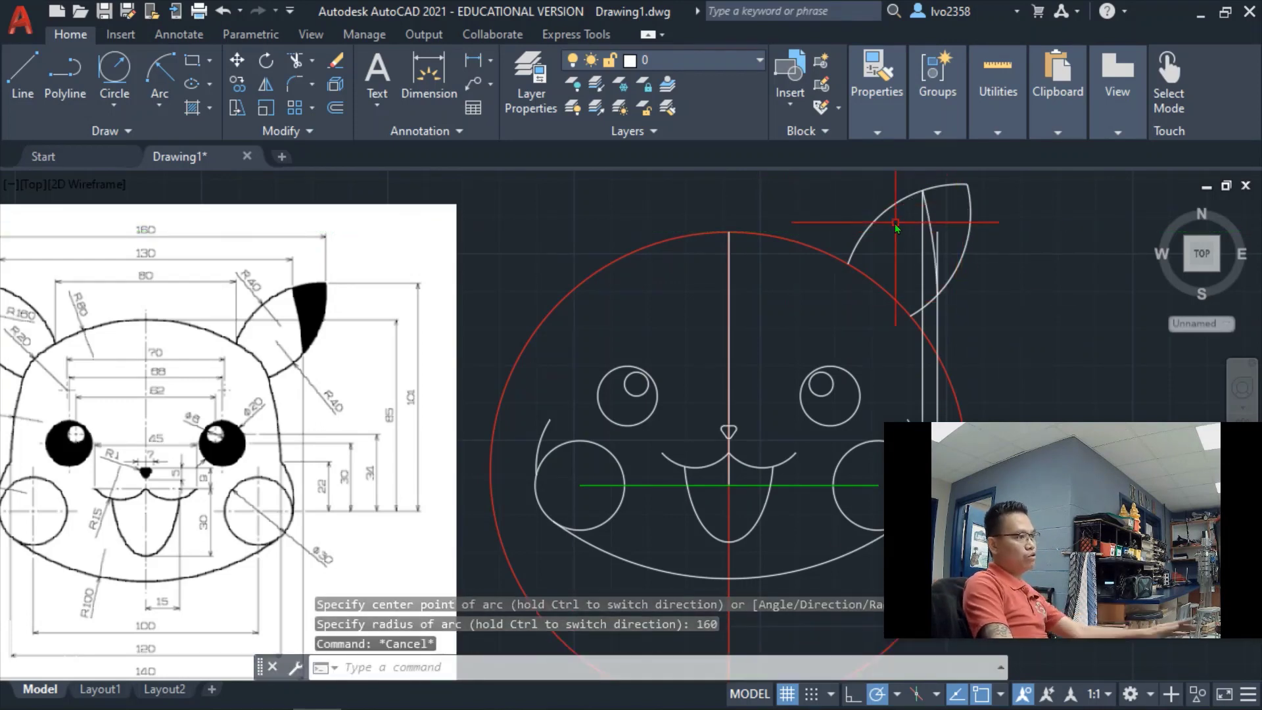
# Delete the two vertical construction lines running through the right ear.
pyautogui.click(923, 273)
pyautogui.press('Delete')
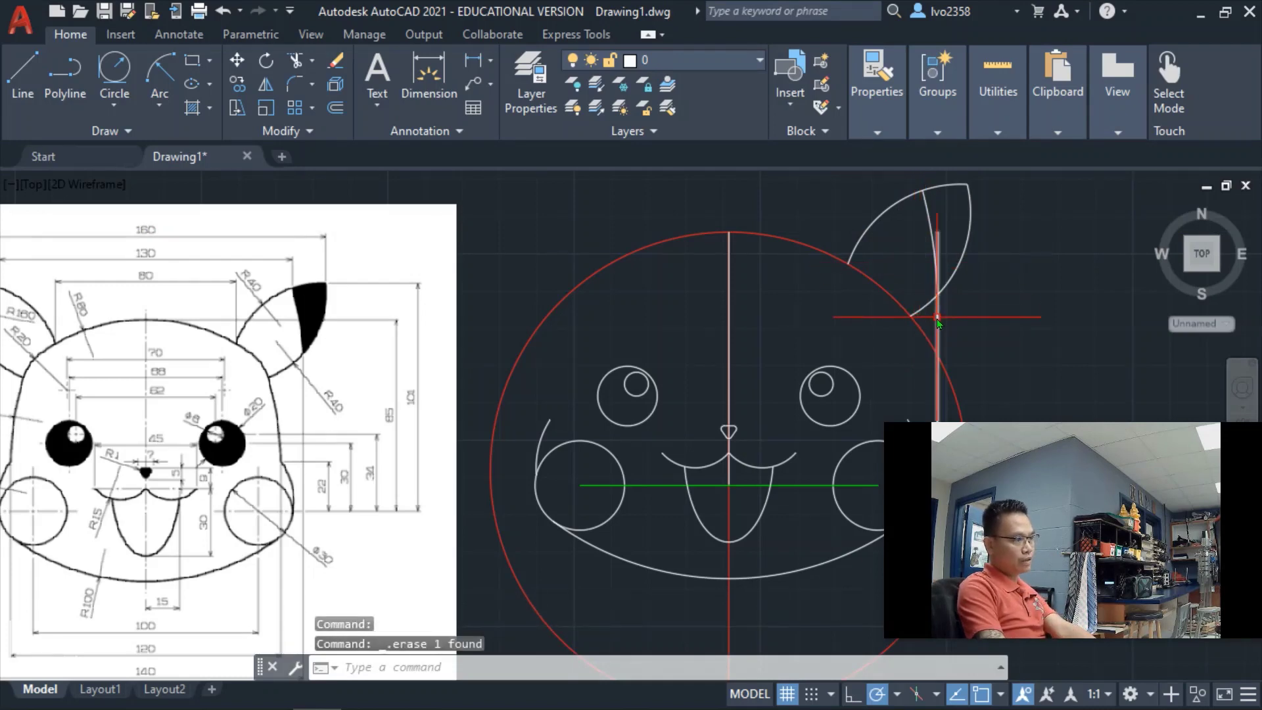
pyautogui.scroll(-2, 957, 299)
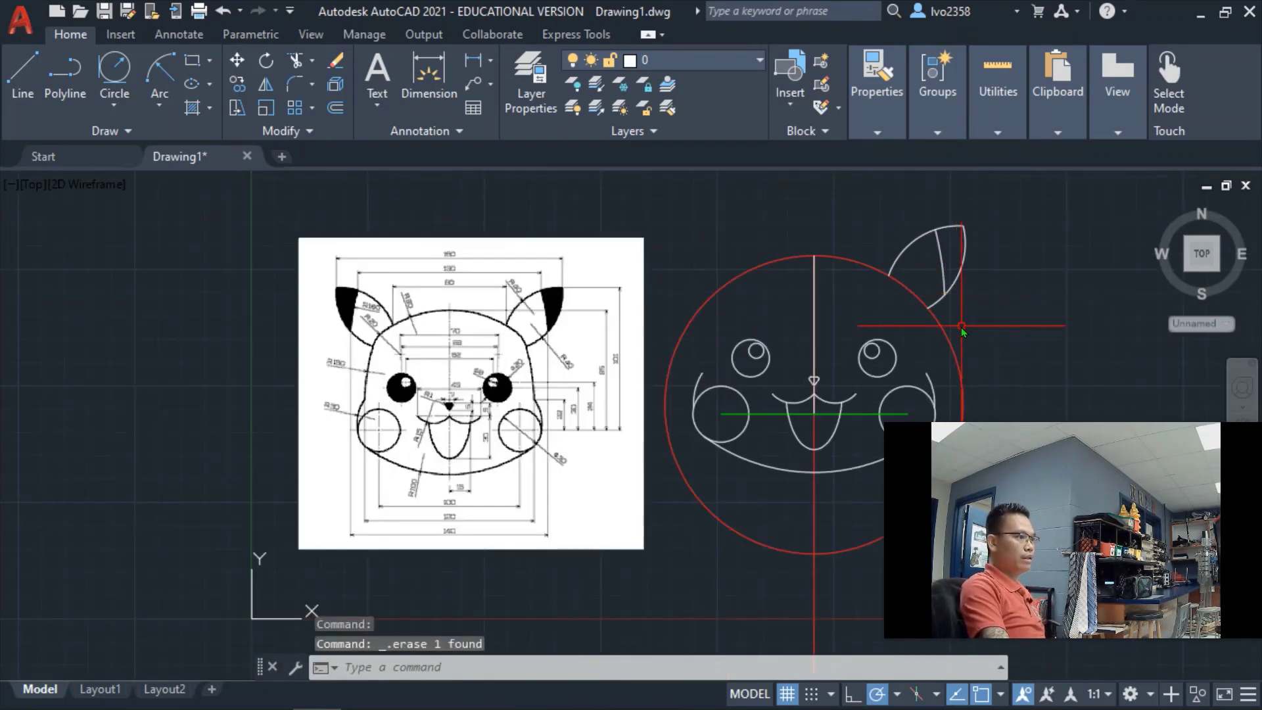
# Mirror the right ear's three arcs across the face's vertical centre line, keeping the source objects.
pyautogui.scroll(-2, 963, 332)
pyautogui.scroll(2, 912, 305)
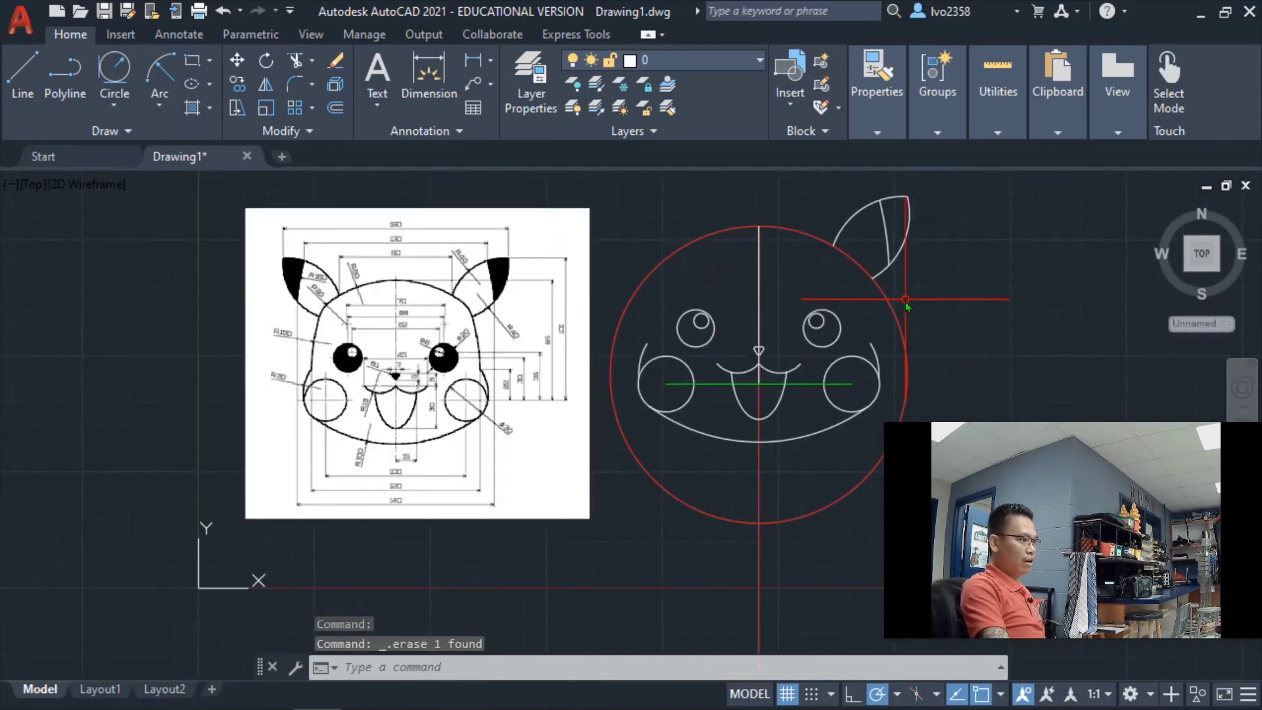
pyautogui.scroll(2, 905, 302)
pyautogui.scroll(-2, 905, 301)
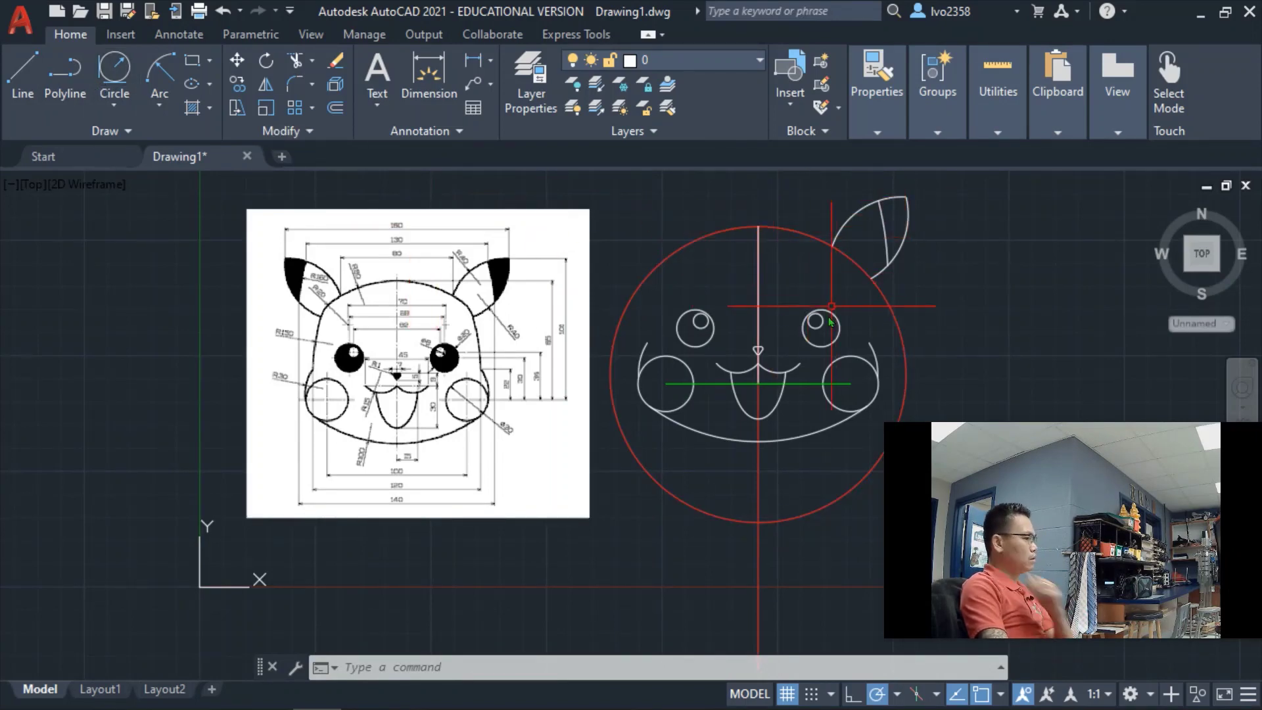
pyautogui.click(267, 85)
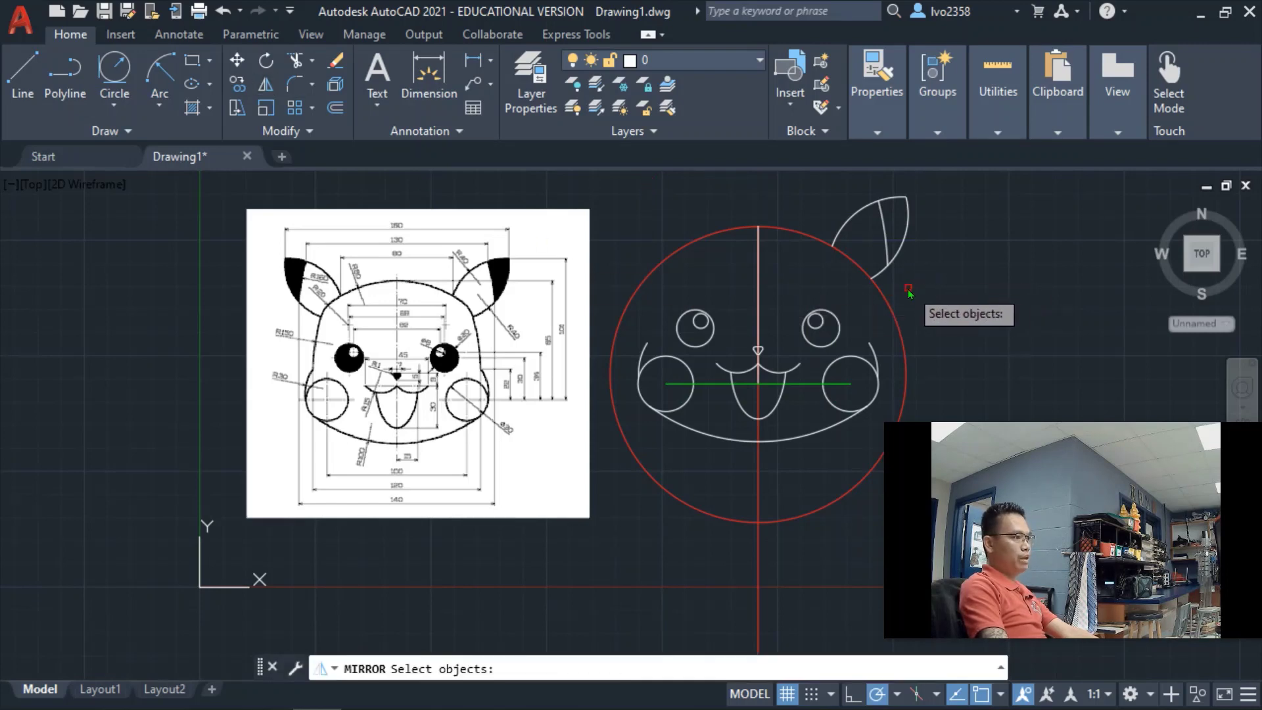
pyautogui.click(953, 296)
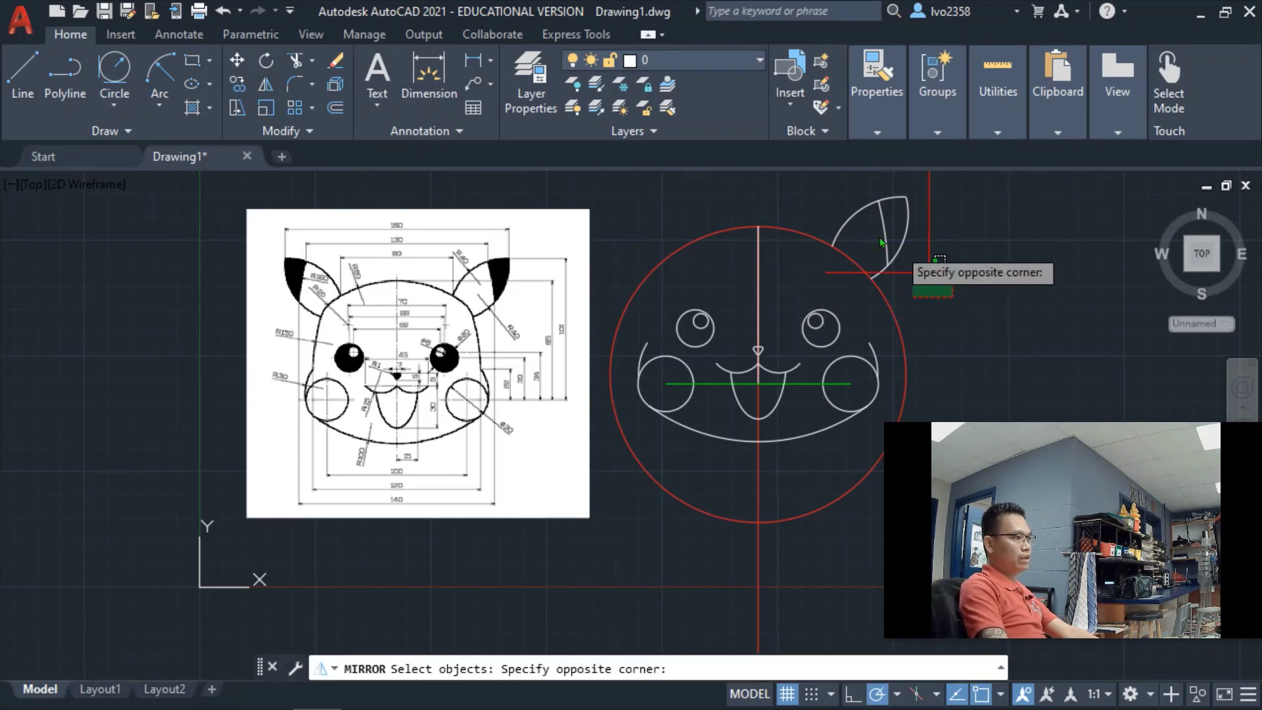
pyautogui.click(890, 192)
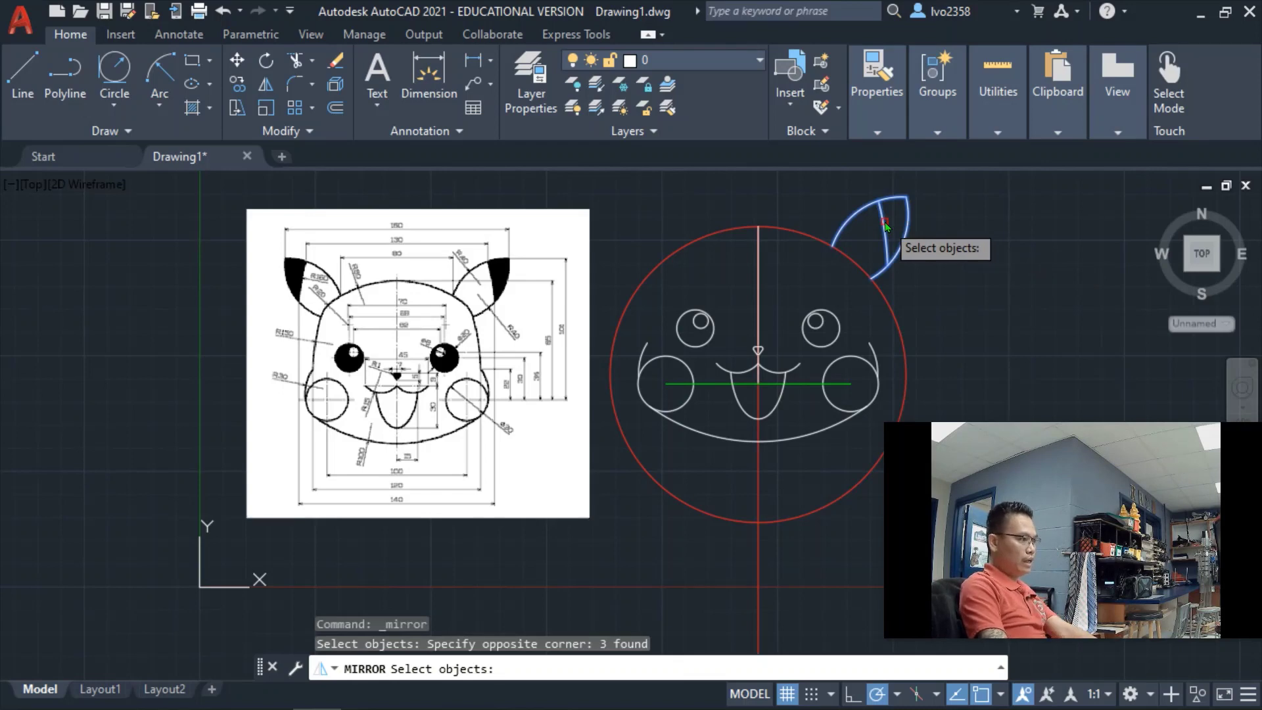
pyautogui.press('Return')
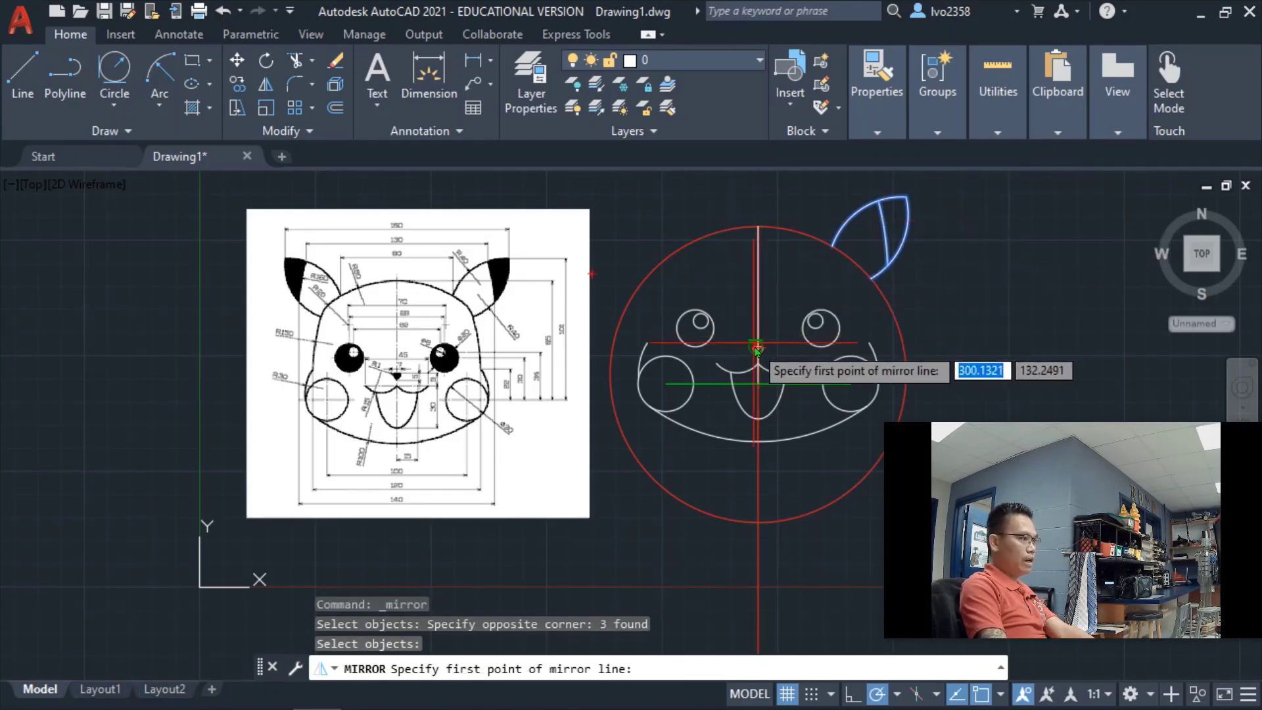
pyautogui.click(758, 227)
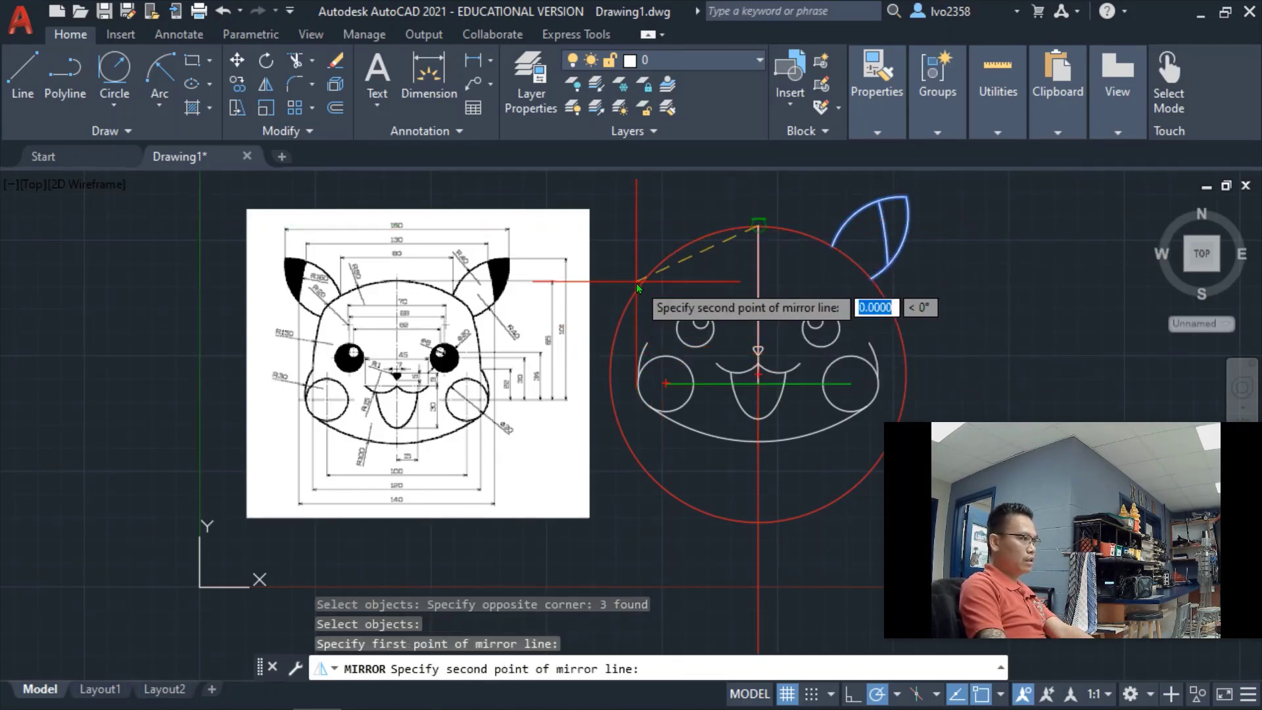
pyautogui.scroll(4, 729, 278)
pyautogui.scroll(-4, 729, 279)
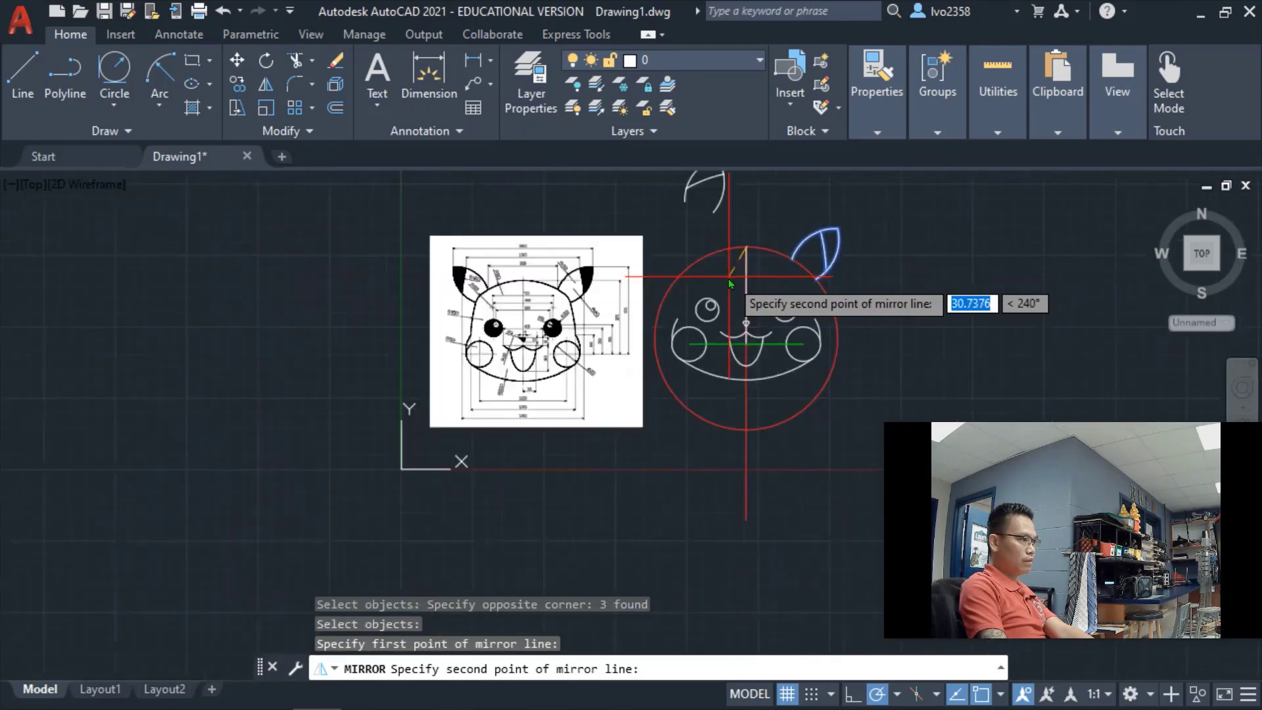
pyautogui.moveTo(729, 279); pyautogui.dragTo(724, 476, button='middle')
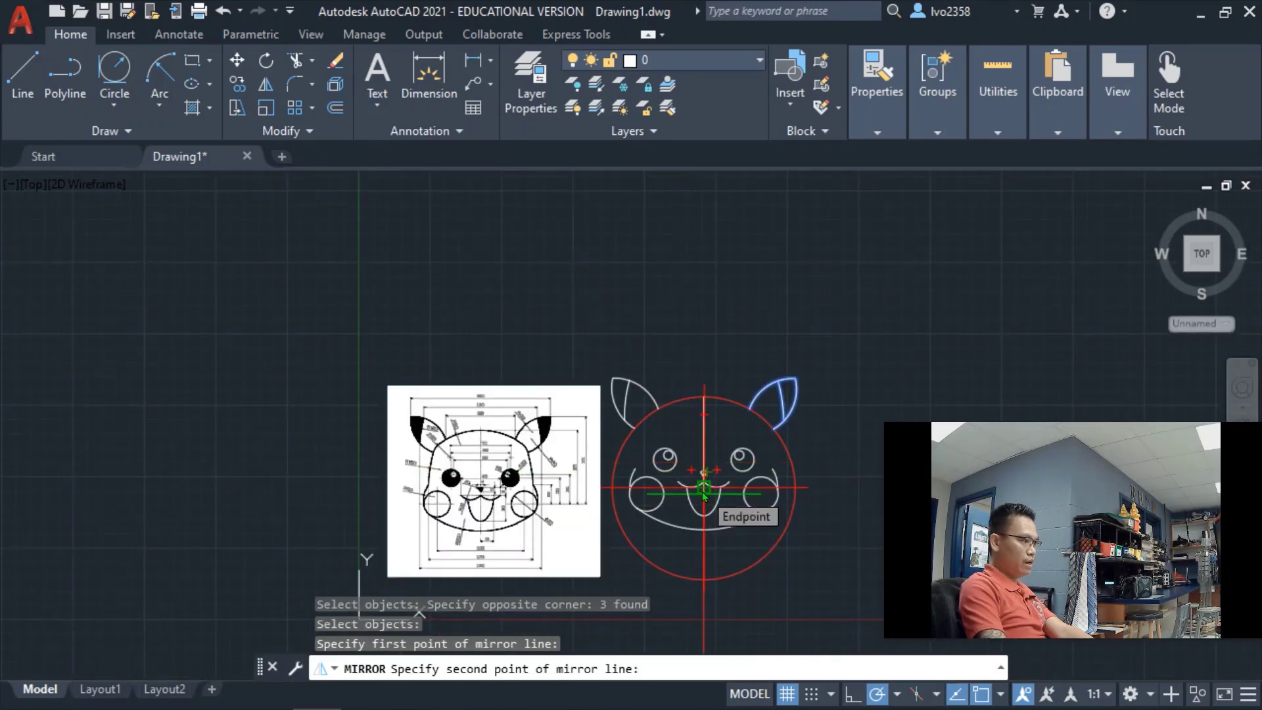
pyautogui.click(704, 494)
pyautogui.click(749, 561)
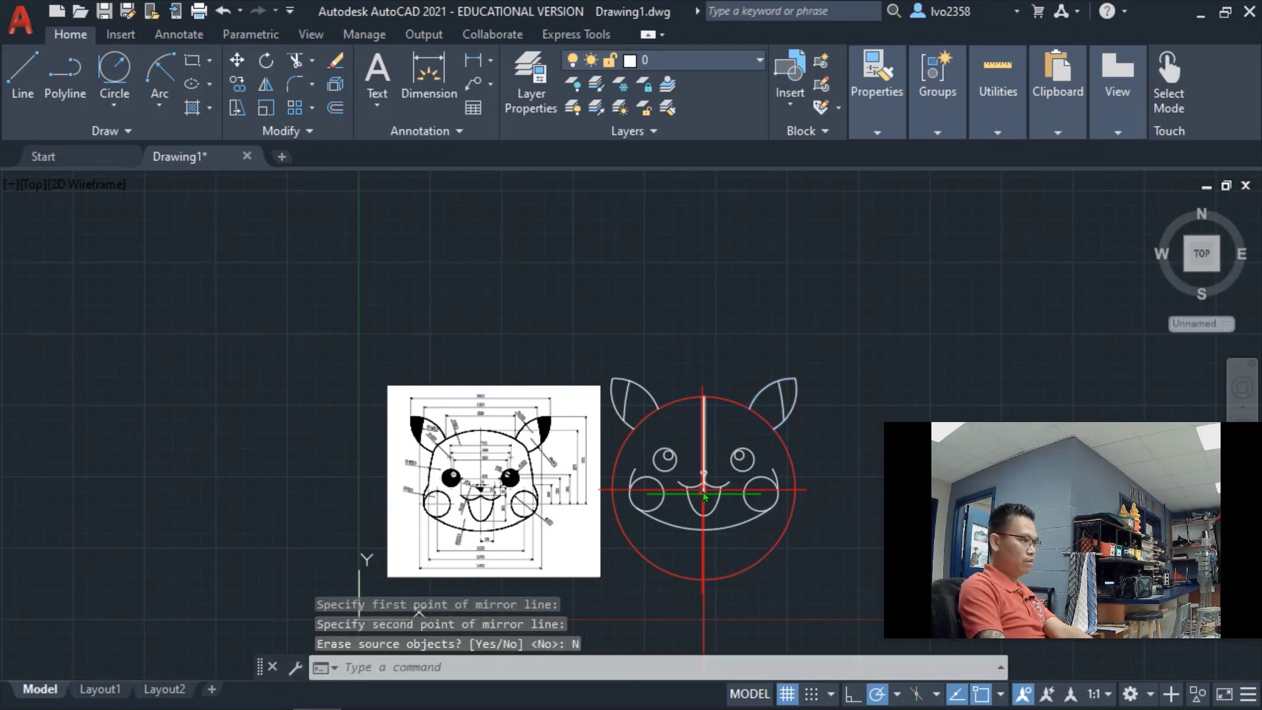
# Trim the red construction circle so only the top-of-head arc between the two ears' inner corners is left.
pyautogui.middleClick(709, 372)
pyautogui.middleClick(709, 373)
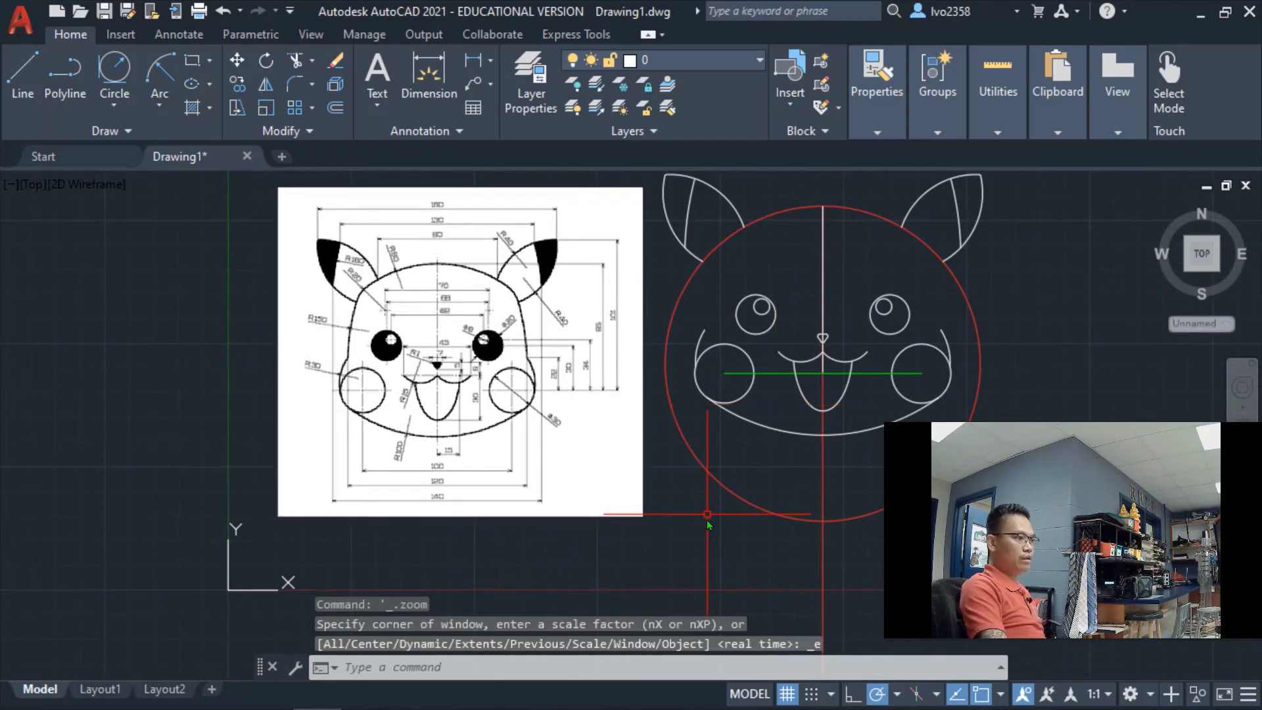
pyautogui.moveTo(655, 543); pyautogui.dragTo(519, 593, button='middle')
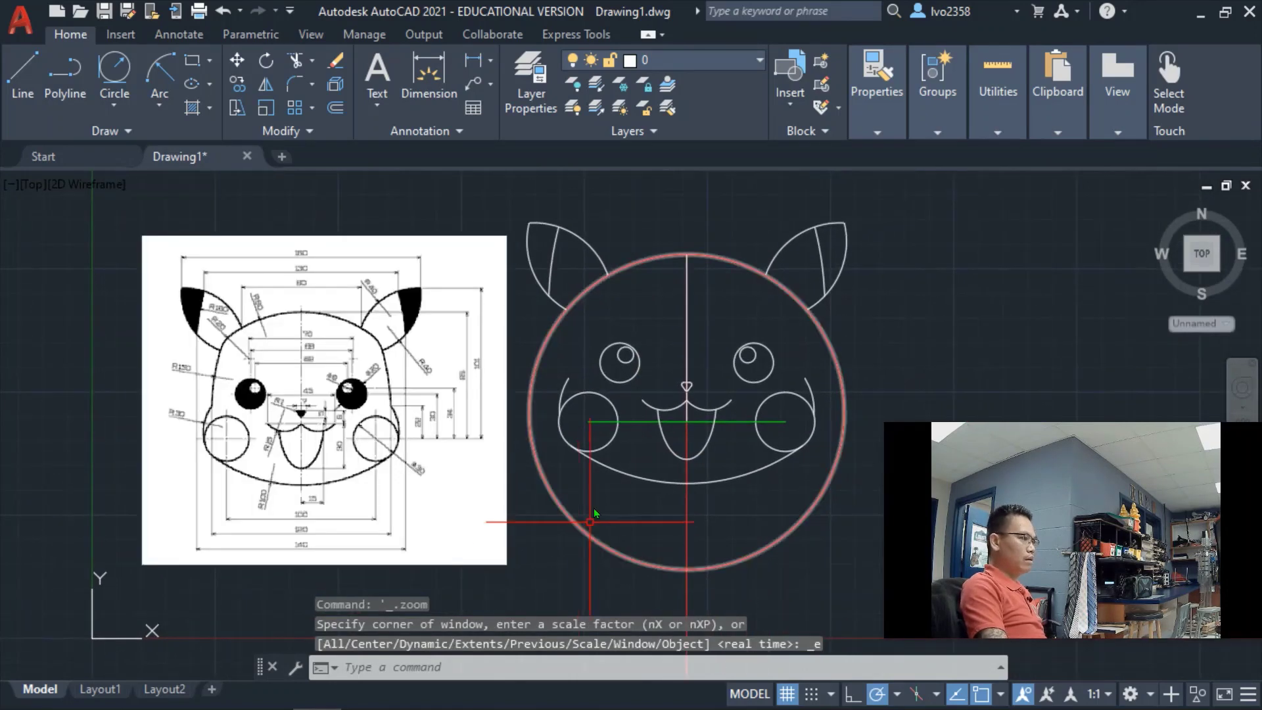
pyautogui.click(296, 60)
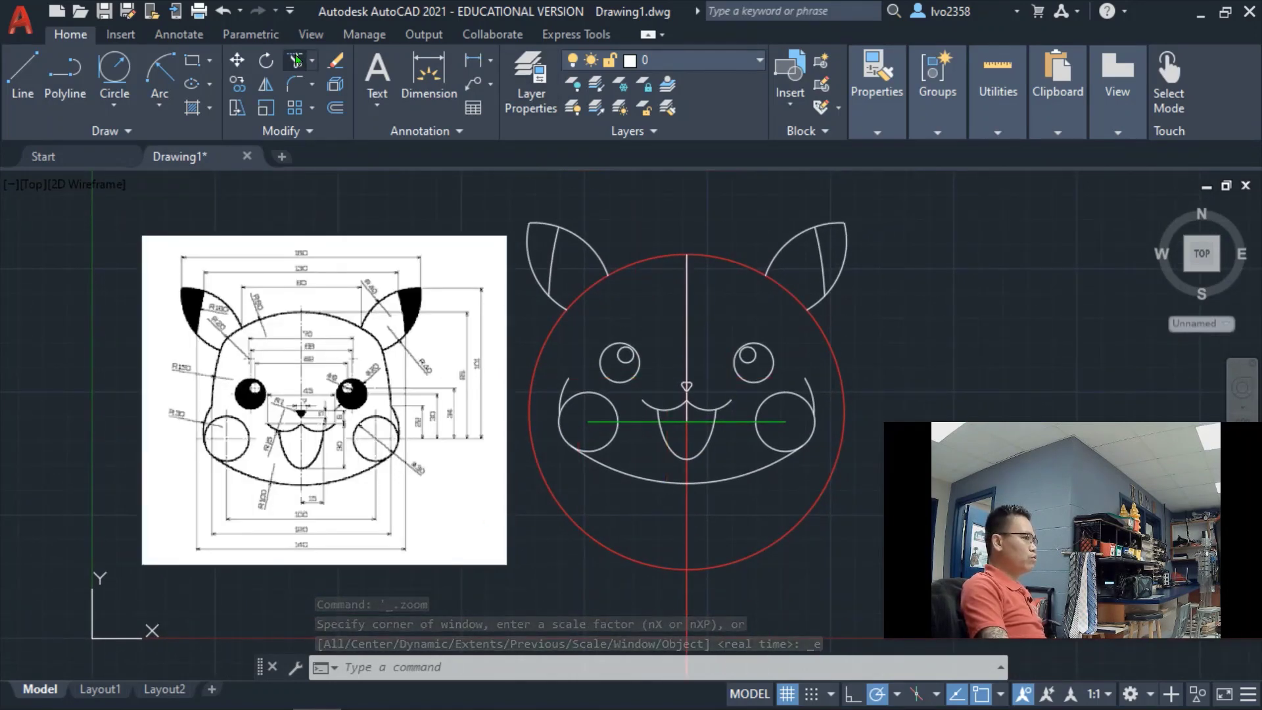
pyautogui.click(547, 339)
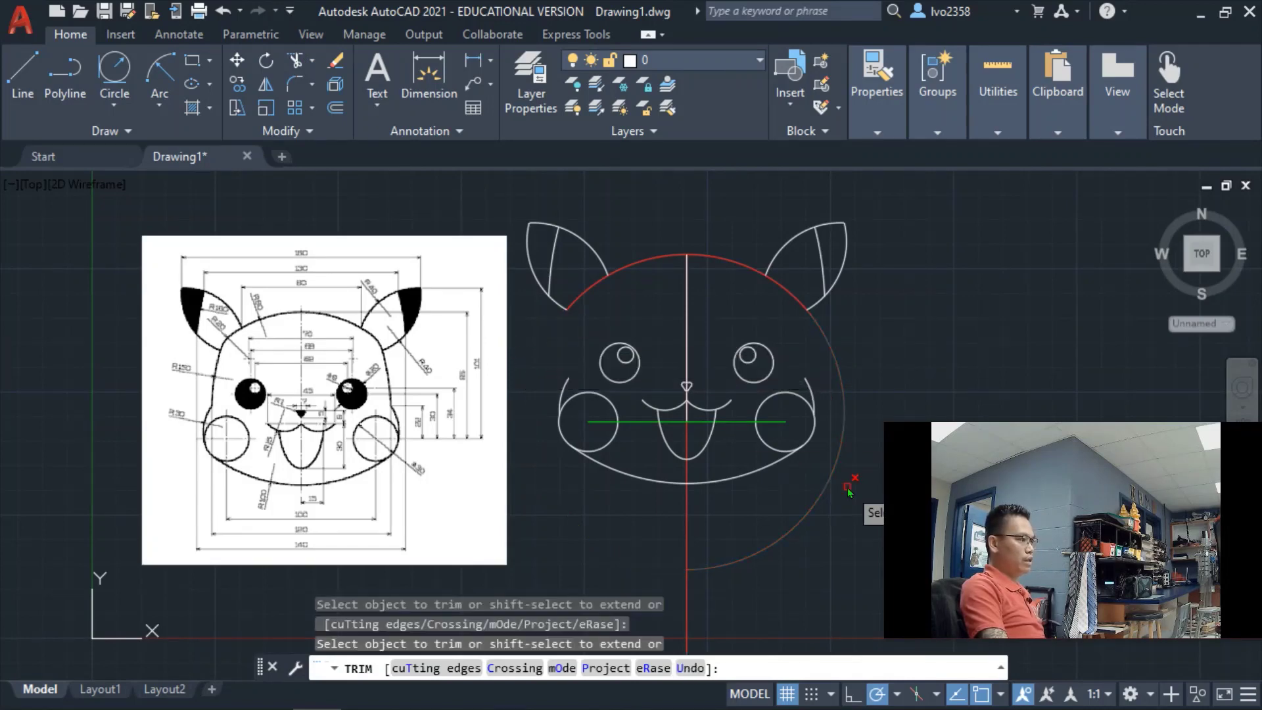
pyautogui.click(844, 427)
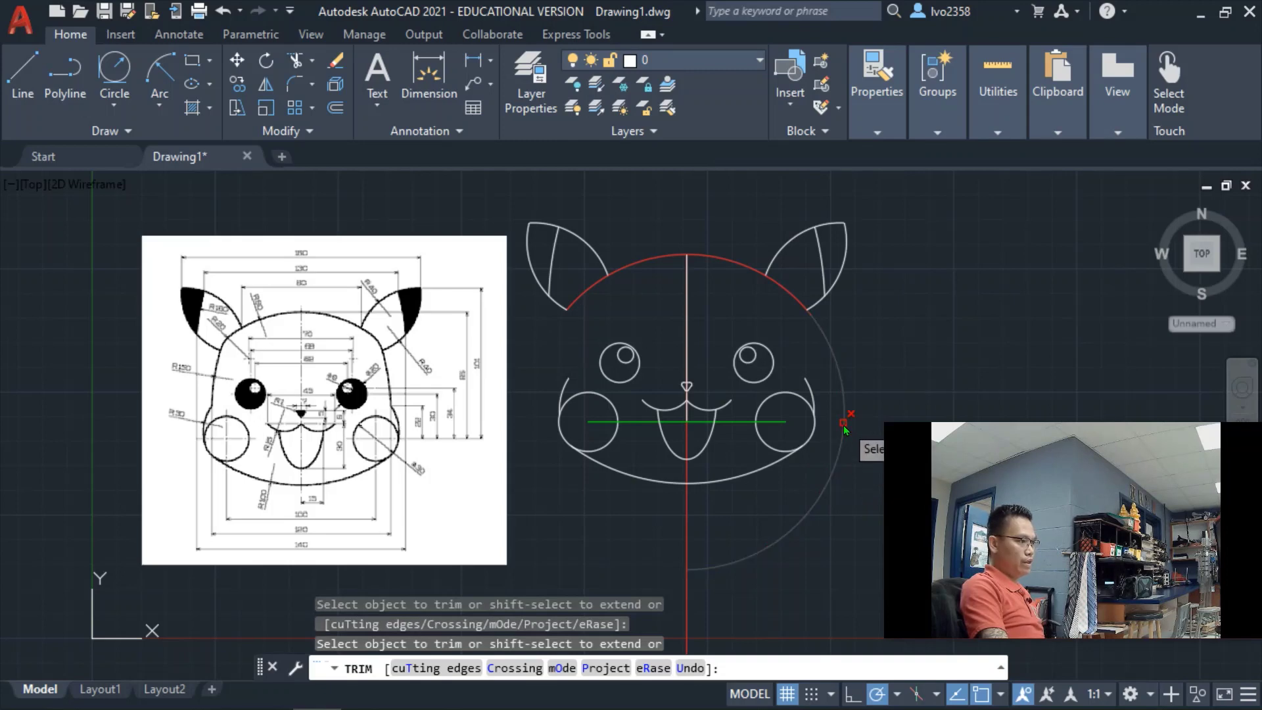
pyautogui.click(783, 293)
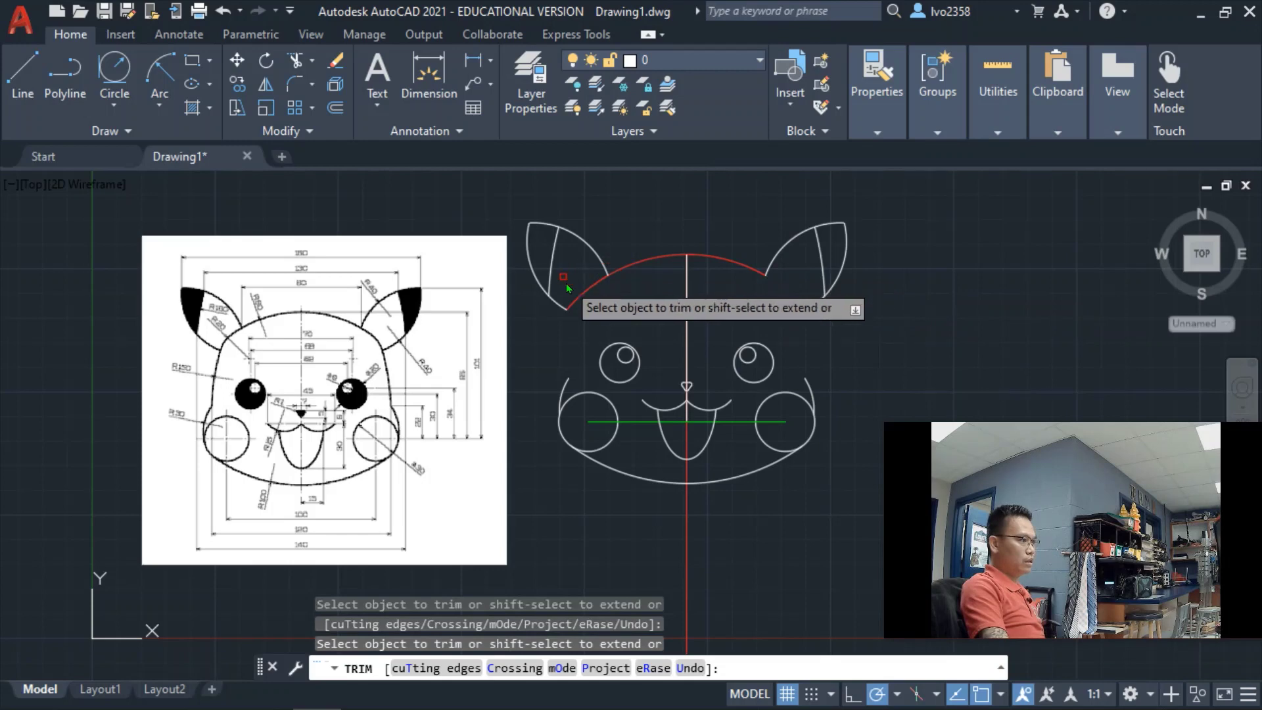
pyautogui.click(586, 292)
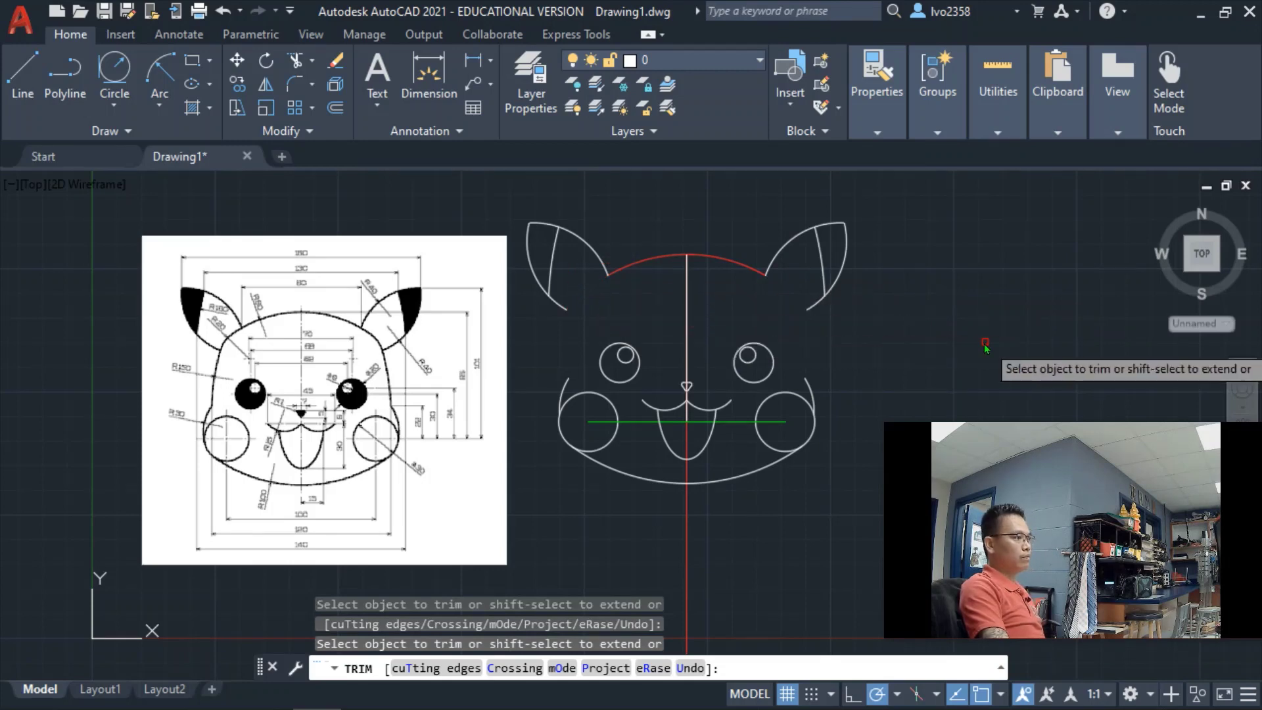
pyautogui.press('Escape')
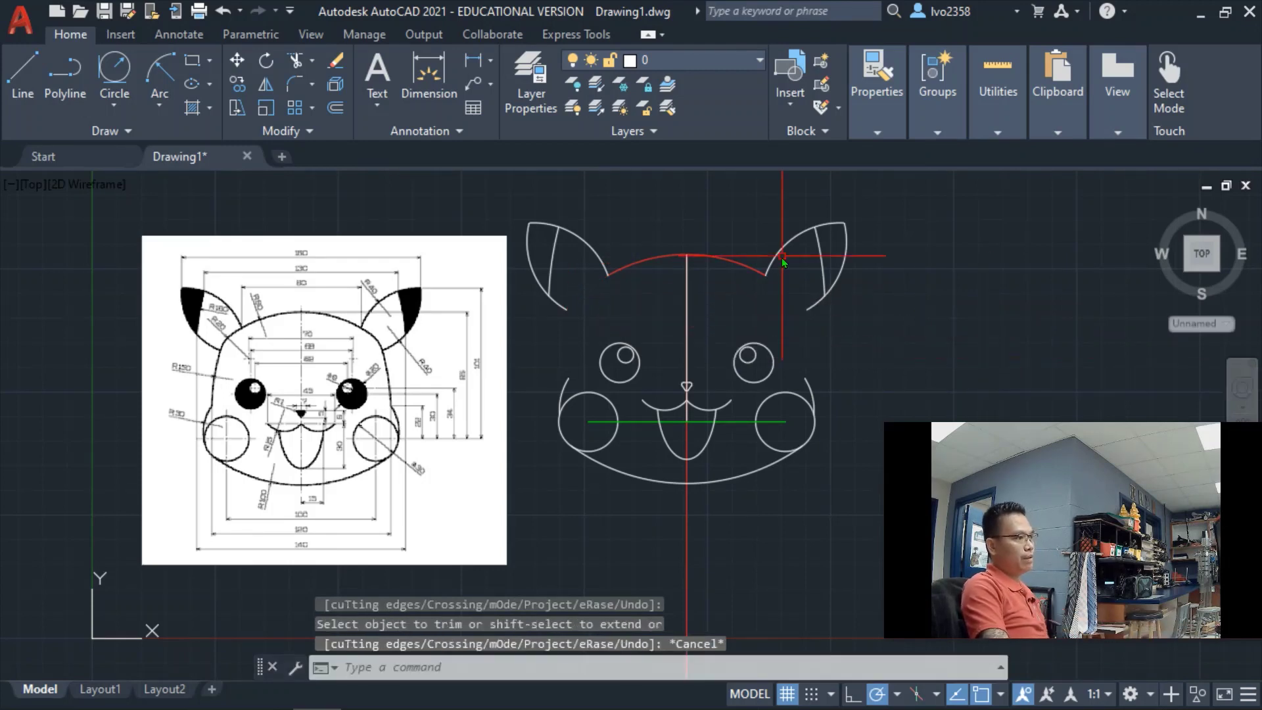
pyautogui.click(730, 266)
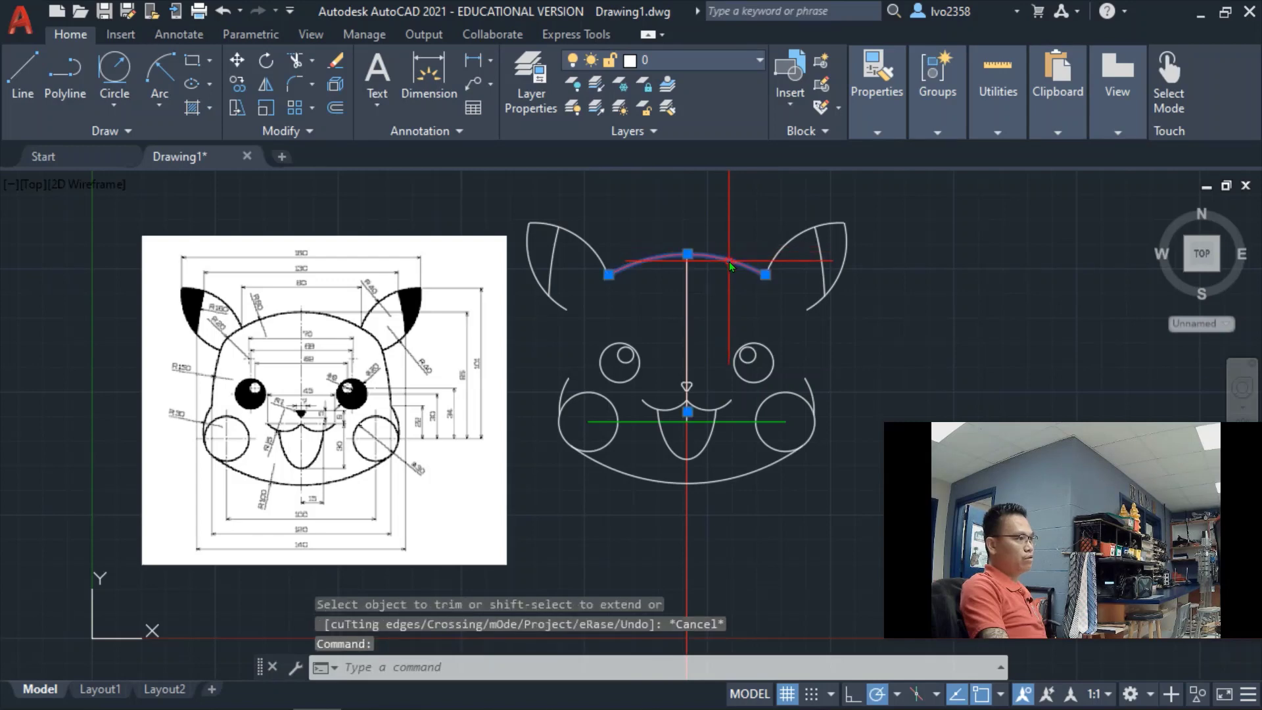
pyautogui.click(757, 62)
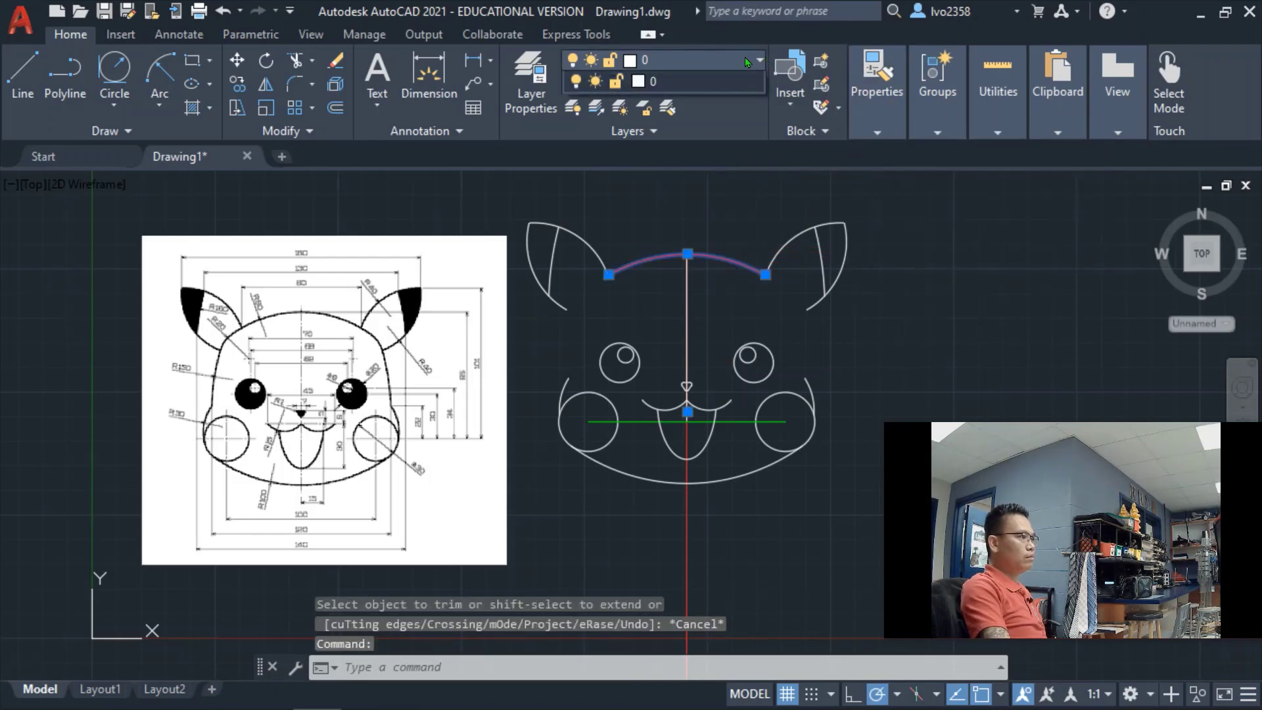
pyautogui.click(693, 58)
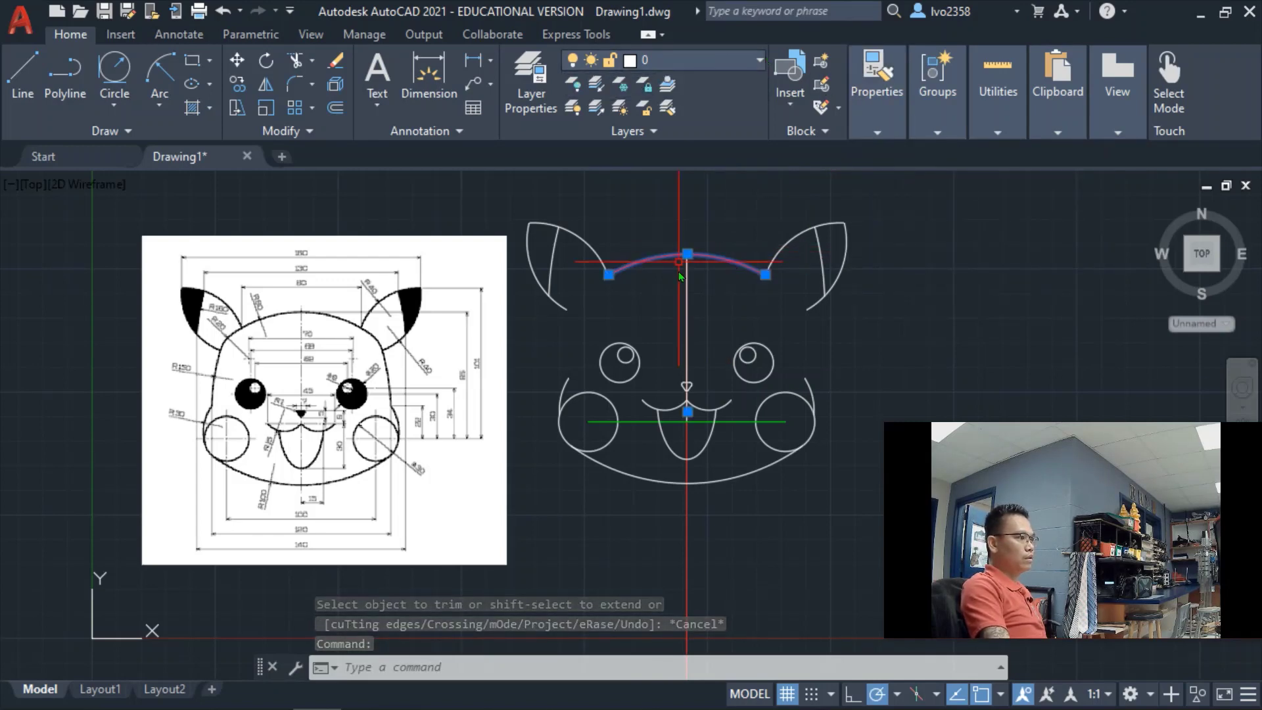
pyautogui.click(901, 236)
pyautogui.press('Escape')
pyautogui.press('Escape')
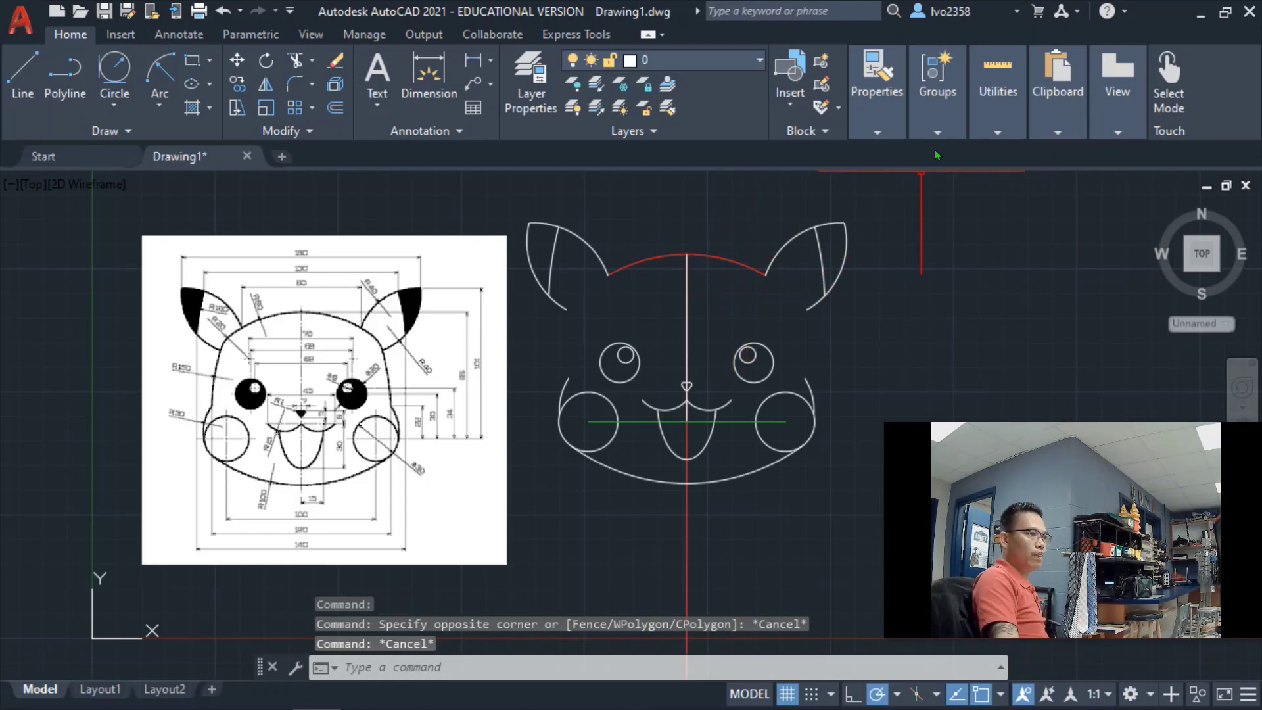
pyautogui.click(729, 263)
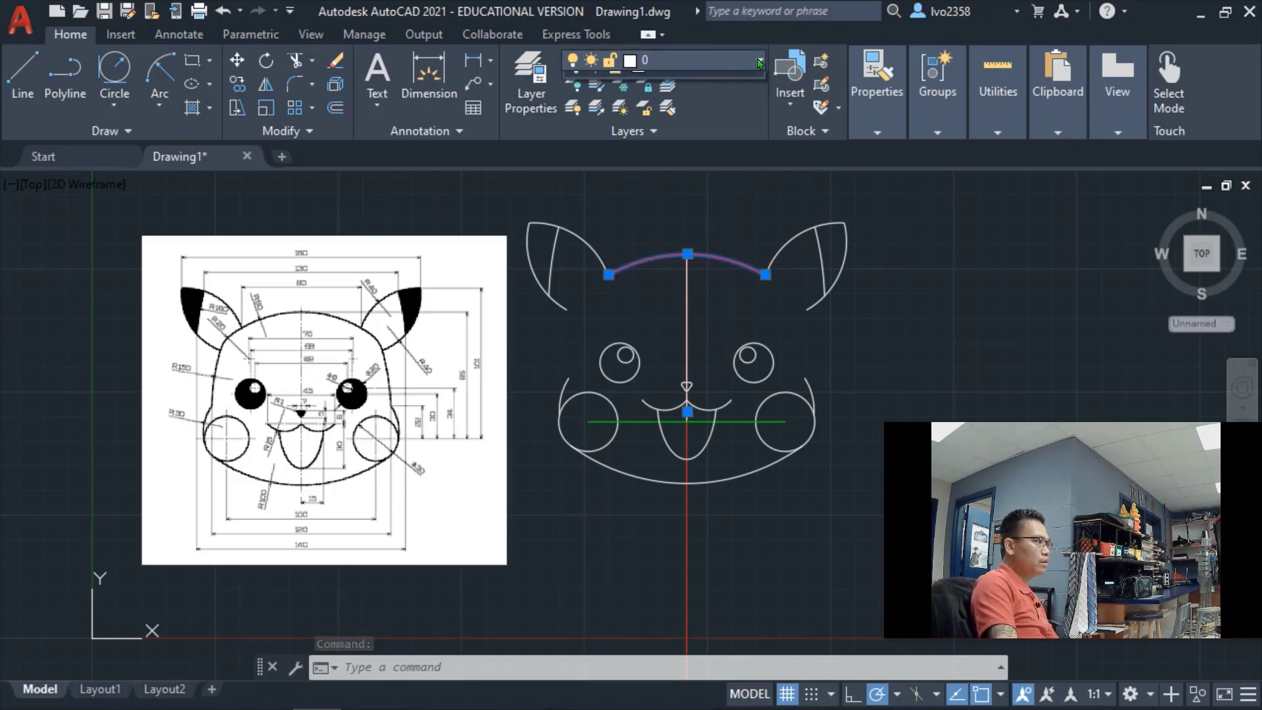
pyautogui.click(650, 135)
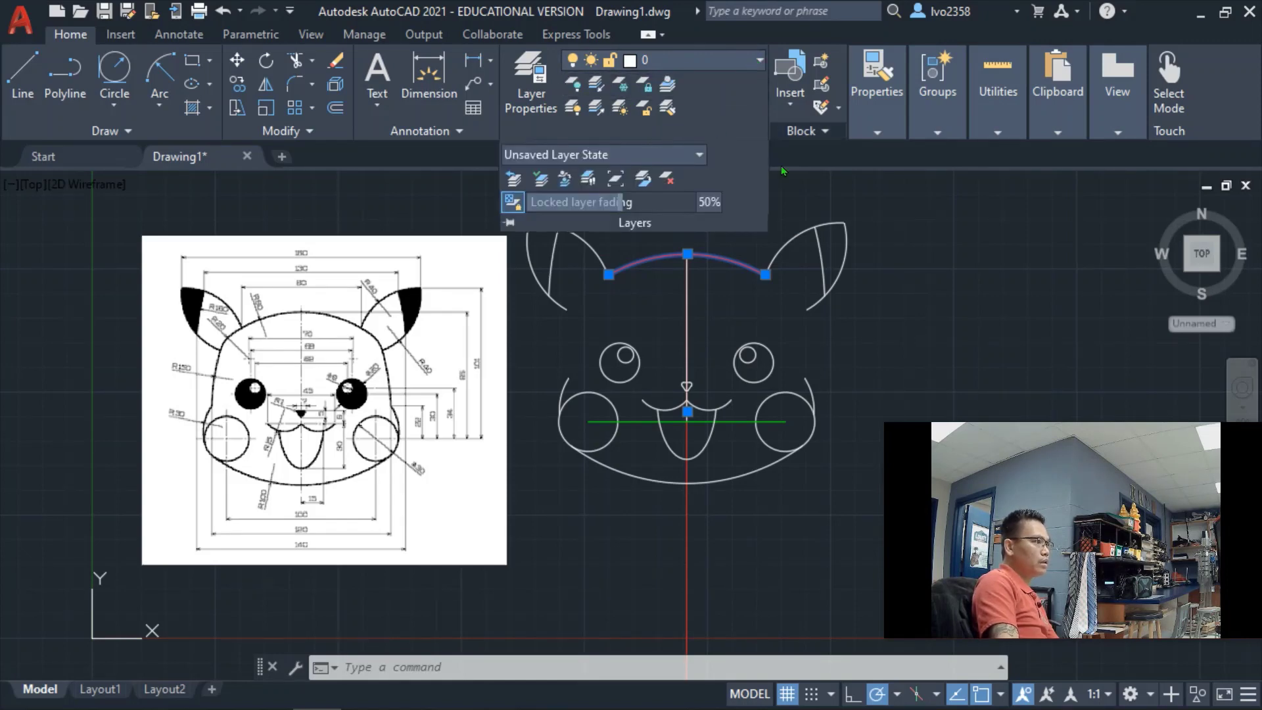
pyautogui.click(921, 213)
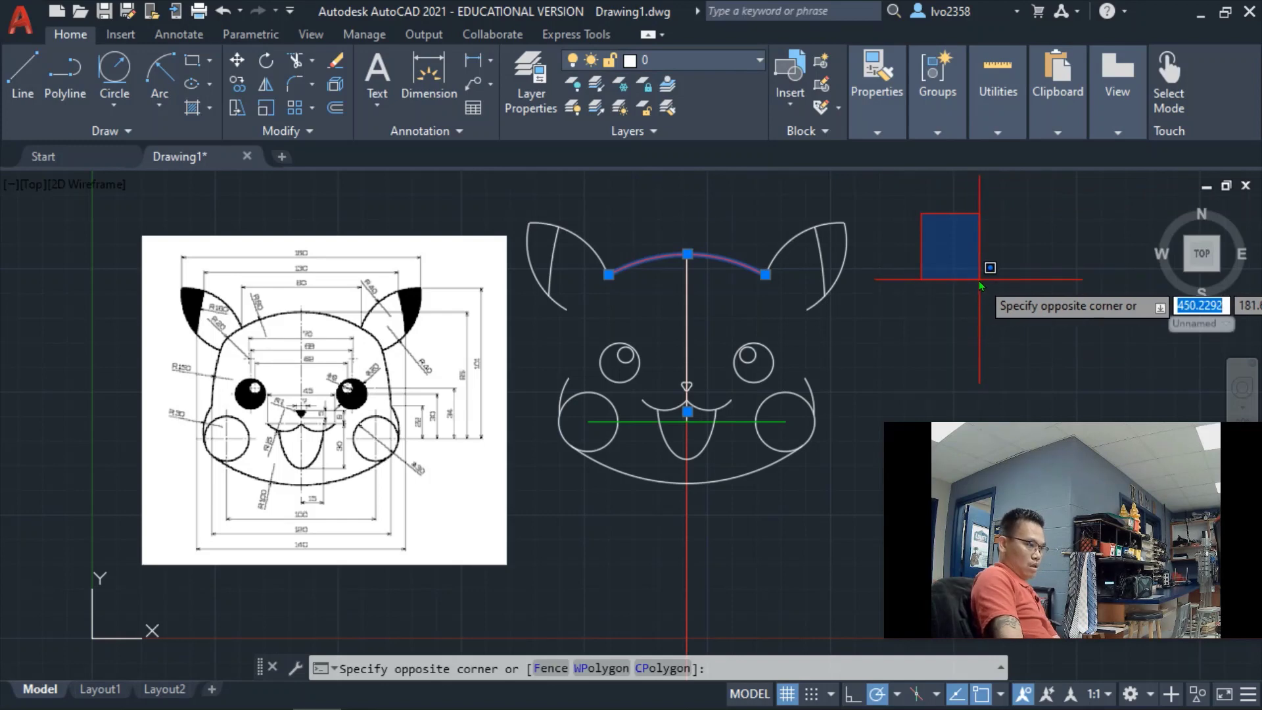
pyautogui.press('Escape')
pyautogui.click(1000, 317)
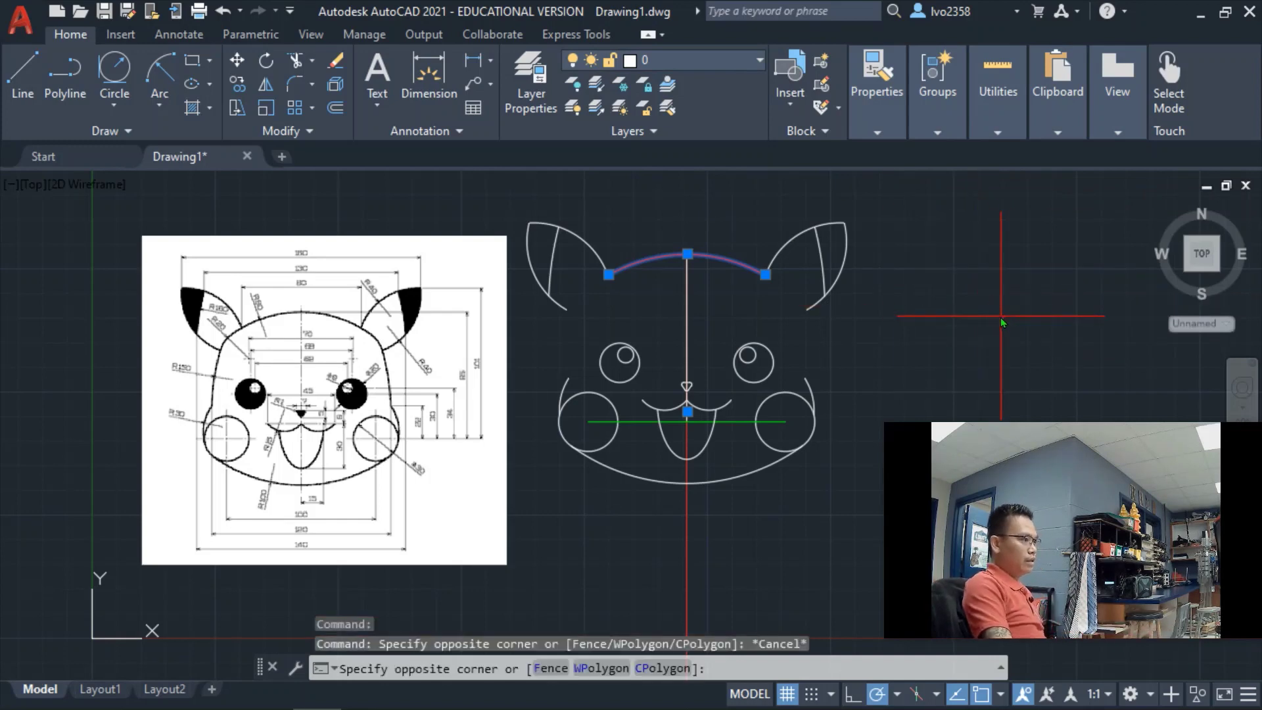
pyautogui.press('Escape')
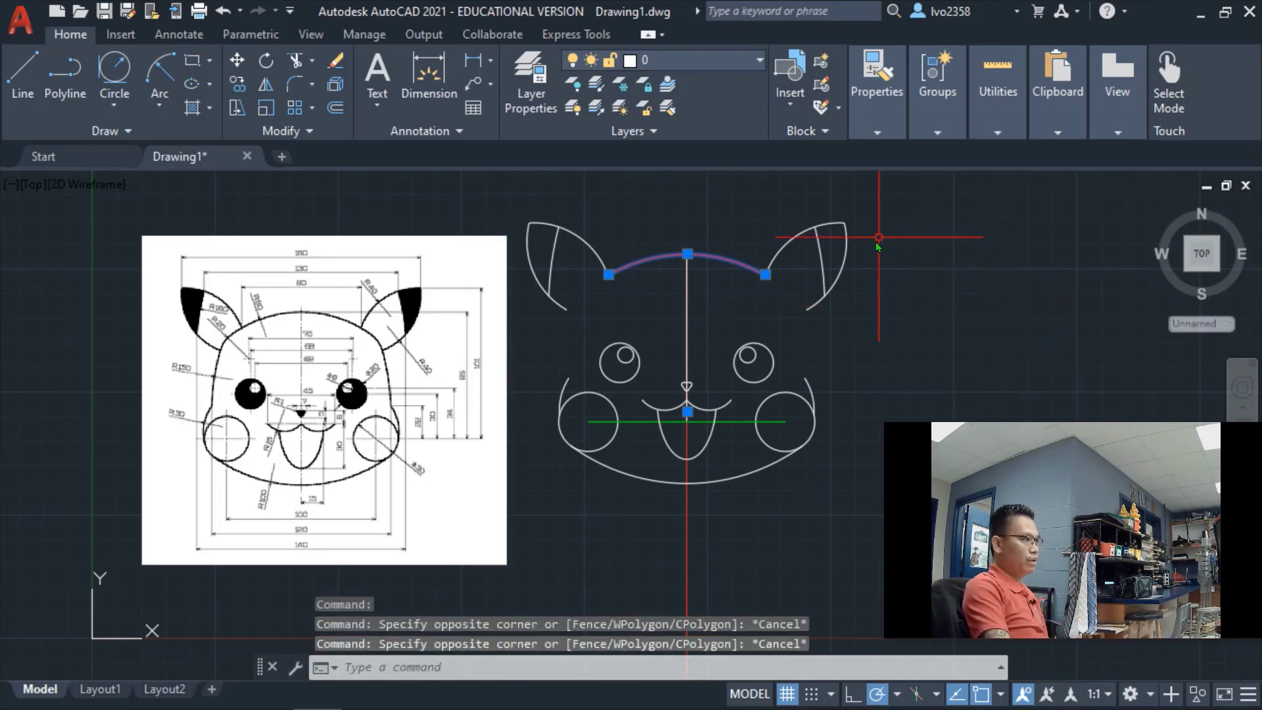
pyautogui.press('Escape')
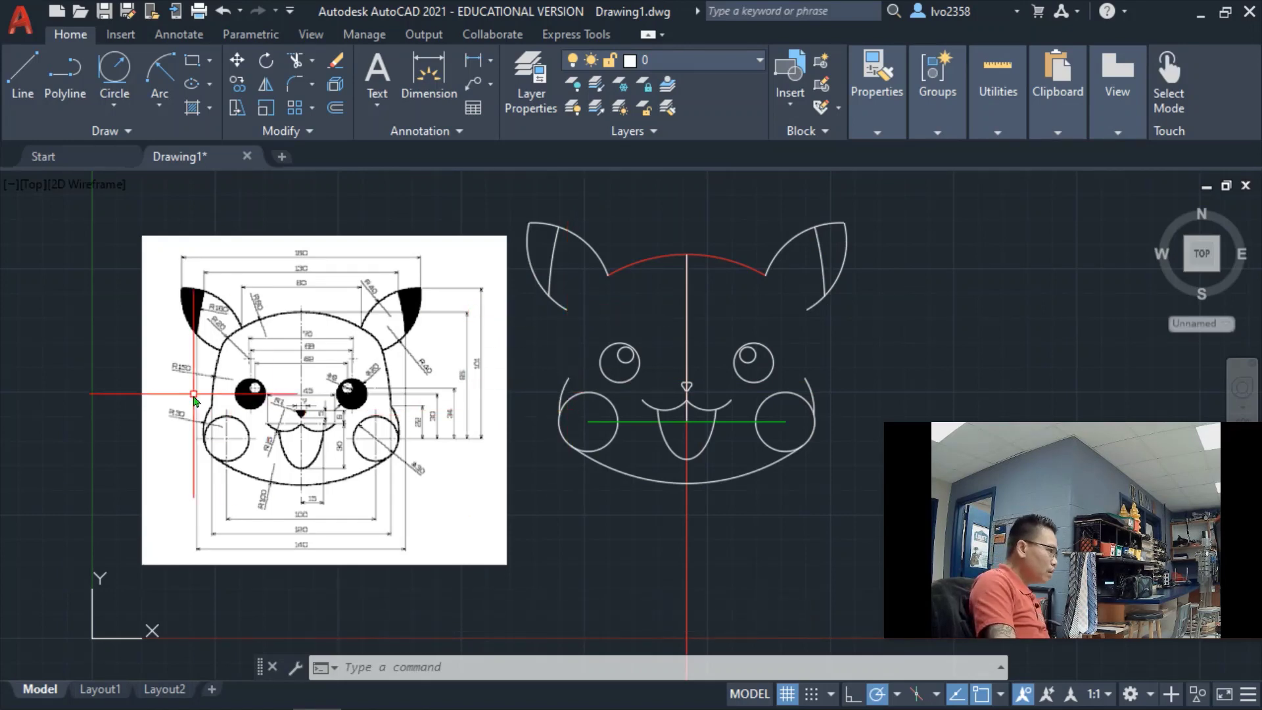
# Draw a start-end-radius arc of radius 150 from the left ear's lower corner to the upper end of the left cheek arc.
pyautogui.click(160, 72)
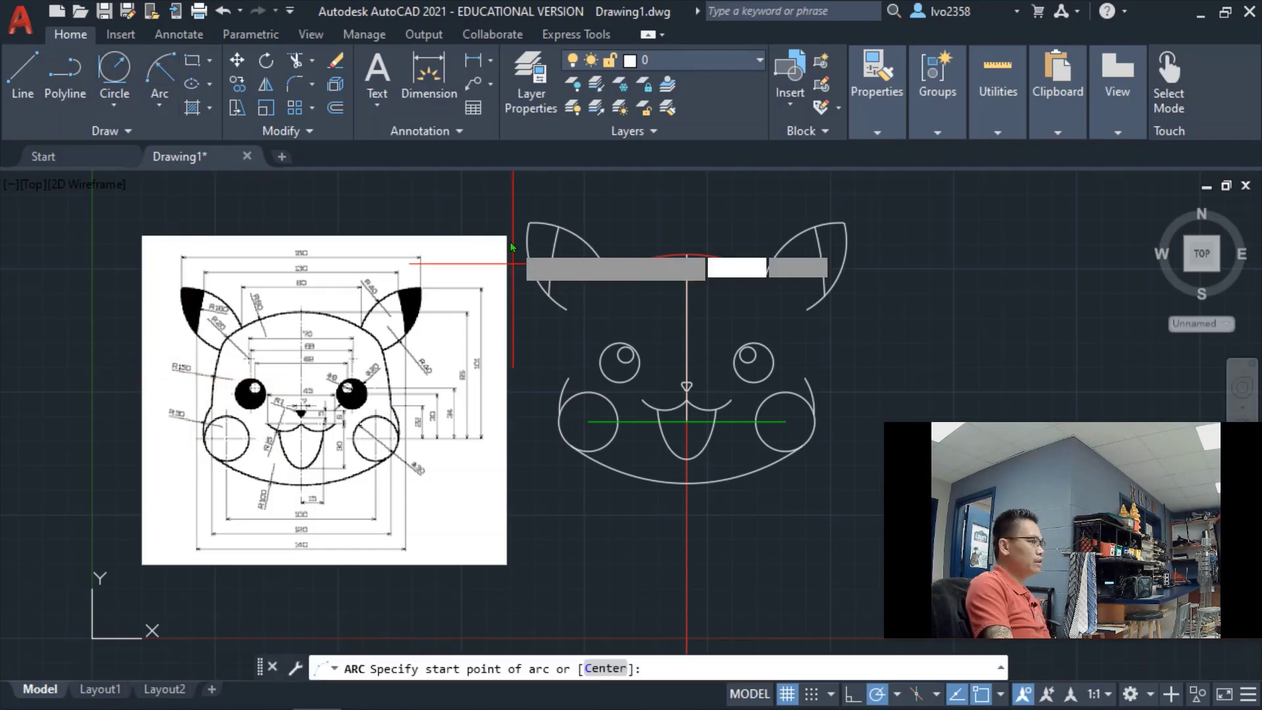
pyautogui.click(568, 310)
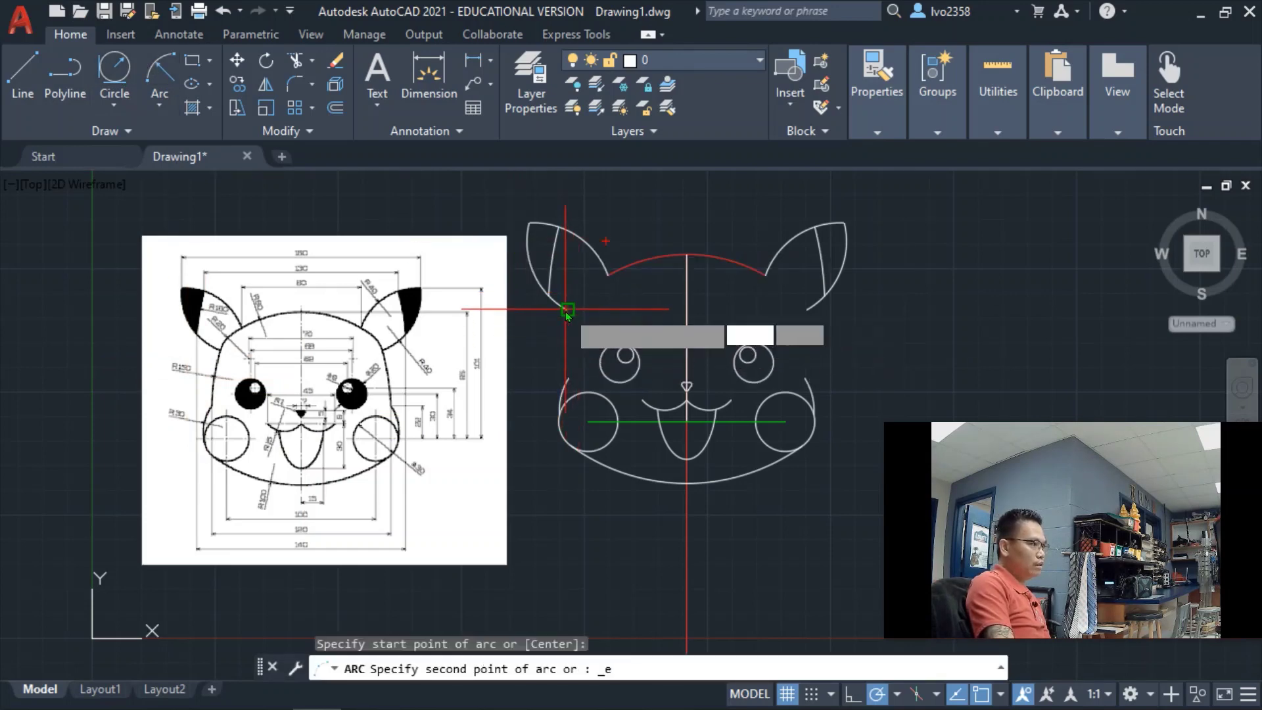
pyautogui.click(564, 381)
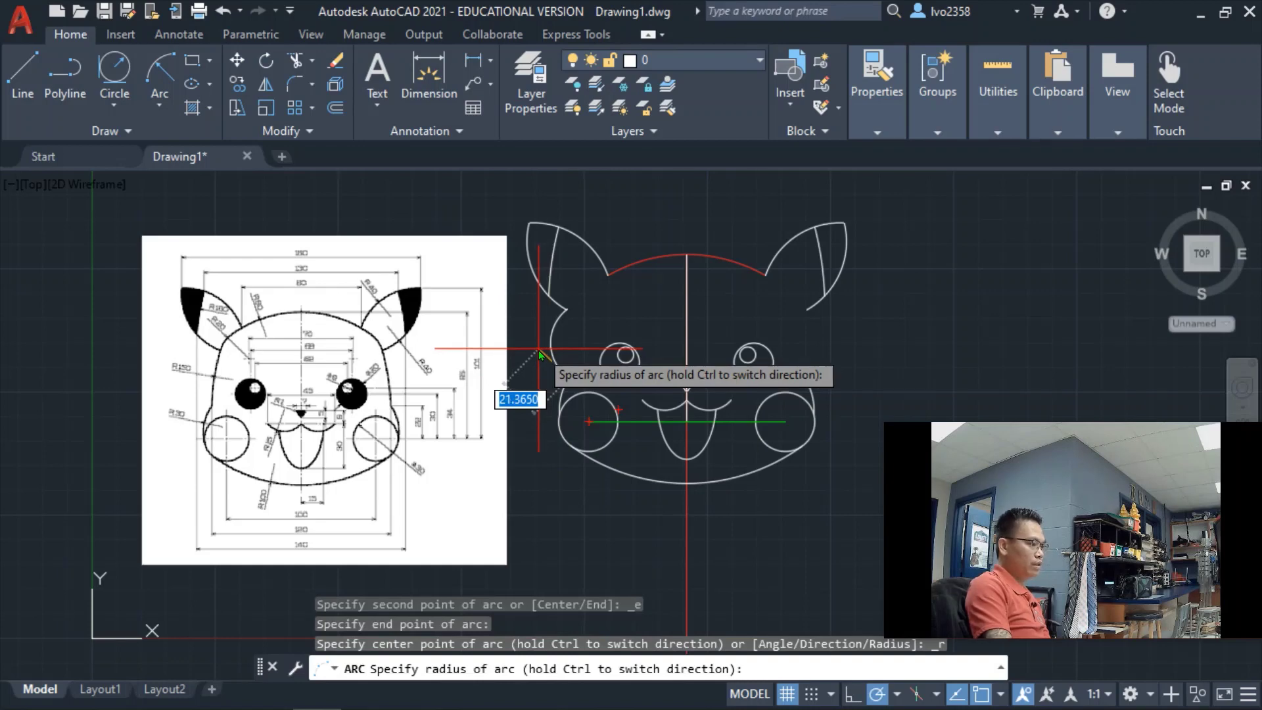
pyautogui.press('Return')
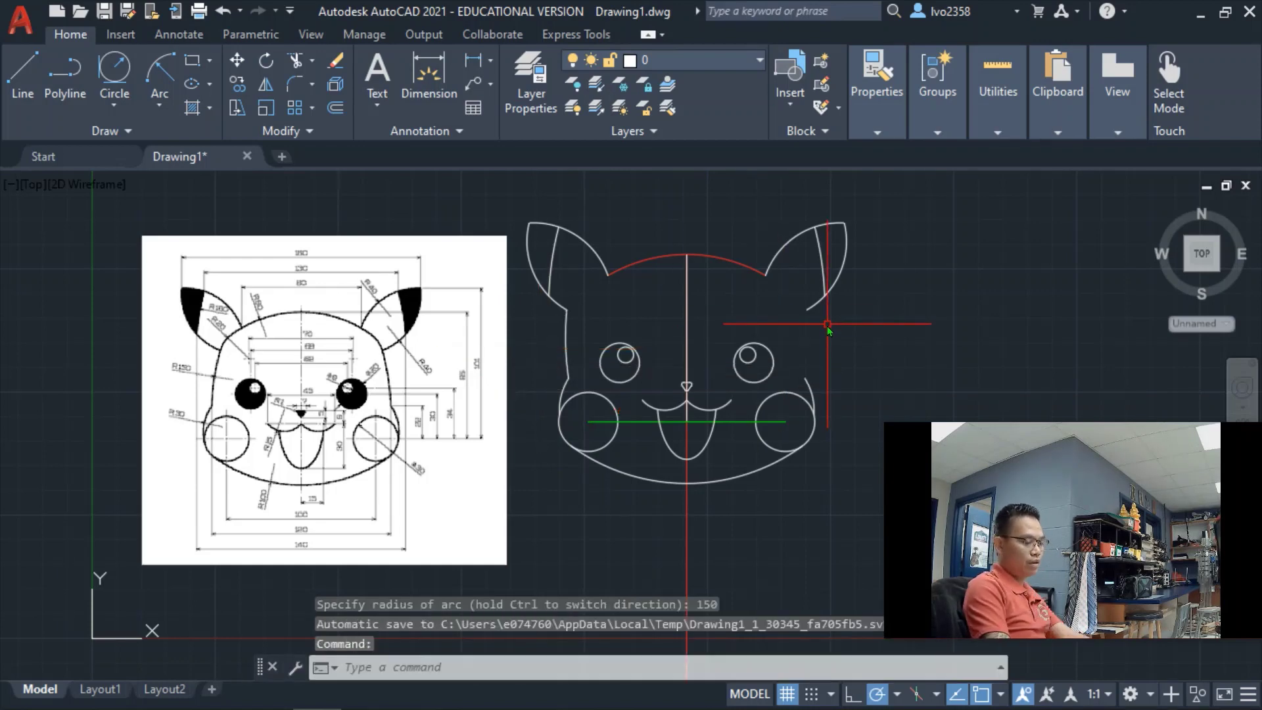
# Try to draw the matching side arc from the right cheek arc's upper end to the right ear's lower corner, entering 150.
pyautogui.press('Return')
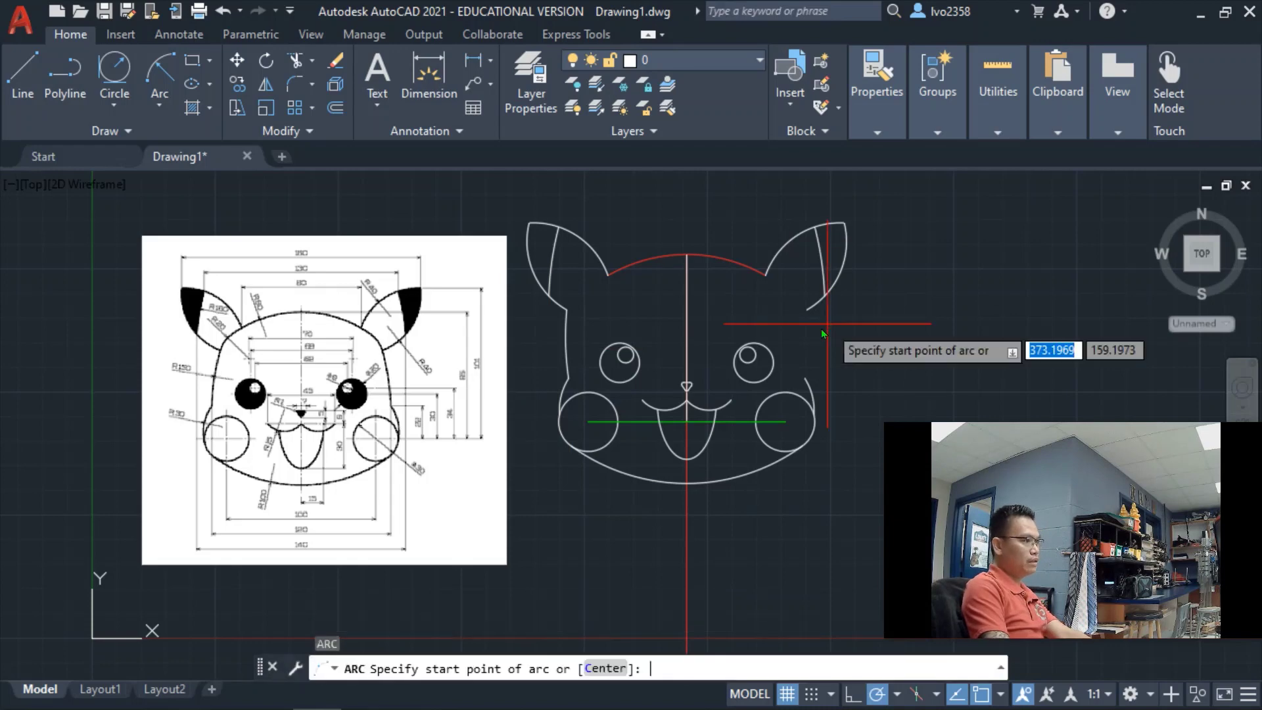
pyautogui.click(805, 380)
pyautogui.click(807, 307)
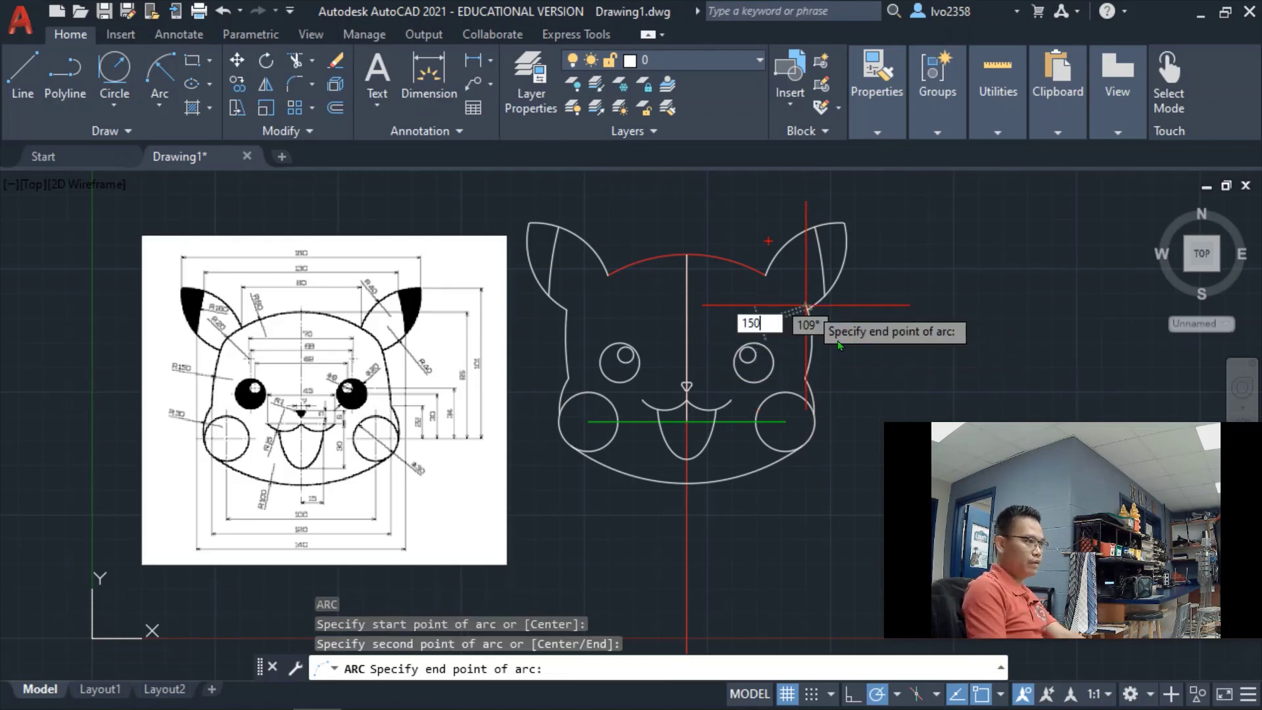
pyautogui.press('Return')
pyautogui.scroll(-4, 1021, 307)
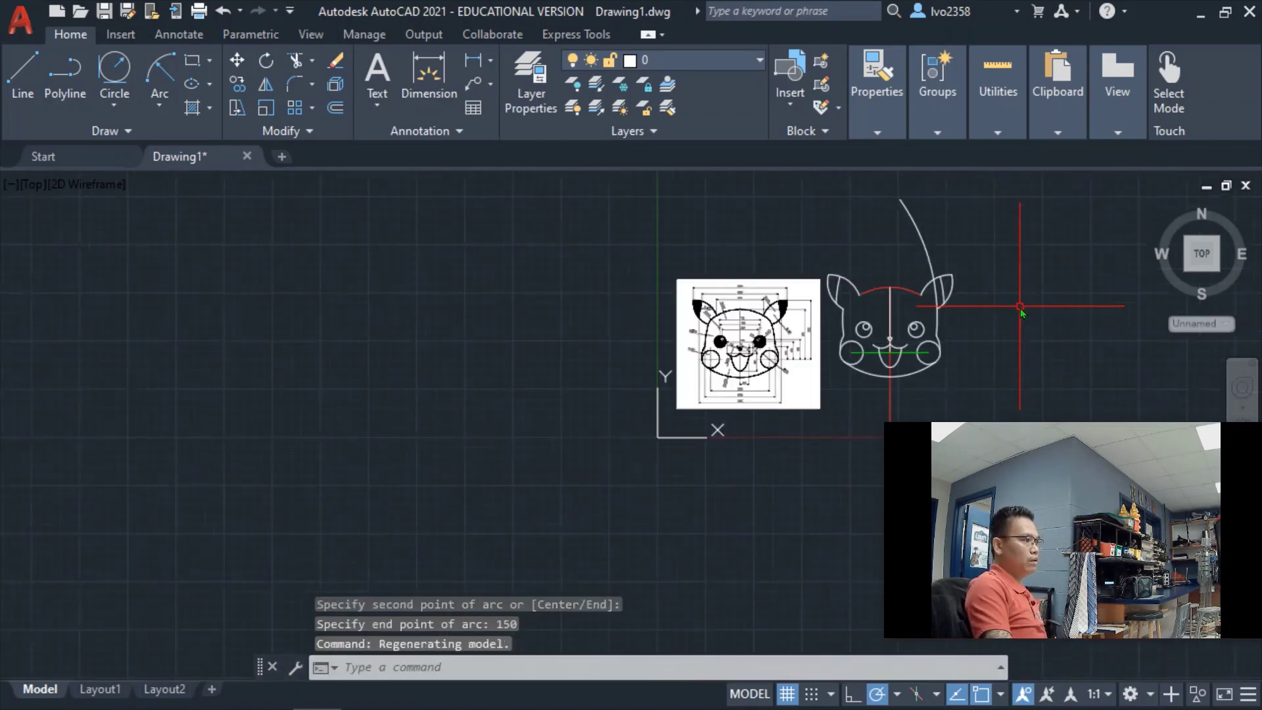
# Trim the overlong right side arc so nothing of it remains above the right ear's lower corner.
pyautogui.scroll(2, 967, 217)
pyautogui.scroll(2, 960, 219)
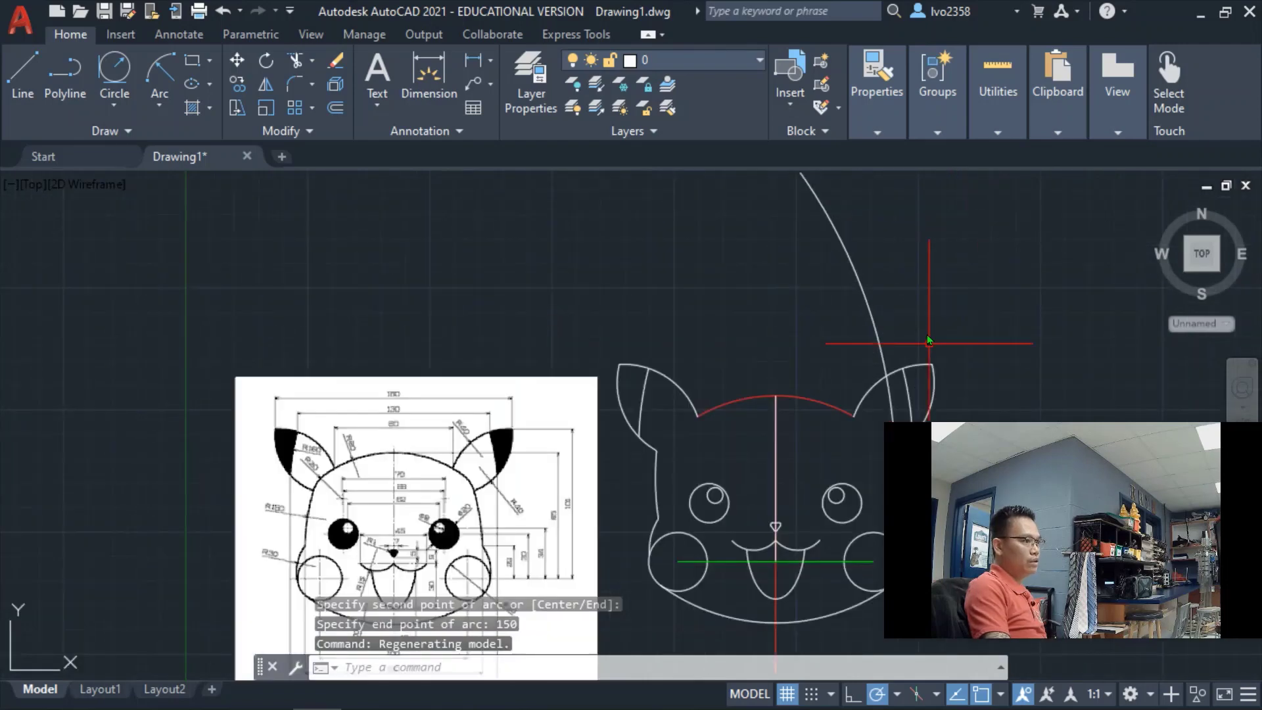
pyautogui.moveTo(927, 334); pyautogui.dragTo(851, 186, button='middle')
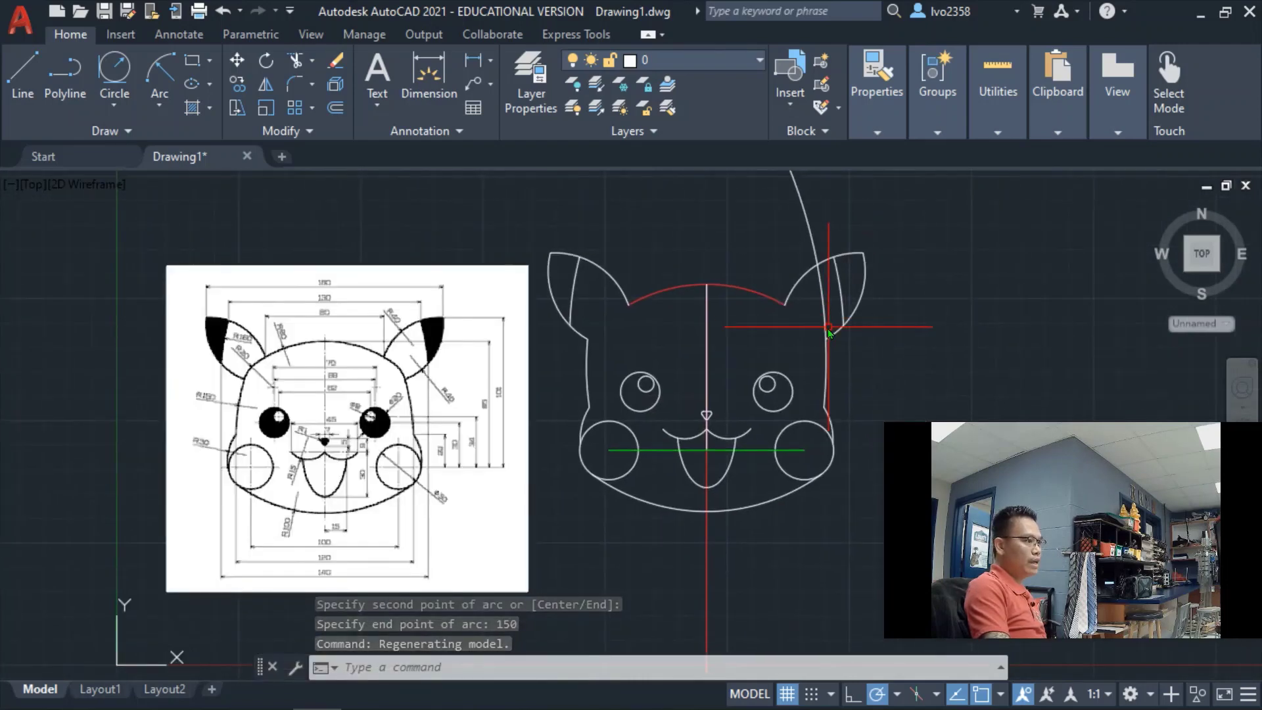
pyautogui.write('tr')
pyautogui.press('space')
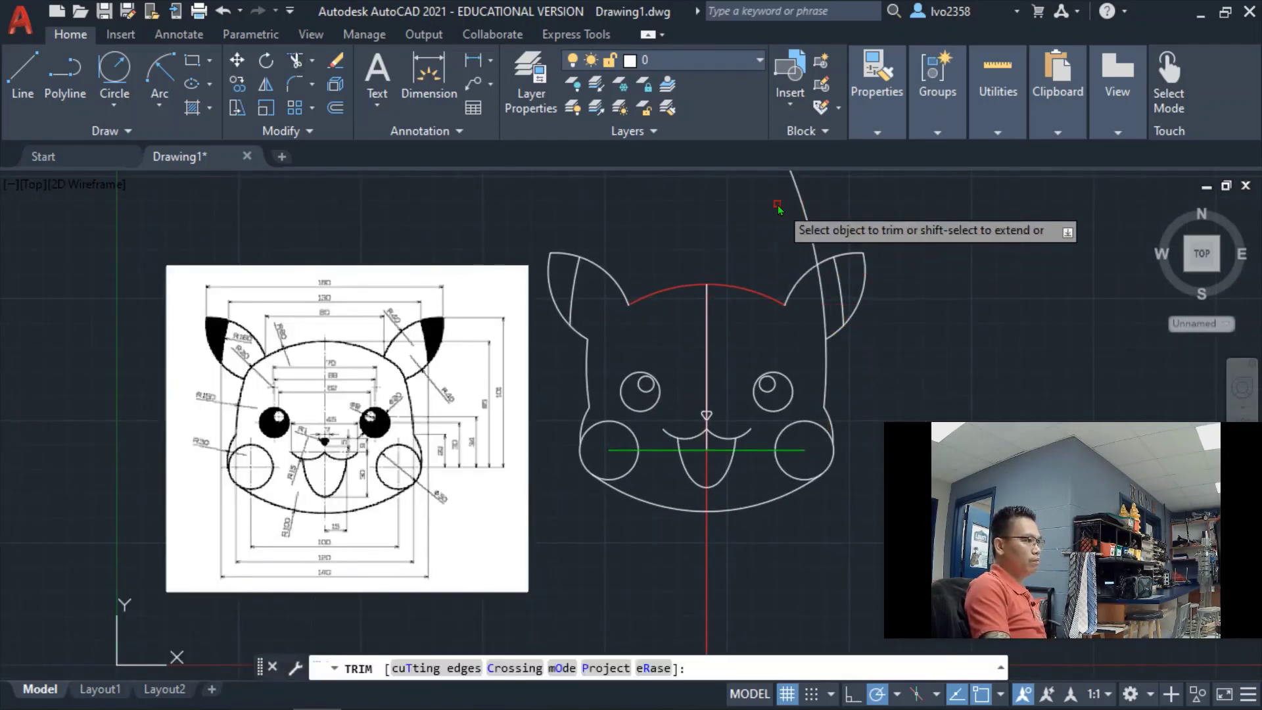
pyautogui.click(807, 207)
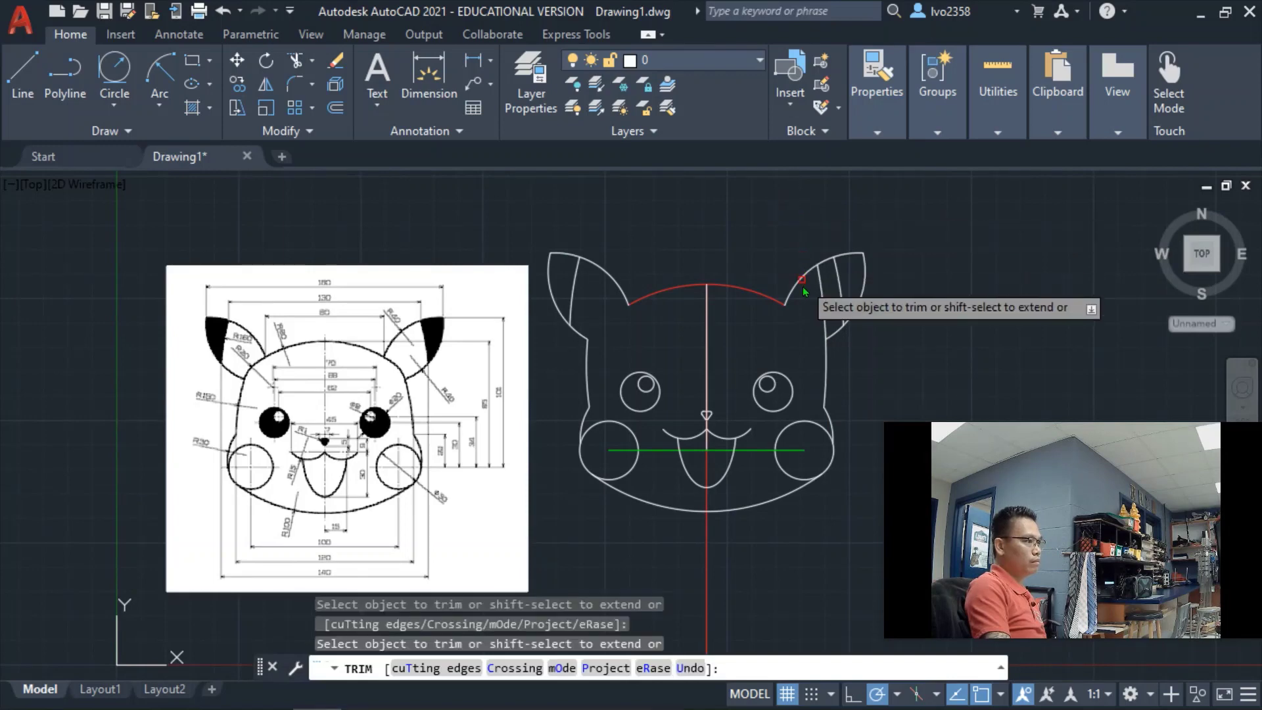
pyautogui.click(821, 289)
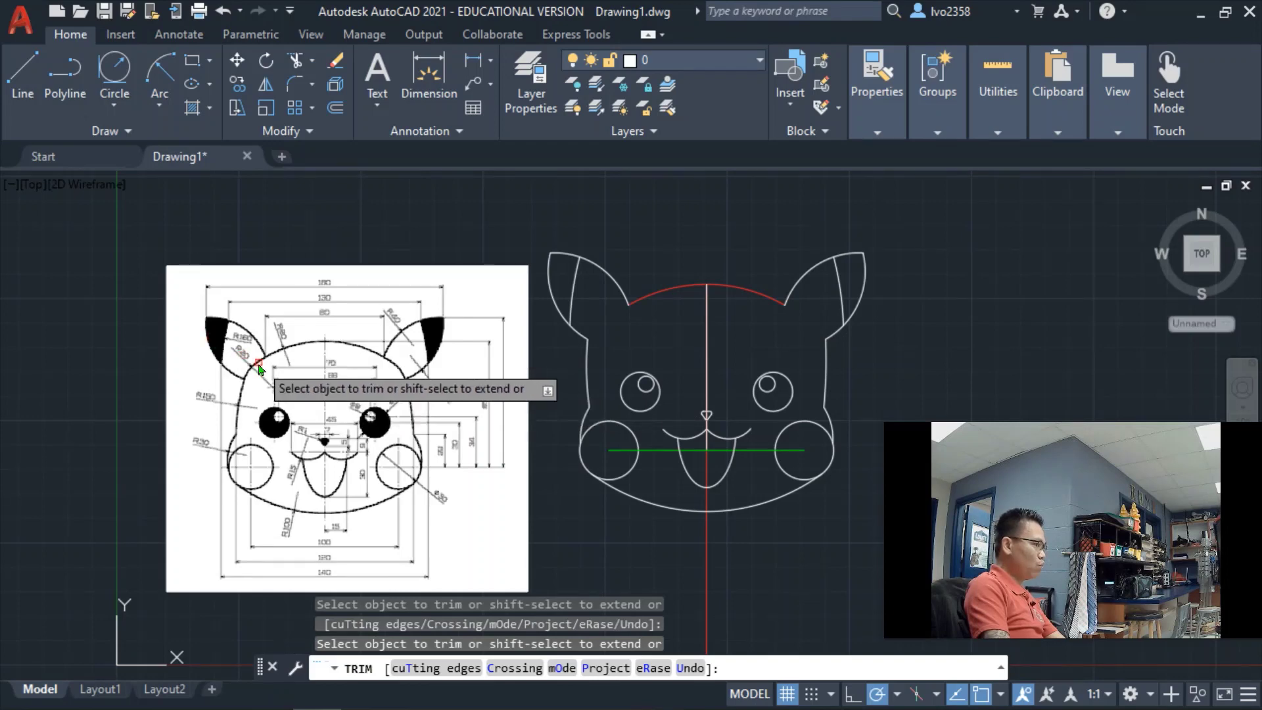
pyautogui.click(163, 68)
pyautogui.click(588, 340)
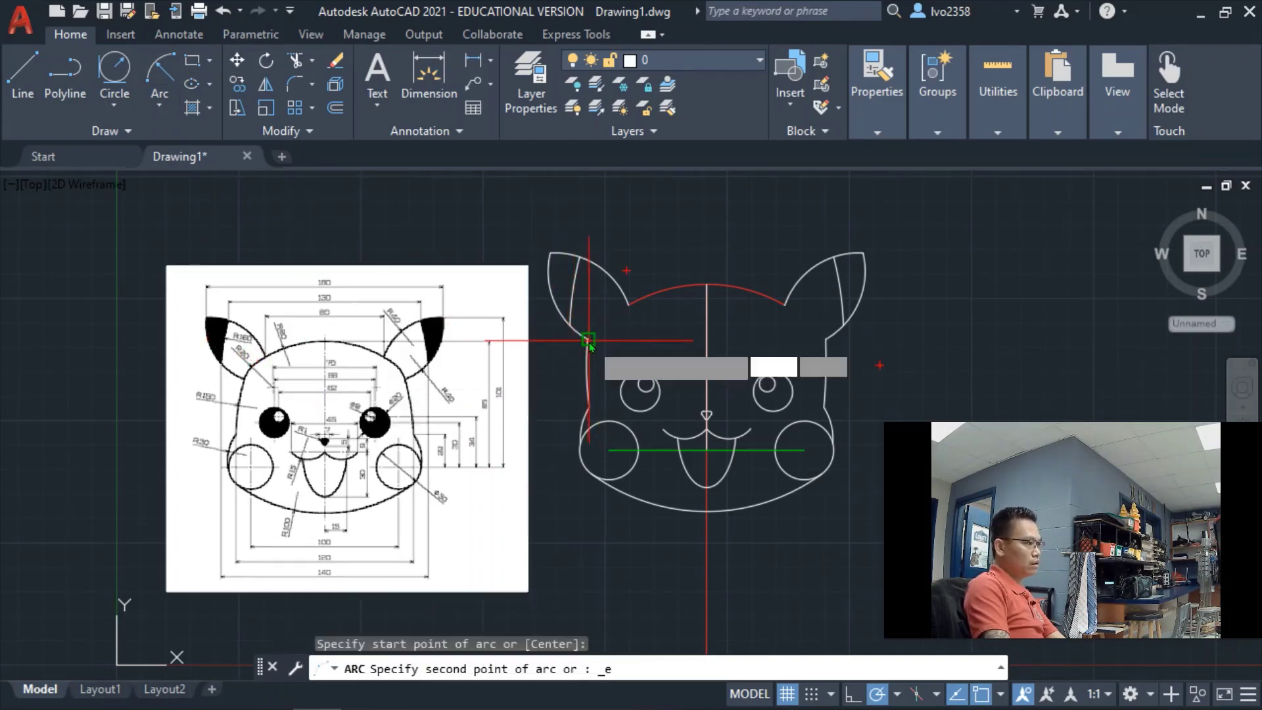
pyautogui.click(628, 305)
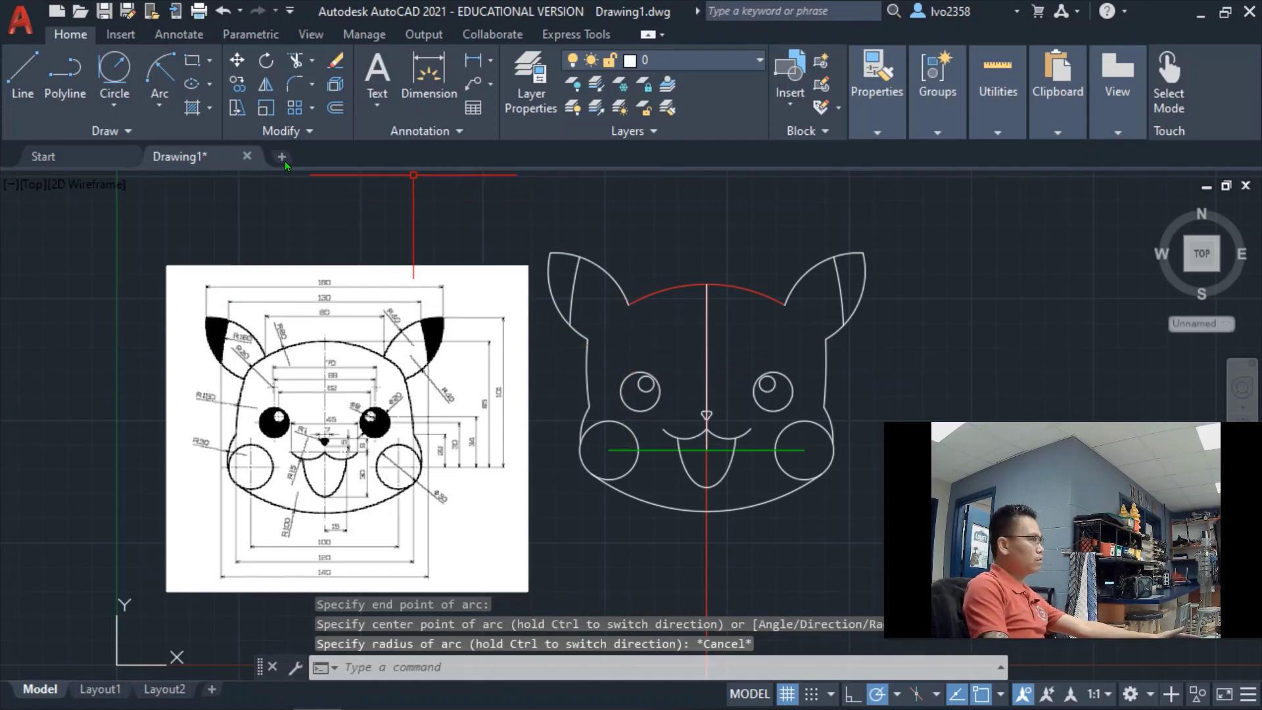
# Draw a start-end-radius arc of radius 20 from the left ear's inner corner to its lower corner.
pyautogui.click(167, 84)
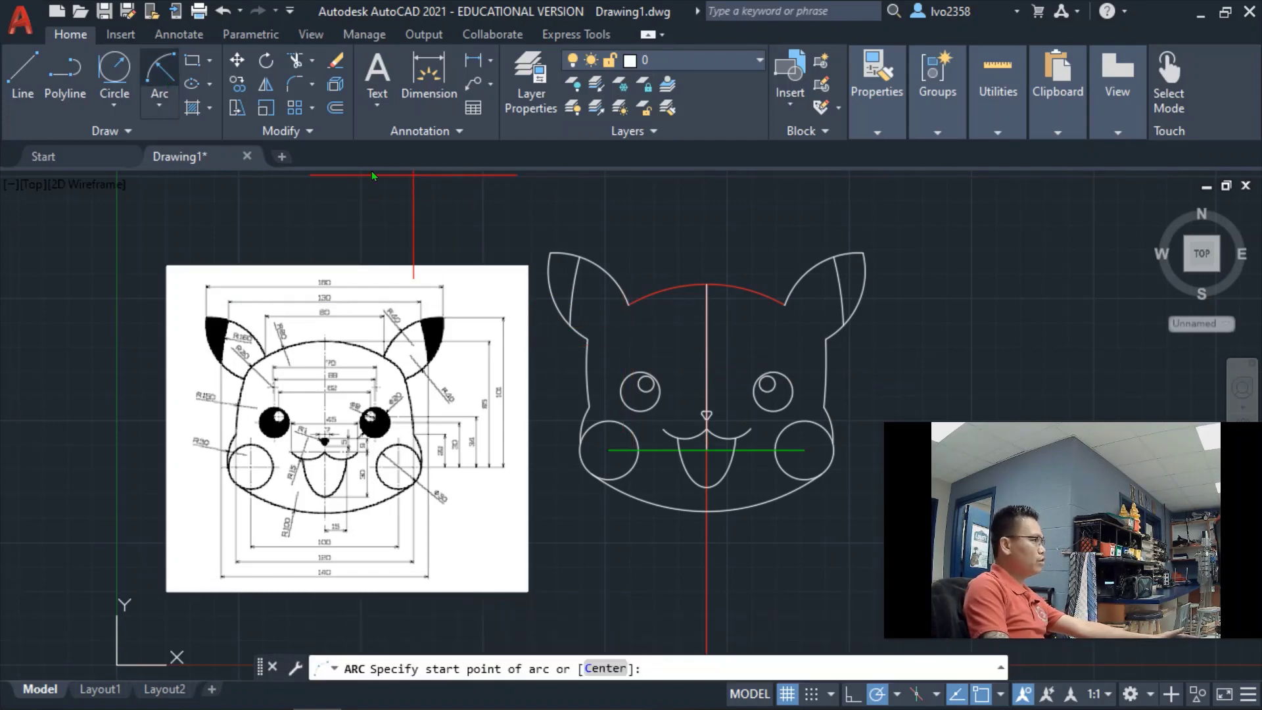
pyautogui.click(629, 305)
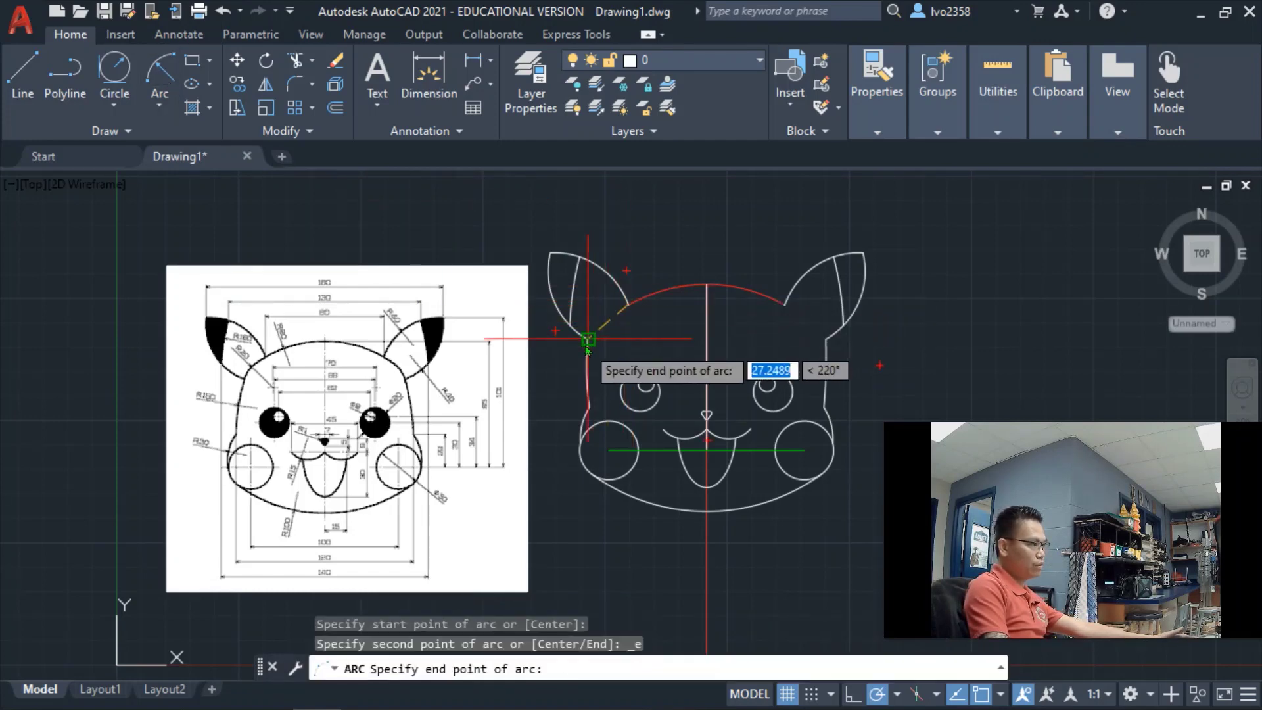
pyautogui.click(587, 340)
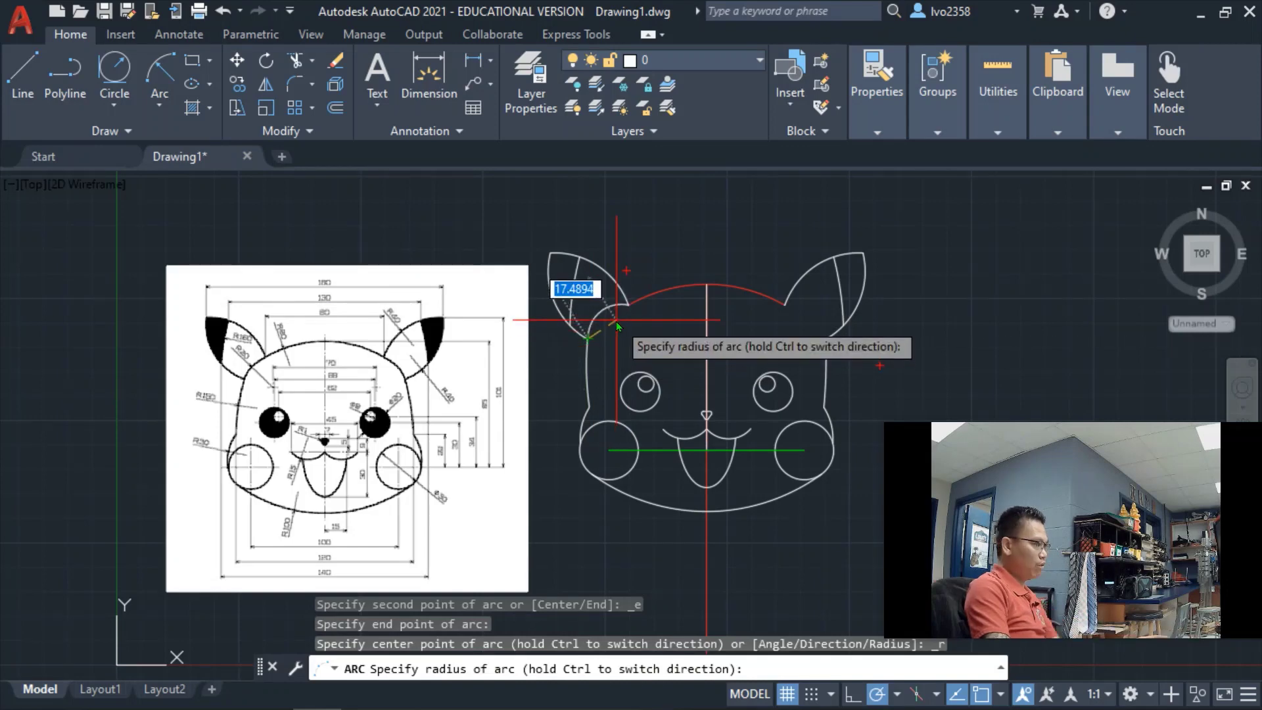
pyautogui.write('20')
pyautogui.press('Return')
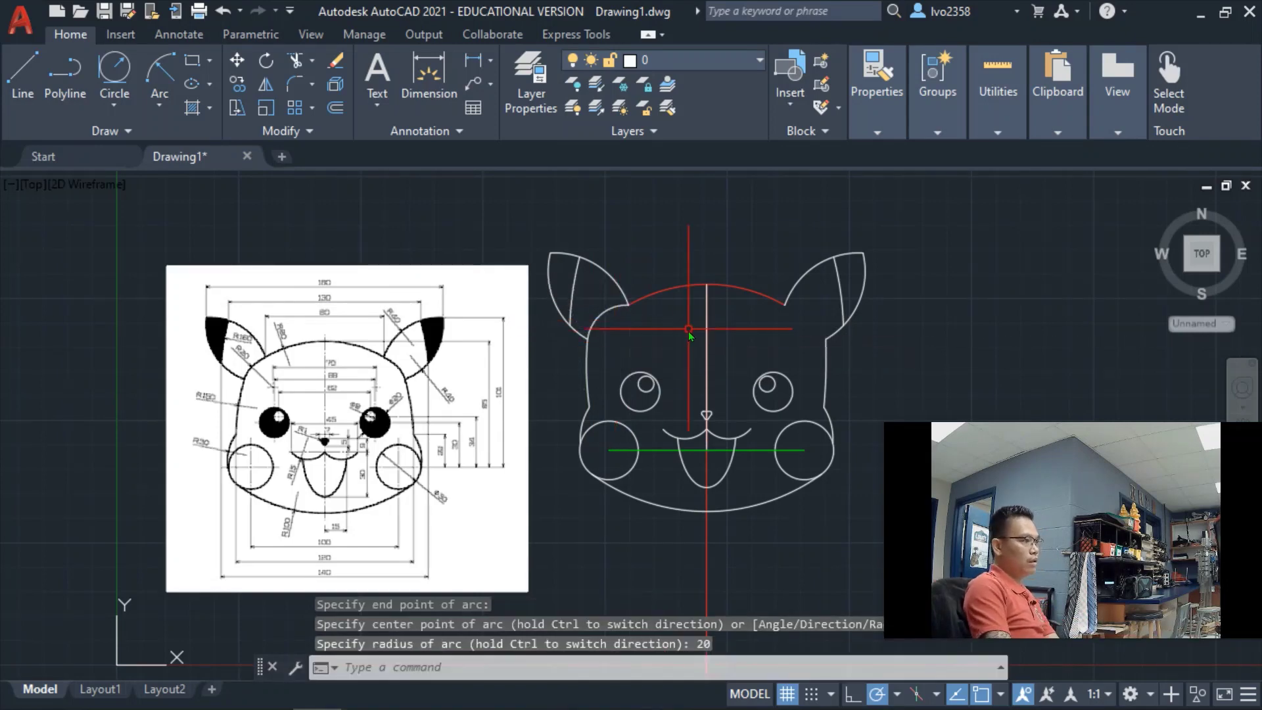
# Try to draw the matching arc from the right ear's lower corner to its inner corner, entering 20, and erase the attempt.
pyautogui.press('Return')
pyautogui.click(827, 340)
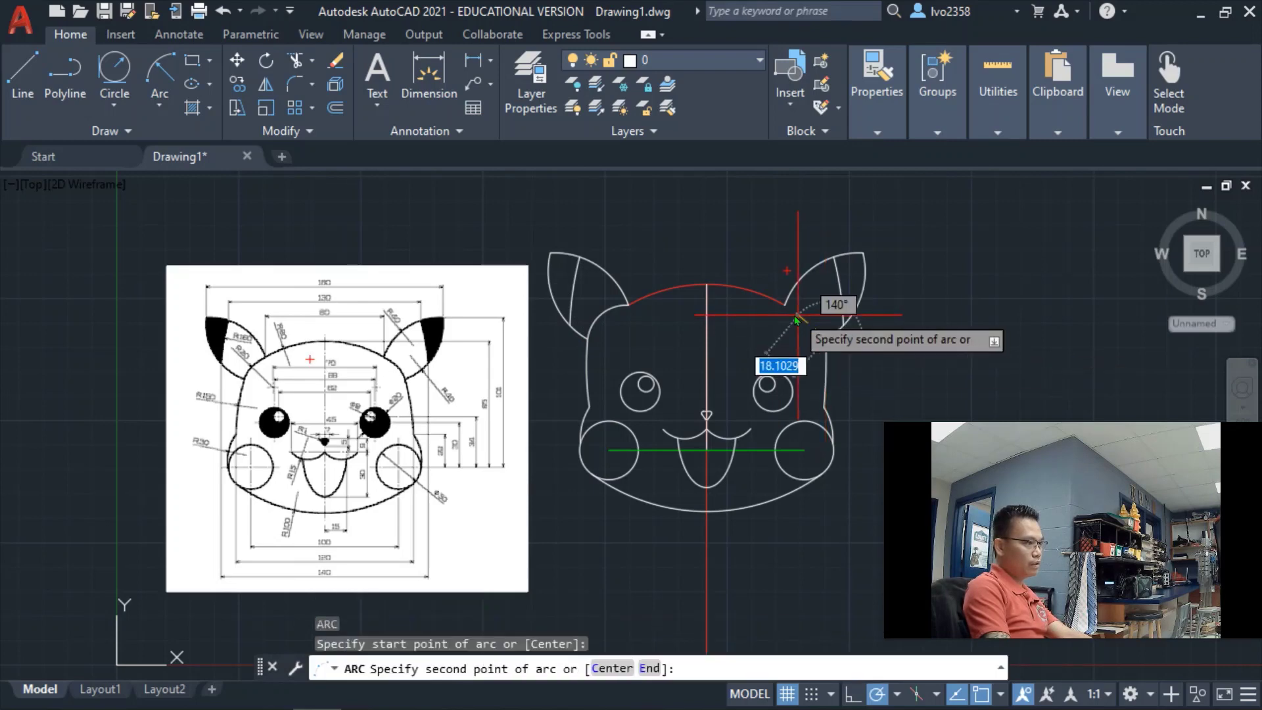
pyautogui.click(792, 313)
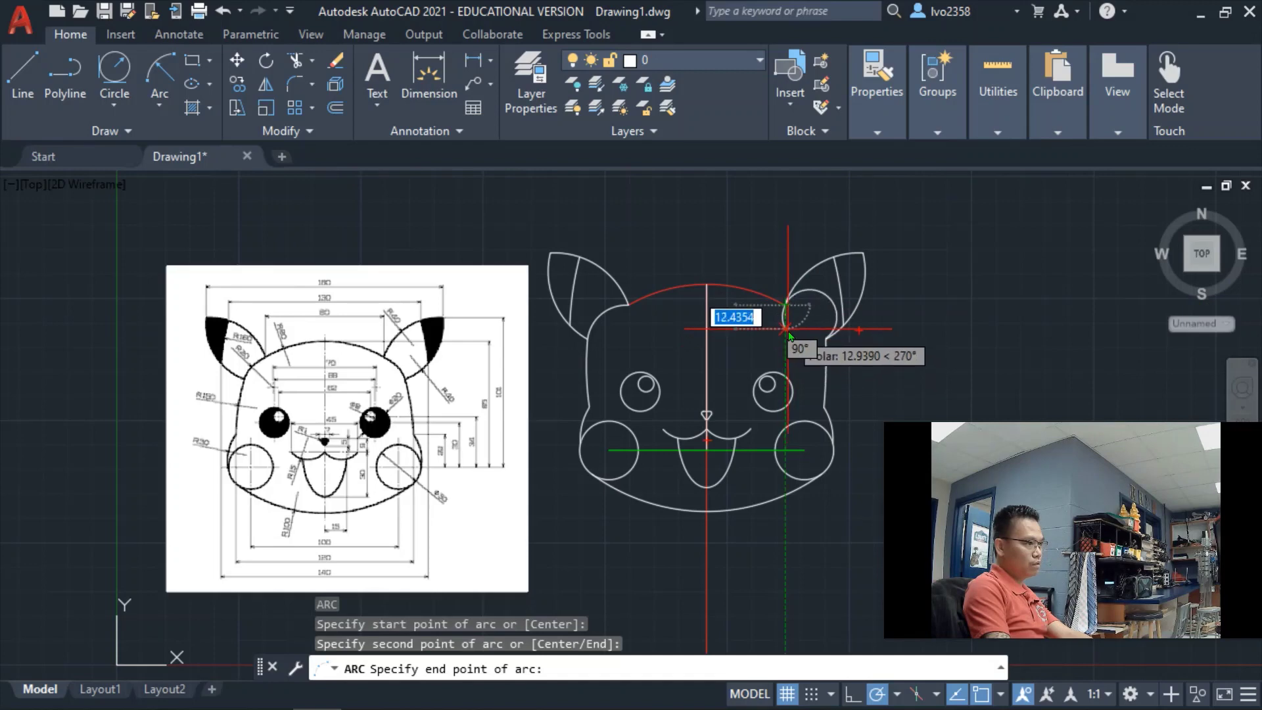
pyautogui.write('20')
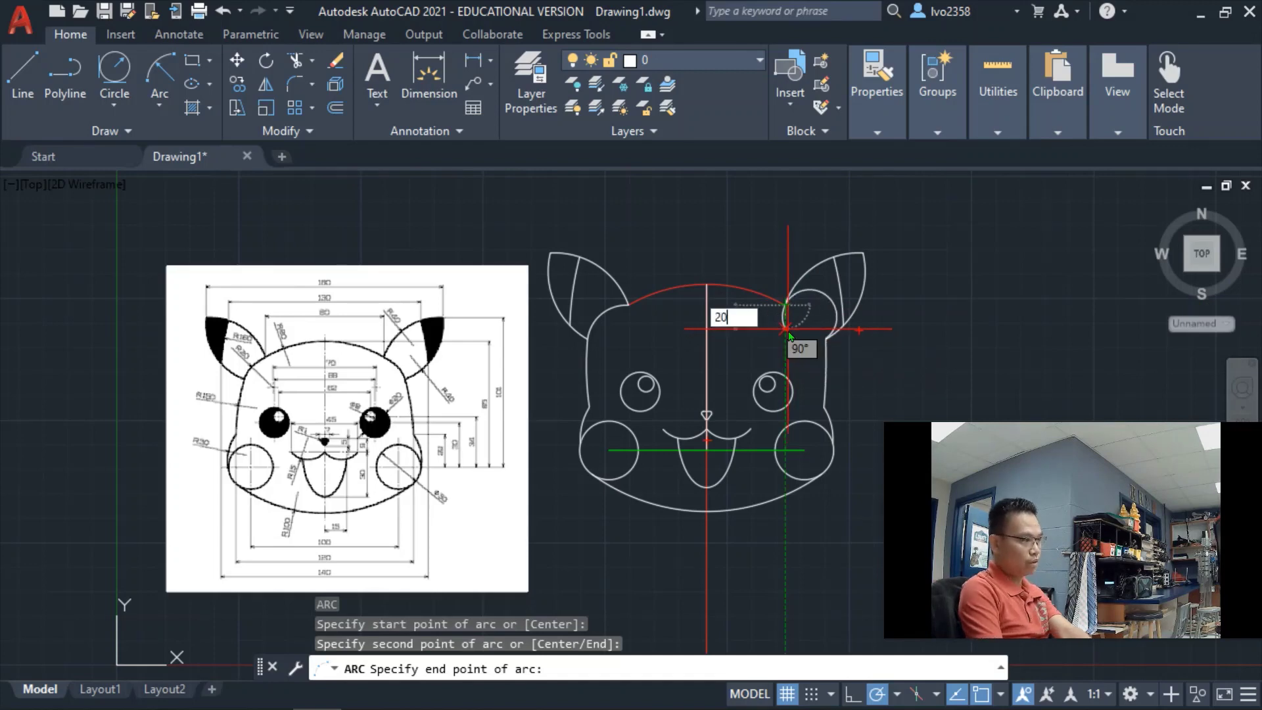
pyautogui.press('Return')
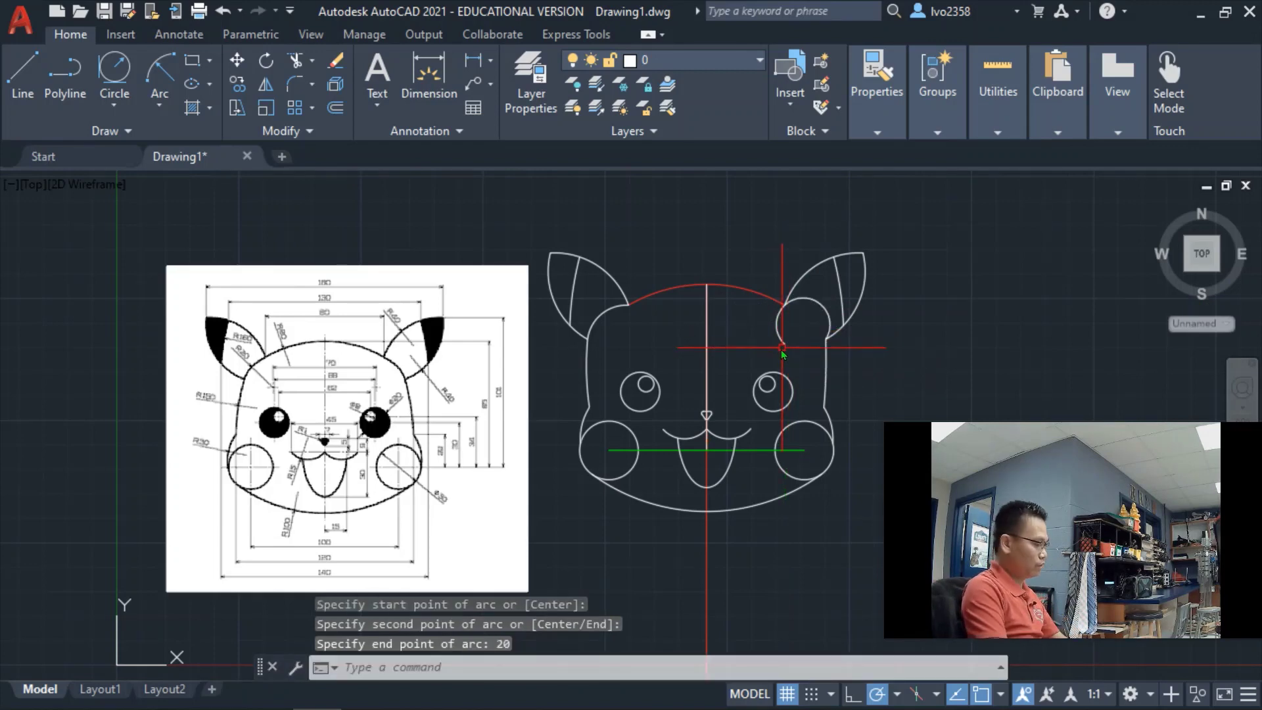
pyautogui.press('Escape')
pyautogui.click(805, 299)
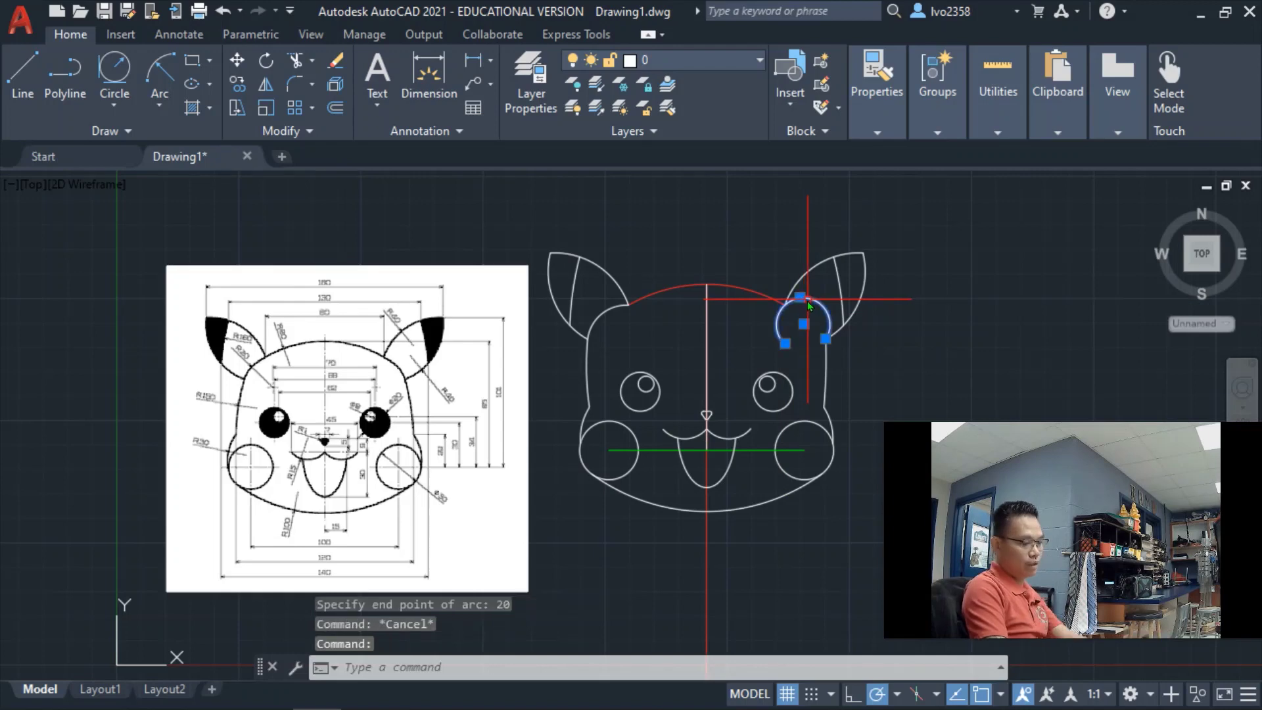
pyautogui.press('Delete')
pyautogui.click(150, 76)
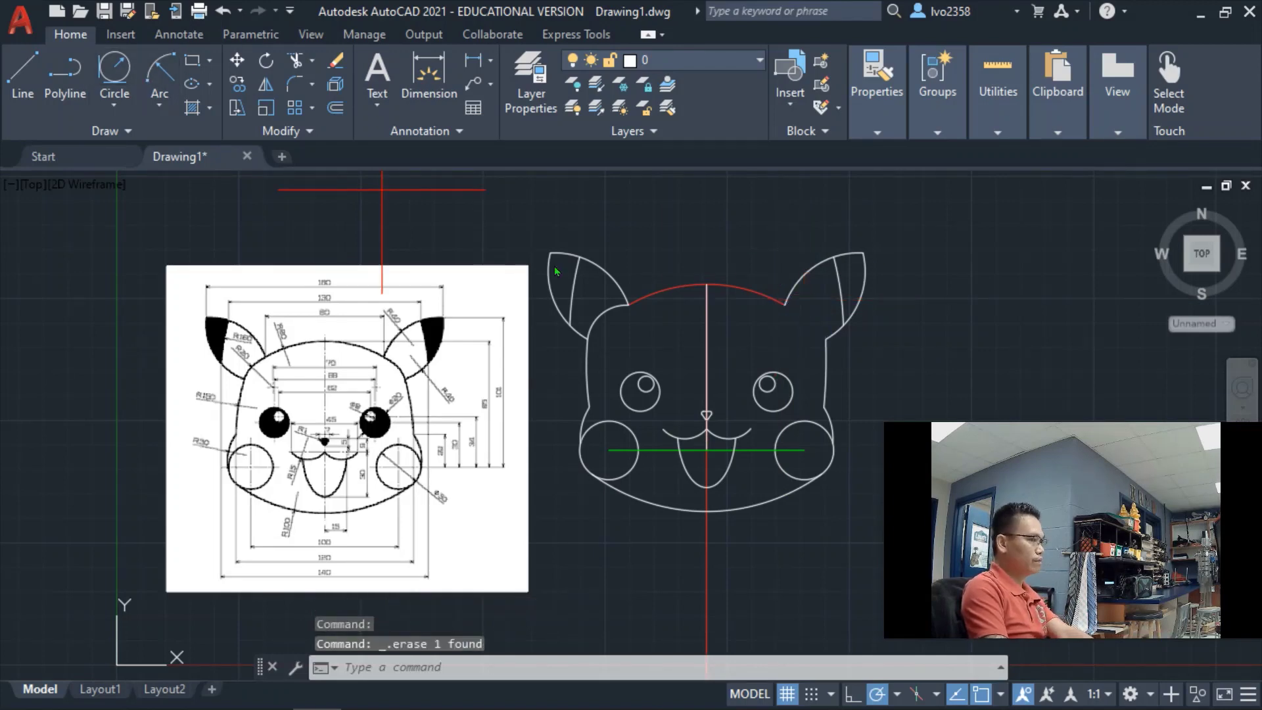
pyautogui.click(786, 305)
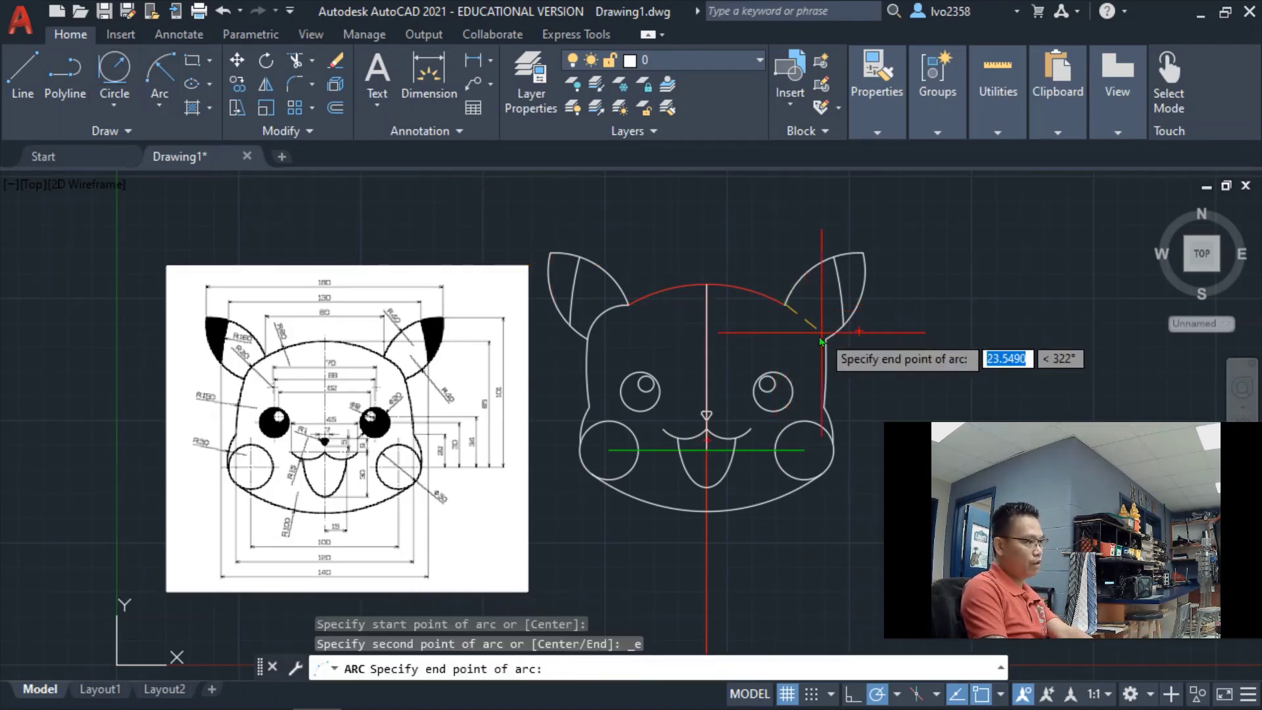
pyautogui.click(826, 342)
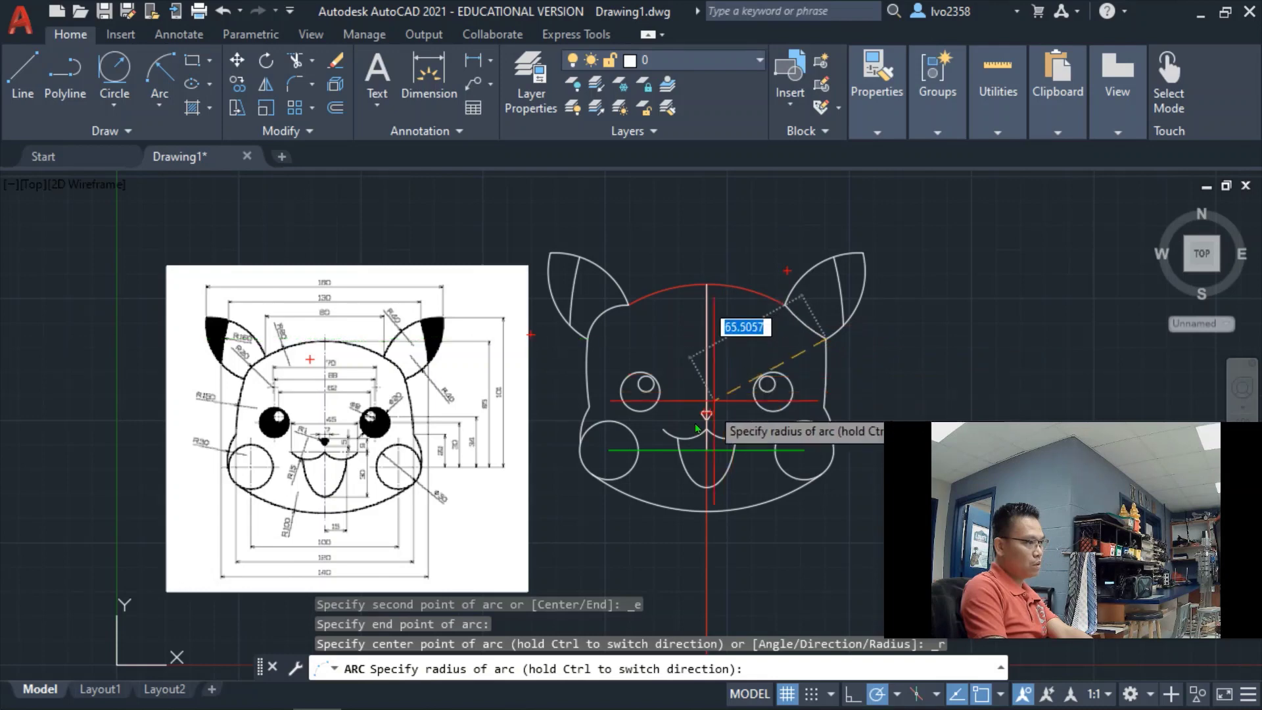
pyautogui.press('Escape')
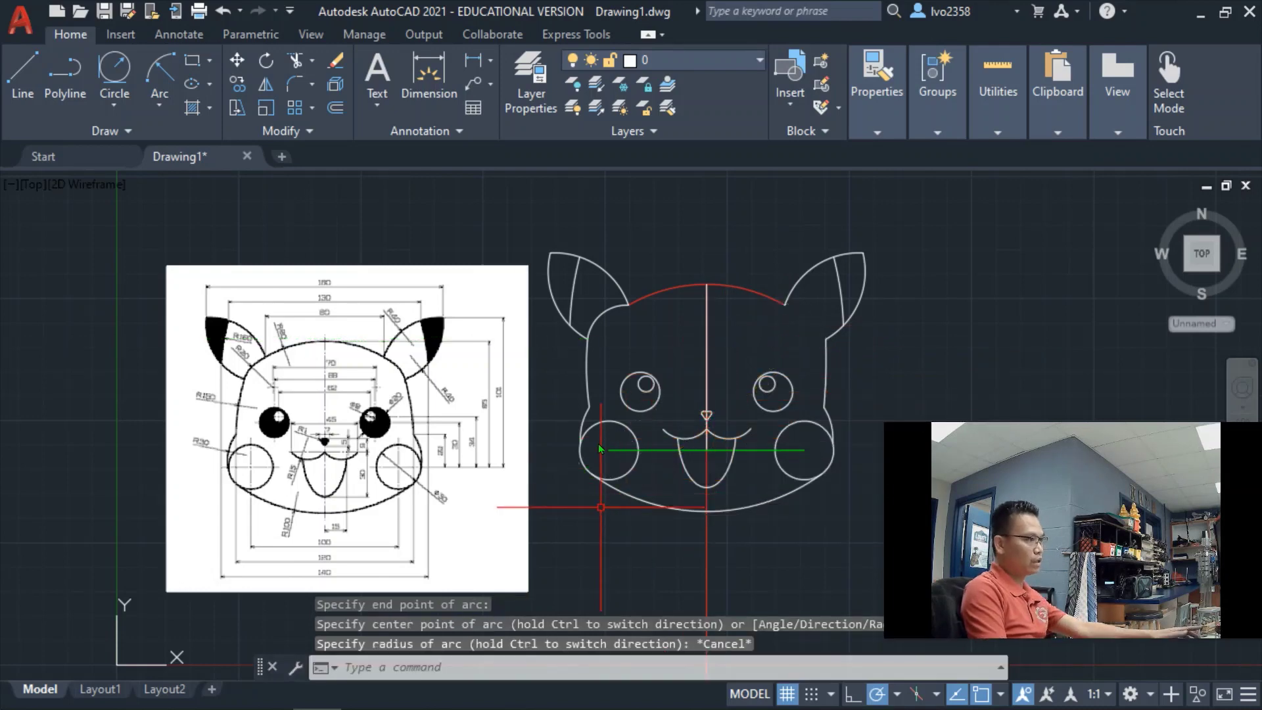
# Draw a start-end-radius arc of radius 20 from the right ear's lower corner to its inner corner.
pyautogui.click(152, 75)
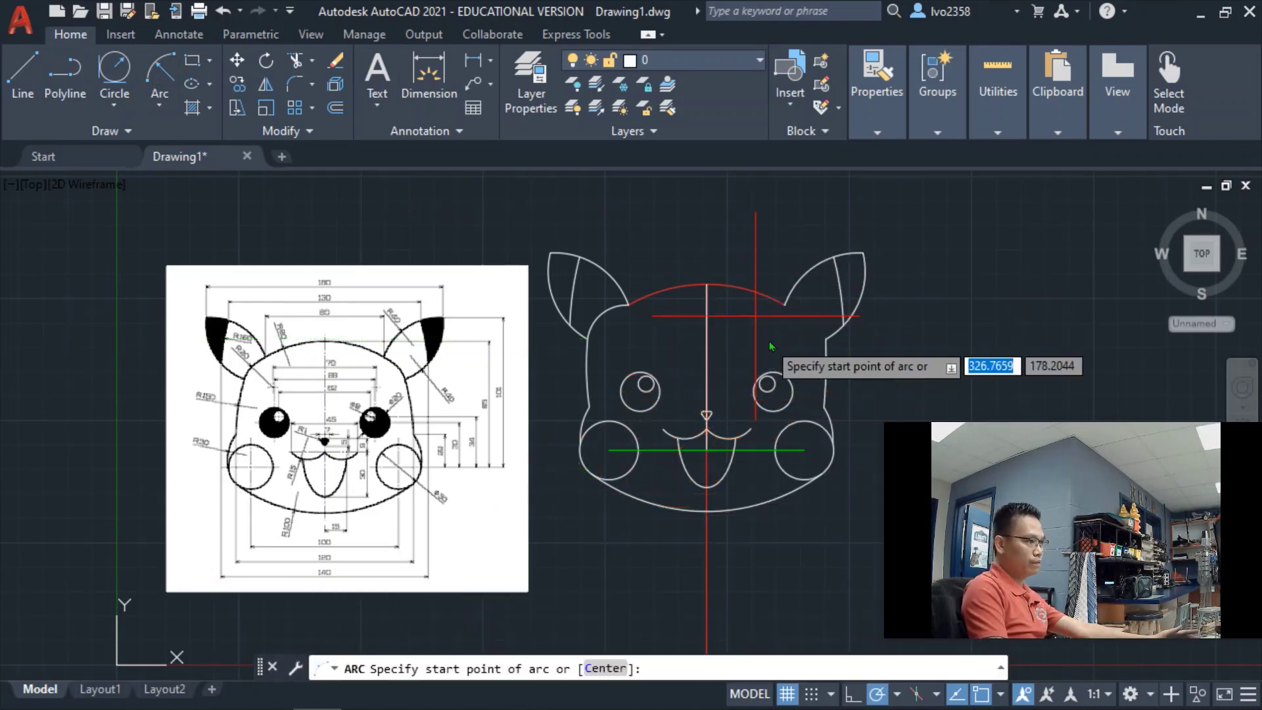
pyautogui.click(826, 339)
pyautogui.click(786, 301)
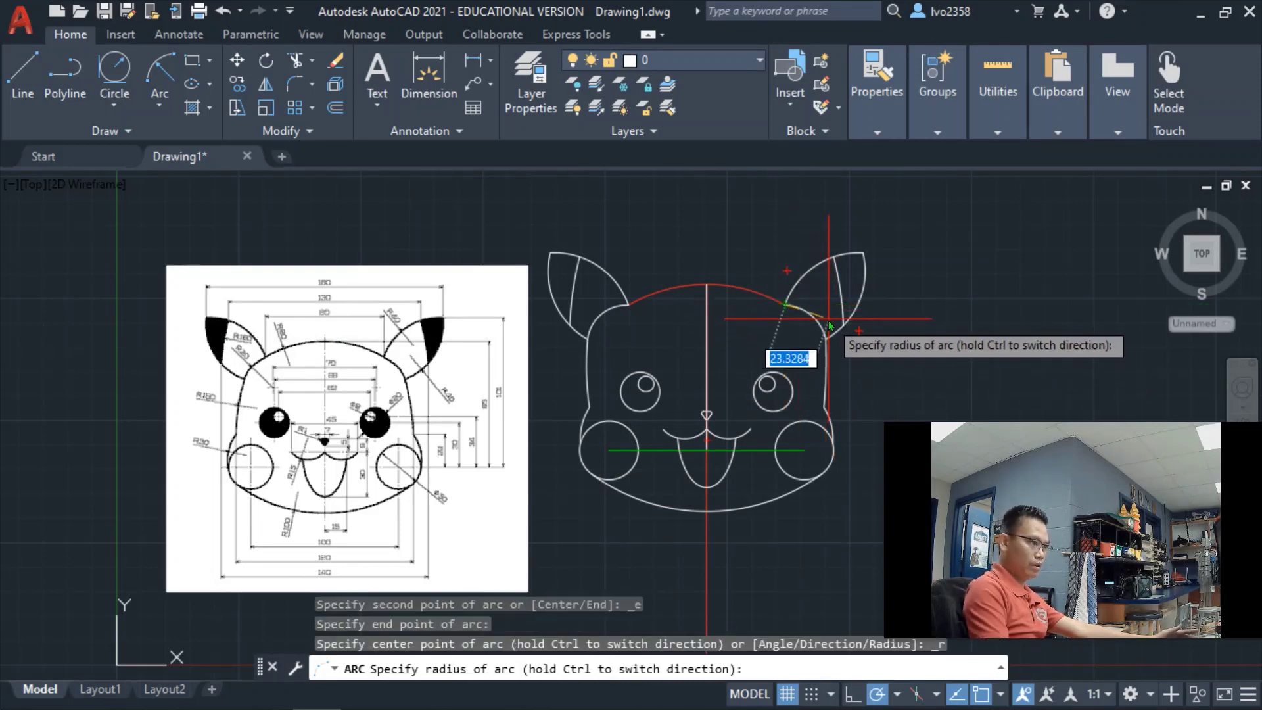
pyautogui.write('20')
pyautogui.press('Return')
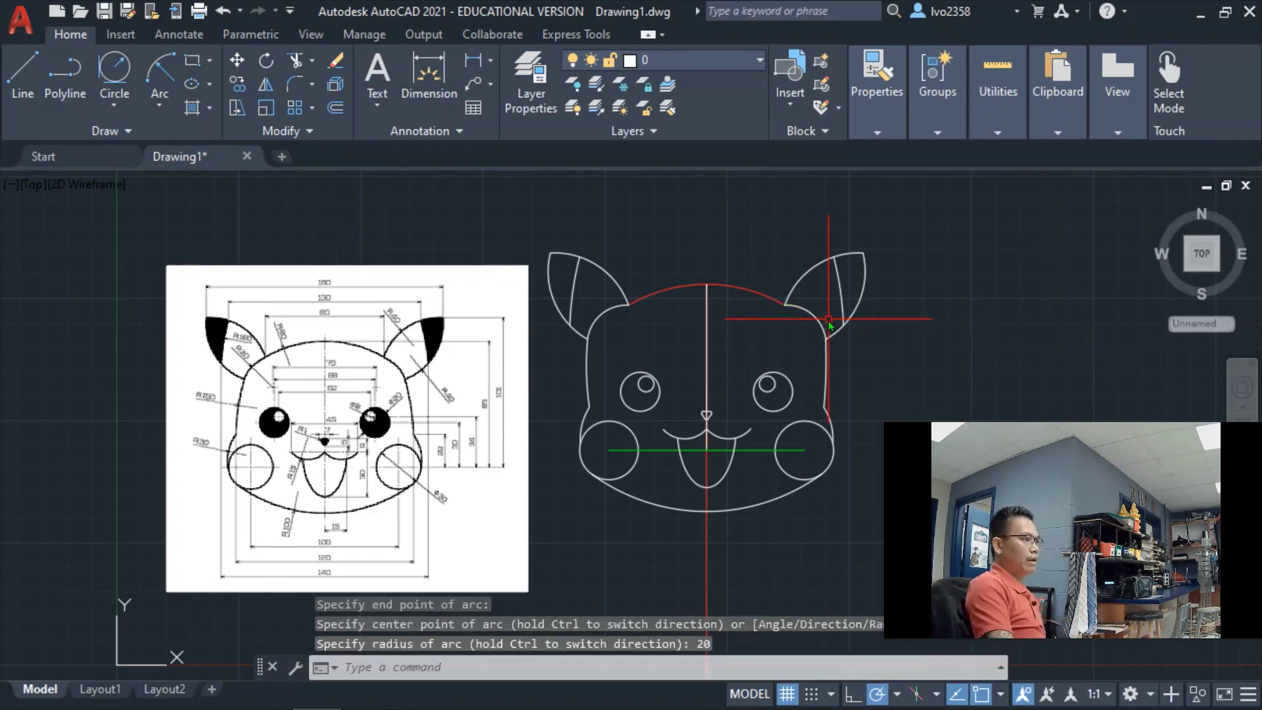
# Erase the red construction arc across the top of the head.
pyautogui.press('Escape')
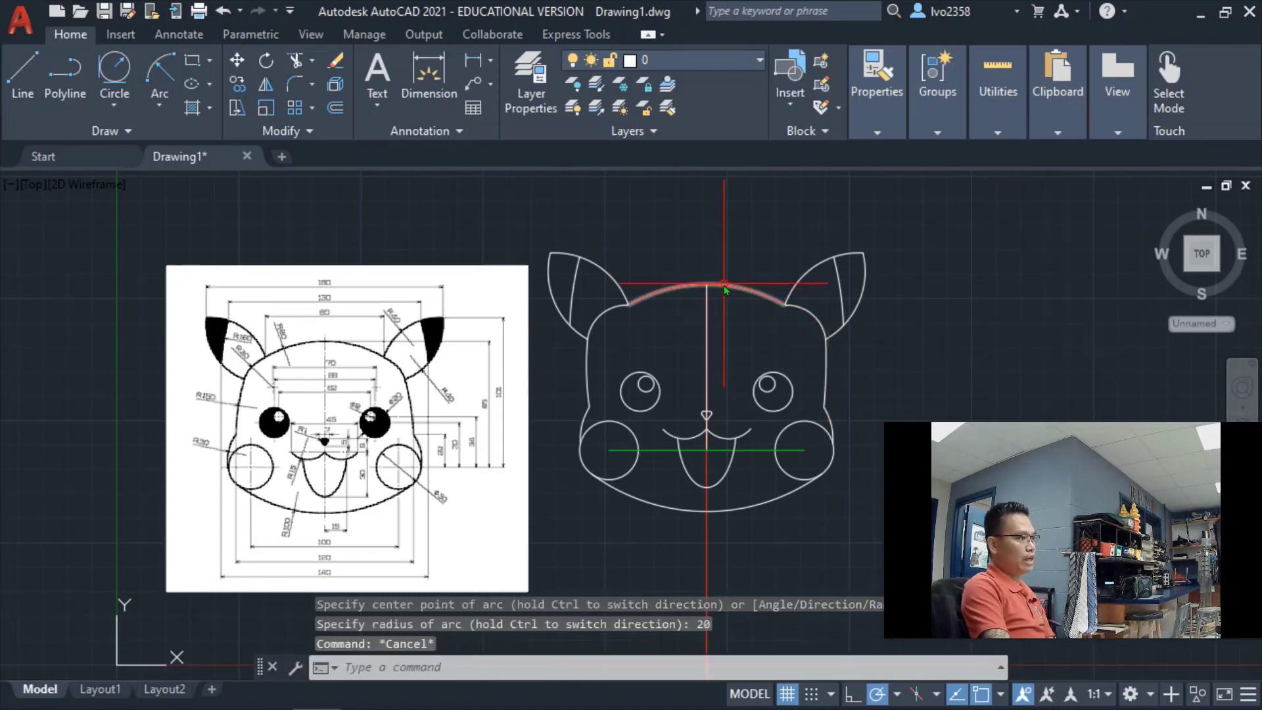
pyautogui.click(724, 286)
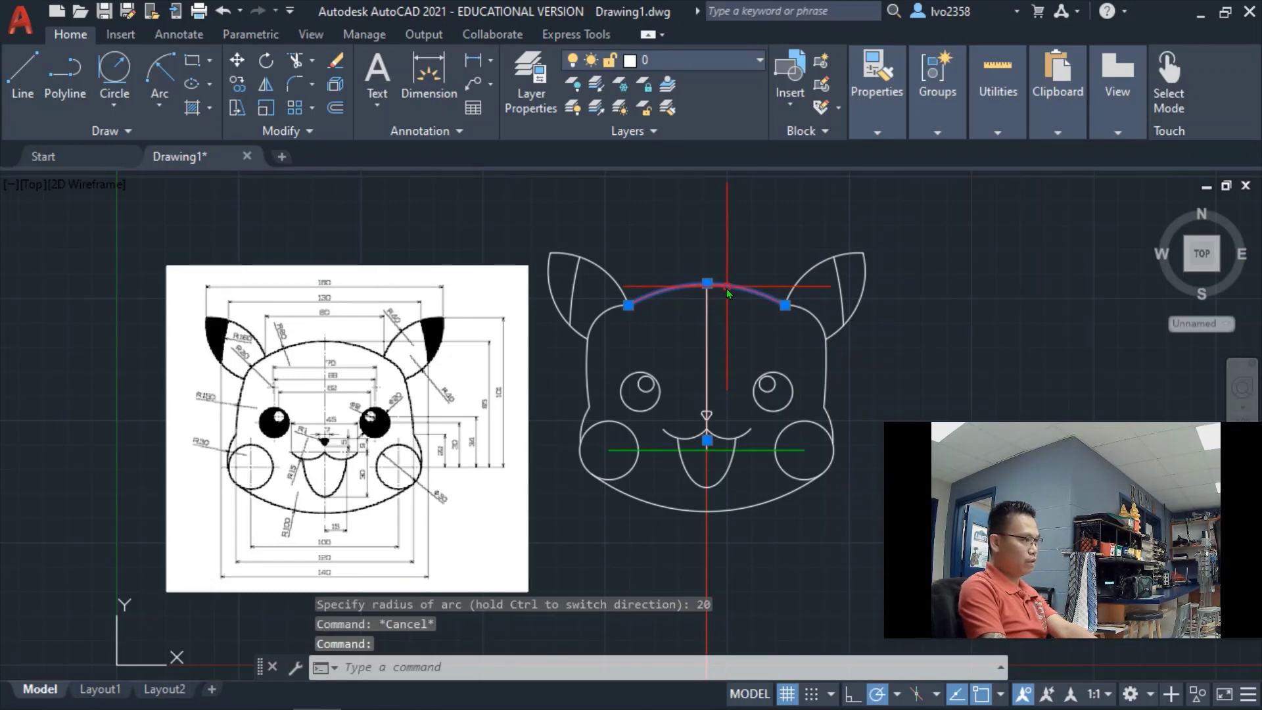
pyautogui.press('Delete')
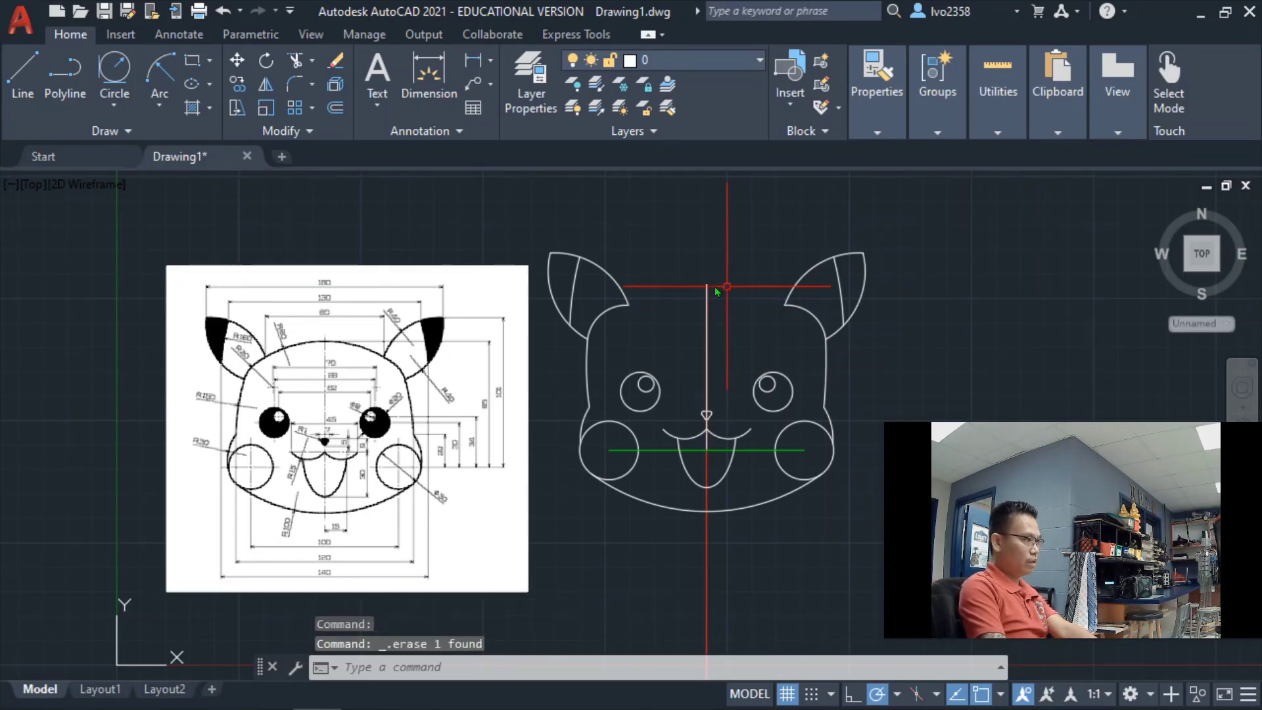
pyautogui.click(162, 71)
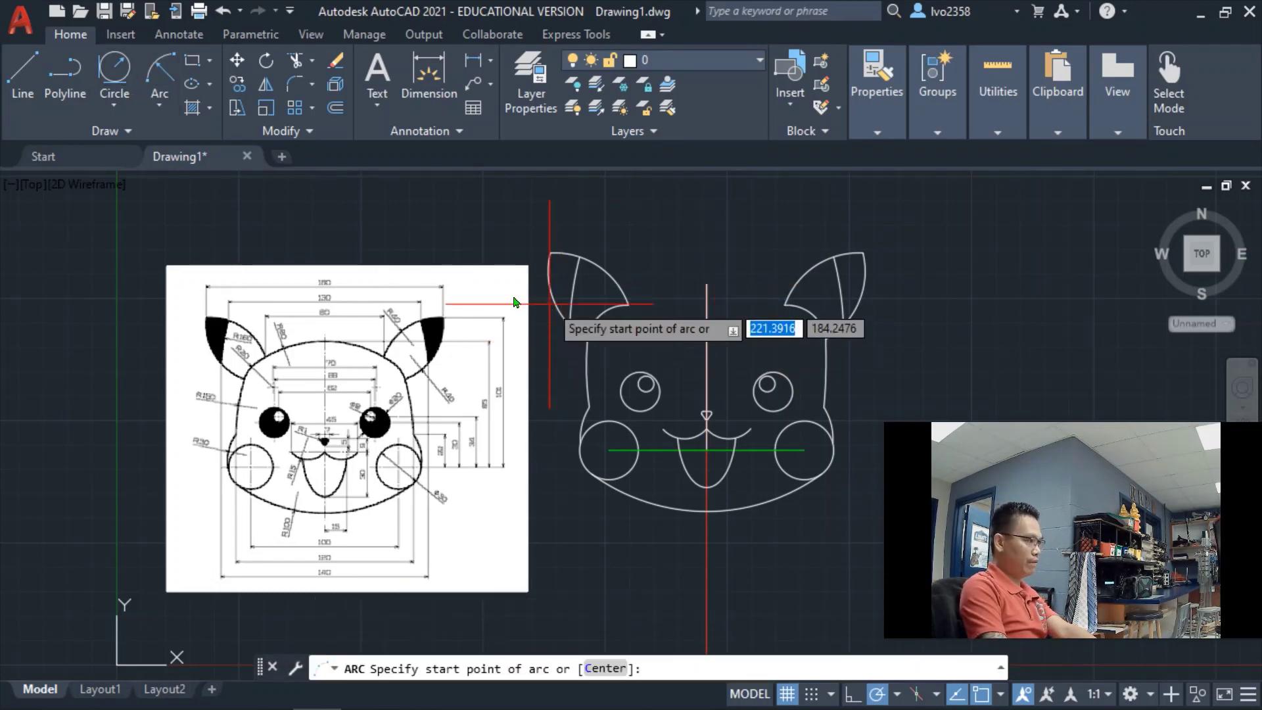
pyautogui.click(630, 306)
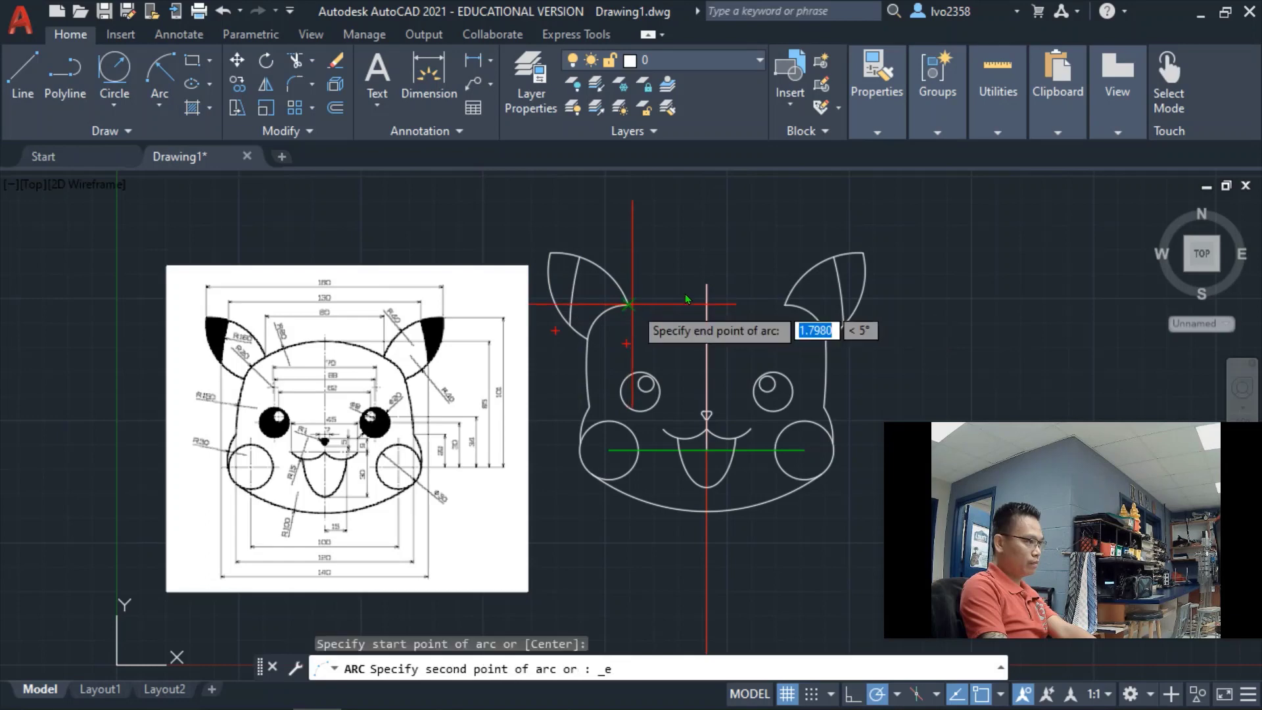
pyautogui.click(790, 305)
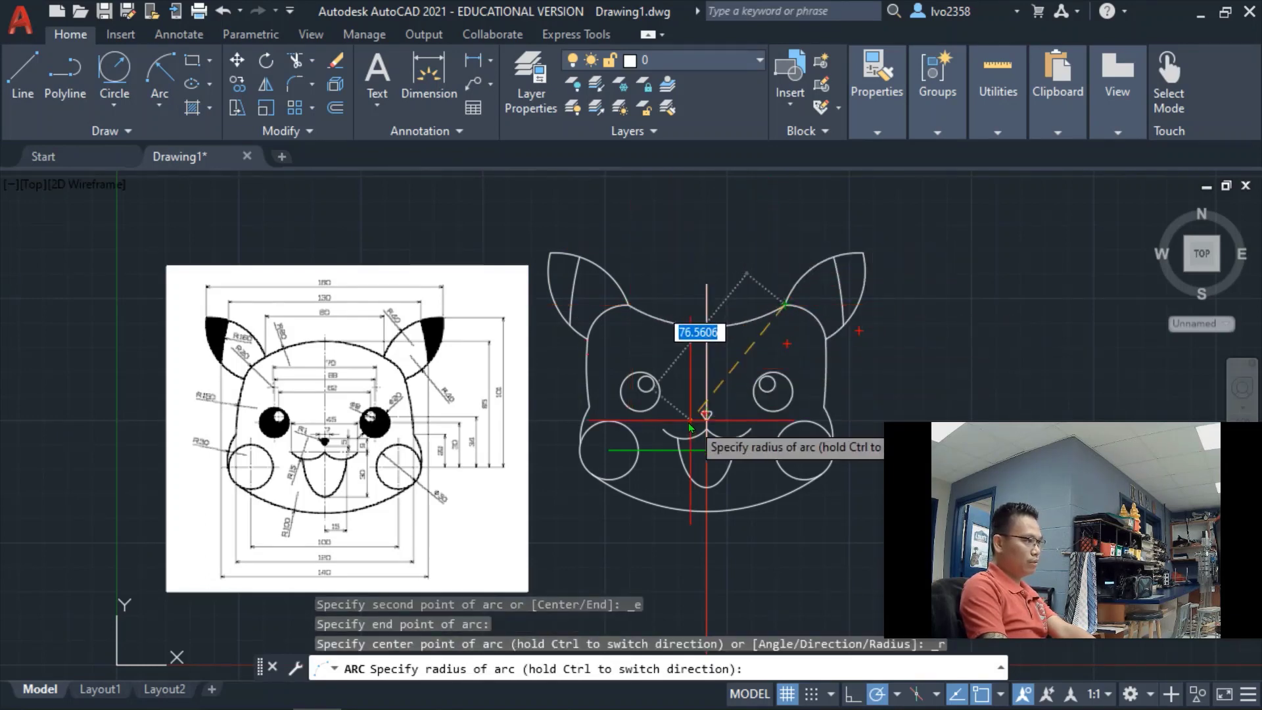
pyautogui.press('Escape')
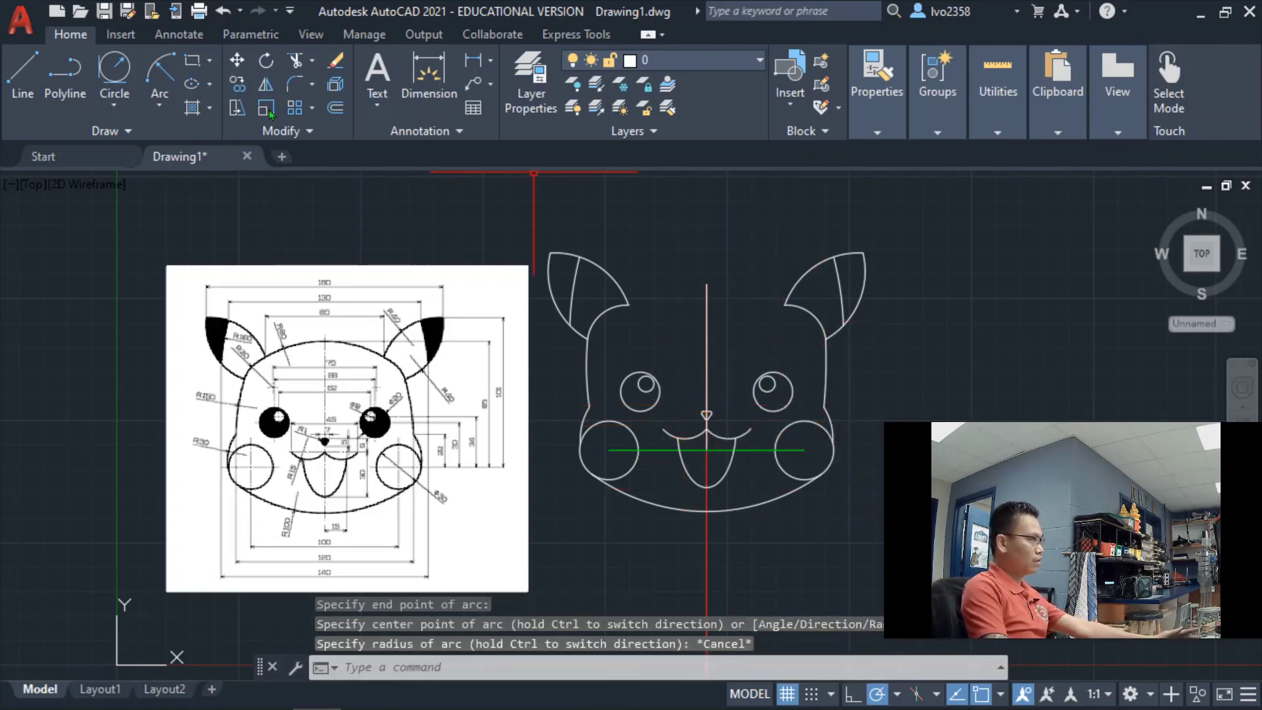
# Draw a start-end-radius arc of radius 80 over the head from the right ear's inner corner to the left ear's inner corner.
pyautogui.click(155, 70)
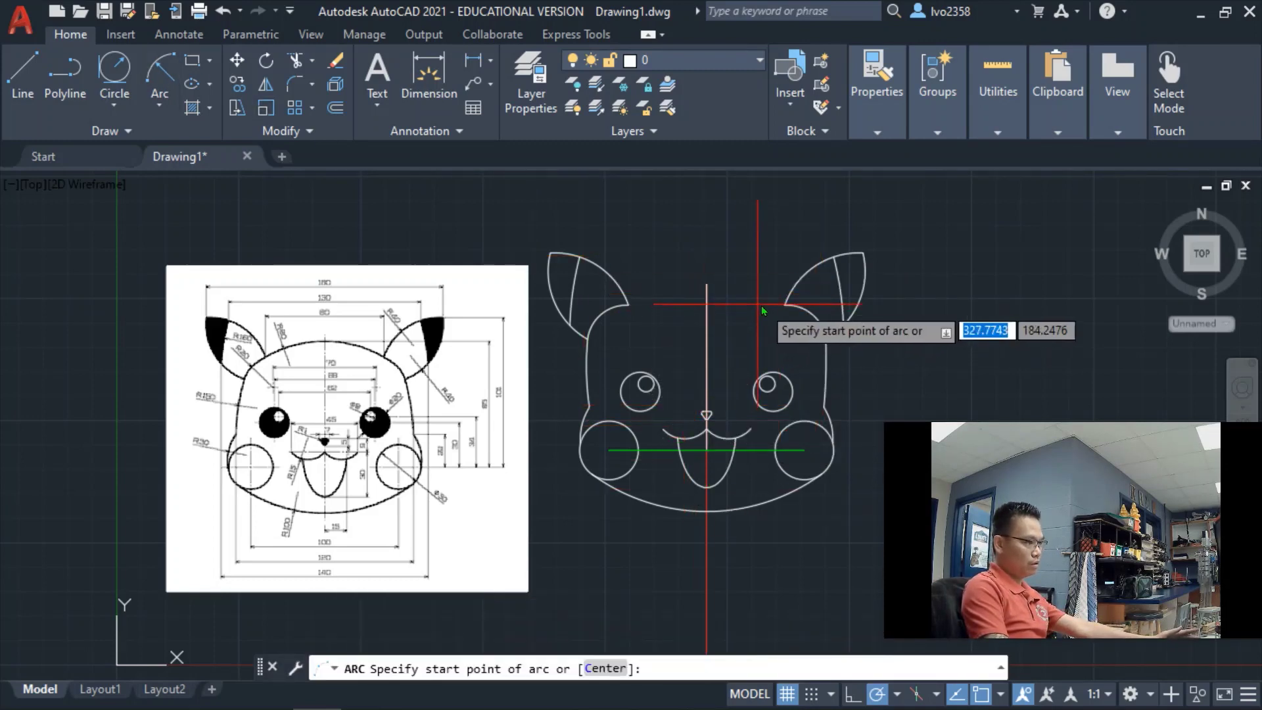
pyautogui.click(780, 306)
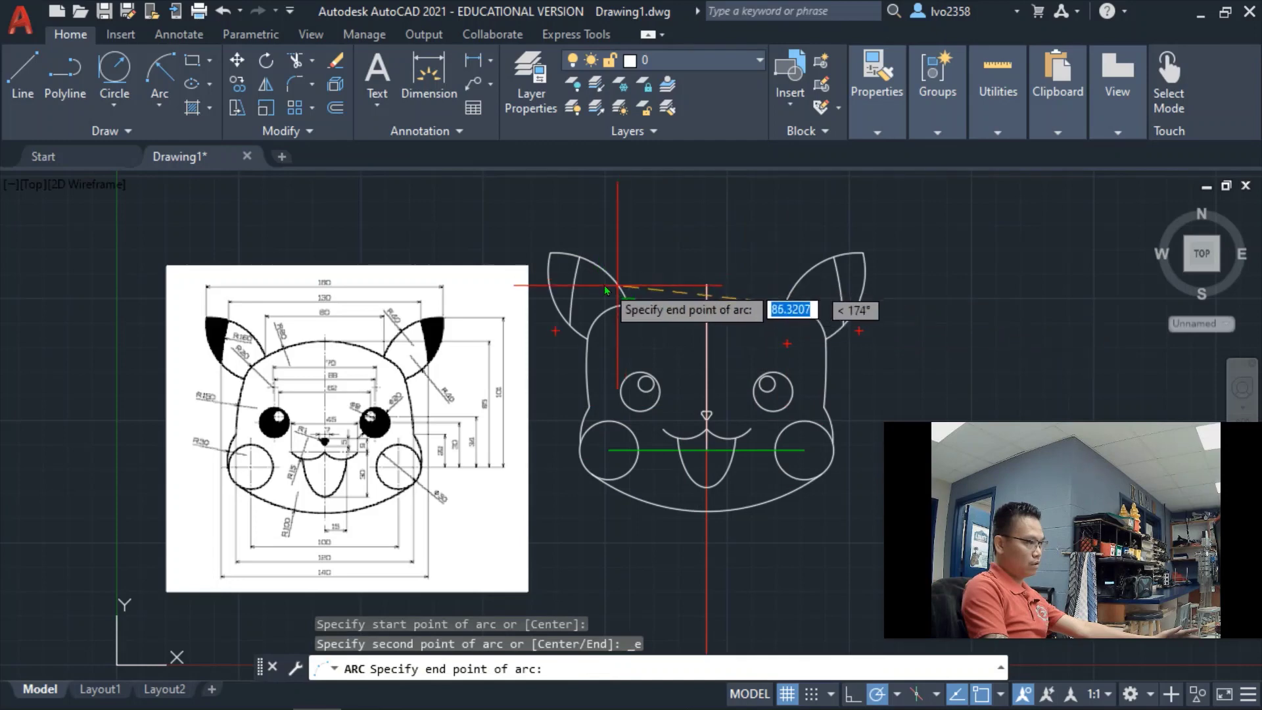
pyautogui.click(630, 305)
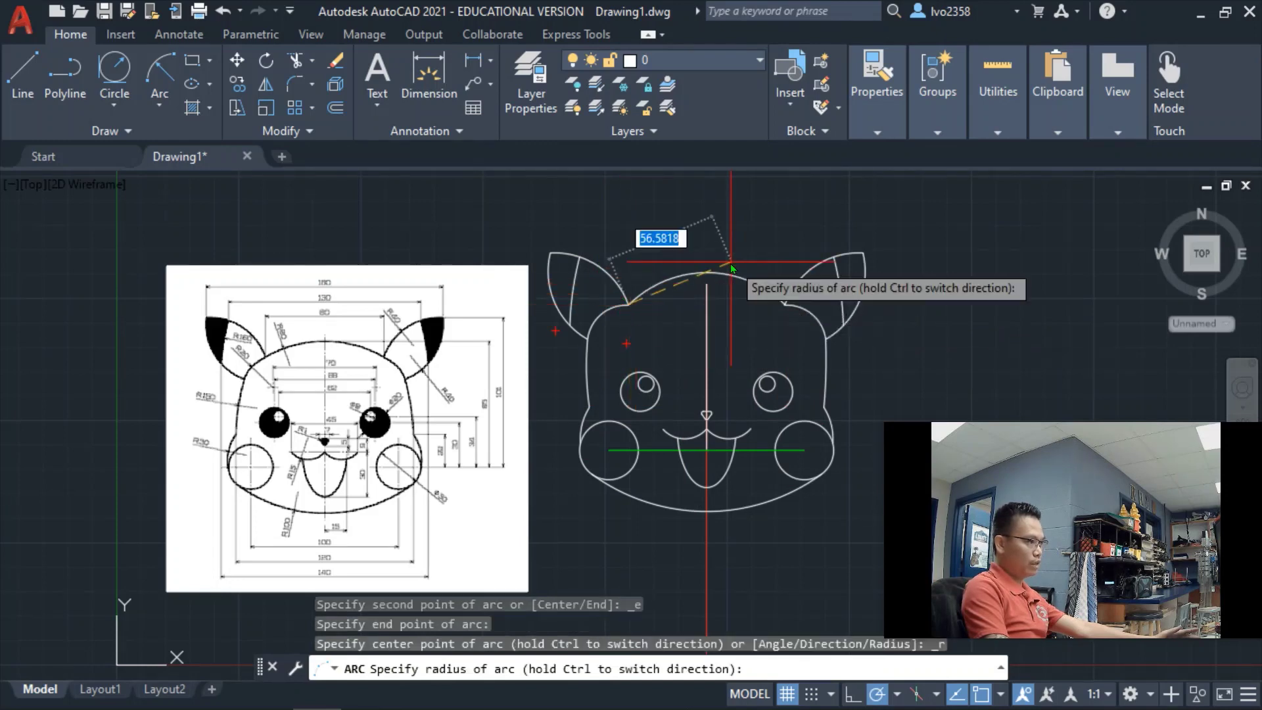
pyautogui.write('80')
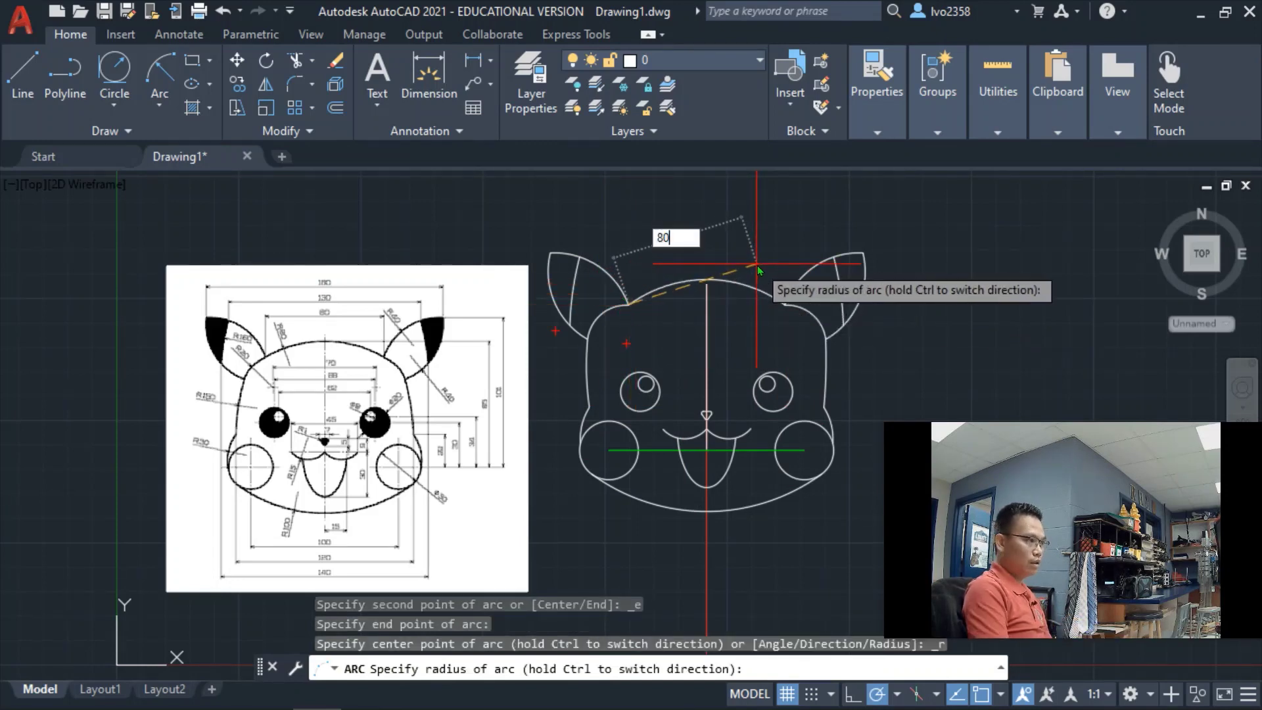
pyautogui.press('Return')
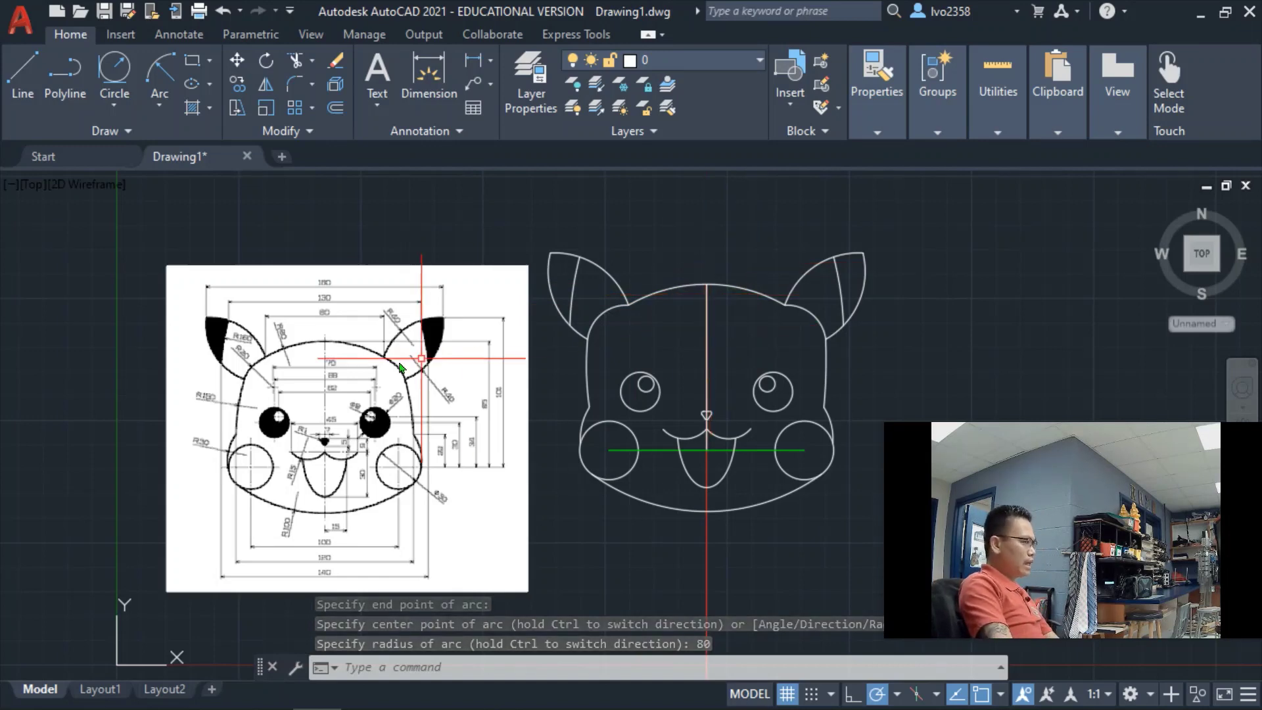
# Review the reference dimensions and check the radii of the head outline's side arcs with Quick measure.
pyautogui.scroll(4, 294, 341)
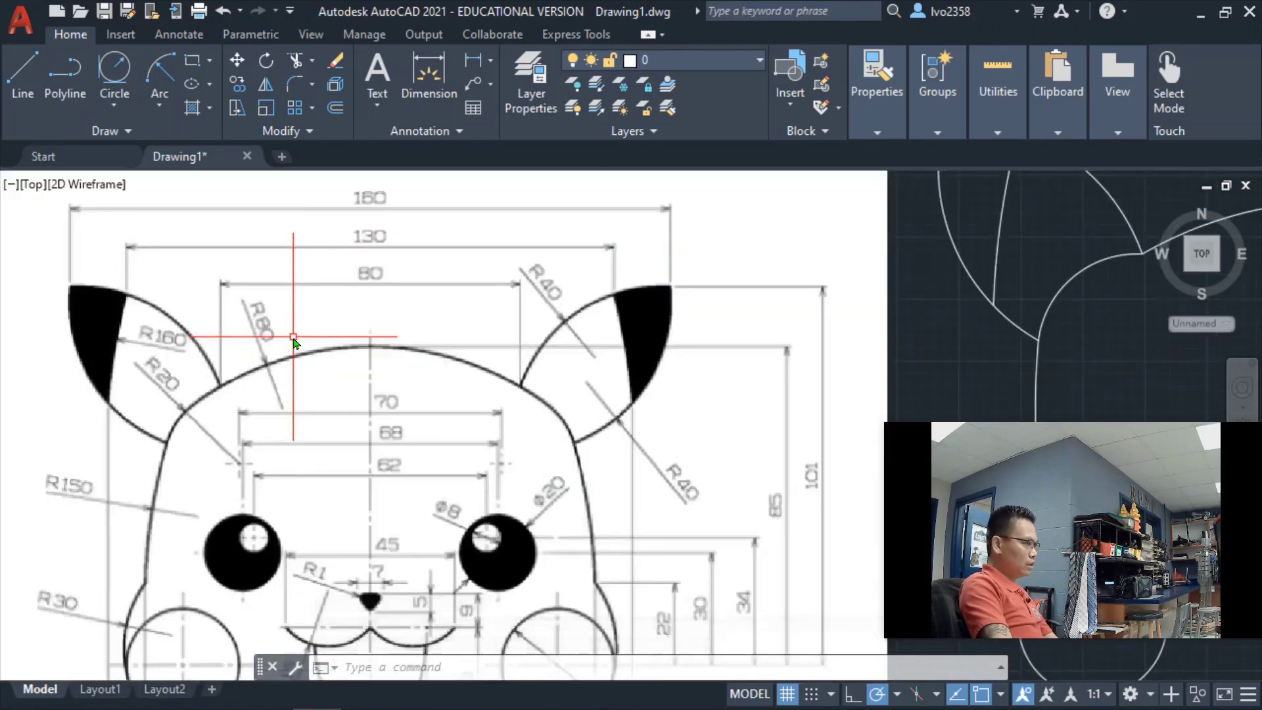
pyautogui.scroll(-6, 294, 340)
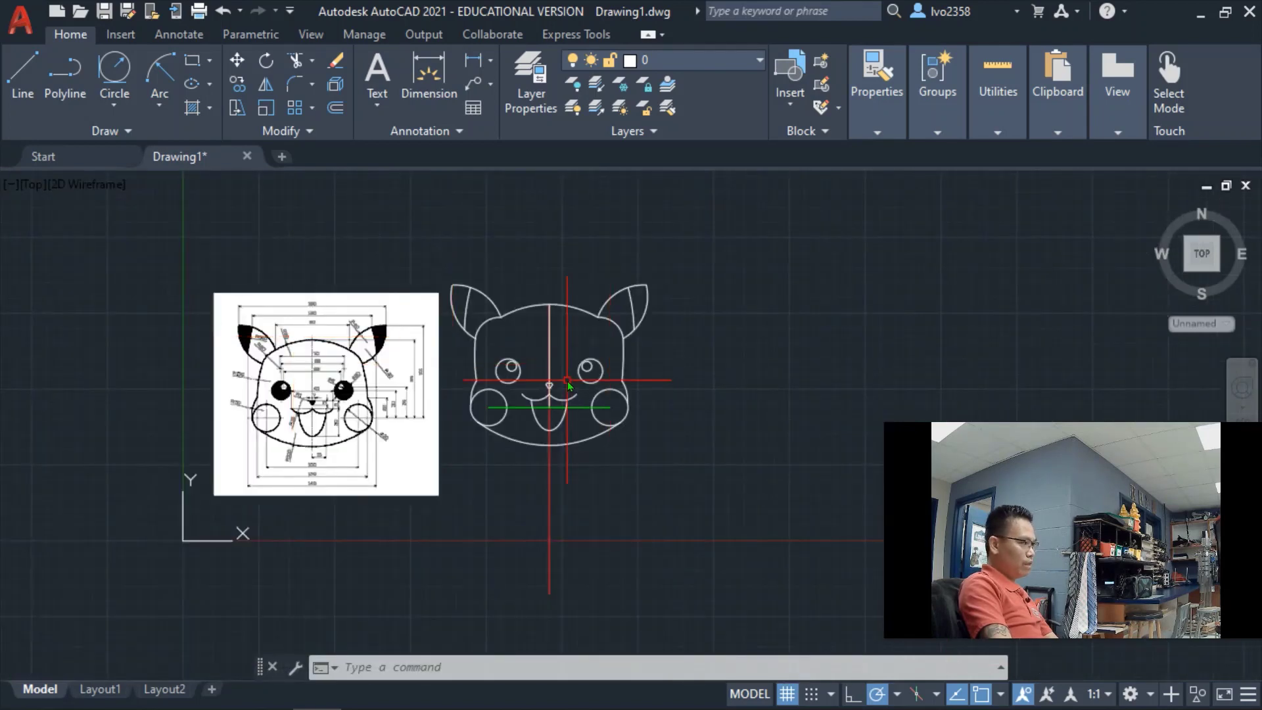
pyautogui.scroll(-3, 489, 365)
pyautogui.scroll(3, 499, 368)
pyautogui.scroll(2, 499, 369)
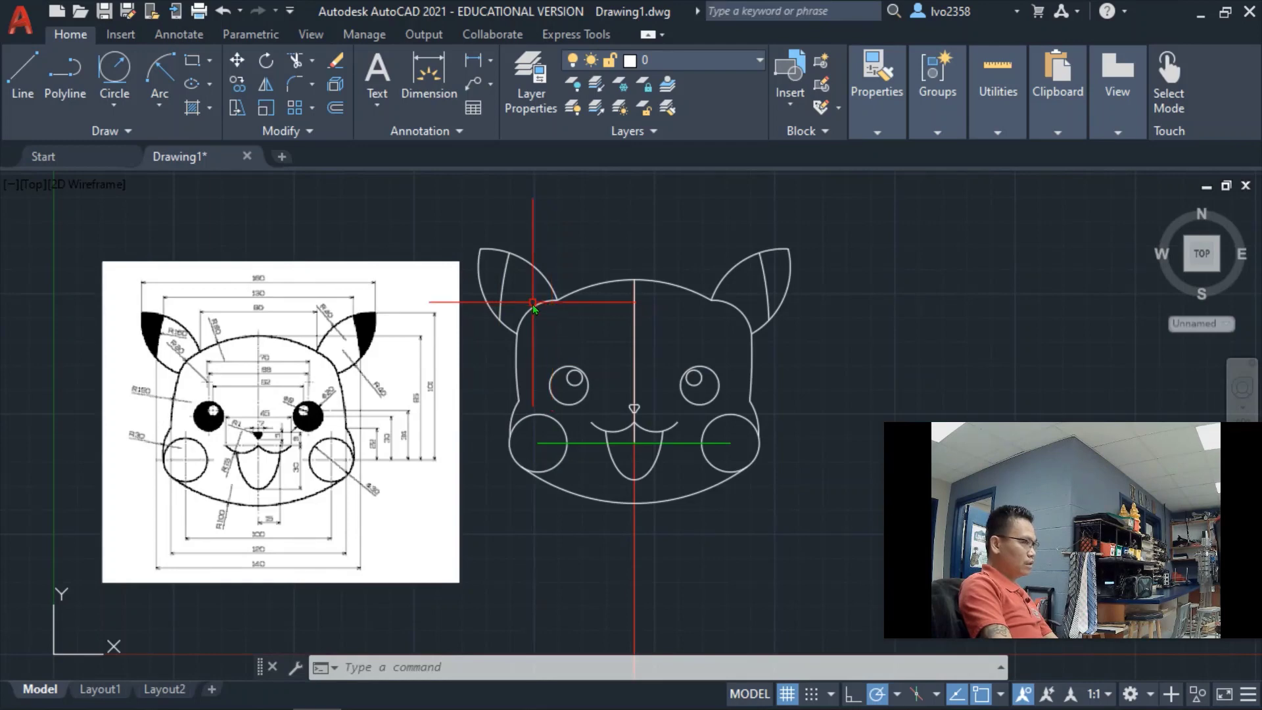
pyautogui.moveTo(1026, 125)
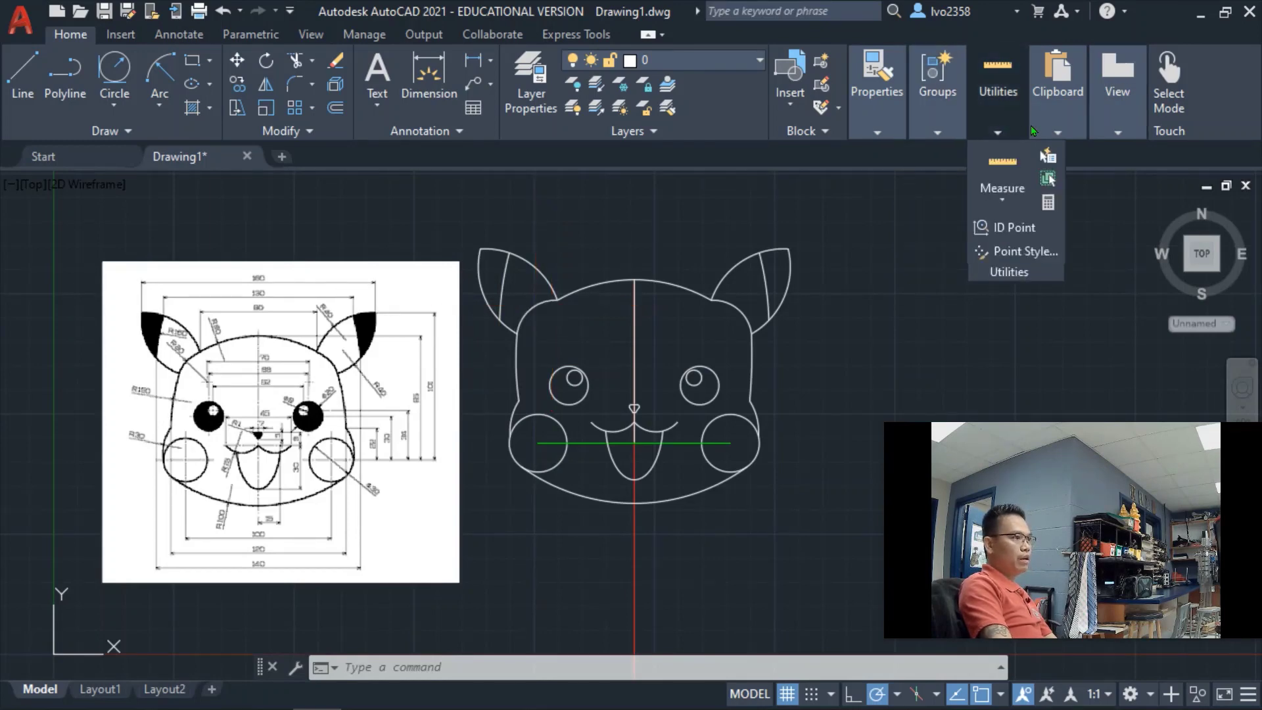
pyautogui.click(999, 206)
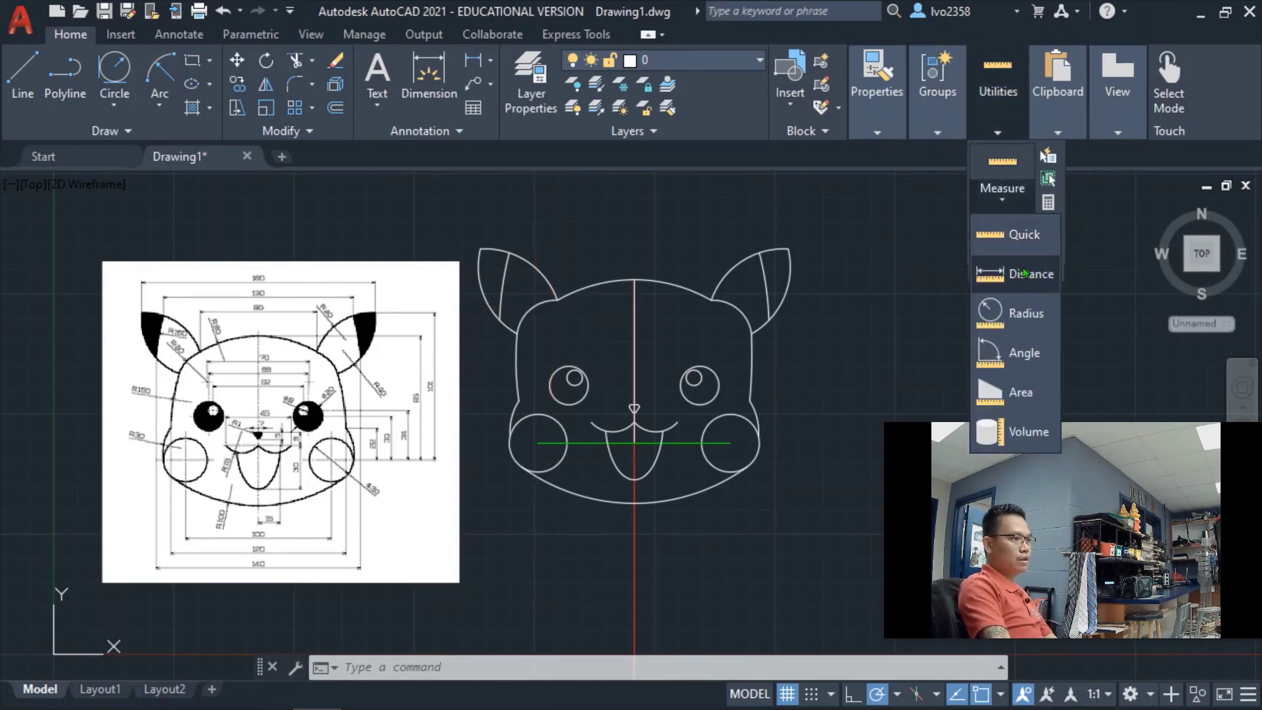
pyautogui.click(1009, 228)
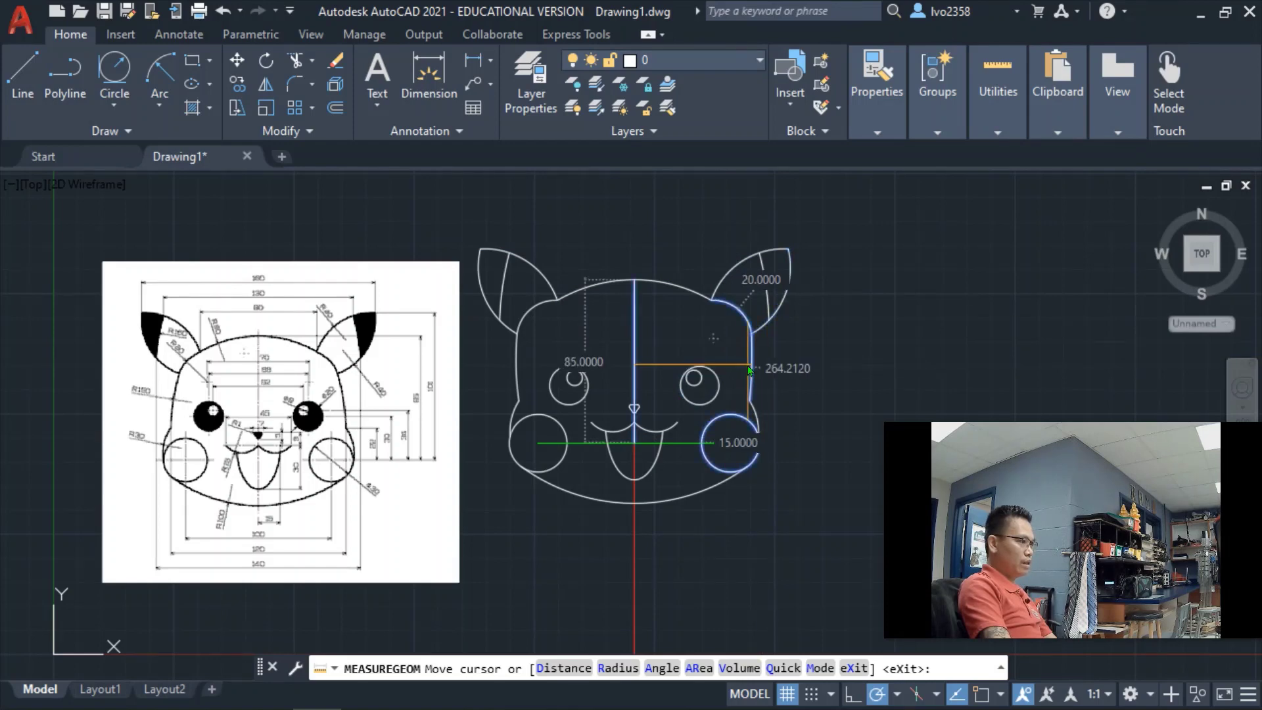
pyautogui.press('Escape')
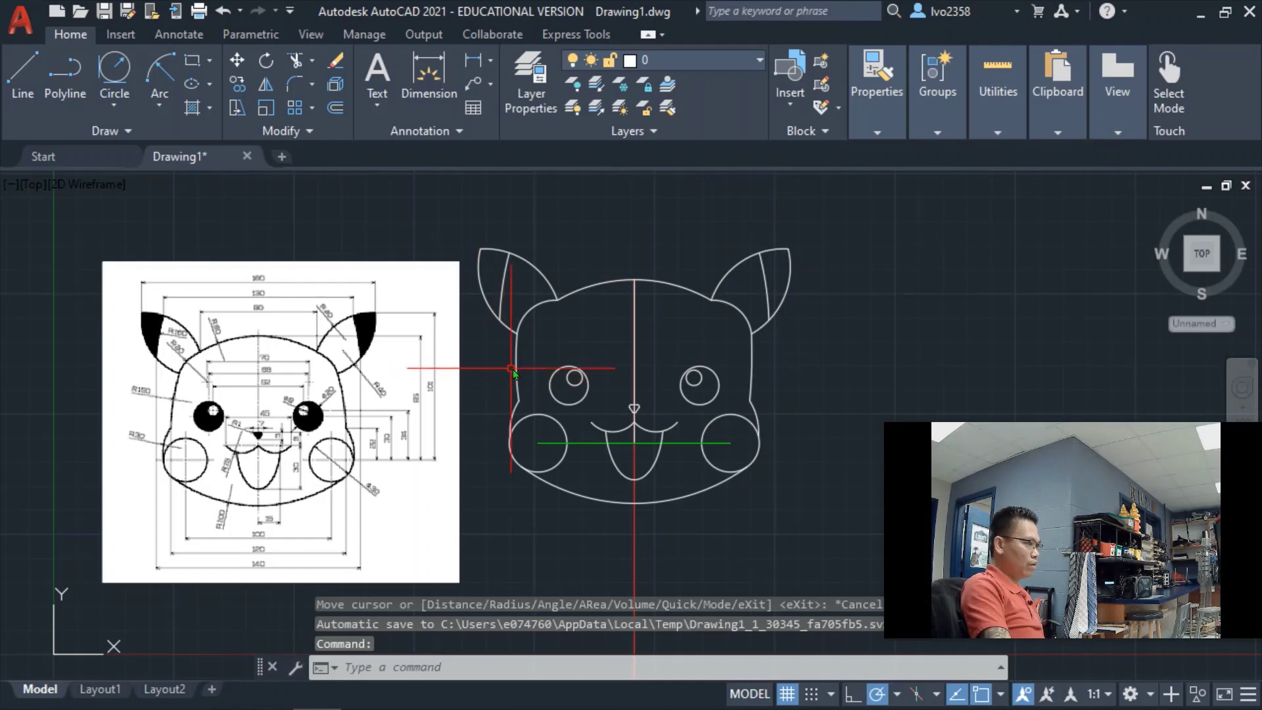
pyautogui.click(429, 76)
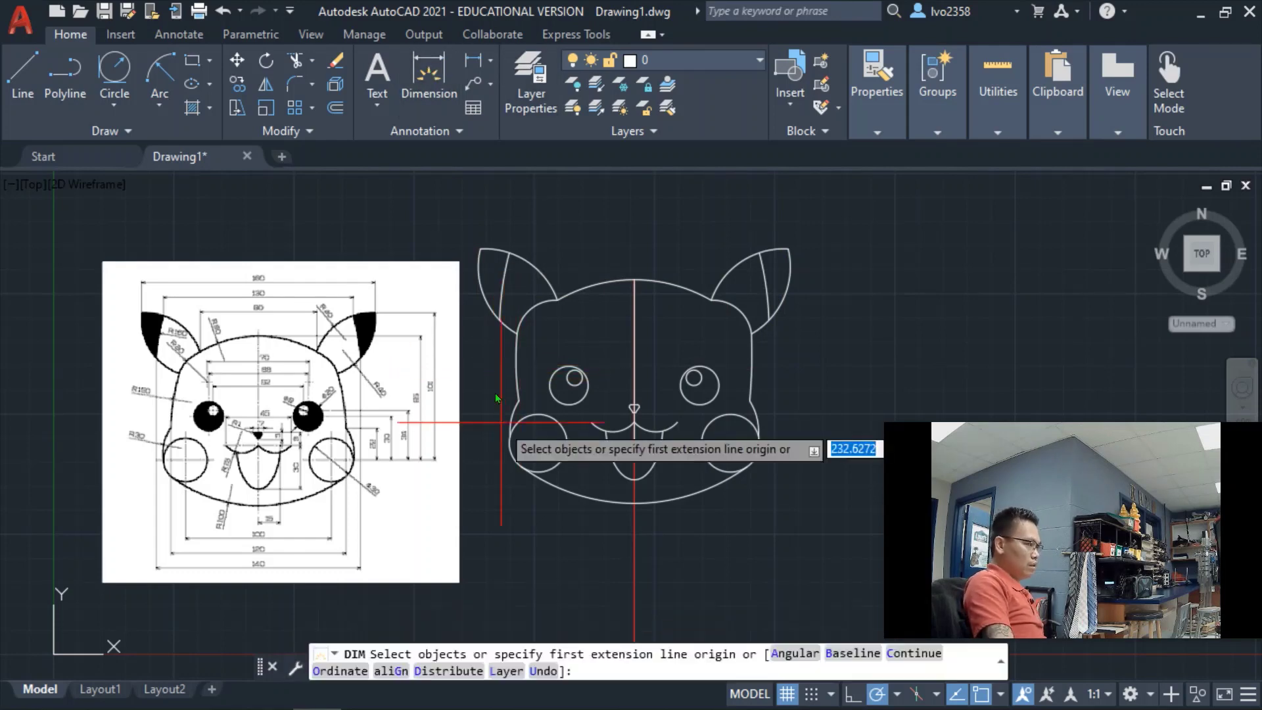
pyautogui.click(517, 349)
pyautogui.scroll(10, 484, 373)
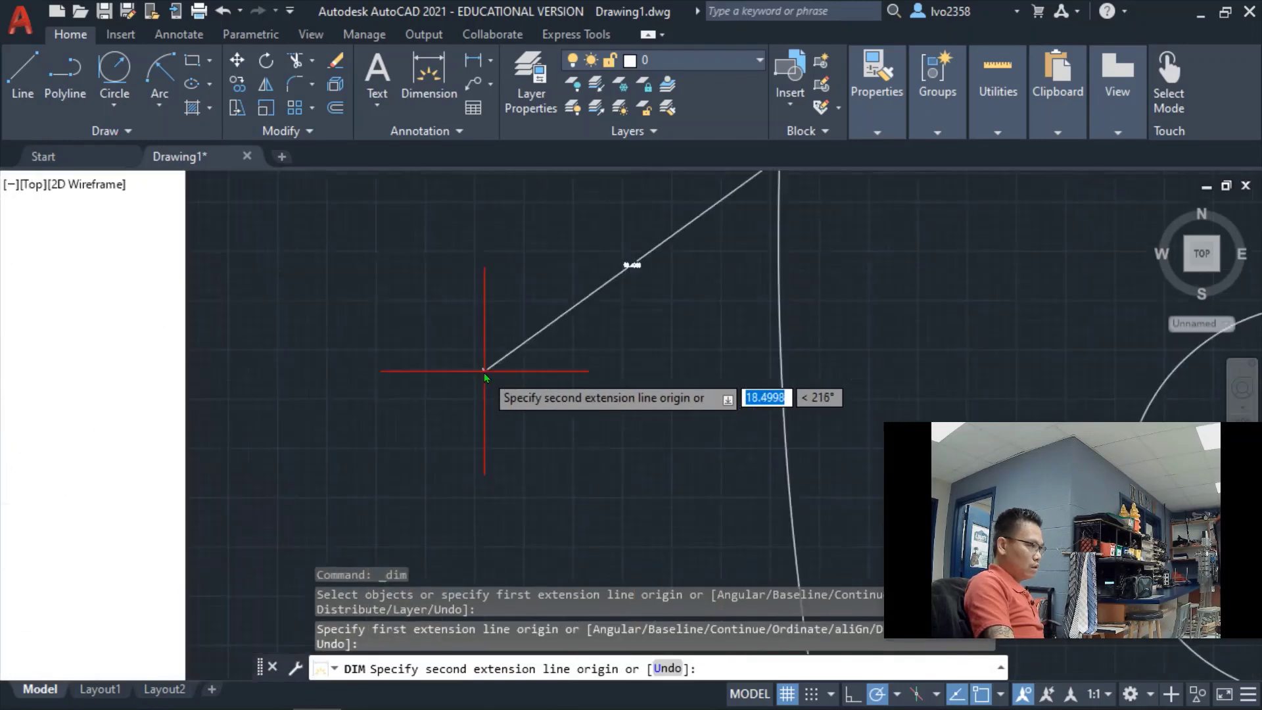
pyautogui.moveTo(630, 283)
pyautogui.mouseDown(button='middle')
pyautogui.moveTo(536, 269)
pyautogui.moveTo(495, 392)
pyautogui.mouseUp(button='middle')
pyautogui.scroll(5, 495, 392)
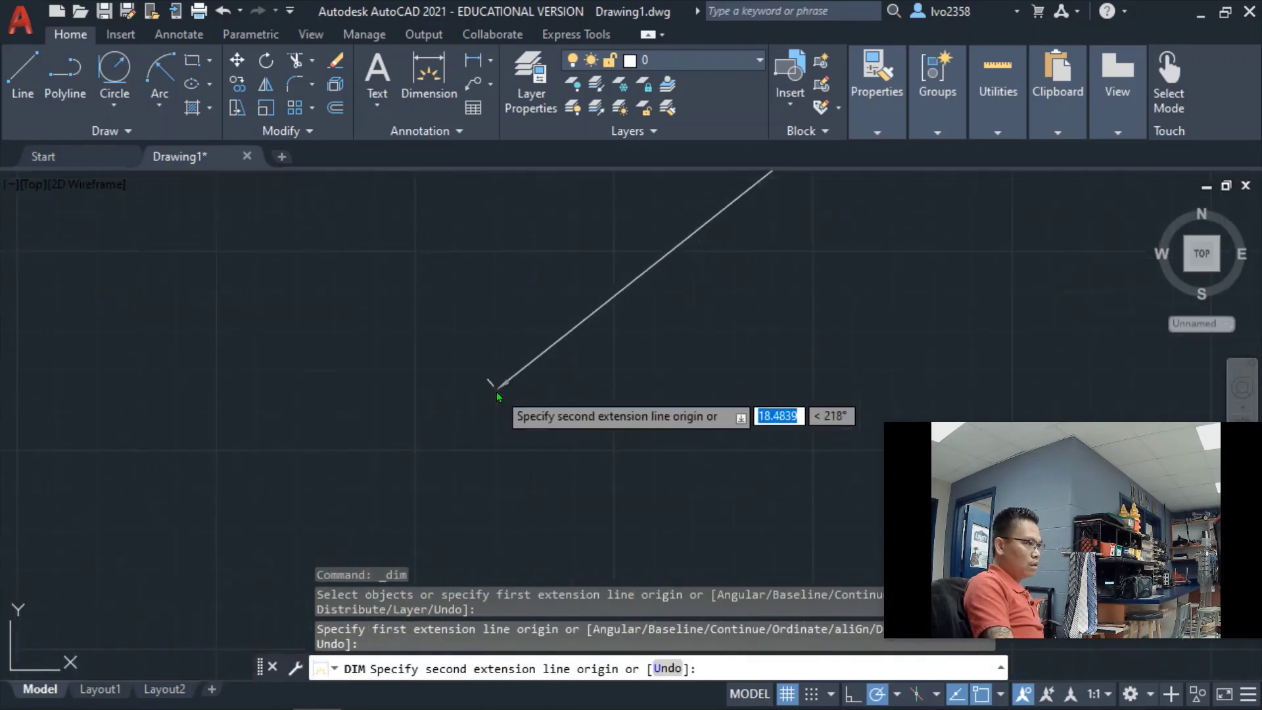
pyautogui.scroll(-3, 496, 392)
pyautogui.scroll(2, 496, 392)
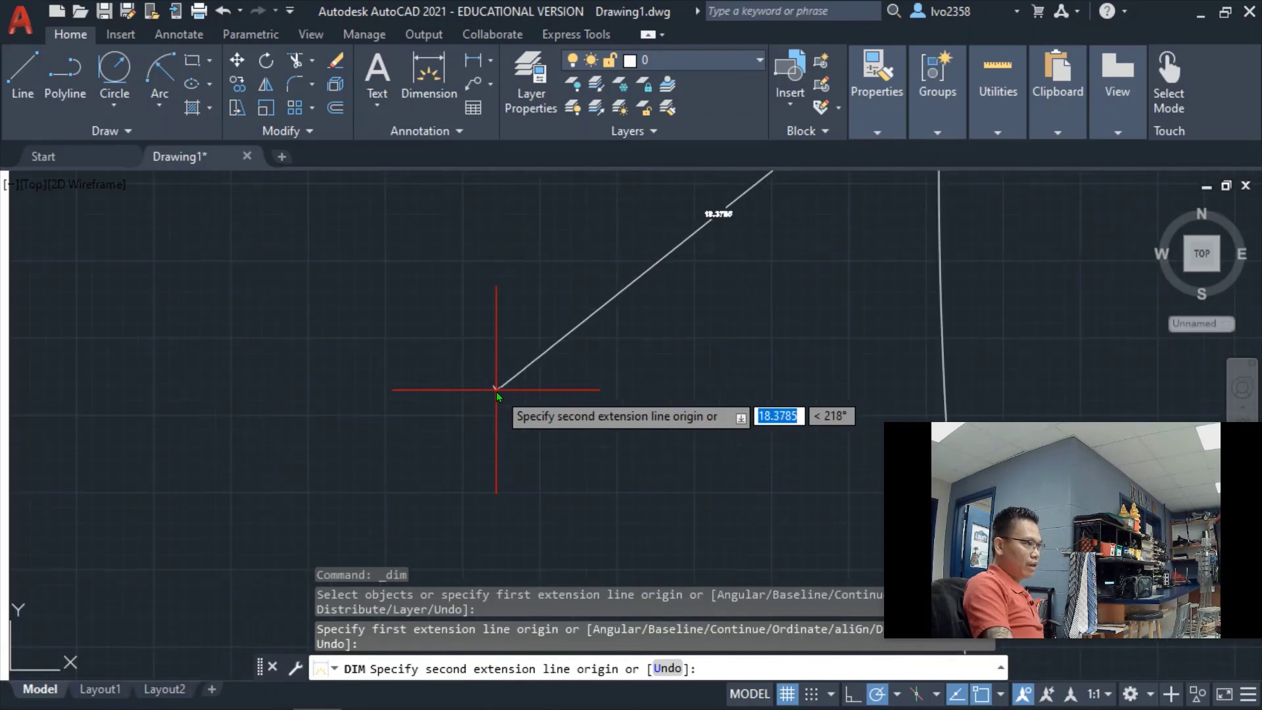
pyautogui.scroll(-4, 496, 392)
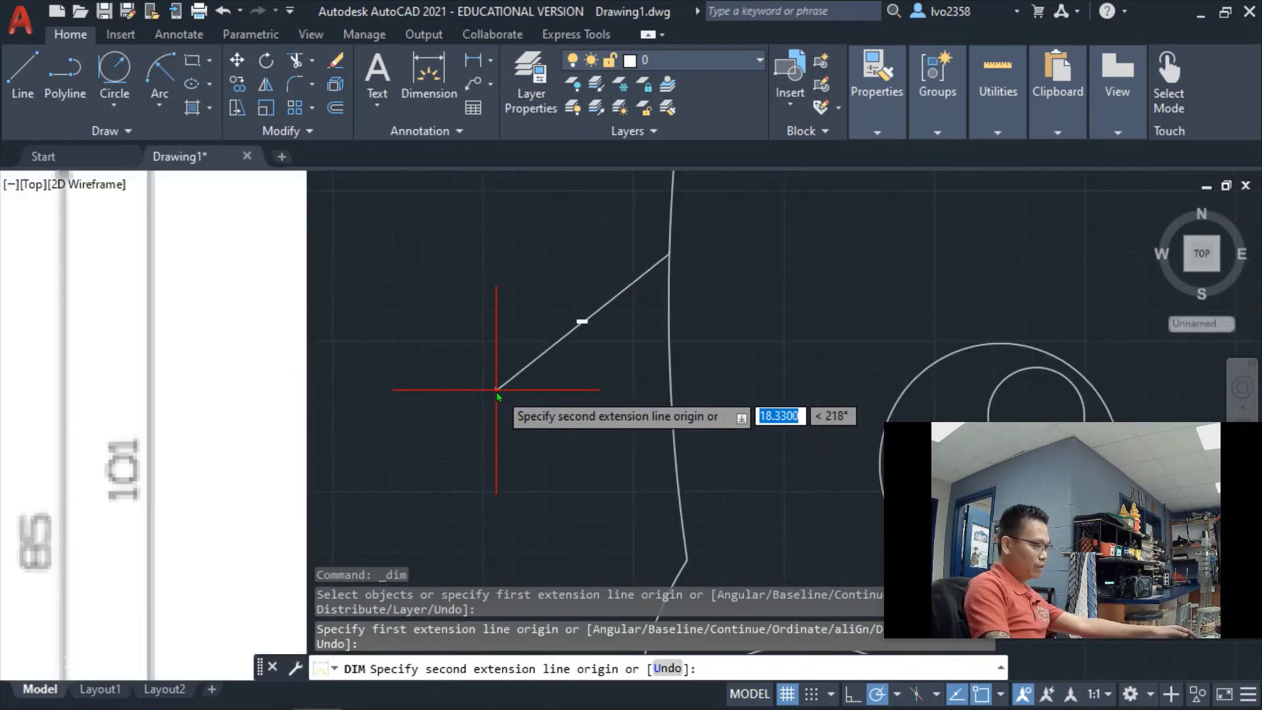
pyautogui.scroll(4, 496, 392)
pyautogui.press('Escape')
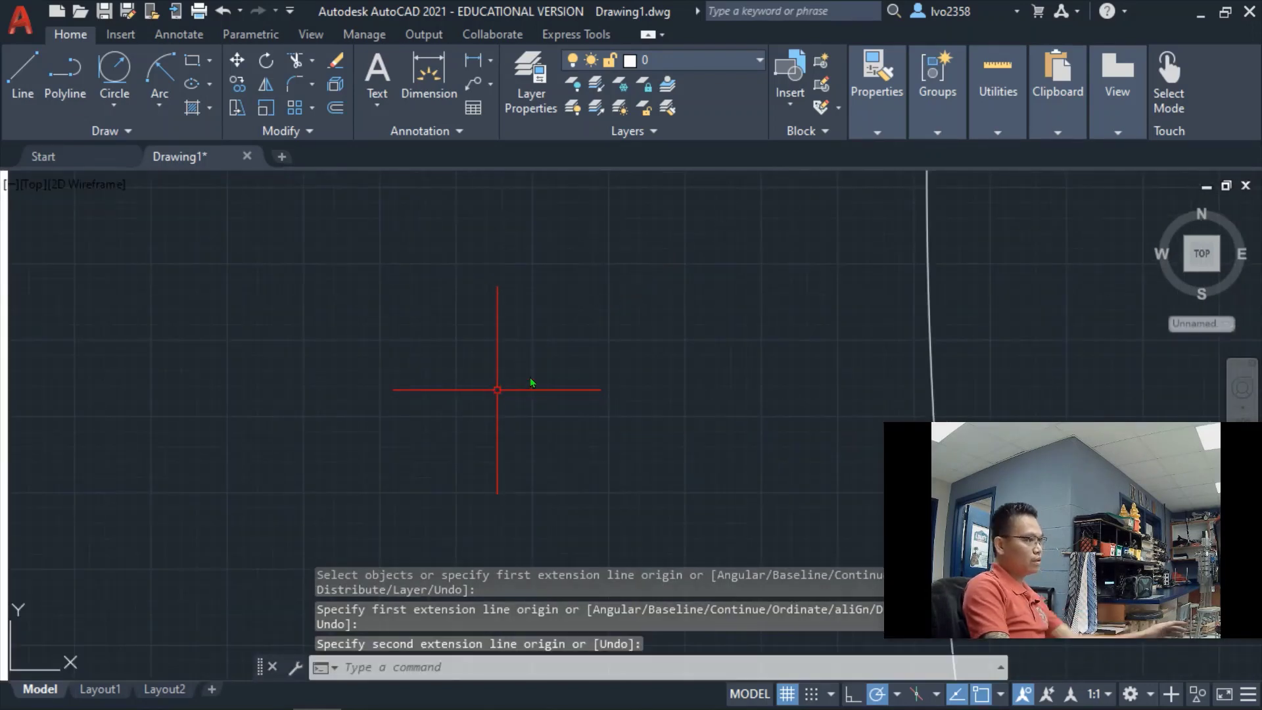
# Erase the left side arc of the head between the ear's lower corner and the cheek arc.
pyautogui.scroll(-4, 550, 371)
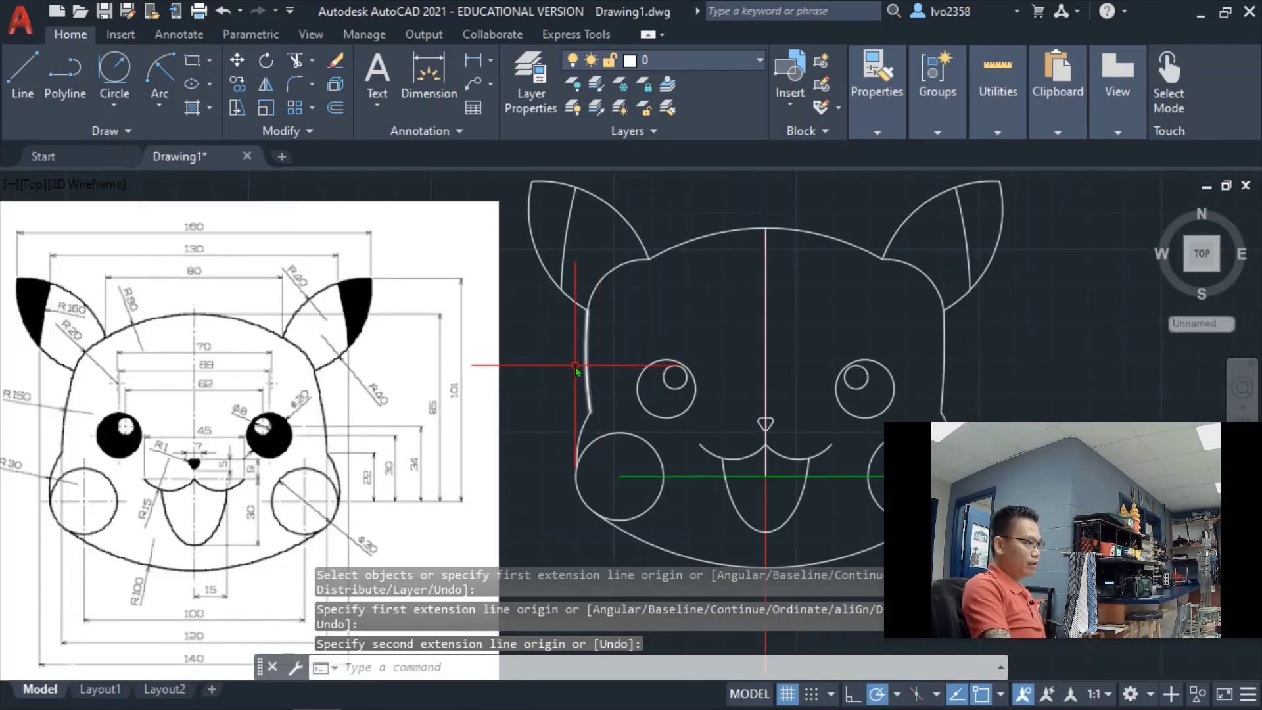
pyautogui.click(579, 364)
pyautogui.click(597, 359)
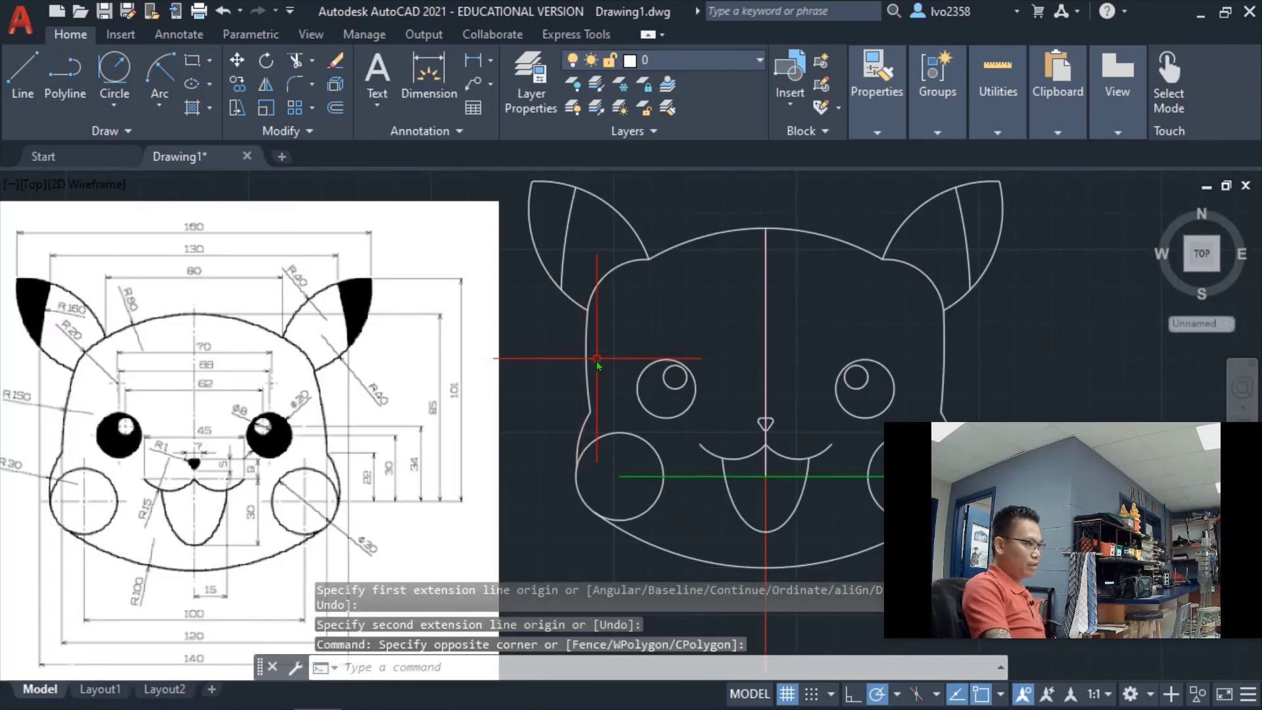
pyautogui.click(587, 366)
pyautogui.moveTo(586, 363)
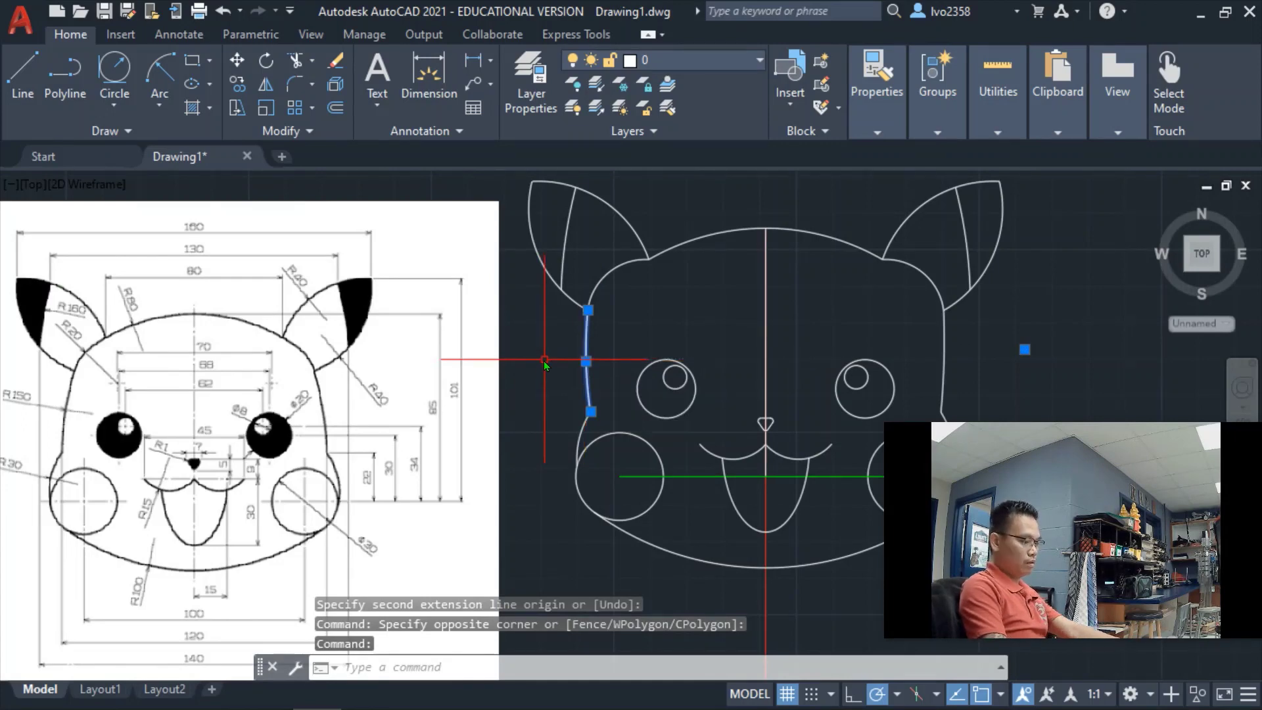
pyautogui.press('Delete')
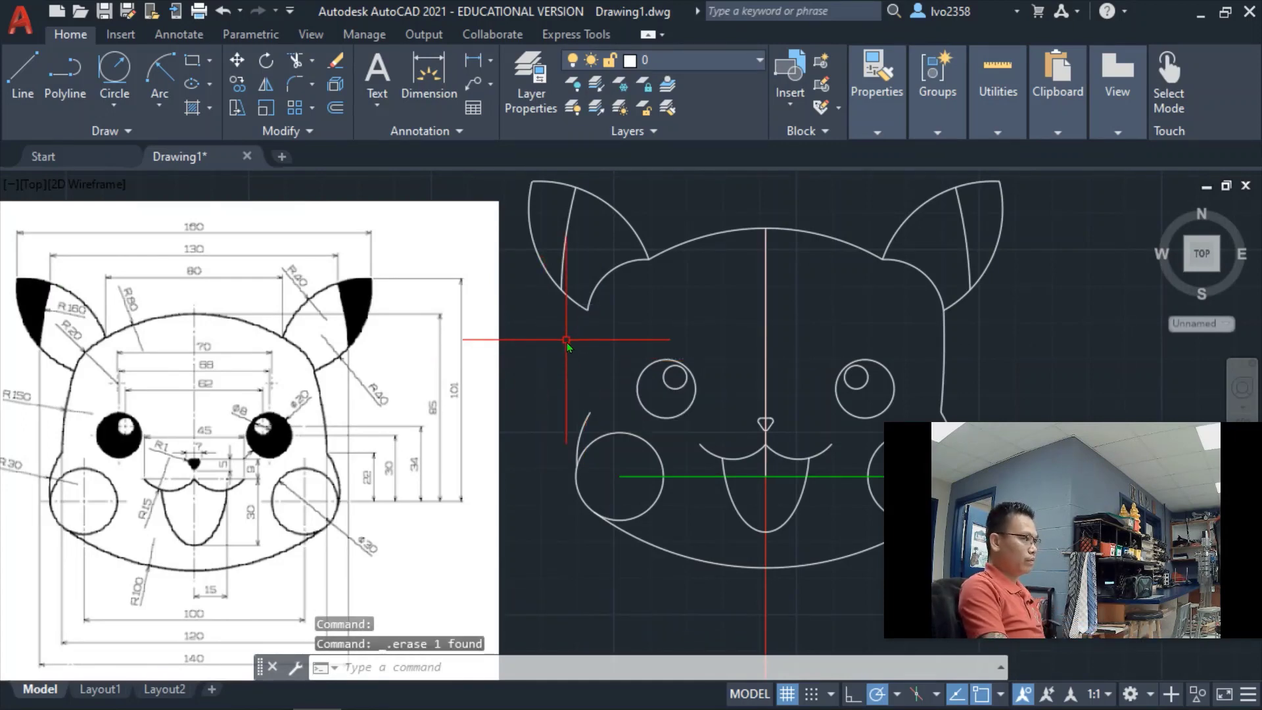
# Draw a start-end-radius arc of radius 150 from the left ear's lower corner to the upper end of the left cheek arc.
pyautogui.click(165, 58)
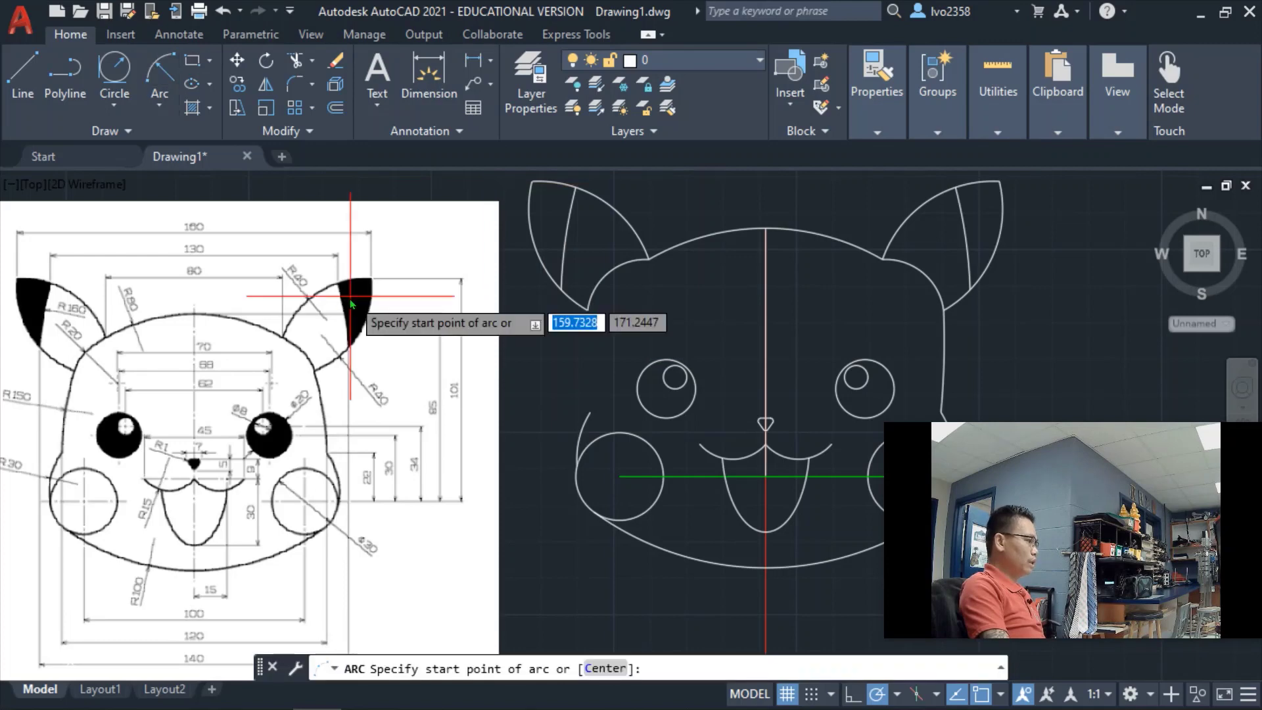
pyautogui.click(587, 309)
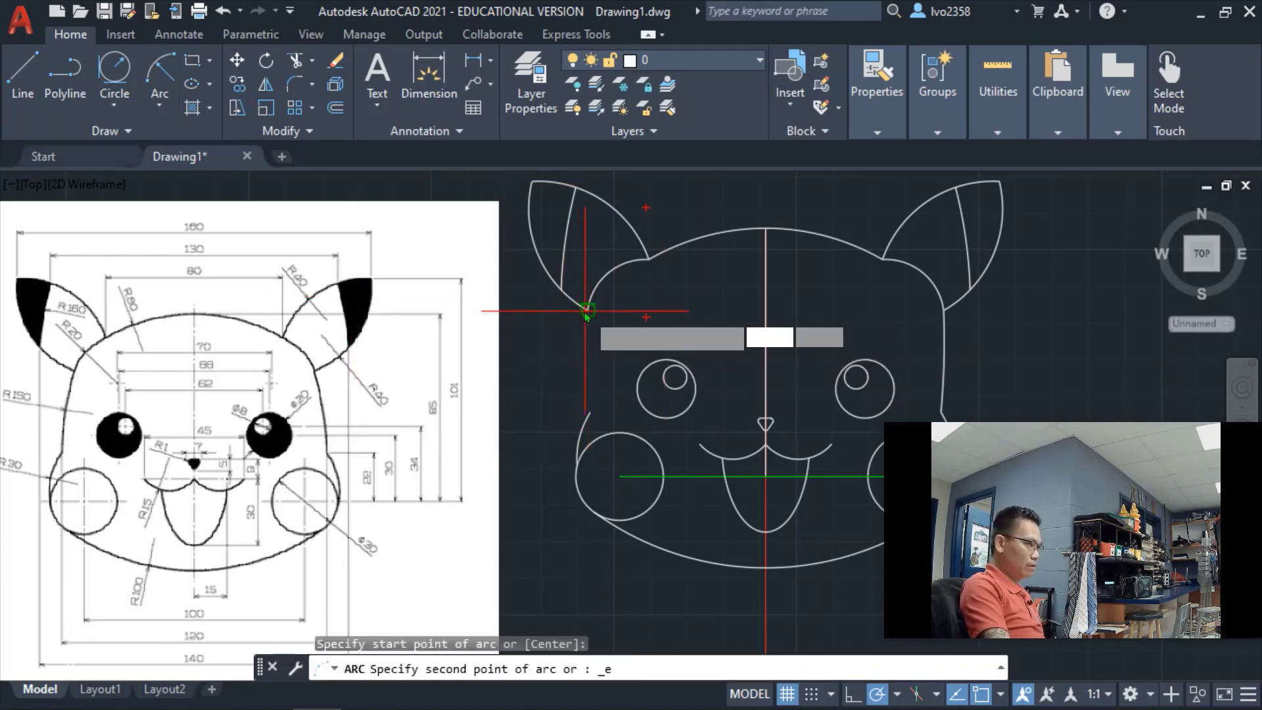
pyautogui.click(588, 393)
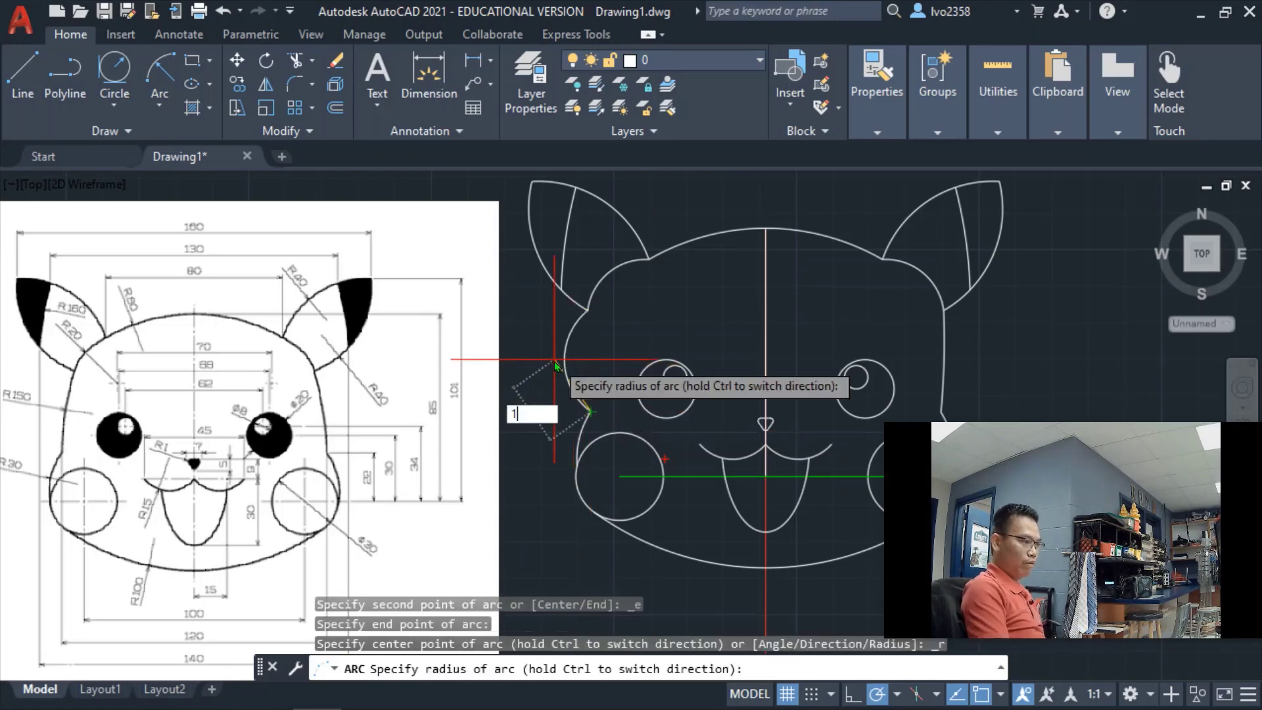
pyautogui.press('Return')
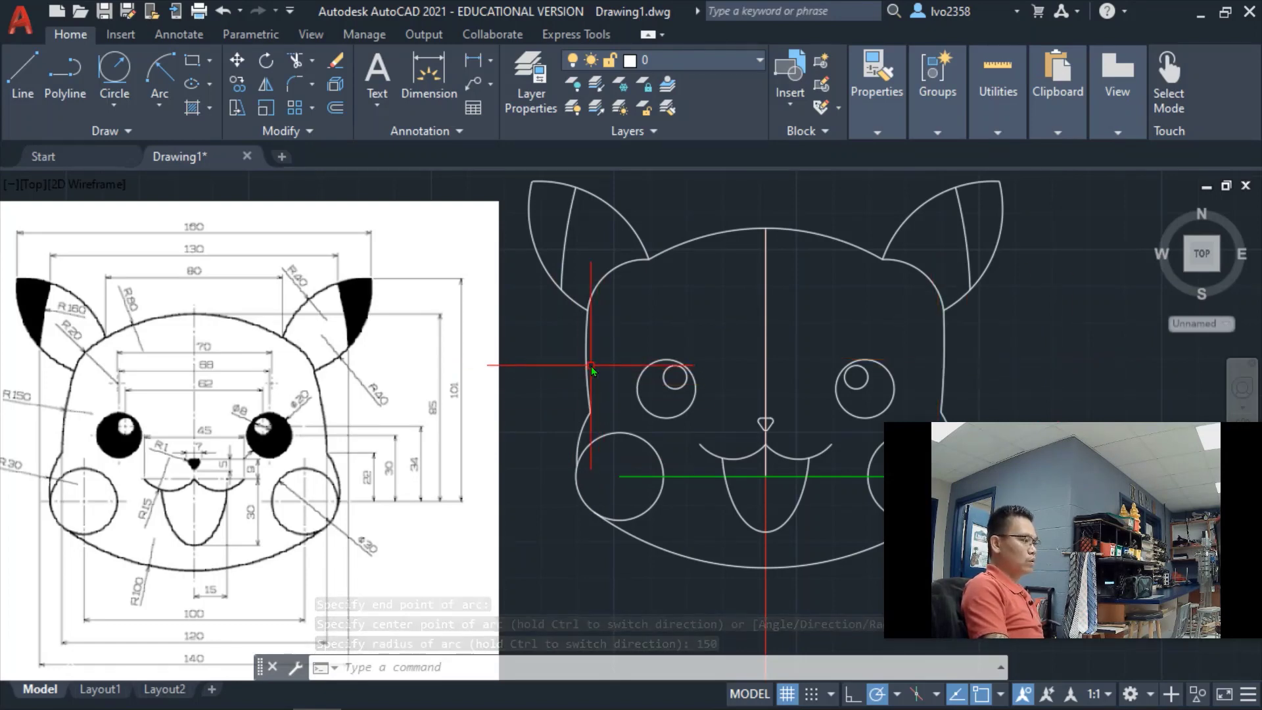
pyautogui.click(155, 63)
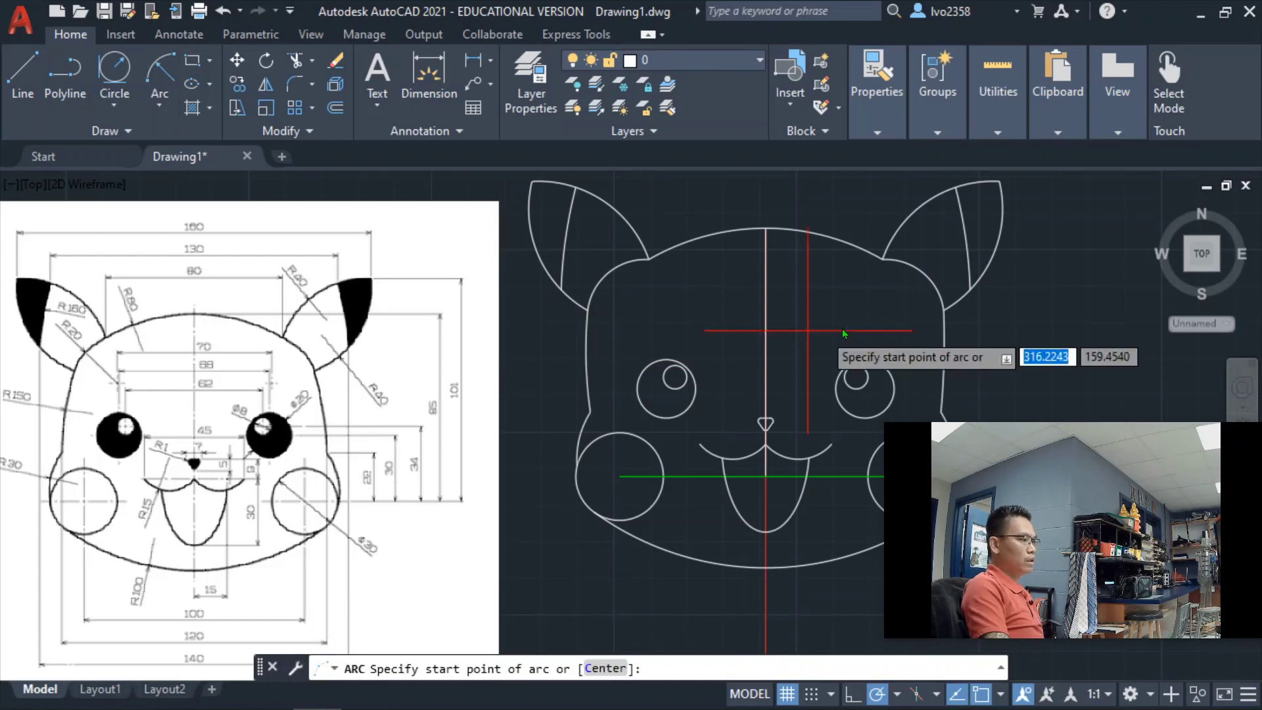
# Check the radii of the head's top, ear and chin arcs with Quick measure.
pyautogui.moveTo(1013, 126)
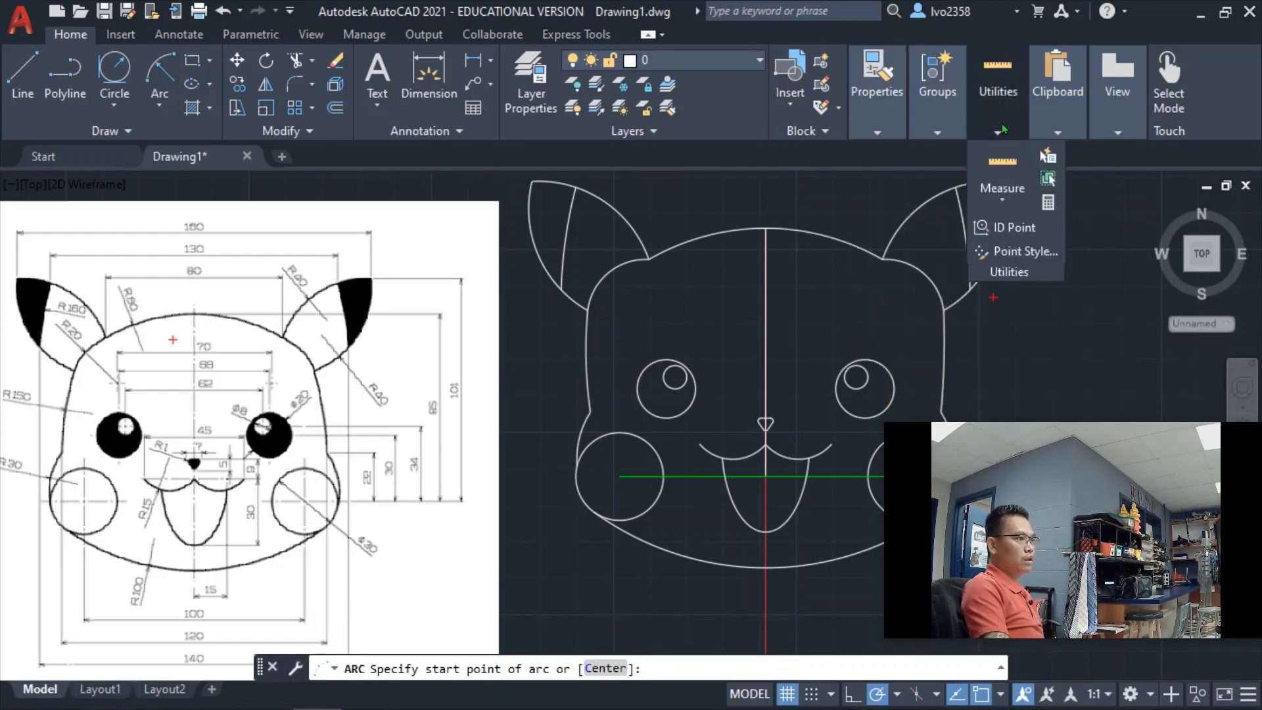
pyautogui.click(998, 200)
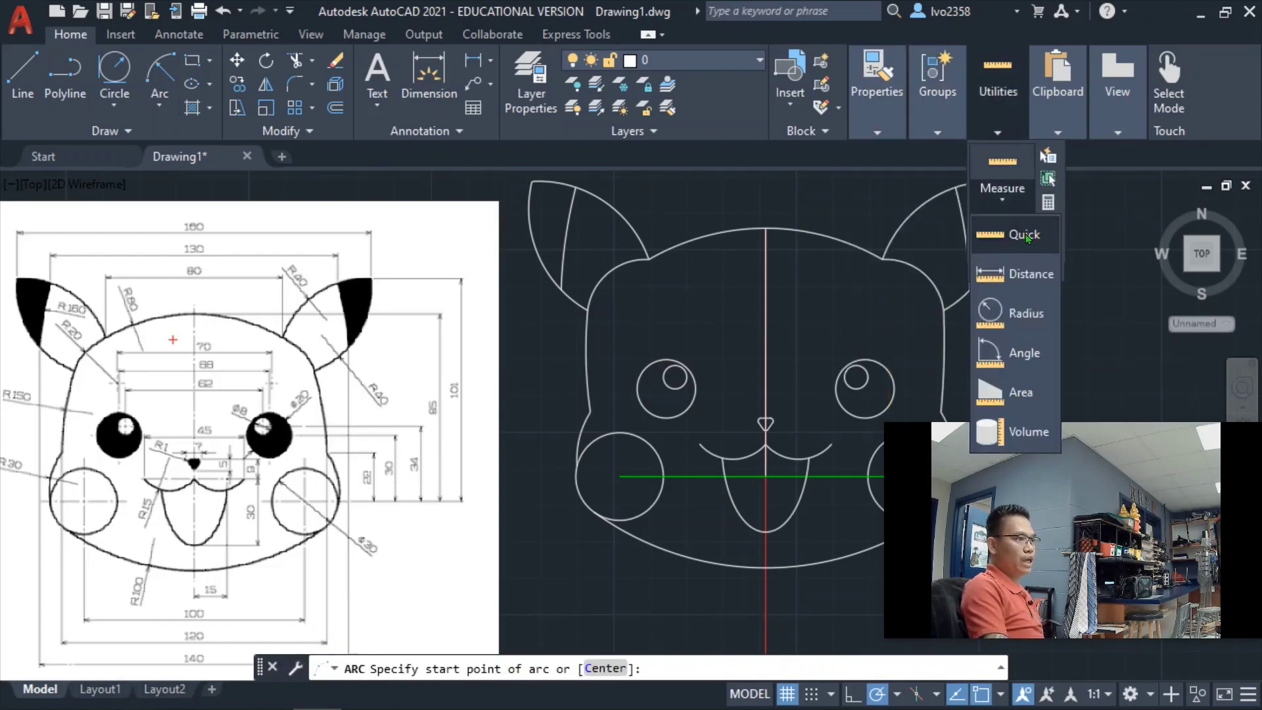
pyautogui.click(989, 231)
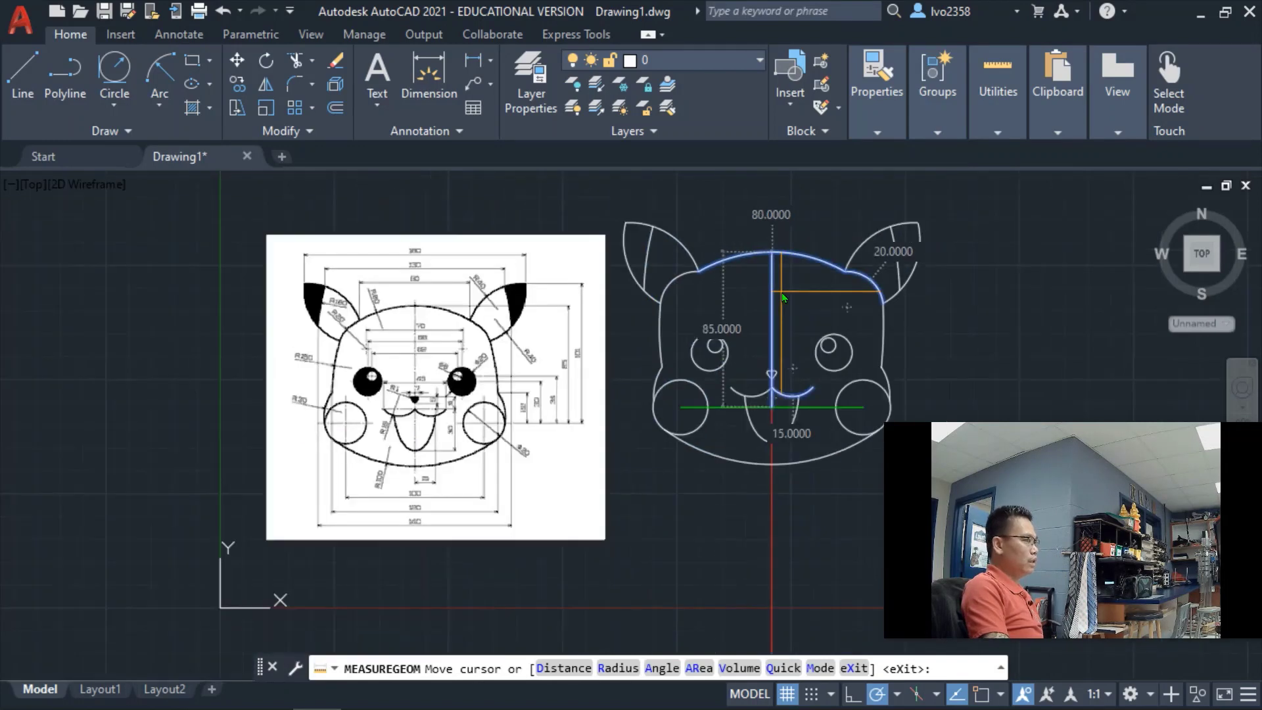
pyautogui.scroll(-2, 785, 289)
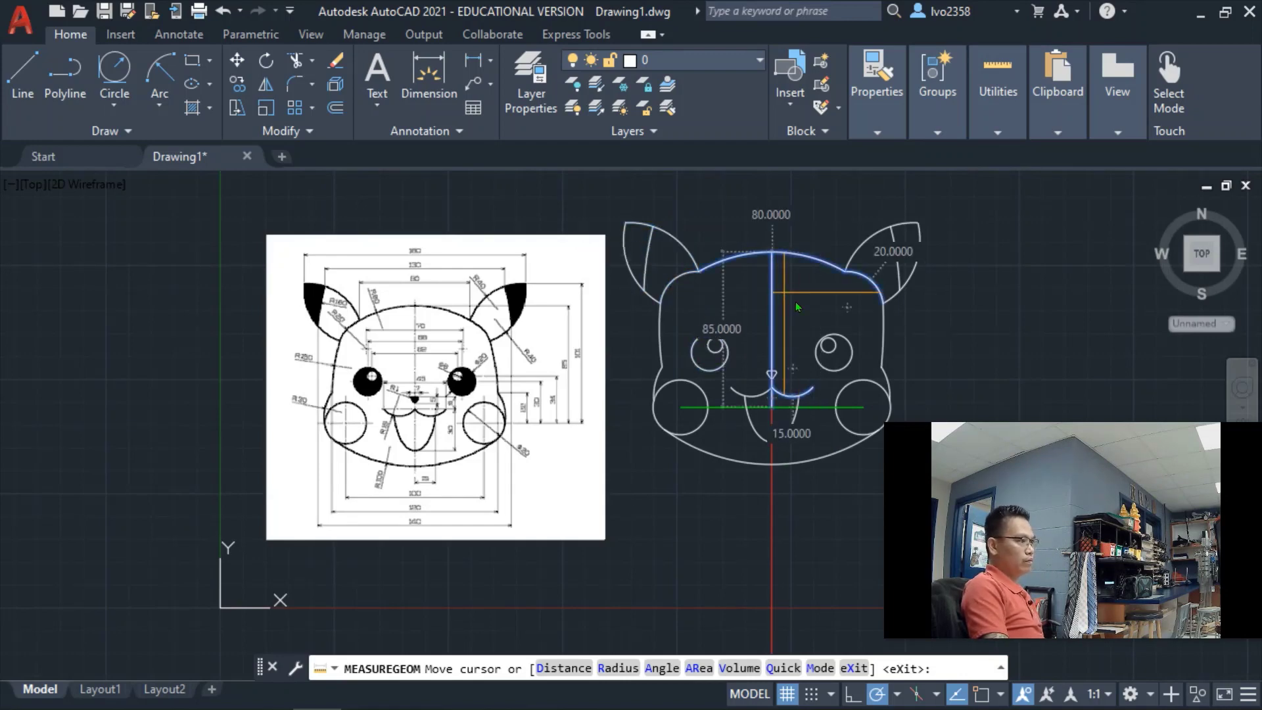
pyautogui.moveTo(1051, 303); pyautogui.dragTo(870, 310, button='middle')
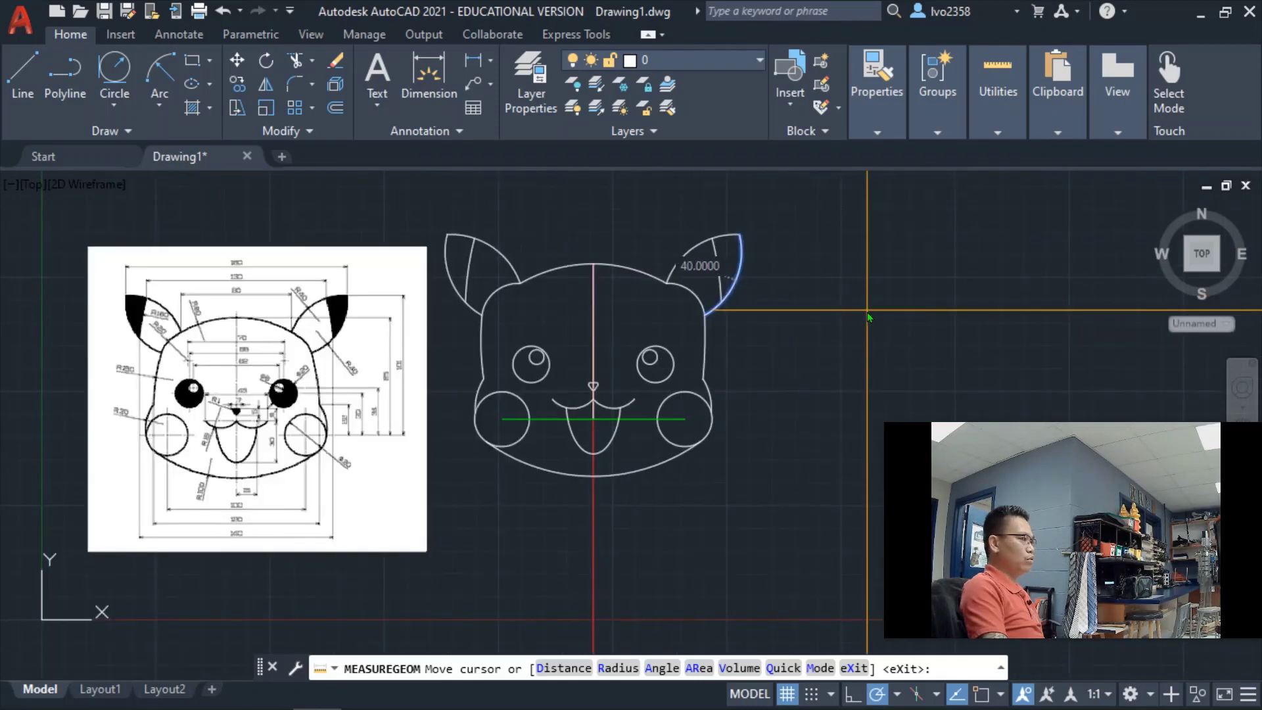
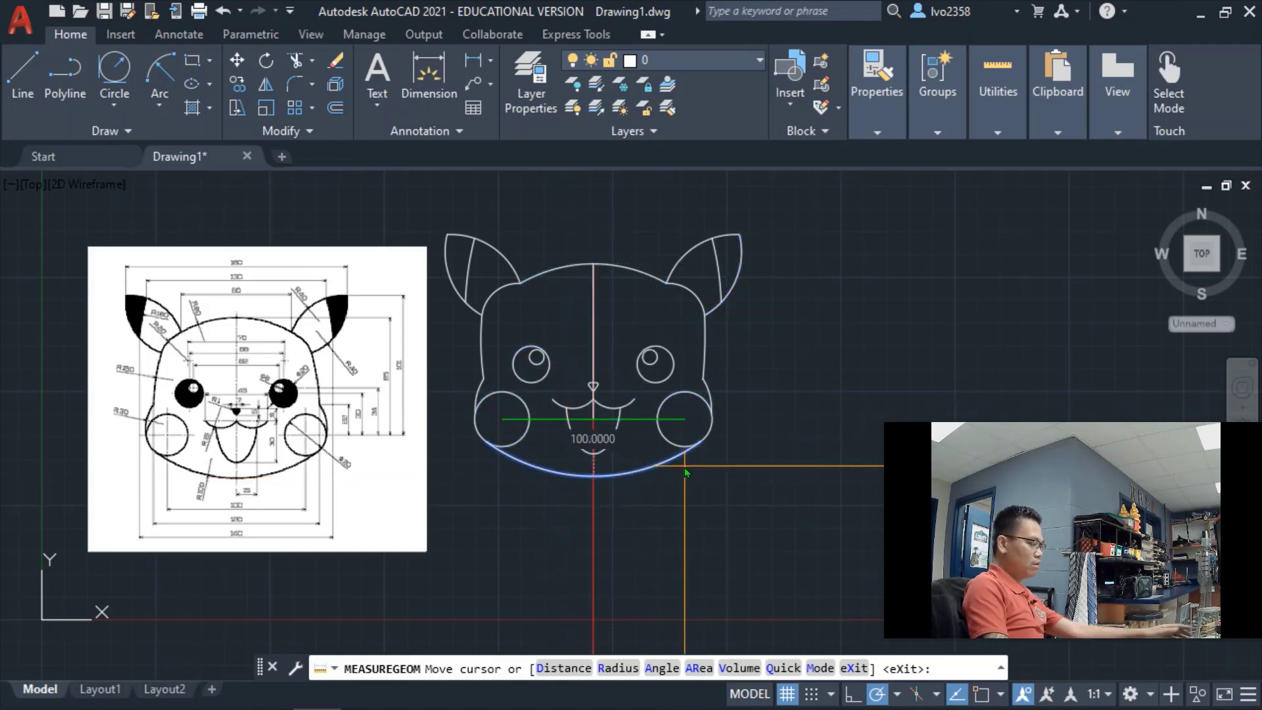
pyautogui.press('Escape')
# Check the chin arc's radius with a trial radius dimension and compare it with the reference image, leaving no dimension placed.
pyautogui.click(429, 79)
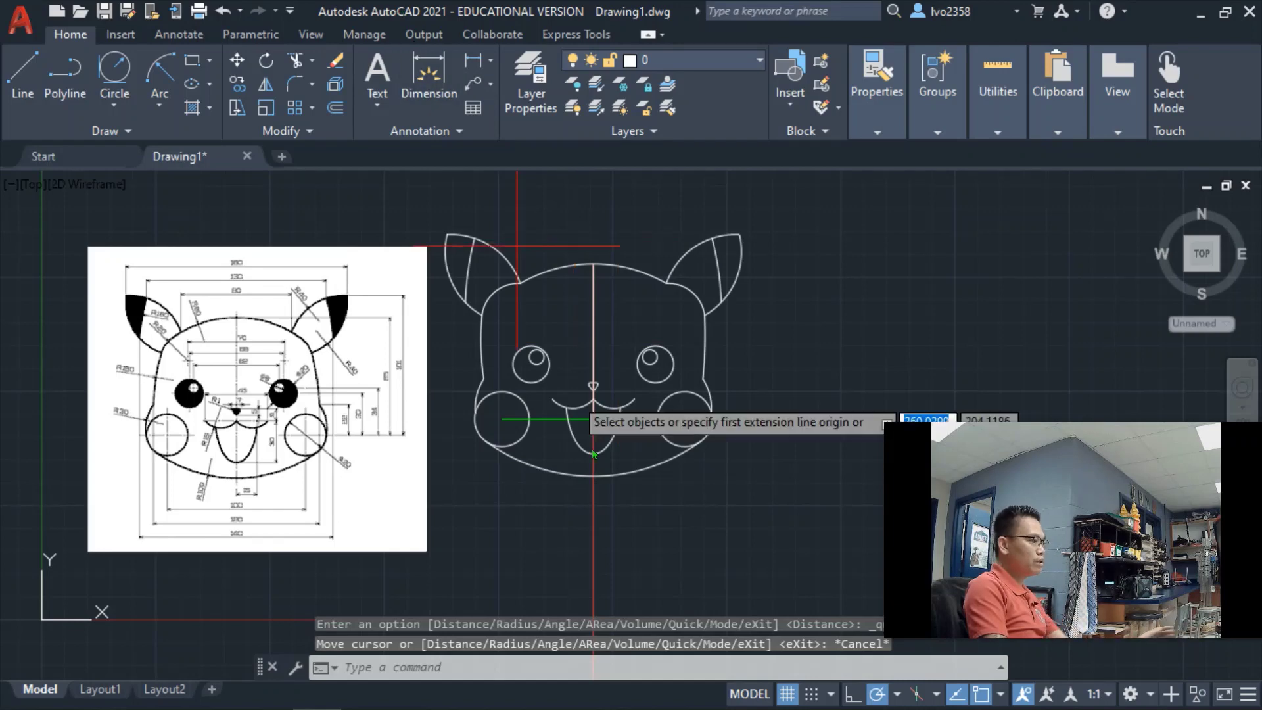
pyautogui.click(630, 472)
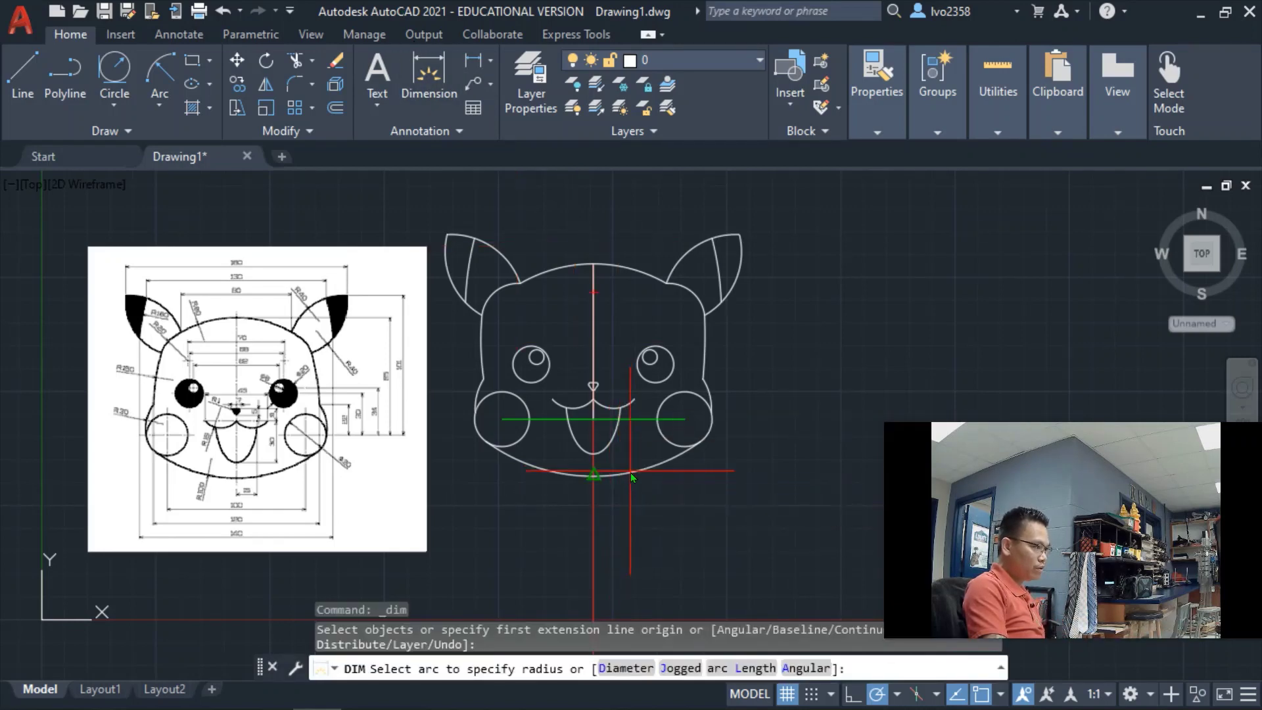
pyautogui.click(630, 472)
pyautogui.scroll(5, 628, 494)
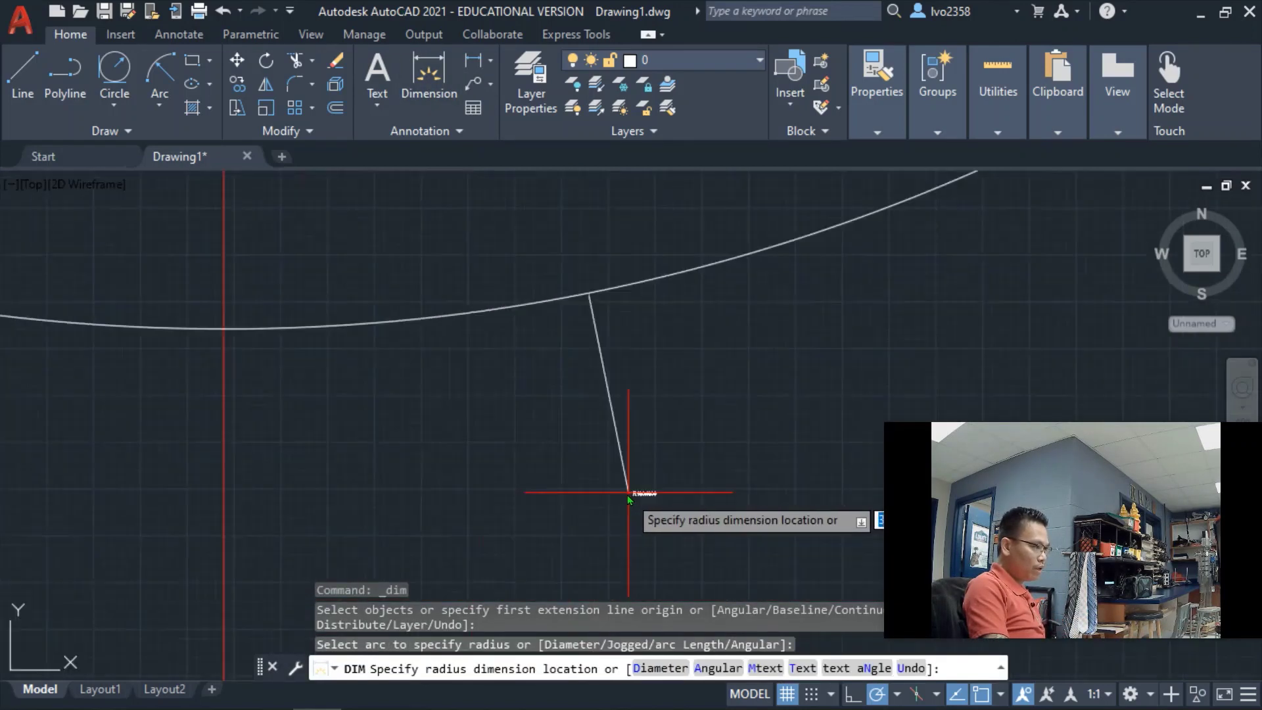
pyautogui.scroll(10, 635, 308)
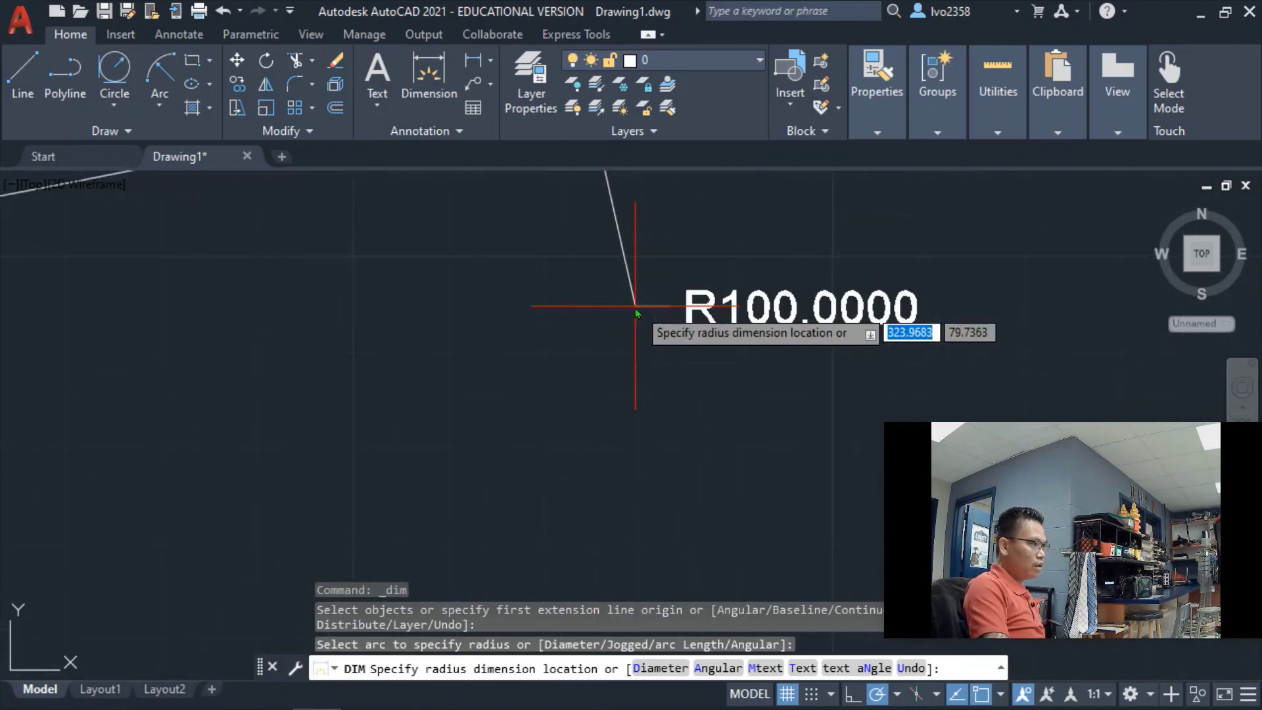
pyautogui.scroll(-10, 635, 311)
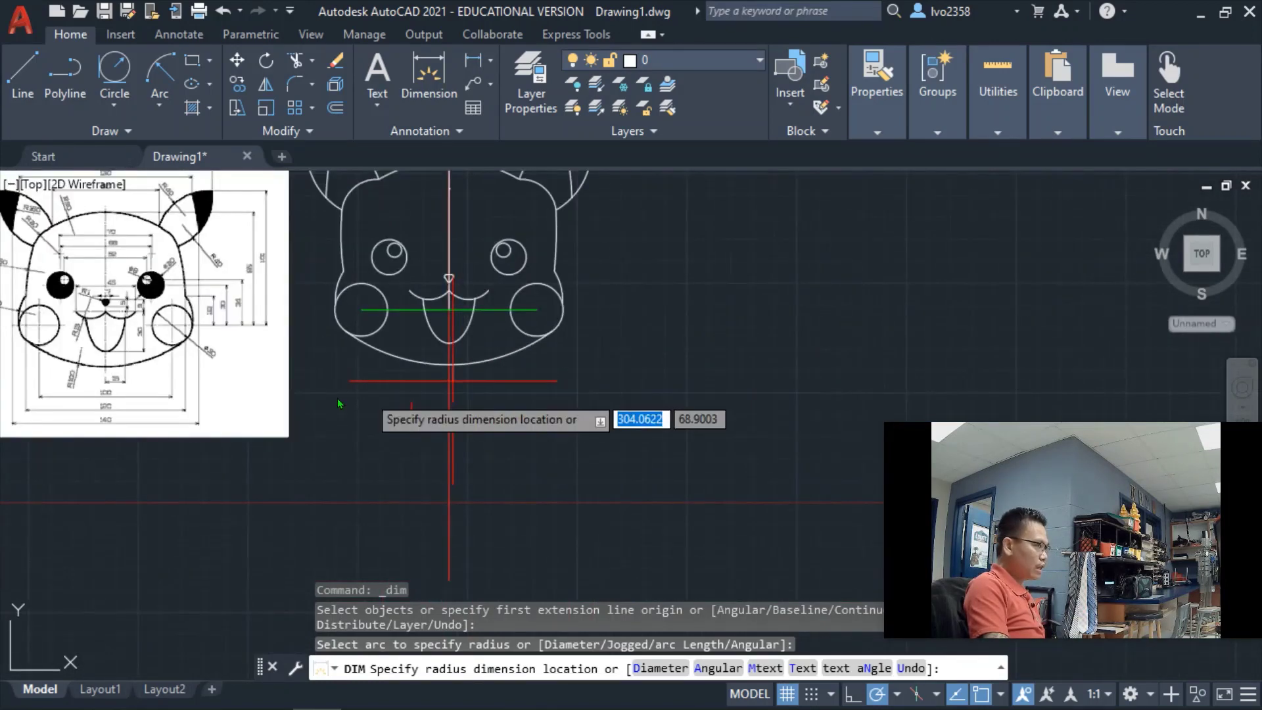
pyautogui.scroll(6, 33, 367)
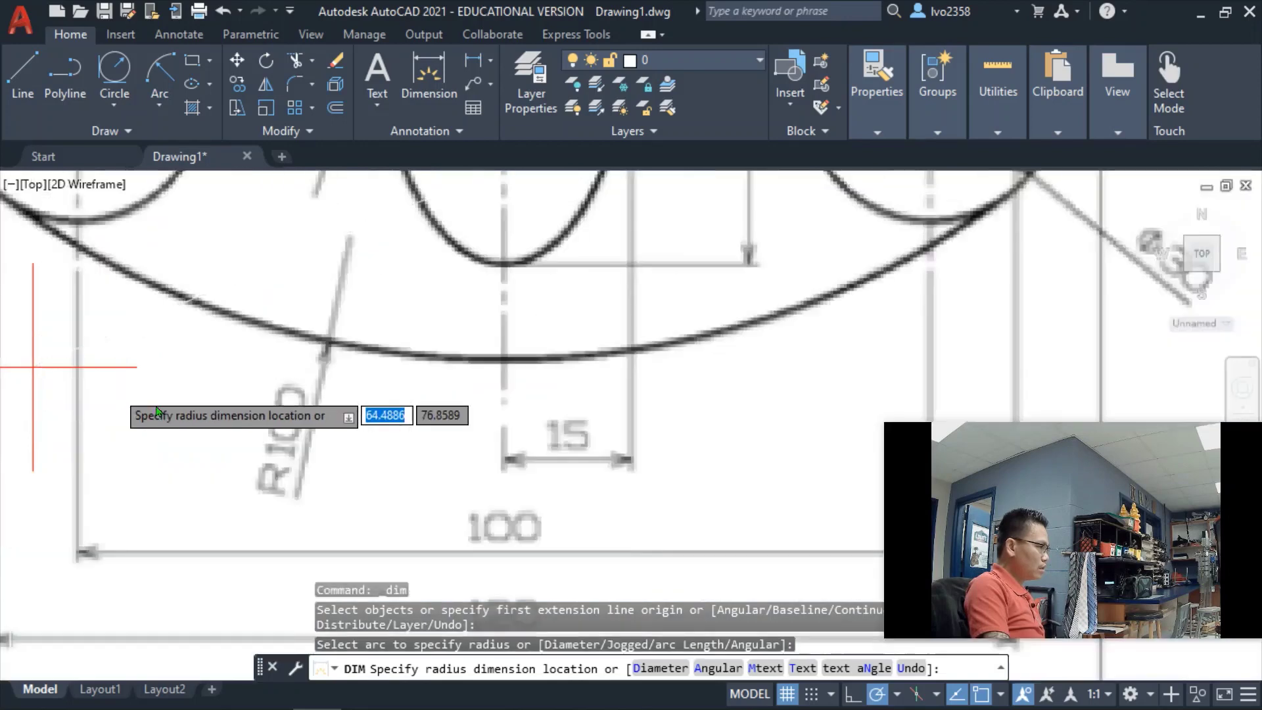
pyautogui.scroll(-6, 263, 436)
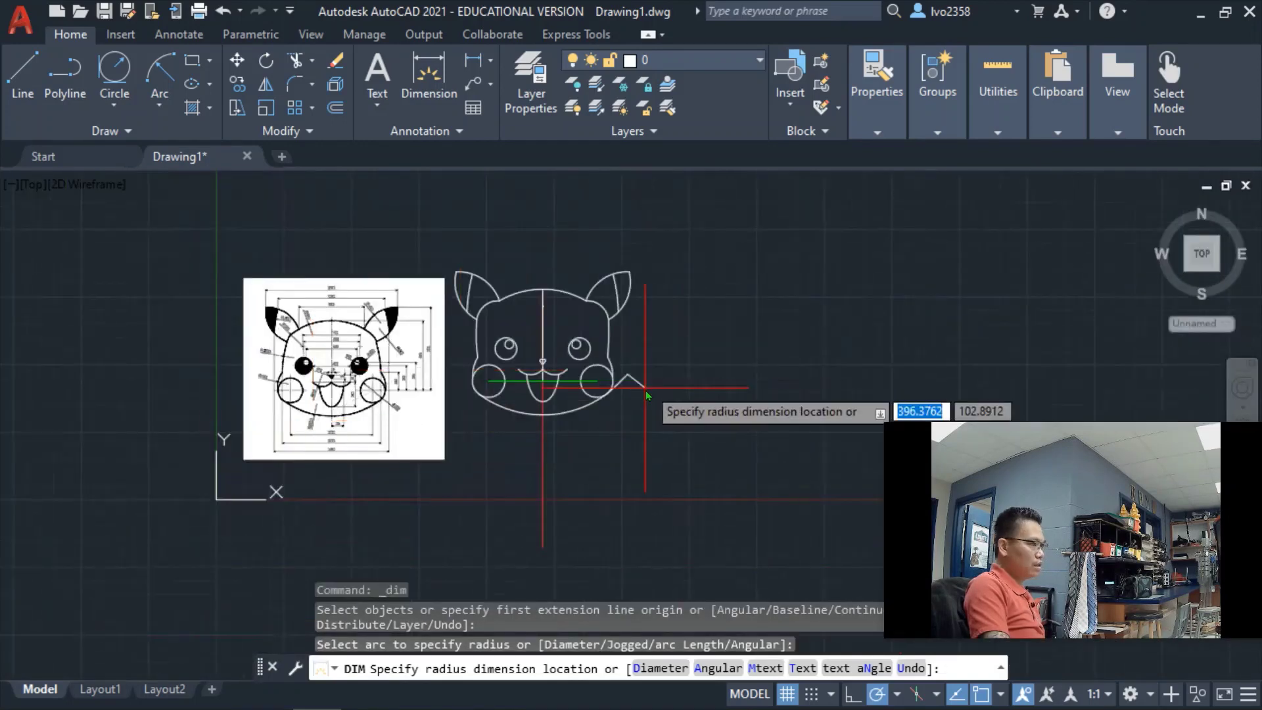
pyautogui.press('Escape')
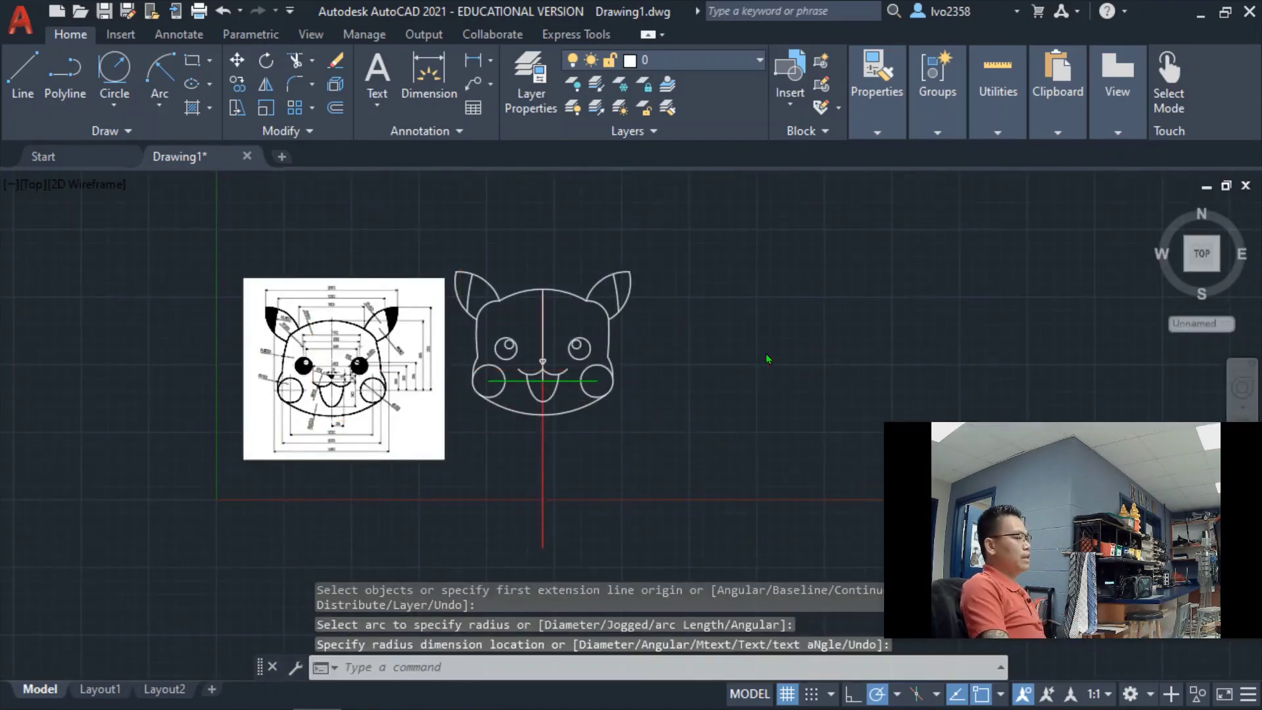
# Erase the horizontal construction line between the cheek circles and the vertical centre line through the face.
pyautogui.scroll(2, 767, 358)
pyautogui.middleClick(763, 337)
pyautogui.middleClick(762, 338)
pyautogui.moveTo(685, 516); pyautogui.dragTo(571, 499, button='middle')
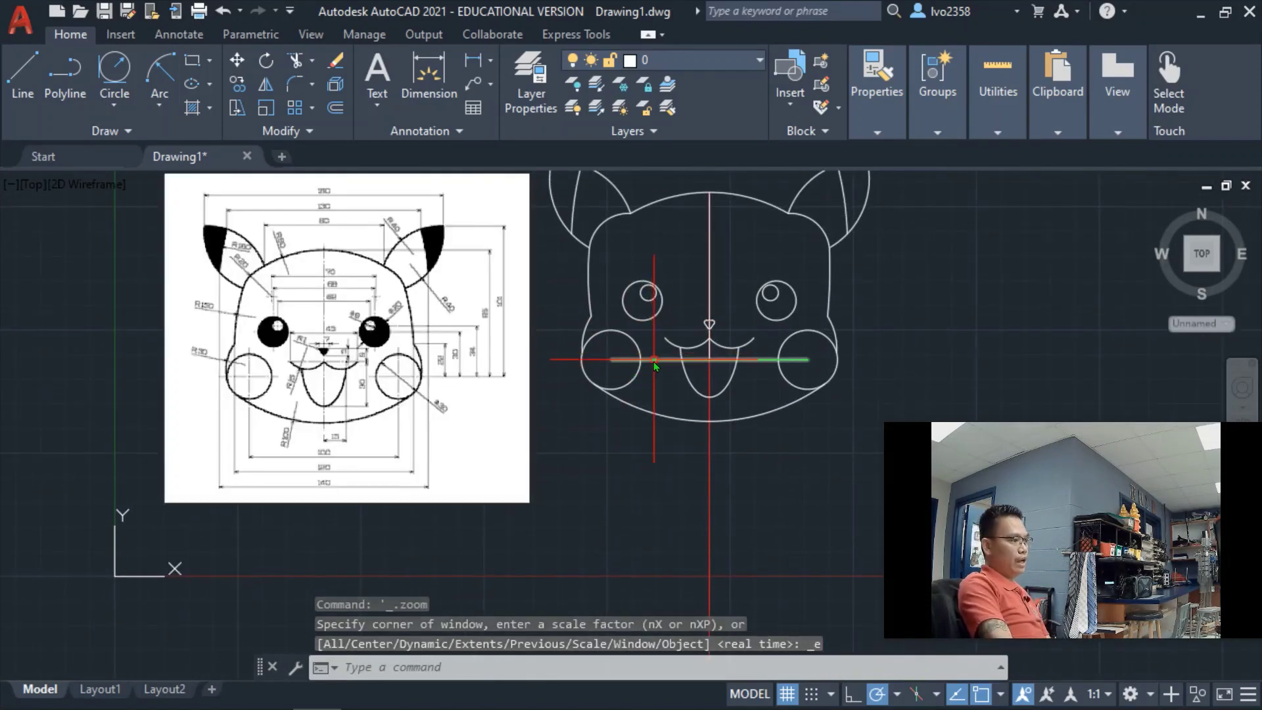
pyautogui.click(654, 360)
pyautogui.press('Delete')
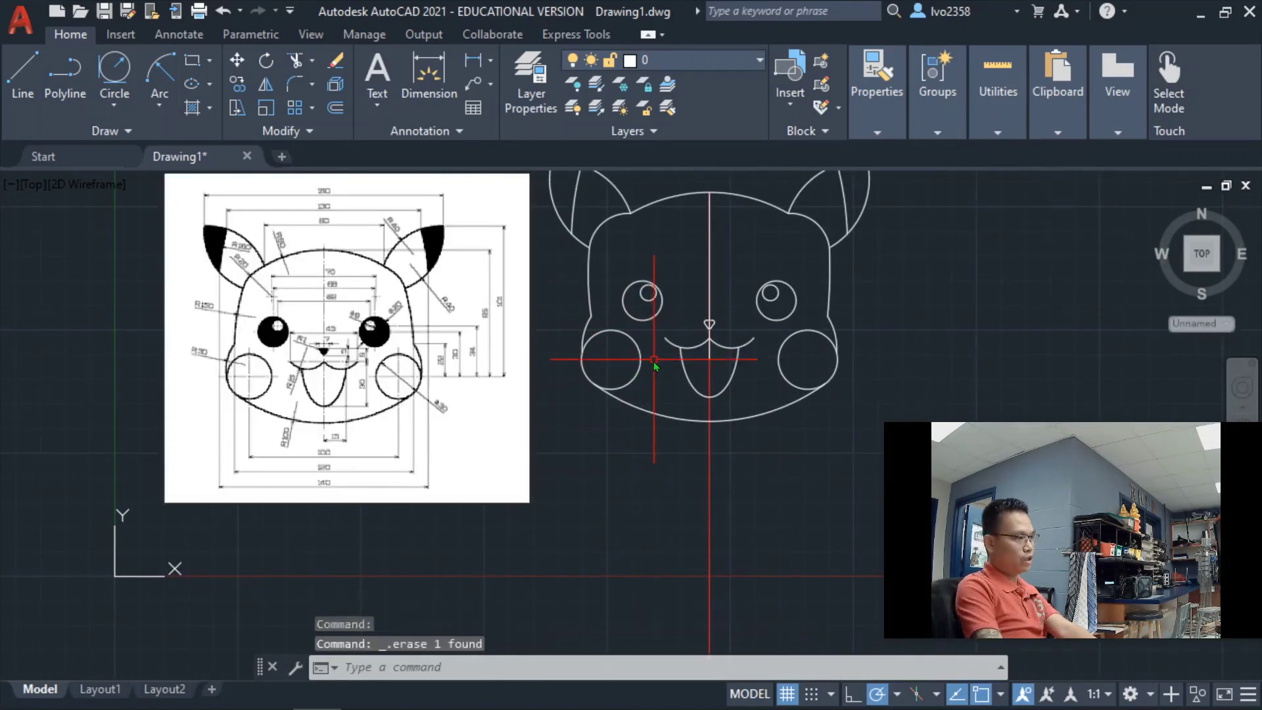
pyautogui.click(709, 296)
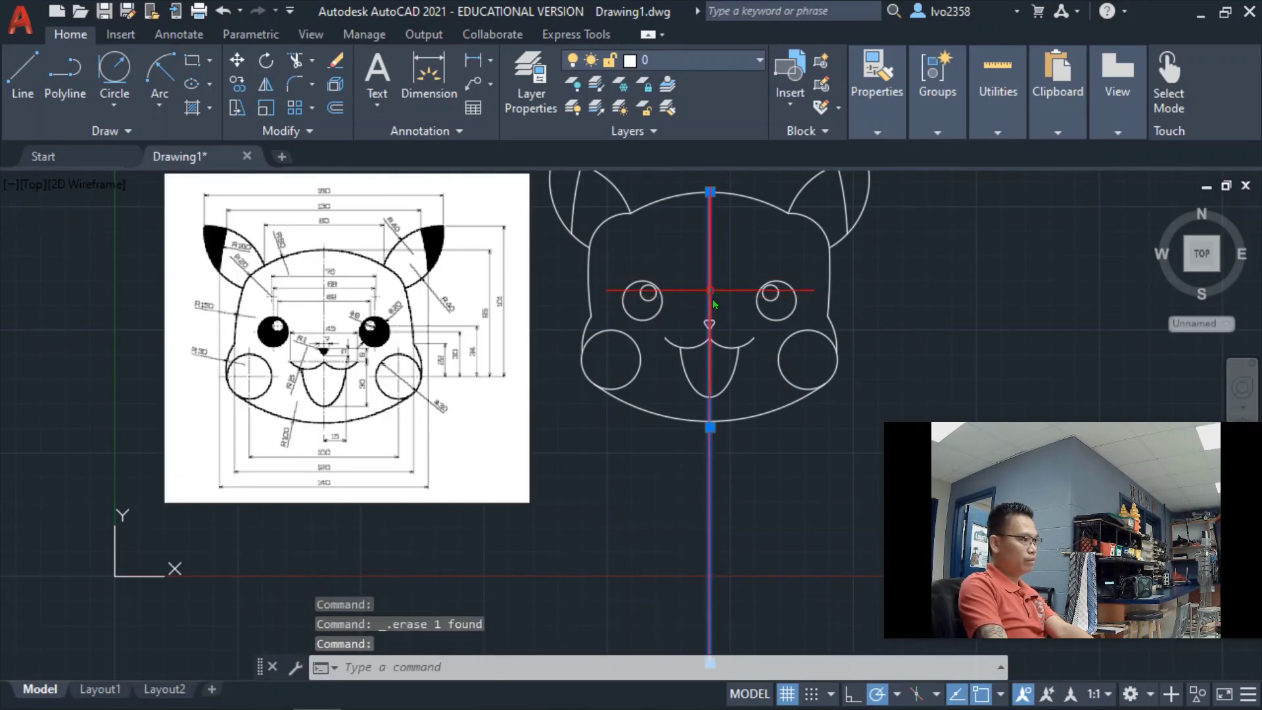
pyautogui.press('Delete')
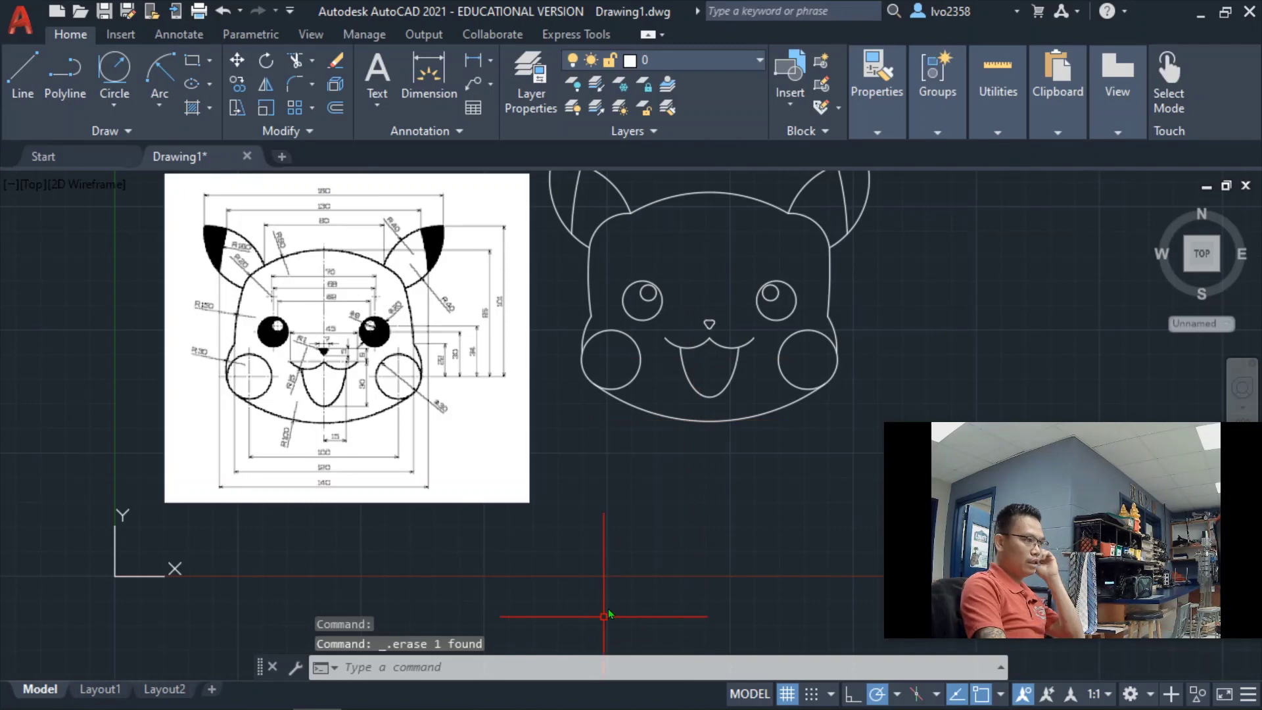
# Fill both ear tips and both eyes, excluding the small inner circles, with a SOLID hatch.
pyautogui.moveTo(621, 566); pyautogui.dragTo(582, 595, button='middle')
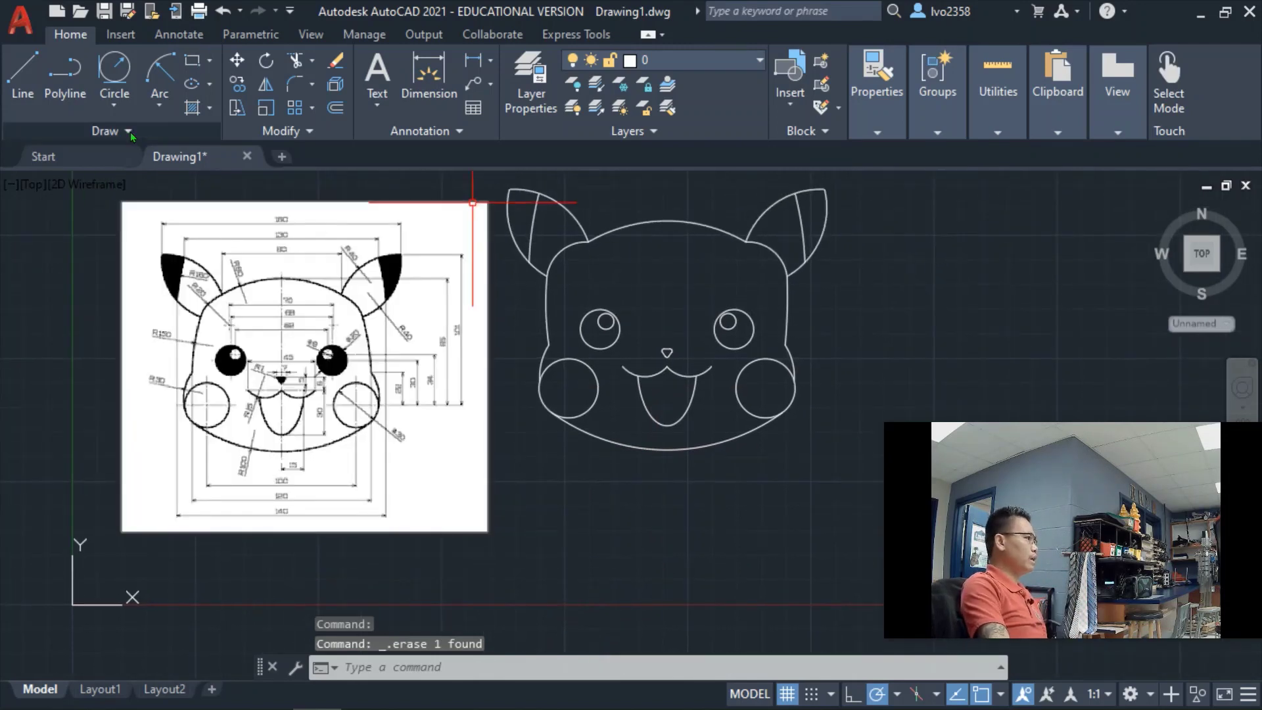
pyautogui.click(209, 110)
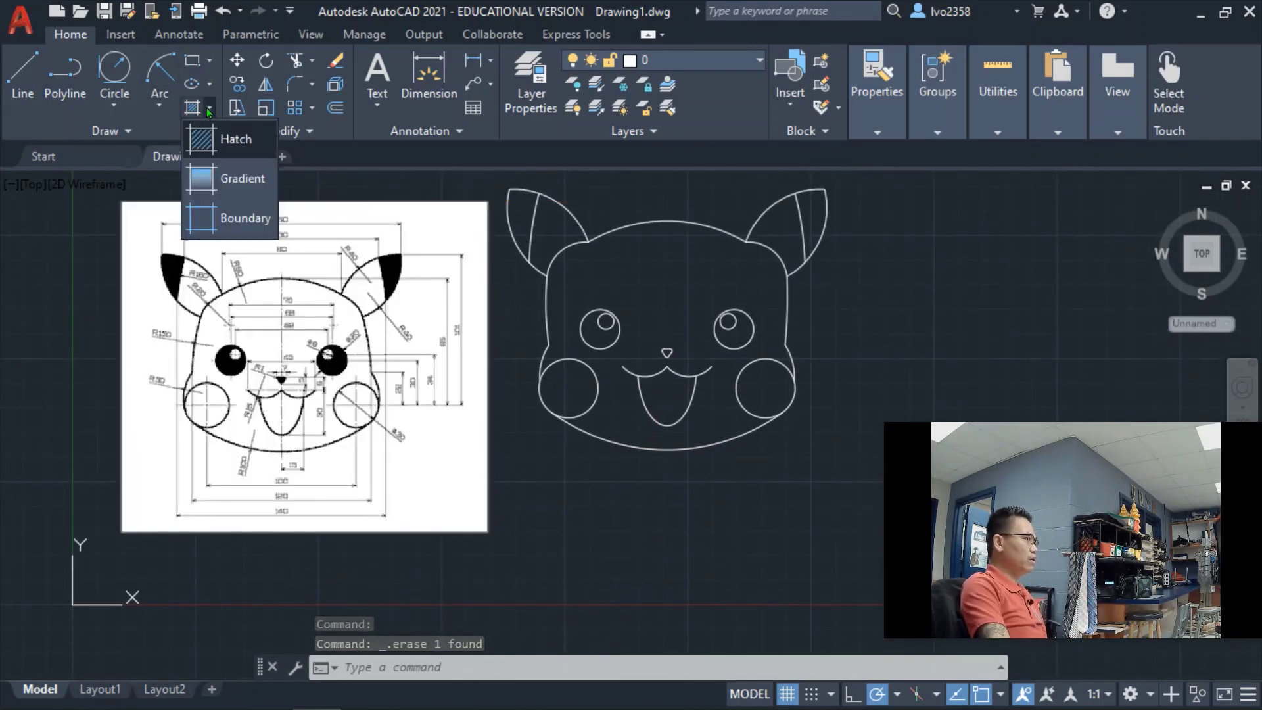
pyautogui.click(204, 143)
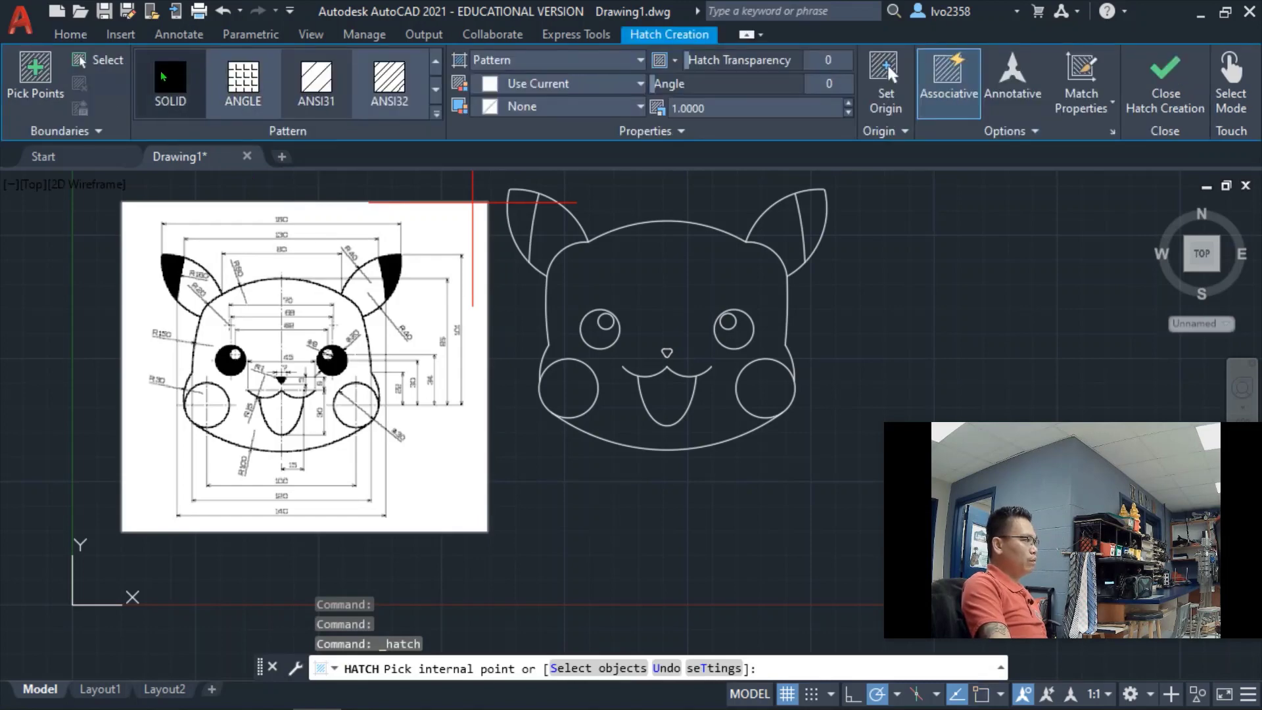
pyautogui.click(163, 76)
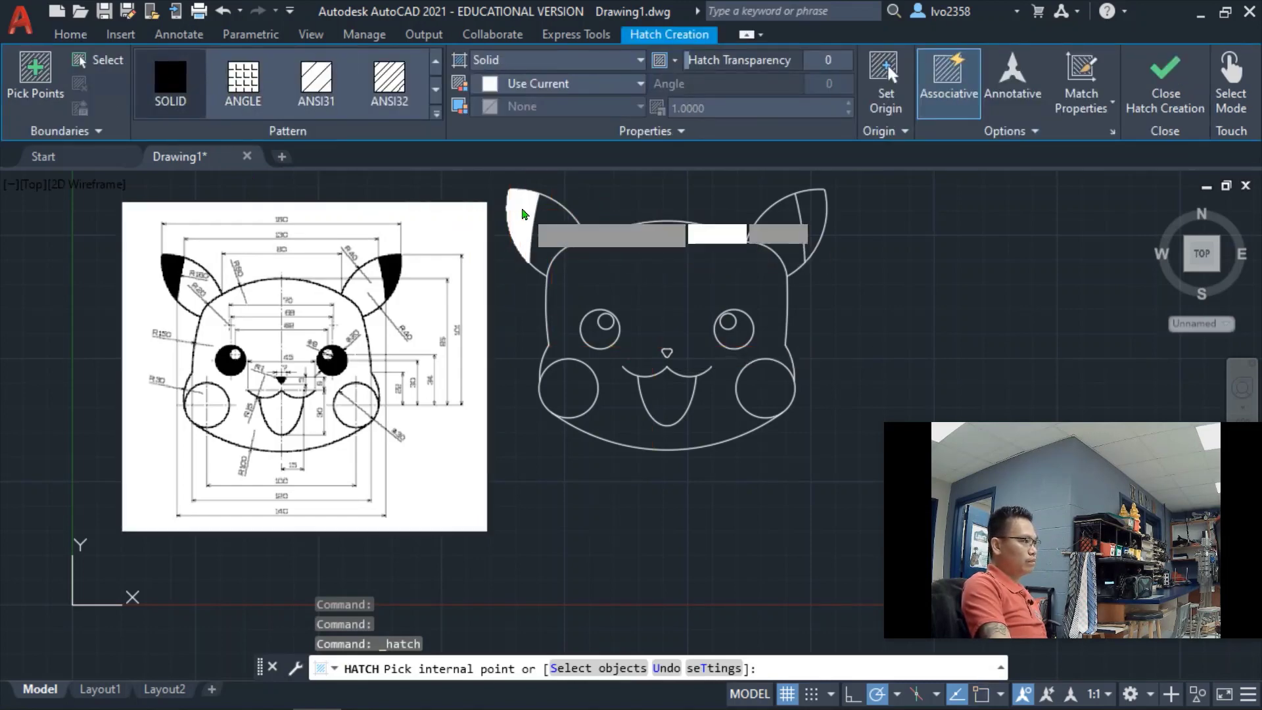
pyautogui.click(524, 214)
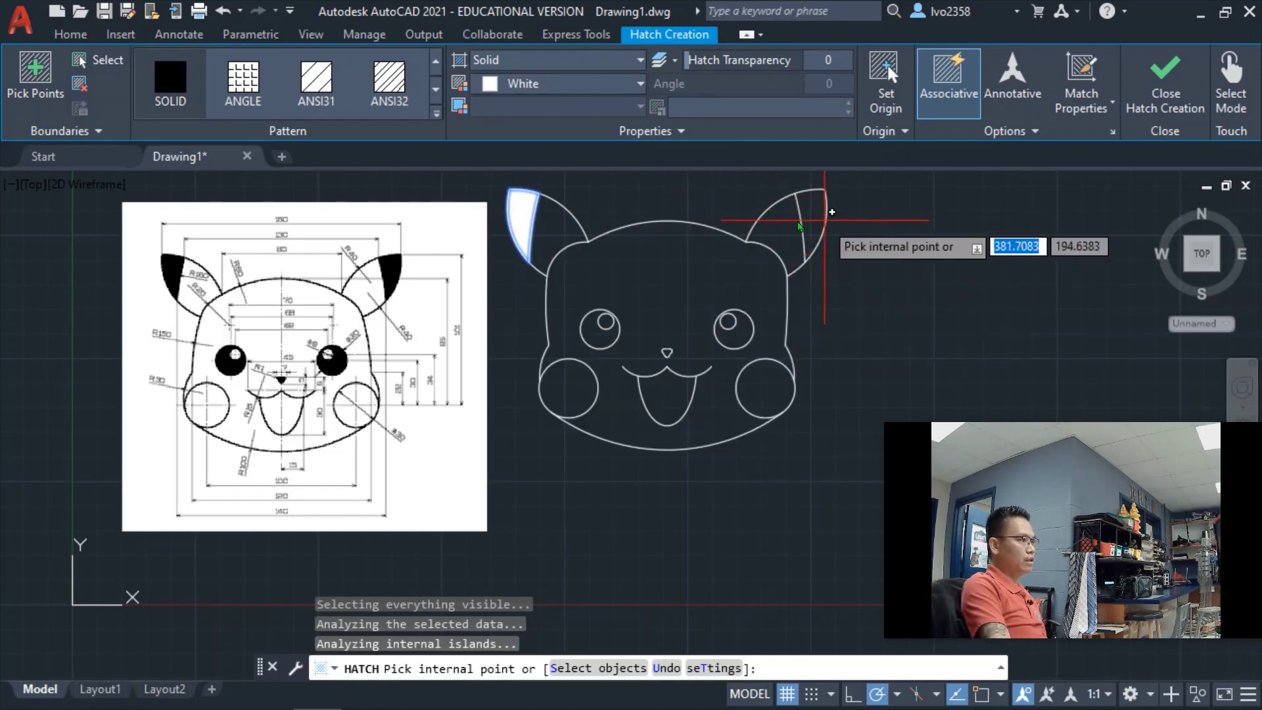
pyautogui.click(813, 220)
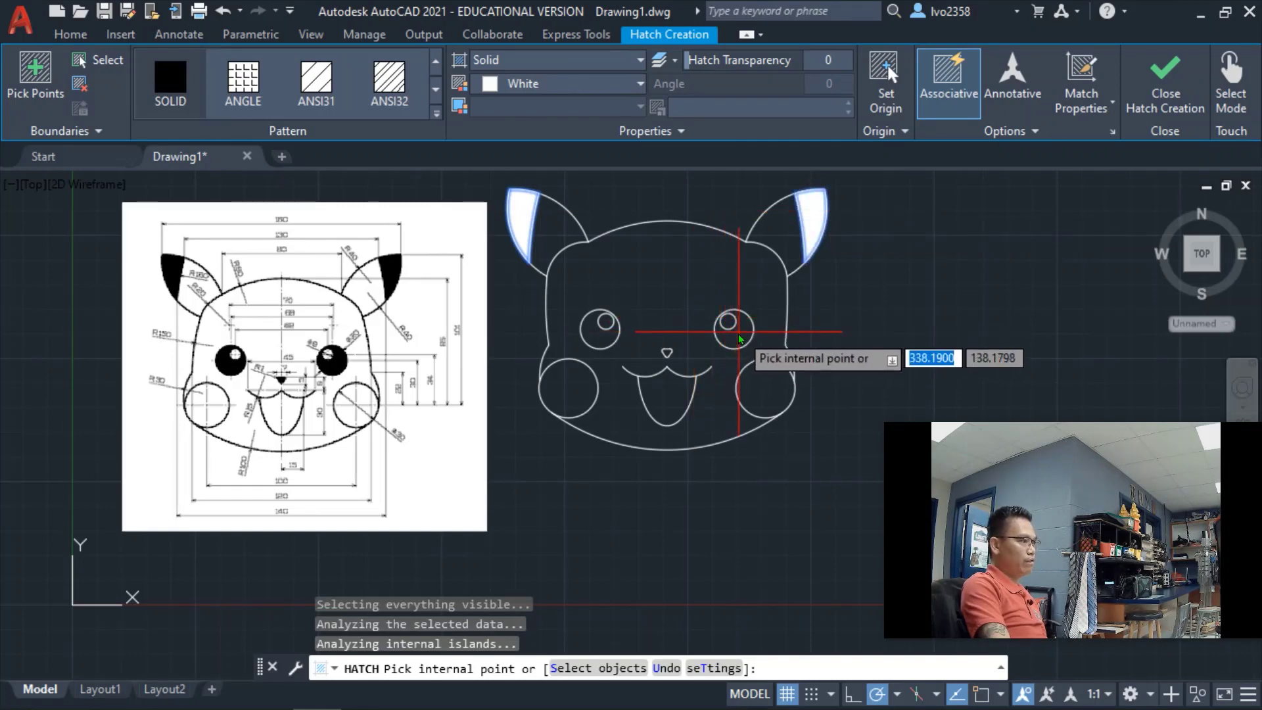
pyautogui.click(740, 336)
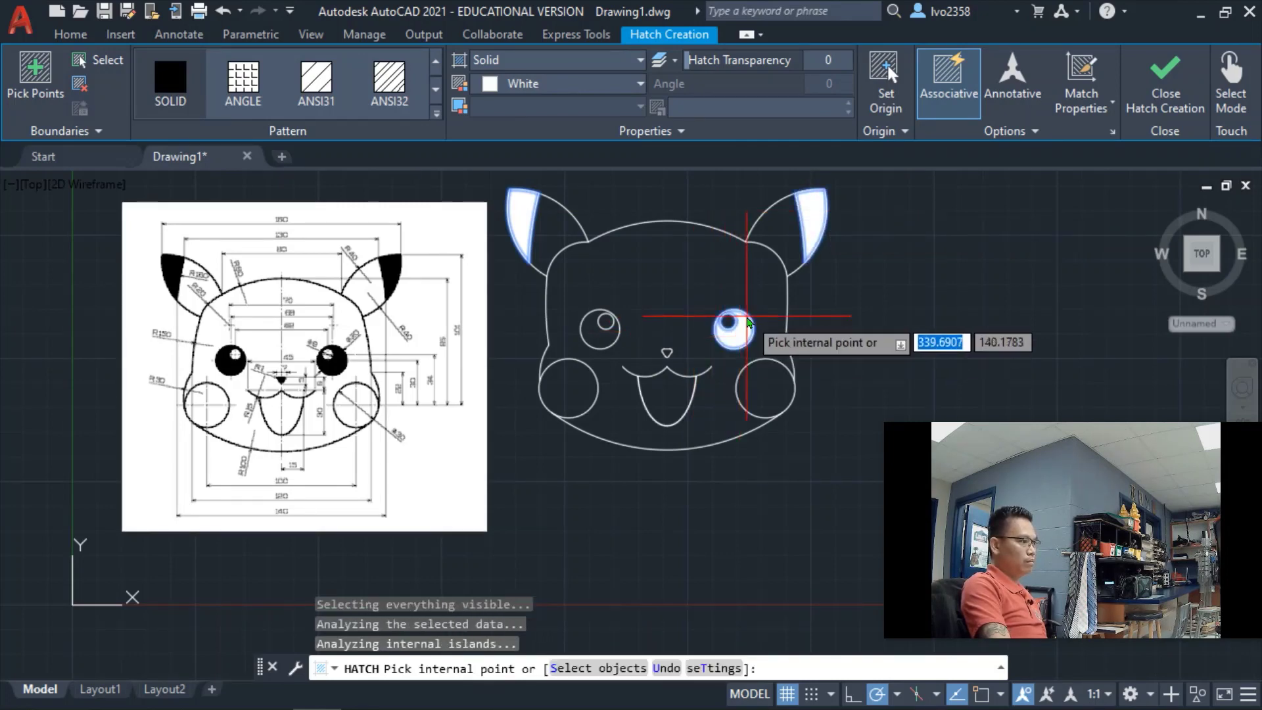
pyautogui.click(599, 331)
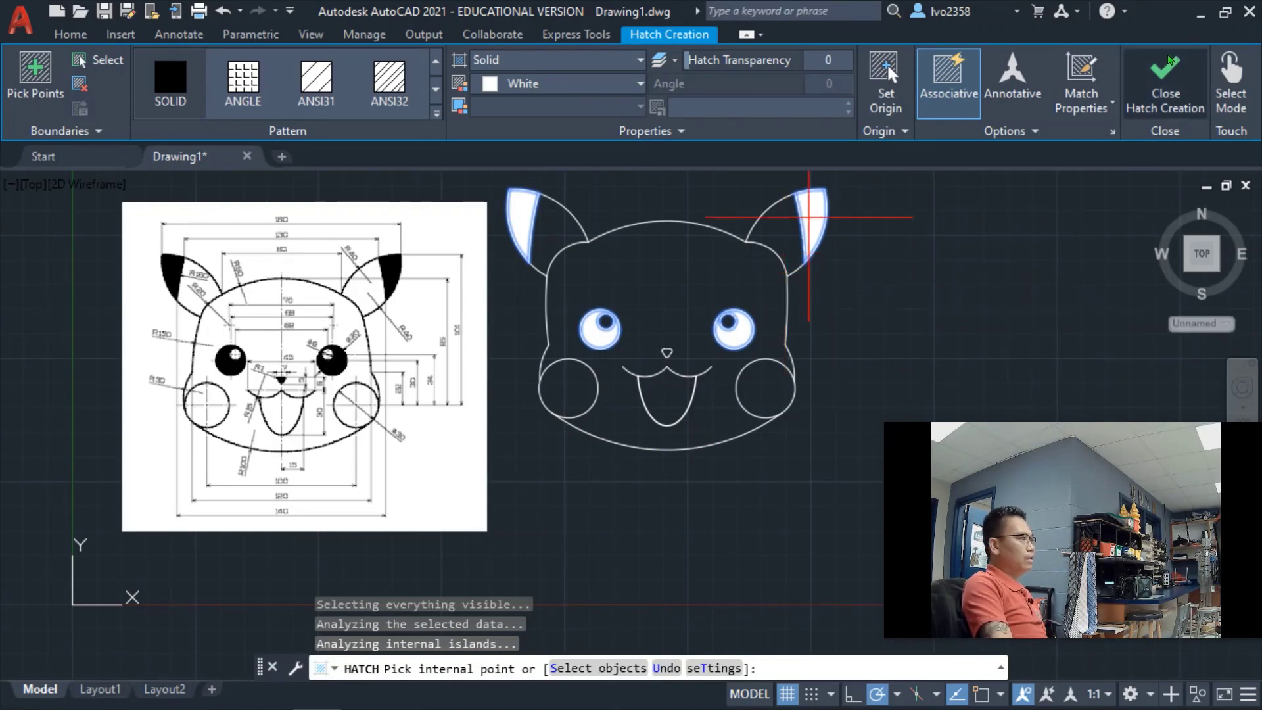
pyautogui.press('Return')
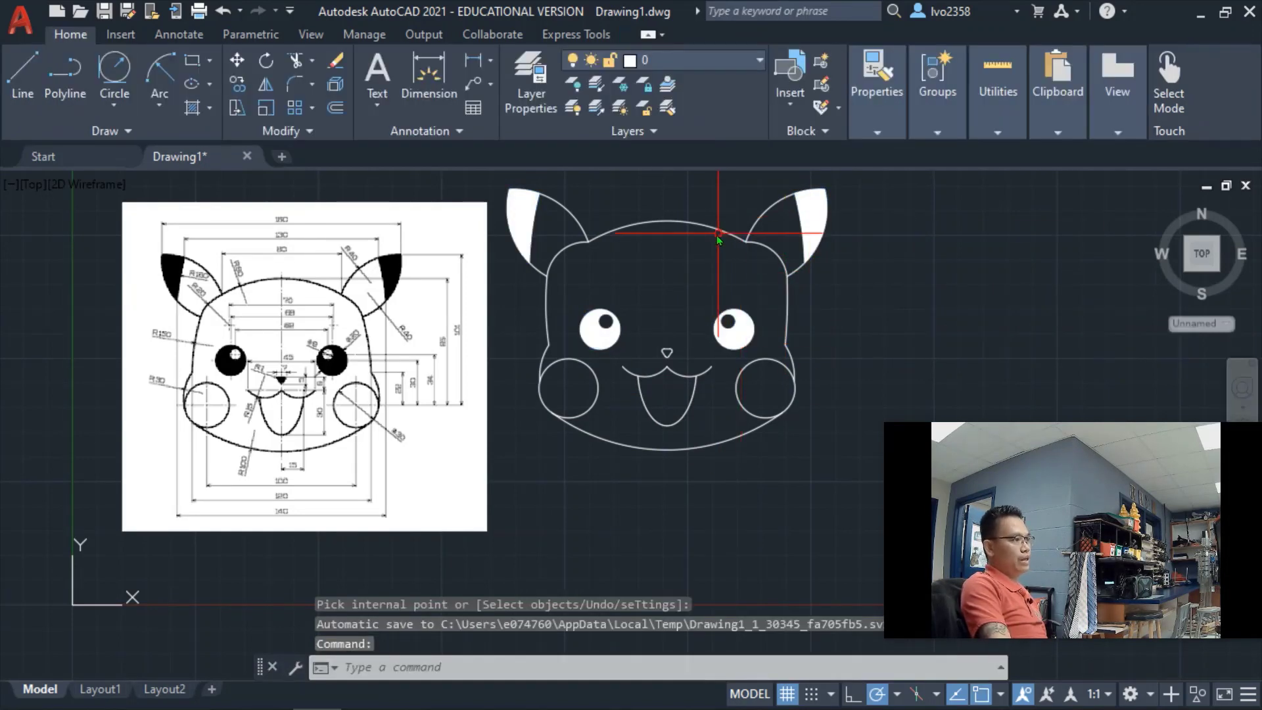
pyautogui.moveTo(698, 258); pyautogui.dragTo(689, 306, button='middle')
pyautogui.scroll(-2, 689, 308)
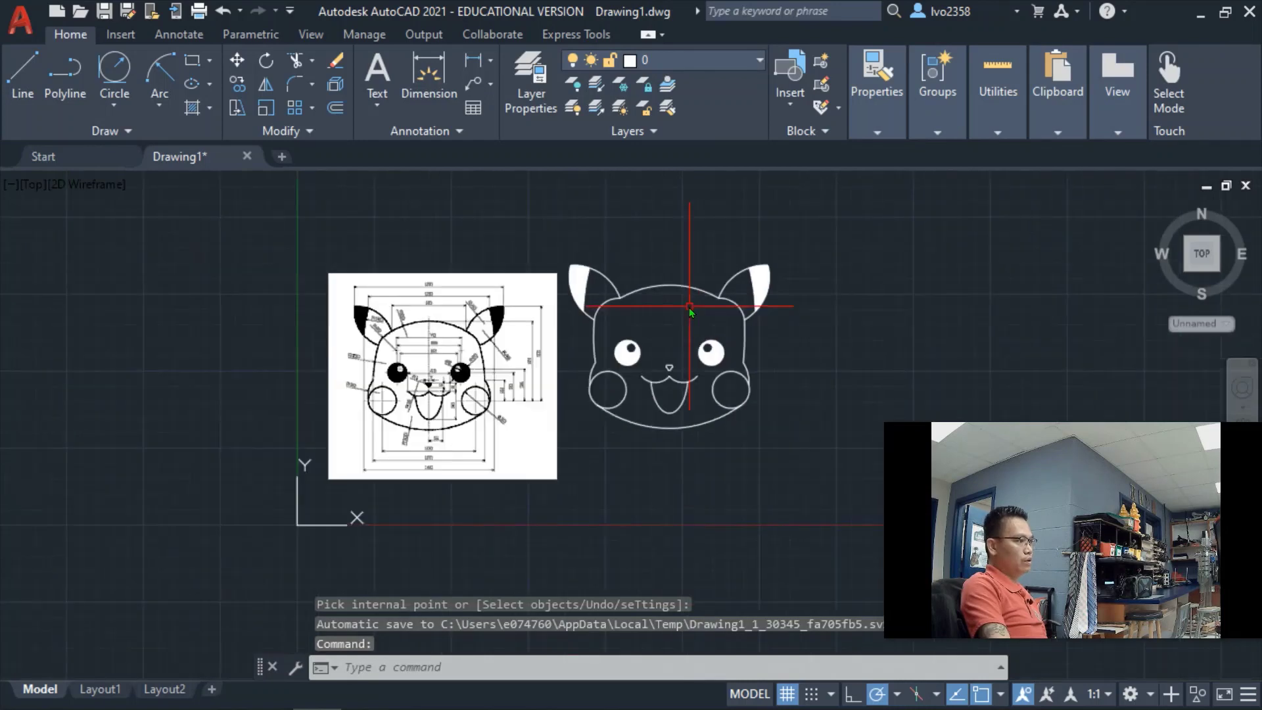
pyautogui.scroll(2, 709, 294)
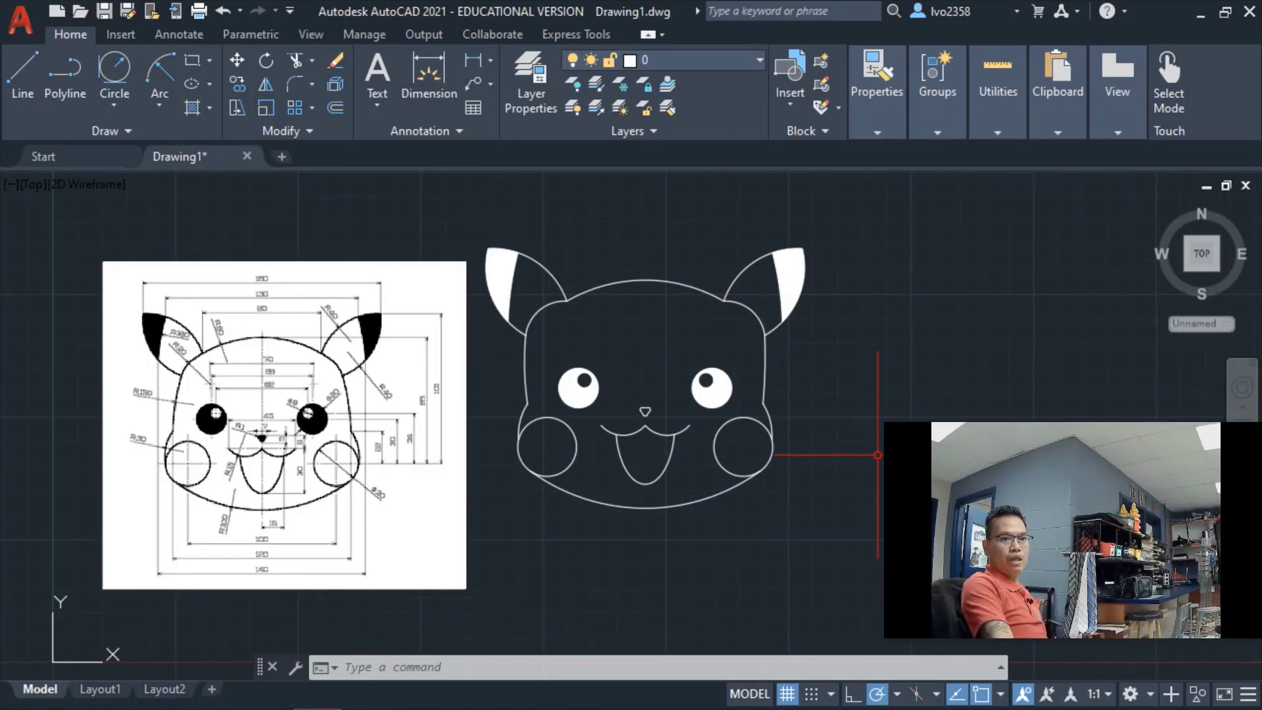
pyautogui.hotkey('alt', 'Tab')
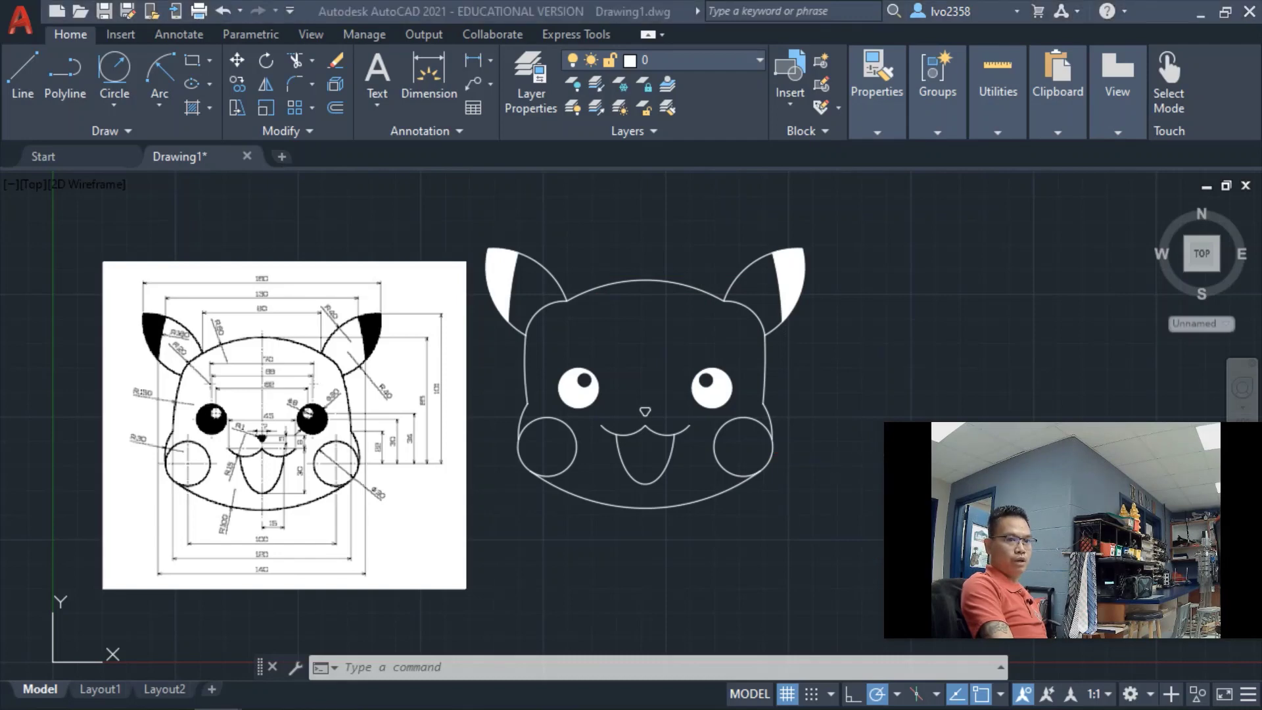